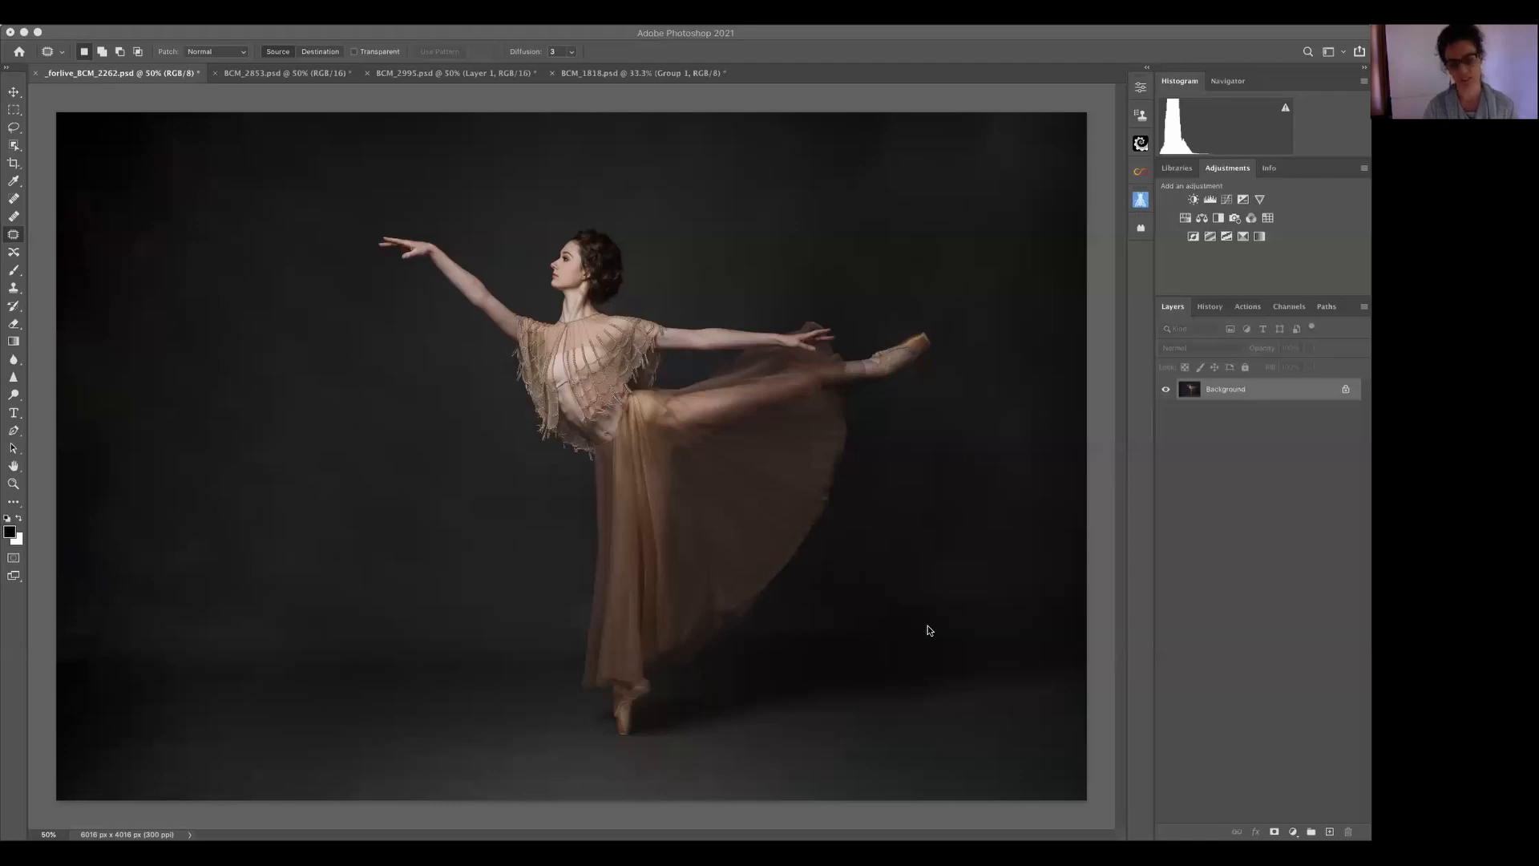
- Place the Forest leaves texture over the photo, rotate it about 90° and enlarge it to cover the whole canvas
{"action": "left_click", "coordinate": [621, 426]}
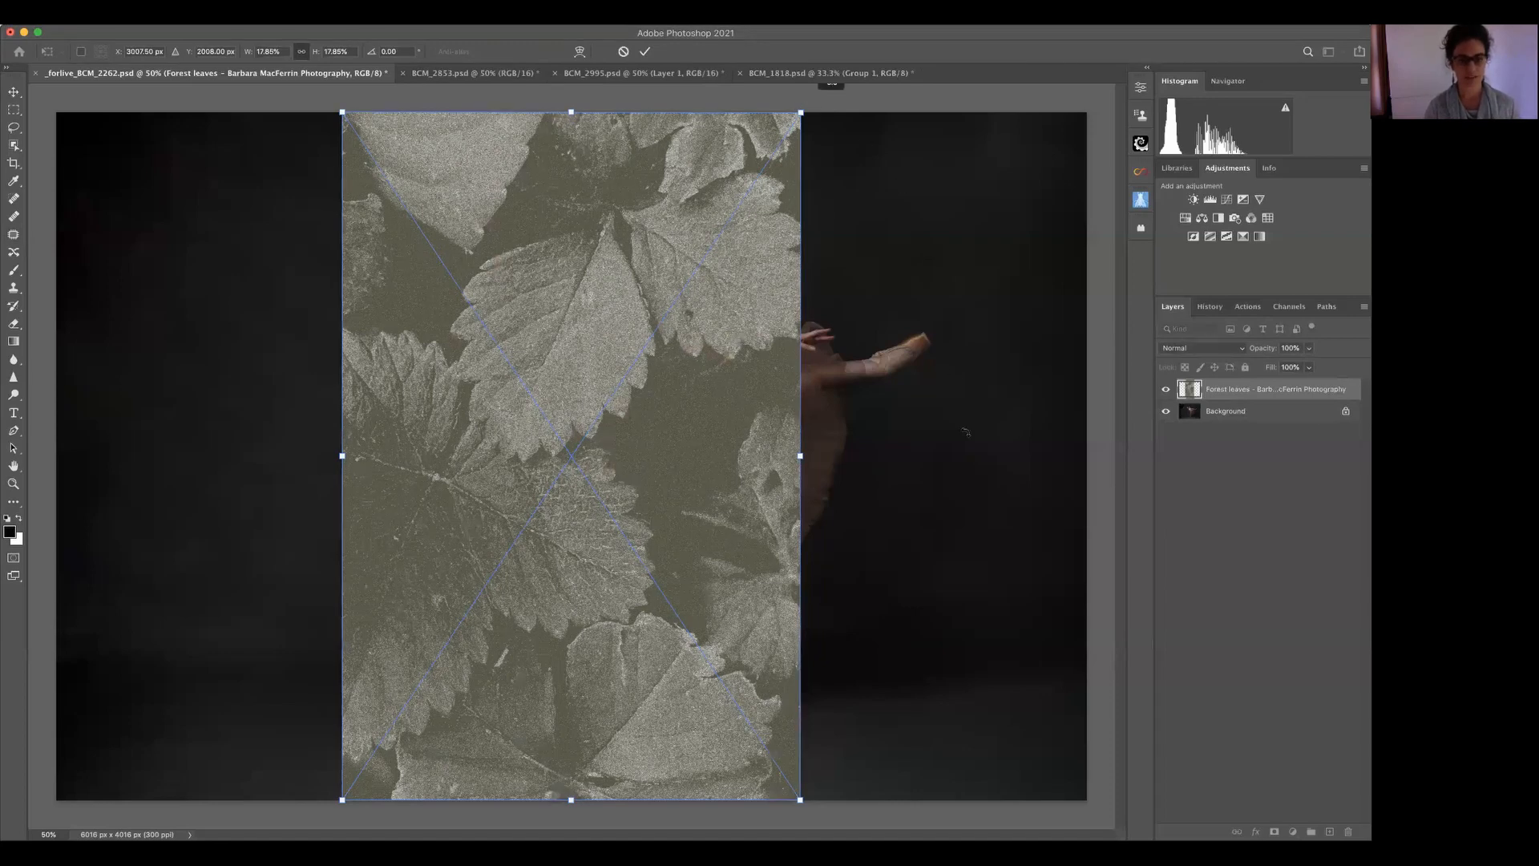
{"action": "left_click_drag", "start_coordinate": [824, 77], "coordinate": [981, 510]}
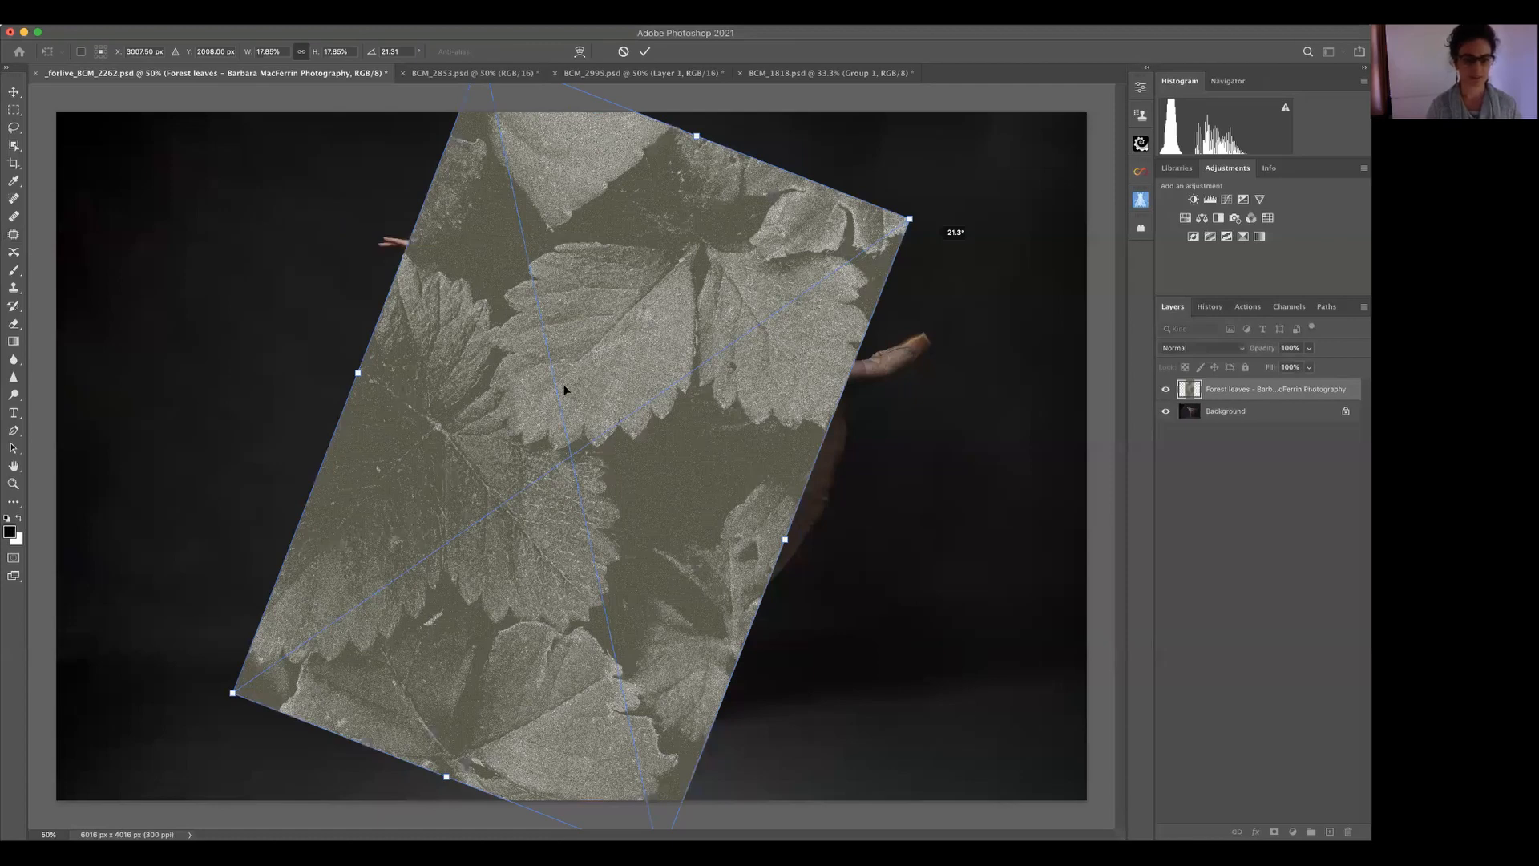
{"action": "key", "text": "super+z"}
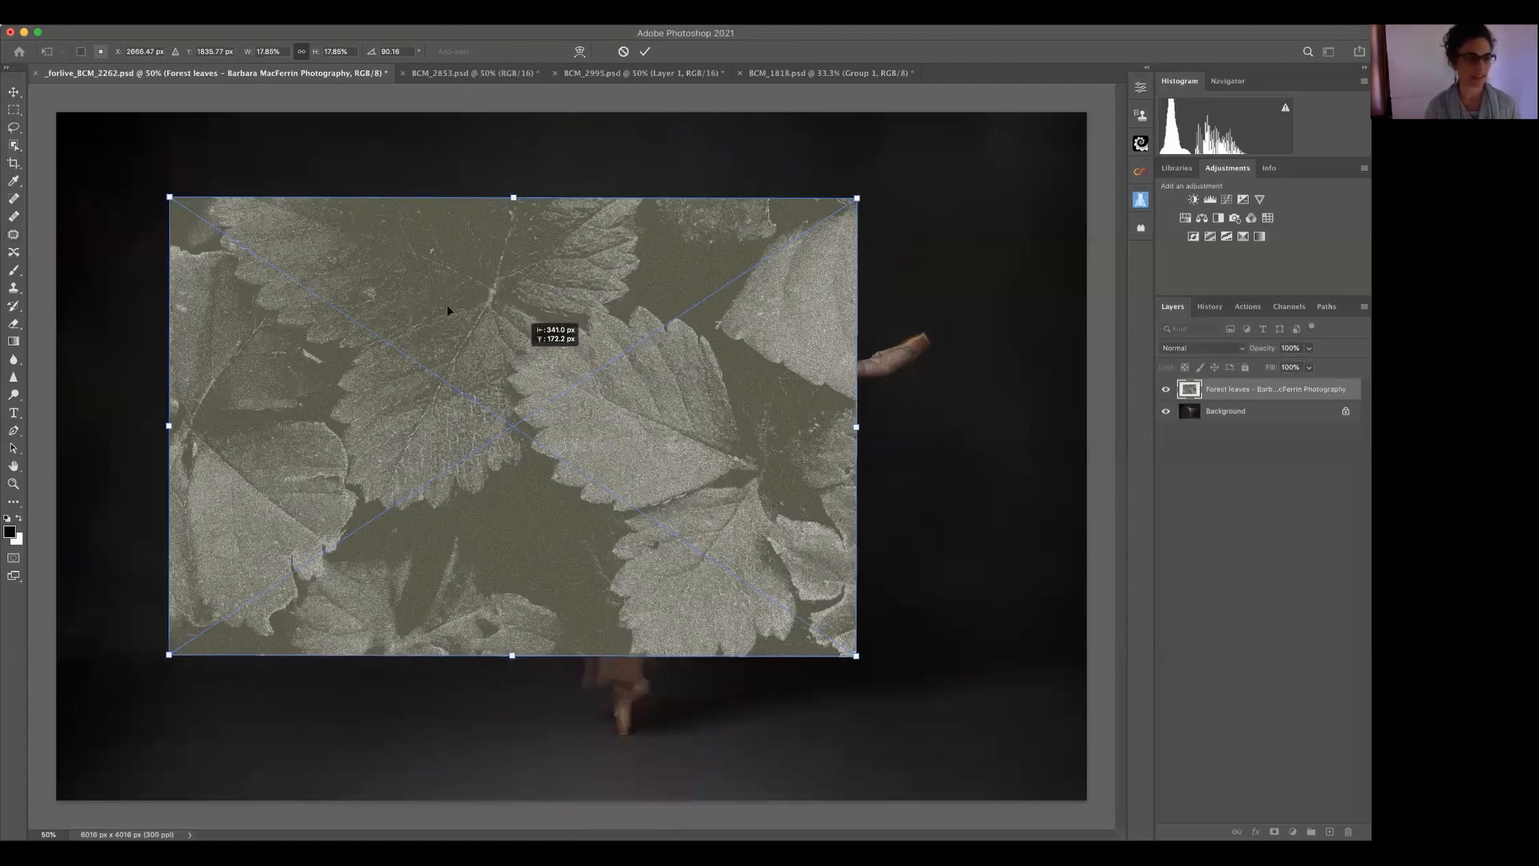
{"action": "key", "text": "super+z"}
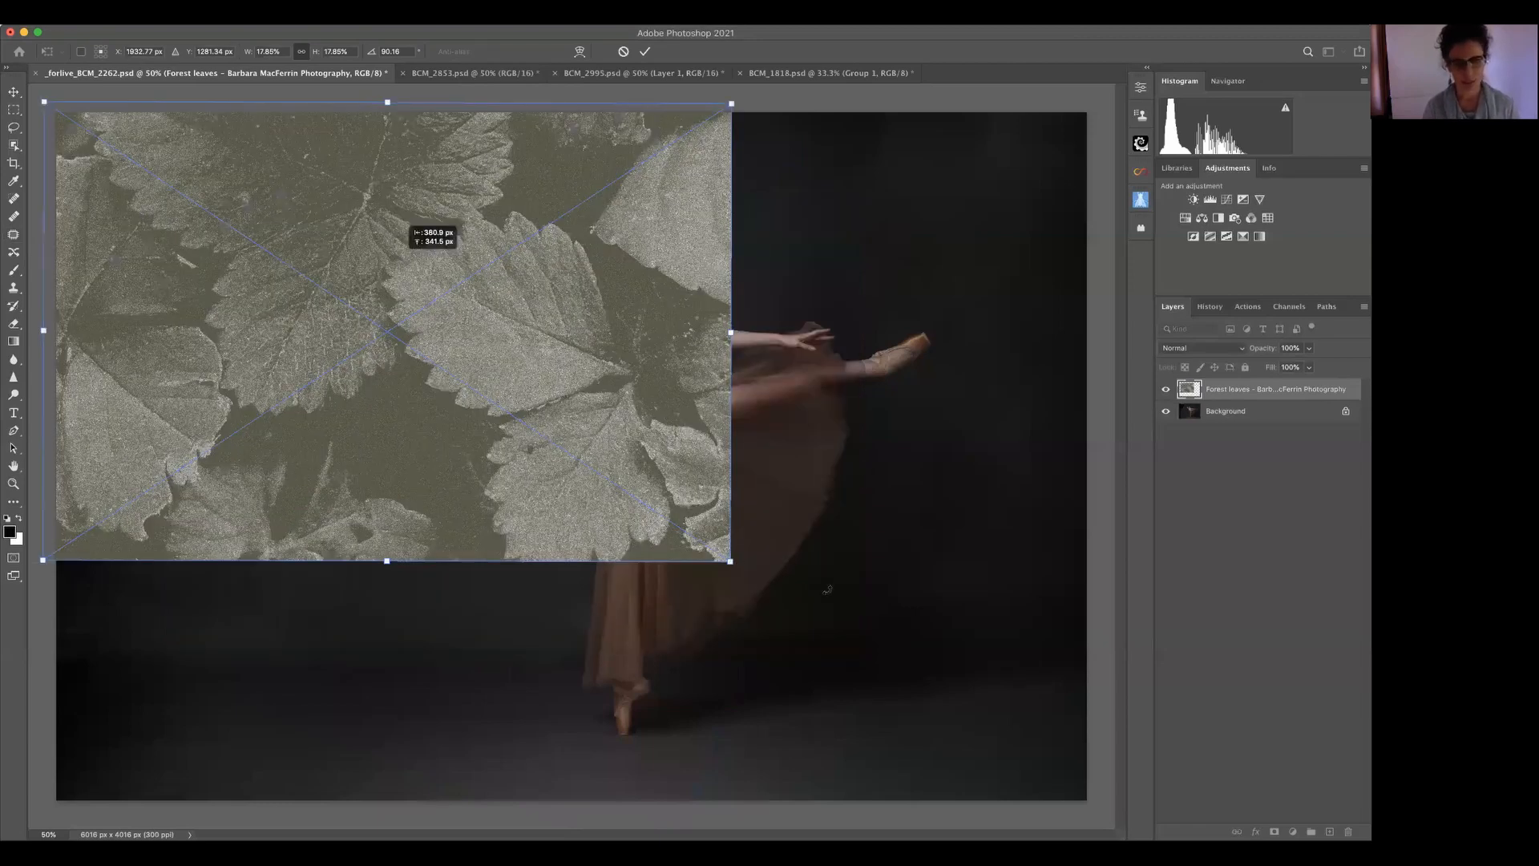
{"action": "key", "text": "super+z"}
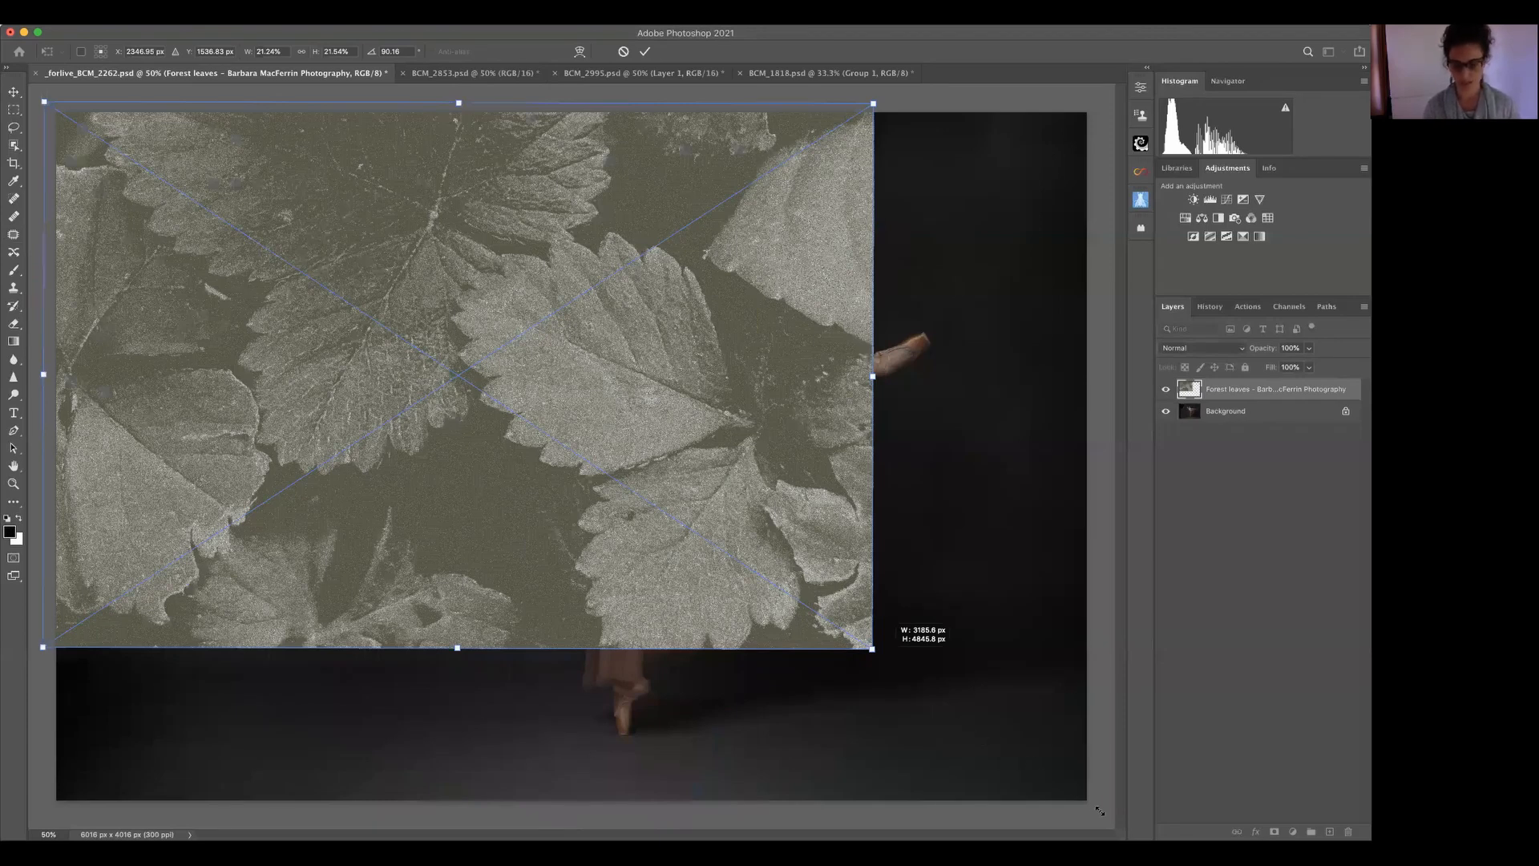
{"action": "key", "text": "Escape"}
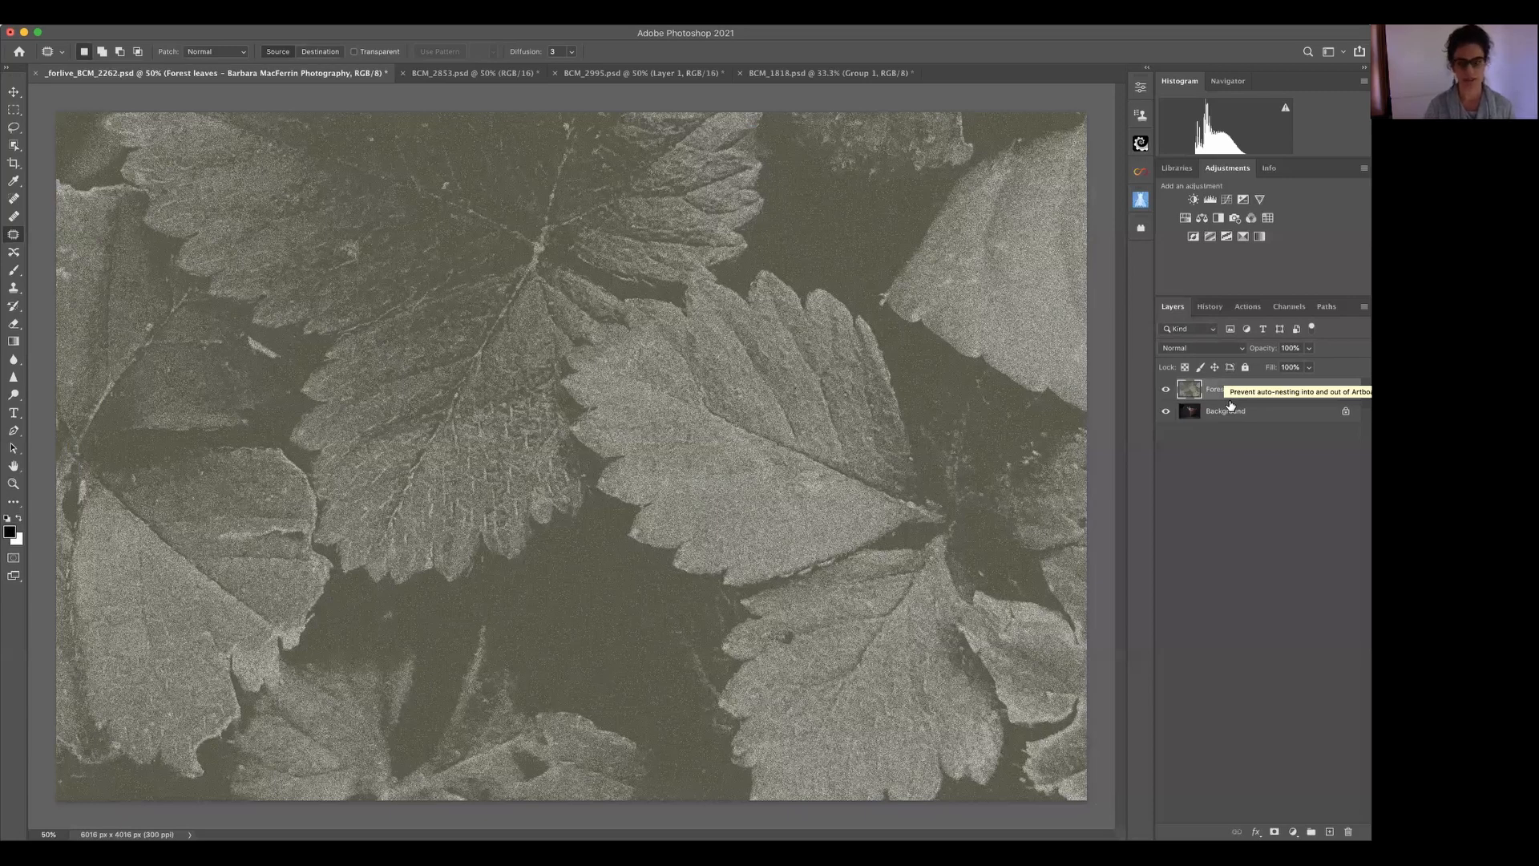
- Lower the Forest leaves layer's opacity to about 29% and set its blend mode to Soft Light
{"action": "left_click", "coordinate": [1307, 365]}
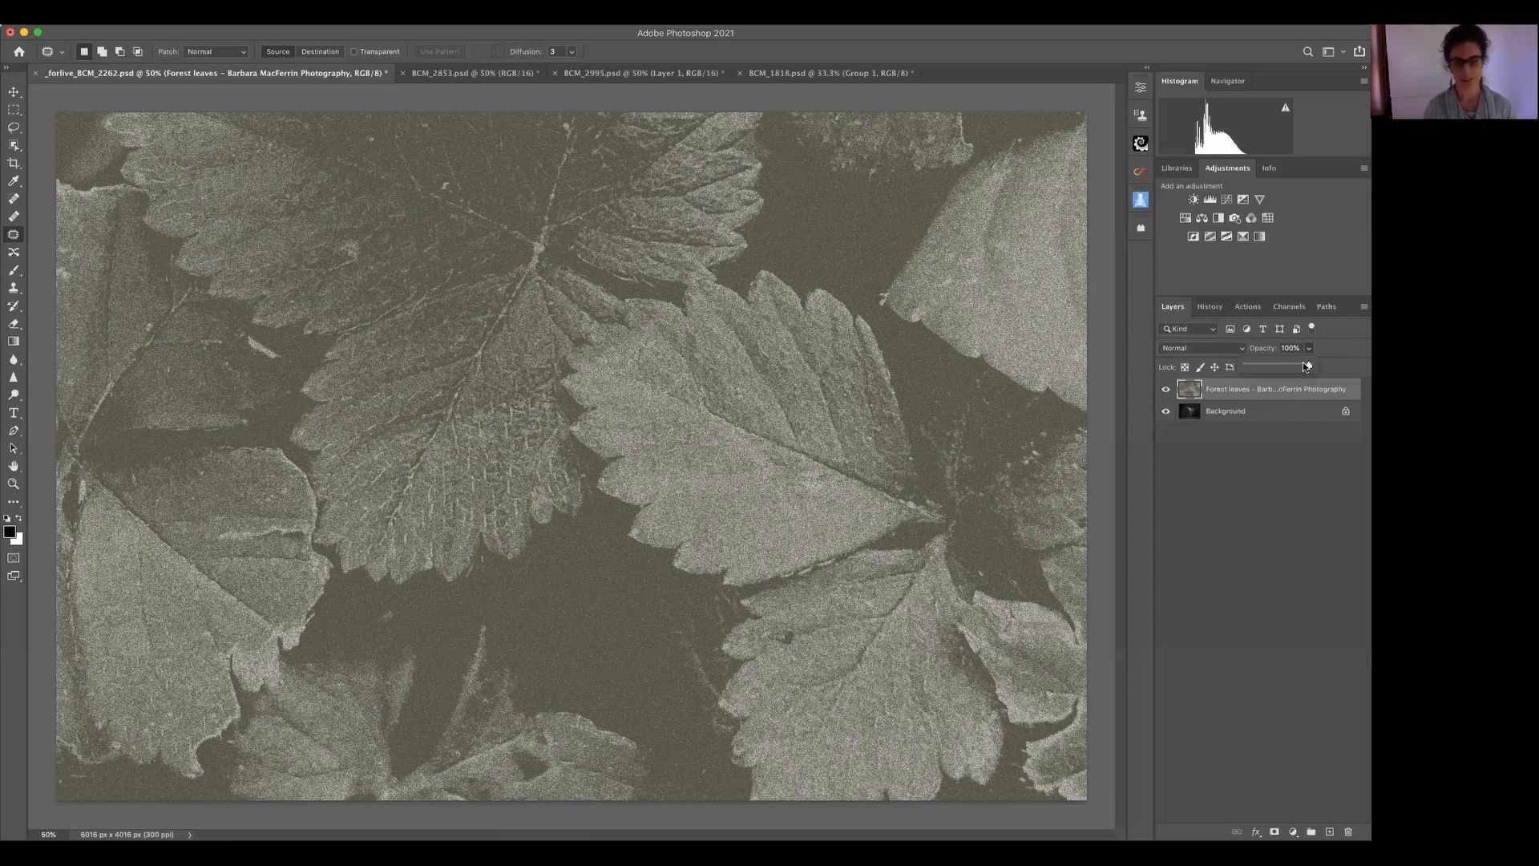
{"action": "left_click_drag", "start_coordinate": [1304, 367], "coordinate": [1289, 367]}
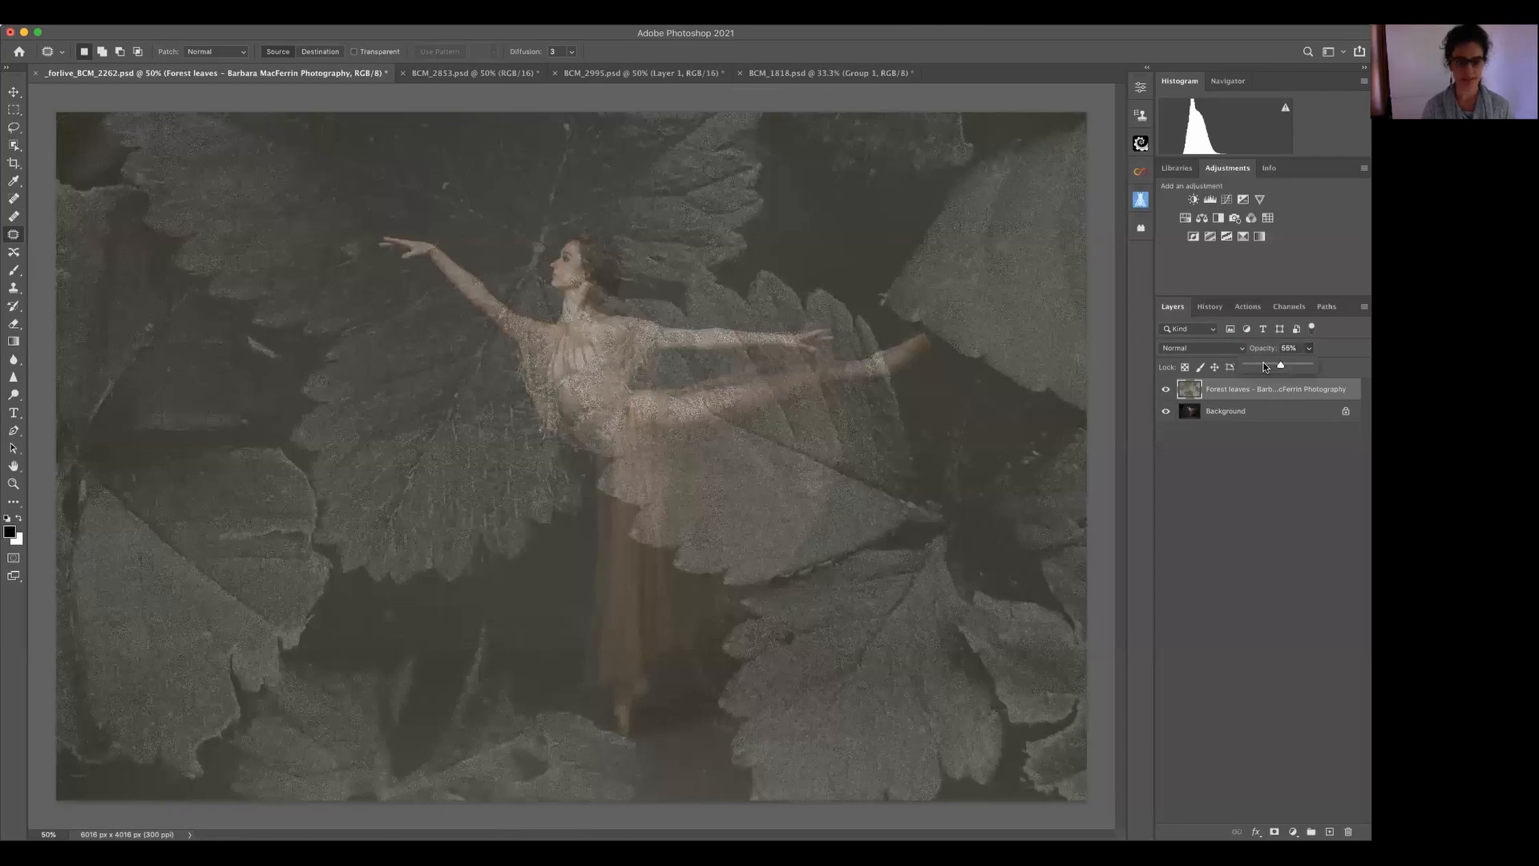
{"action": "left_click", "coordinate": [1265, 367]}
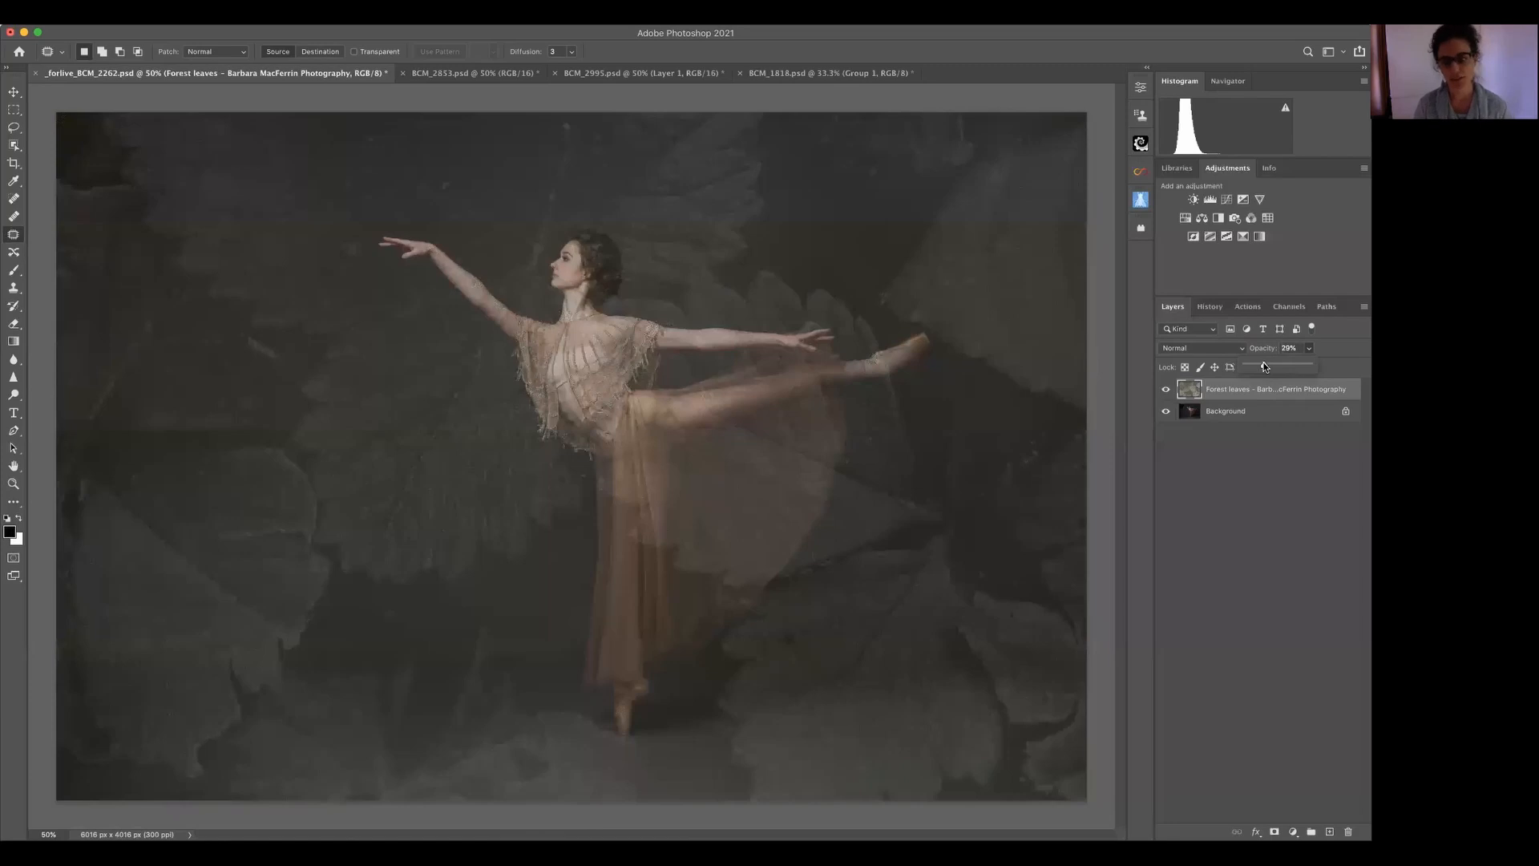
{"action": "left_click", "coordinate": [1236, 350]}
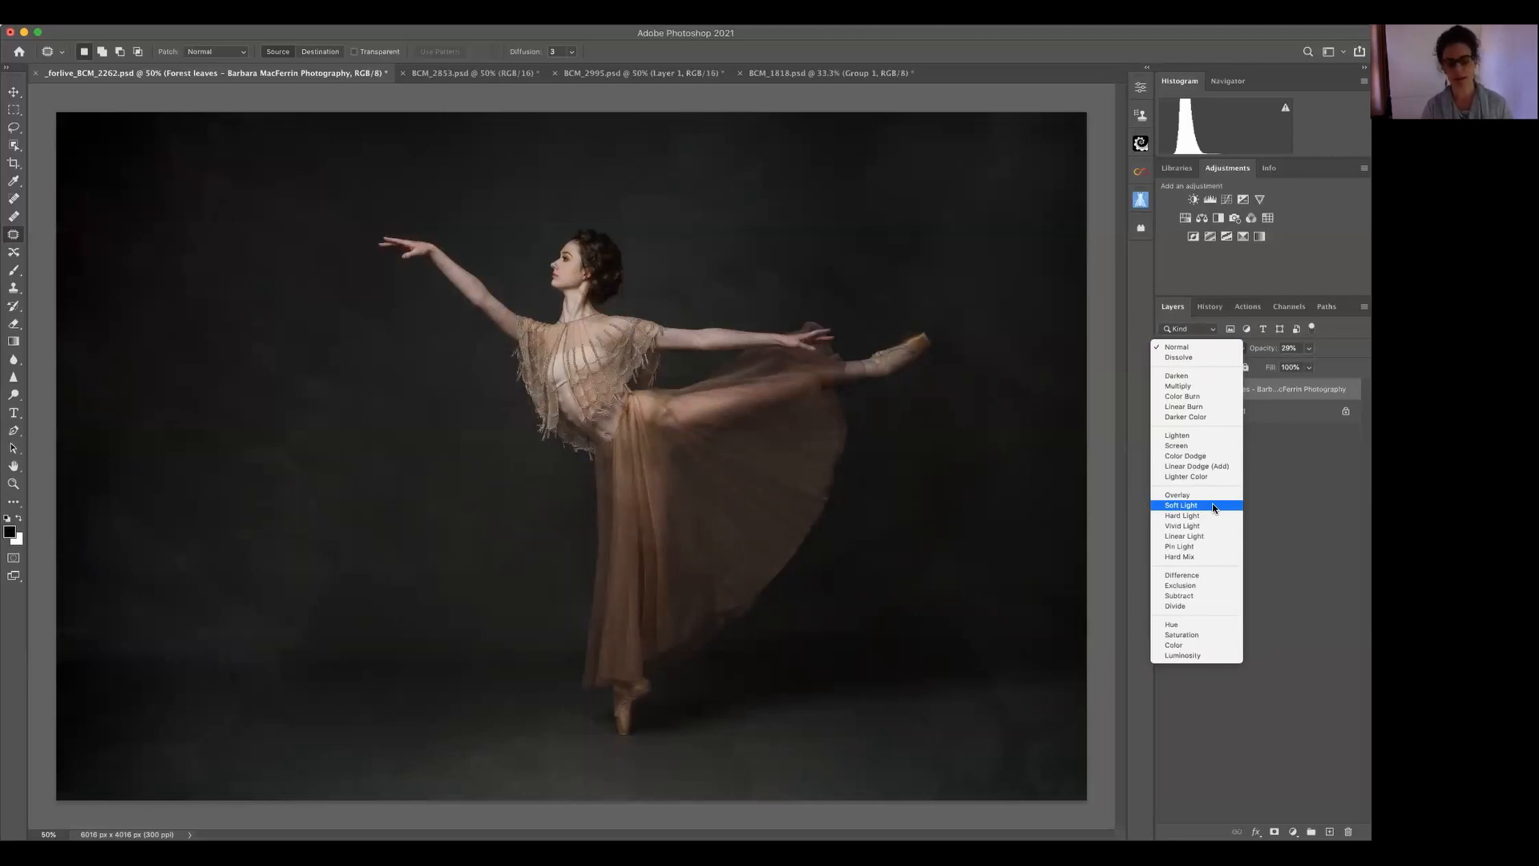
{"action": "left_click", "coordinate": [1213, 505]}
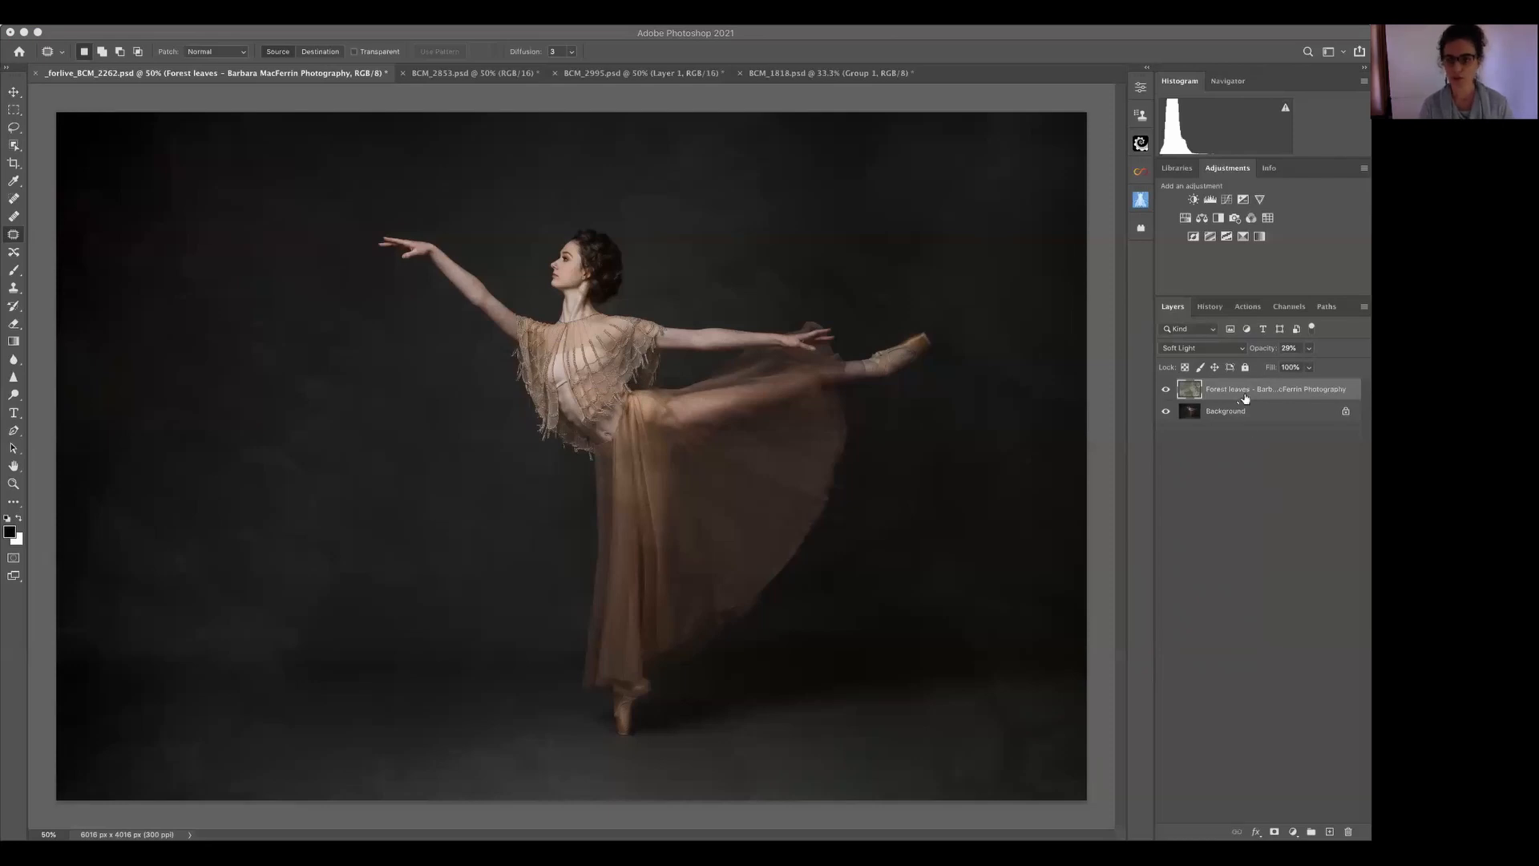
- Raise the Forest leaves layer's opacity to 43% and toggle its visibility to compare with the original photo
{"action": "left_click", "coordinate": [1309, 367]}
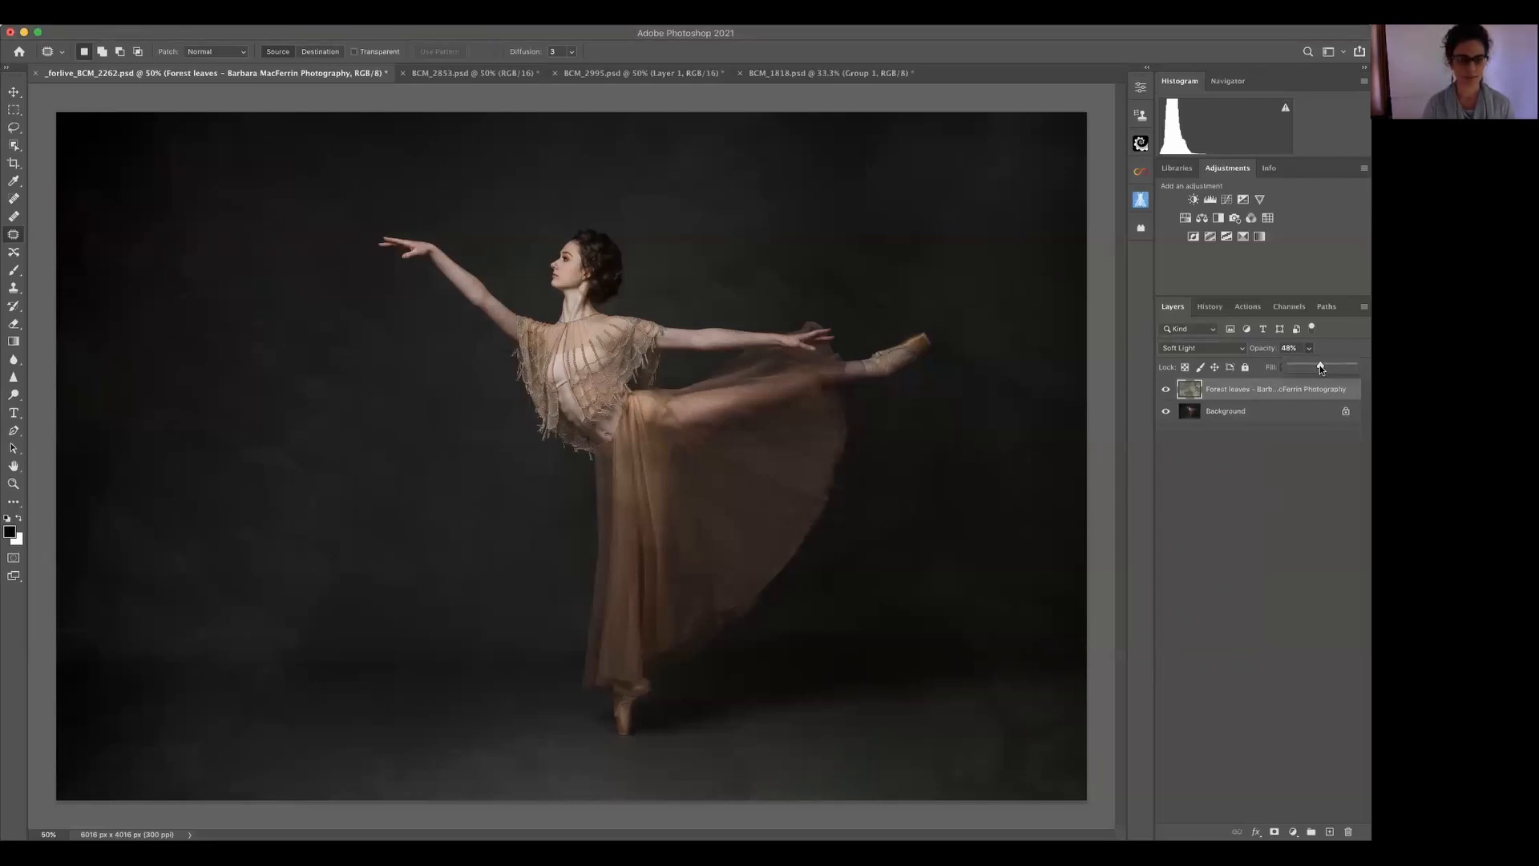
{"action": "left_click_drag", "start_coordinate": [1320, 366], "coordinate": [1317, 366]}
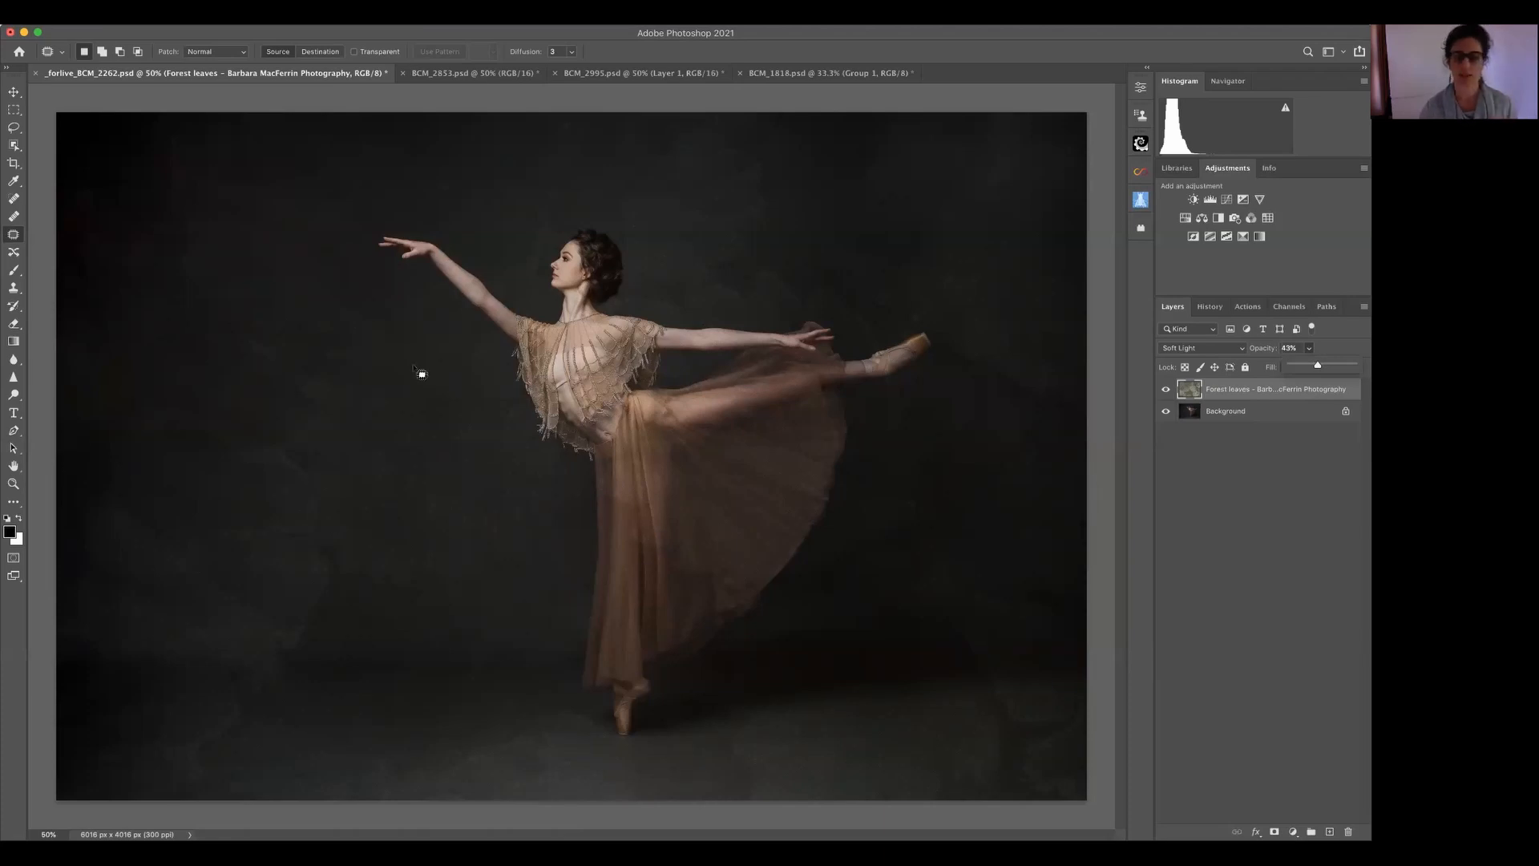
{"action": "left_click", "coordinate": [1166, 393]}
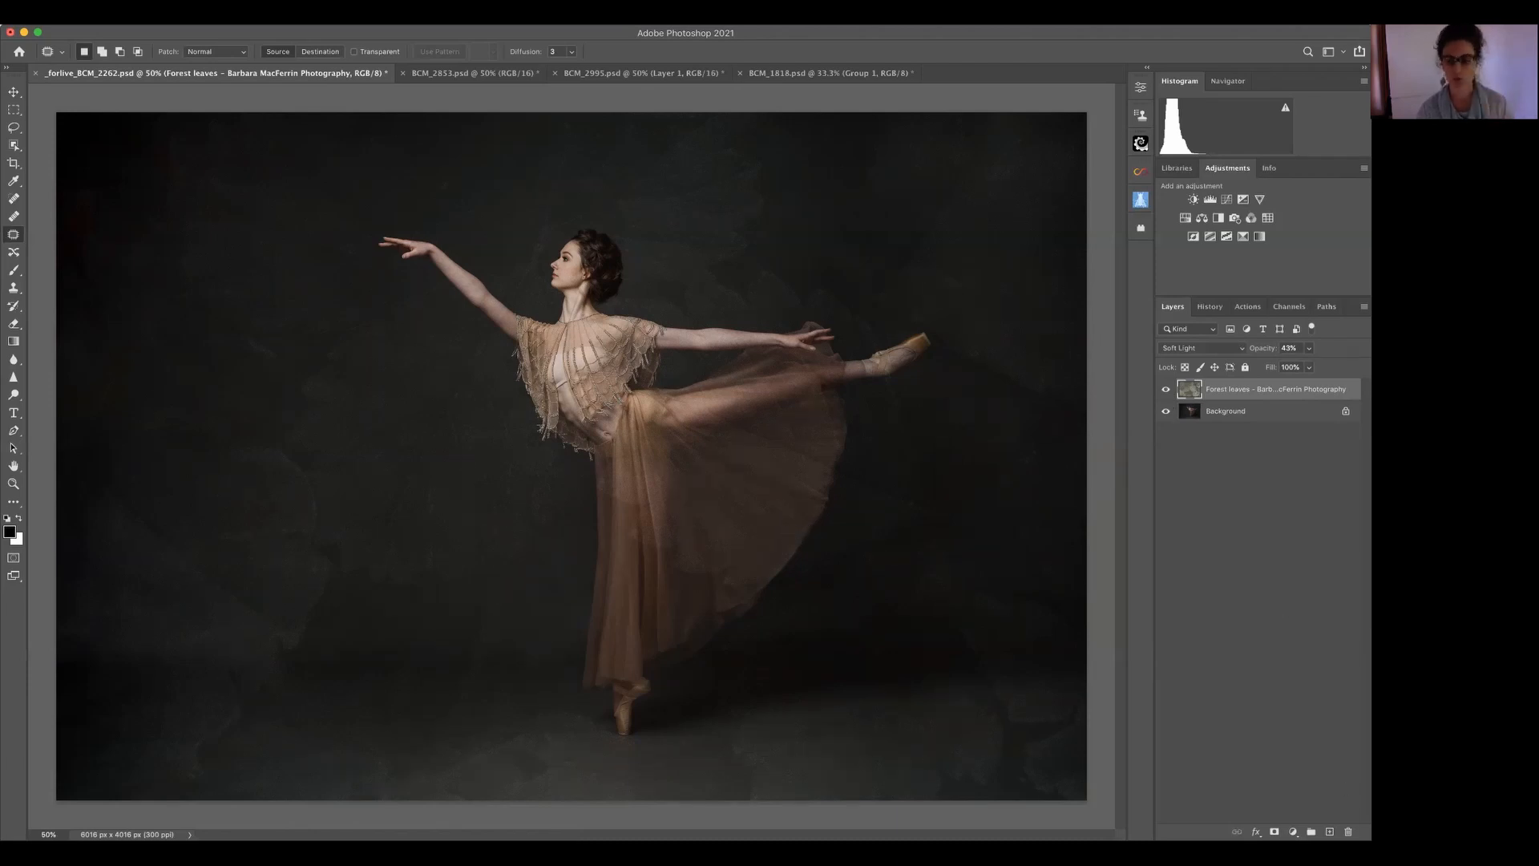
- Add a layer mask to the Forest leaves layer and set up a black brush with 30% flow
{"action": "left_click", "coordinate": [1274, 831]}
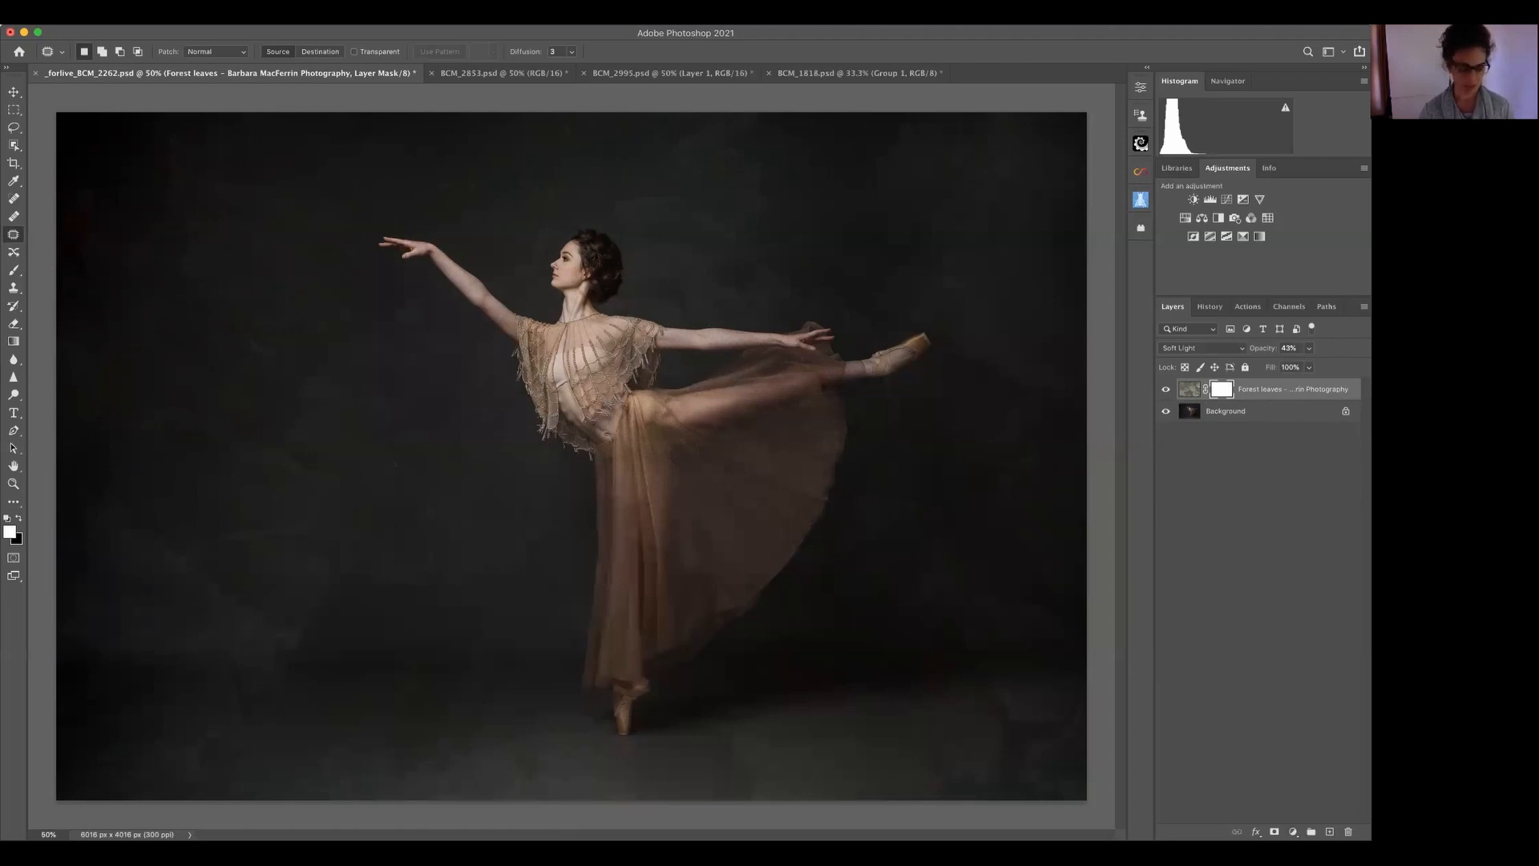
{"action": "key", "text": "b"}
{"action": "left_click", "coordinate": [20, 516]}
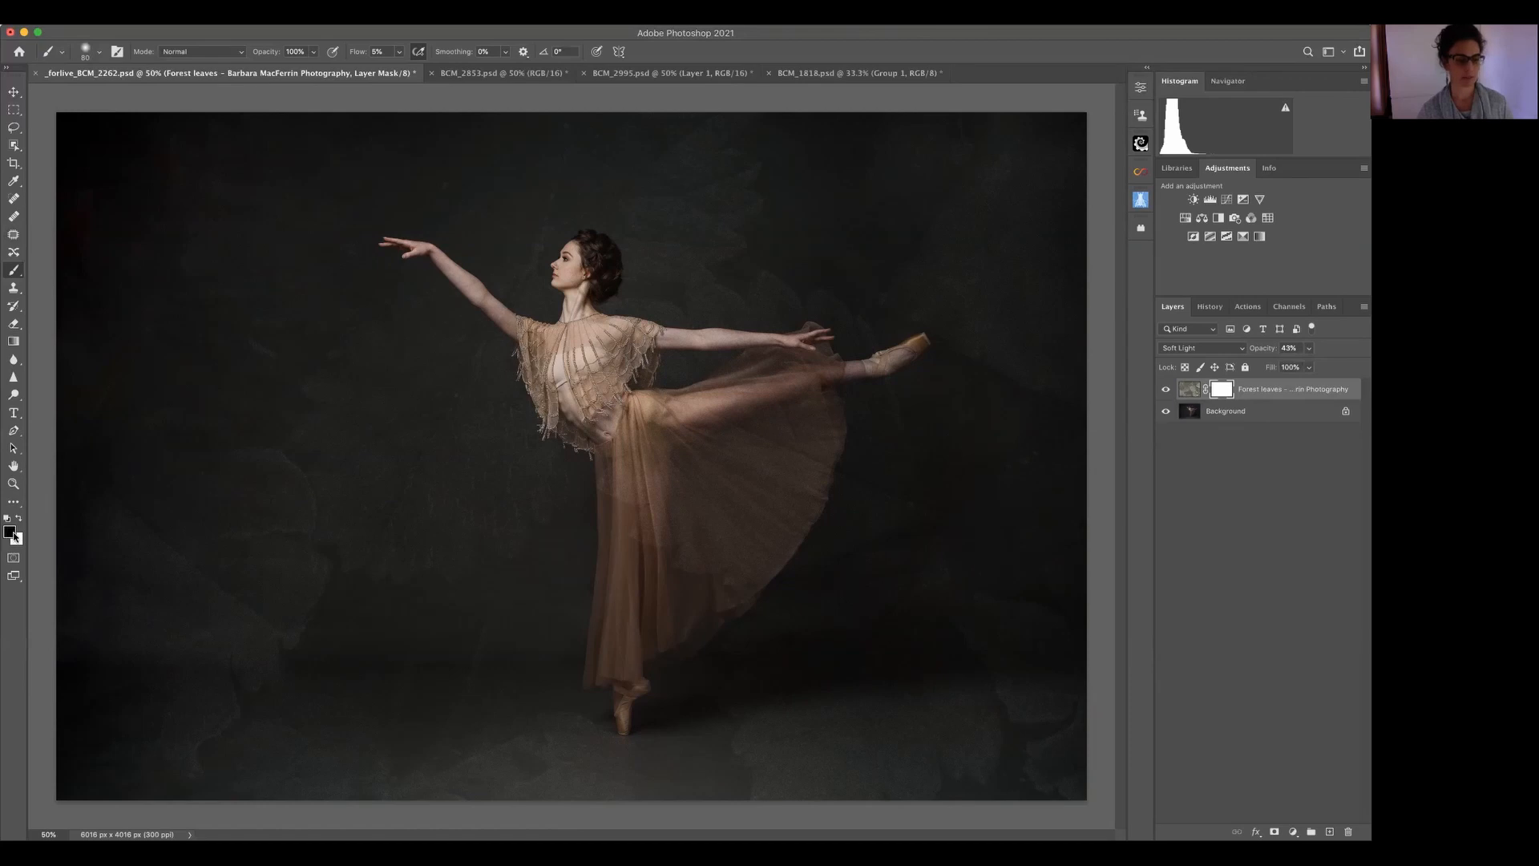
{"action": "left_click", "coordinate": [399, 51]}
{"action": "left_click_drag", "start_coordinate": [397, 70], "coordinate": [416, 69]}
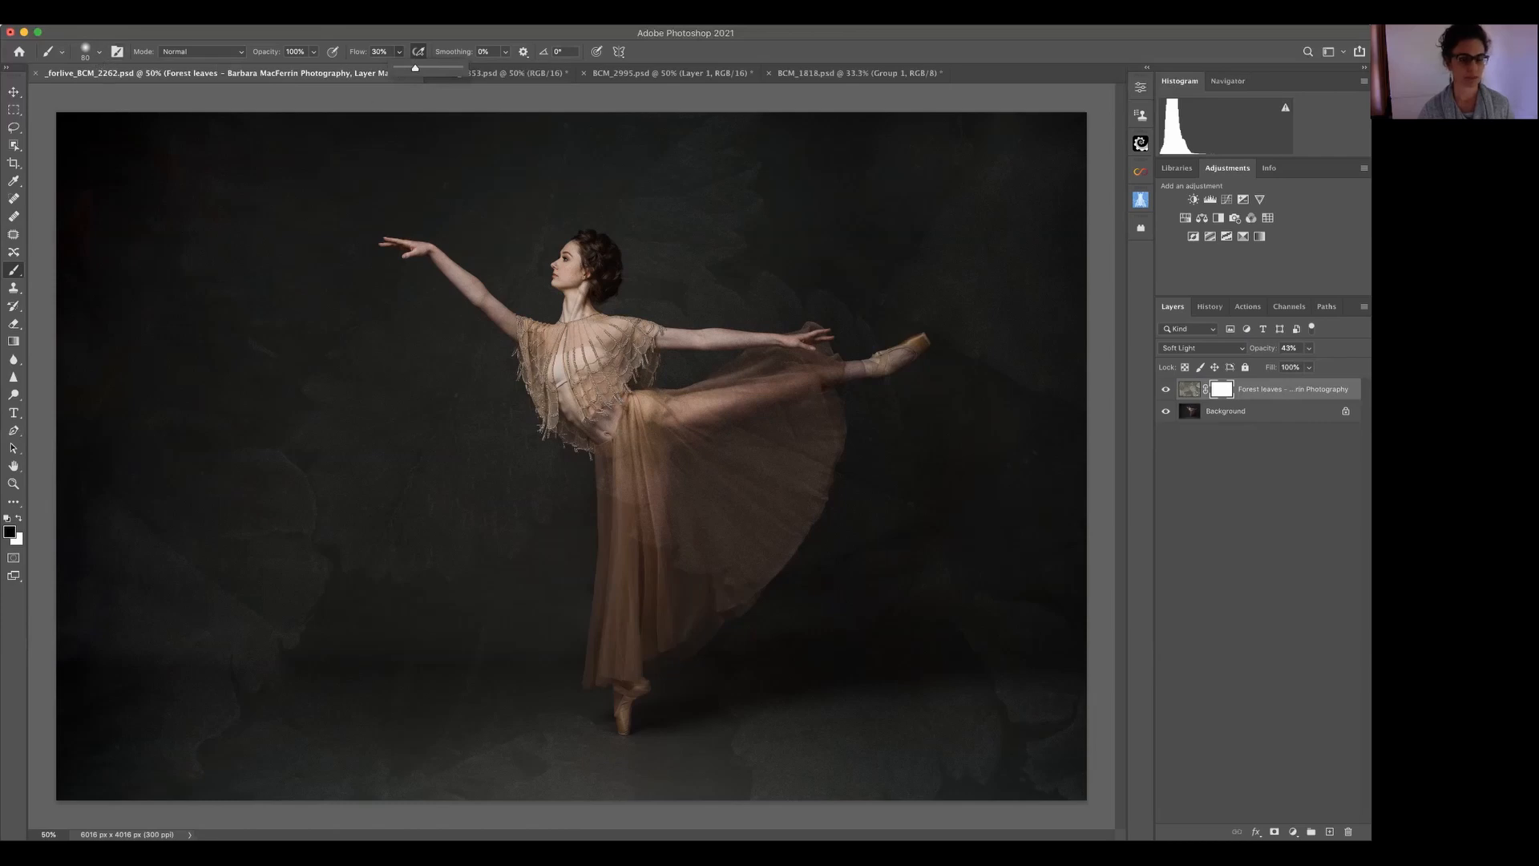
- Try painting the texture away on the Forest leaves mask with a larger brush, and undo the stroke
{"action": "key", "text": "bracketright"}
{"action": "key", "text": "bracketright"}
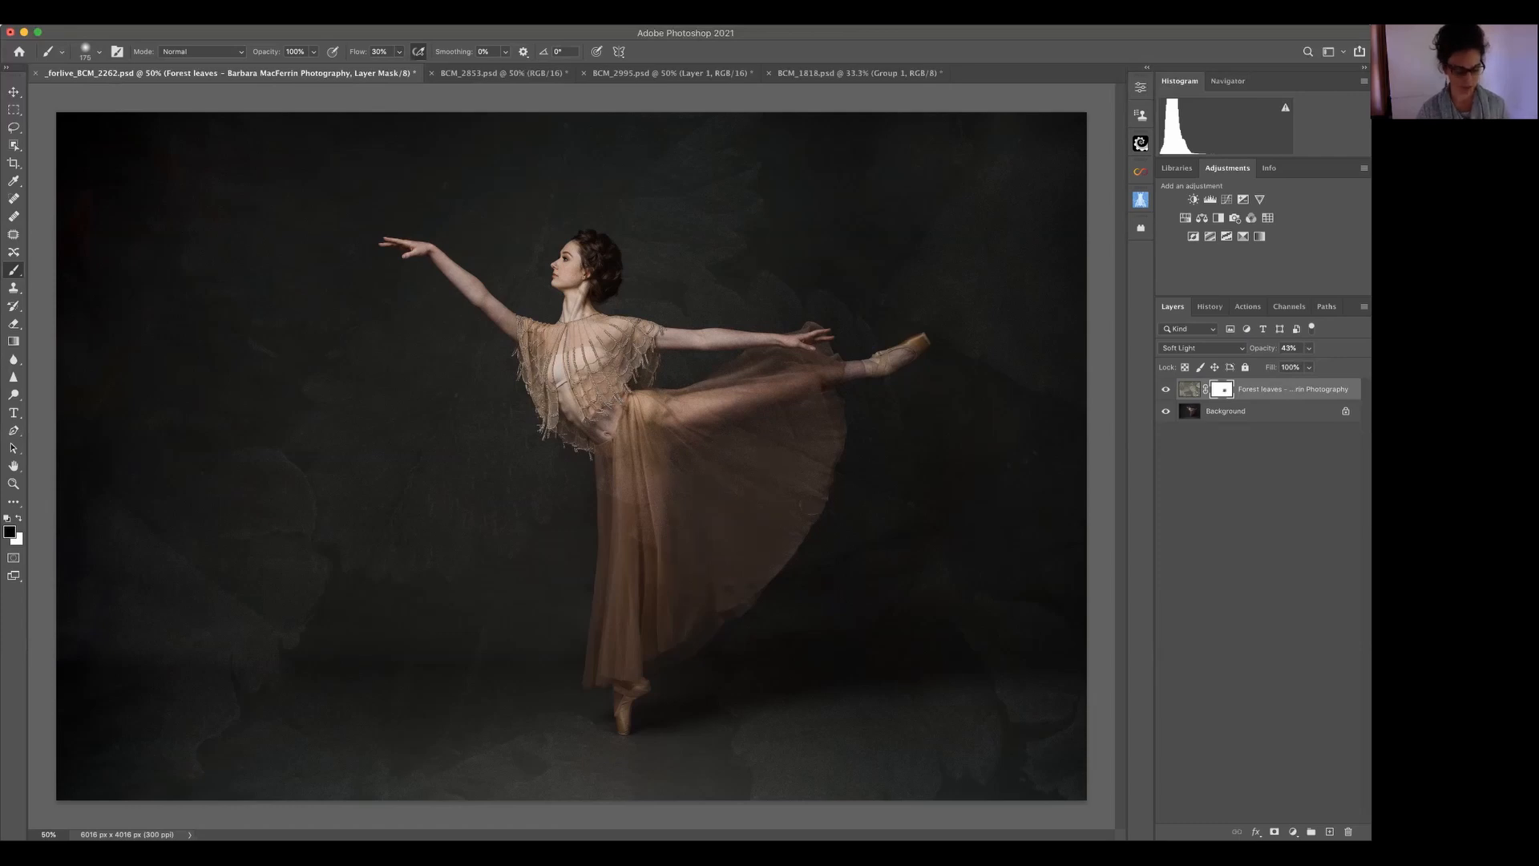
{"action": "key", "text": "super+z"}
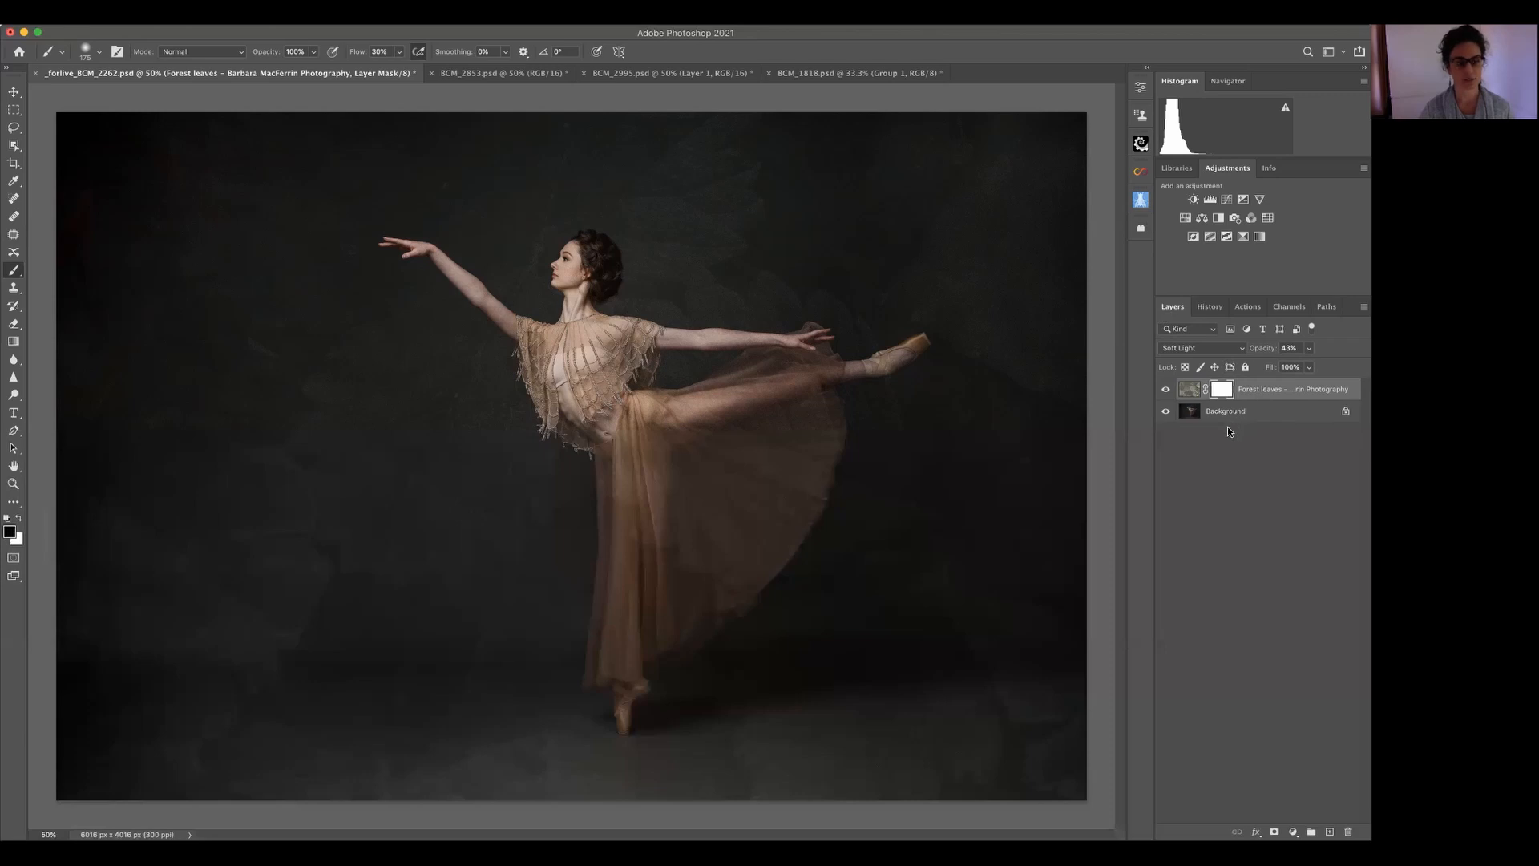
- Hide the Forest leaves layer and duplicate the Background layer
{"action": "left_click", "coordinate": [1166, 390]}
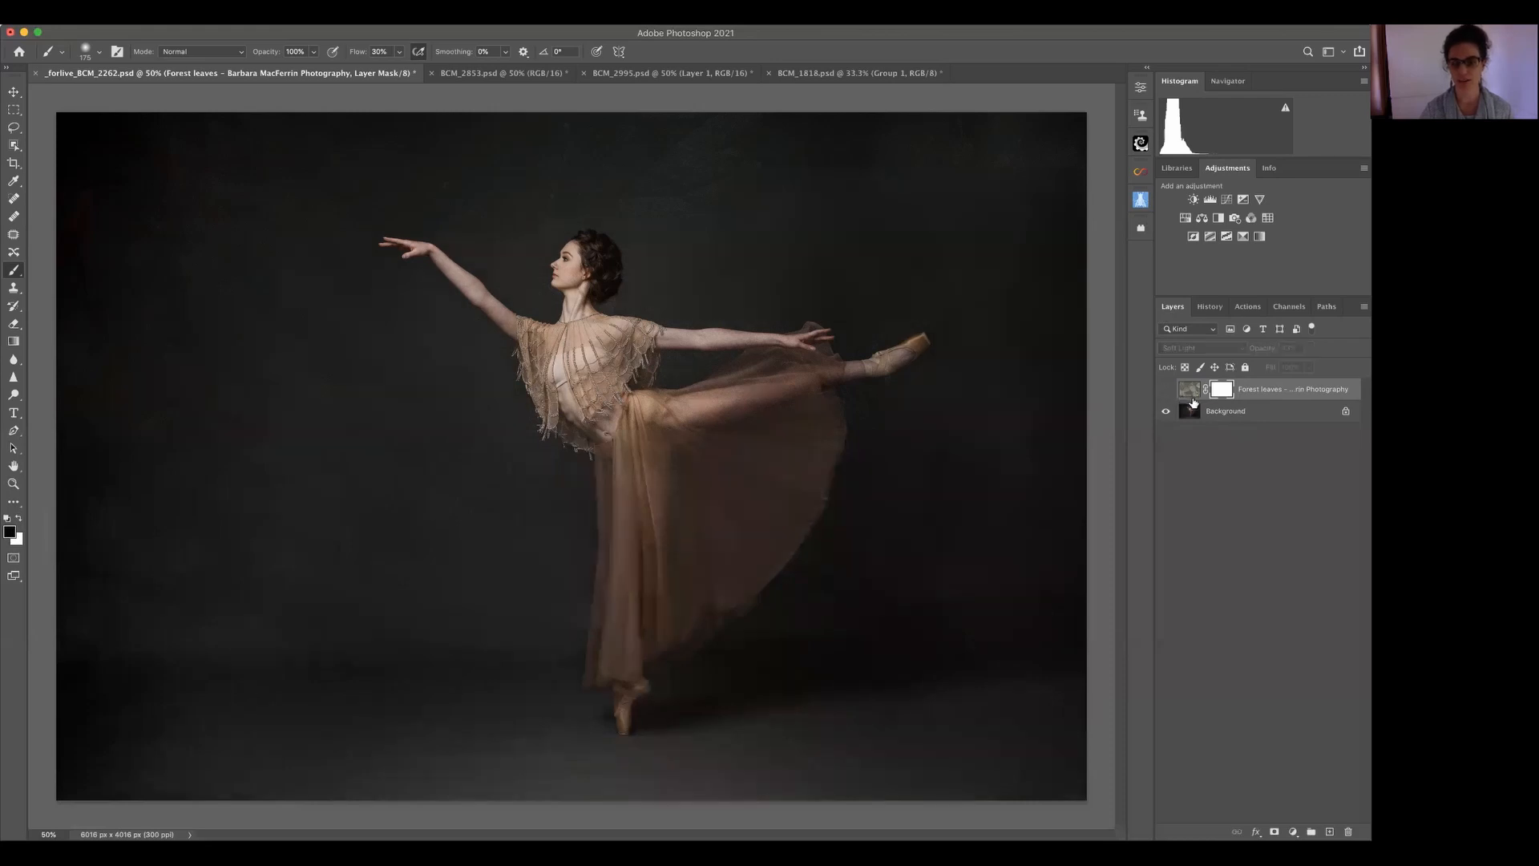
{"action": "left_click", "coordinate": [1282, 418]}
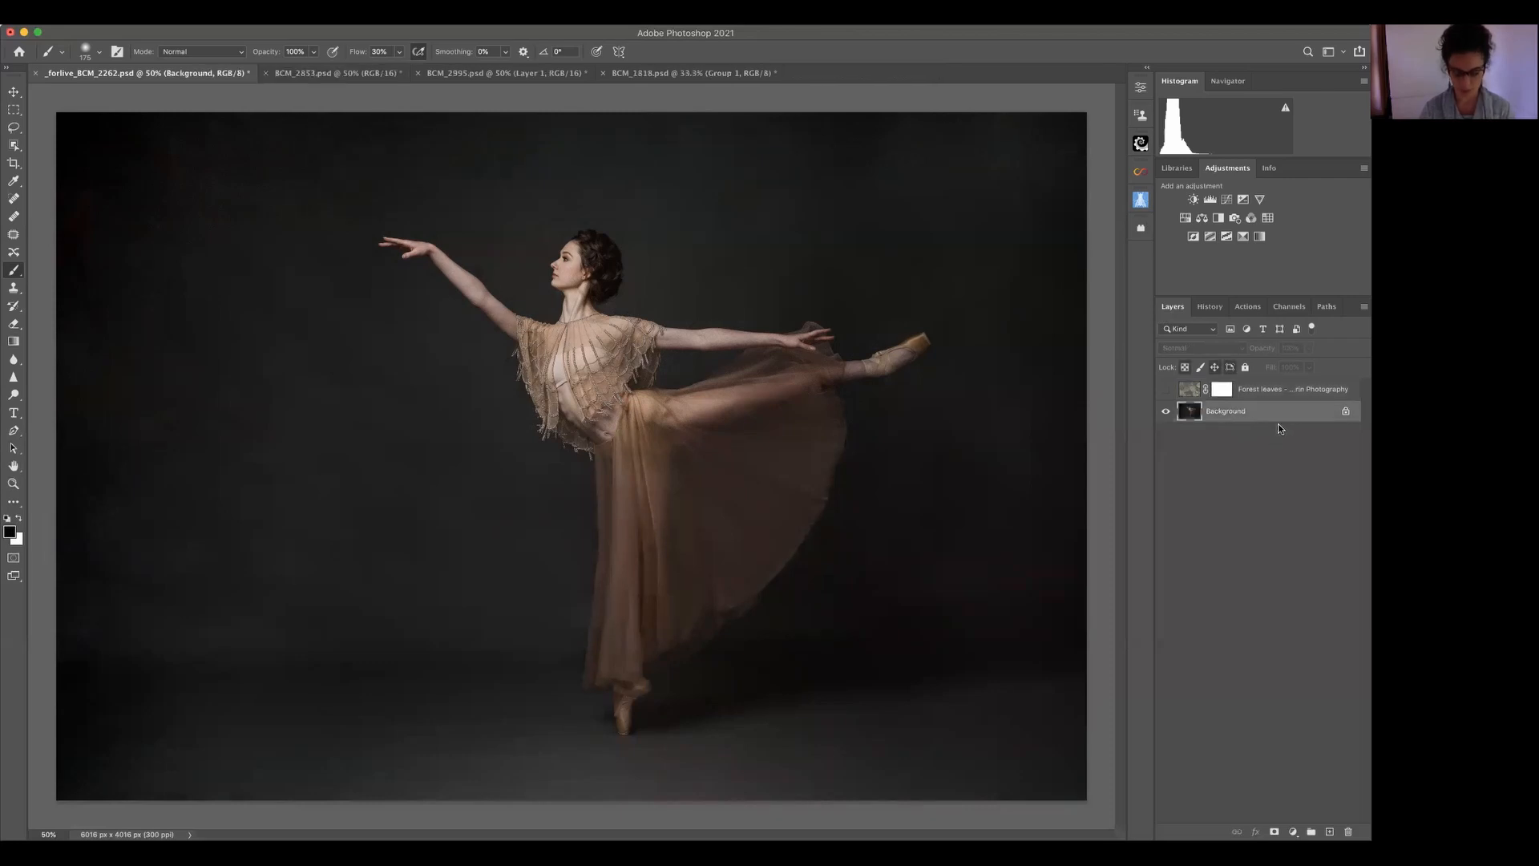
{"action": "key", "text": "super+j"}
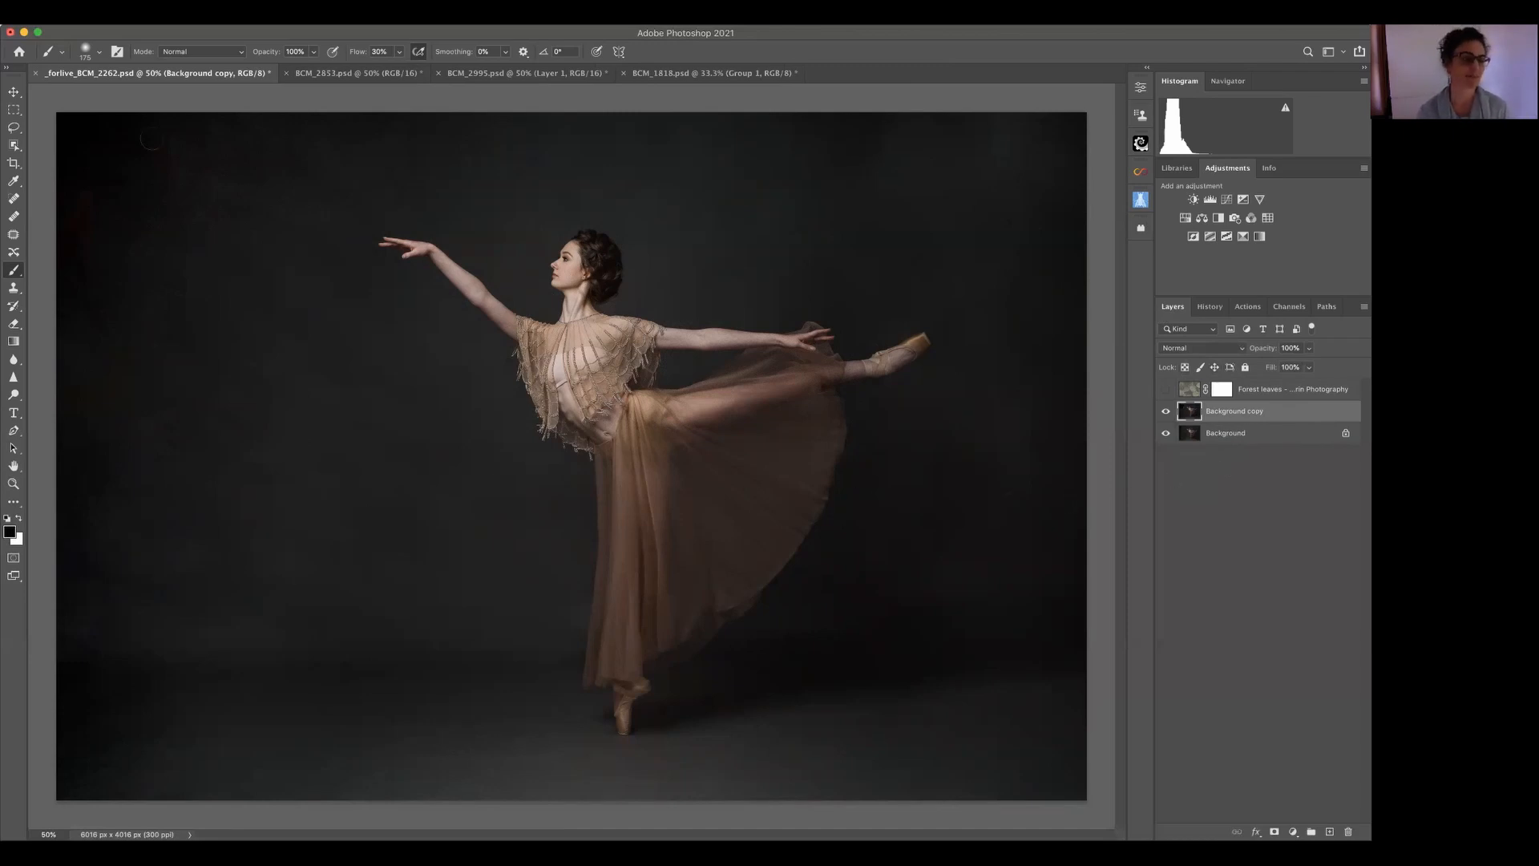
- Select the dancer on the Background copy layer with the Select Subject command
{"action": "left_click", "coordinate": [13, 146]}
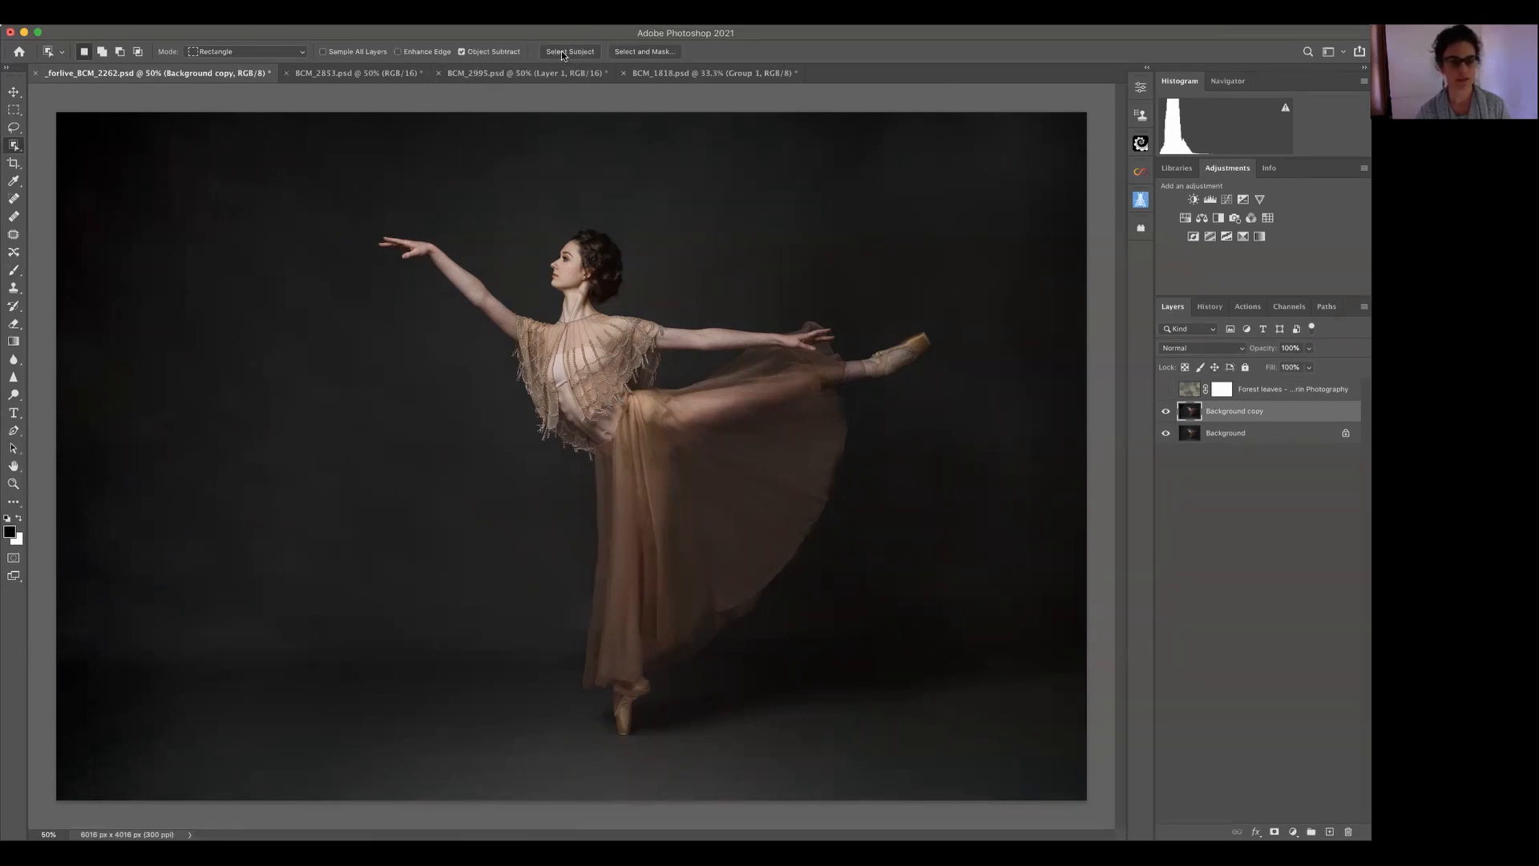
{"action": "left_click", "coordinate": [680, 322]}
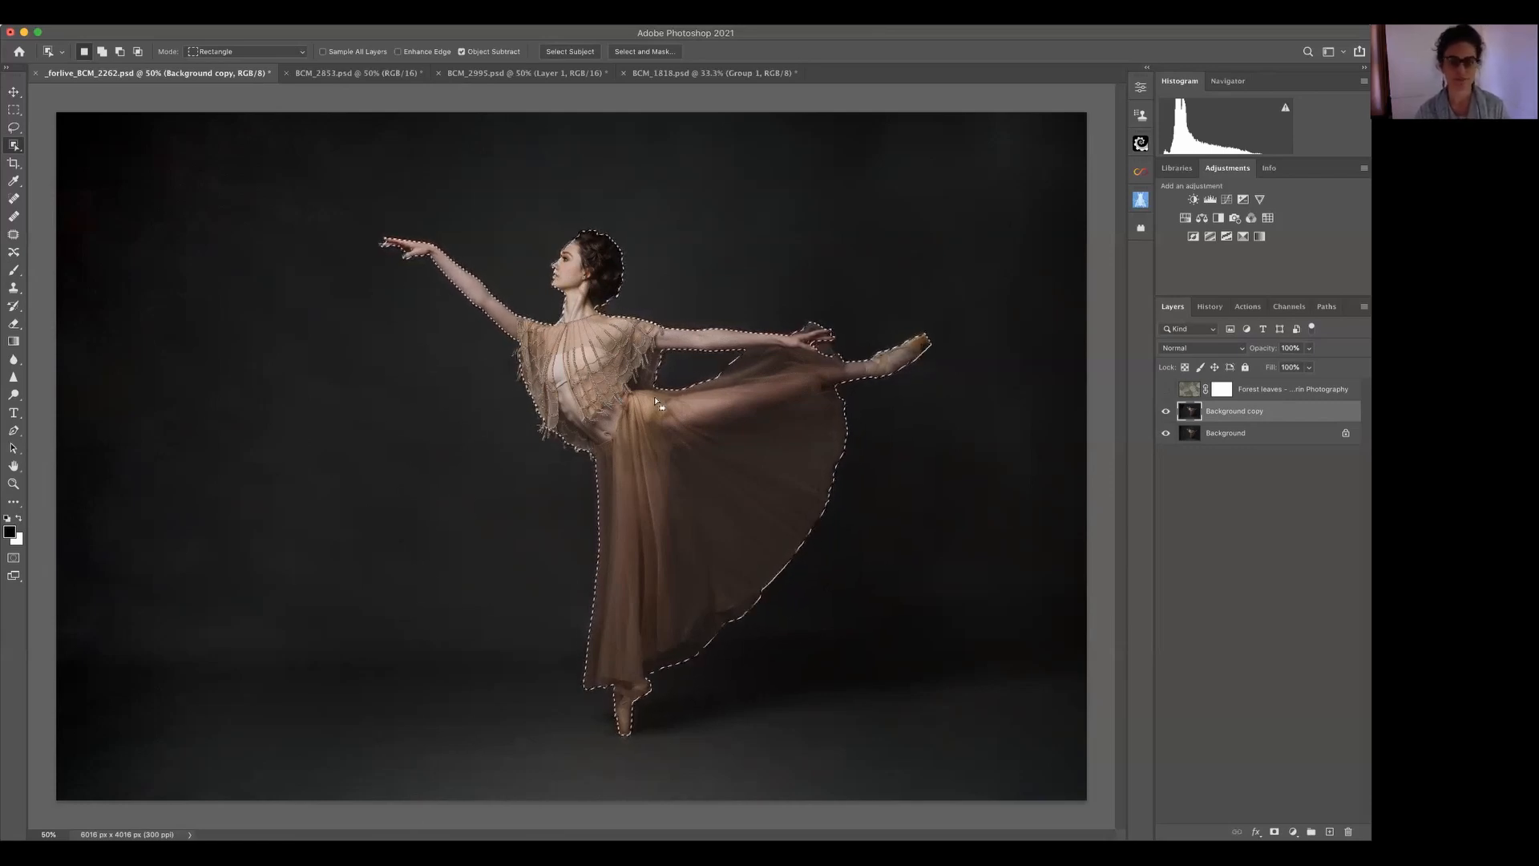
- Feather the dancer selection by 2.1 px in Select and Mask and output it to a new layer with layer mask
{"action": "left_click", "coordinate": [667, 52]}
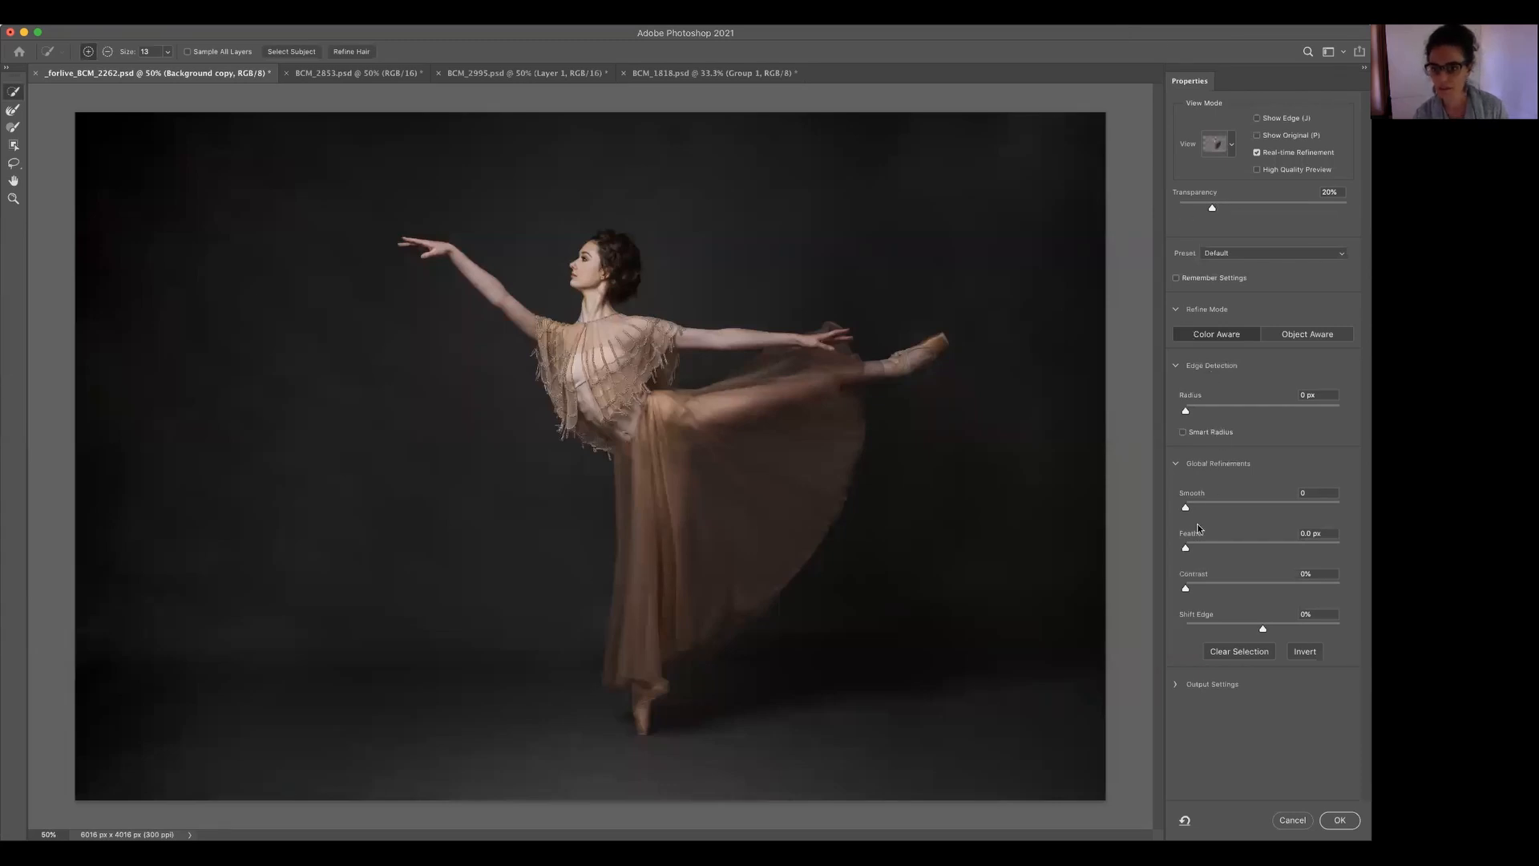
{"action": "left_click_drag", "start_coordinate": [1200, 548], "coordinate": [1209, 548]}
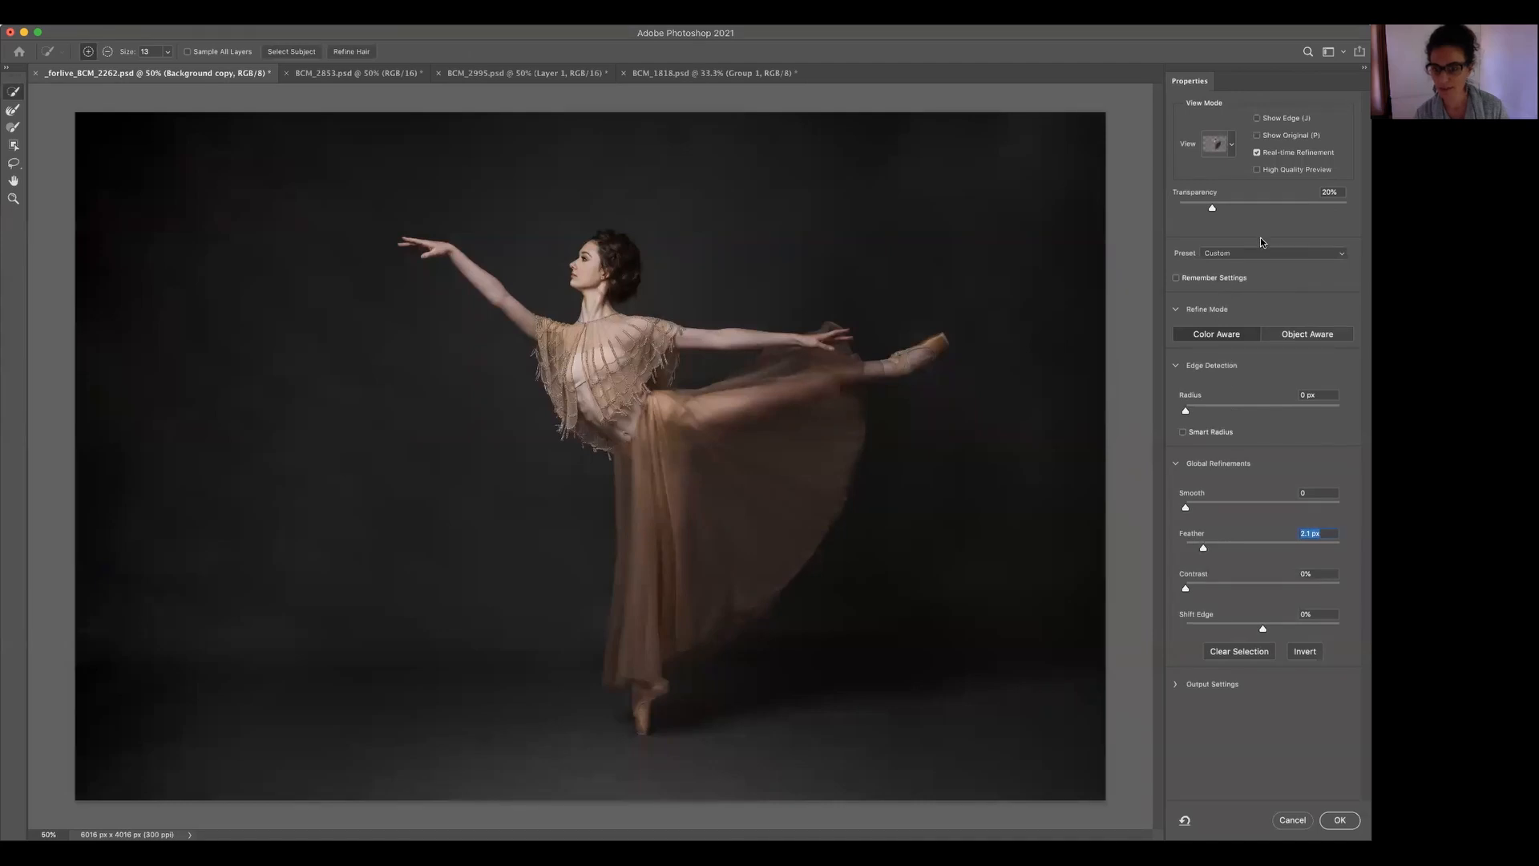
{"action": "left_click", "coordinate": [1257, 170]}
{"action": "left_click", "coordinate": [1183, 686]}
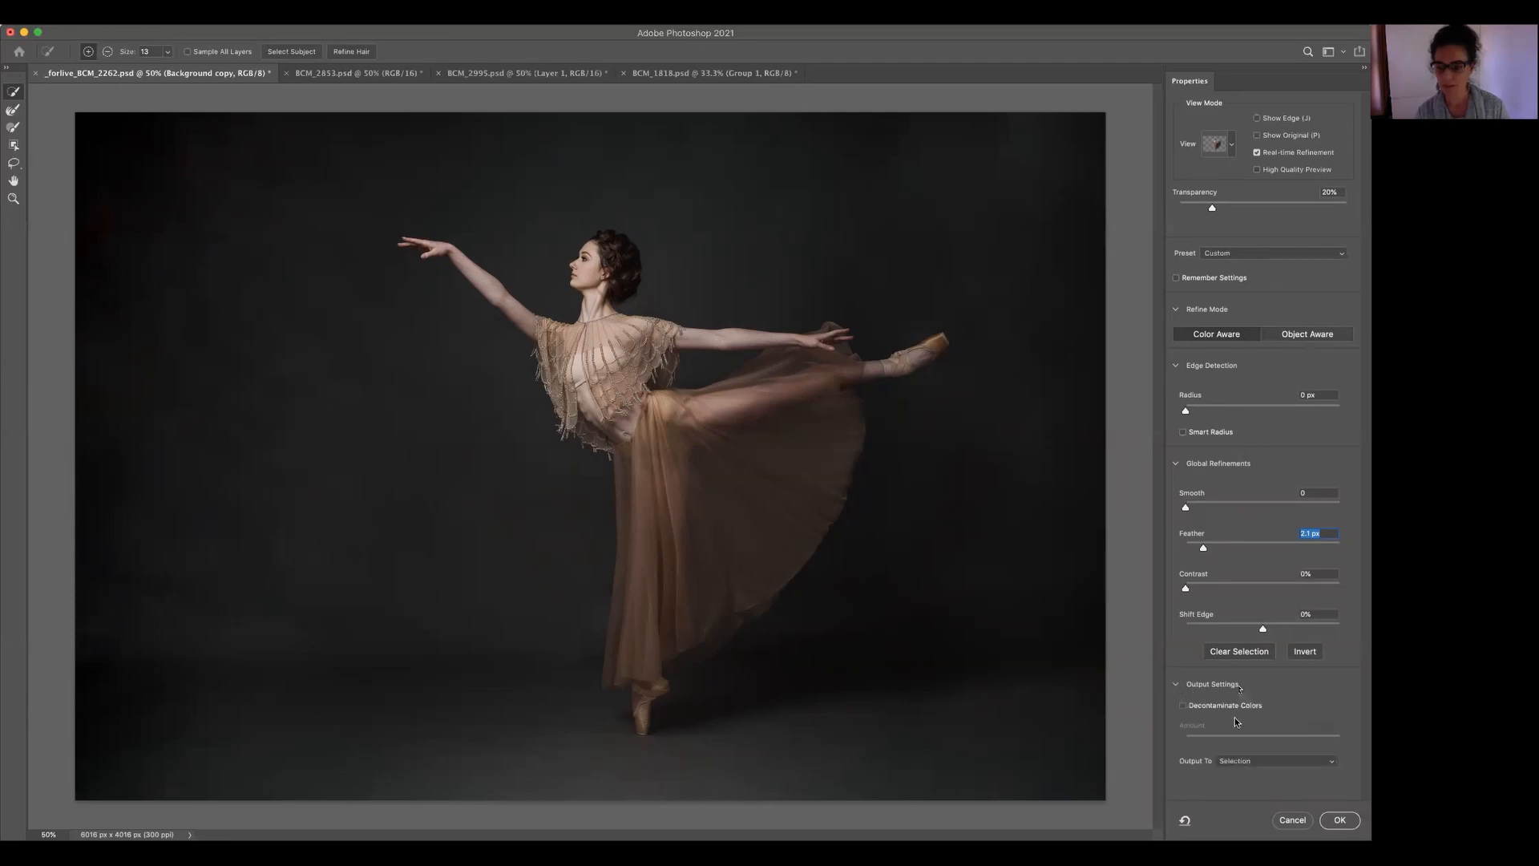
{"action": "left_click", "coordinate": [1314, 768]}
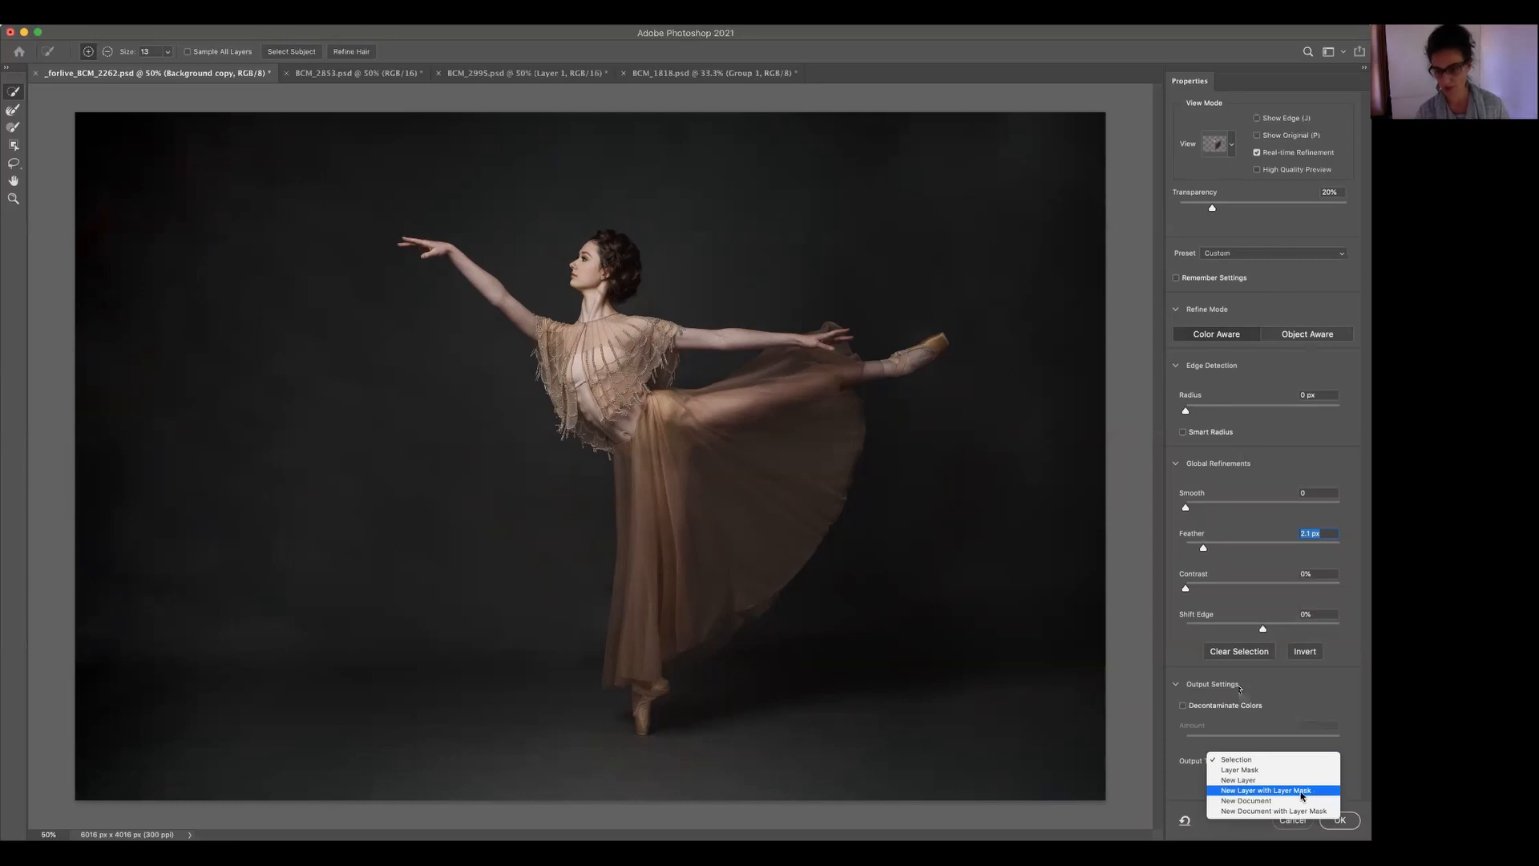
{"action": "left_click", "coordinate": [1312, 791]}
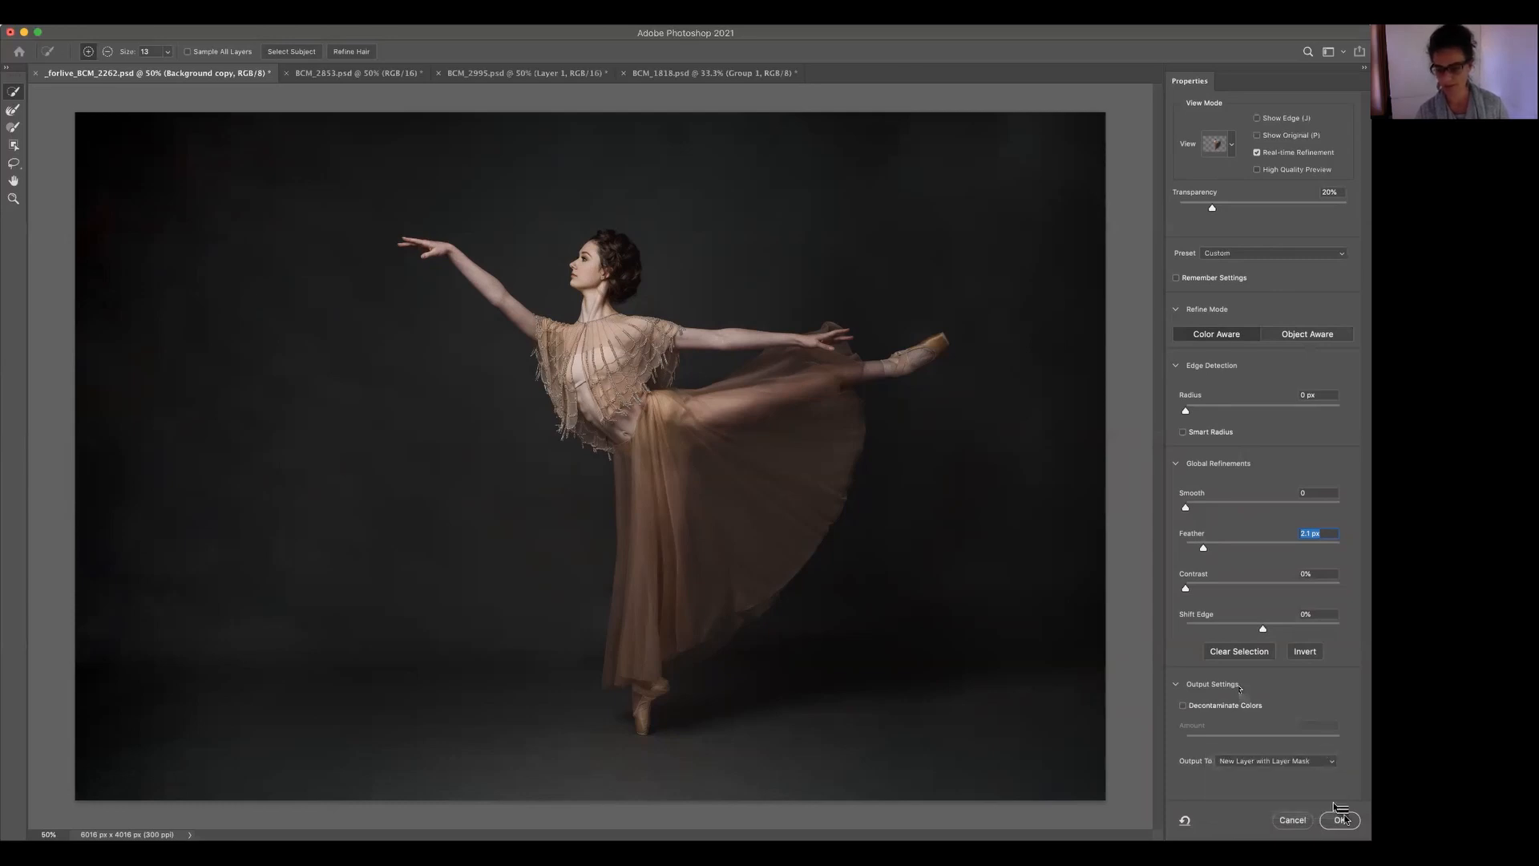
{"action": "left_click", "coordinate": [1340, 819]}
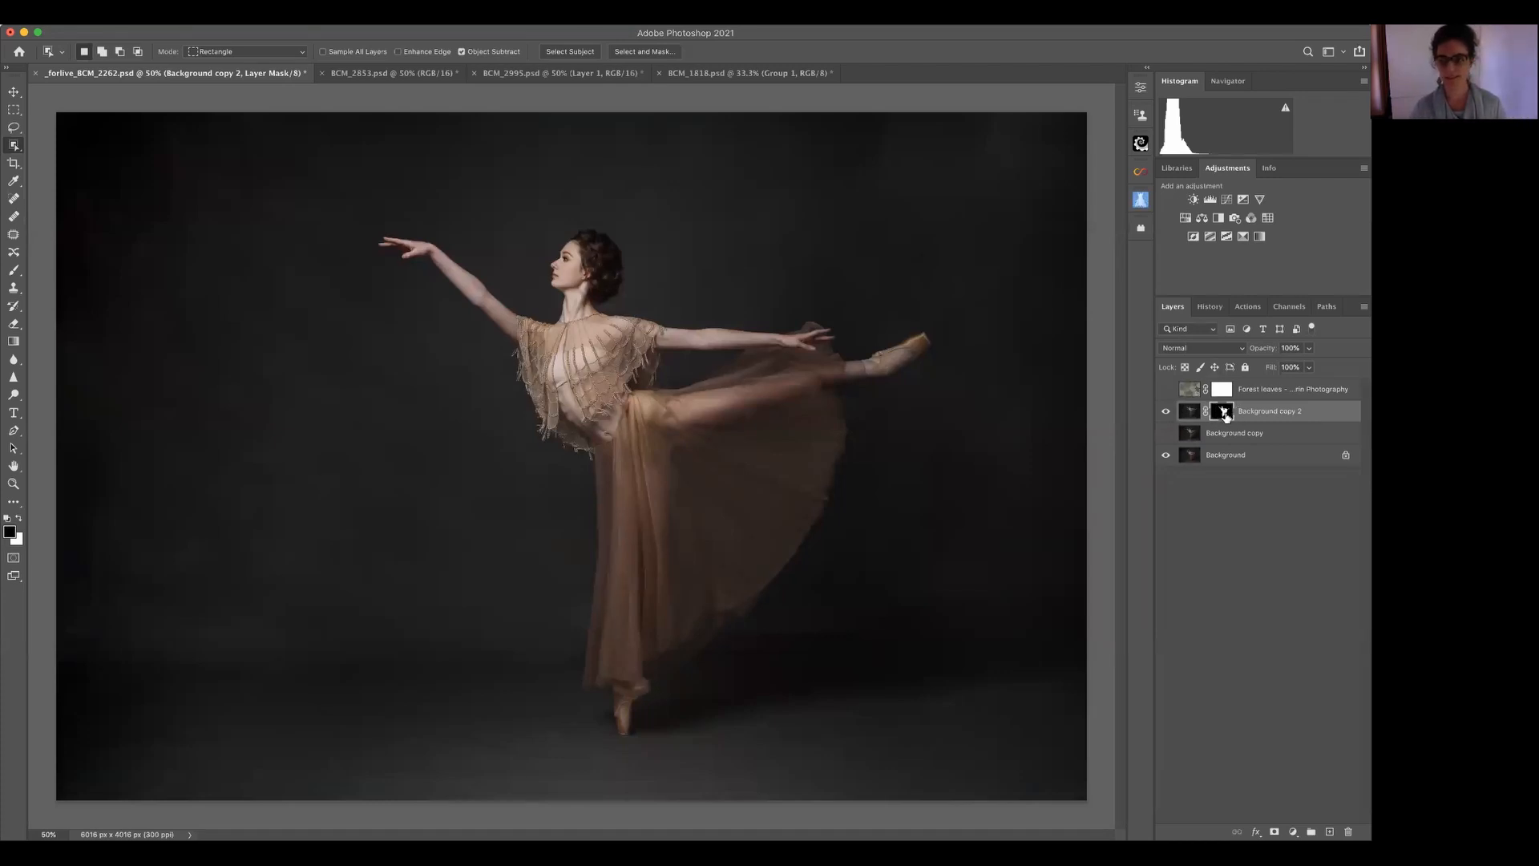
- Show the Forest leaves layer, replace its mask with the dancer mask from Background copy 2, and invert the replaced mask
{"action": "left_click", "coordinate": [1166, 389]}
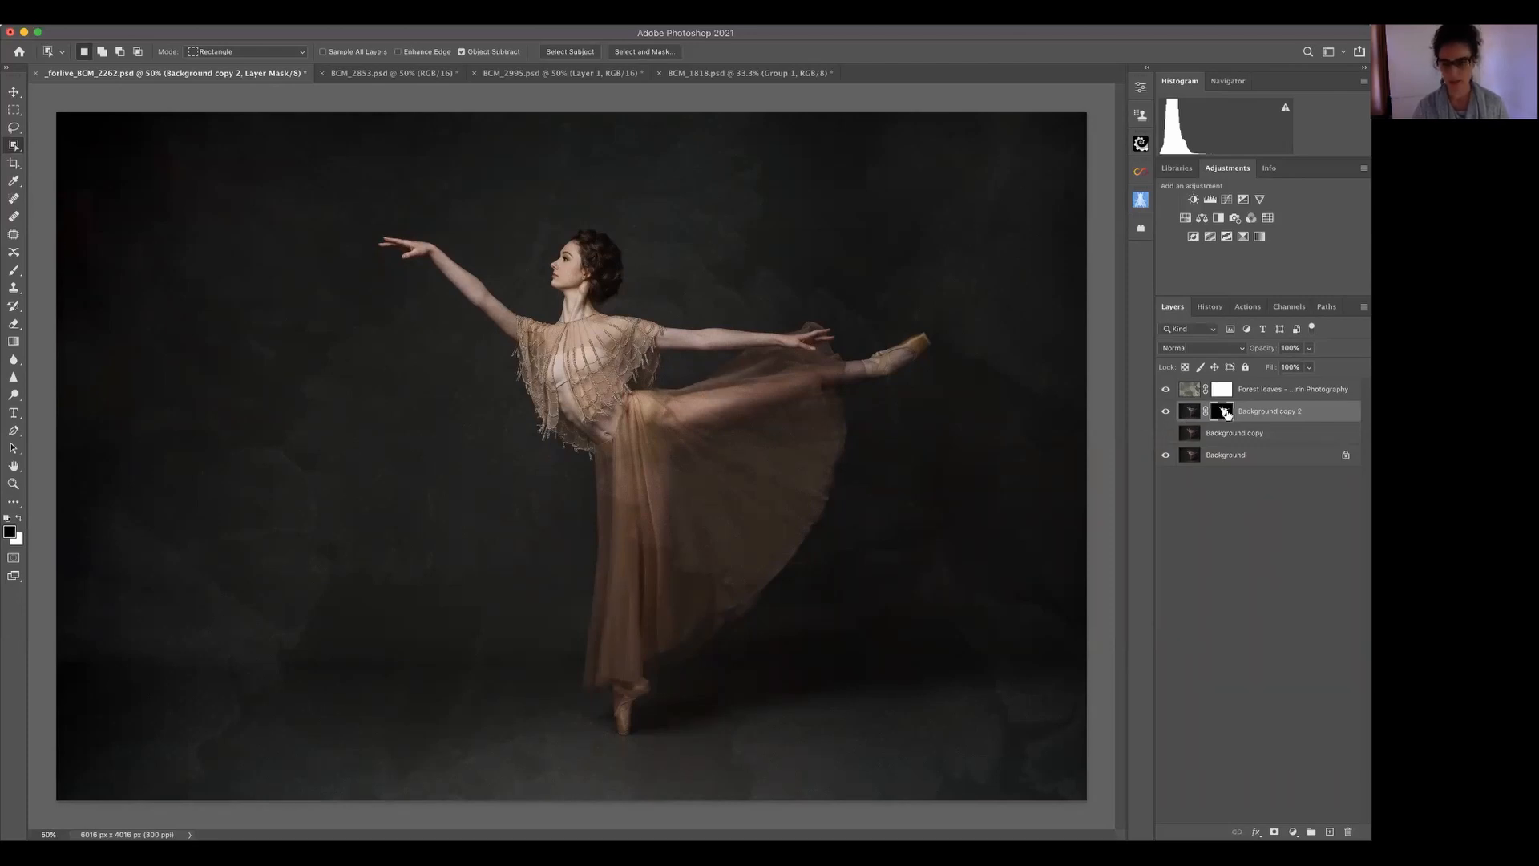
{"action": "left_click_drag", "start_coordinate": [1226, 414], "coordinate": [1222, 390]}
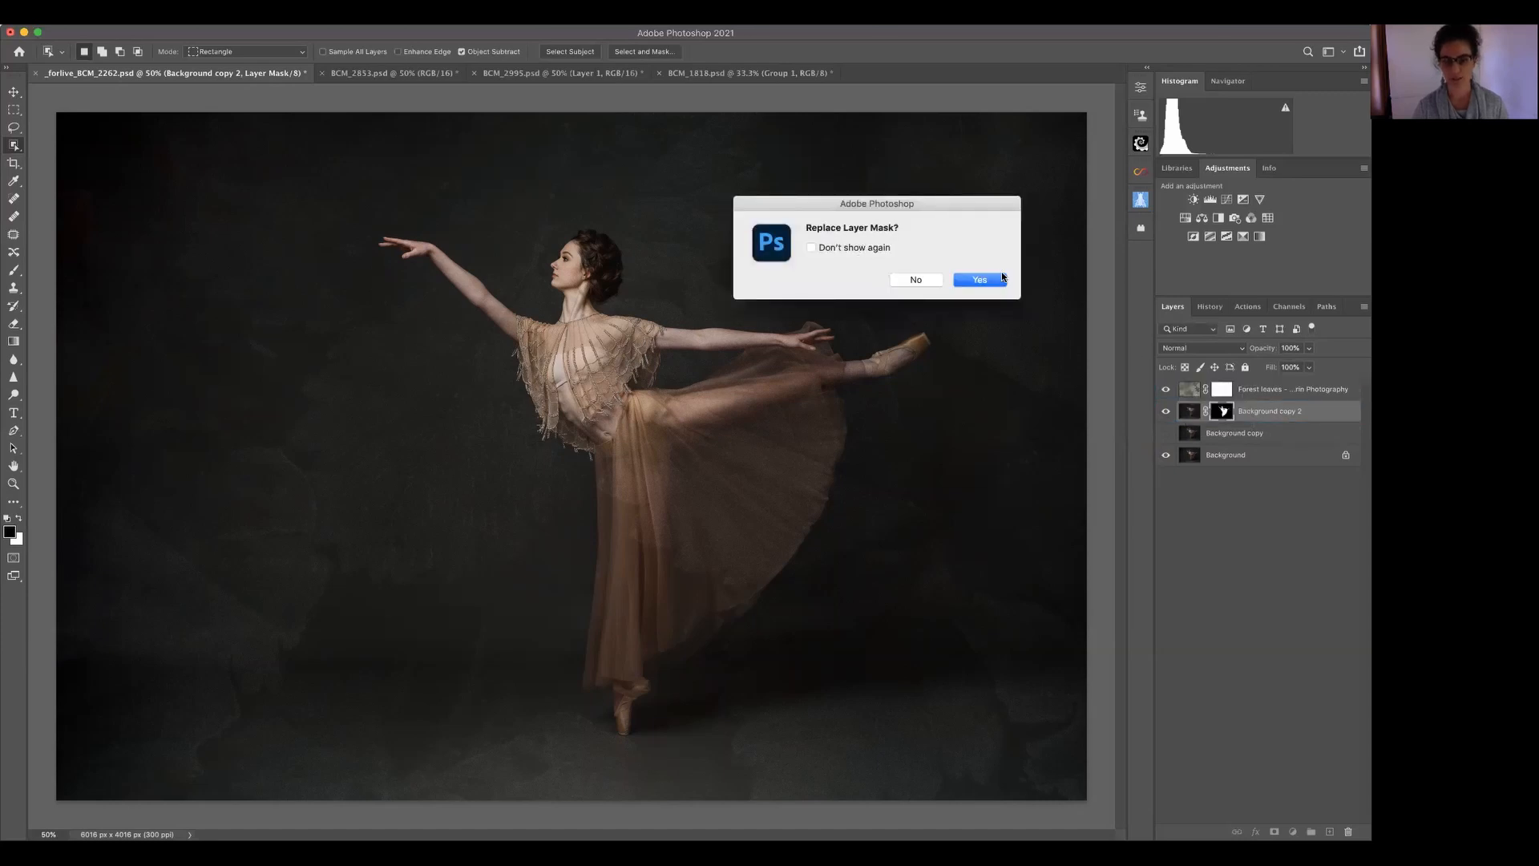
{"action": "left_click", "coordinate": [1001, 281]}
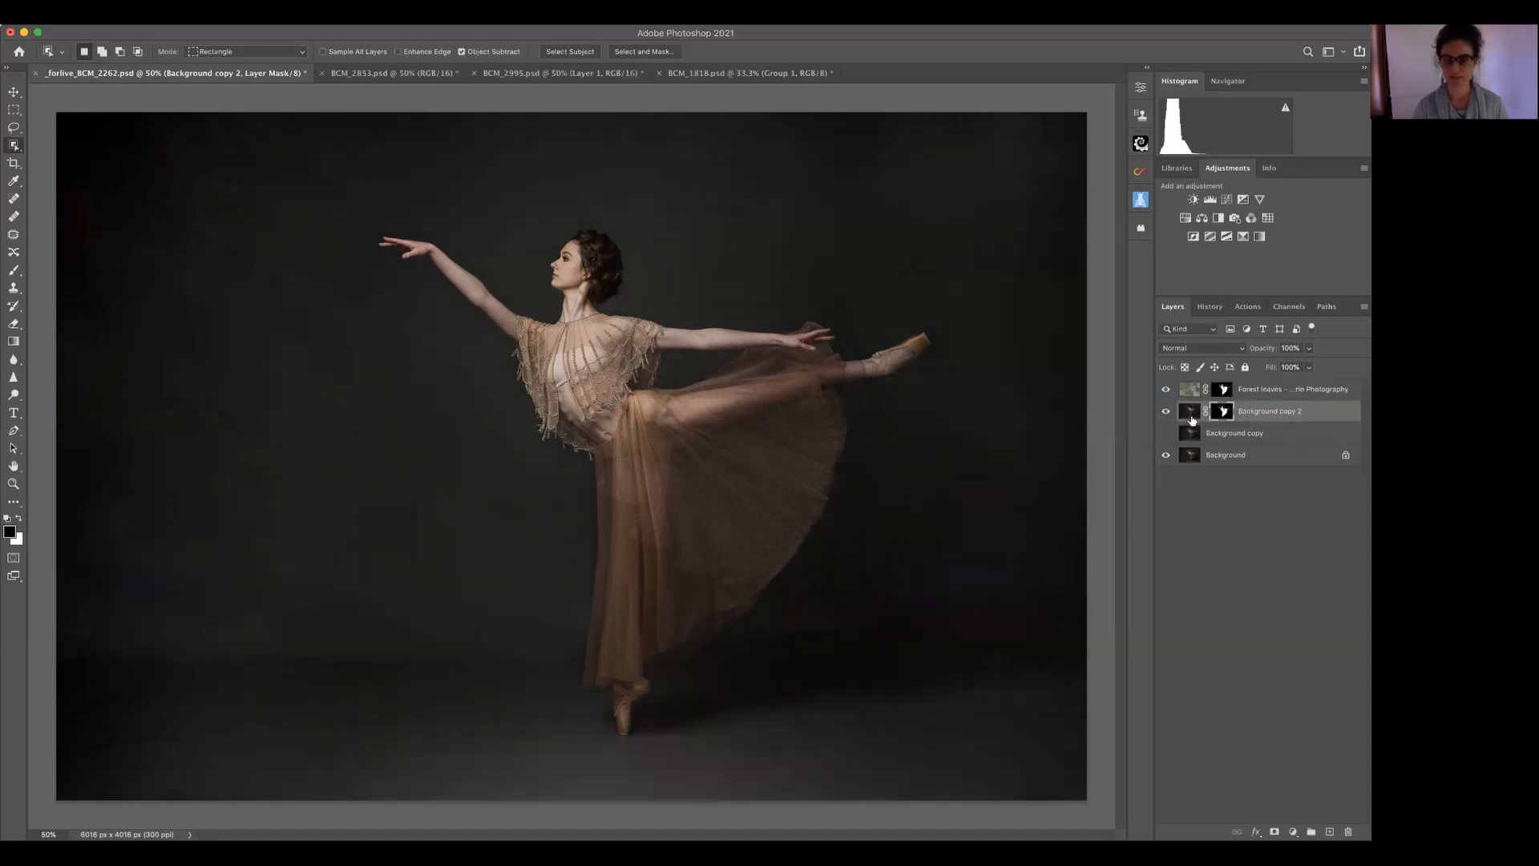
{"action": "left_click", "coordinate": [1220, 392]}
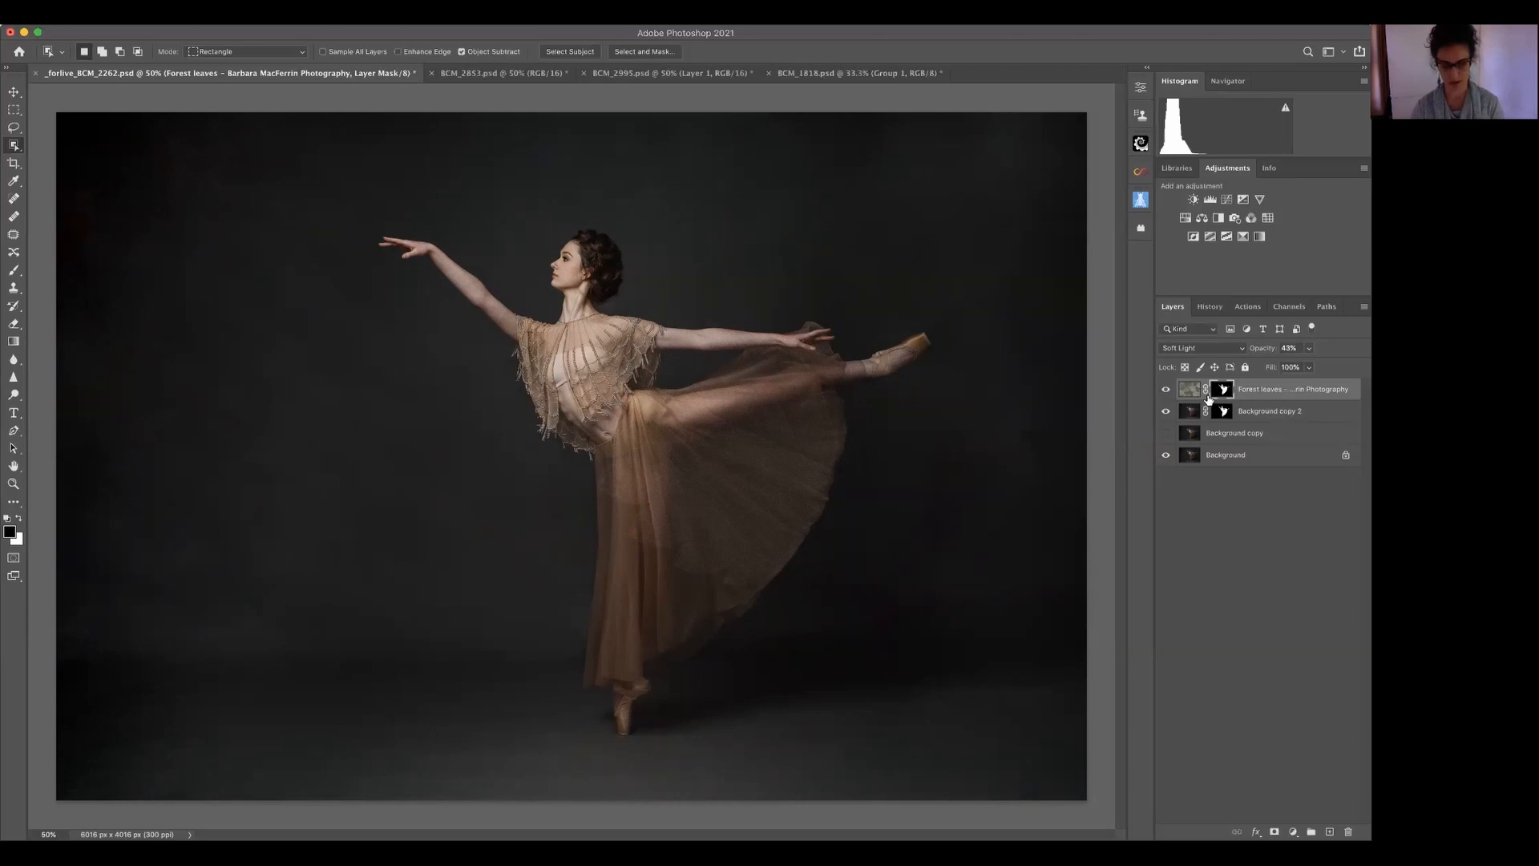
{"action": "key", "text": "super+i"}
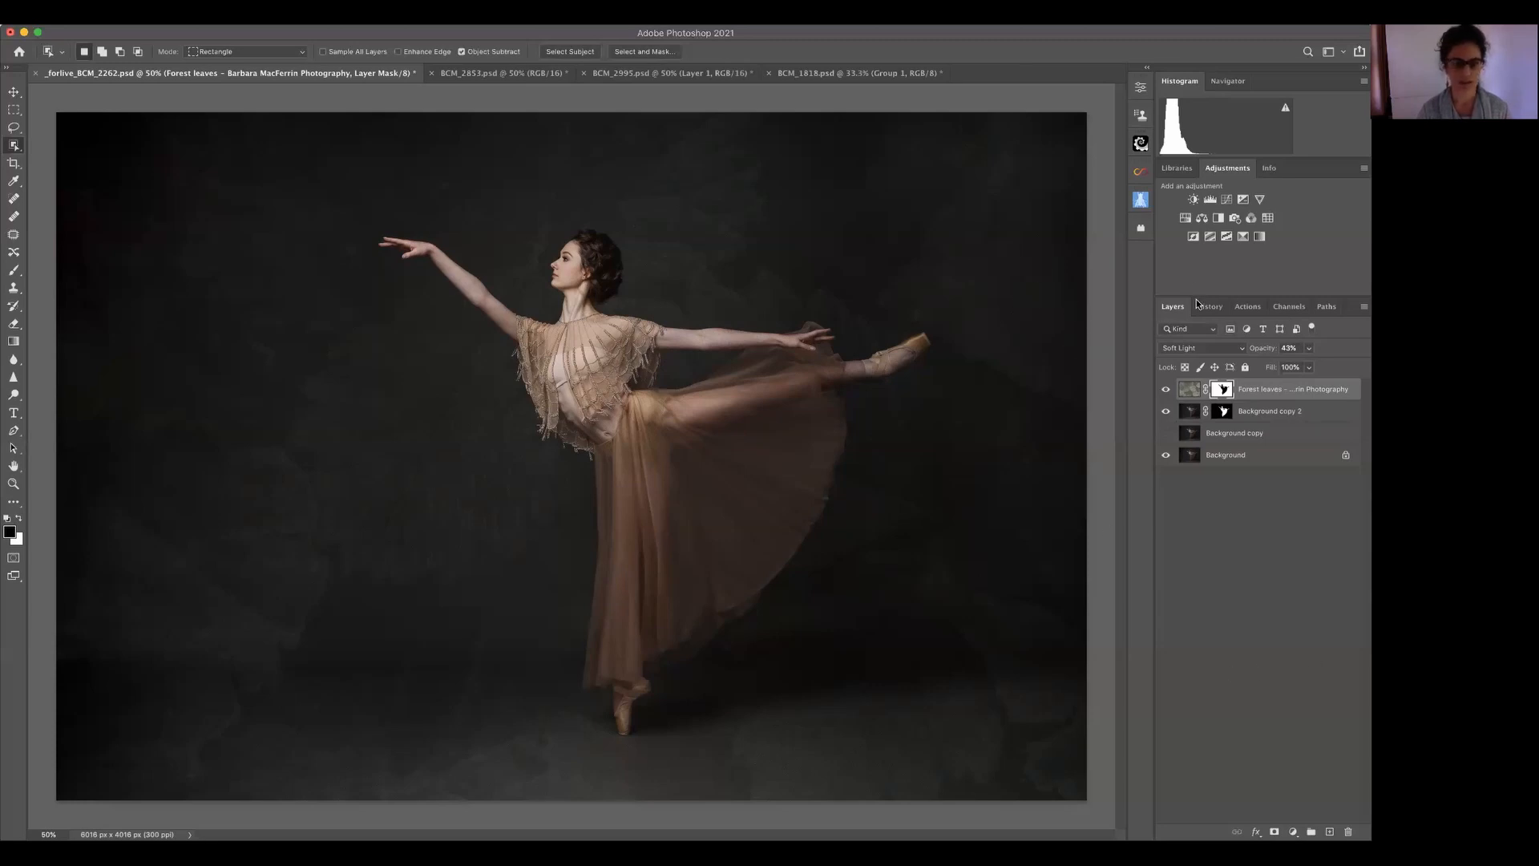
- Compare the image with the Forest leaves layer off and on, and brush black at 52% opacity over the floor on its mask
{"action": "left_click", "coordinate": [1166, 390]}
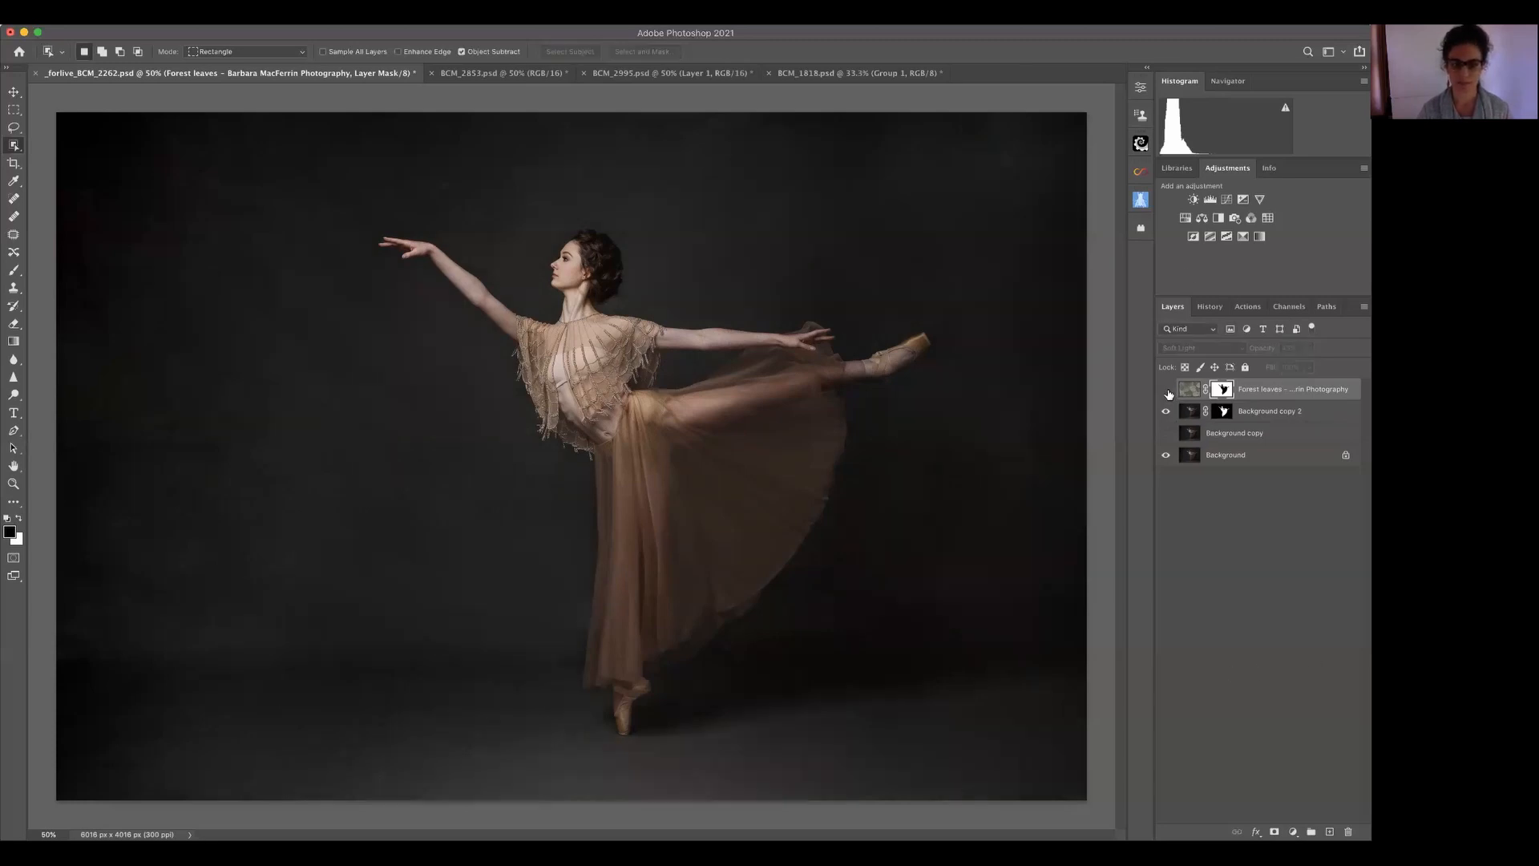
{"action": "left_click", "coordinate": [1166, 391]}
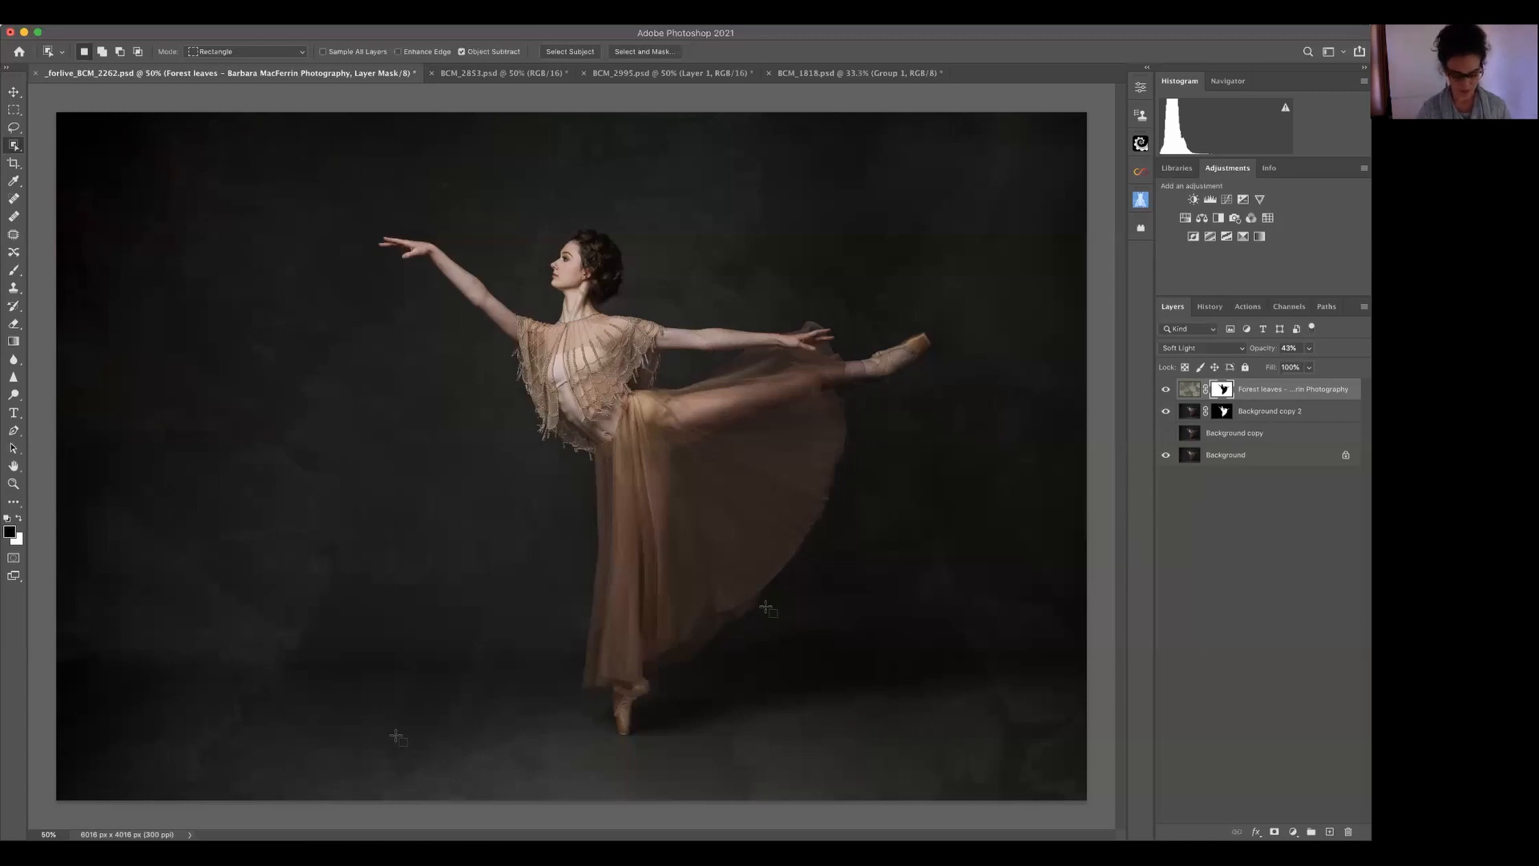
{"action": "key", "text": "b"}
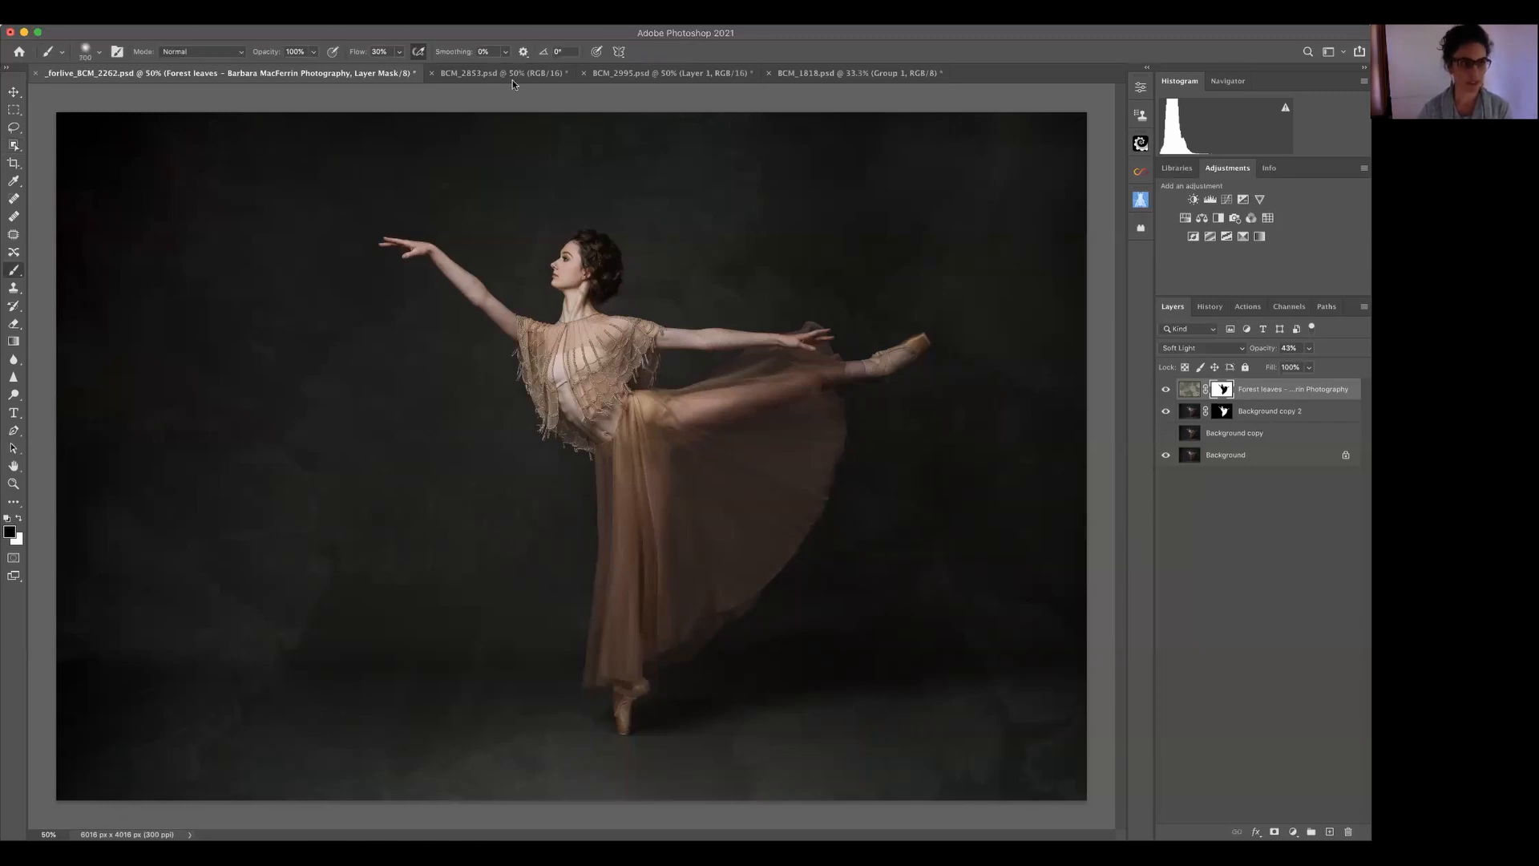
{"action": "left_click", "coordinate": [314, 51]}
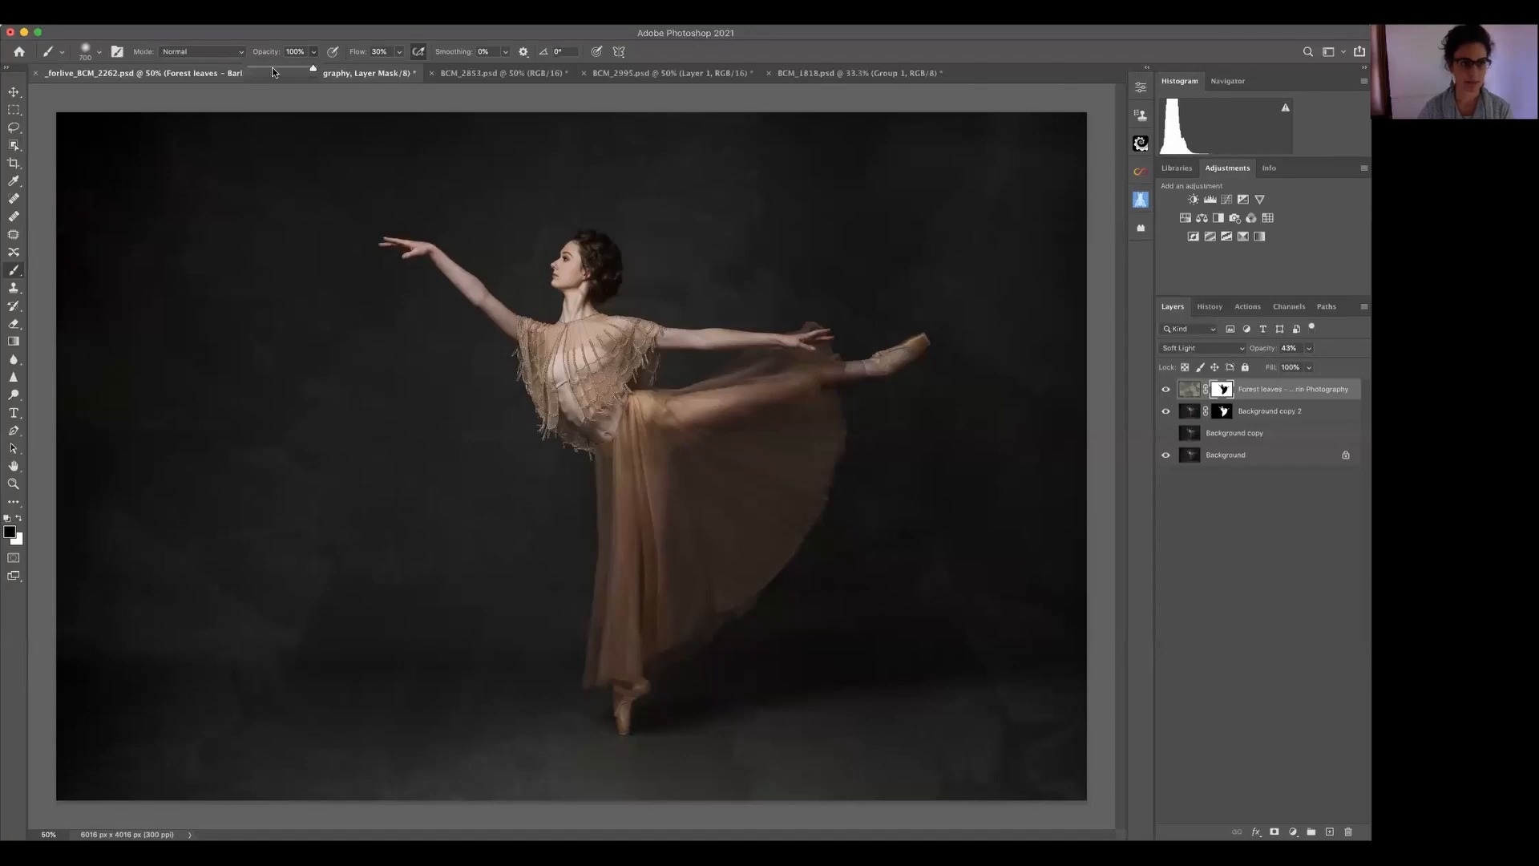
{"action": "left_click", "coordinate": [273, 71]}
{"action": "key", "text": "Return"}
{"action": "left_click_drag", "start_coordinate": [313, 51], "coordinate": [324, 67]}
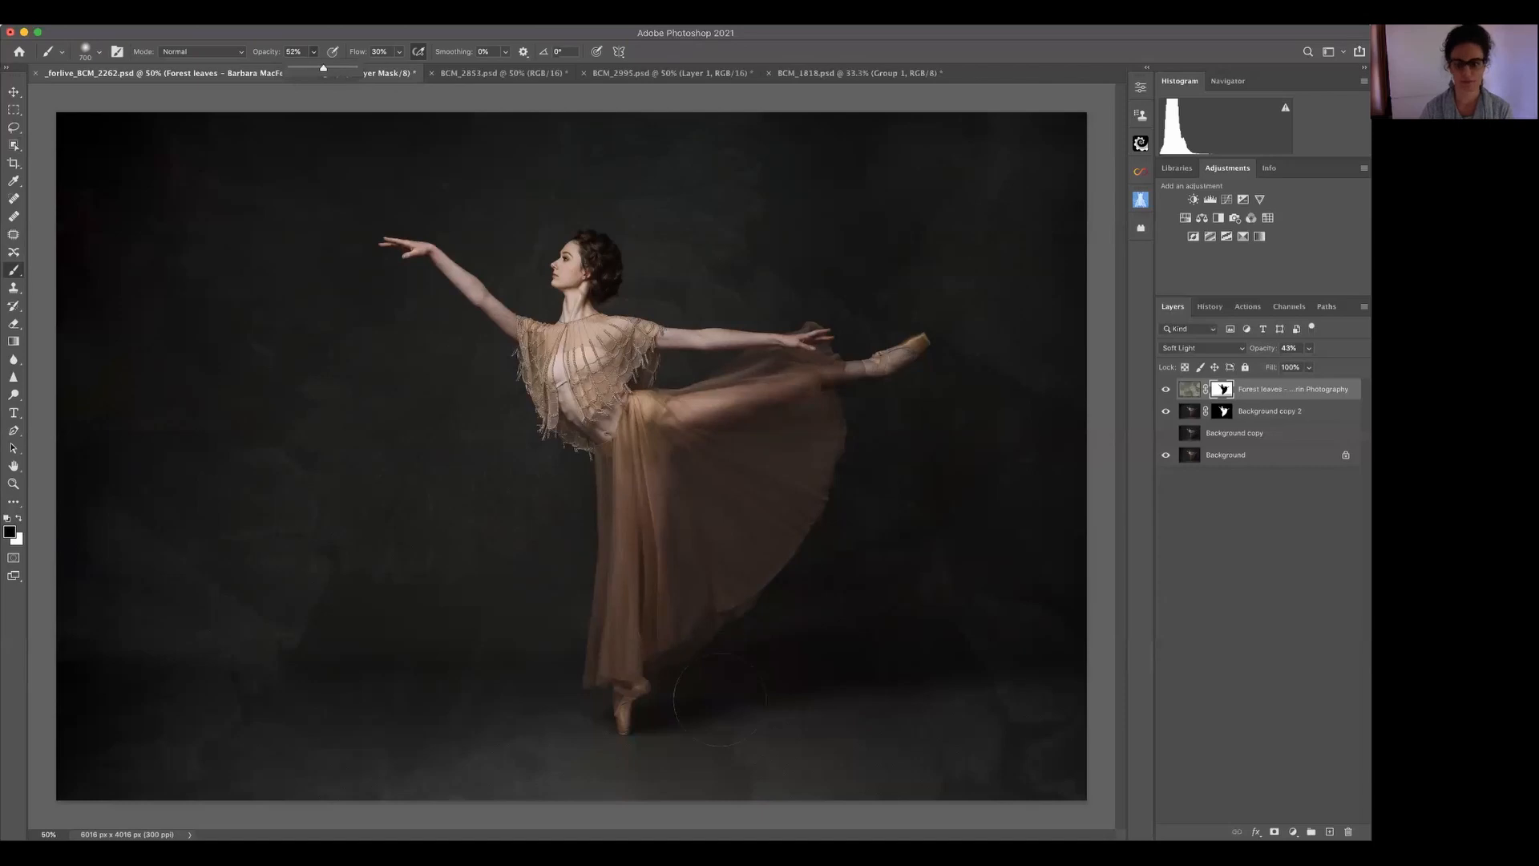
{"action": "left_click", "coordinate": [183, 760]}
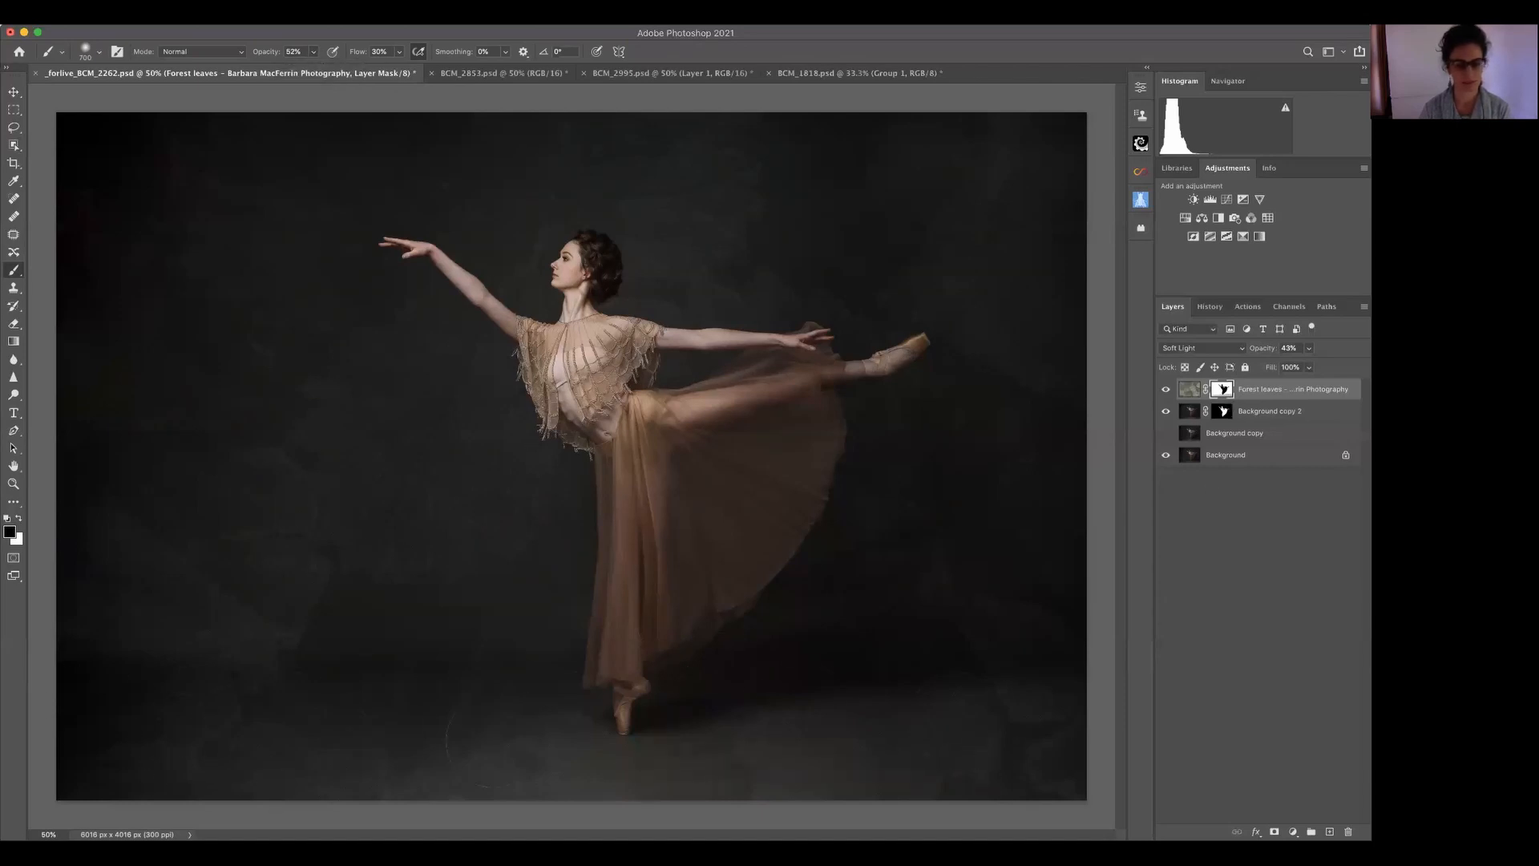
{"action": "left_click_drag", "start_coordinate": [782, 752], "coordinate": [804, 763]}
- Narrow the docked Layers and Adjustments column to give the canvas more room
{"action": "left_click_drag", "start_coordinate": [1156, 790], "coordinate": [995, 790]}
{"action": "left_click_drag", "start_coordinate": [966, 469], "coordinate": [1082, 469]}
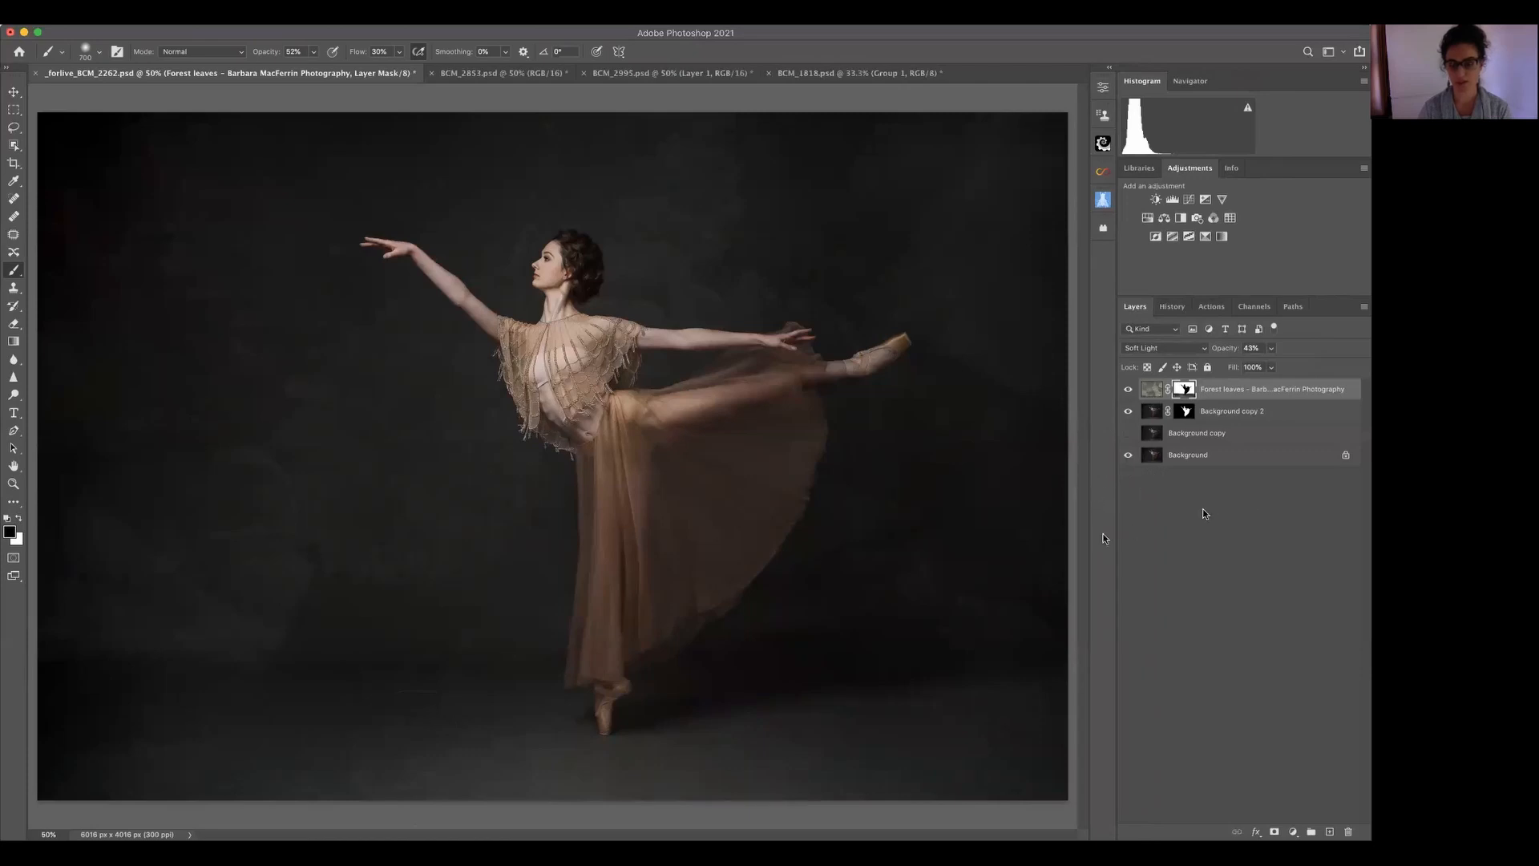
{"action": "left_click_drag", "start_coordinate": [1116, 525], "coordinate": [1207, 529]}
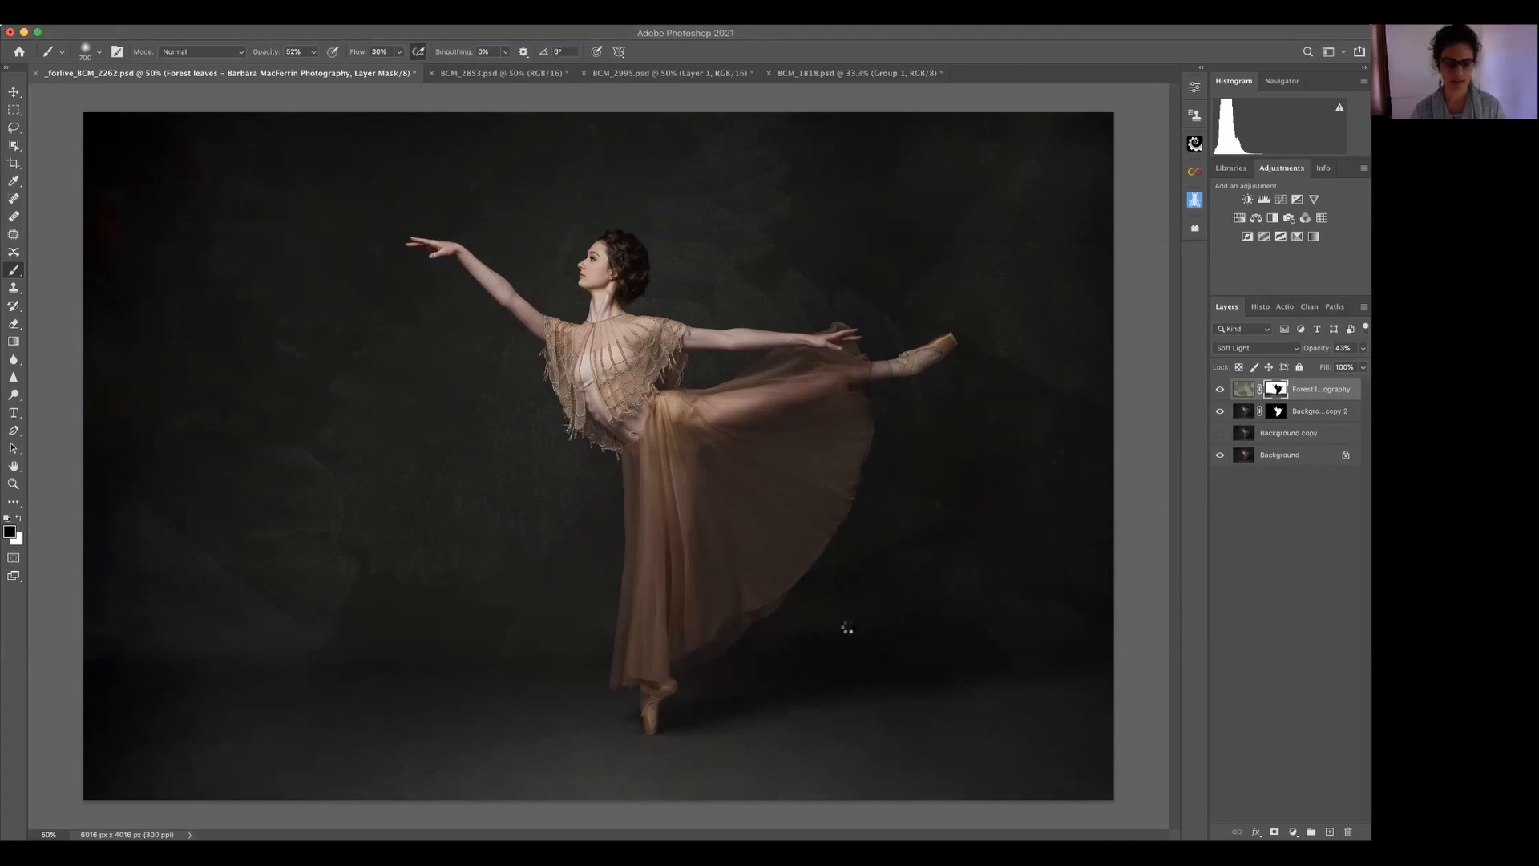
- Free-transform the Grunge wall texture, rotating it about 90° clockwise and moving it to the upper-left corner of the canvas
{"action": "key", "text": "ctrl+t"}
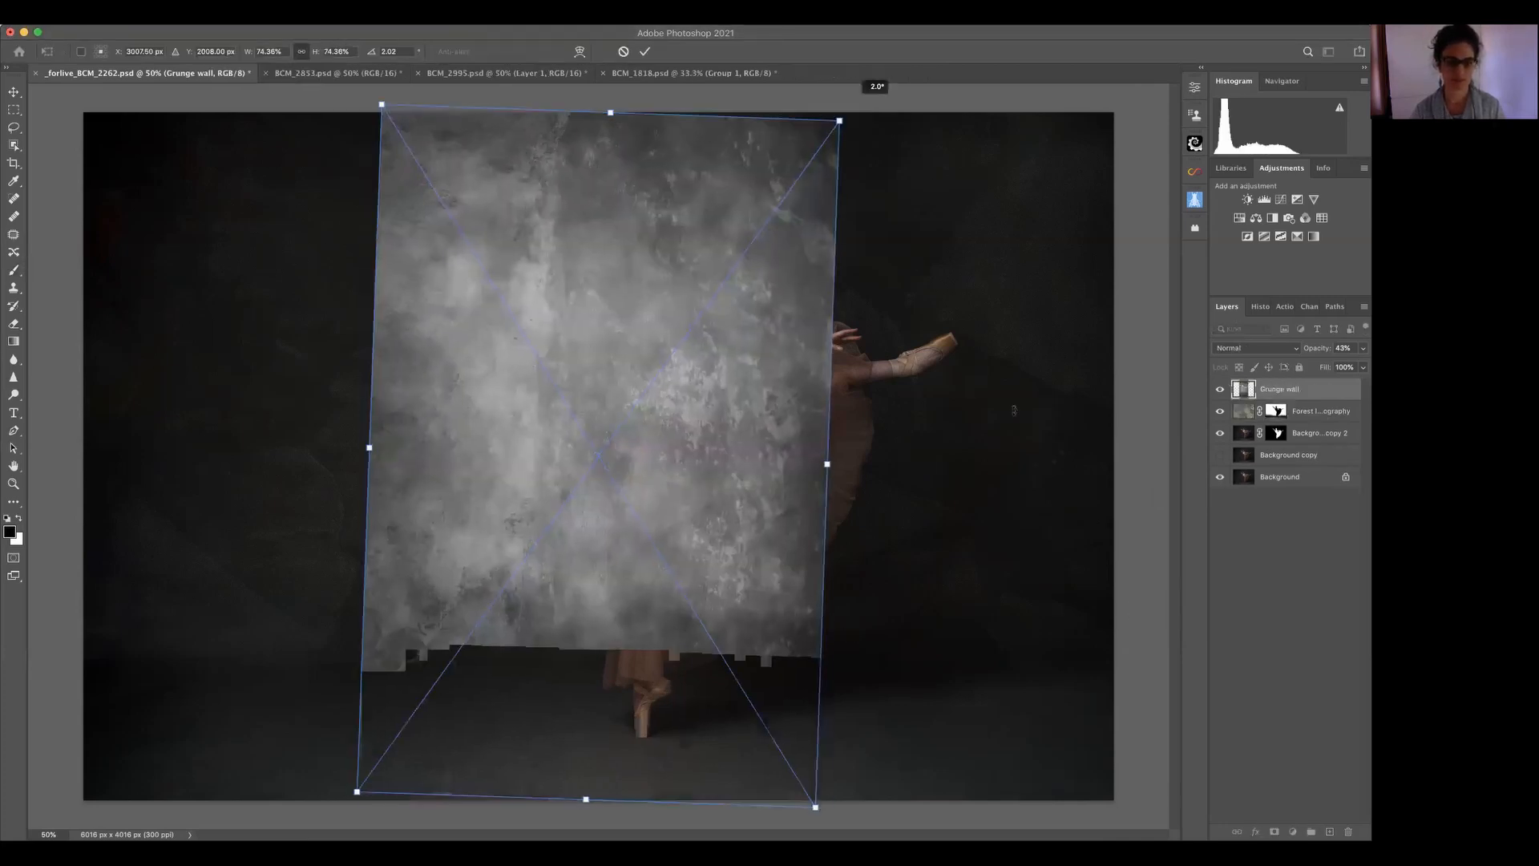
{"action": "left_click_drag", "start_coordinate": [928, 170], "coordinate": [1026, 539]}
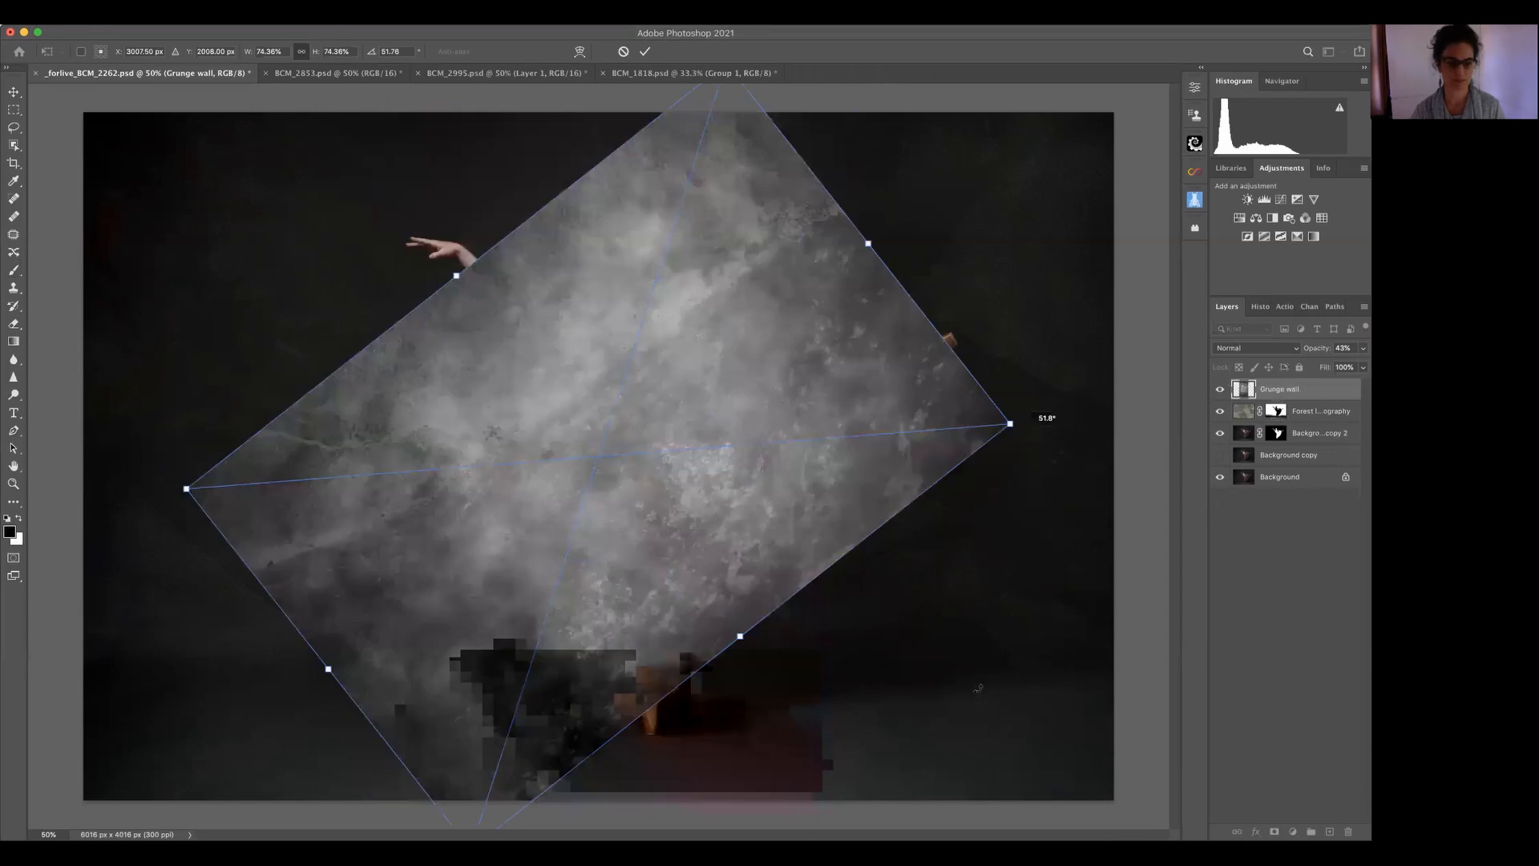
{"action": "left_click_drag", "start_coordinate": [981, 691], "coordinate": [985, 689]}
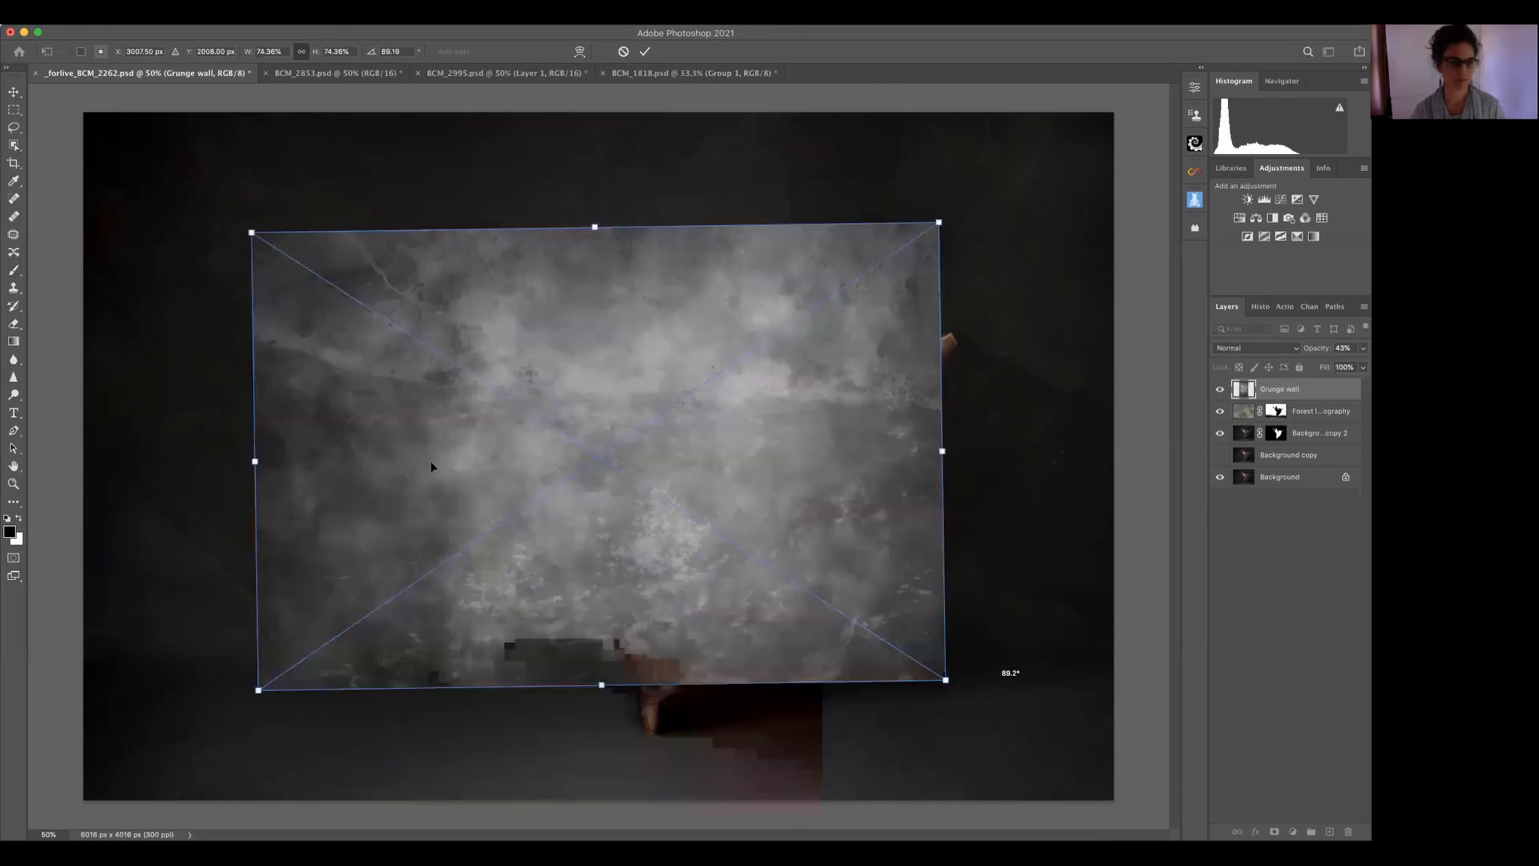
{"action": "left_click_drag", "start_coordinate": [497, 501], "coordinate": [390, 433]}
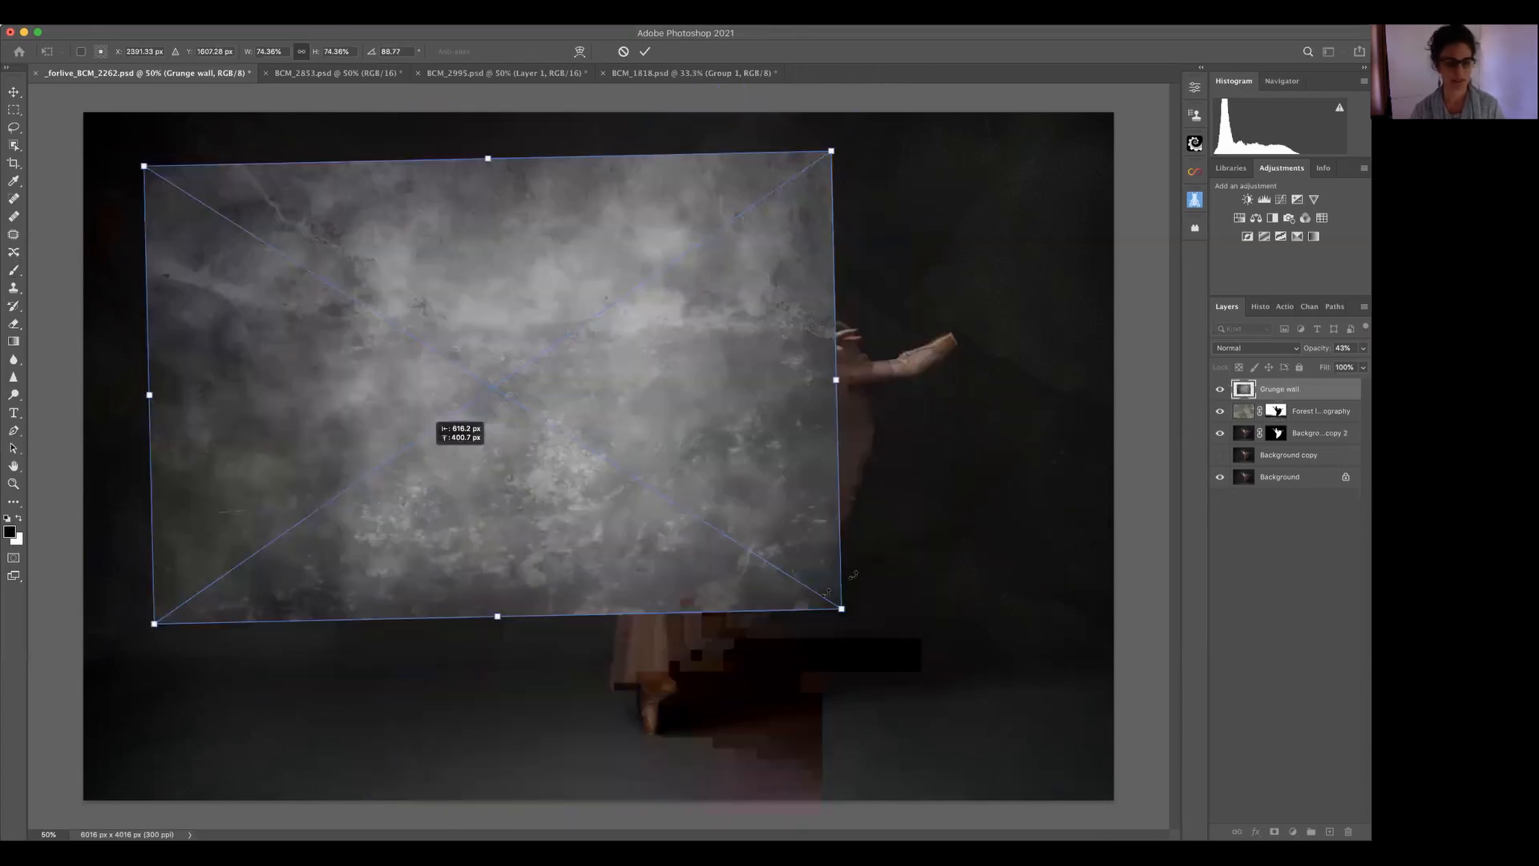
{"action": "left_click_drag", "start_coordinate": [853, 575], "coordinate": [826, 597]}
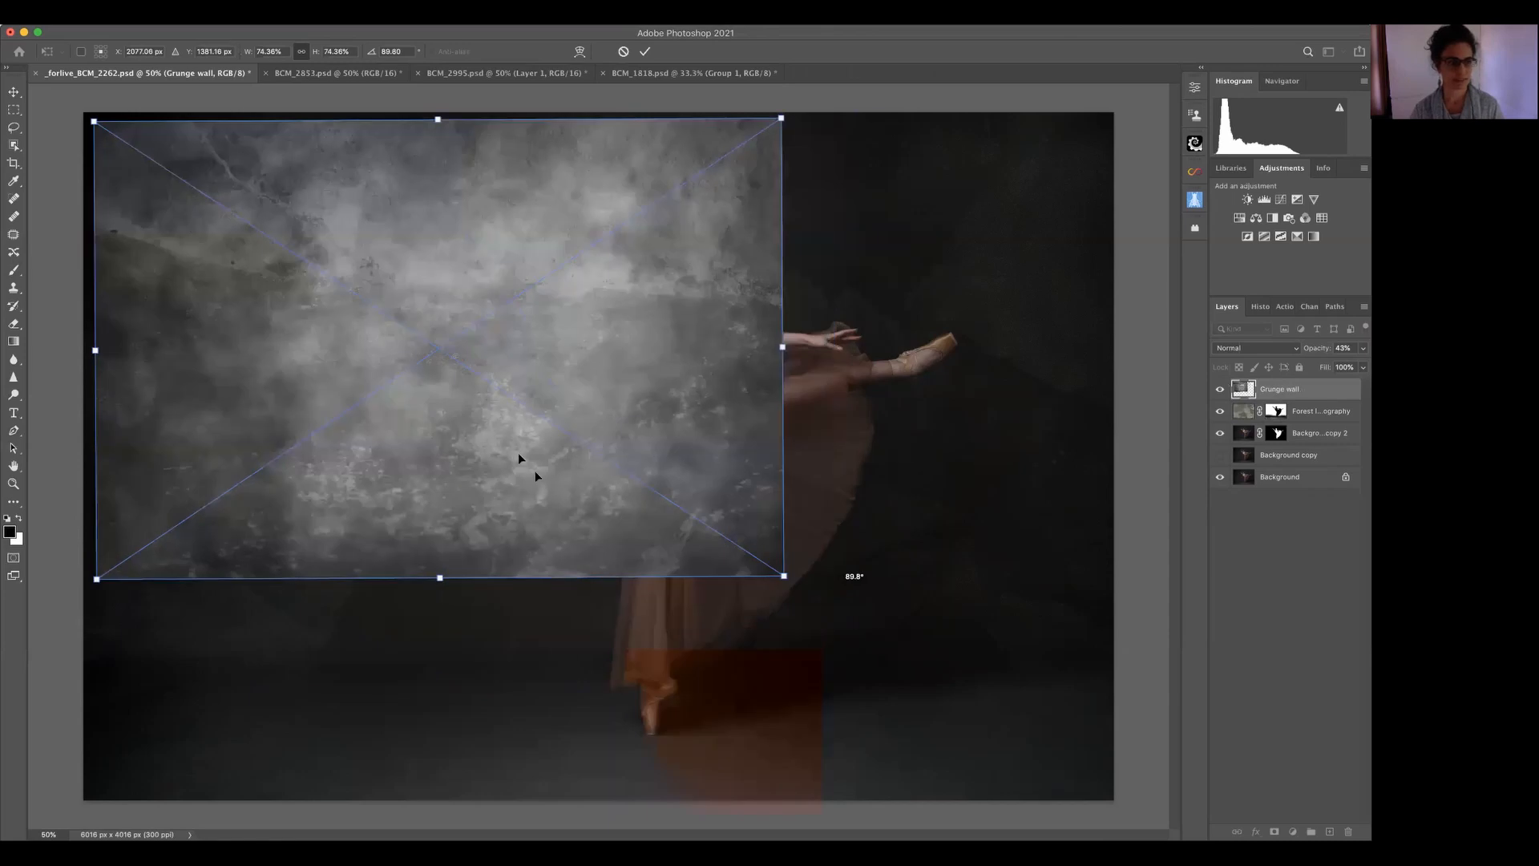
{"action": "left_click_drag", "start_coordinate": [519, 458], "coordinate": [494, 438]}
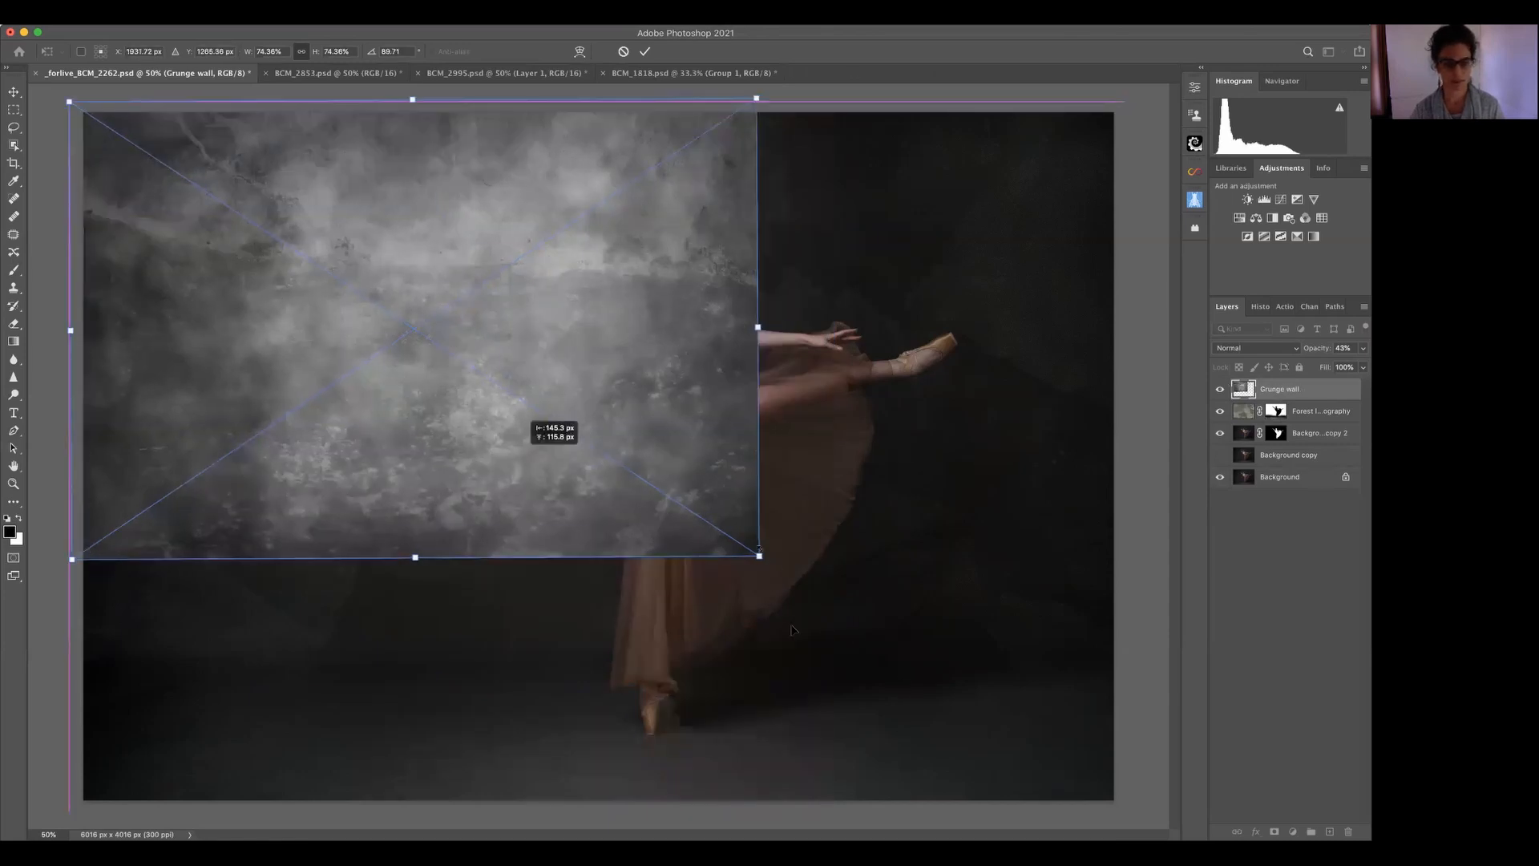
{"action": "left_click_drag", "start_coordinate": [792, 629], "coordinate": [779, 591]}
{"action": "left_click_drag", "start_coordinate": [438, 476], "coordinate": [422, 388]}
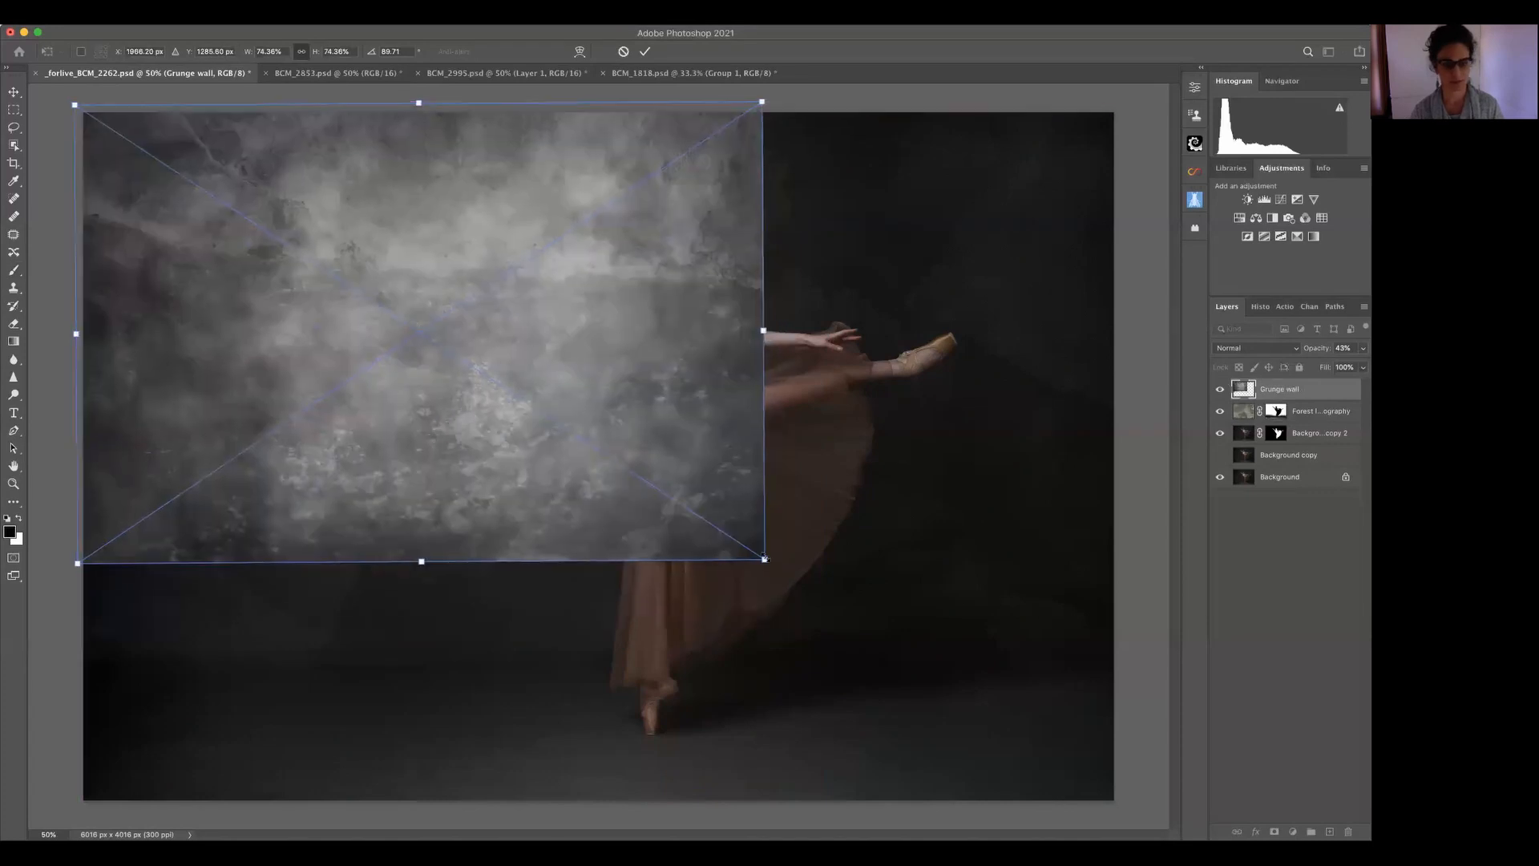
- Scale the Grunge wall texture to about 115% by 113% so it covers the whole canvas, and commit the transform
{"action": "left_click_drag", "start_coordinate": [764, 558], "coordinate": [1073, 741]}
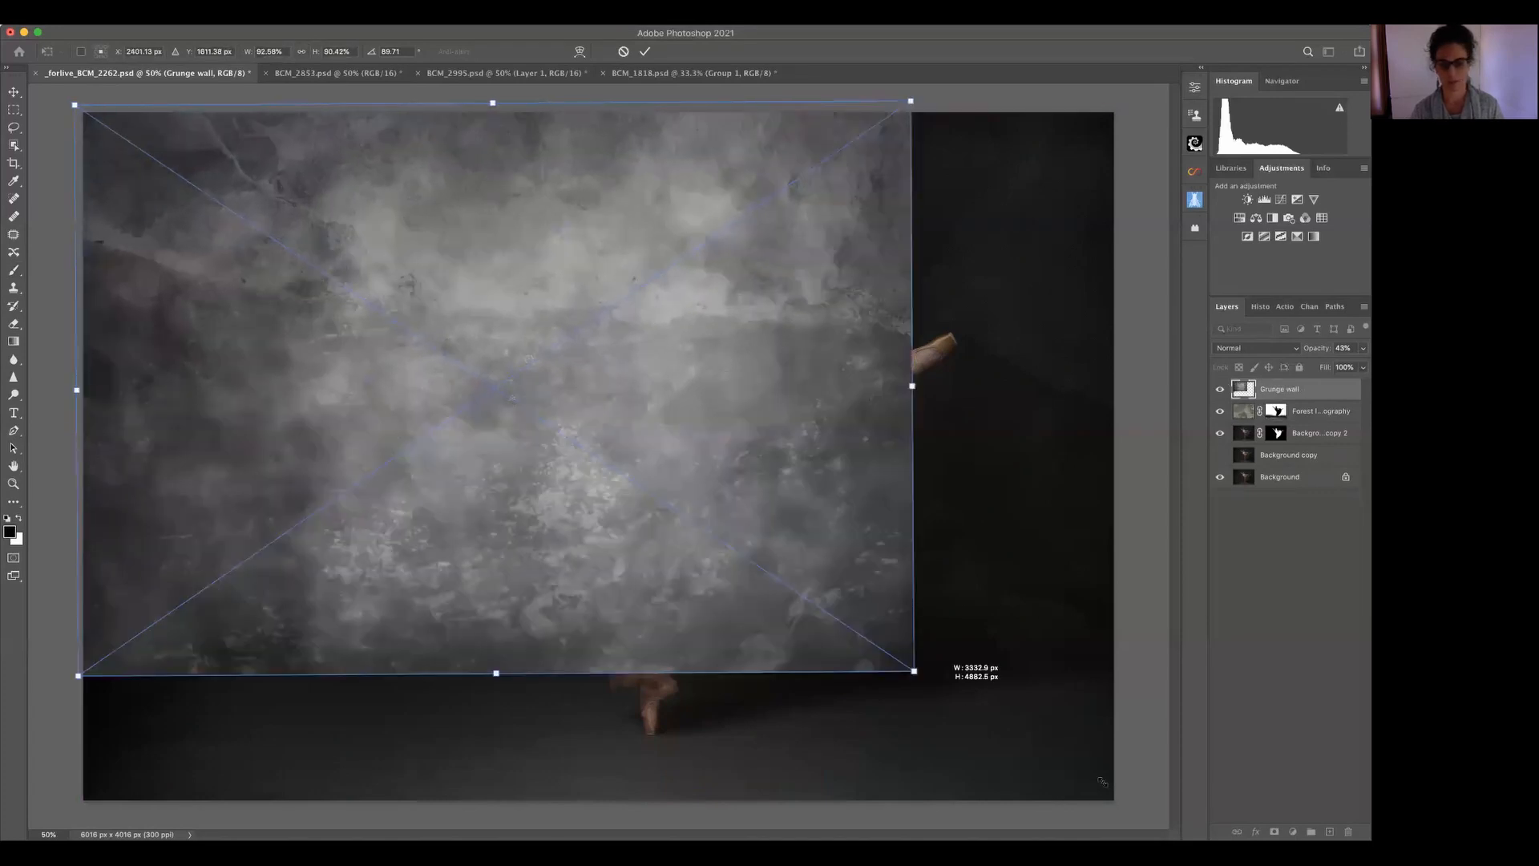
{"action": "left_click_drag", "start_coordinate": [1125, 812], "coordinate": [1126, 811]}
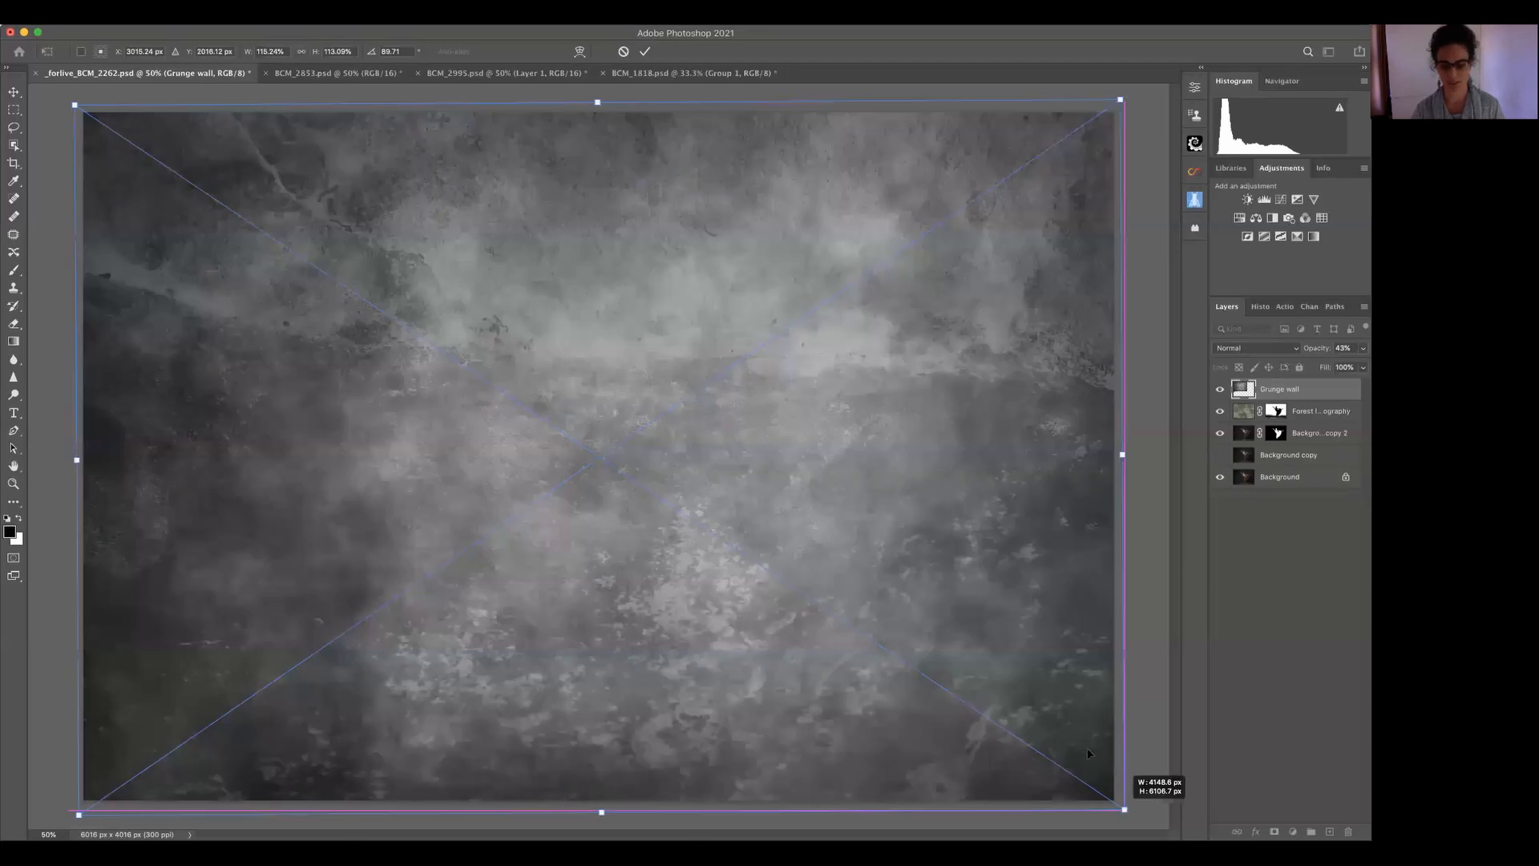
{"action": "key", "text": "Return"}
{"action": "key", "text": "b"}
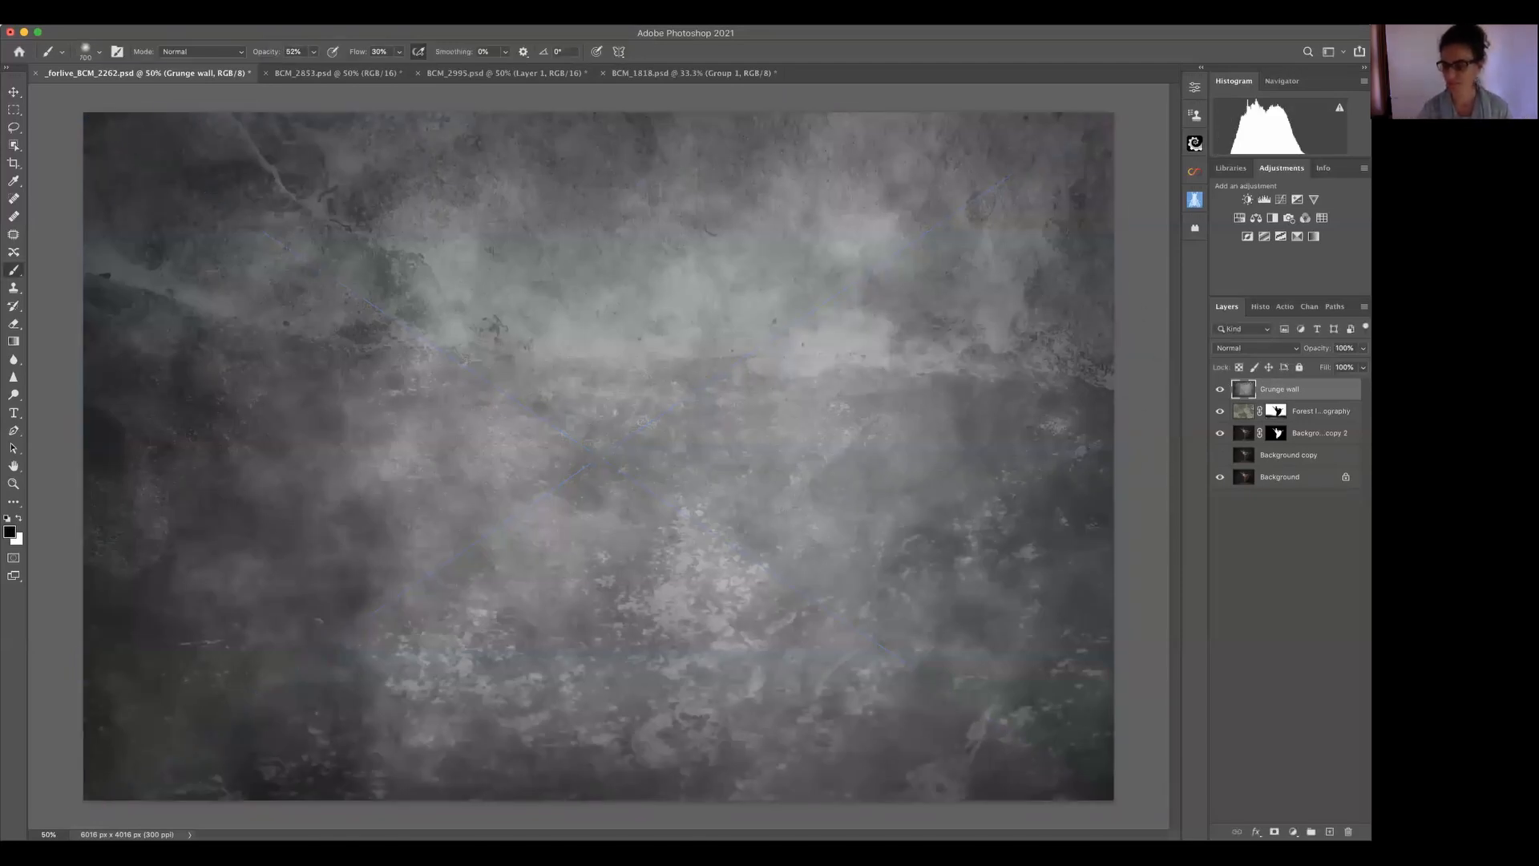
- Set the Grunge wall layer's blend mode to Soft Light and hide the Forest leaves layer
{"action": "left_click", "coordinate": [1254, 348]}
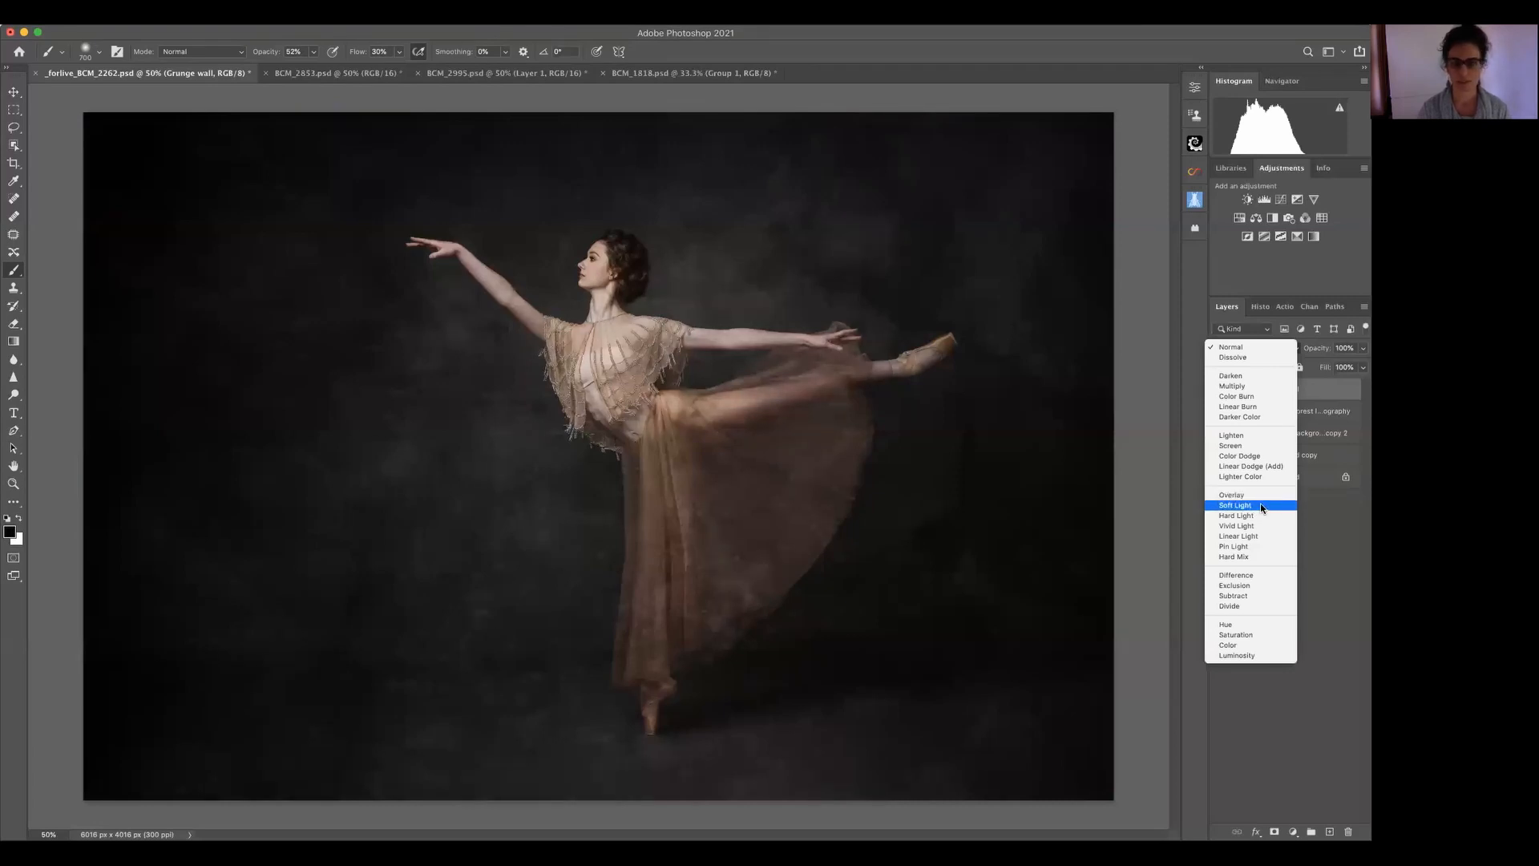
{"action": "left_click", "coordinate": [1260, 505]}
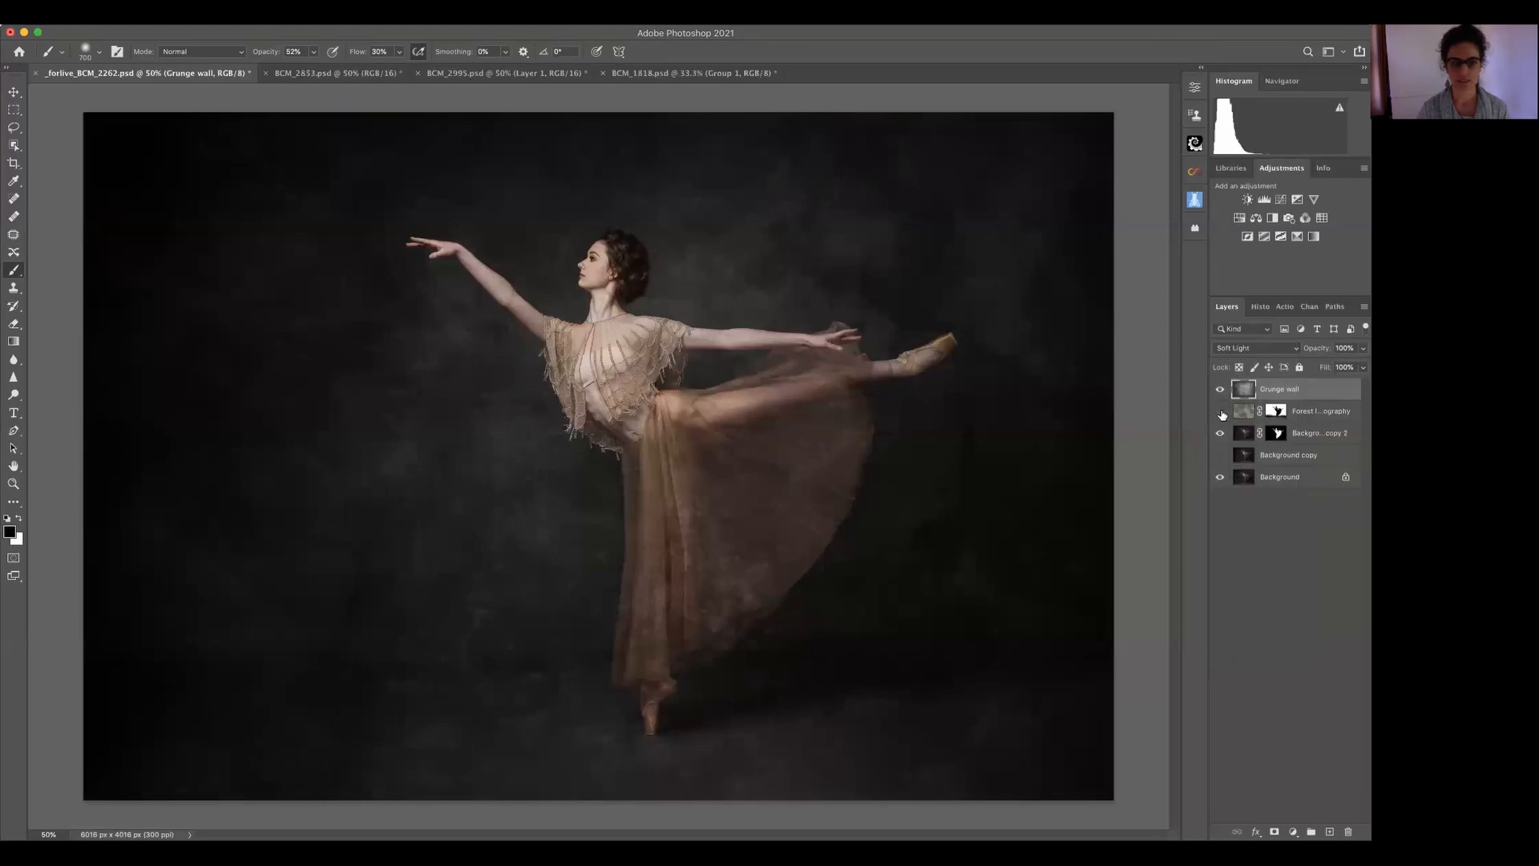
{"action": "left_click", "coordinate": [1221, 411]}
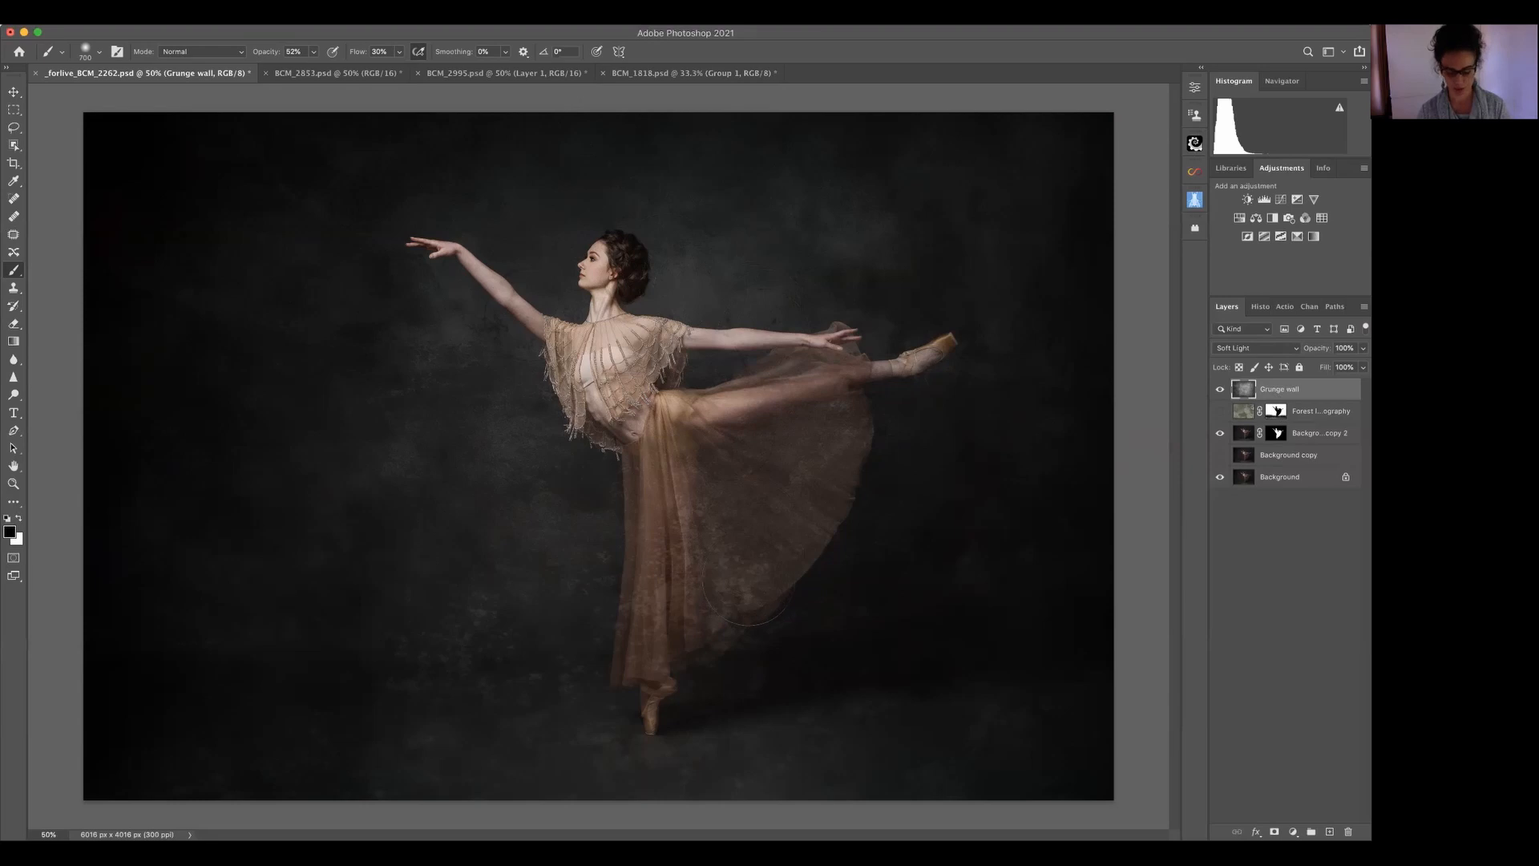
- Lasso around the whole dancer with a 20 px feather and subtract the gap between her rear arm and skirt
{"action": "key", "text": "l"}
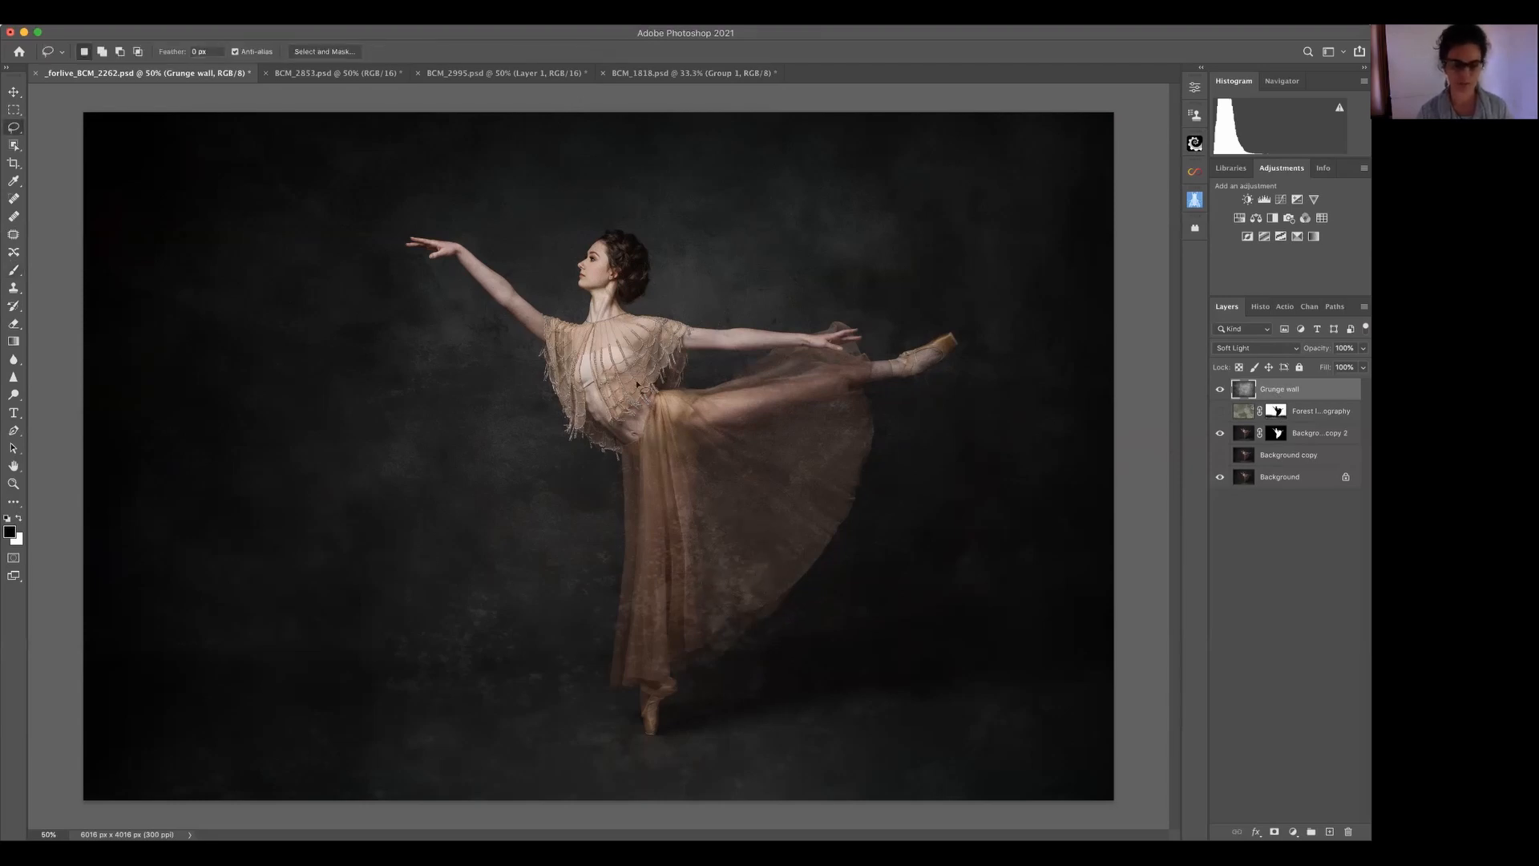
{"action": "left_click", "coordinate": [193, 51]}
{"action": "type", "text": "20"}
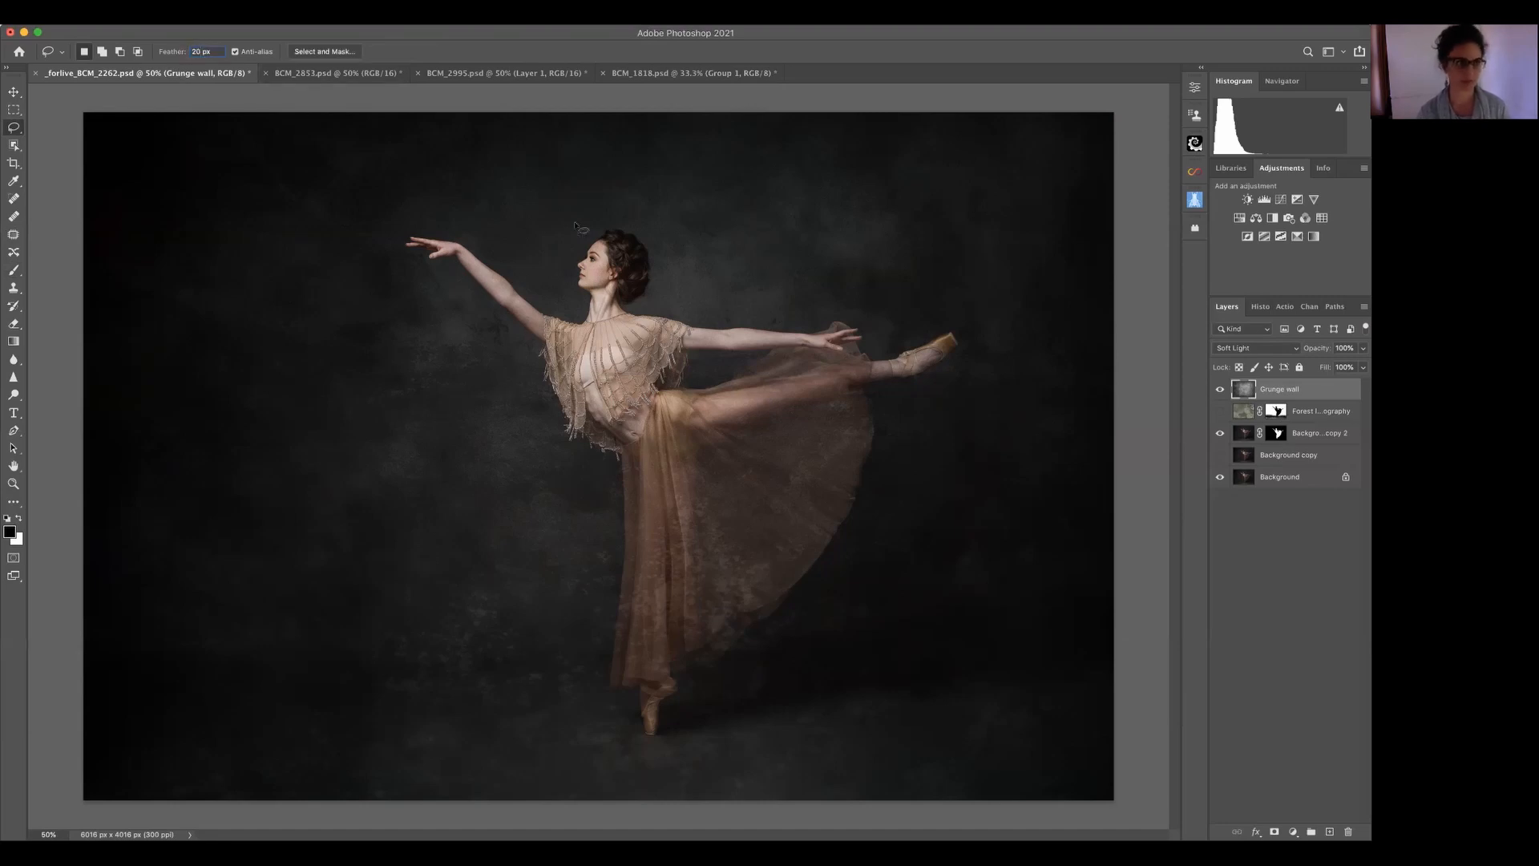
{"action": "mouse_move", "coordinate": [614, 239]}
{"action": "left_mouse_down"}
{"action": "mouse_move", "coordinate": [580, 267]}
{"action": "mouse_move", "coordinate": [584, 330]}
{"action": "mouse_move", "coordinate": [532, 317]}
{"action": "mouse_move", "coordinate": [457, 251]}
{"action": "mouse_move", "coordinate": [414, 249]}
{"action": "mouse_move", "coordinate": [515, 314]}
{"action": "left_mouse_up"}
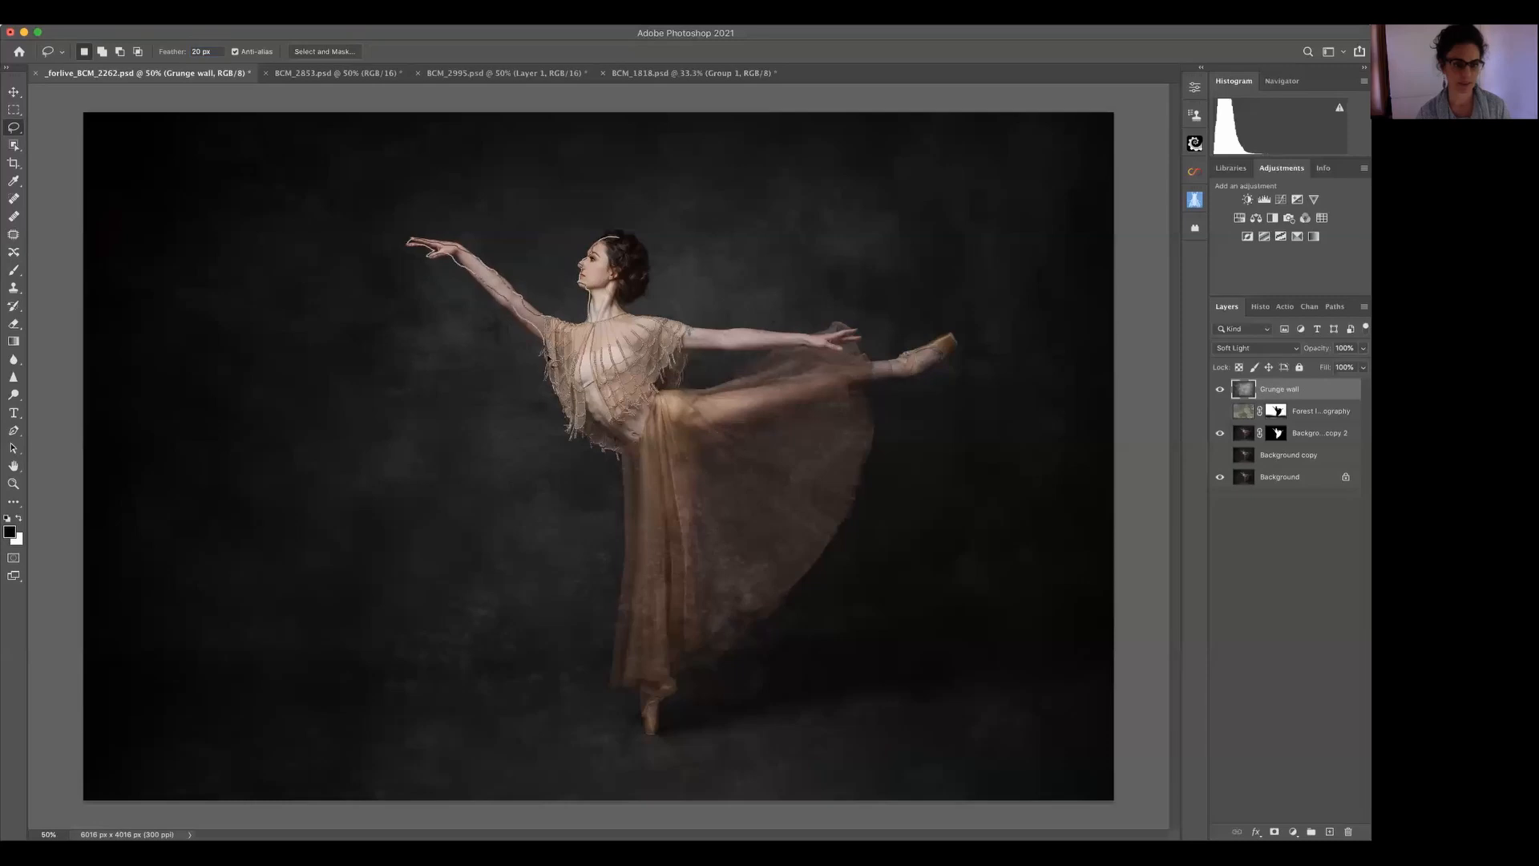
{"action": "mouse_move", "coordinate": [589, 433]}
{"action": "left_mouse_down"}
{"action": "mouse_move", "coordinate": [623, 447]}
{"action": "mouse_move", "coordinate": [622, 690]}
{"action": "mouse_move", "coordinate": [651, 734]}
{"action": "mouse_move", "coordinate": [699, 651]}
{"action": "mouse_move", "coordinate": [782, 595]}
{"action": "mouse_move", "coordinate": [828, 532]}
{"action": "mouse_move", "coordinate": [867, 448]}
{"action": "mouse_move", "coordinate": [869, 381]}
{"action": "mouse_move", "coordinate": [956, 343]}
{"action": "mouse_move", "coordinate": [662, 324]}
{"action": "mouse_move", "coordinate": [634, 303]}
{"action": "mouse_move", "coordinate": [646, 280]}
{"action": "mouse_move", "coordinate": [775, 271]}
{"action": "left_mouse_up"}
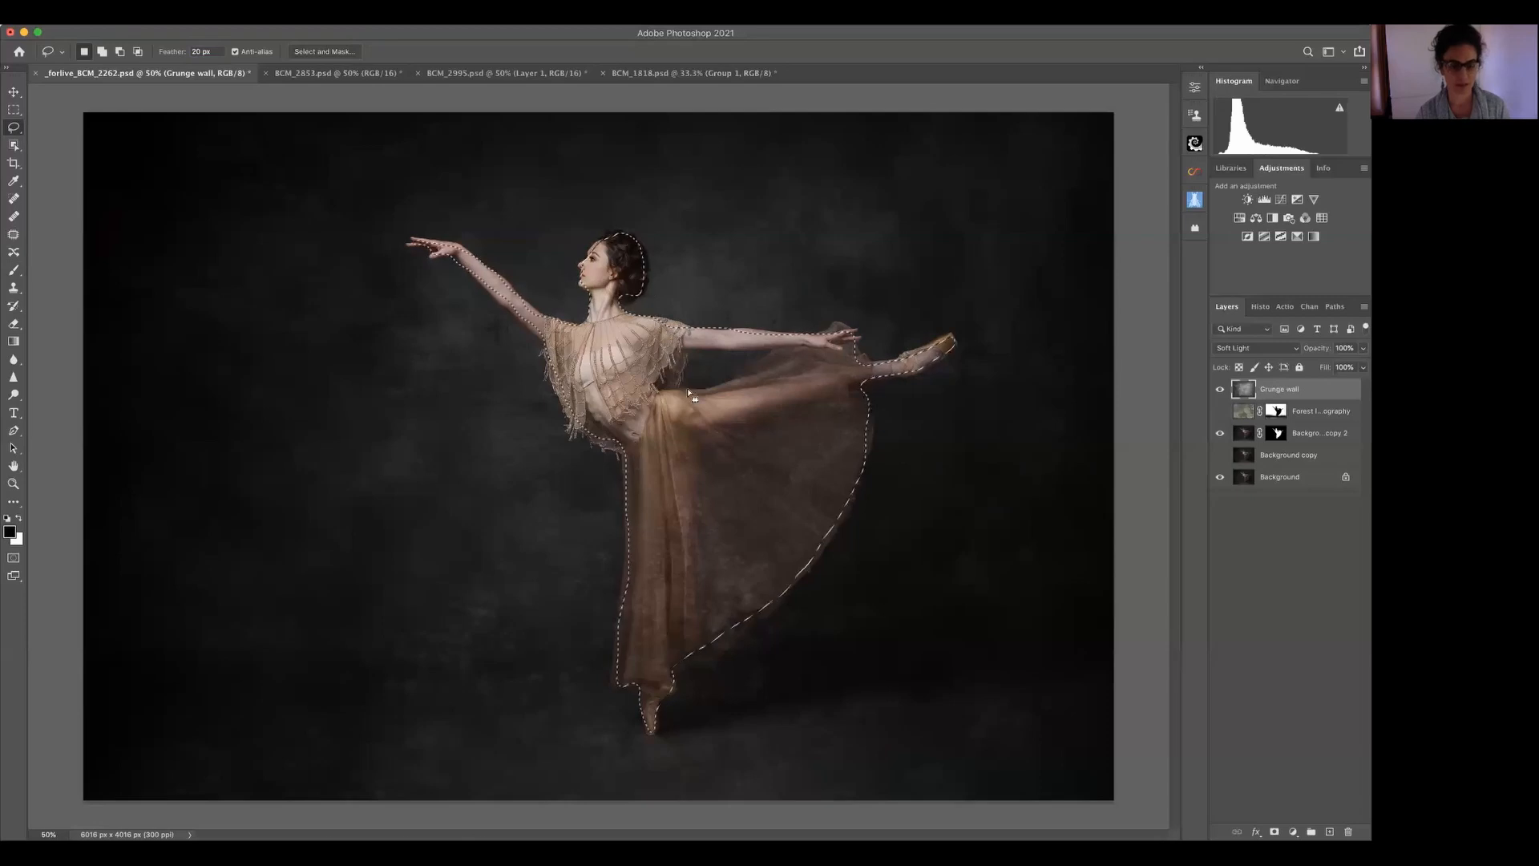
{"action": "key", "text": "alt"}
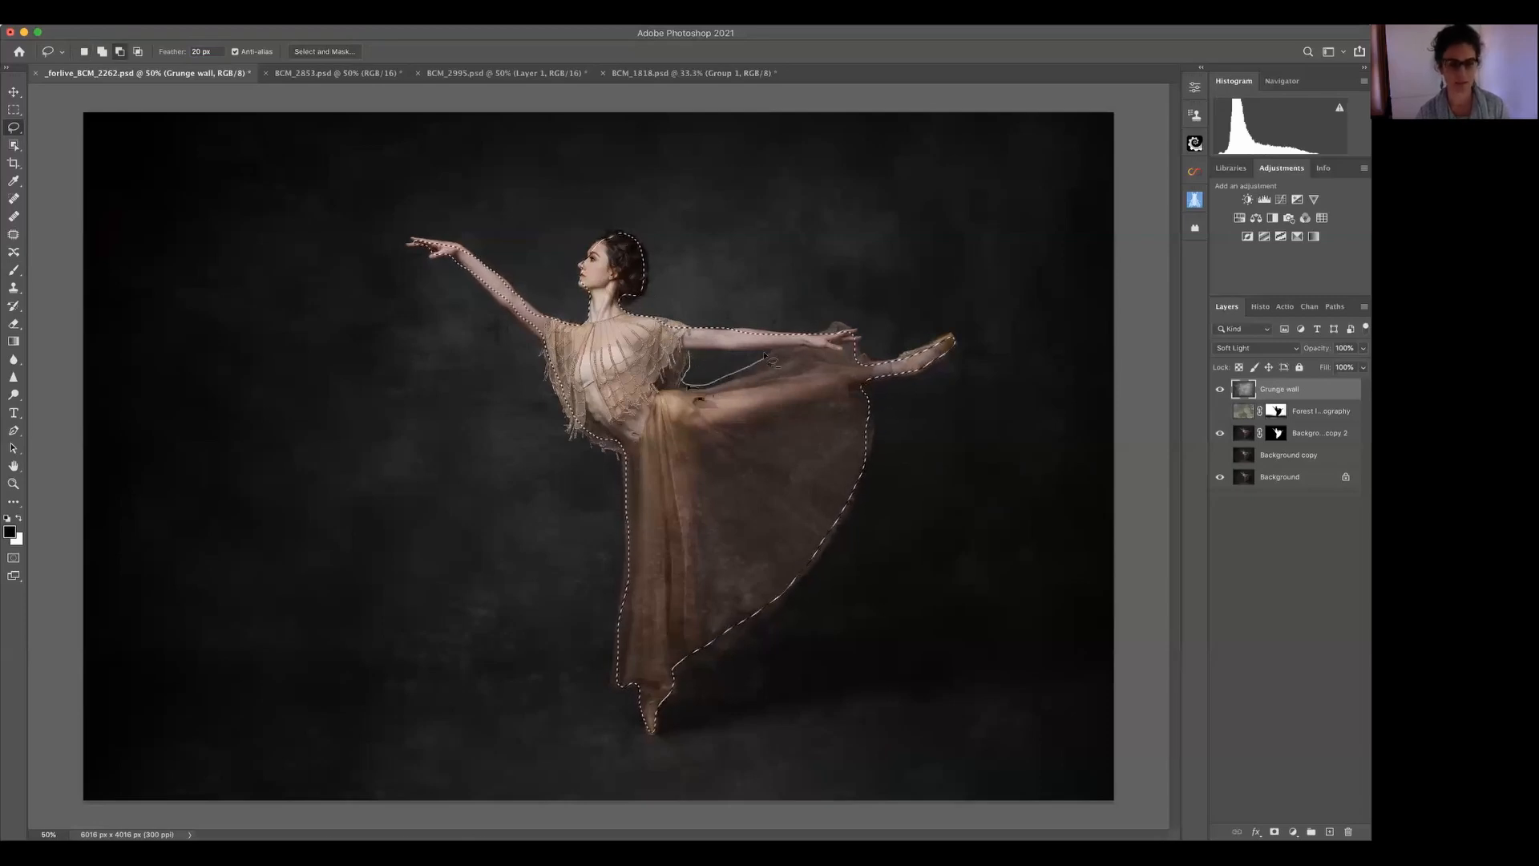
{"action": "left_click_drag", "start_coordinate": [691, 359], "coordinate": [688, 355]}
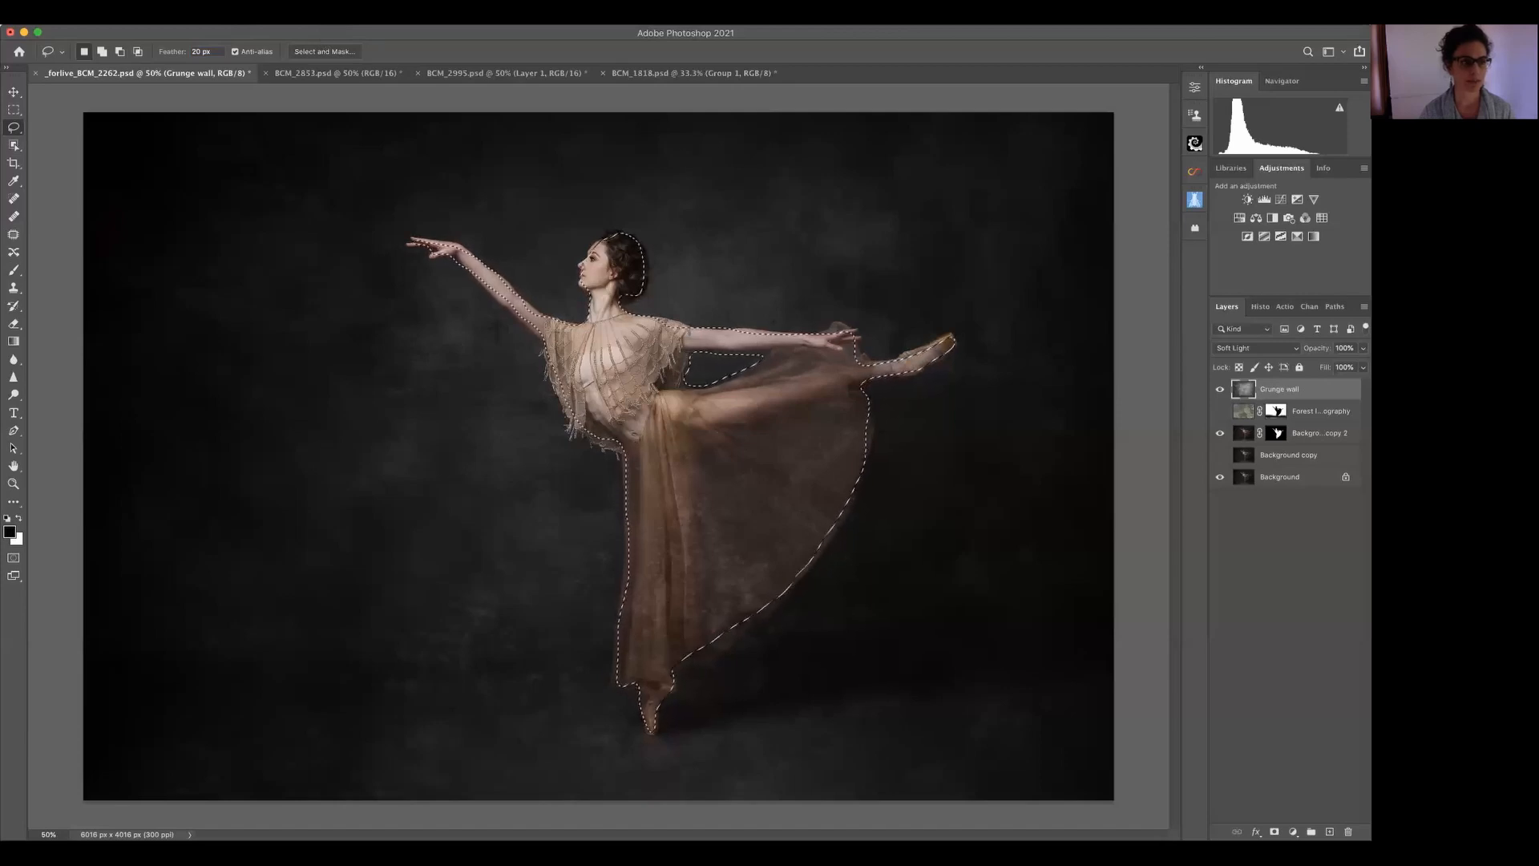
- Apply the Average blur to the Grunge wall layer inside the dancer selection
{"action": "left_click", "coordinate": [319, 6]}
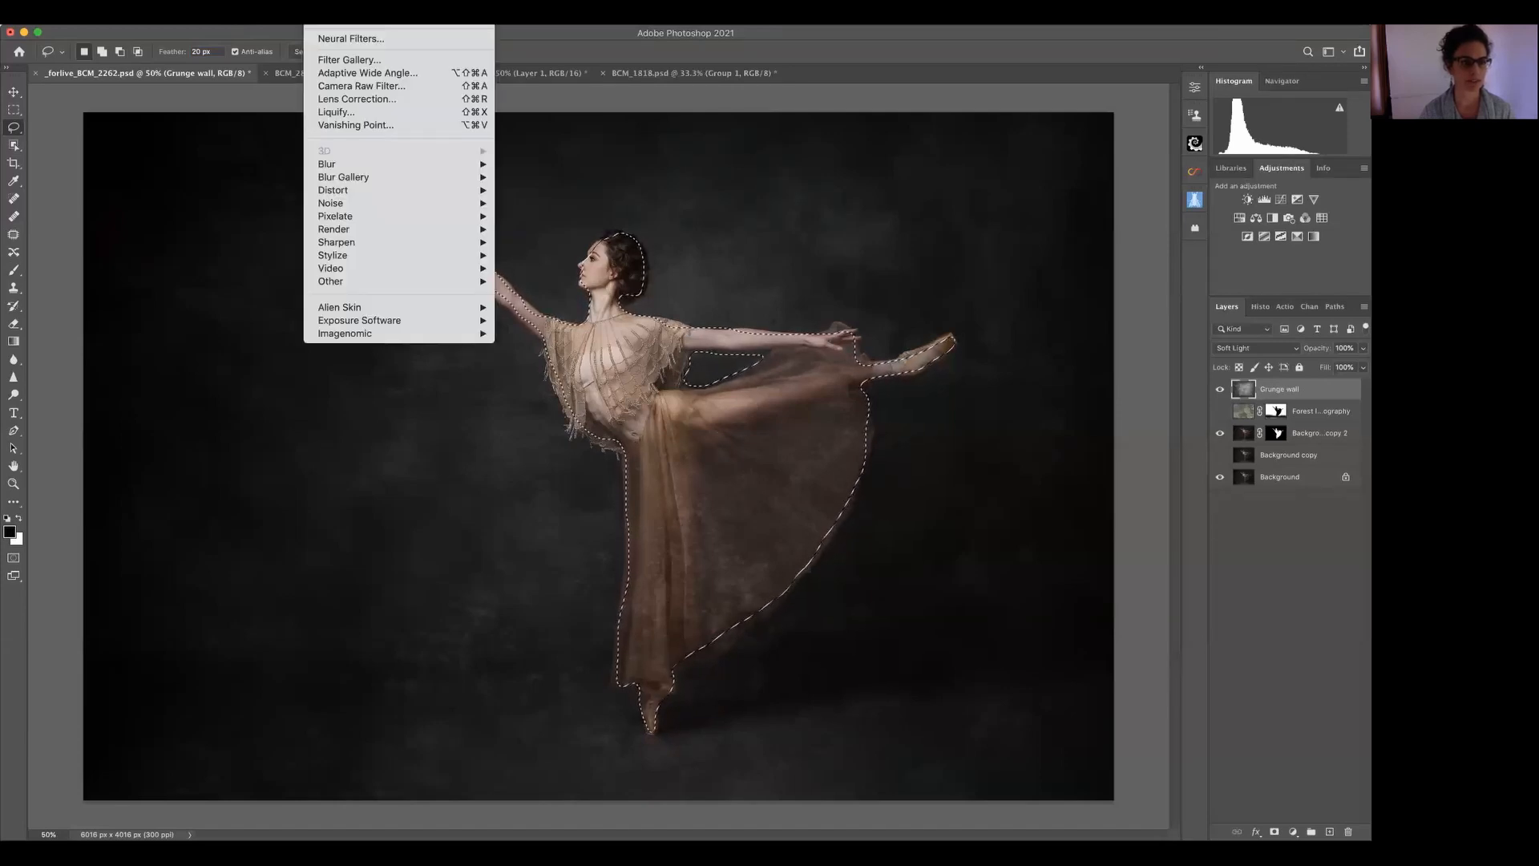
{"action": "mouse_move", "coordinate": [374, 163]}
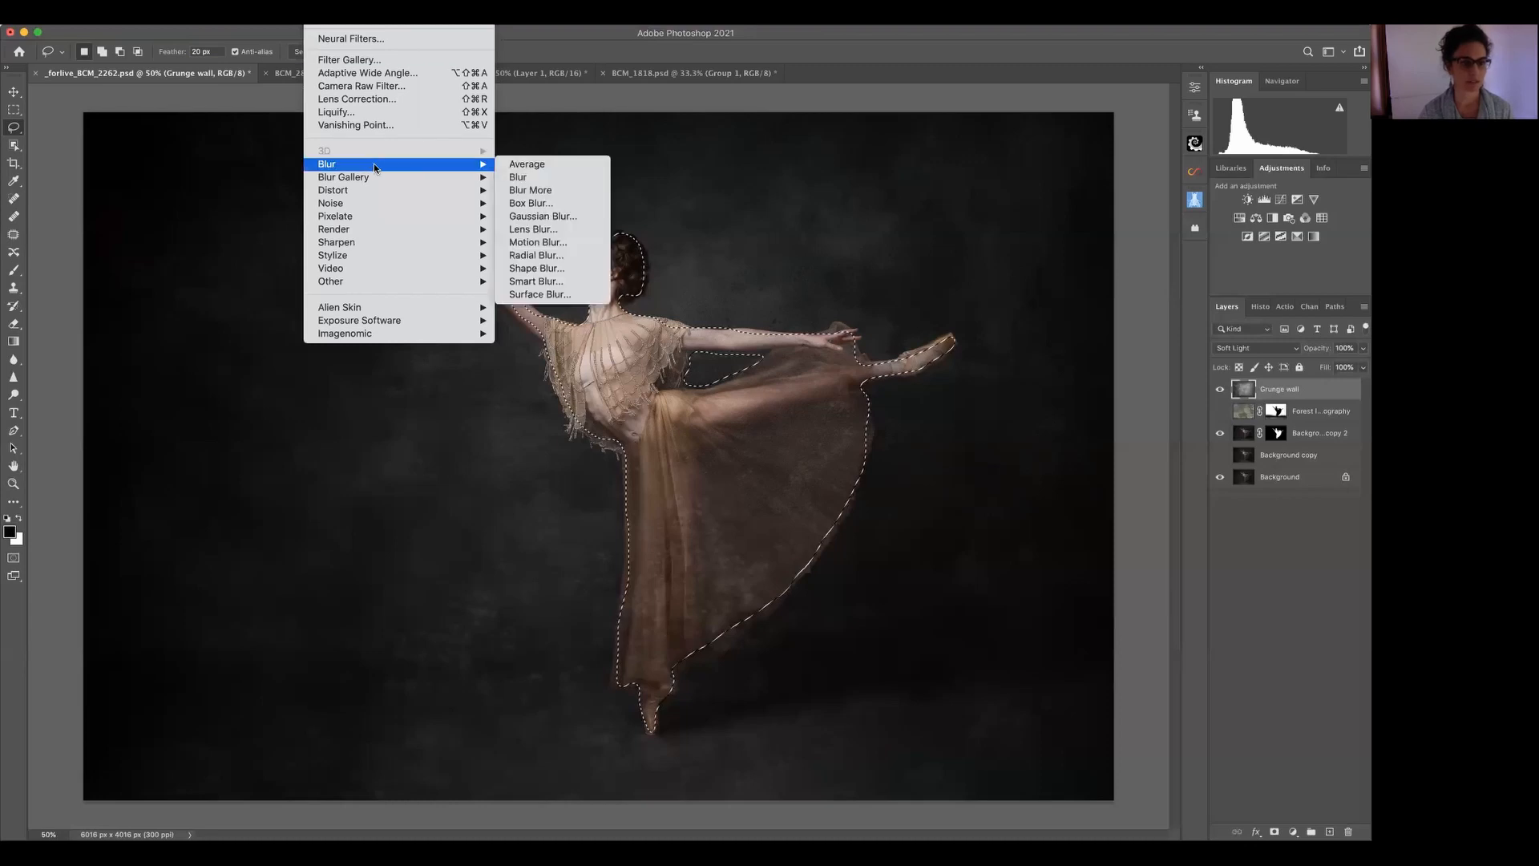
{"action": "left_click", "coordinate": [575, 165]}
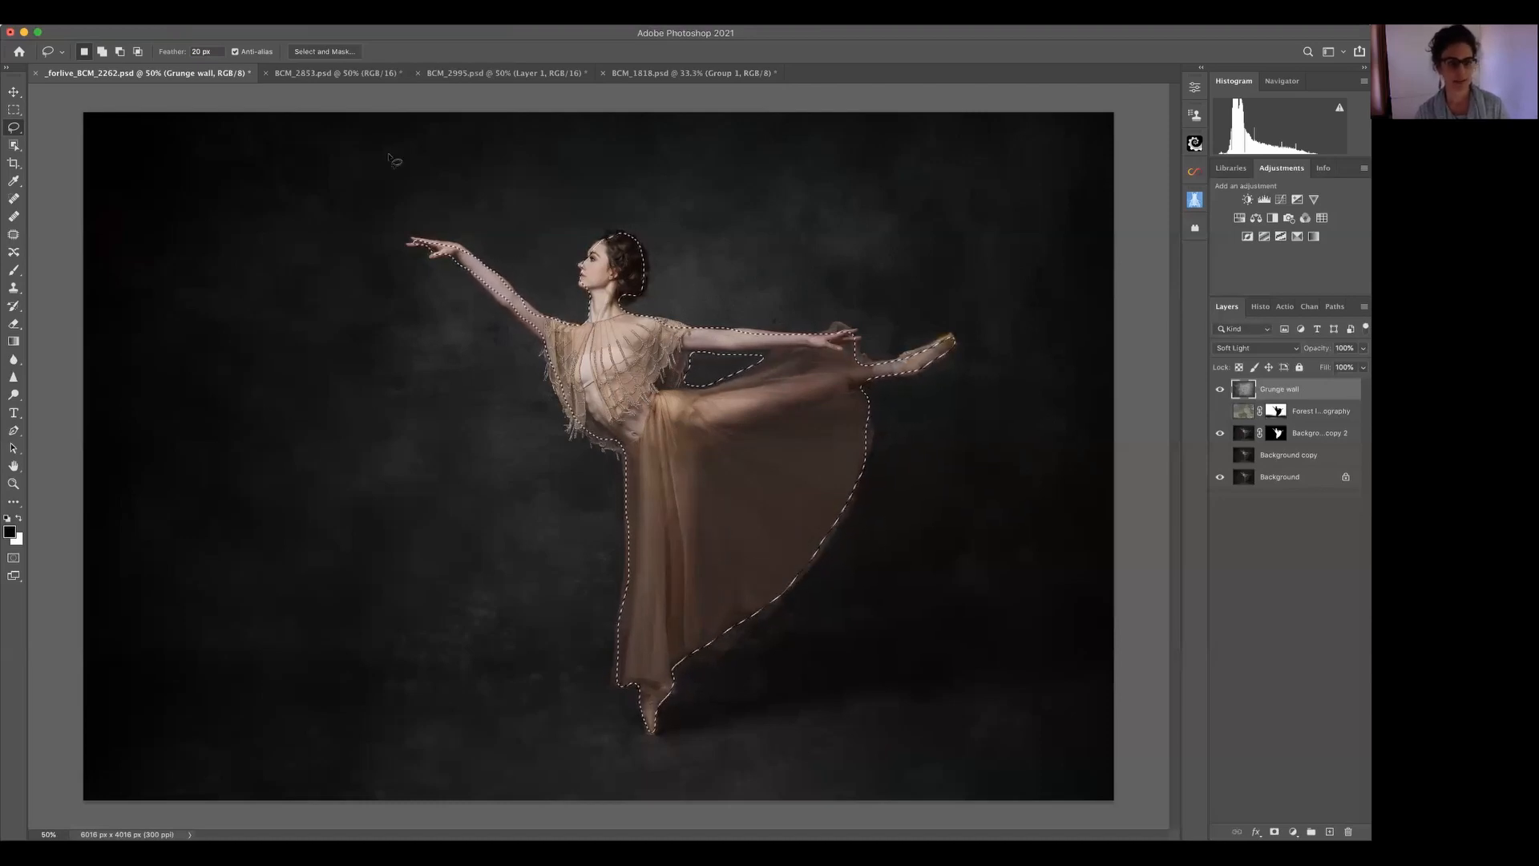
- Fade the Average blur on the Grunge wall layer to 75% opacity in Normal mode and deselect the dancer
{"action": "left_click", "coordinate": [134, 18]}
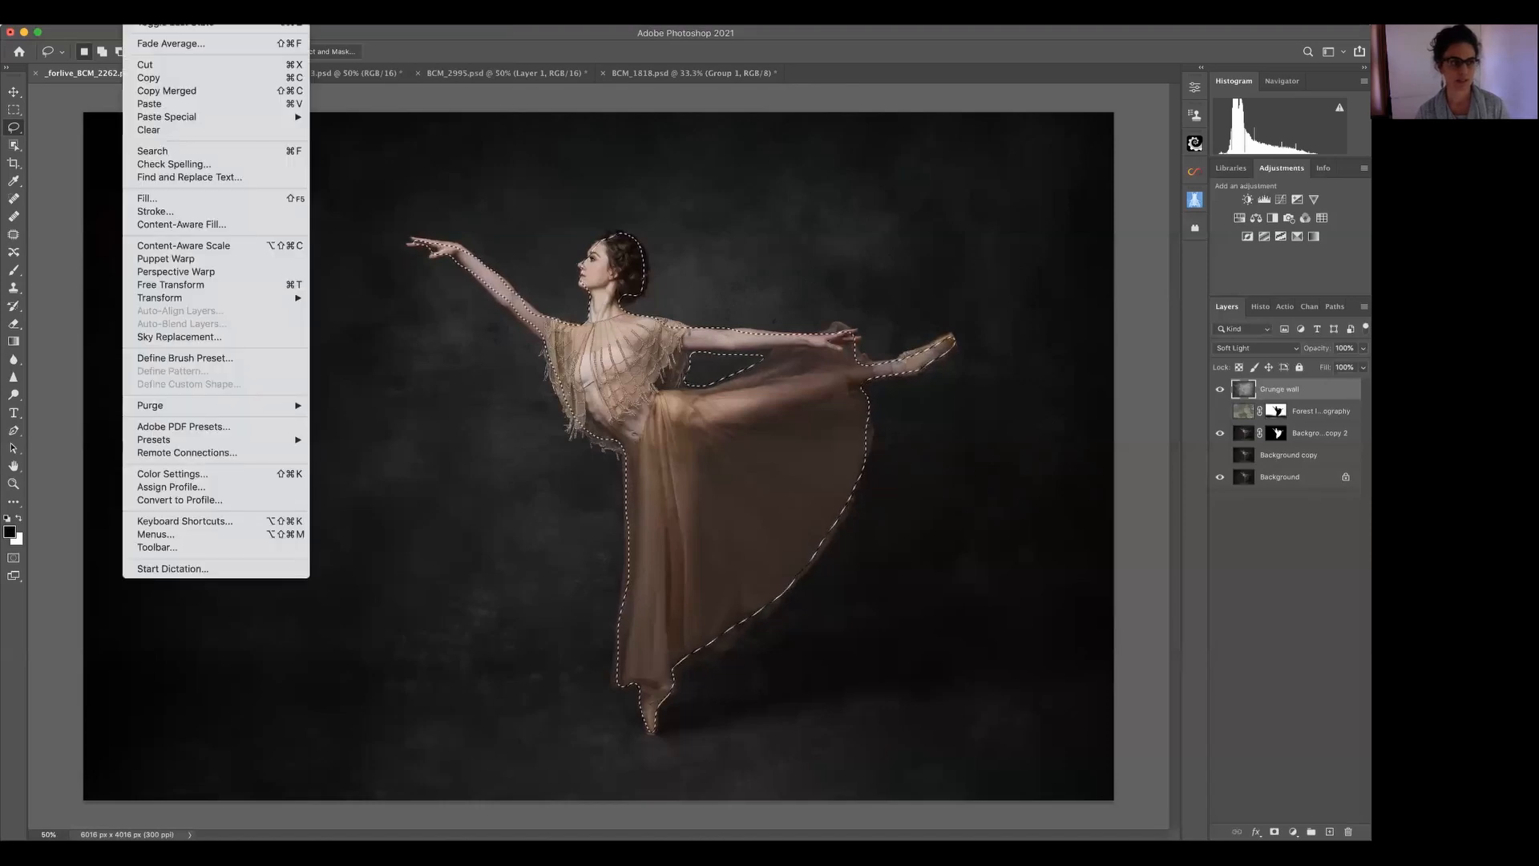
{"action": "left_click", "coordinate": [164, 45]}
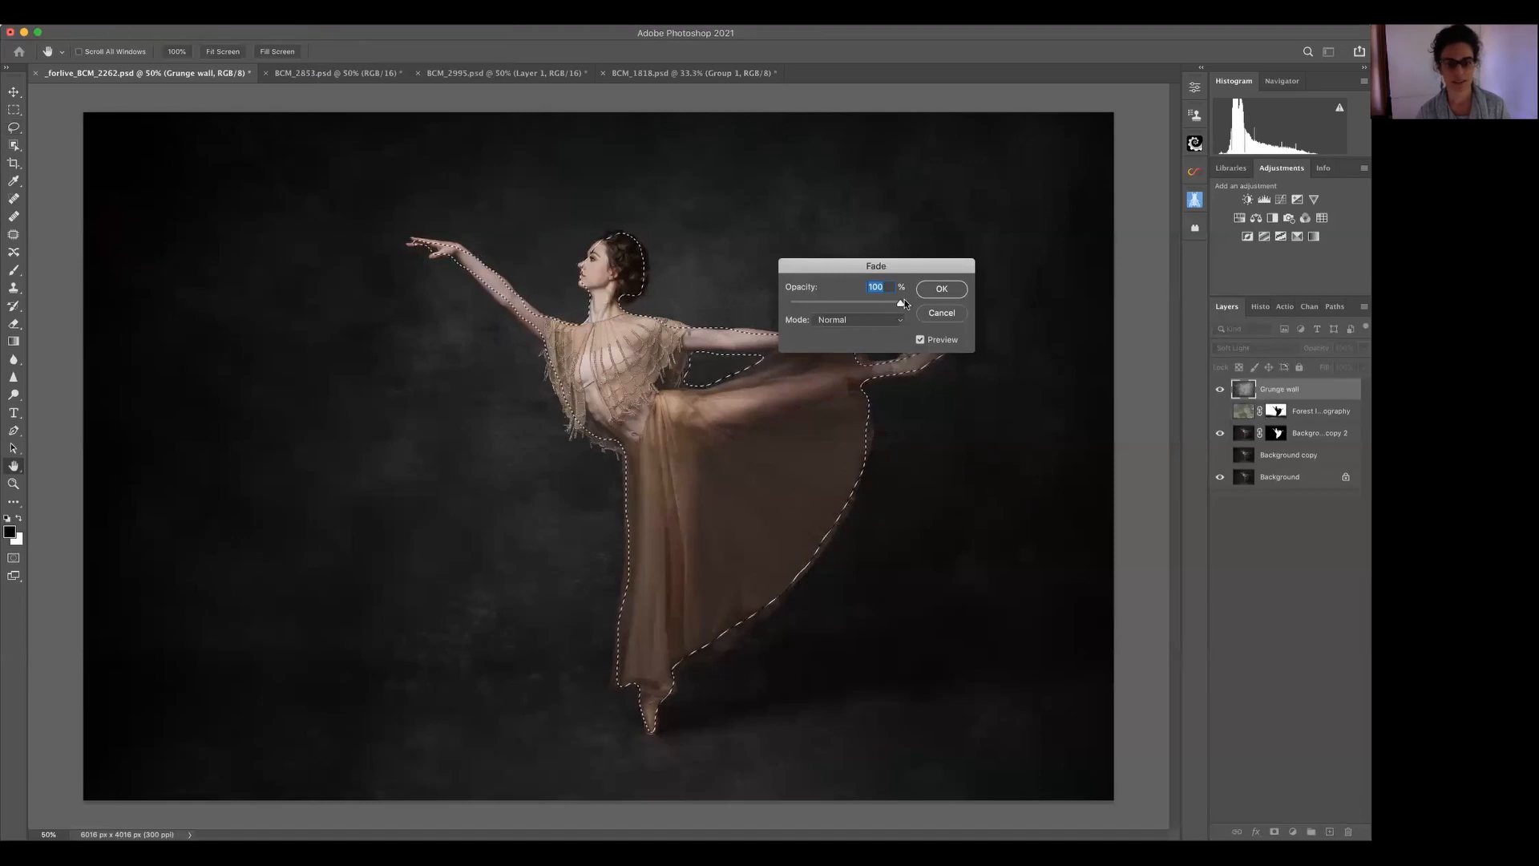
{"action": "left_click_drag", "start_coordinate": [903, 303], "coordinate": [854, 304]}
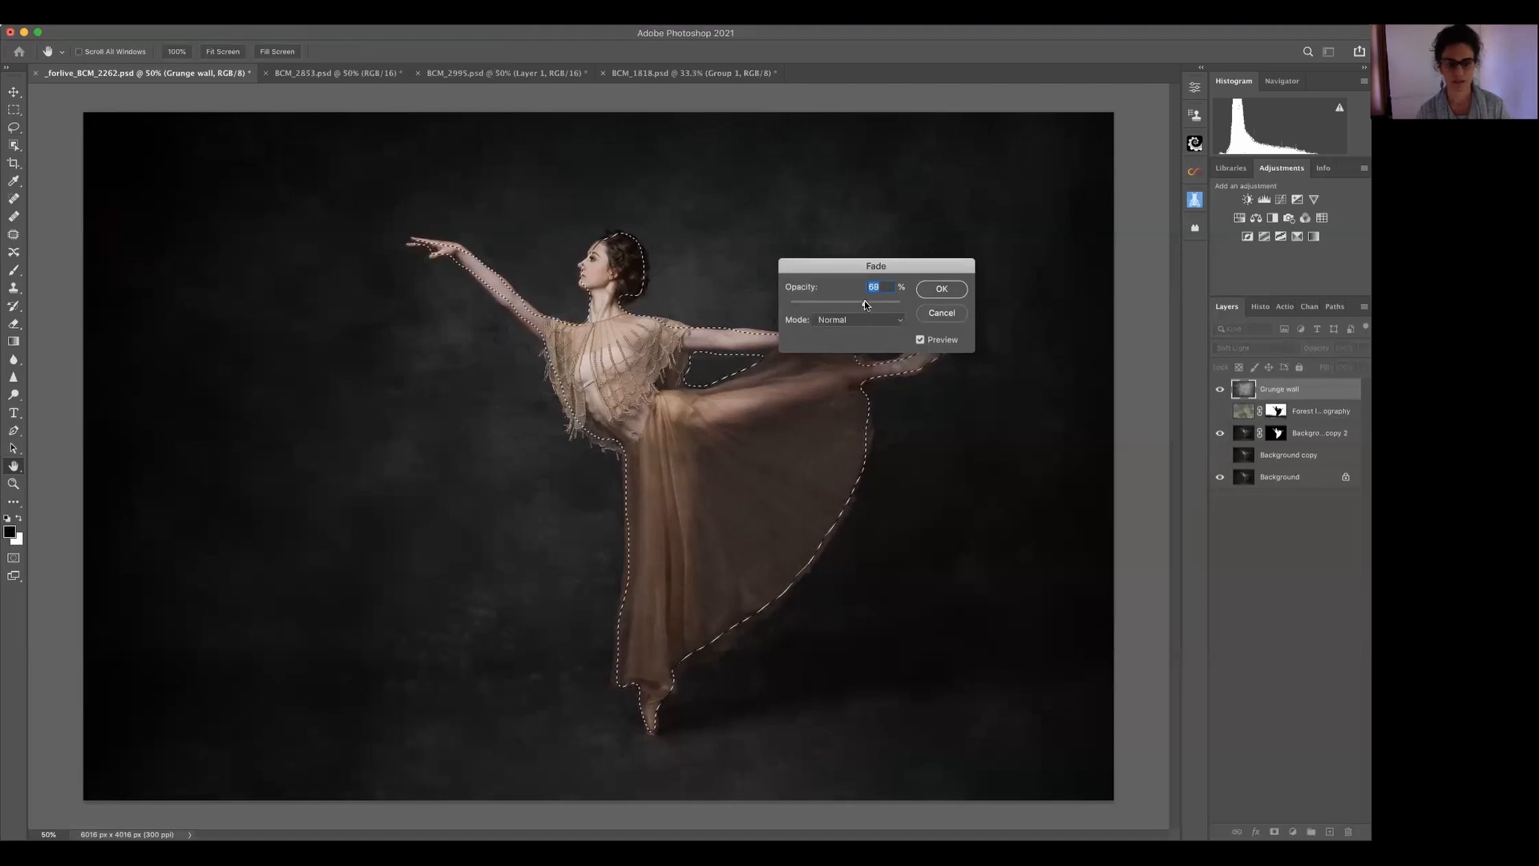
{"action": "left_click_drag", "start_coordinate": [864, 301], "coordinate": [863, 301]}
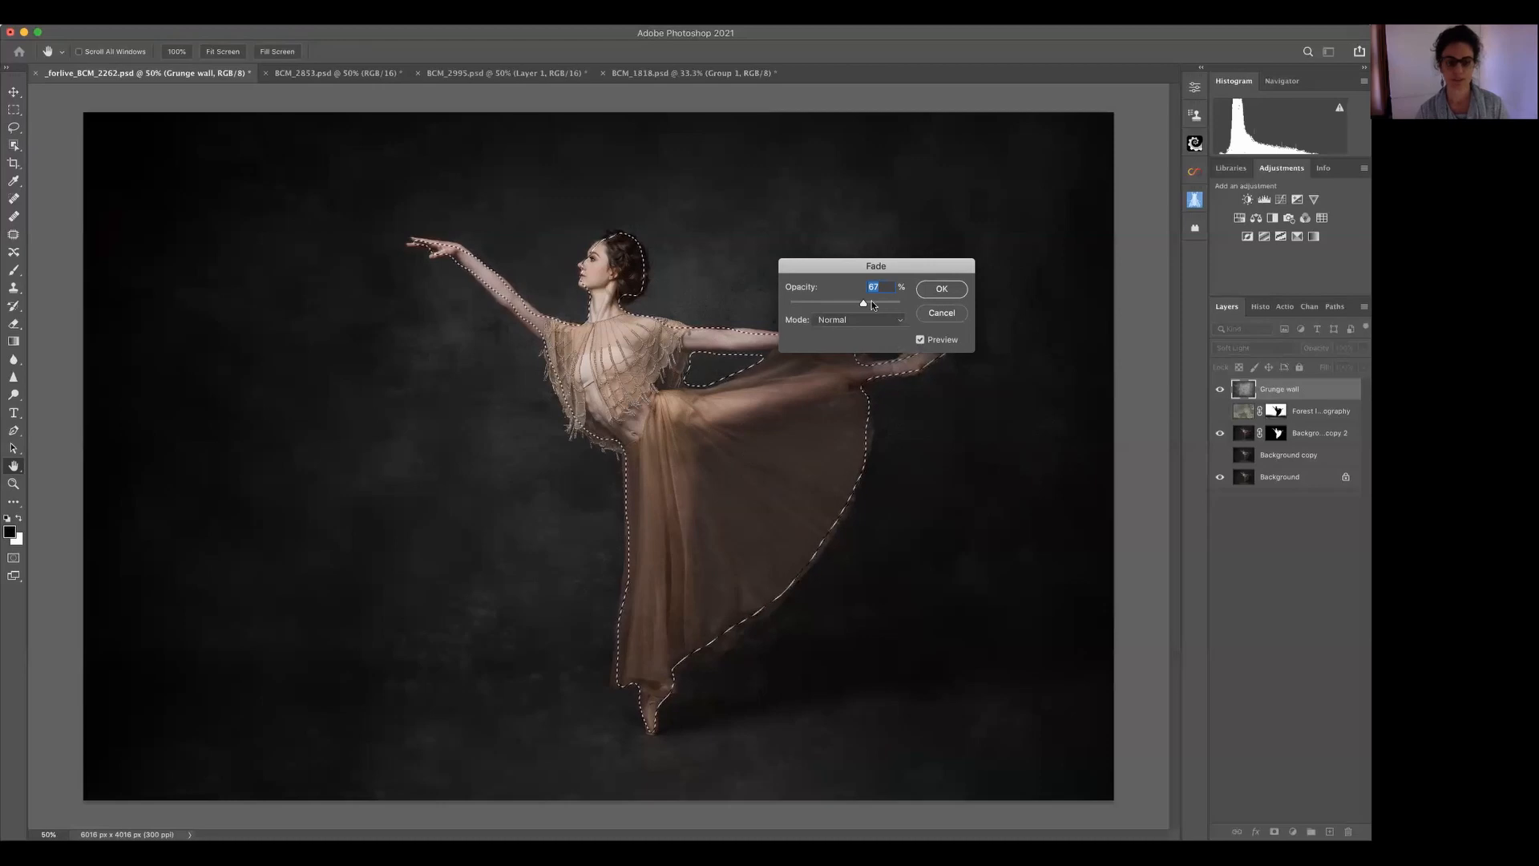
{"action": "left_click_drag", "start_coordinate": [872, 303], "coordinate": [872, 301]}
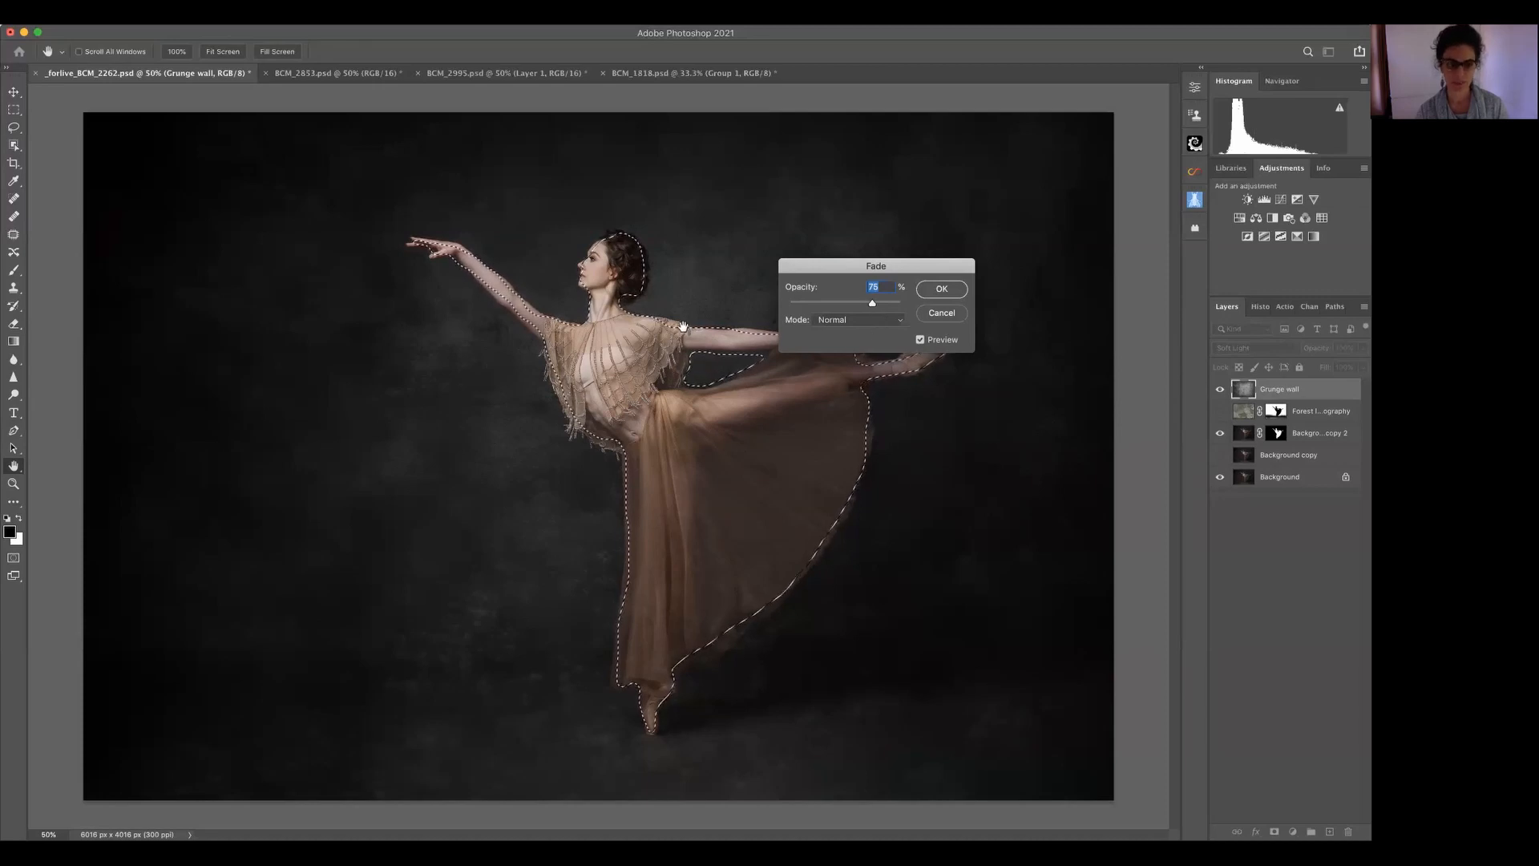
{"action": "left_click", "coordinate": [942, 288]}
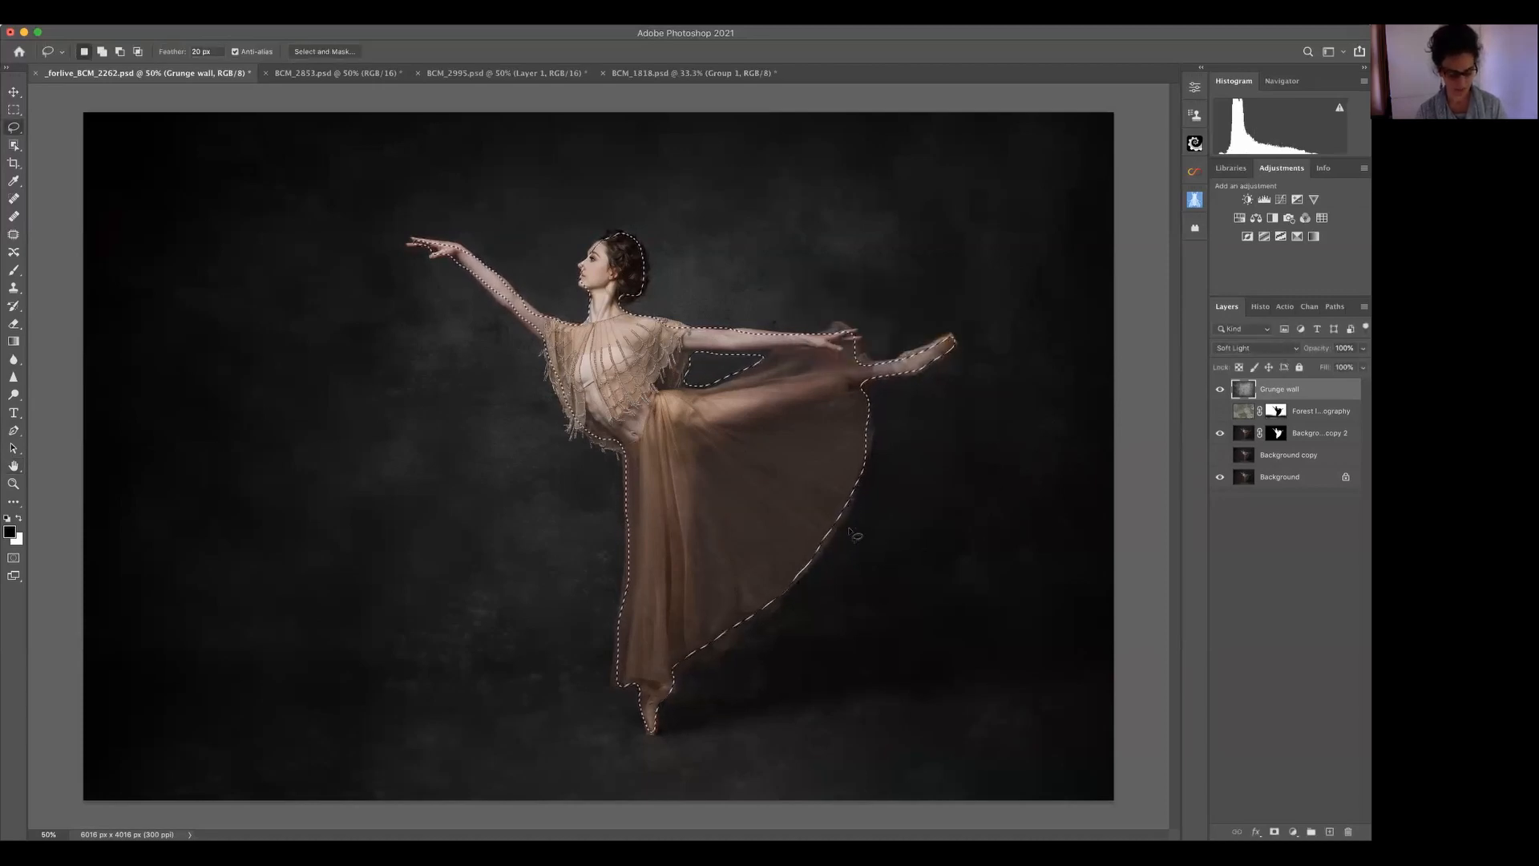
{"action": "key", "text": "super+d"}
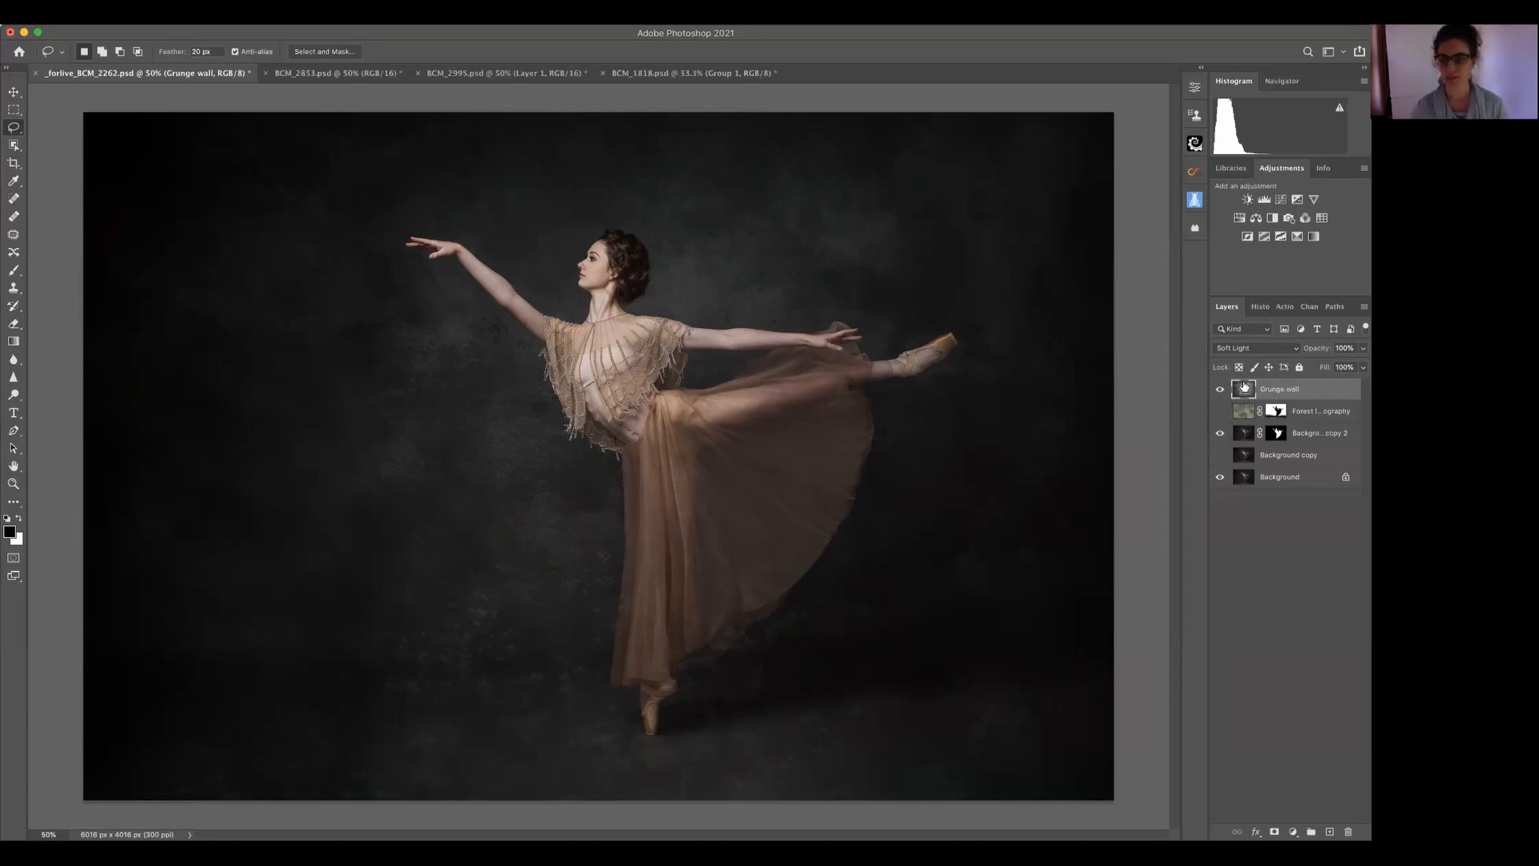
- Reduce the Grunge wall layer's opacity to about 39% and hide the layer
{"action": "left_click", "coordinate": [1363, 367]}
{"action": "mouse_move", "coordinate": [1344, 367]}
{"action": "left_mouse_down"}
{"action": "mouse_move", "coordinate": [1315, 367]}
{"action": "mouse_move", "coordinate": [1330, 372]}
{"action": "left_mouse_up"}
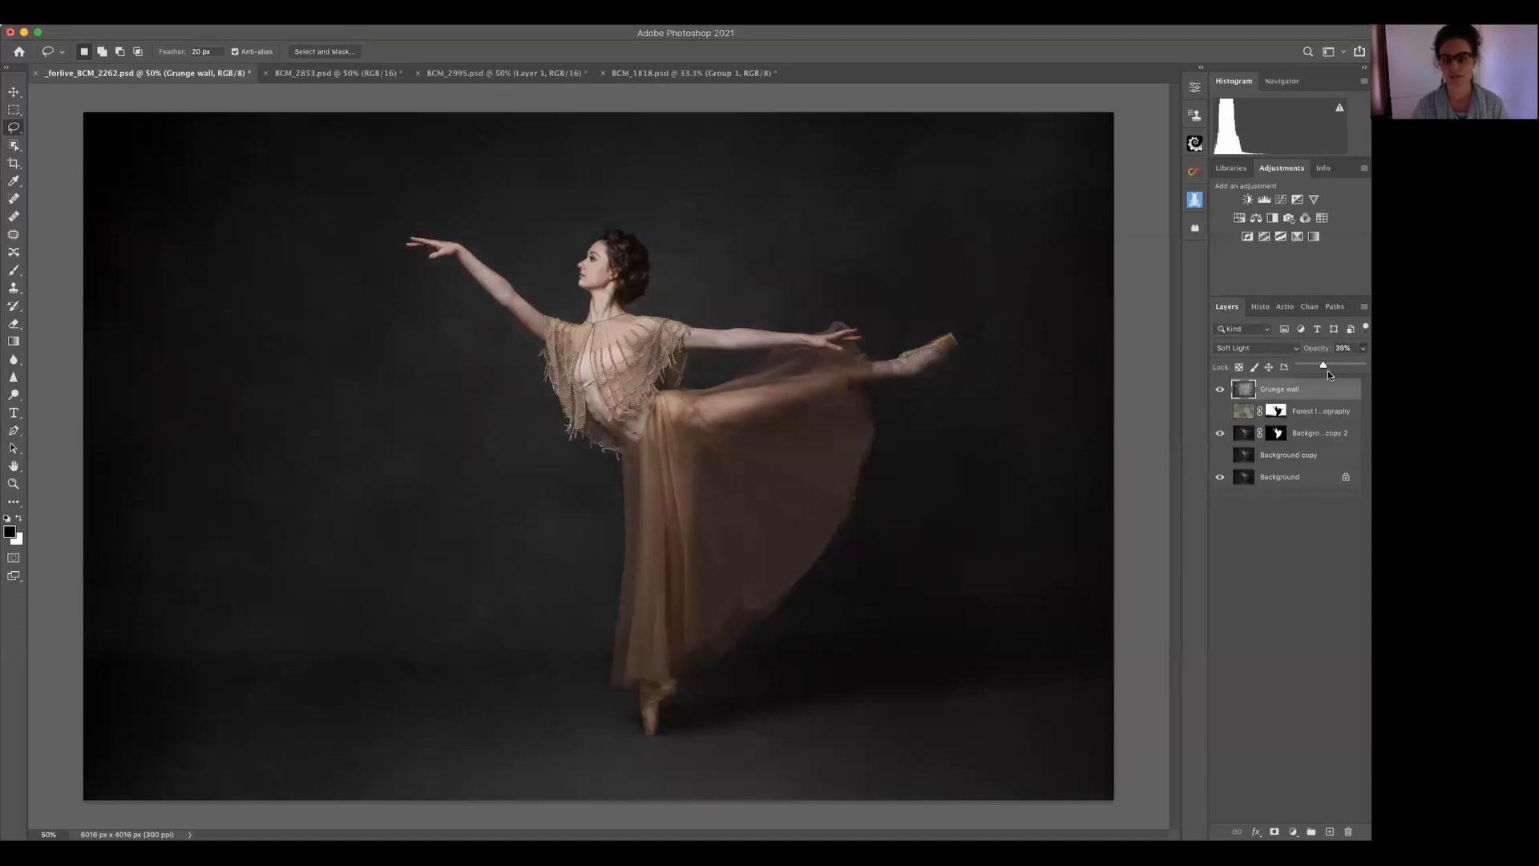
{"action": "left_click_drag", "start_coordinate": [1361, 365], "coordinate": [1323, 367]}
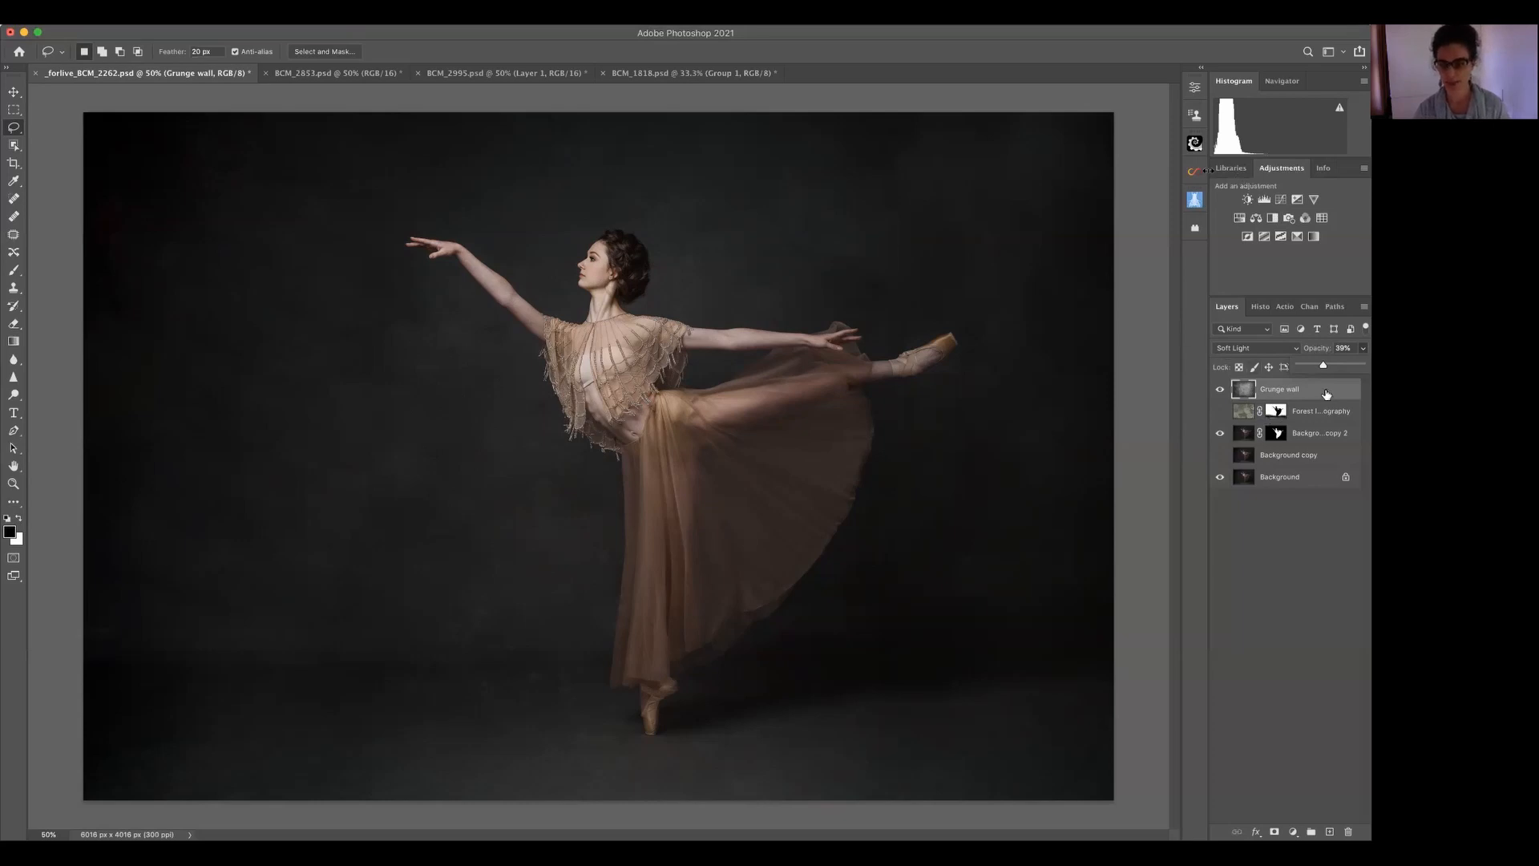
{"action": "left_click", "coordinate": [1220, 392]}
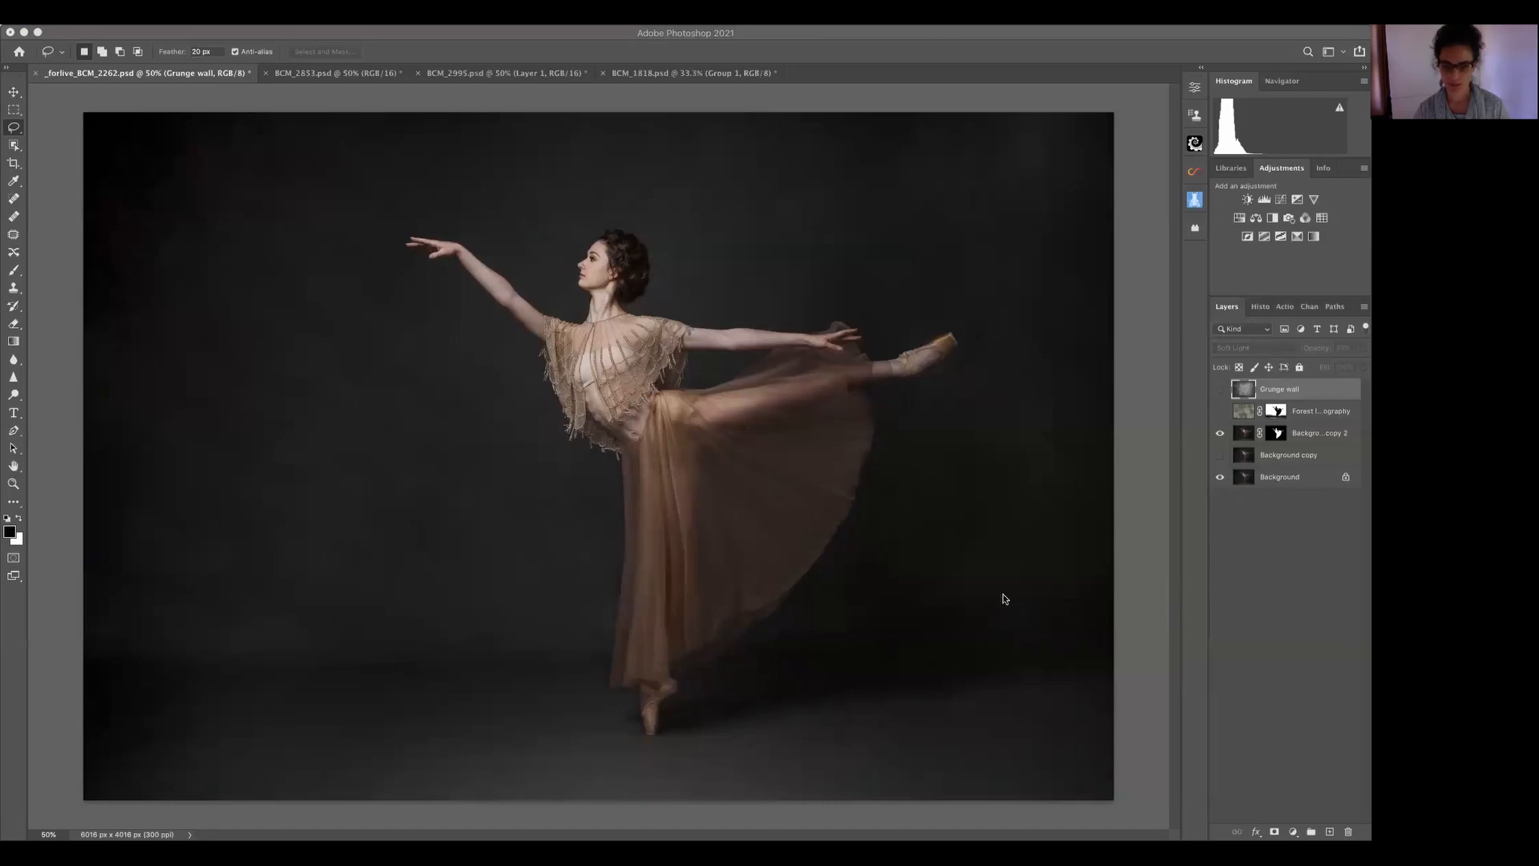
- Place the Distressed Sea II texture, rotate it about 90° to landscape, scale it to cover the whole canvas, and commit the transform
{"action": "left_click_drag", "start_coordinate": [1020, 580], "coordinate": [973, 454]}
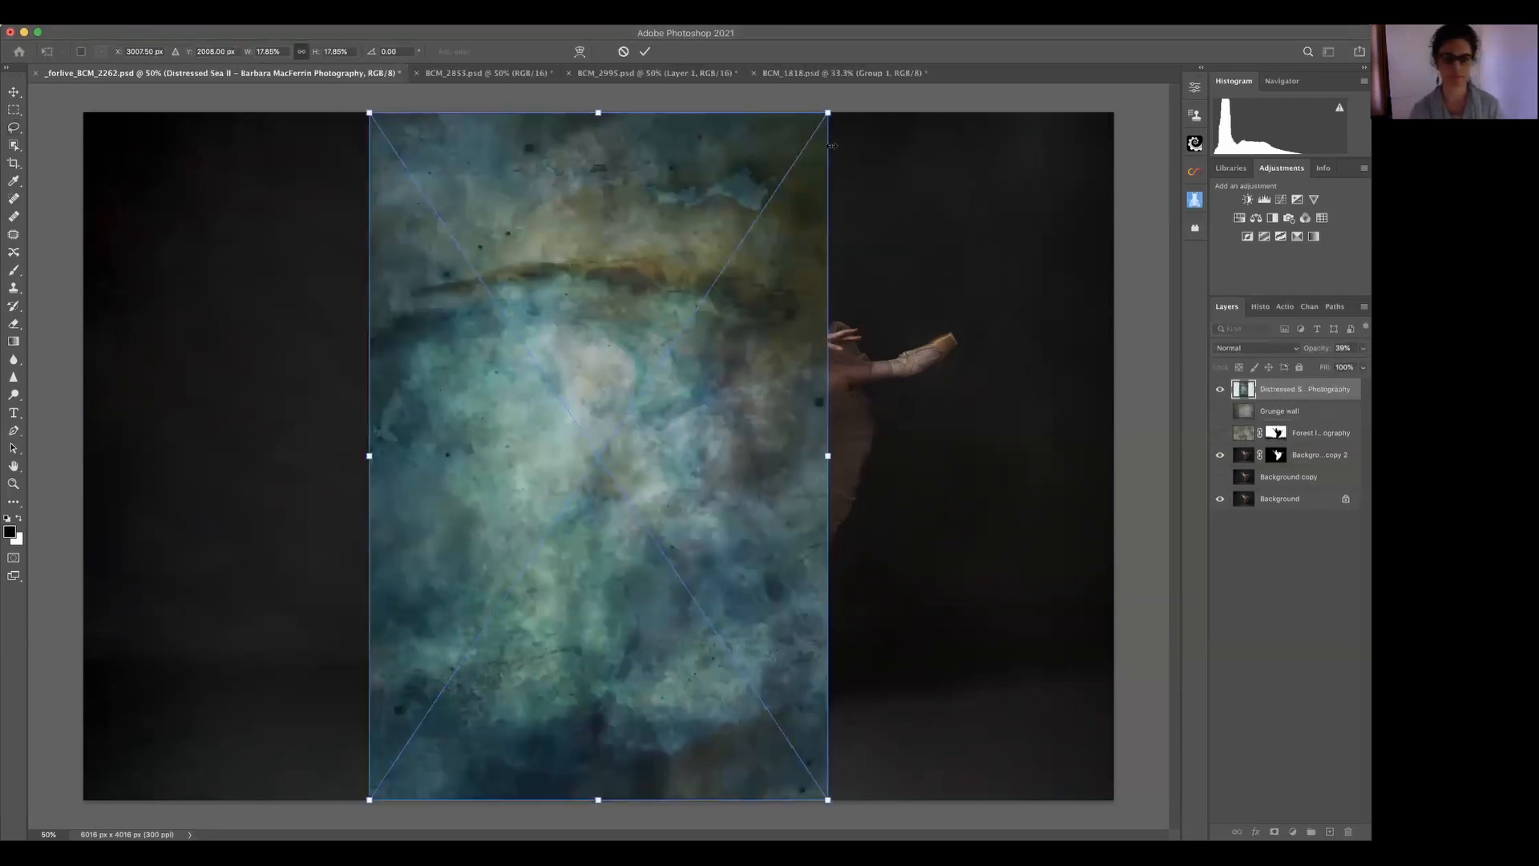
{"action": "left_click_drag", "start_coordinate": [932, 358], "coordinate": [972, 679]}
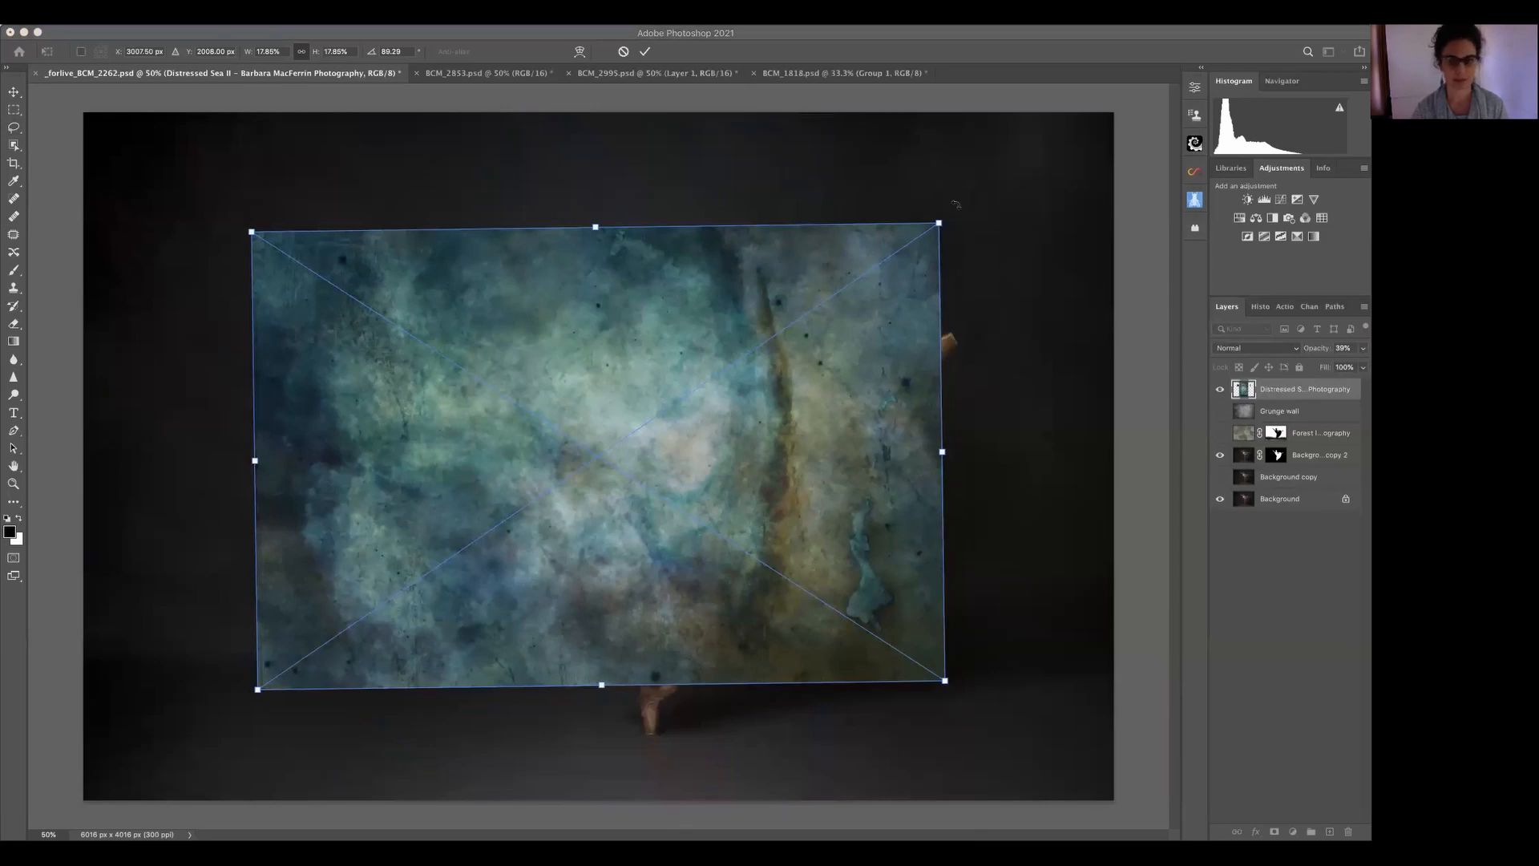
{"action": "left_click_drag", "start_coordinate": [950, 210], "coordinate": [959, 215]}
{"action": "left_click_drag", "start_coordinate": [296, 257], "coordinate": [135, 125]}
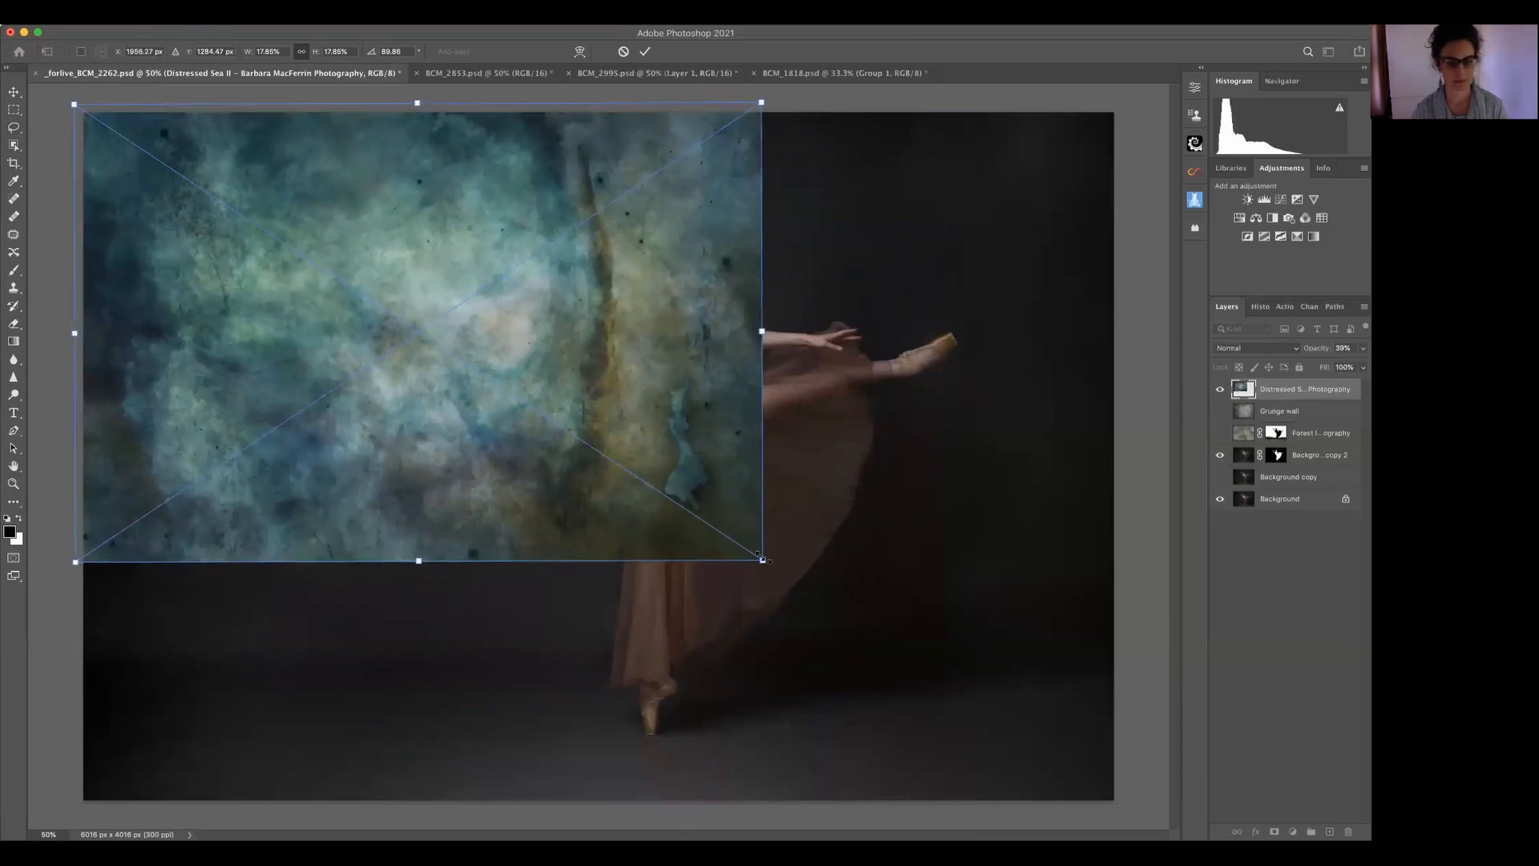
{"action": "left_click_drag", "start_coordinate": [771, 569], "coordinate": [1138, 827]}
{"action": "key", "text": "Return"}
{"action": "key", "text": "l"}
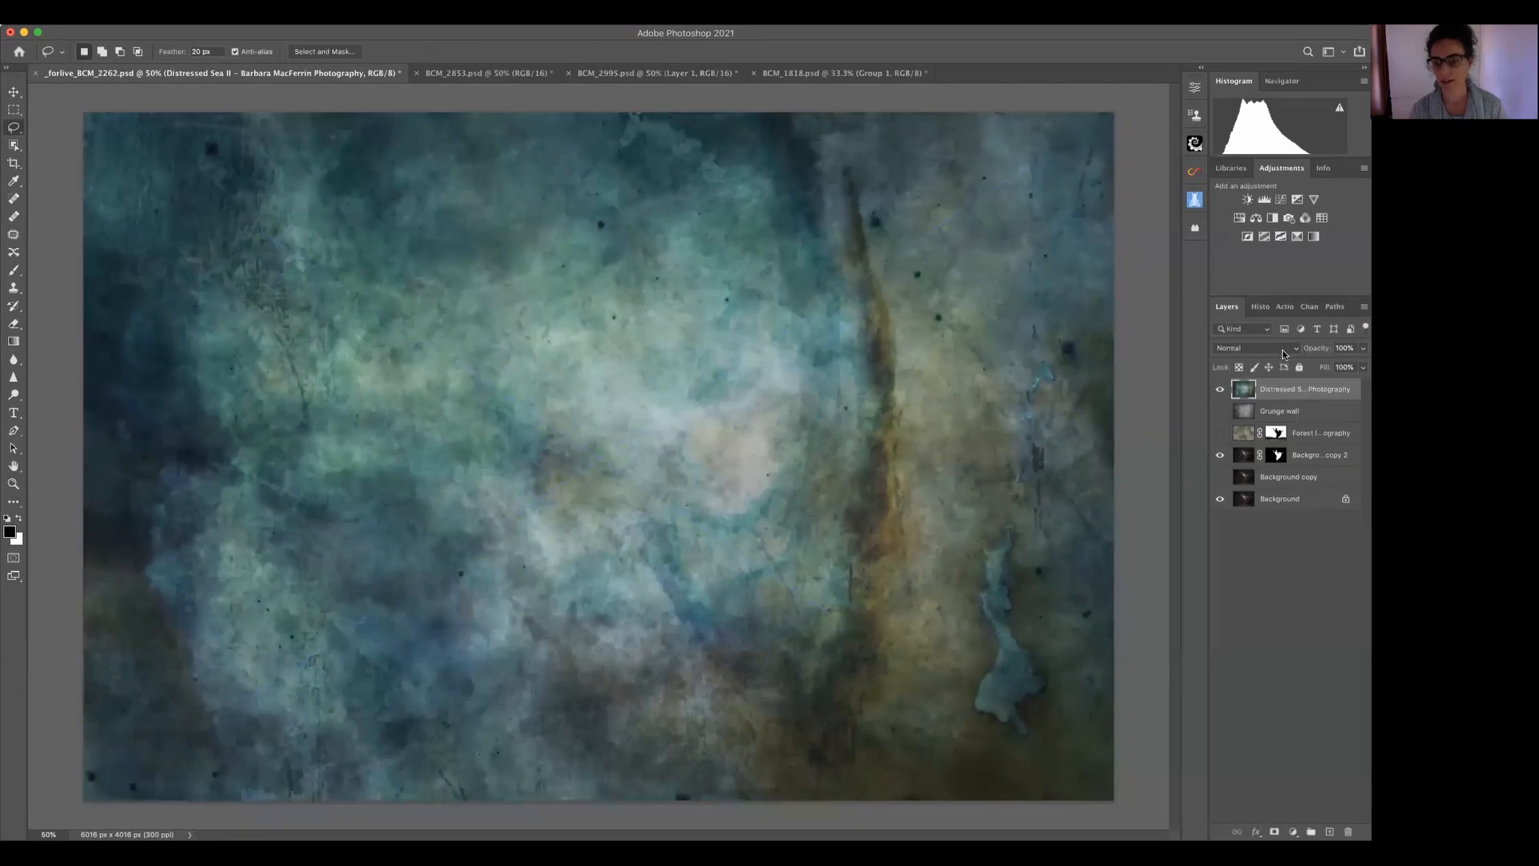
- Set the Distressed Sea II layer's blend mode to Soft Light and compare the image with and without it
{"action": "left_click", "coordinate": [1255, 348]}
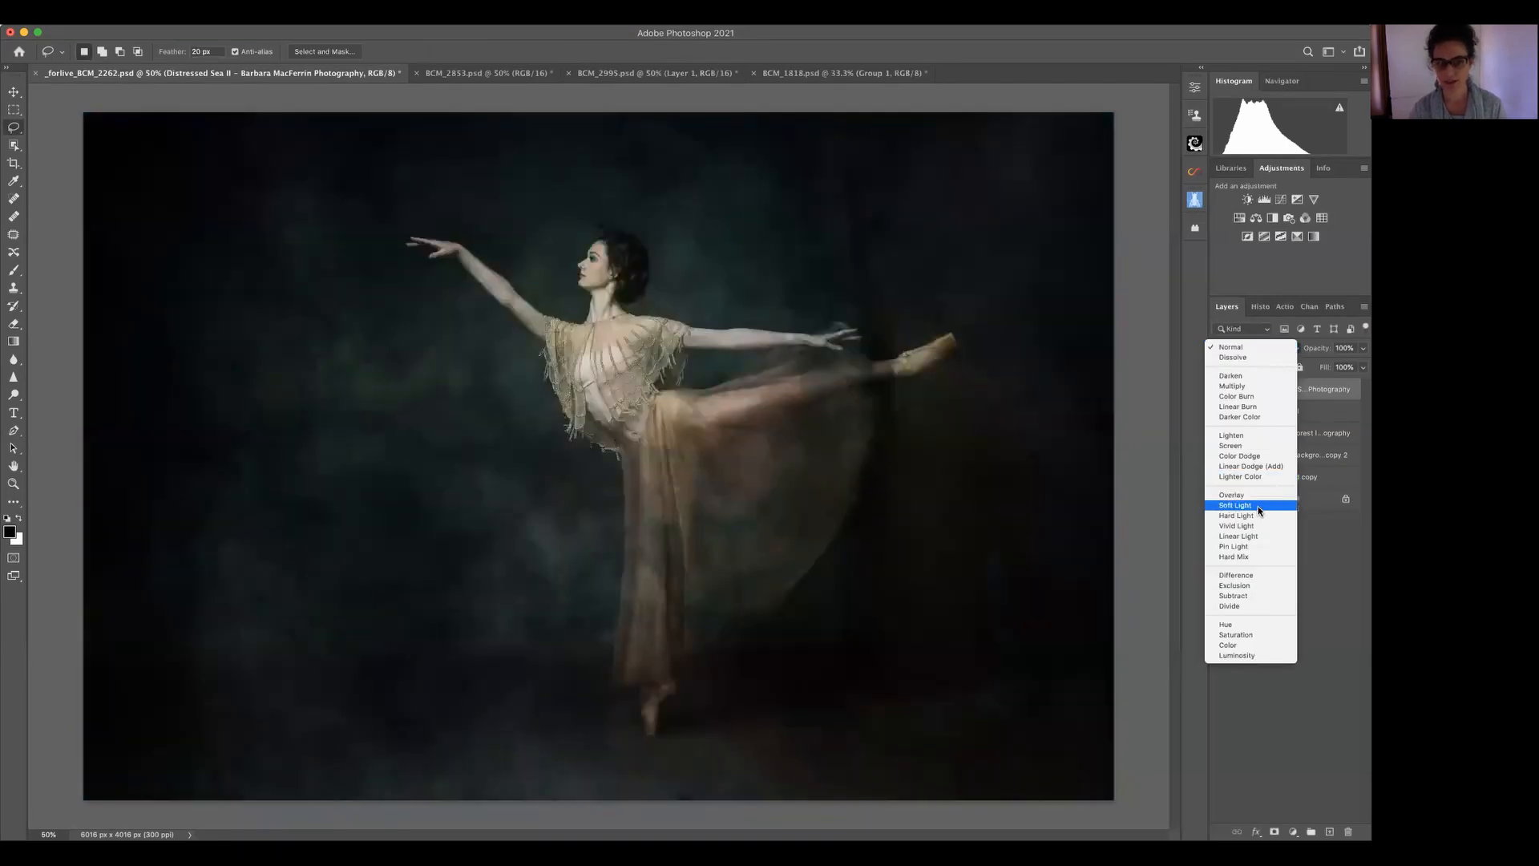
{"action": "key", "text": "Escape"}
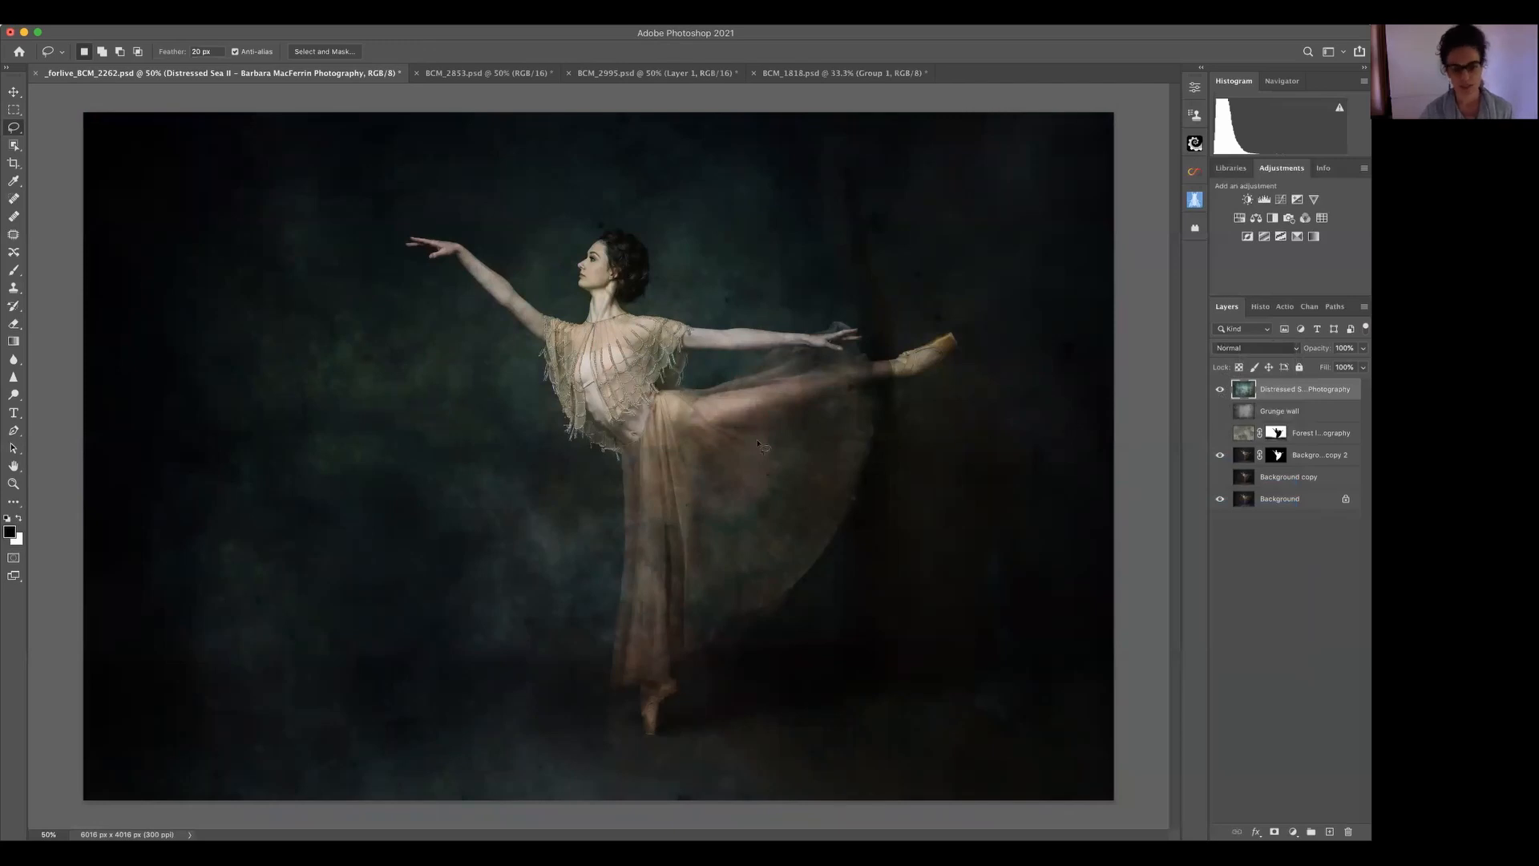
{"action": "left_click", "coordinate": [1220, 388]}
{"action": "left_click", "coordinate": [1220, 389]}
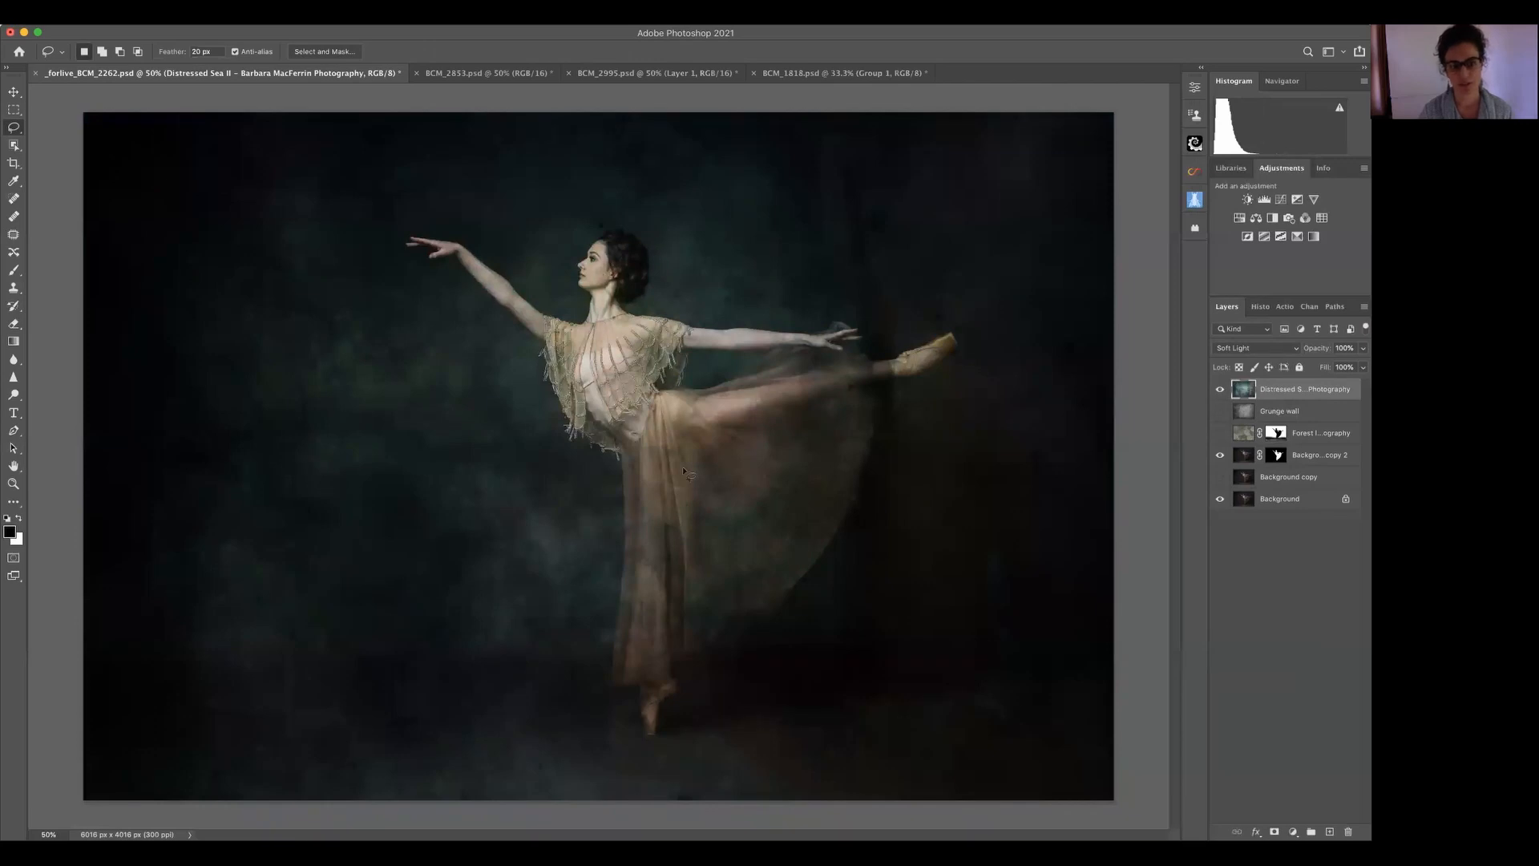
{"action": "left_click", "coordinate": [1220, 389]}
{"action": "left_click", "coordinate": [1220, 389]}
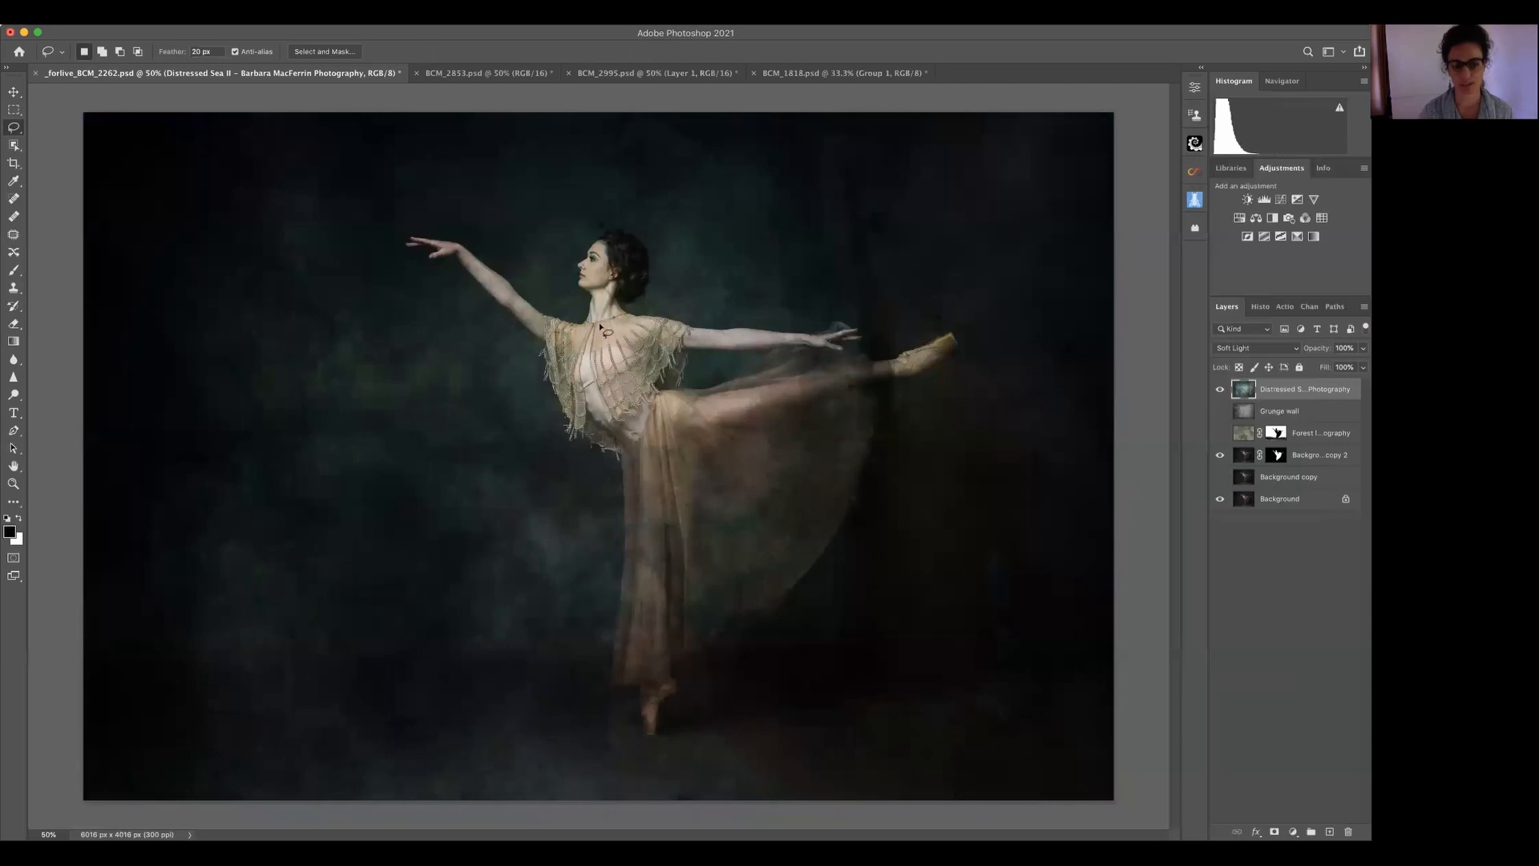
{"action": "left_click", "coordinate": [1220, 389]}
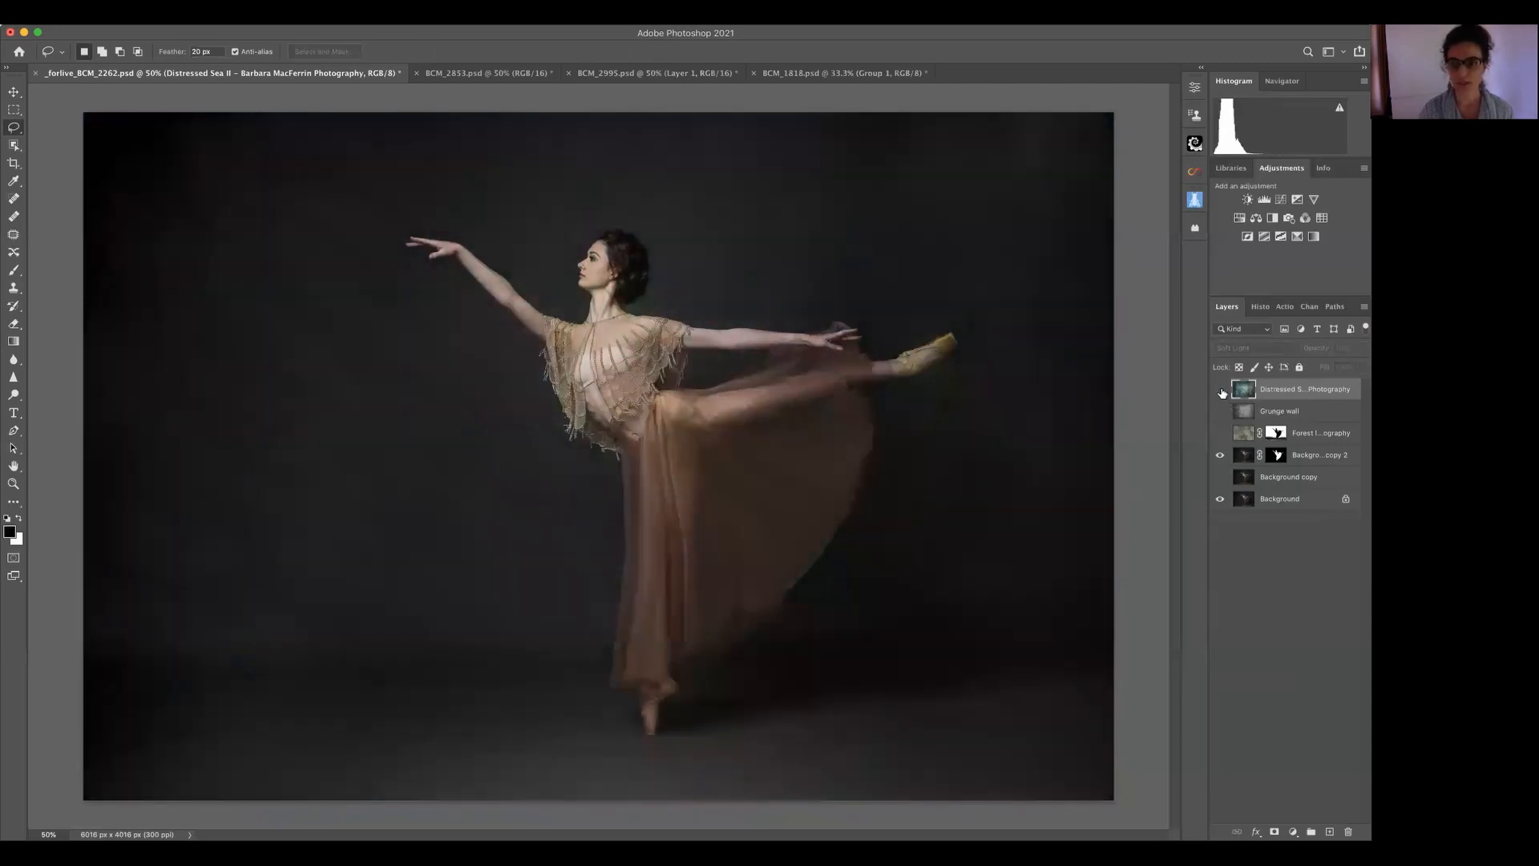
{"action": "left_click", "coordinate": [1220, 390]}
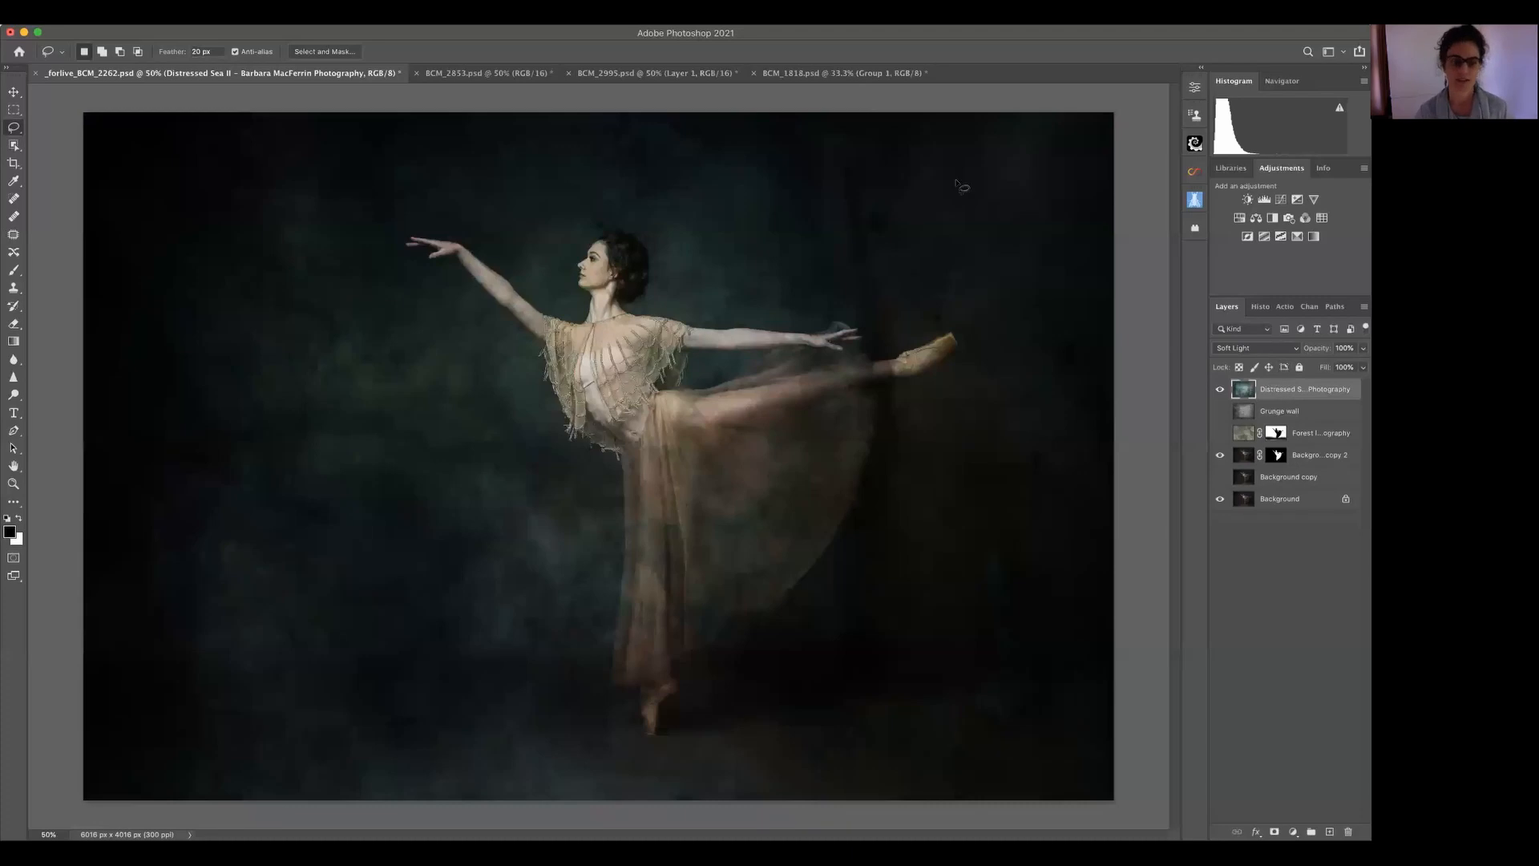
- Add a white layer mask to the Distressed Sea II layer and ready a smaller brush at 100% opacity
{"action": "left_click", "coordinate": [1273, 832]}
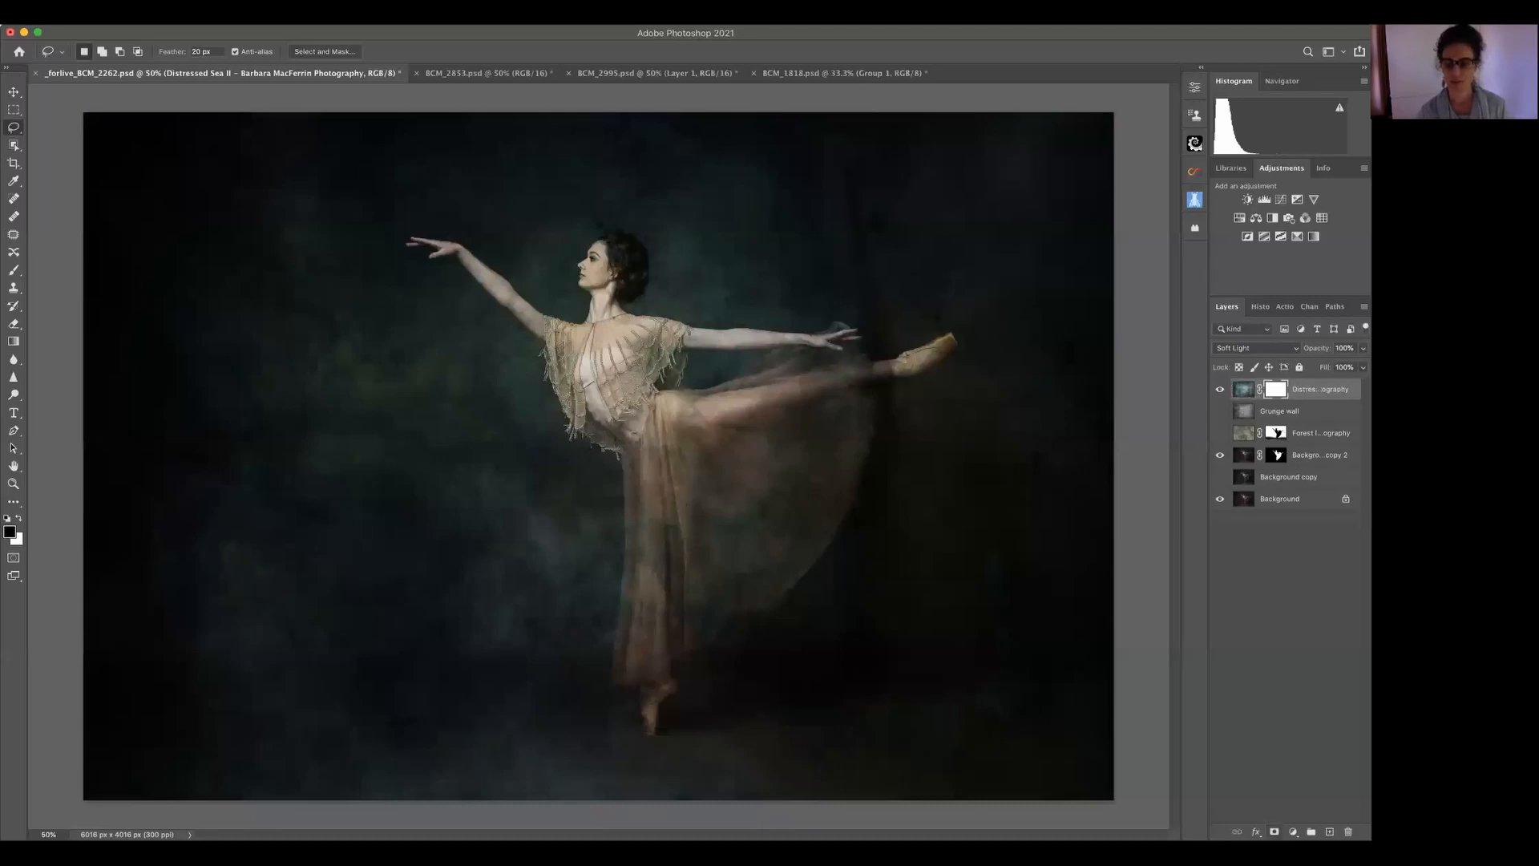
{"action": "key", "text": "b"}
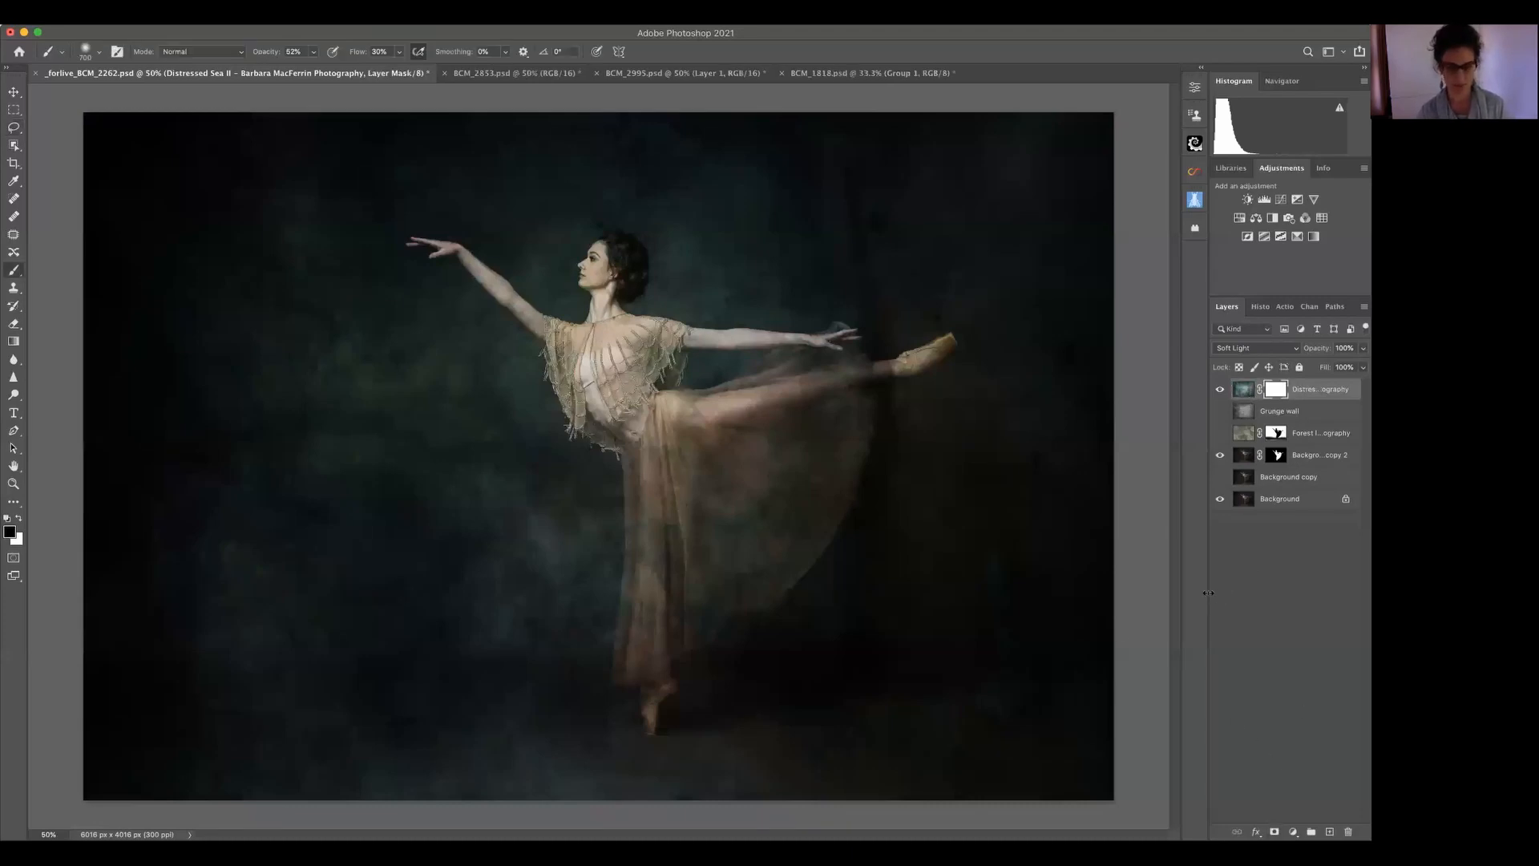
{"action": "key", "text": "bracketleft"}
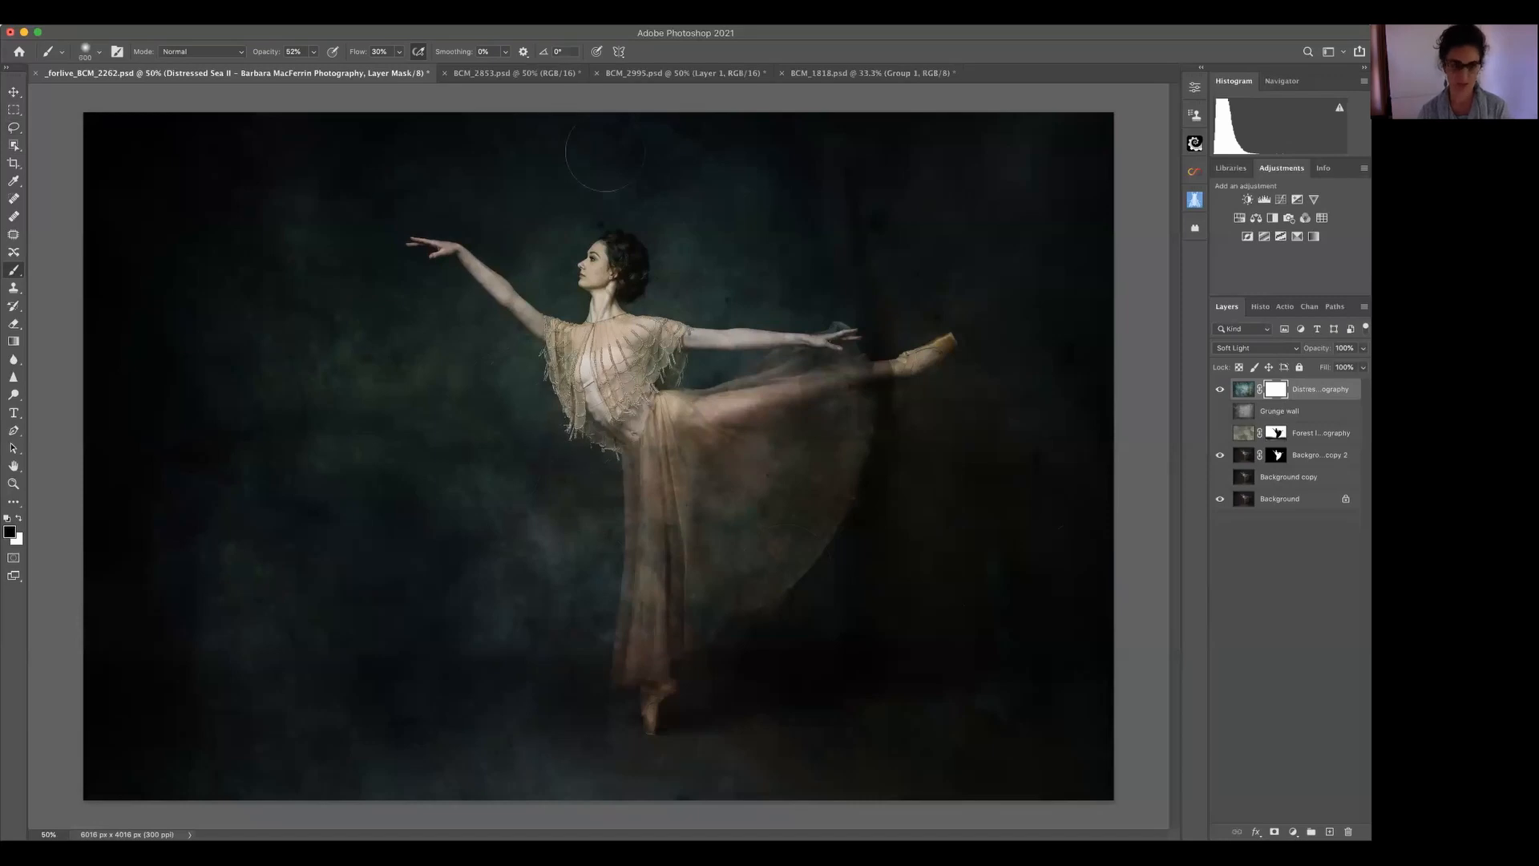
{"action": "key", "text": "bracketleft"}
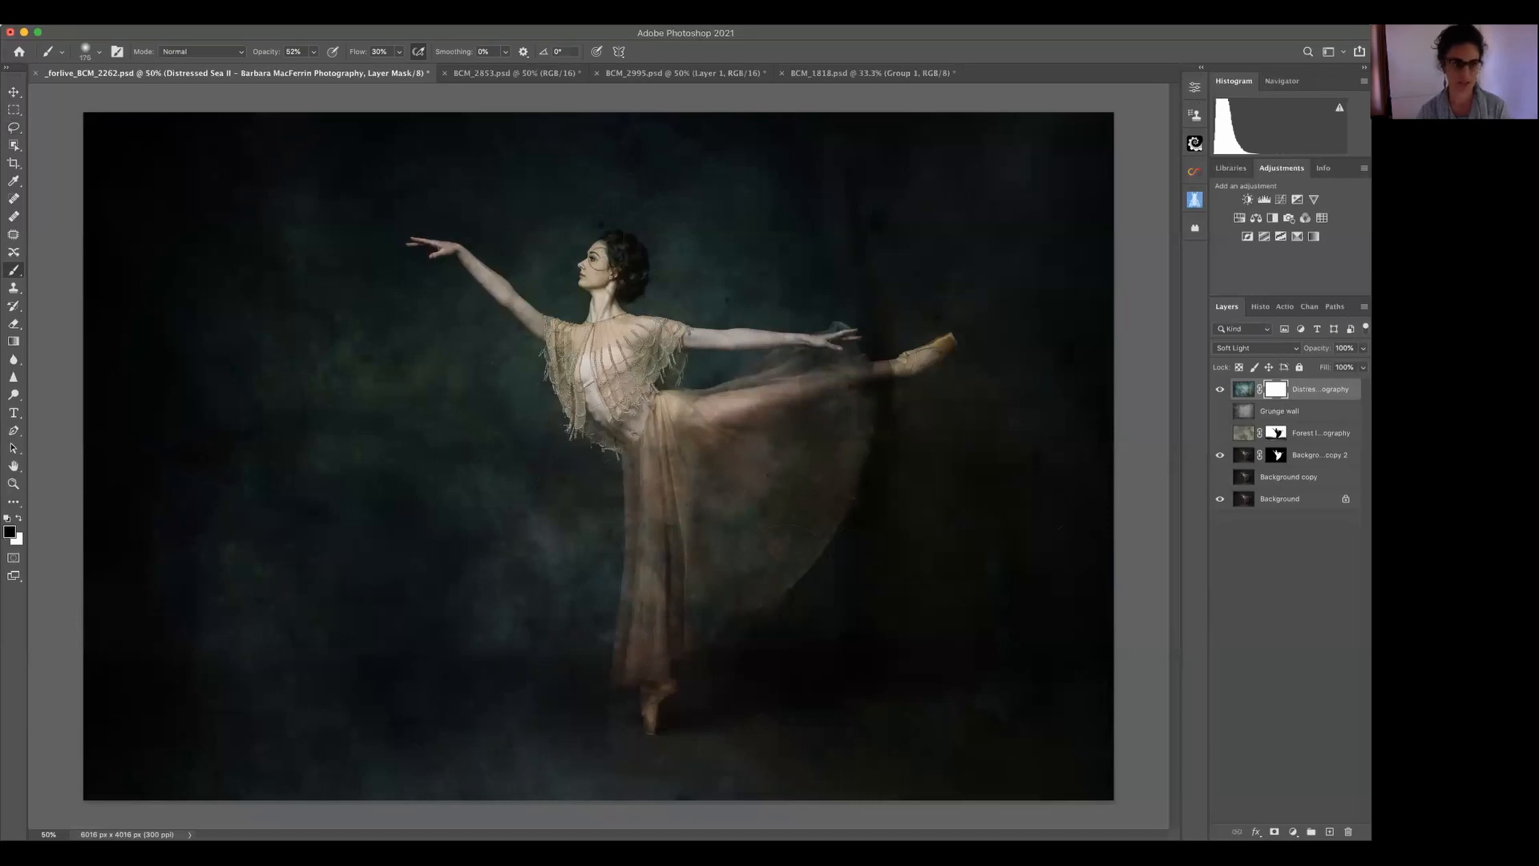
{"action": "left_click", "coordinate": [311, 55]}
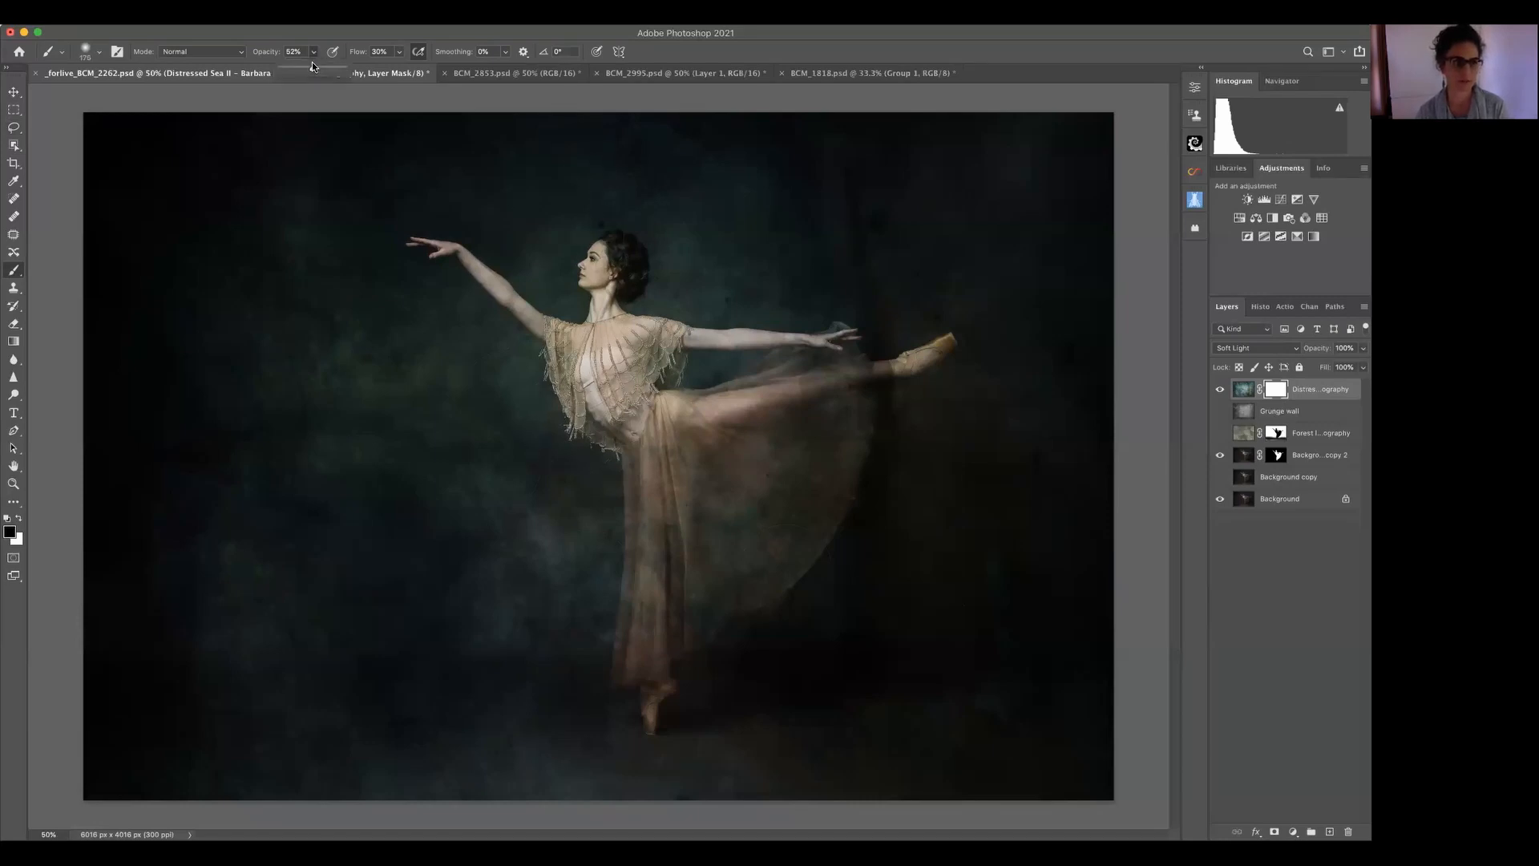
{"action": "left_click", "coordinate": [393, 73]}
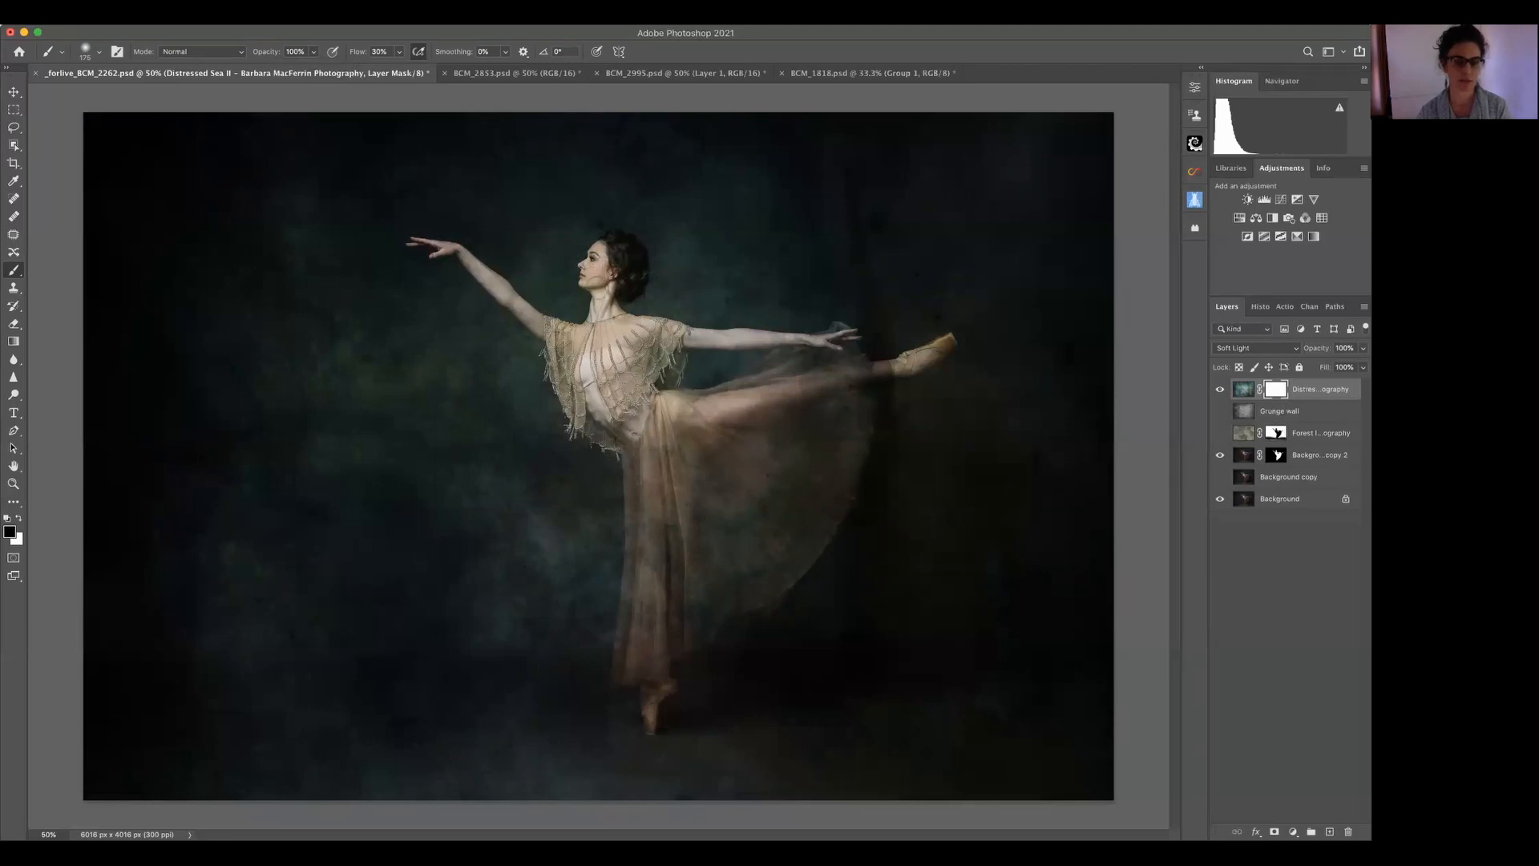
- Paint black on the Distressed Sea II mask over the dancer's upper body and arms, varying the brush size
{"action": "left_click_drag", "start_coordinate": [603, 329], "coordinate": [634, 417]}
{"action": "key", "text": "bracketright"}
{"action": "key", "text": "bracketright"}
{"action": "key", "text": "bracketright"}
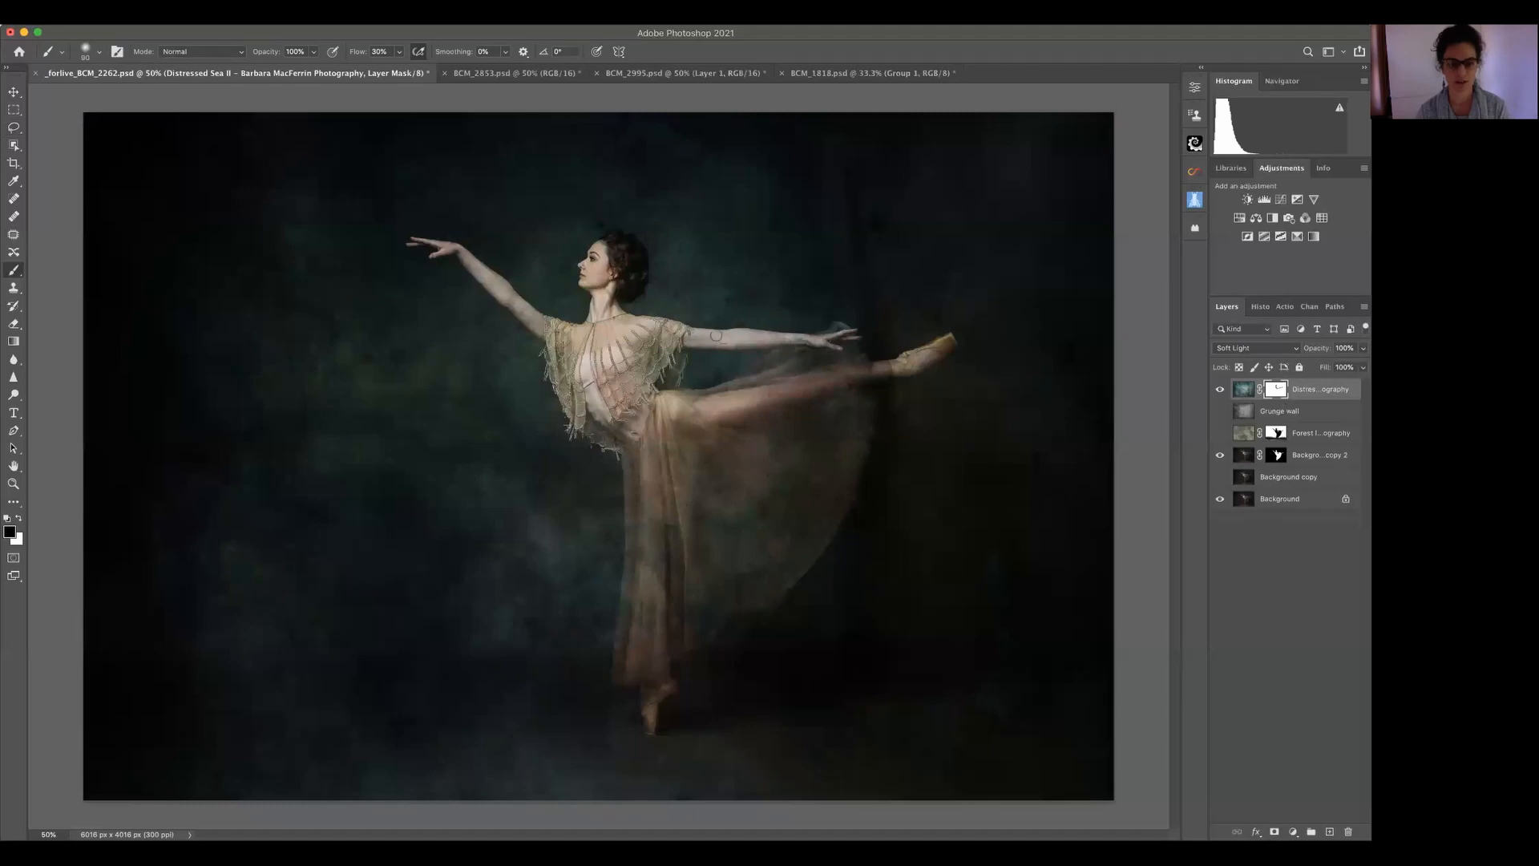
{"action": "key", "text": "bracketright"}
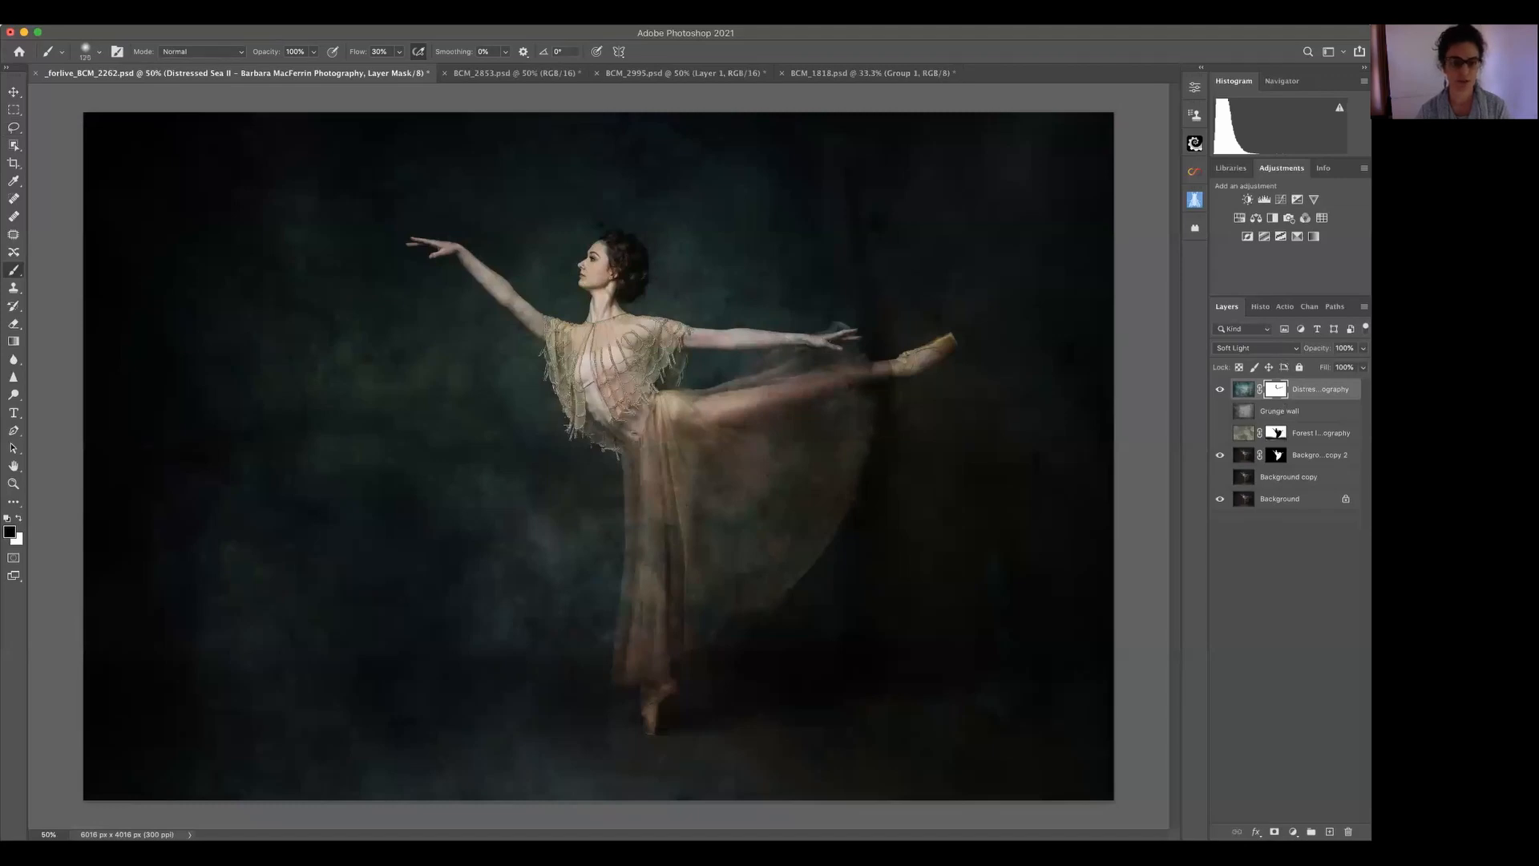
{"action": "key", "text": "bracketleft"}
{"action": "key", "text": "bracketleft"}
{"action": "key", "text": "bracketleft"}
{"action": "key", "text": "bracketleft"}
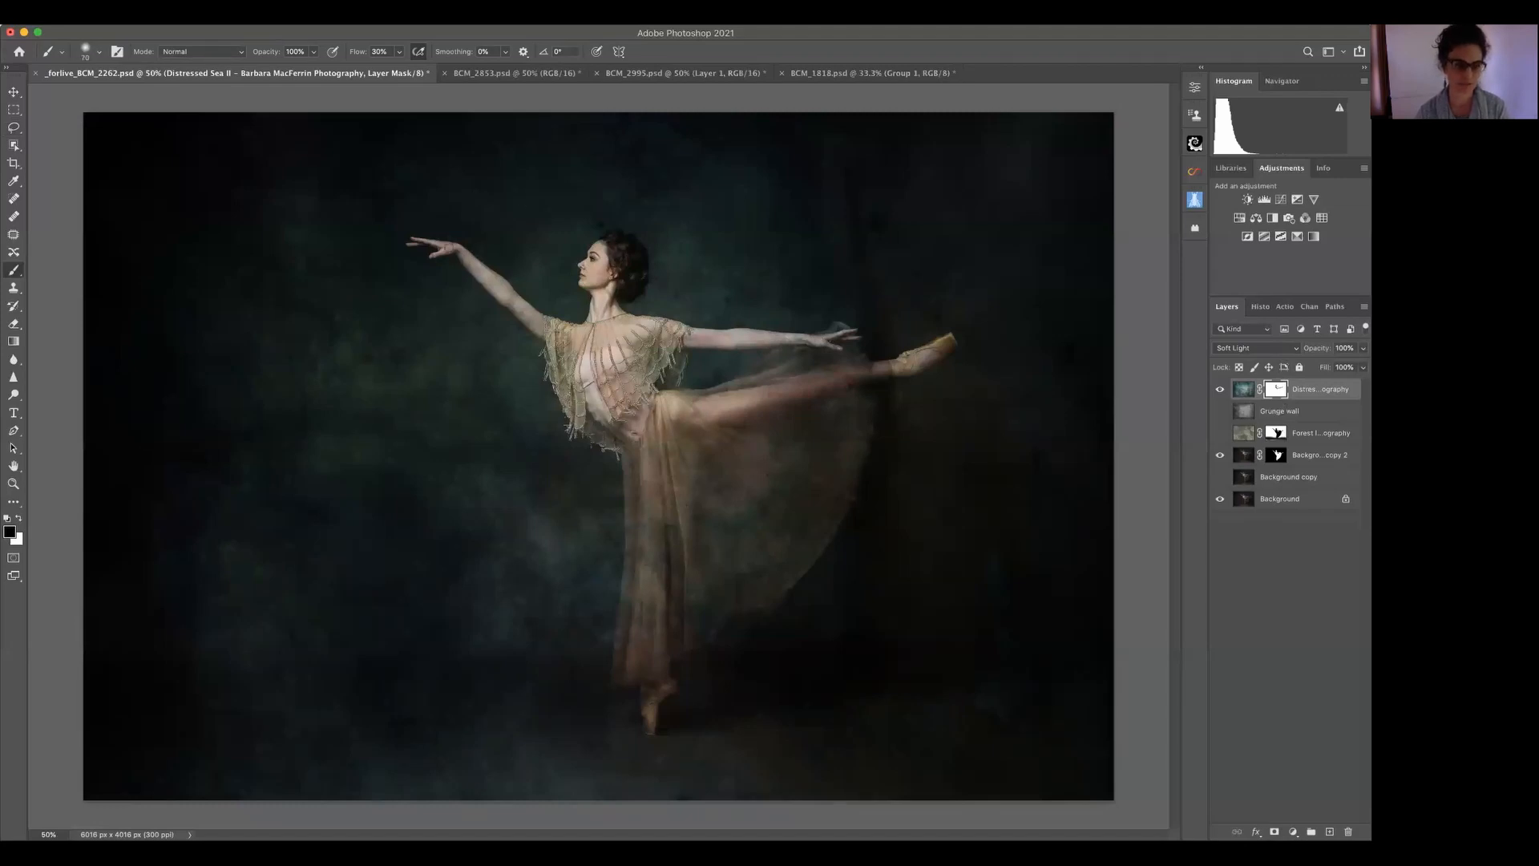
{"action": "key", "text": "bracketright"}
{"action": "key", "text": "bracketright"}
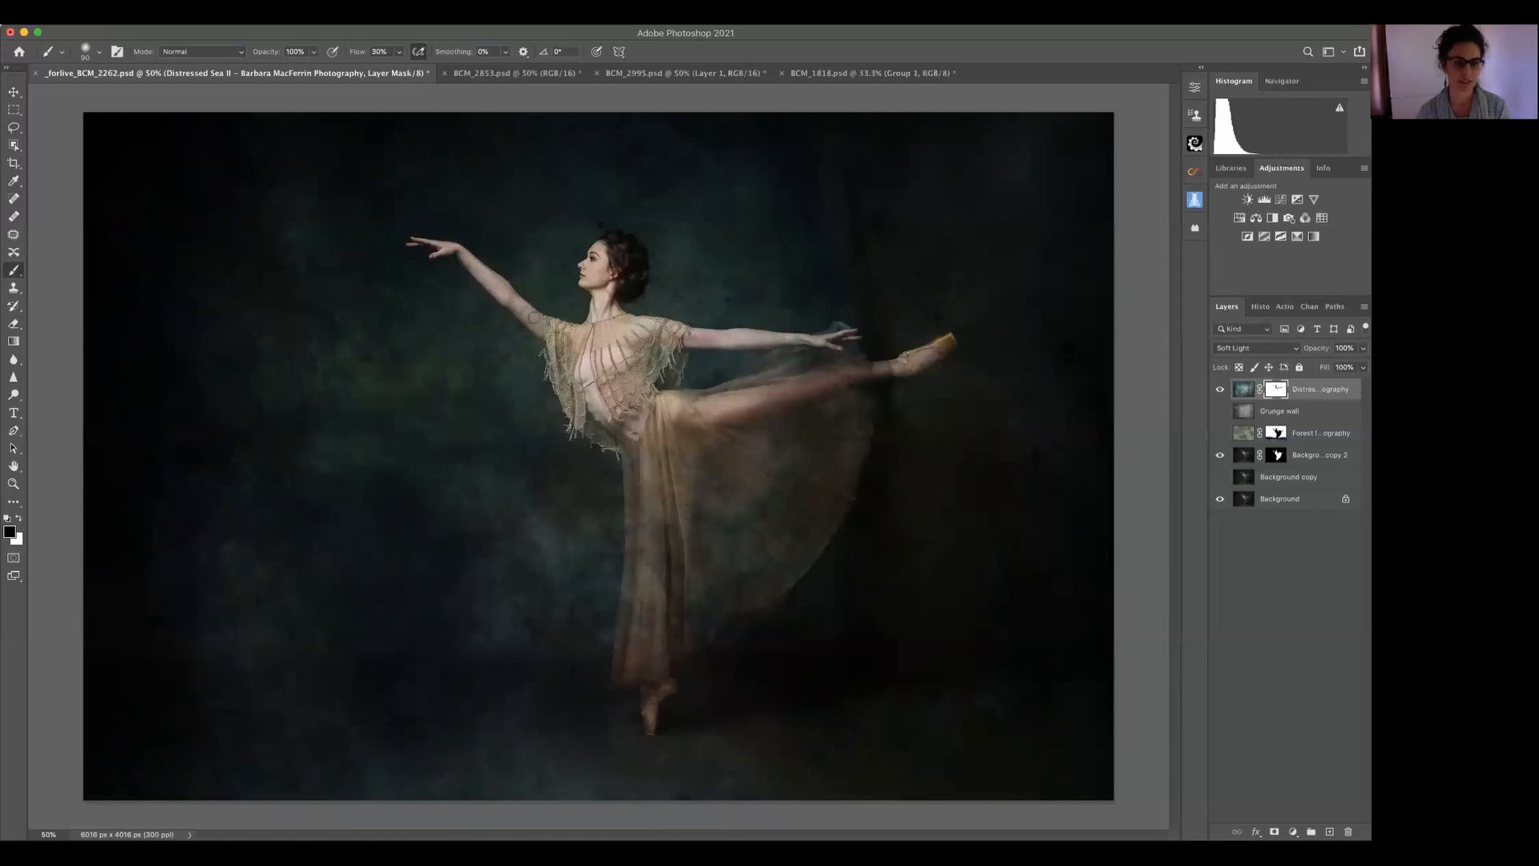
- Paint black on the Distressed Sea II mask over the dancer's skirt and legs with larger, then smaller brush sizes
{"action": "key", "text": "bracketright"}
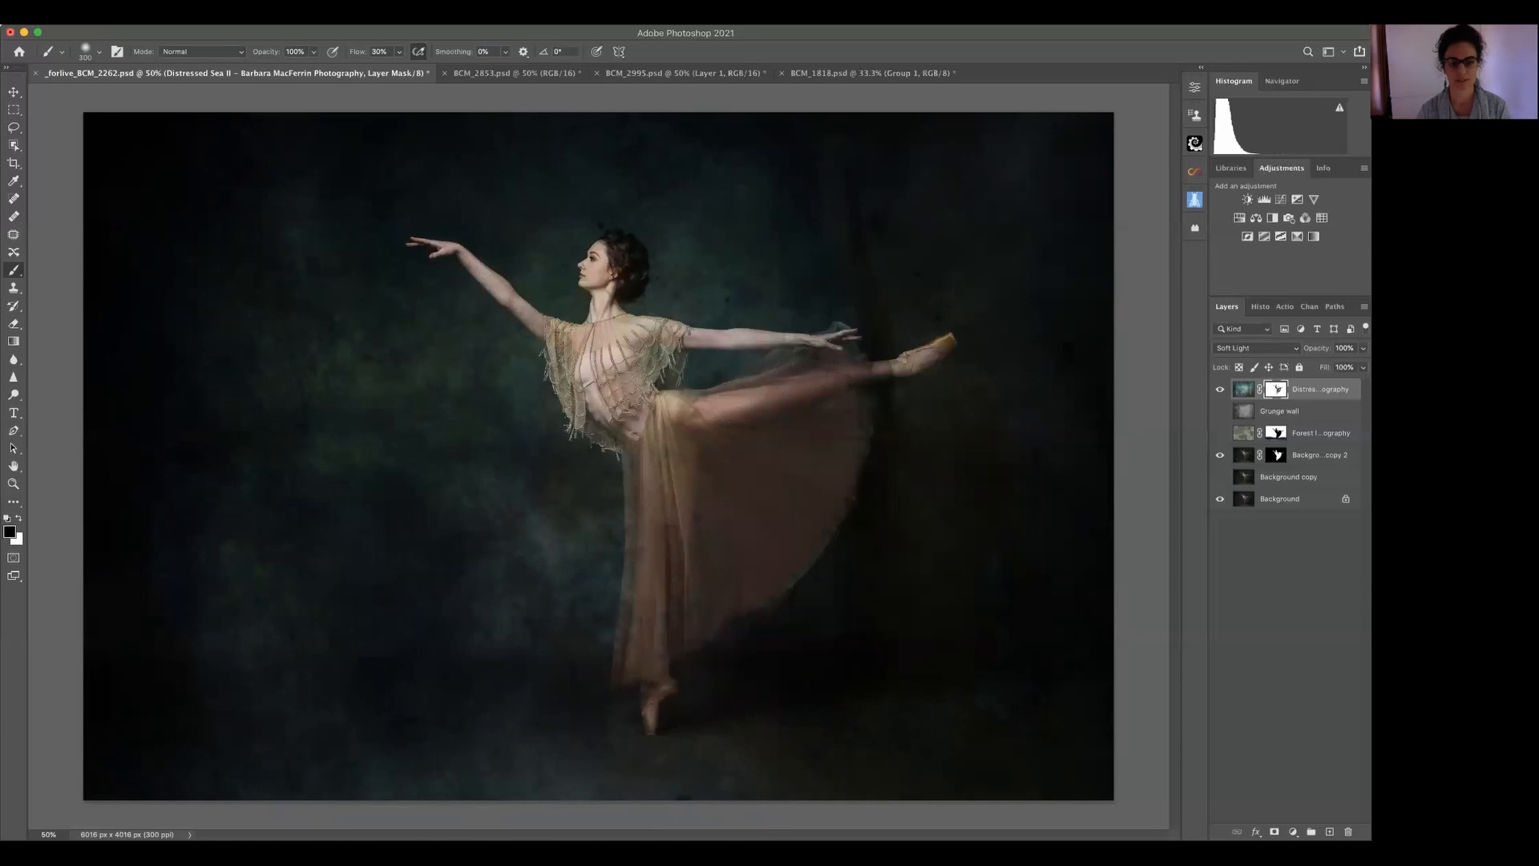
{"action": "key", "text": "bracketleft"}
{"action": "key", "text": "bracketleft"}
{"action": "key", "text": "bracketleft"}
{"action": "key", "text": "bracketleft"}
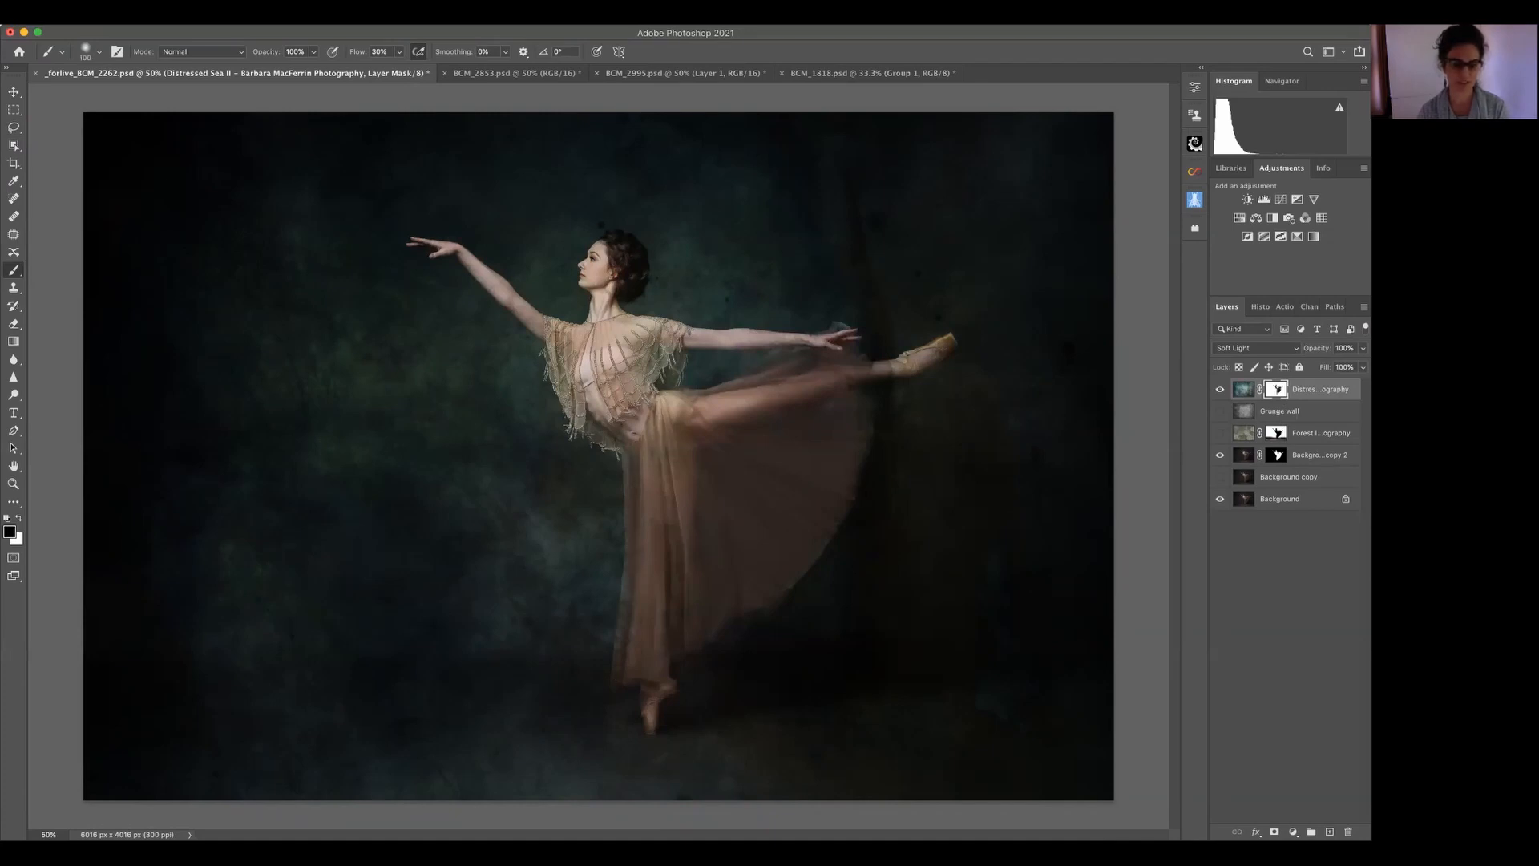
- Compare the image with and without the Distressed Sea II layer and lower its opacity to 43%
{"action": "left_click", "coordinate": [1220, 391]}
{"action": "left_click", "coordinate": [1220, 390]}
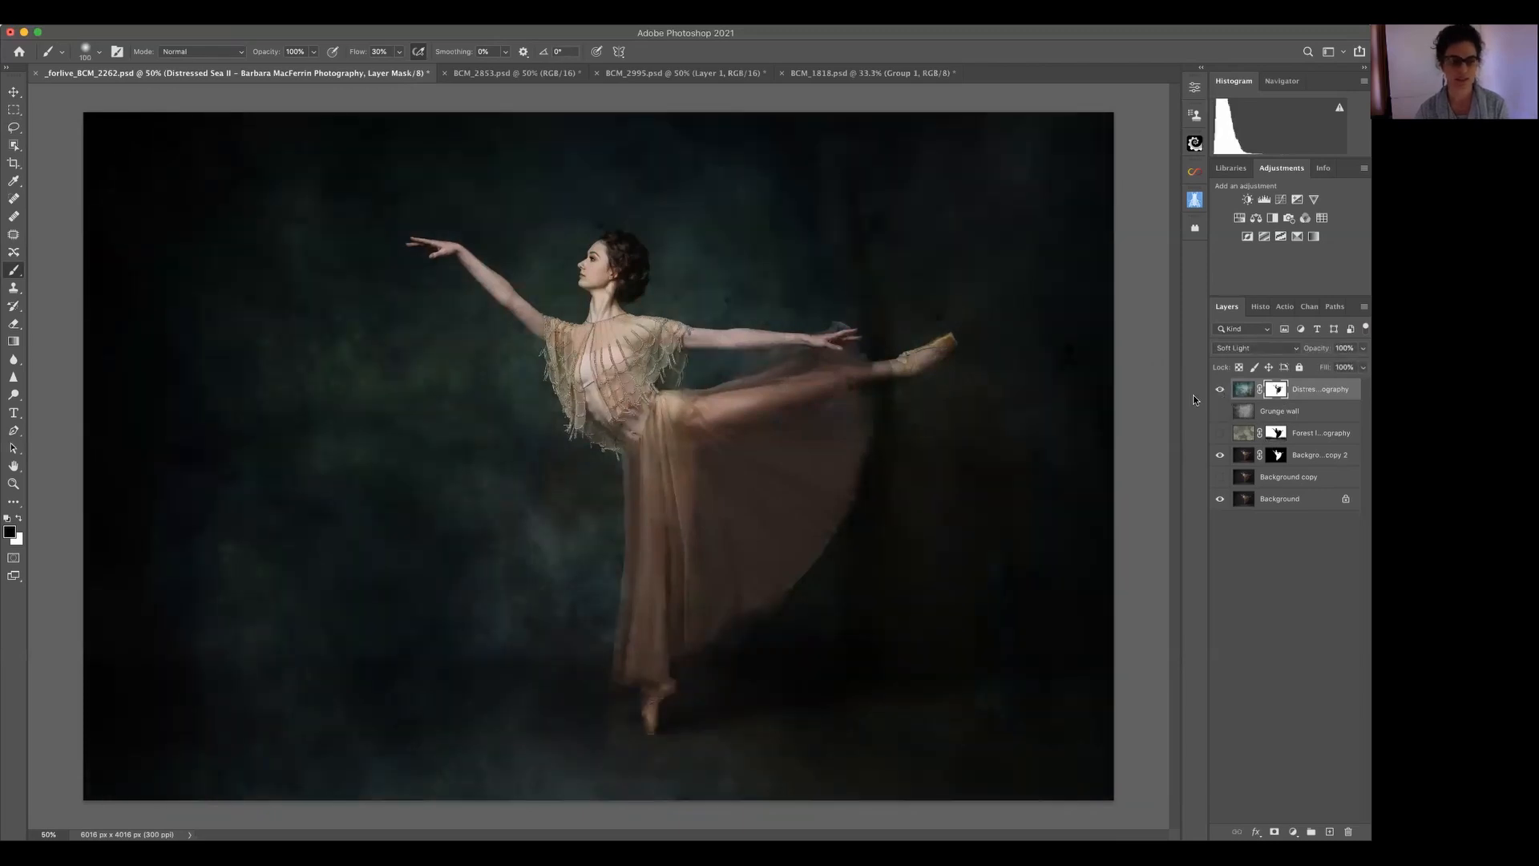
{"action": "left_click", "coordinate": [1361, 366]}
{"action": "mouse_move", "coordinate": [1361, 366]}
{"action": "left_mouse_down"}
{"action": "mouse_move", "coordinate": [1315, 367]}
{"action": "mouse_move", "coordinate": [1332, 367]}
{"action": "left_mouse_up"}
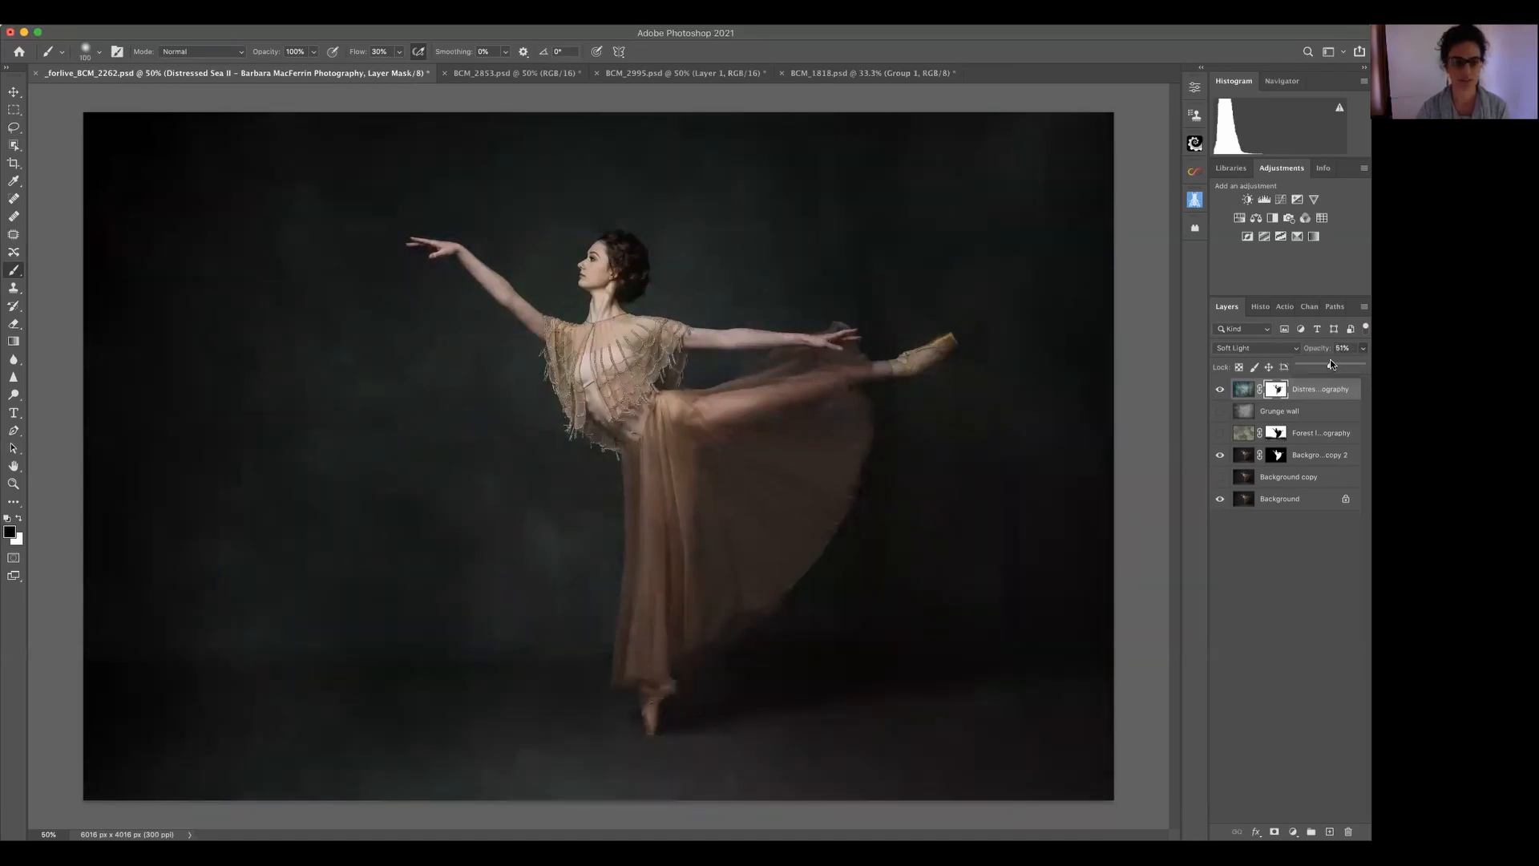
{"action": "left_click_drag", "start_coordinate": [1328, 359], "coordinate": [1324, 360]}
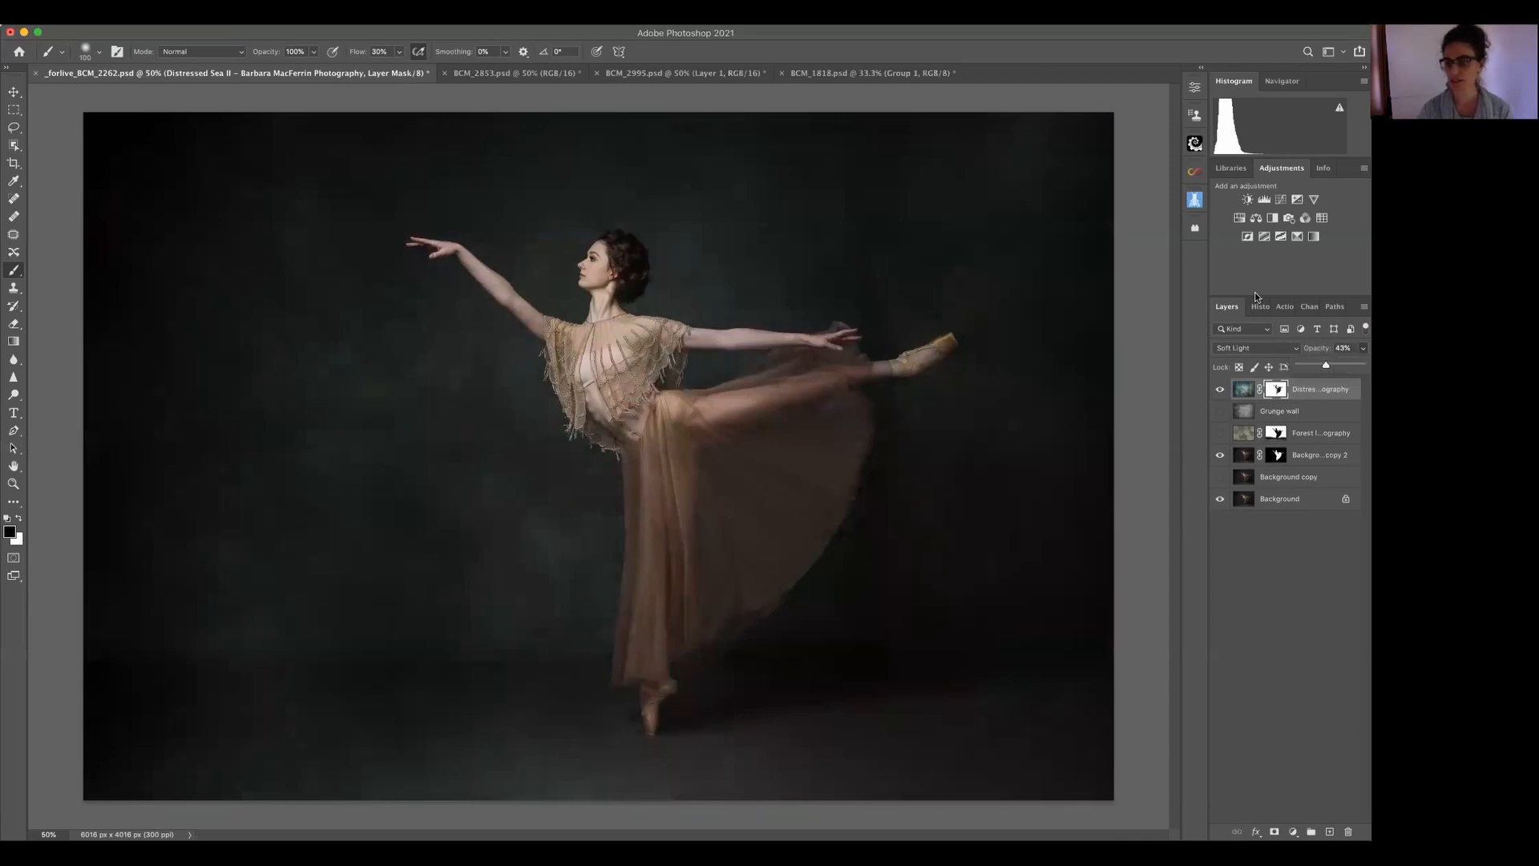
- Raise the Distressed Sea II layer's opacity to 48% and delete its layer mask without applying it
{"action": "left_click_drag", "start_coordinate": [1326, 365], "coordinate": [1329, 365]}
{"action": "left_click", "coordinate": [1038, 278]}
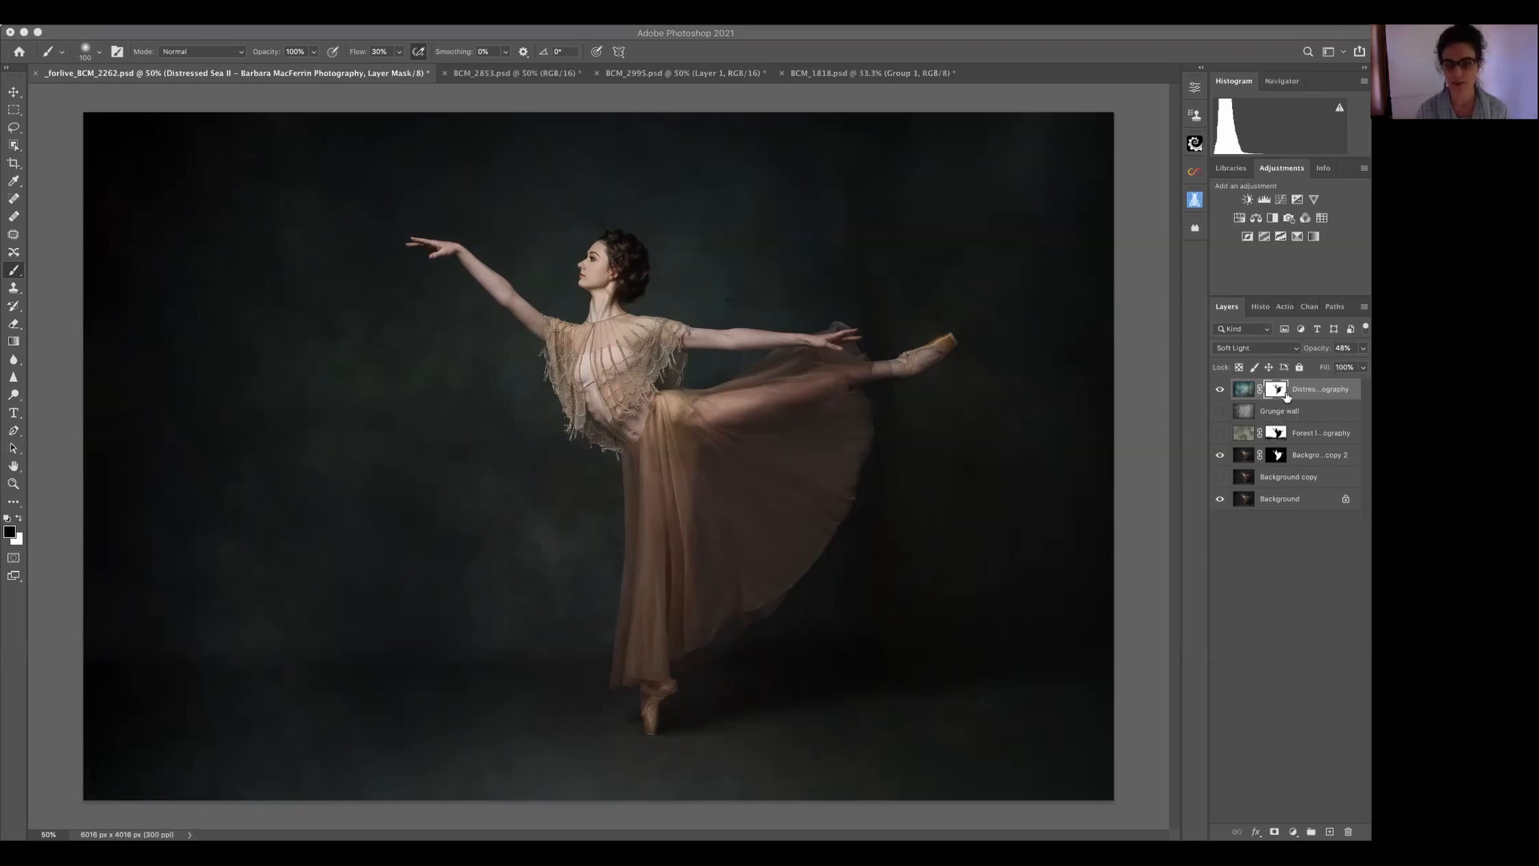
{"action": "left_click_drag", "start_coordinate": [1280, 391], "coordinate": [1348, 832]}
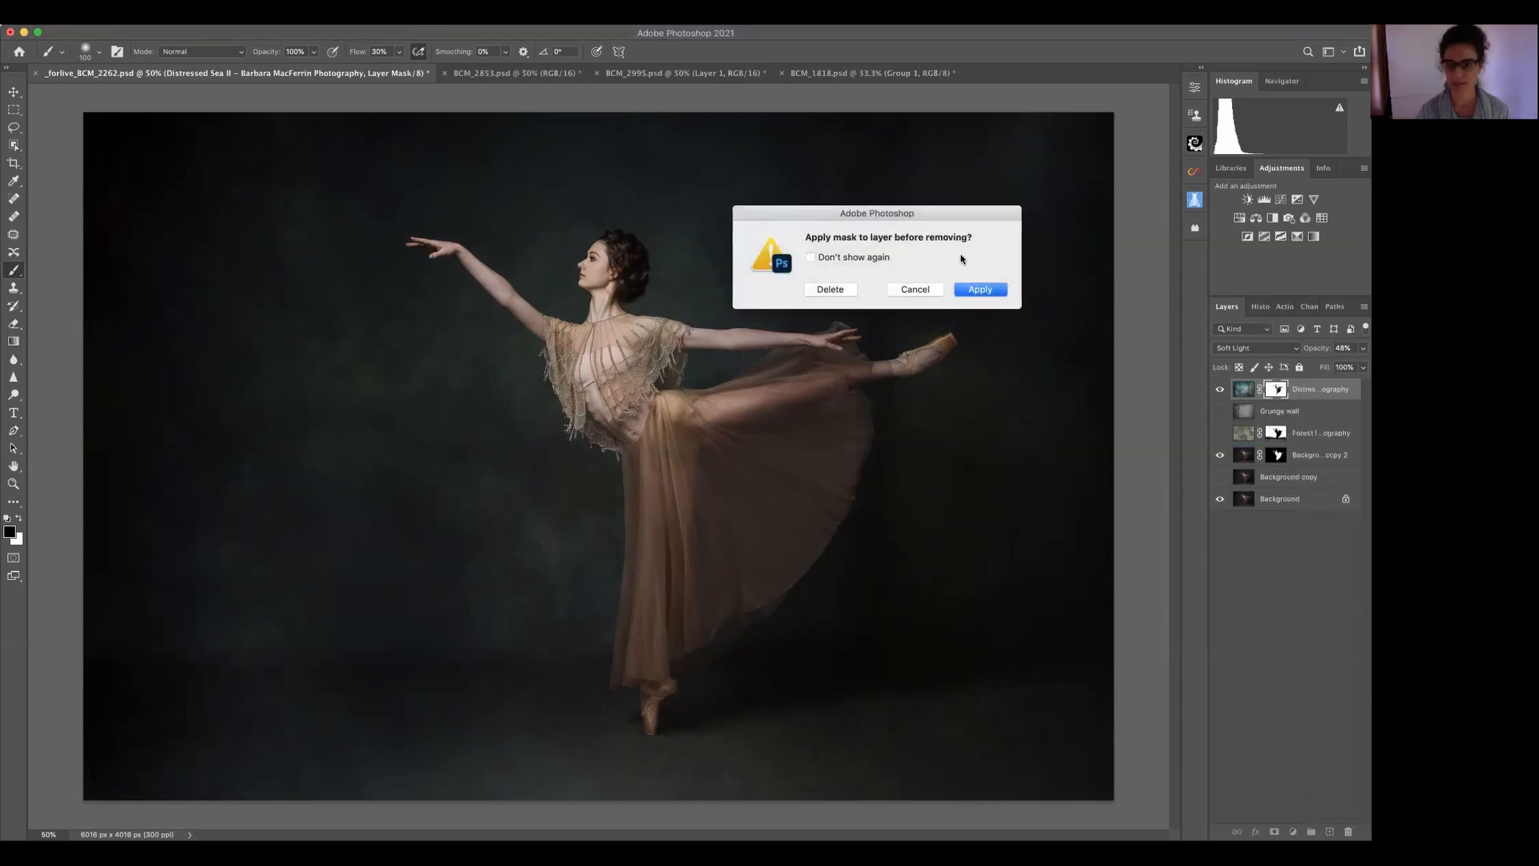
{"action": "left_click", "coordinate": [827, 285]}
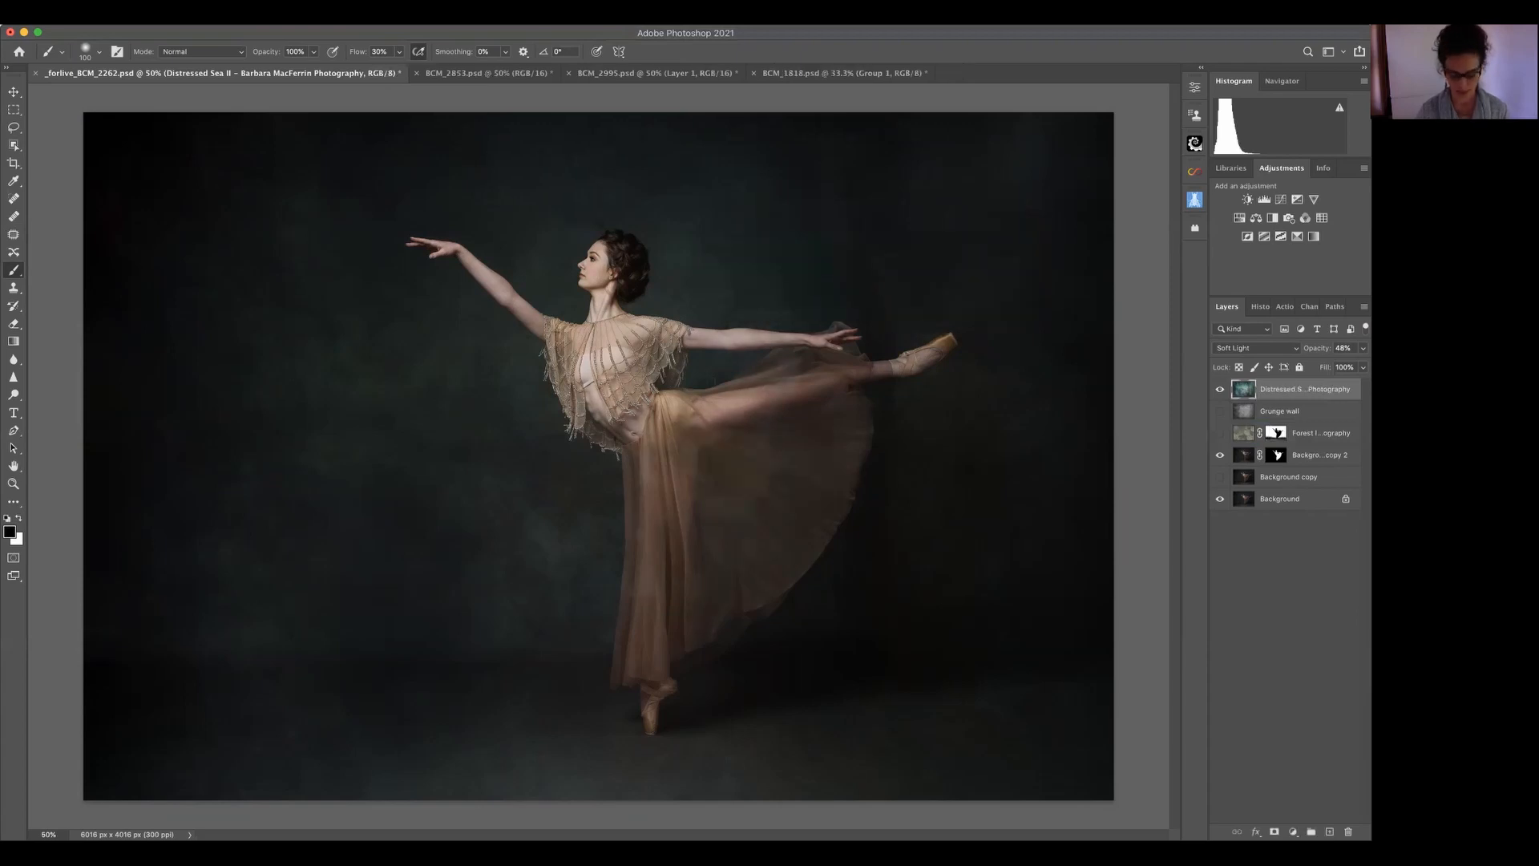
- Lasso the dancer's whole outline on the Distressed Sea II layer and subtract the gap between her back arm and skirt
{"action": "key", "text": "l"}
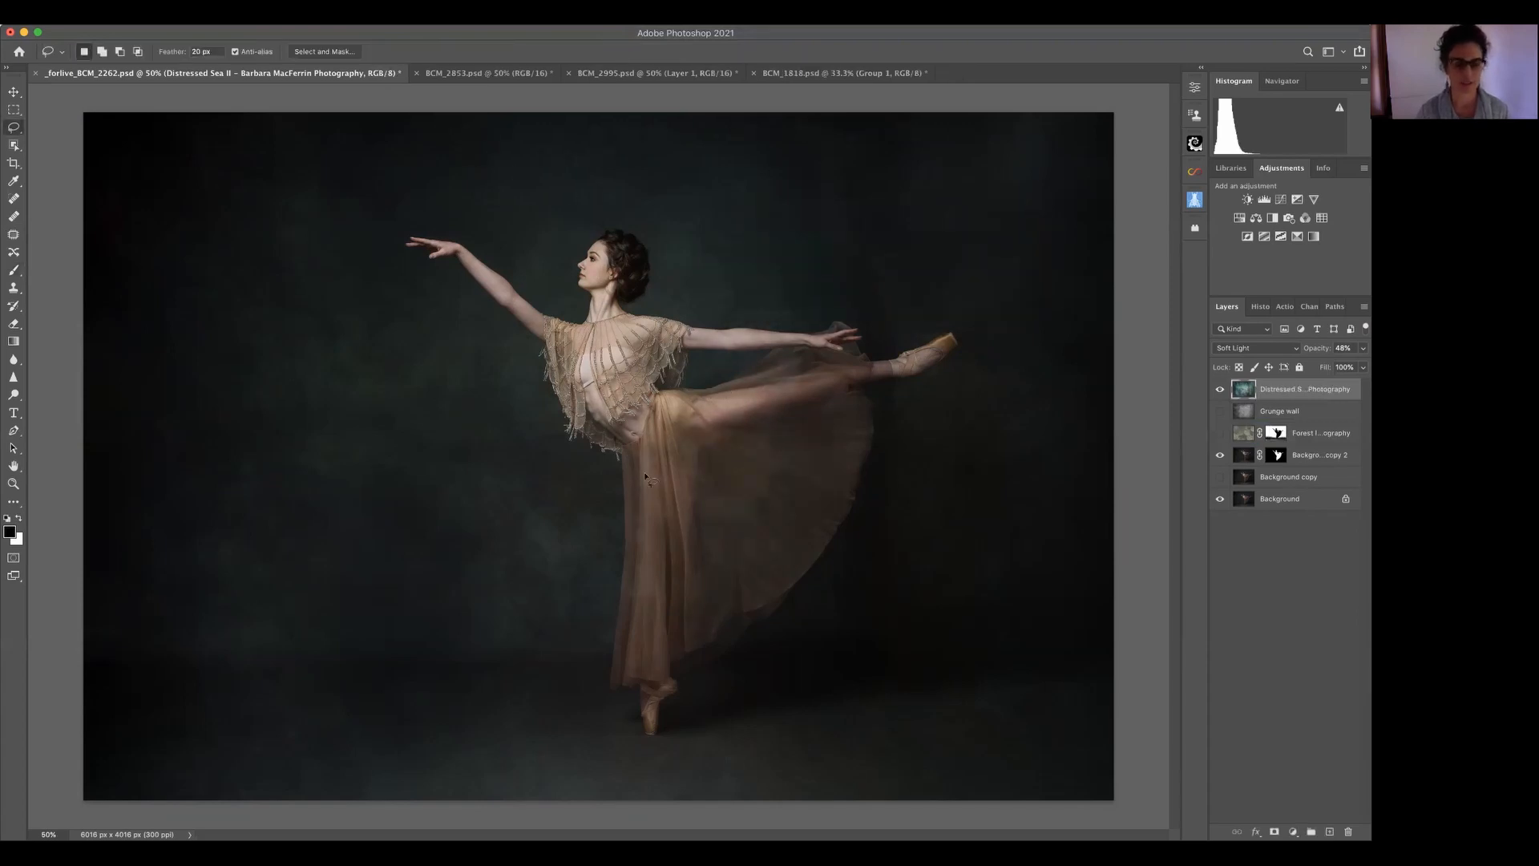
{"action": "mouse_move", "coordinate": [624, 454]}
{"action": "left_mouse_down"}
{"action": "mouse_move", "coordinate": [610, 683]}
{"action": "mouse_move", "coordinate": [638, 683]}
{"action": "mouse_move", "coordinate": [658, 731]}
{"action": "mouse_move", "coordinate": [672, 675]}
{"action": "mouse_move", "coordinate": [836, 534]}
{"action": "mouse_move", "coordinate": [869, 440]}
{"action": "mouse_move", "coordinate": [867, 389]}
{"action": "mouse_move", "coordinate": [962, 347]}
{"action": "mouse_move", "coordinate": [862, 362]}
{"action": "mouse_move", "coordinate": [844, 333]}
{"action": "mouse_move", "coordinate": [638, 314]}
{"action": "mouse_move", "coordinate": [648, 261]}
{"action": "mouse_move", "coordinate": [615, 230]}
{"action": "mouse_move", "coordinate": [589, 253]}
{"action": "mouse_move", "coordinate": [595, 308]}
{"action": "mouse_move", "coordinate": [565, 327]}
{"action": "mouse_move", "coordinate": [409, 239]}
{"action": "mouse_move", "coordinate": [465, 261]}
{"action": "mouse_move", "coordinate": [557, 385]}
{"action": "left_mouse_up"}
{"action": "left_click_drag", "start_coordinate": [605, 437], "coordinate": [627, 472]}
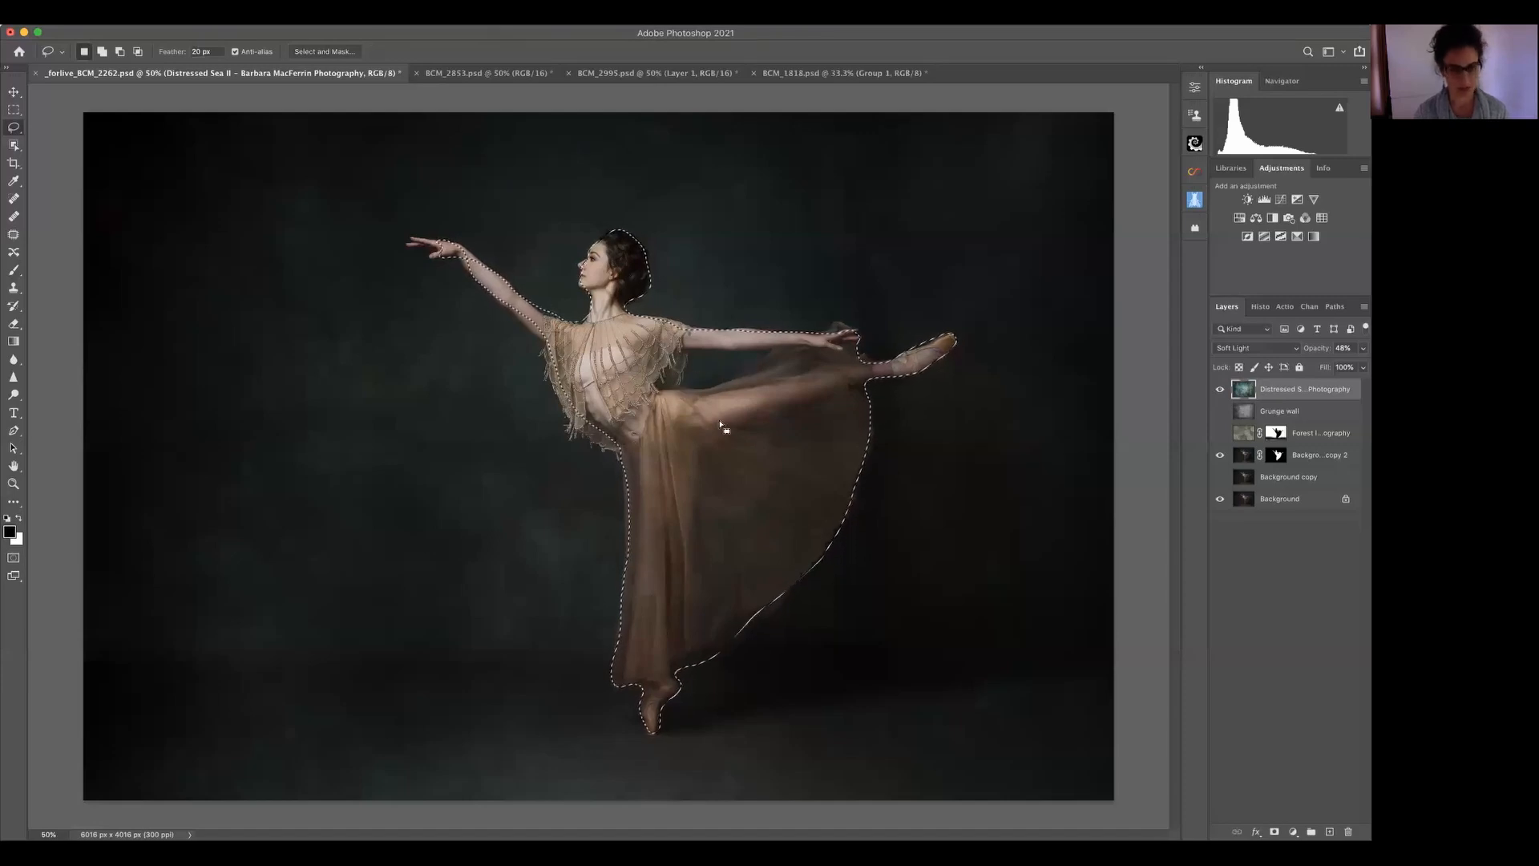
{"action": "key", "text": "alt"}
{"action": "mouse_move", "coordinate": [704, 389]}
{"action": "left_mouse_down"}
{"action": "mouse_move", "coordinate": [768, 357]}
{"action": "mouse_move", "coordinate": [687, 357]}
{"action": "left_mouse_up"}
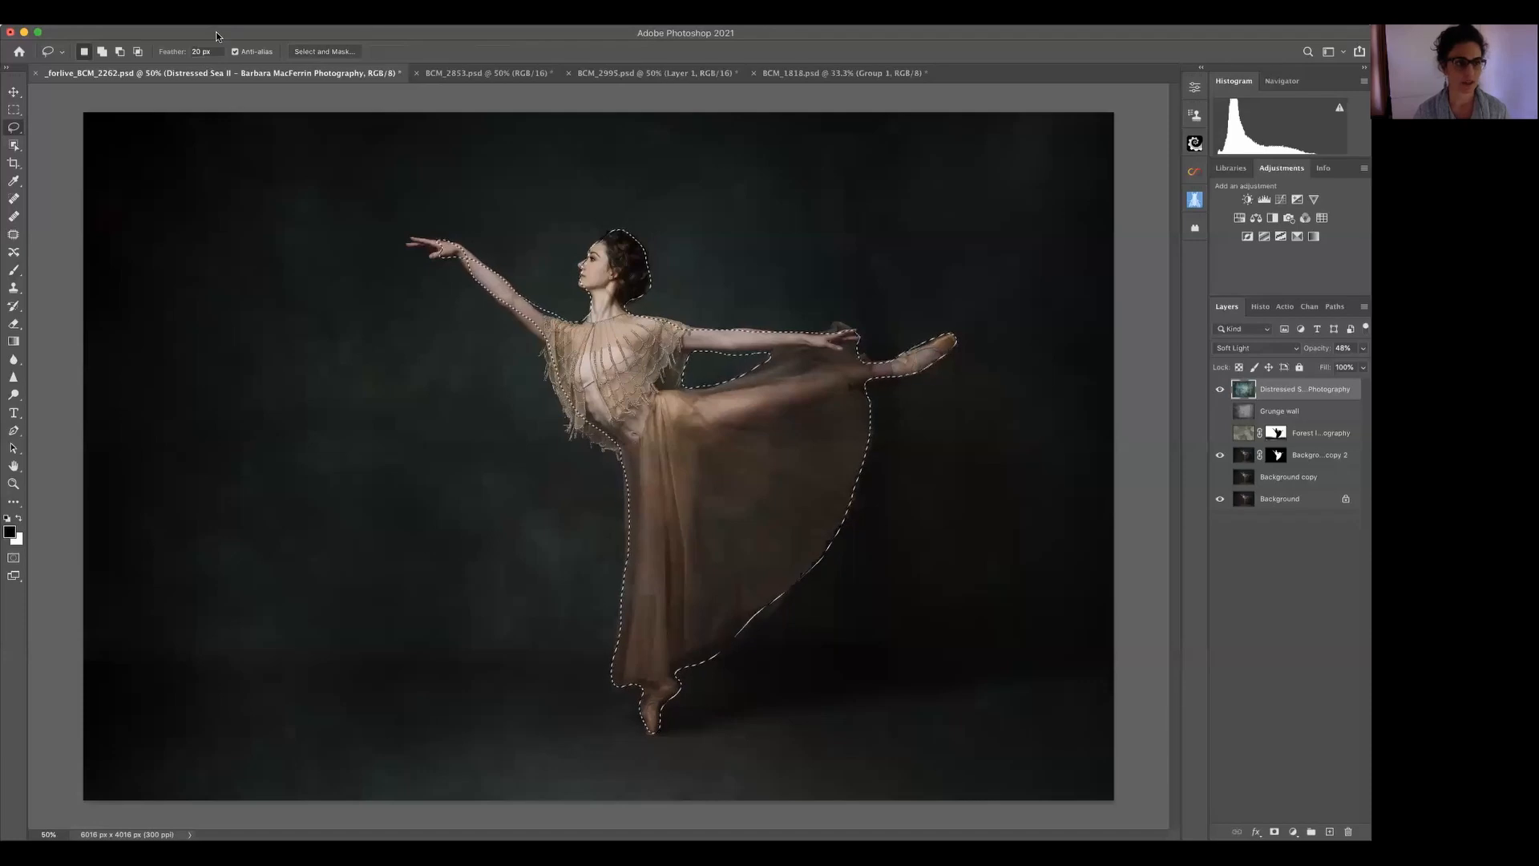
- Apply the Average blur to the texture inside the dancer selection, and deselect
{"action": "left_click", "coordinate": [320, 16]}
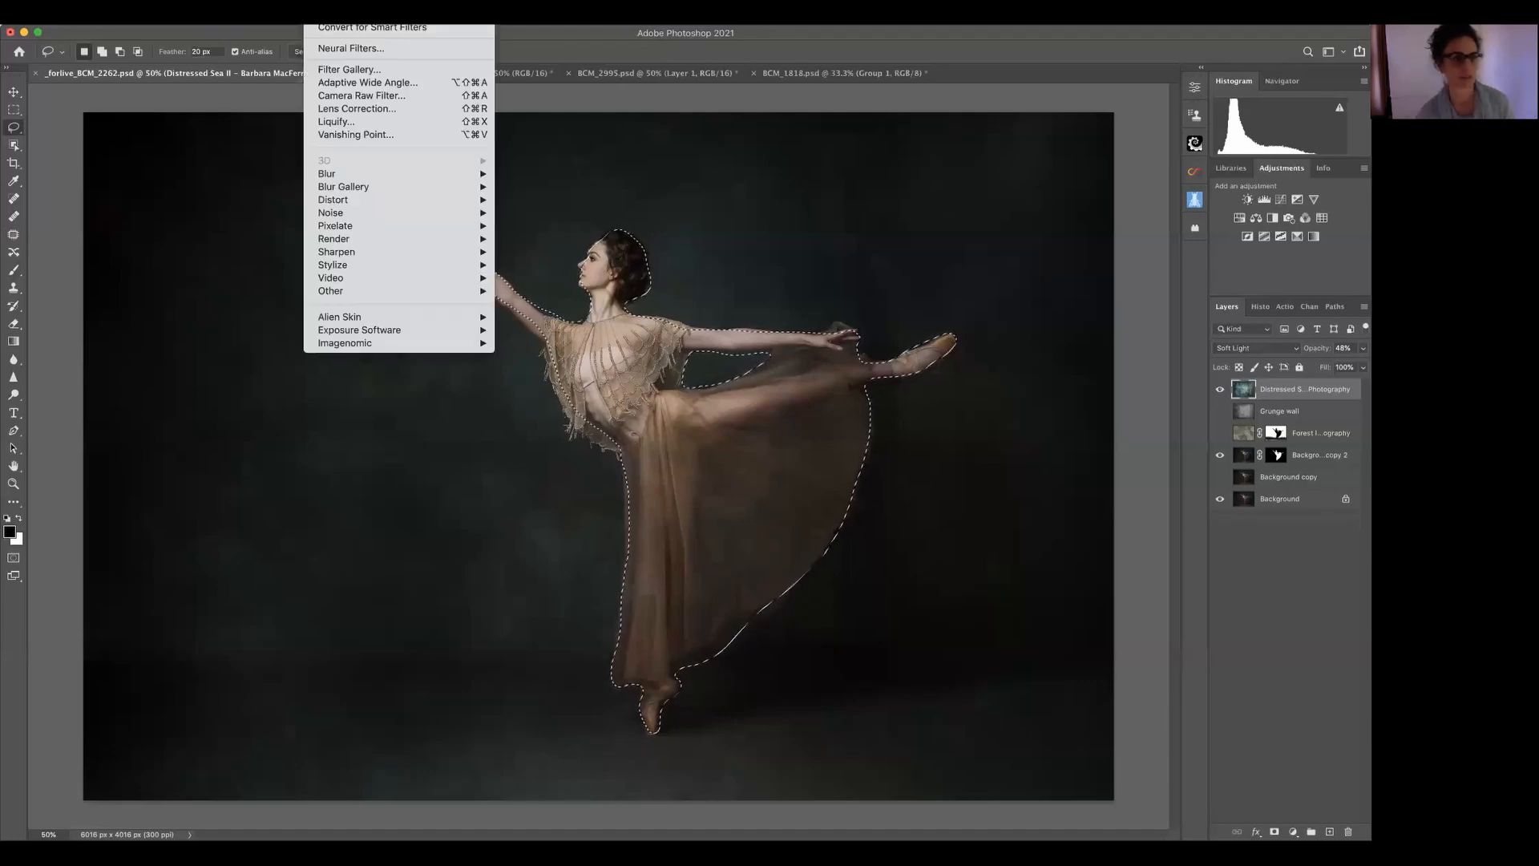
{"action": "mouse_move", "coordinate": [372, 178]}
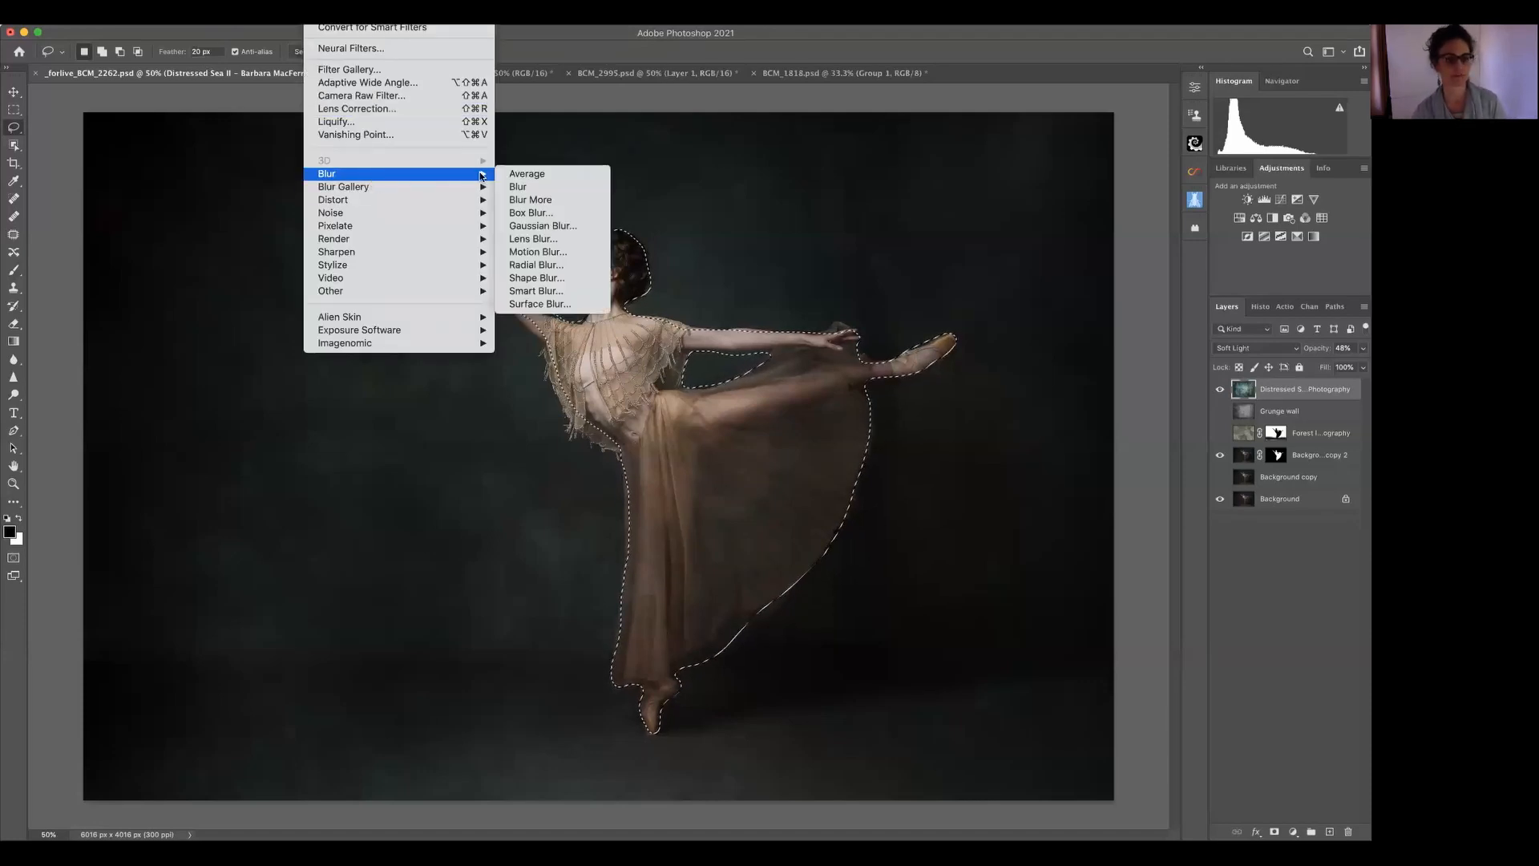
{"action": "left_click", "coordinate": [563, 175]}
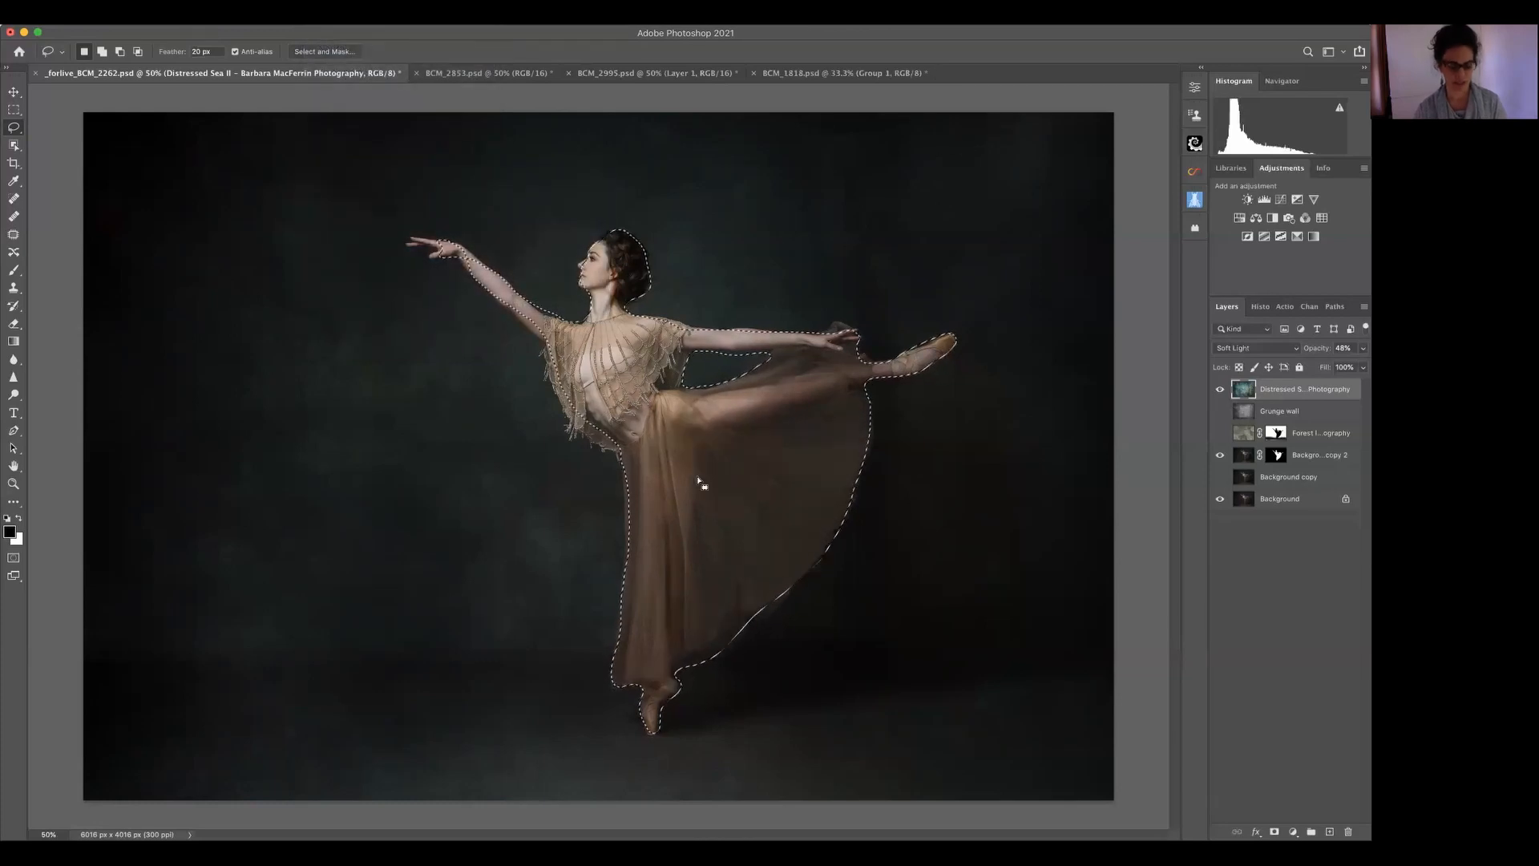
{"action": "key", "text": "super+d"}
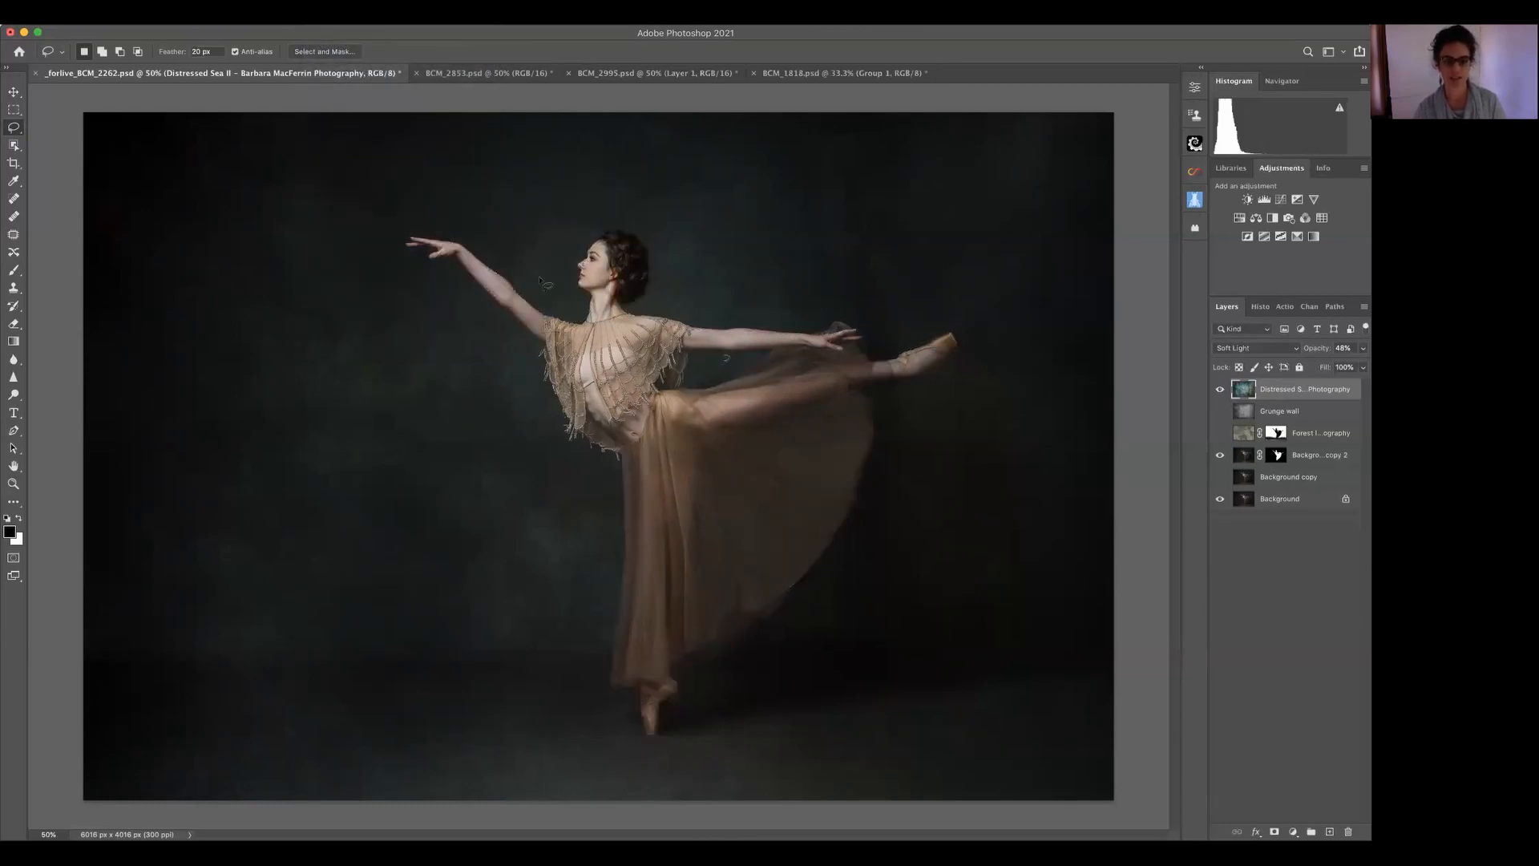
- Raise the Distressed Sea II layer's opacity to 100% and compare the image with and without the texture
{"action": "left_click", "coordinate": [1220, 391]}
{"action": "left_click", "coordinate": [1220, 390]}
{"action": "left_click", "coordinate": [1363, 348]}
{"action": "left_click_drag", "start_coordinate": [1331, 364], "coordinate": [1361, 365]}
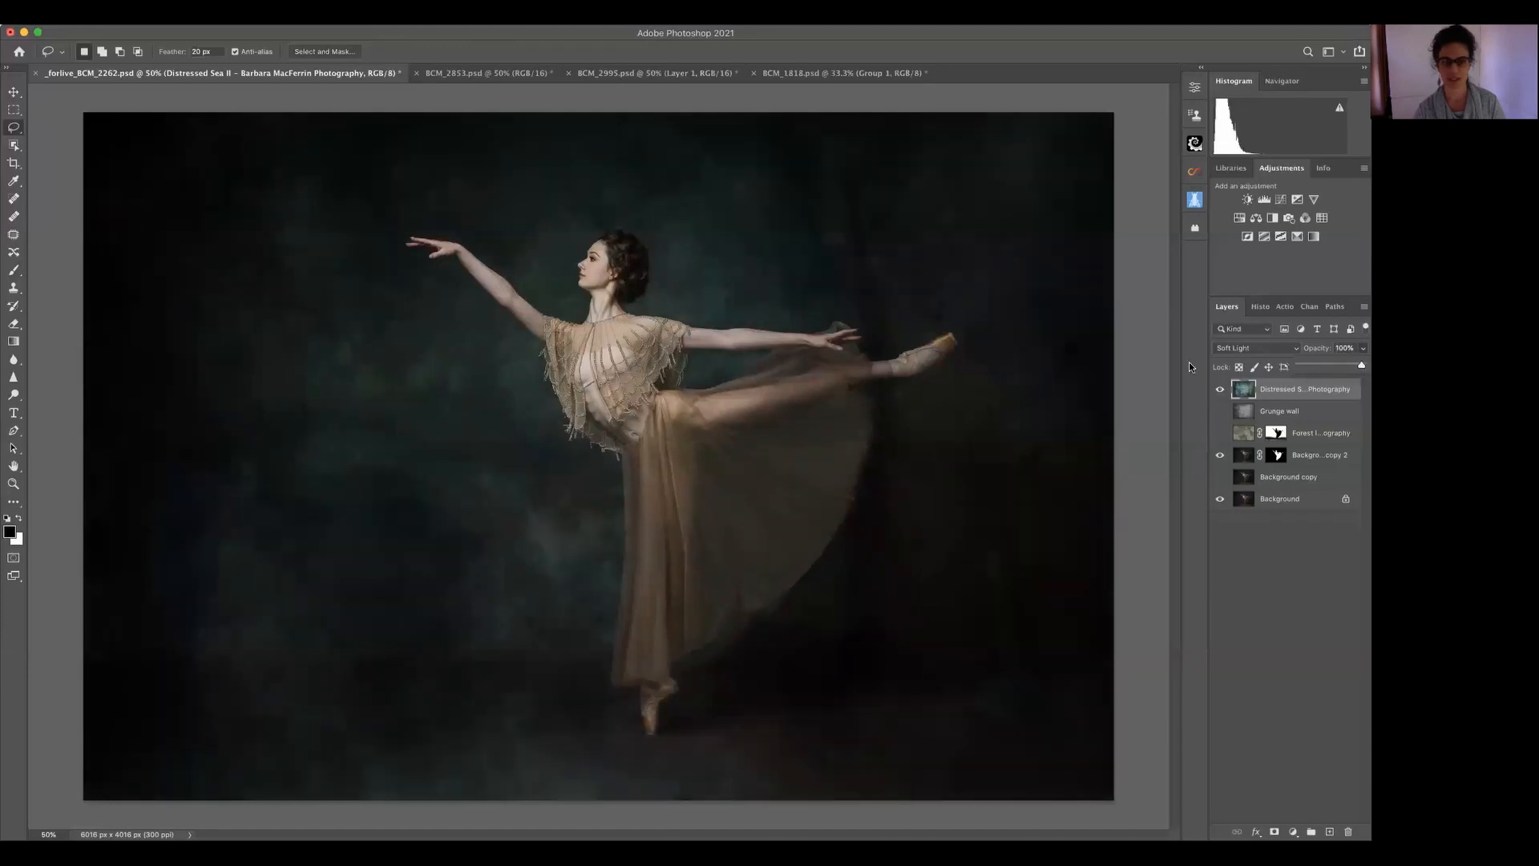
{"action": "left_click", "coordinate": [1220, 390]}
{"action": "left_click", "coordinate": [1220, 389]}
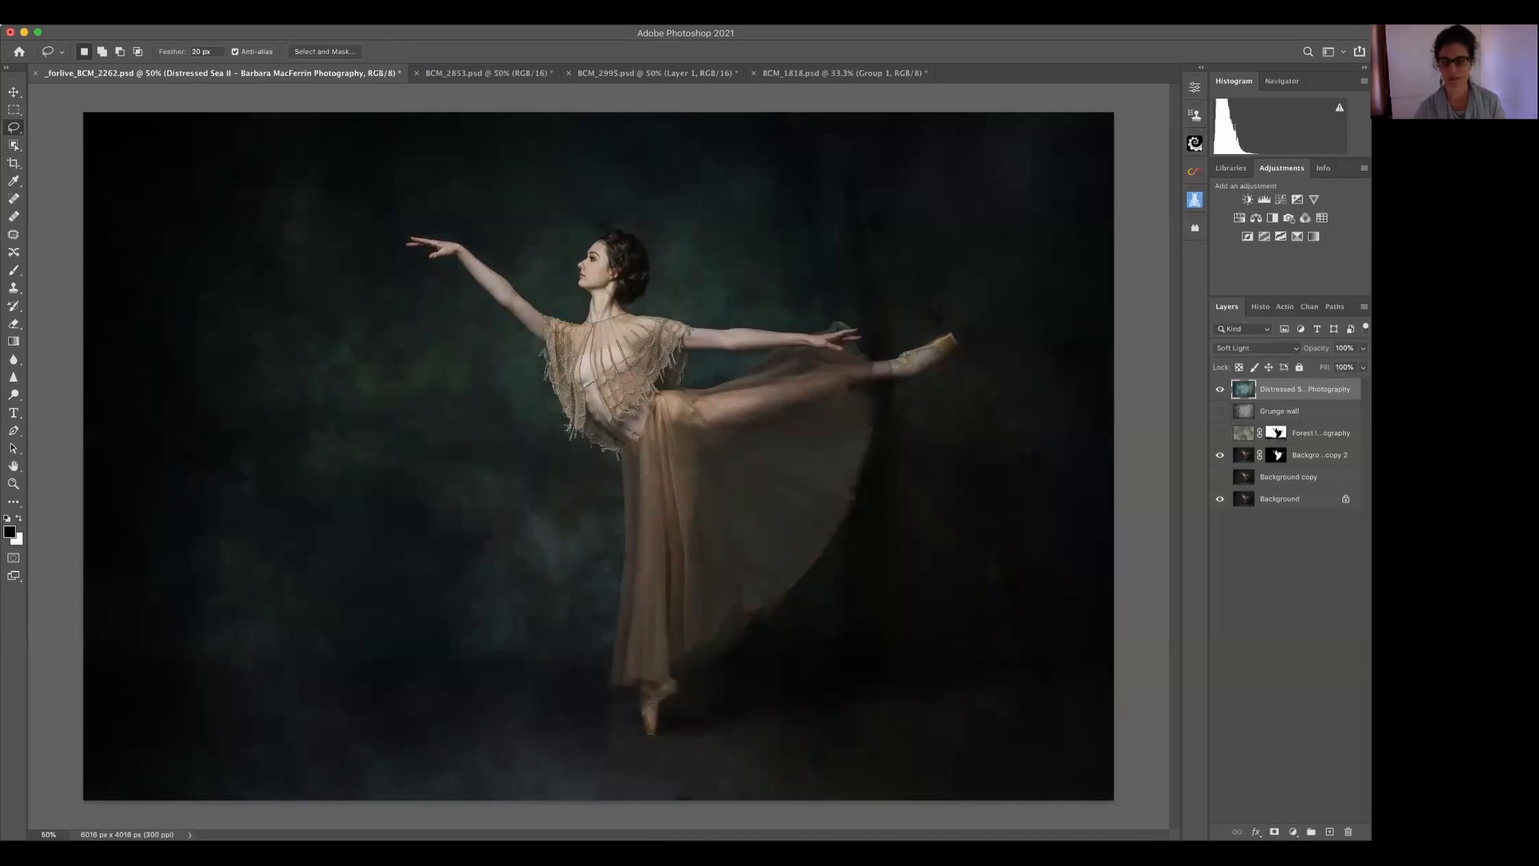
- Try lower opacities for the Distressed Sea II layer and settle on 61%
{"action": "left_click", "coordinate": [1363, 348]}
{"action": "left_click_drag", "start_coordinate": [1363, 367], "coordinate": [1330, 368]}
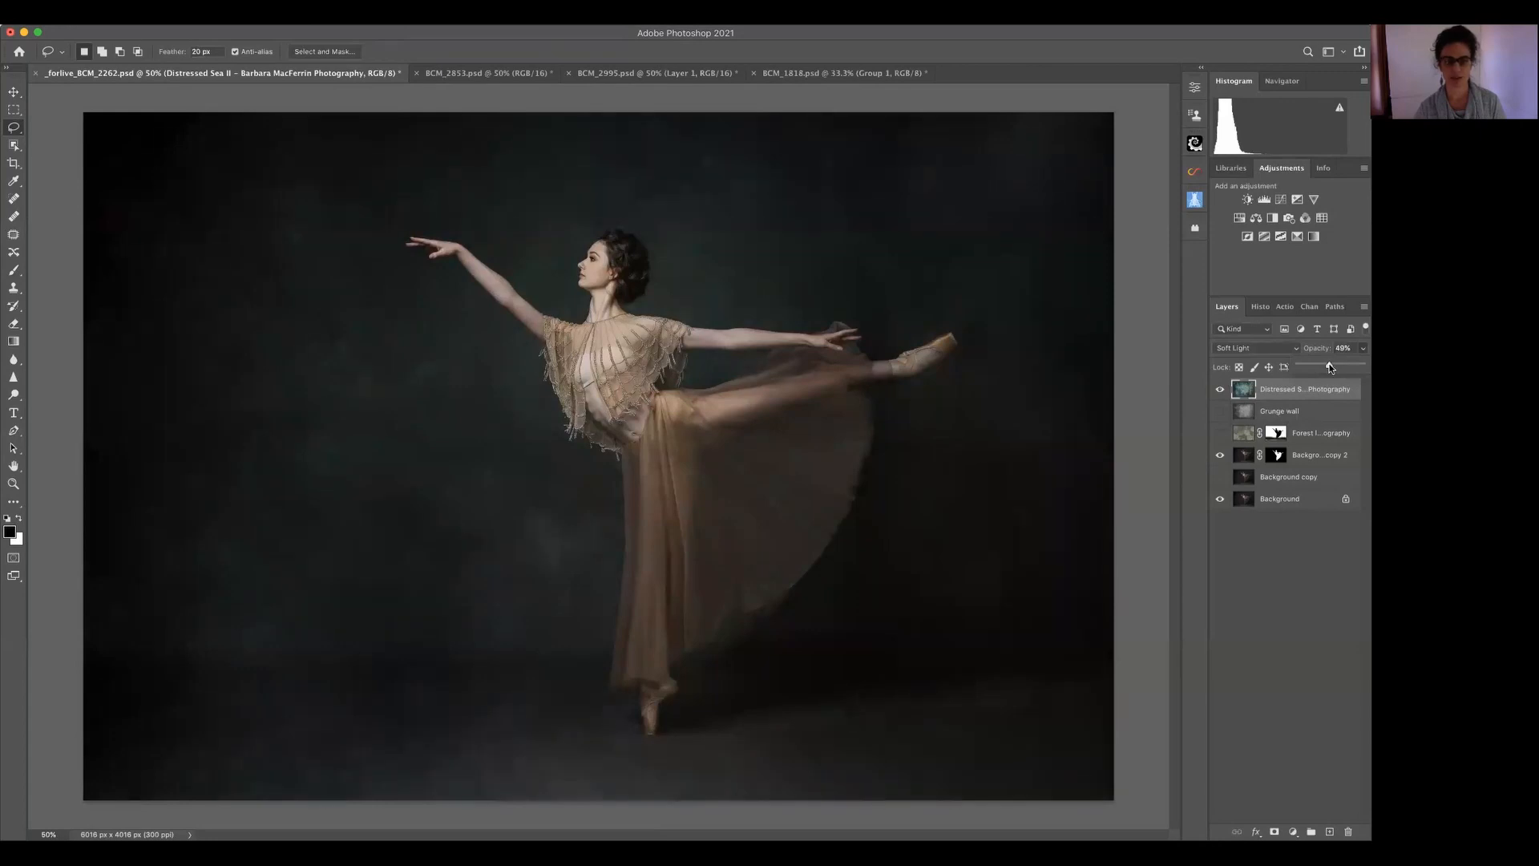
{"action": "left_click_drag", "start_coordinate": [1328, 367], "coordinate": [1326, 366]}
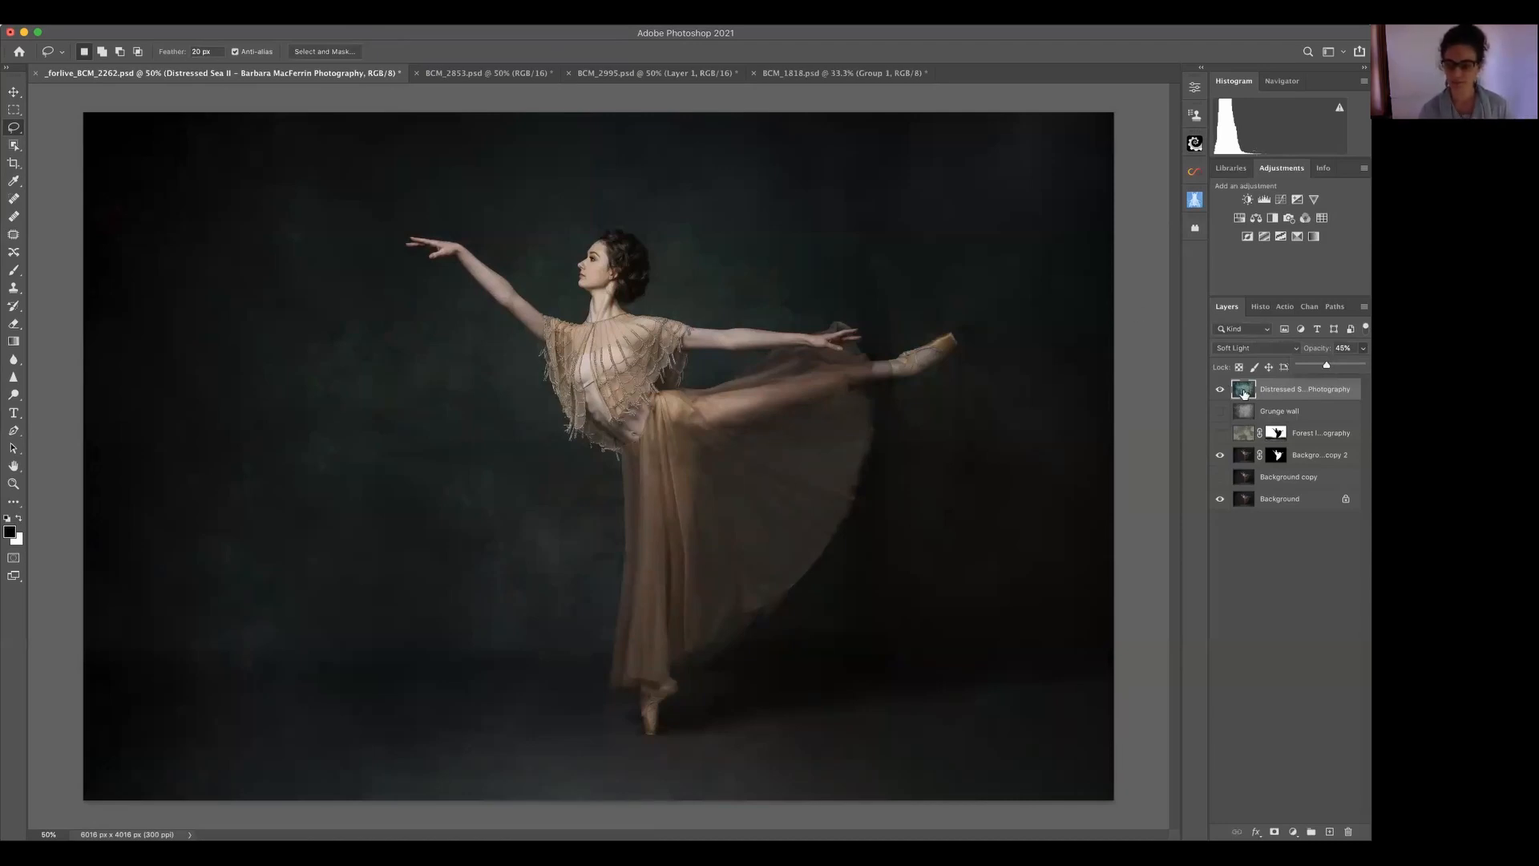
{"action": "left_click_drag", "start_coordinate": [1326, 368], "coordinate": [1336, 369]}
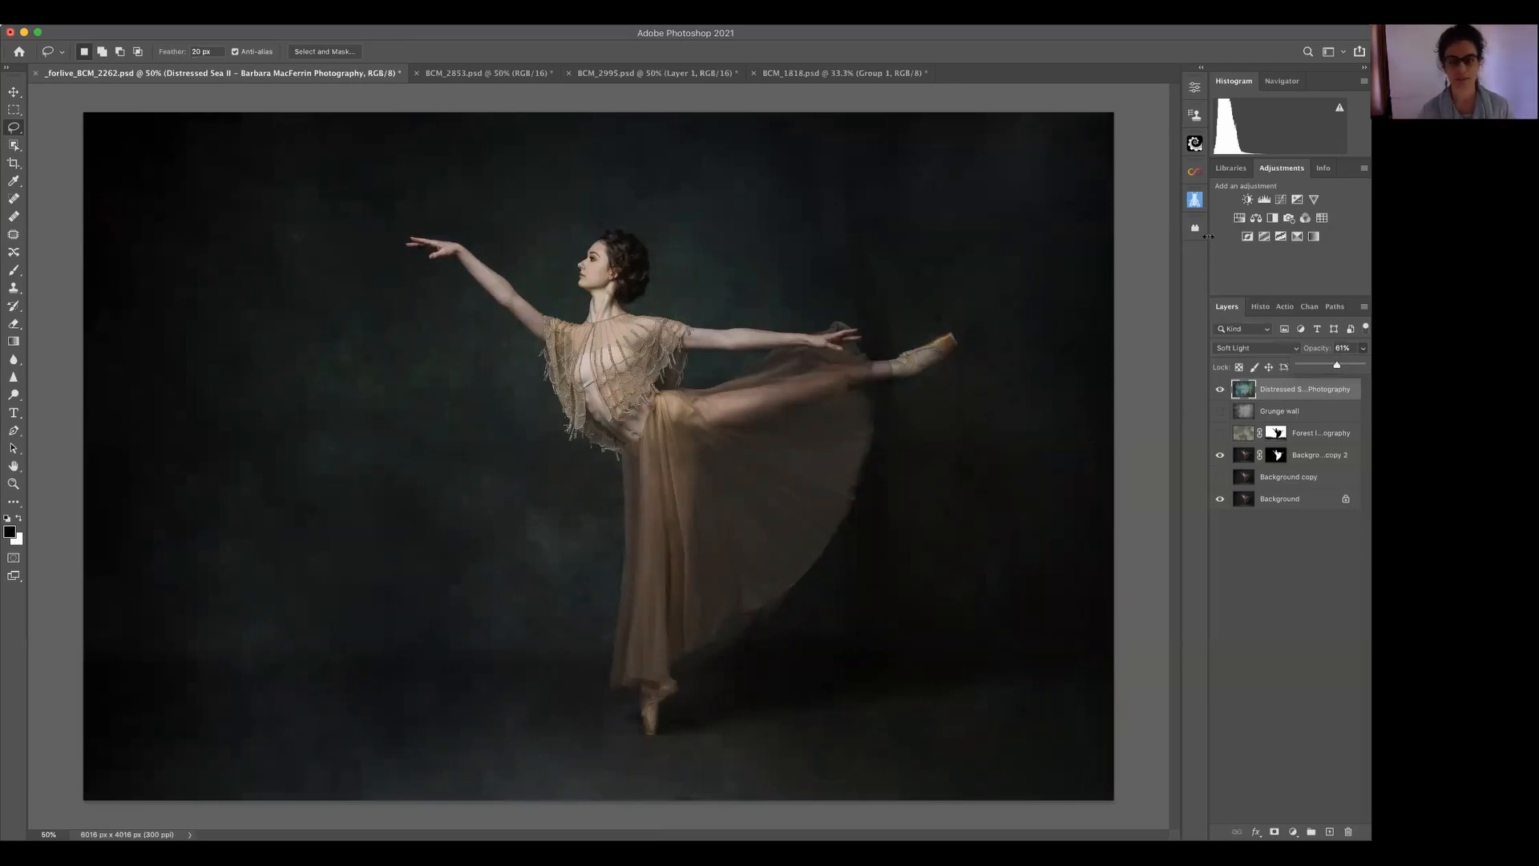
- Add a Hue/Saturation adjustment clipped to the Distressed Sea II layer and reduce its saturation to -100
{"action": "left_click", "coordinate": [1238, 217]}
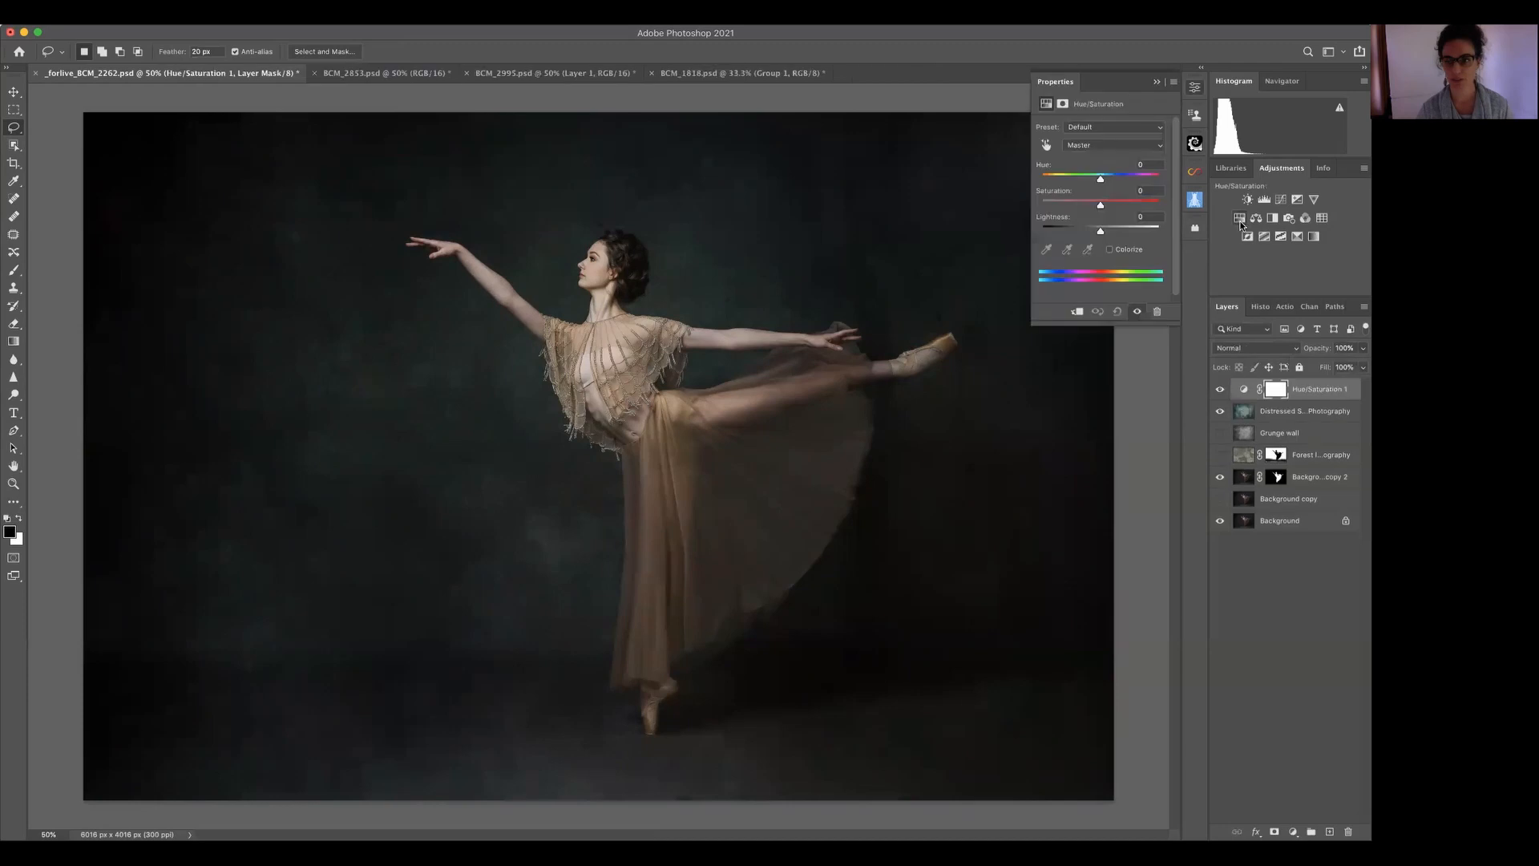
{"action": "left_click", "coordinate": [1077, 312]}
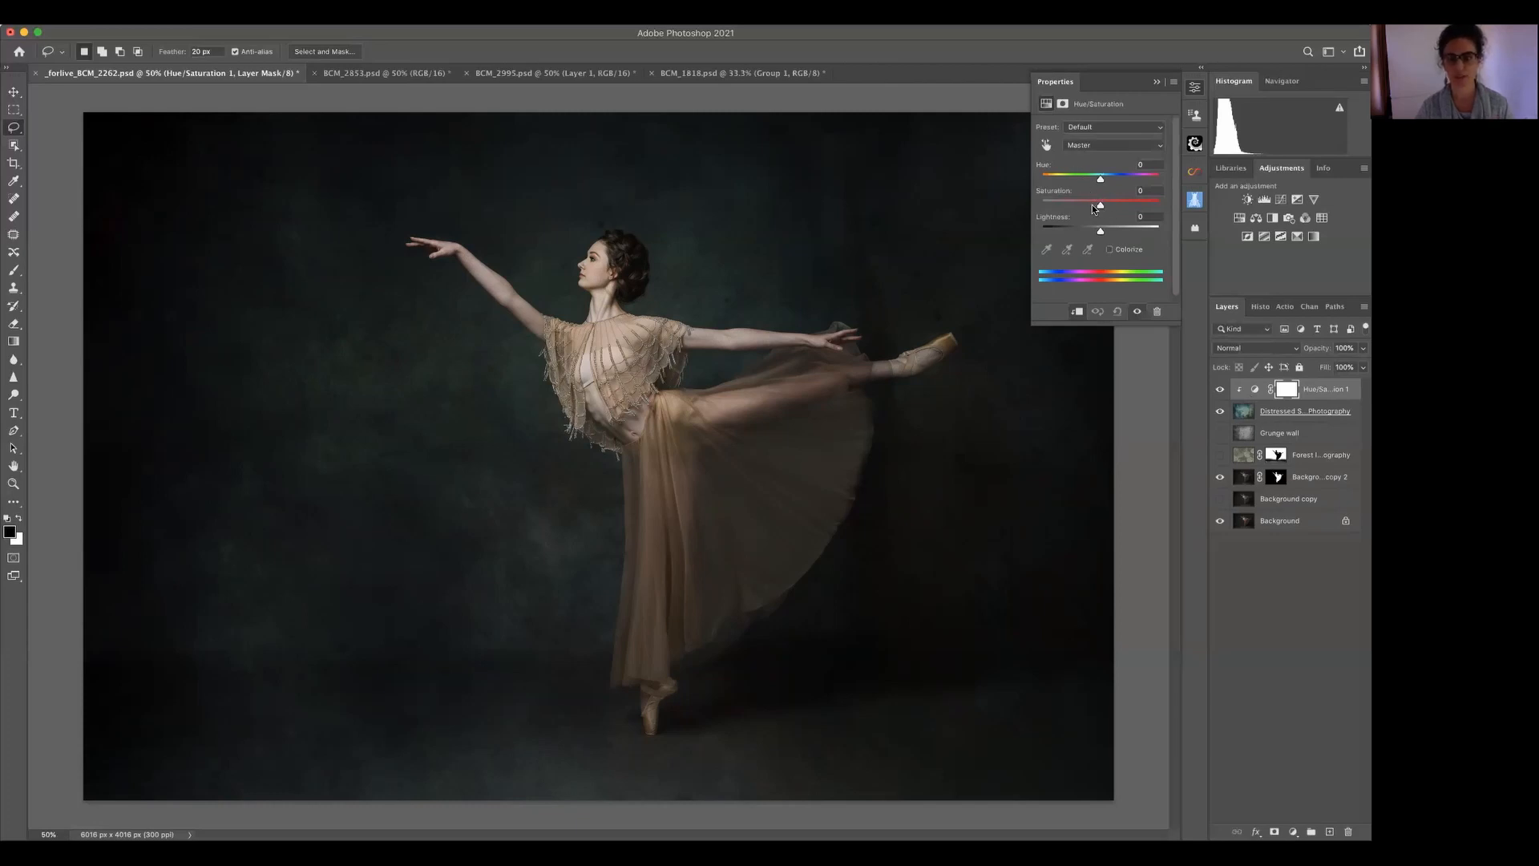
{"action": "left_click_drag", "start_coordinate": [1091, 205], "coordinate": [1076, 205]}
{"action": "left_click_drag", "start_coordinate": [1075, 206], "coordinate": [1039, 201]}
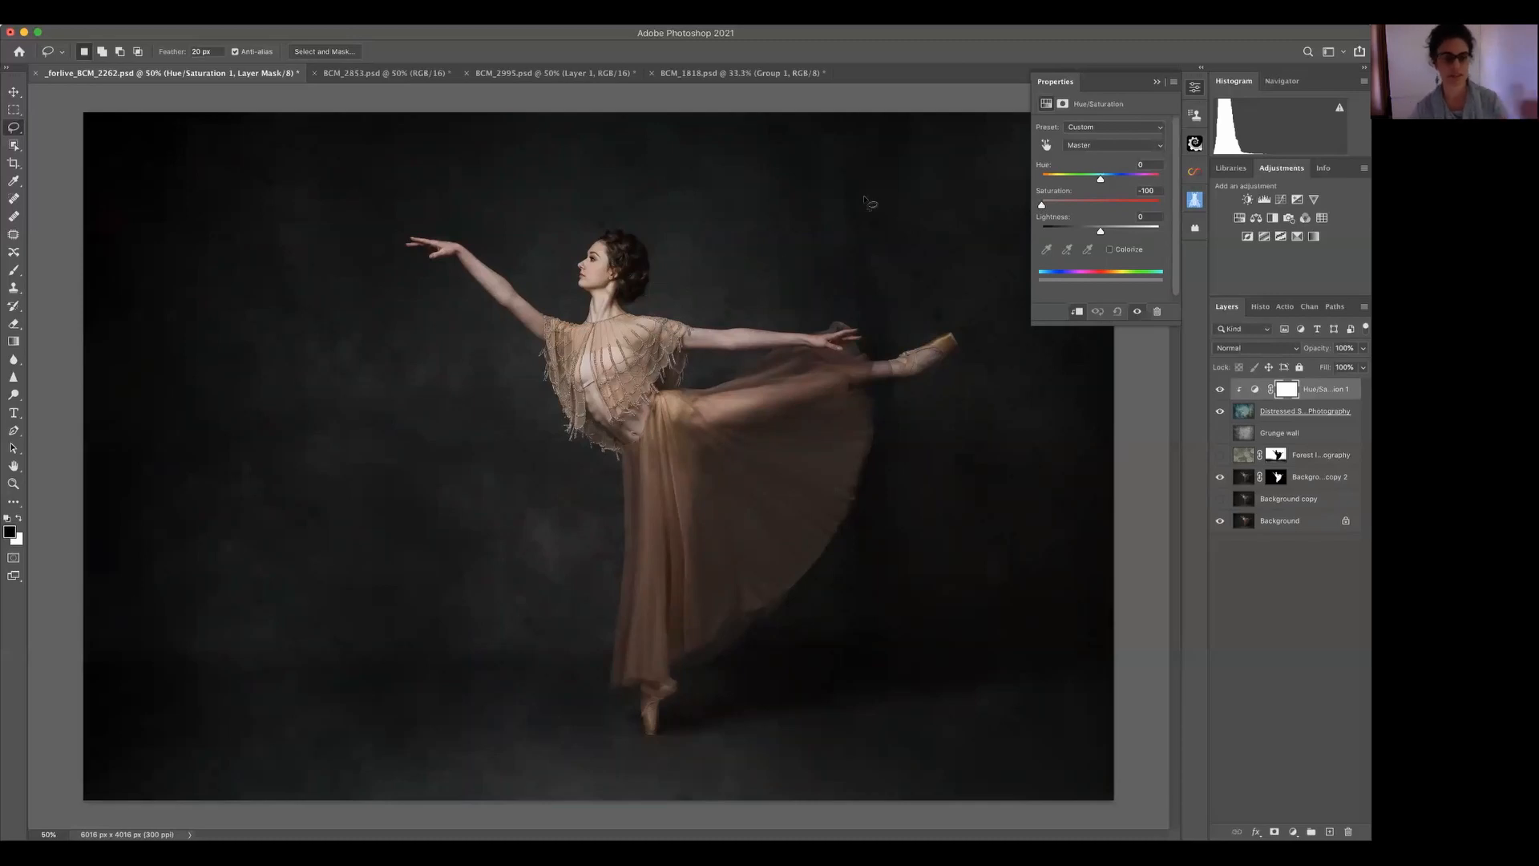
- Try different hues in the clipped Hue/Saturation adjustment, ending with a slight negative hue shift and saturation of about -35
{"action": "left_click_drag", "start_coordinate": [1042, 205], "coordinate": [1172, 177]}
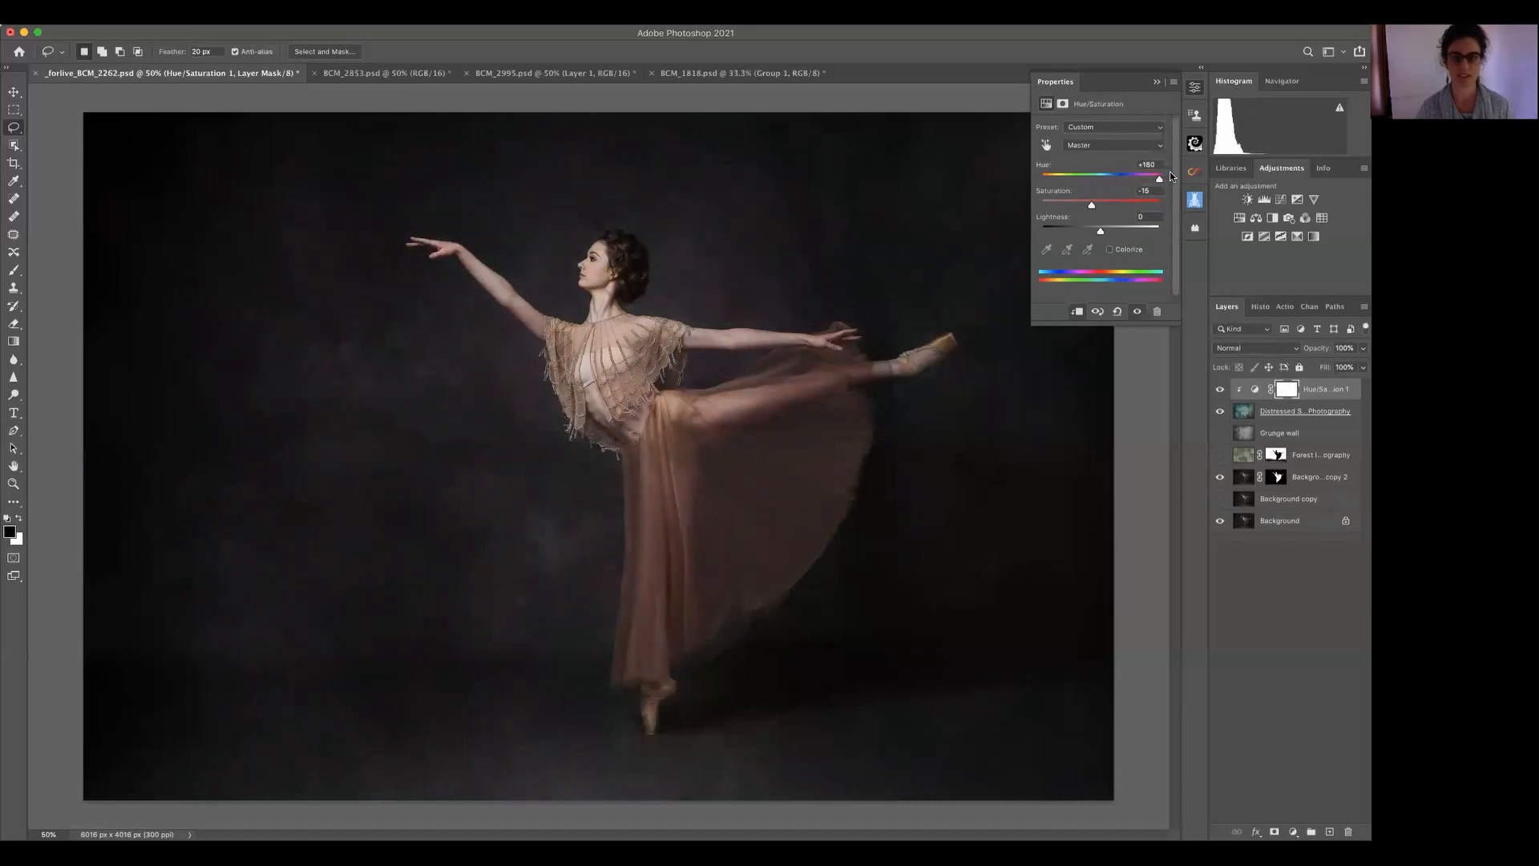
{"action": "left_click_drag", "start_coordinate": [1092, 203], "coordinate": [1078, 206]}
{"action": "left_click_drag", "start_coordinate": [1157, 177], "coordinate": [1091, 180]}
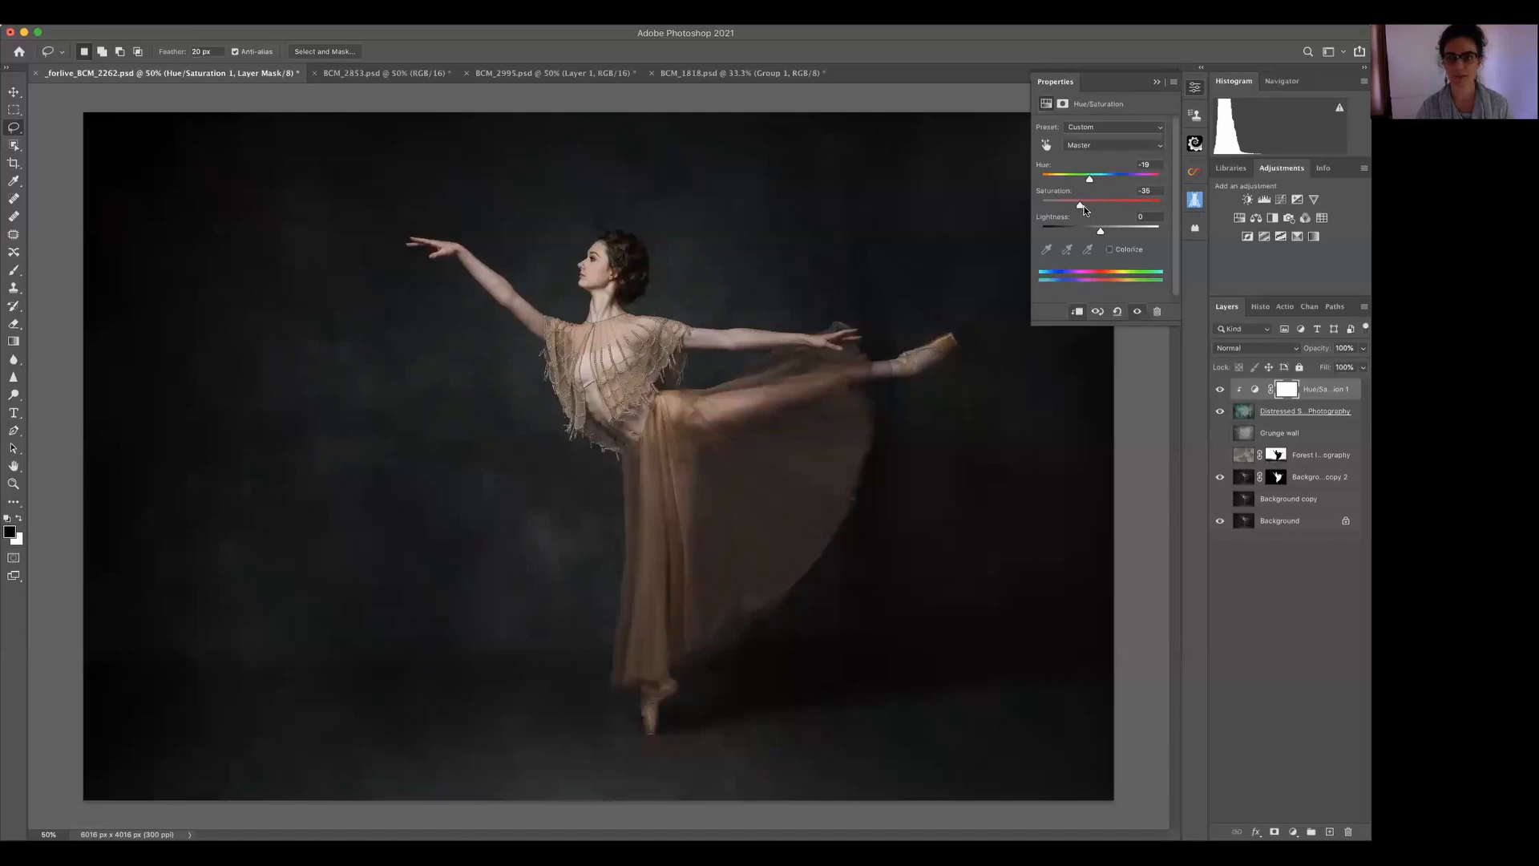
{"action": "left_click", "coordinate": [1157, 82]}
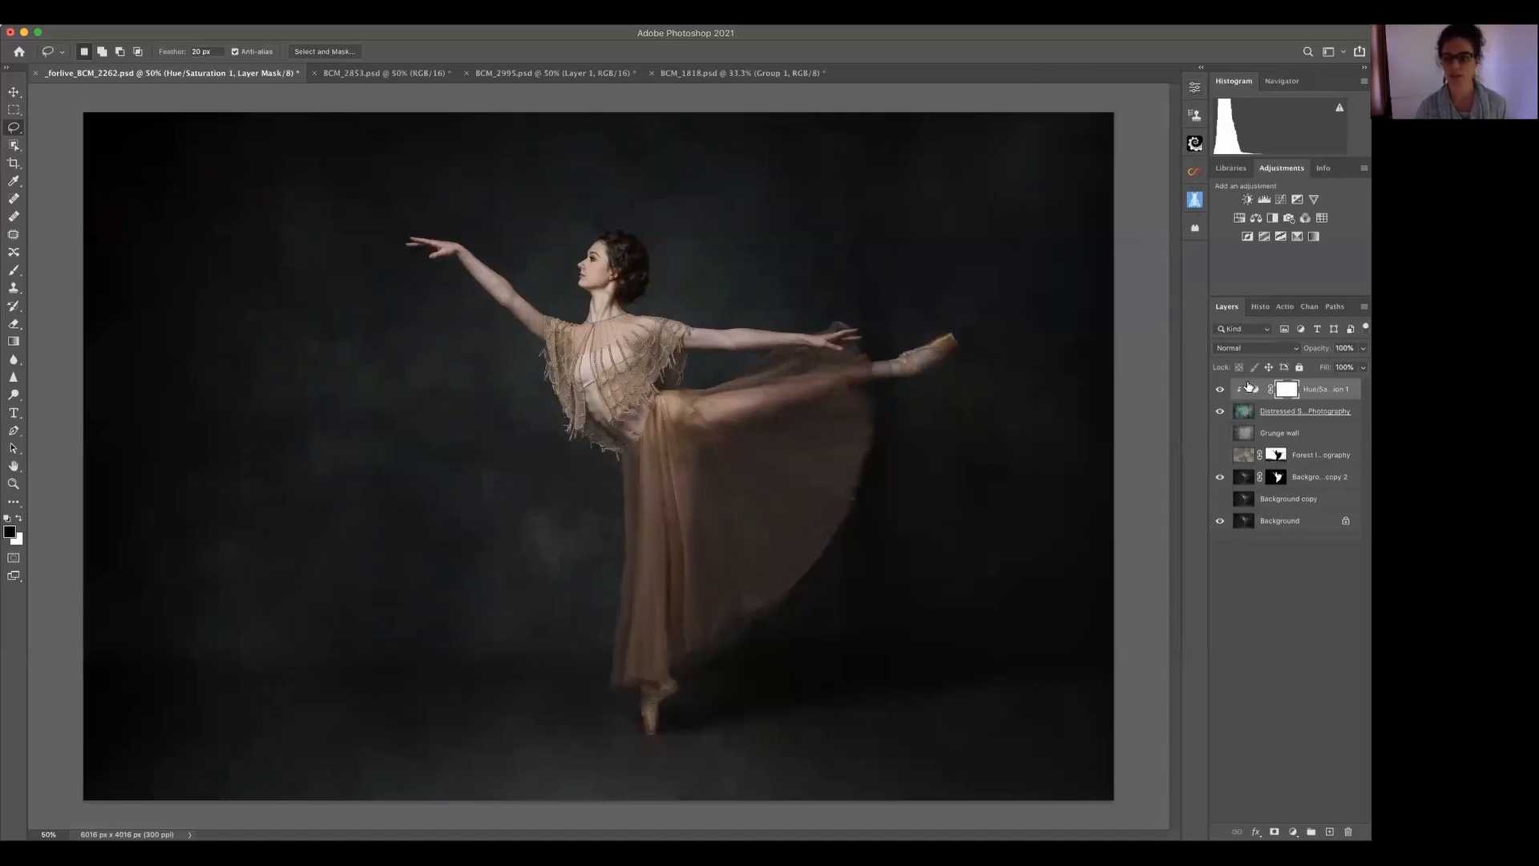
- Hide the clipped Hue/Saturation layer to compare the color, and delete that adjustment layer
{"action": "left_click", "coordinate": [1220, 389]}
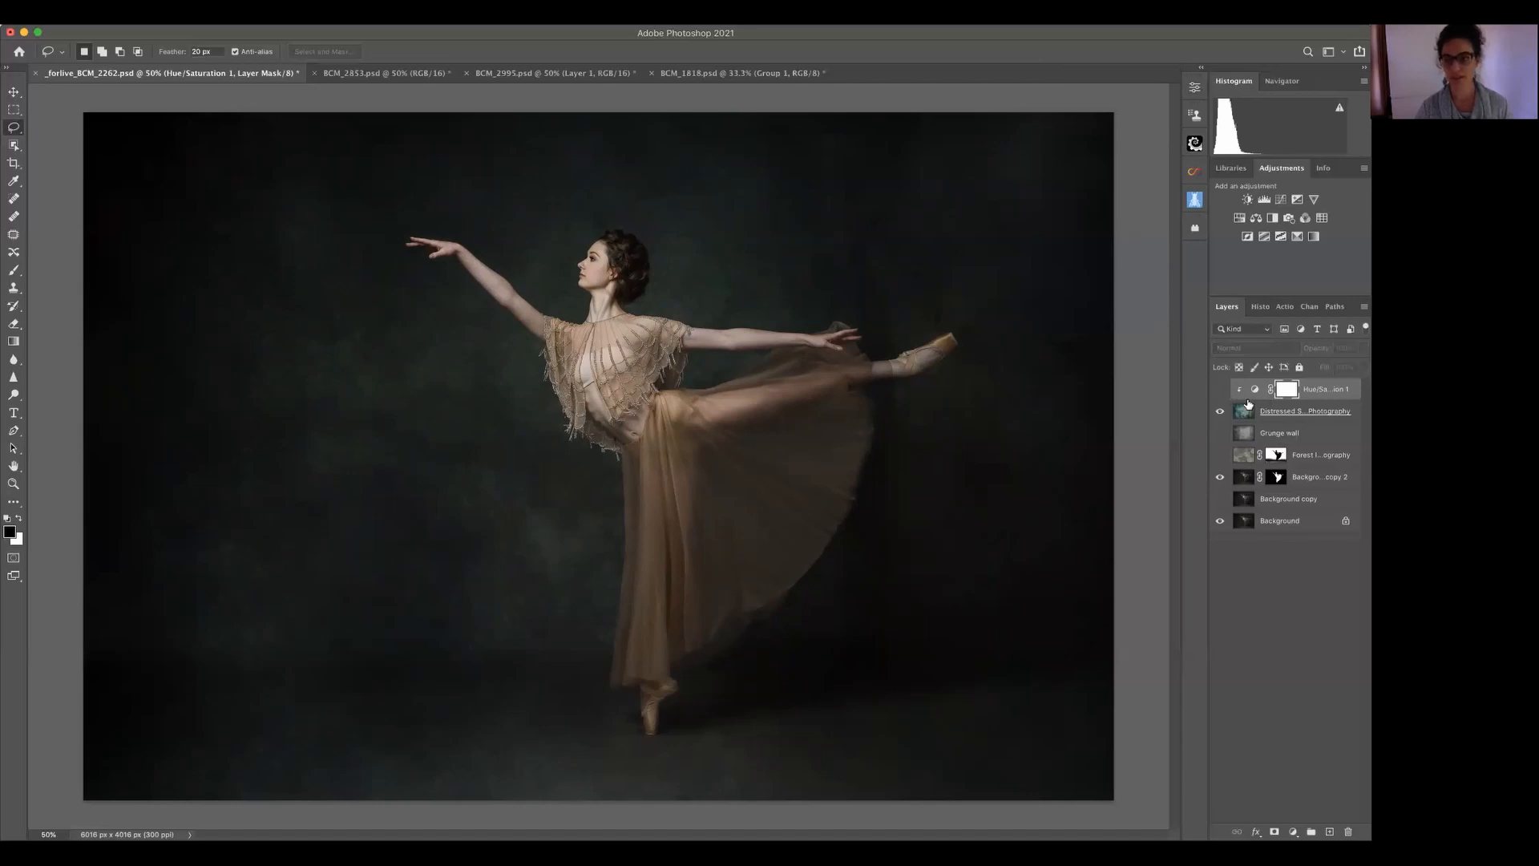
{"action": "left_click", "coordinate": [1244, 412]}
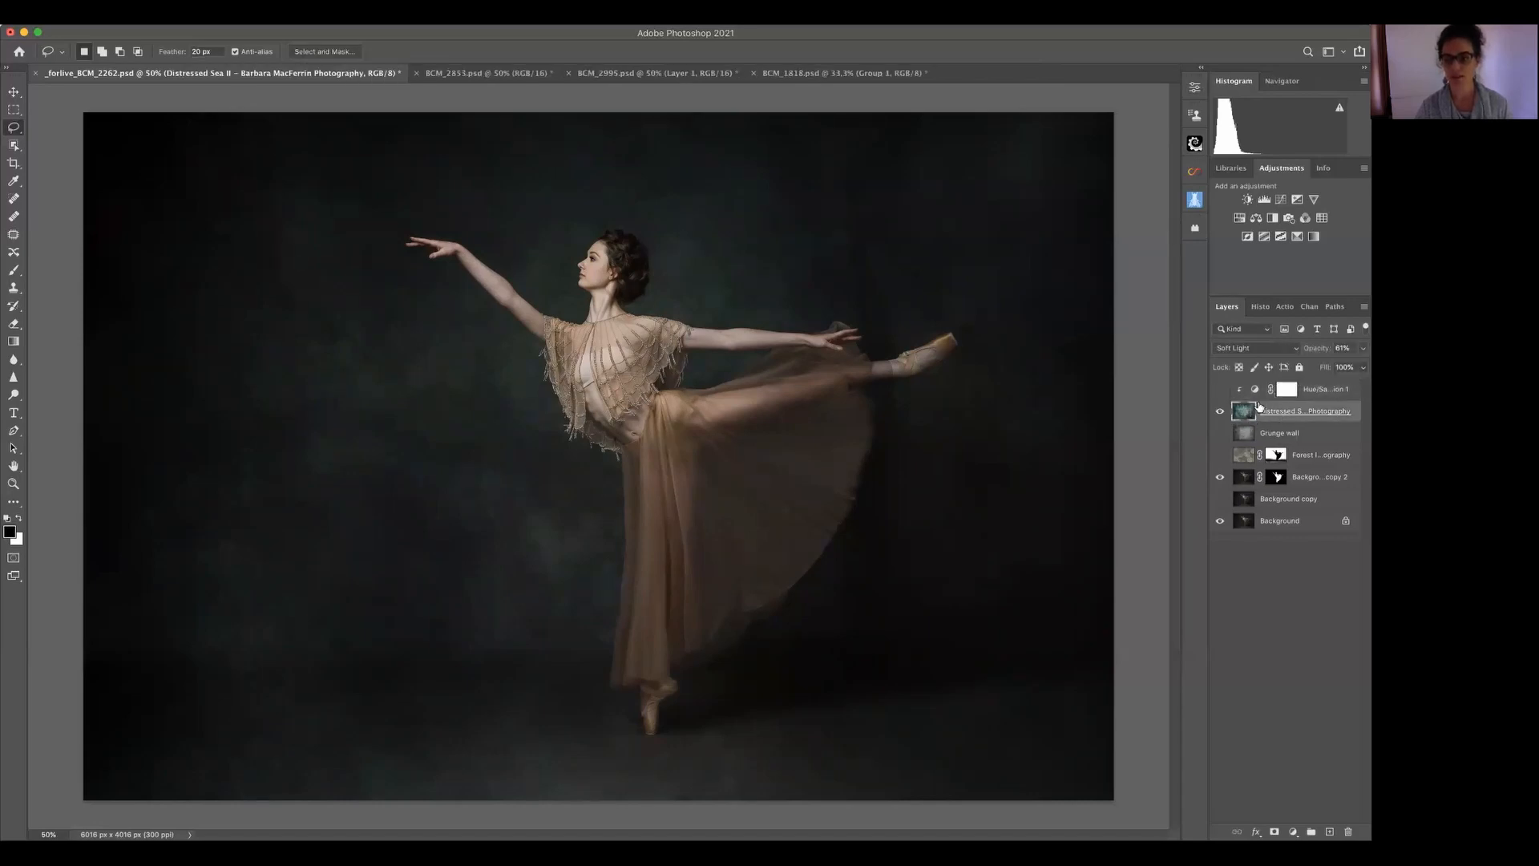
{"action": "left_click_drag", "start_coordinate": [1352, 385], "coordinate": [1347, 831]}
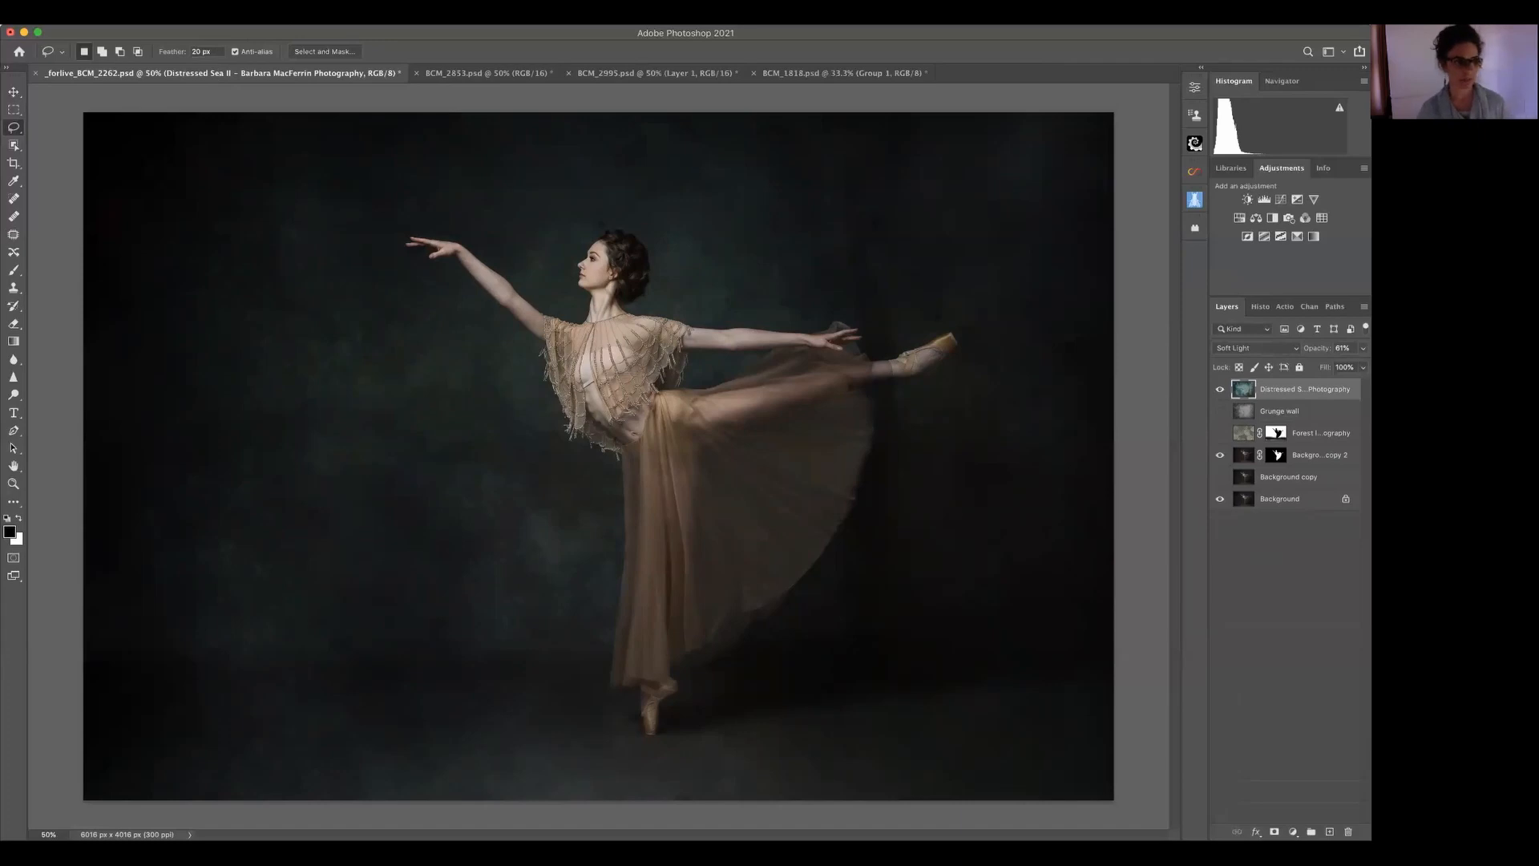
- Apply a Hue/Saturation adjustment with saturation -100 directly to the Distressed Sea II layer's pixels
{"action": "left_click", "coordinate": [172, 11]}
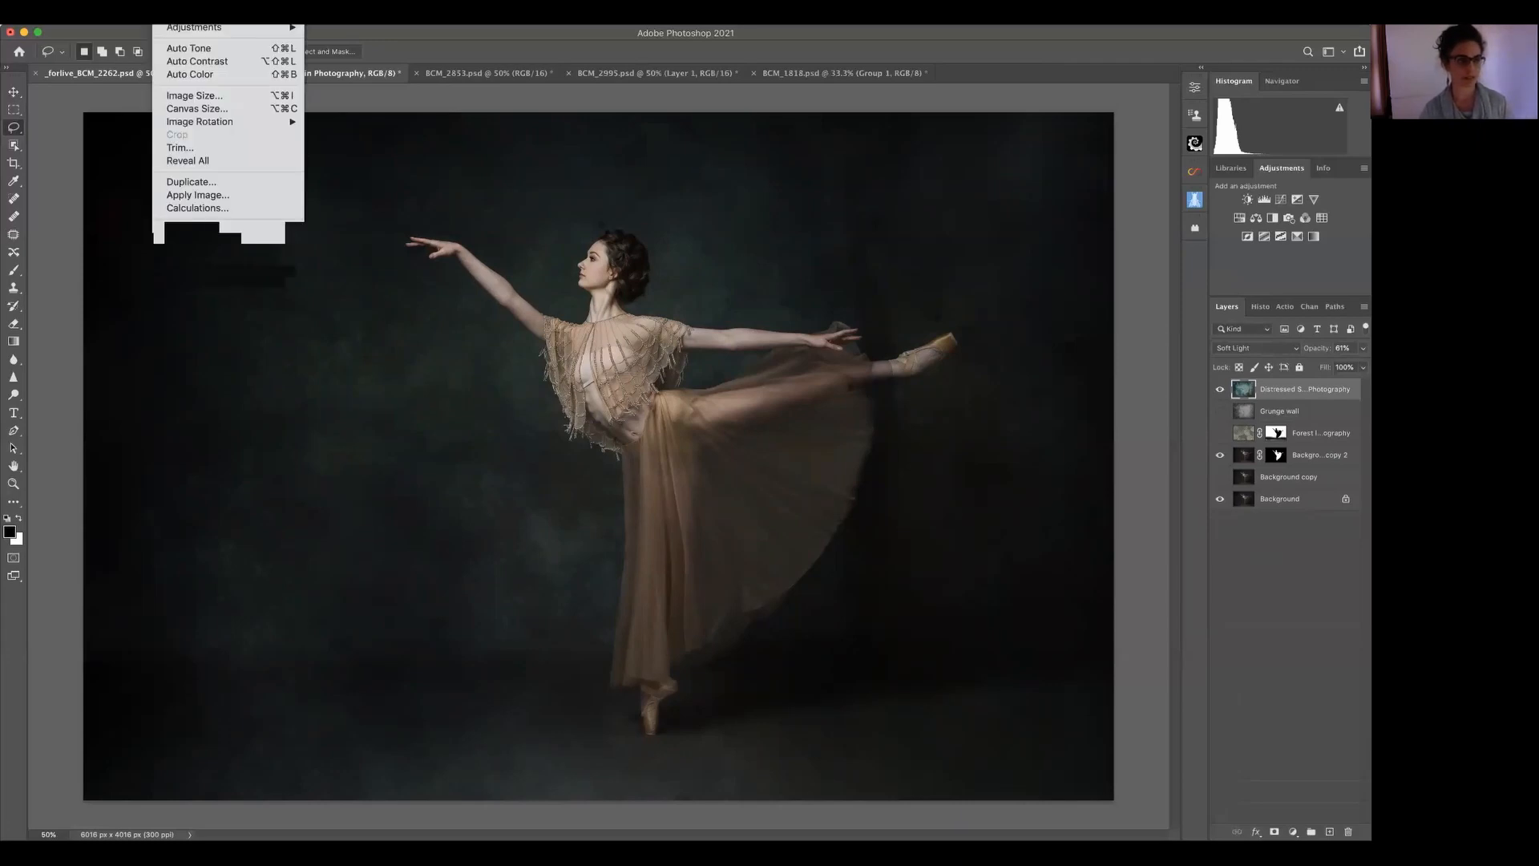
{"action": "mouse_move", "coordinate": [173, 30]}
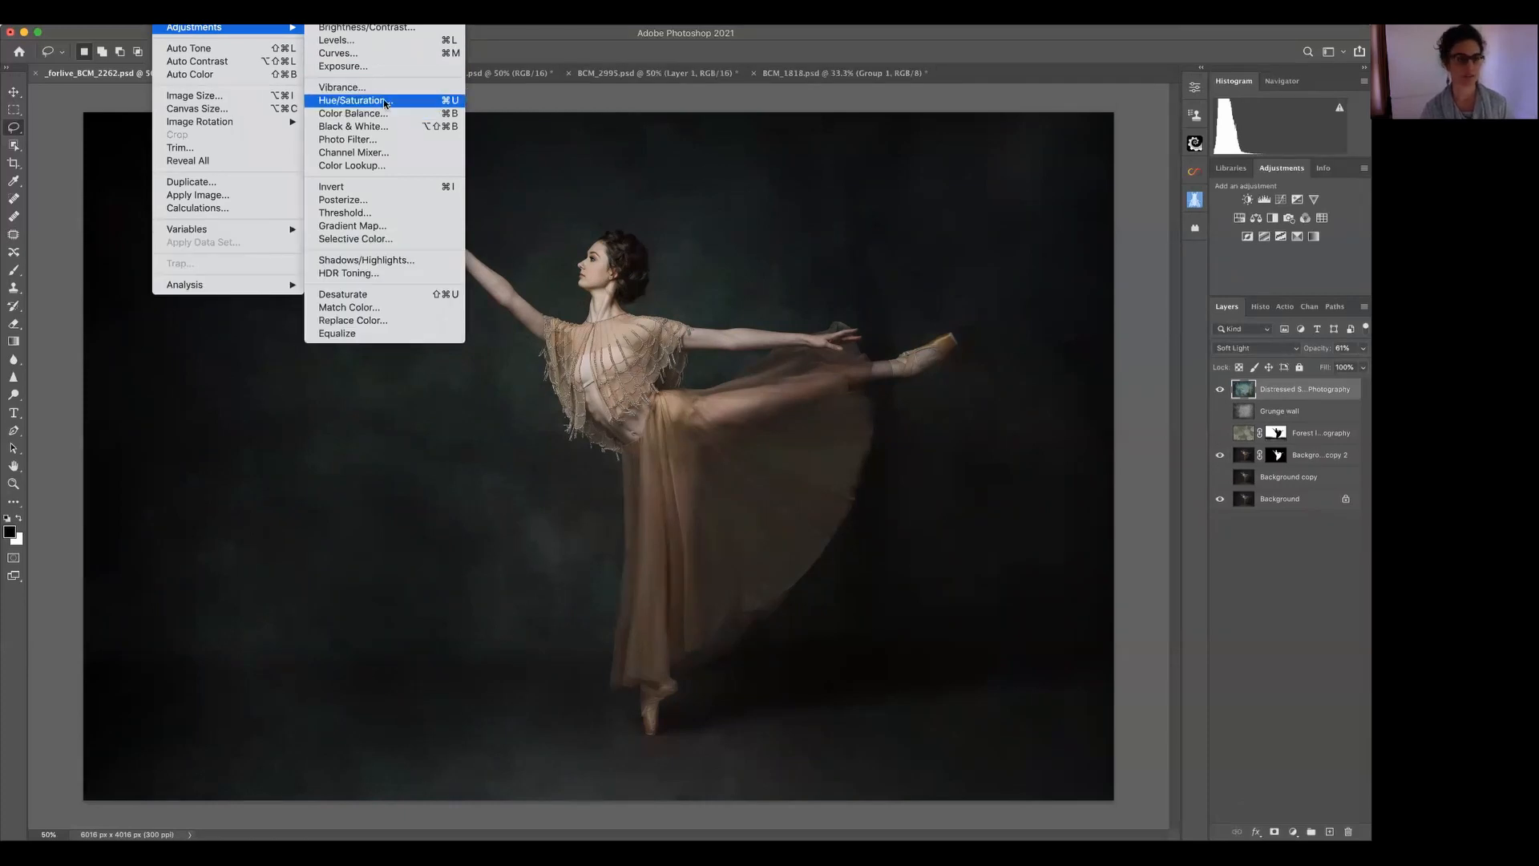
{"action": "left_click", "coordinate": [396, 102]}
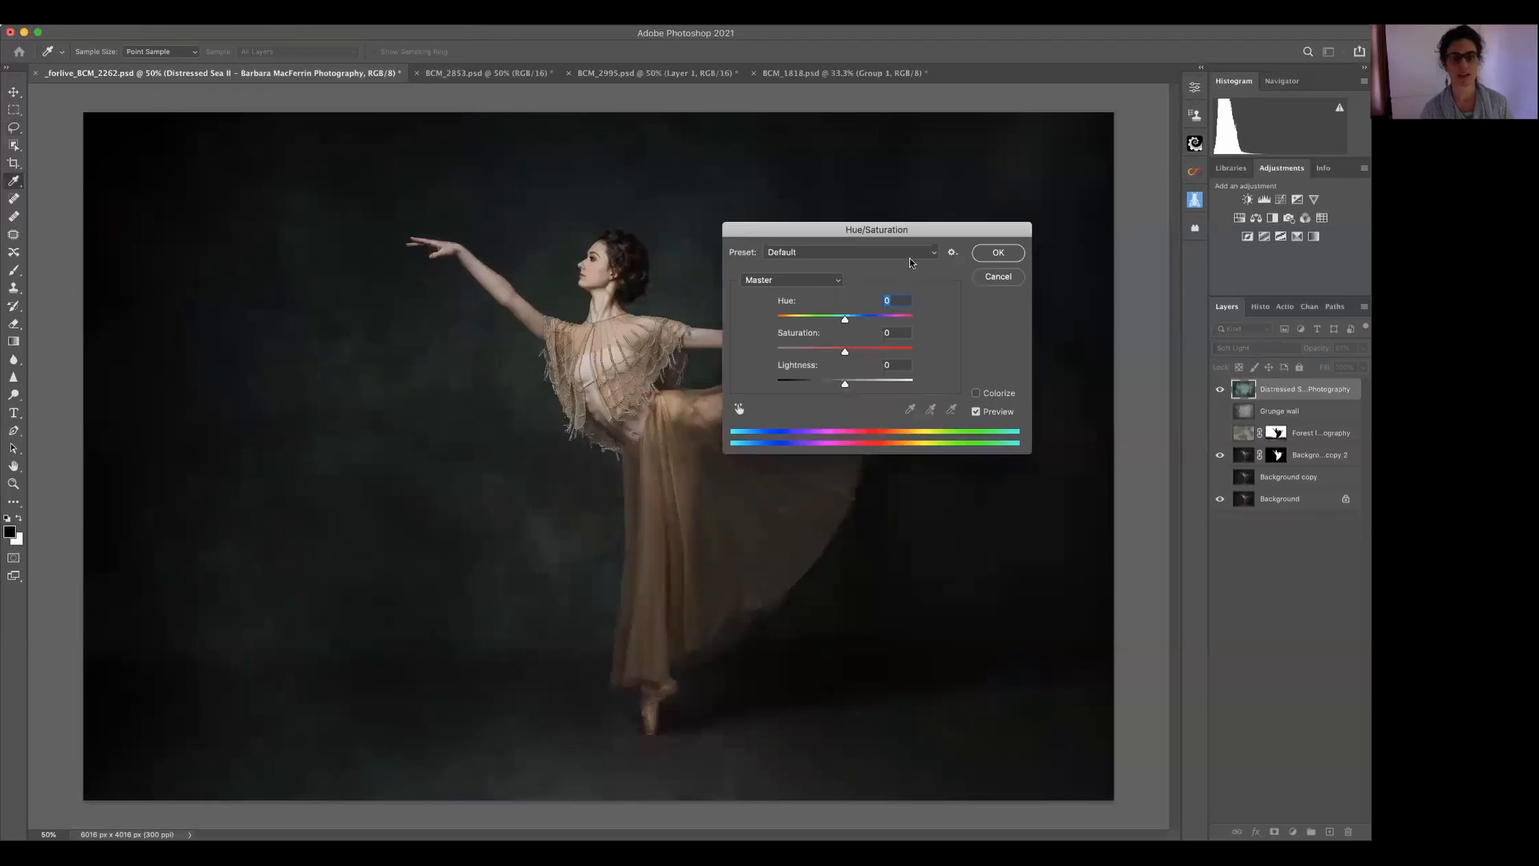
{"action": "left_click_drag", "start_coordinate": [1007, 220], "coordinate": [1217, 174]}
{"action": "left_click_drag", "start_coordinate": [1055, 306], "coordinate": [969, 309]}
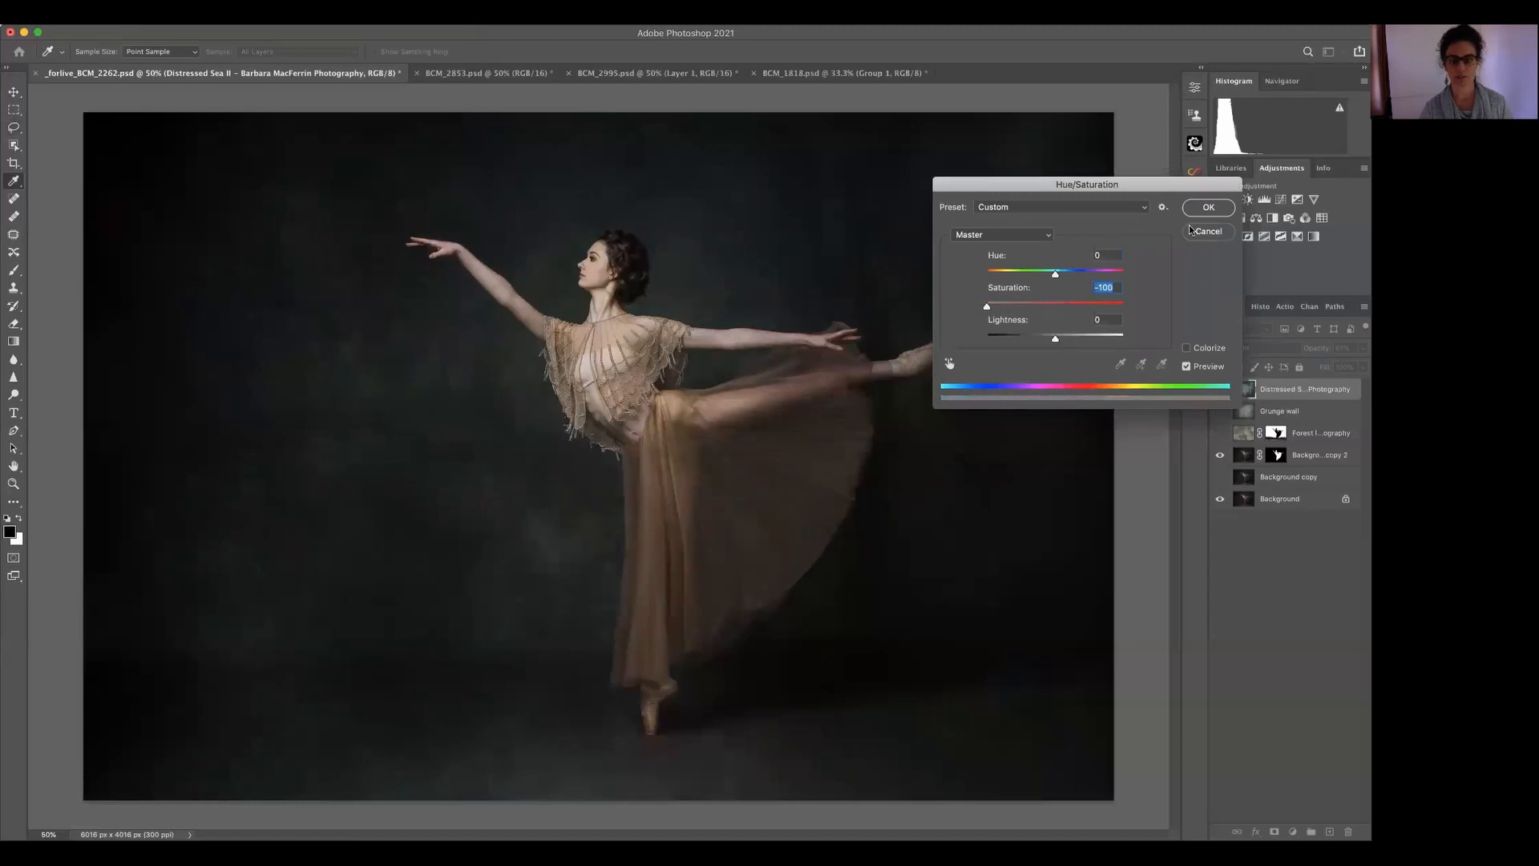
{"action": "left_click", "coordinate": [1209, 207]}
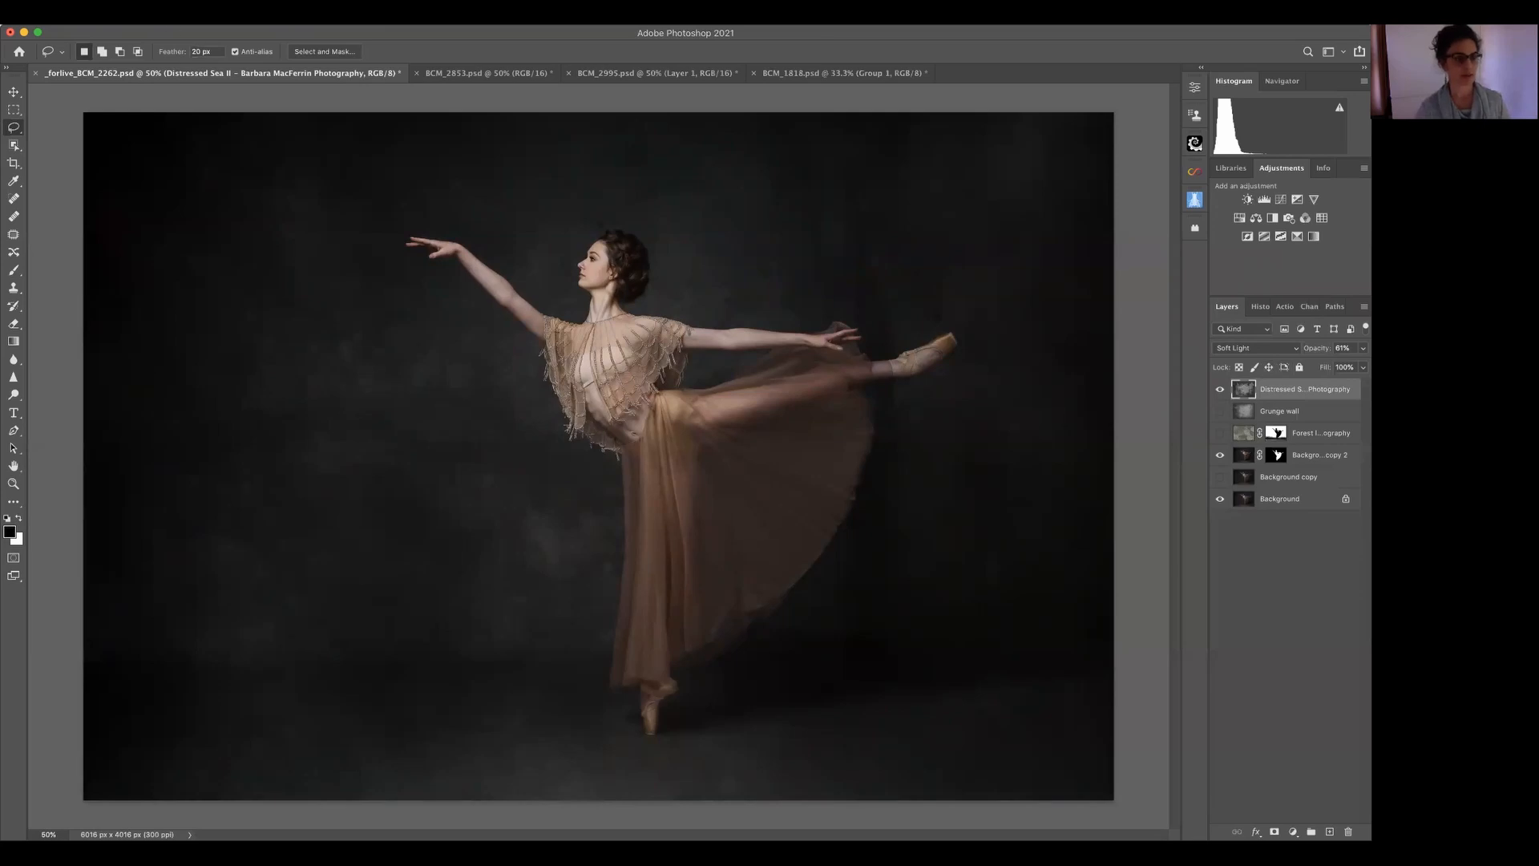
- Apply a second direct Hue/Saturation adjustment to the Distressed Sea II layer with saturation +20
{"action": "left_click", "coordinate": [169, 6]}
{"action": "mouse_move", "coordinate": [191, 31]}
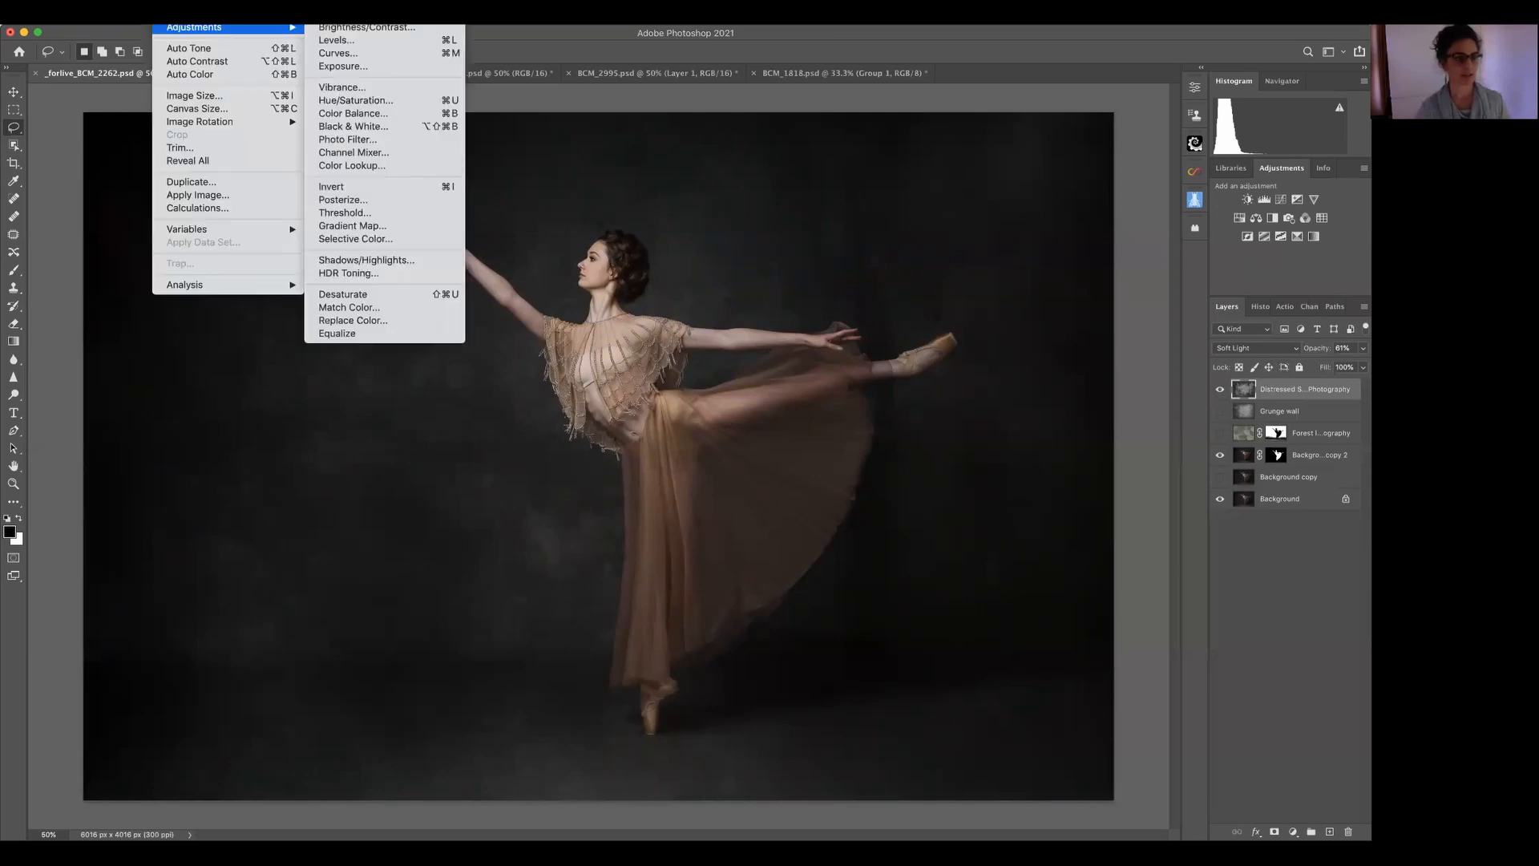
{"action": "left_click", "coordinate": [352, 100]}
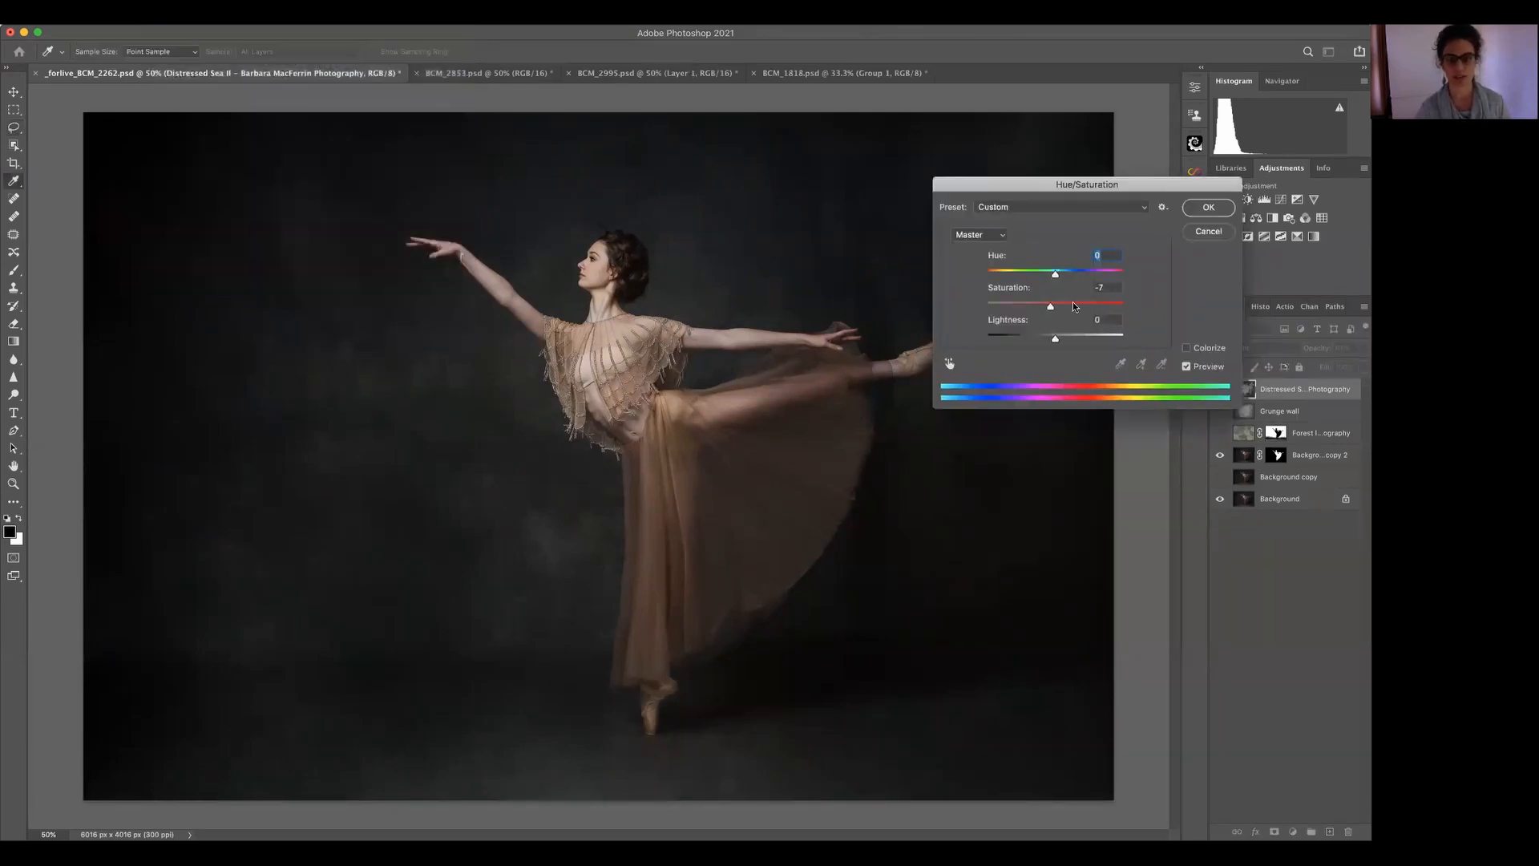
{"action": "mouse_move", "coordinate": [1081, 306]}
{"action": "left_mouse_down"}
{"action": "mouse_move", "coordinate": [1126, 310]}
{"action": "mouse_move", "coordinate": [1003, 302]}
{"action": "mouse_move", "coordinate": [1071, 309]}
{"action": "left_mouse_up"}
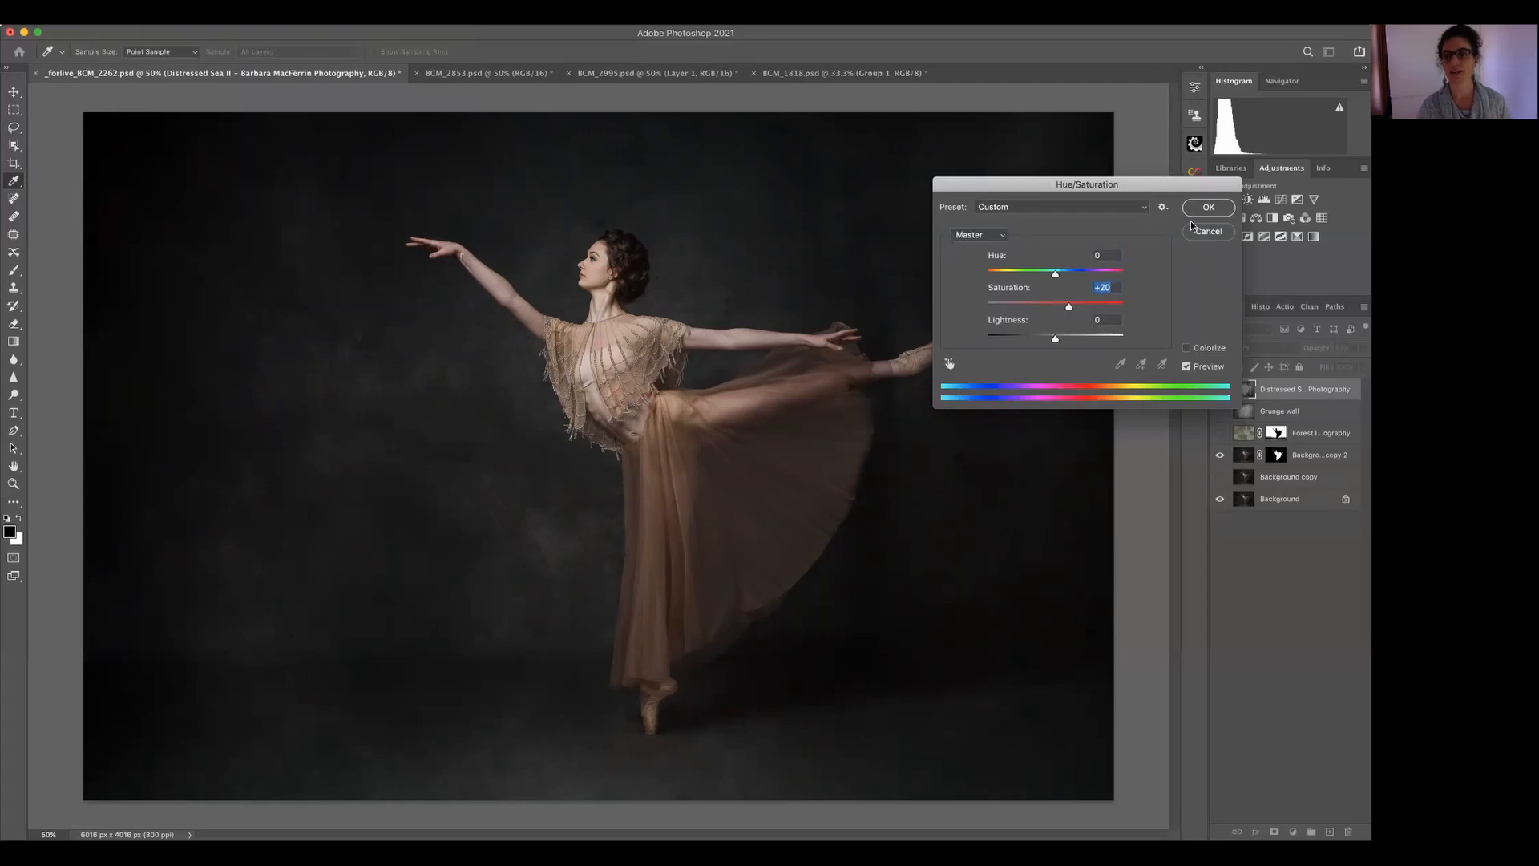
{"action": "left_click", "coordinate": [1209, 206]}
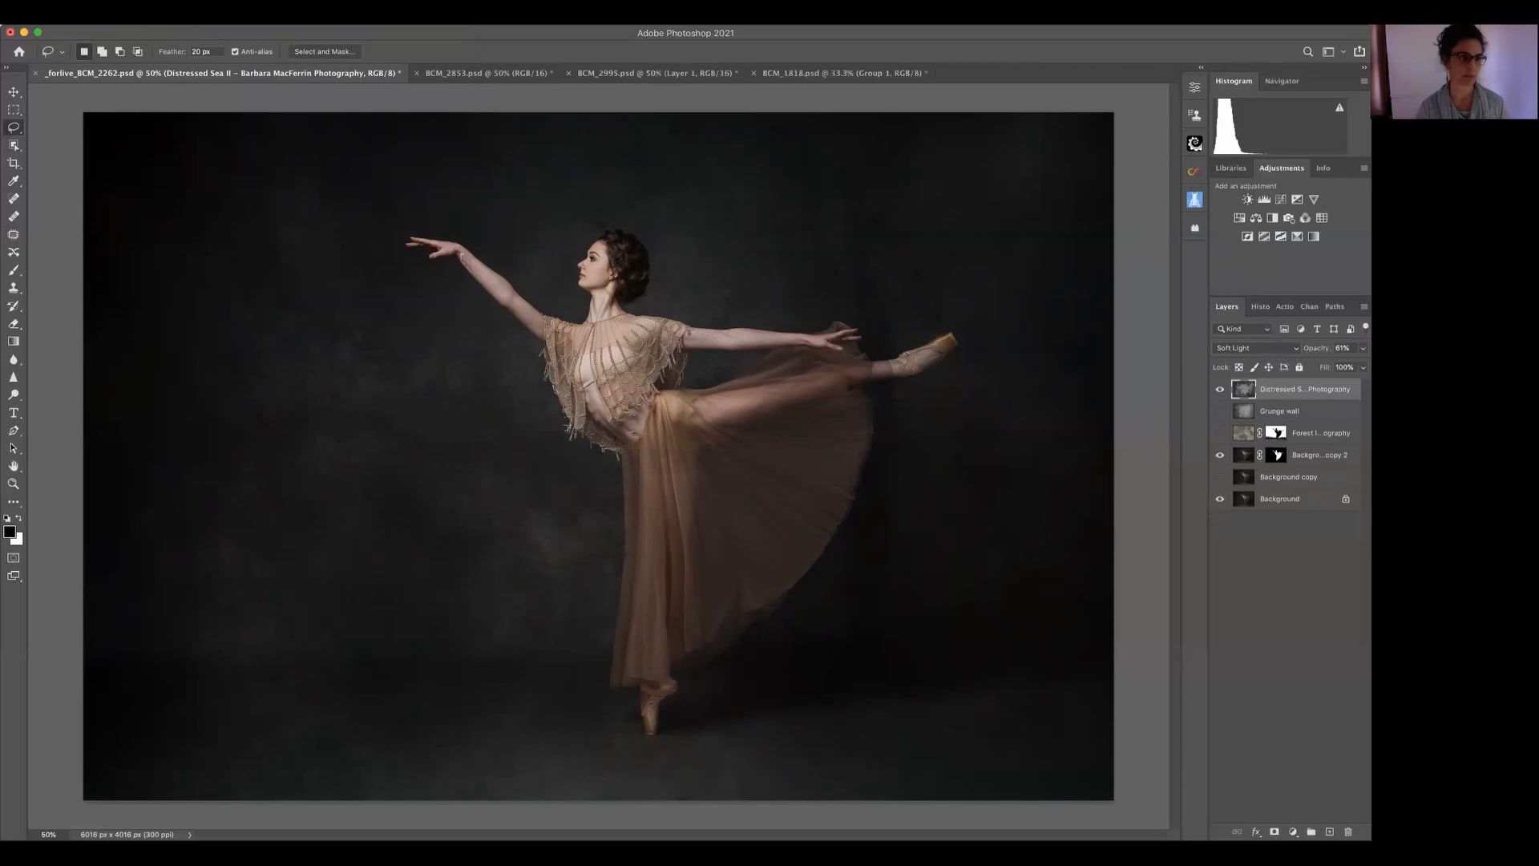
- Undo the direct Hue/Saturation adjustments made to the Distressed Sea II layer
{"action": "left_click", "coordinate": [133, 17]}
{"action": "left_click", "coordinate": [134, 16]}
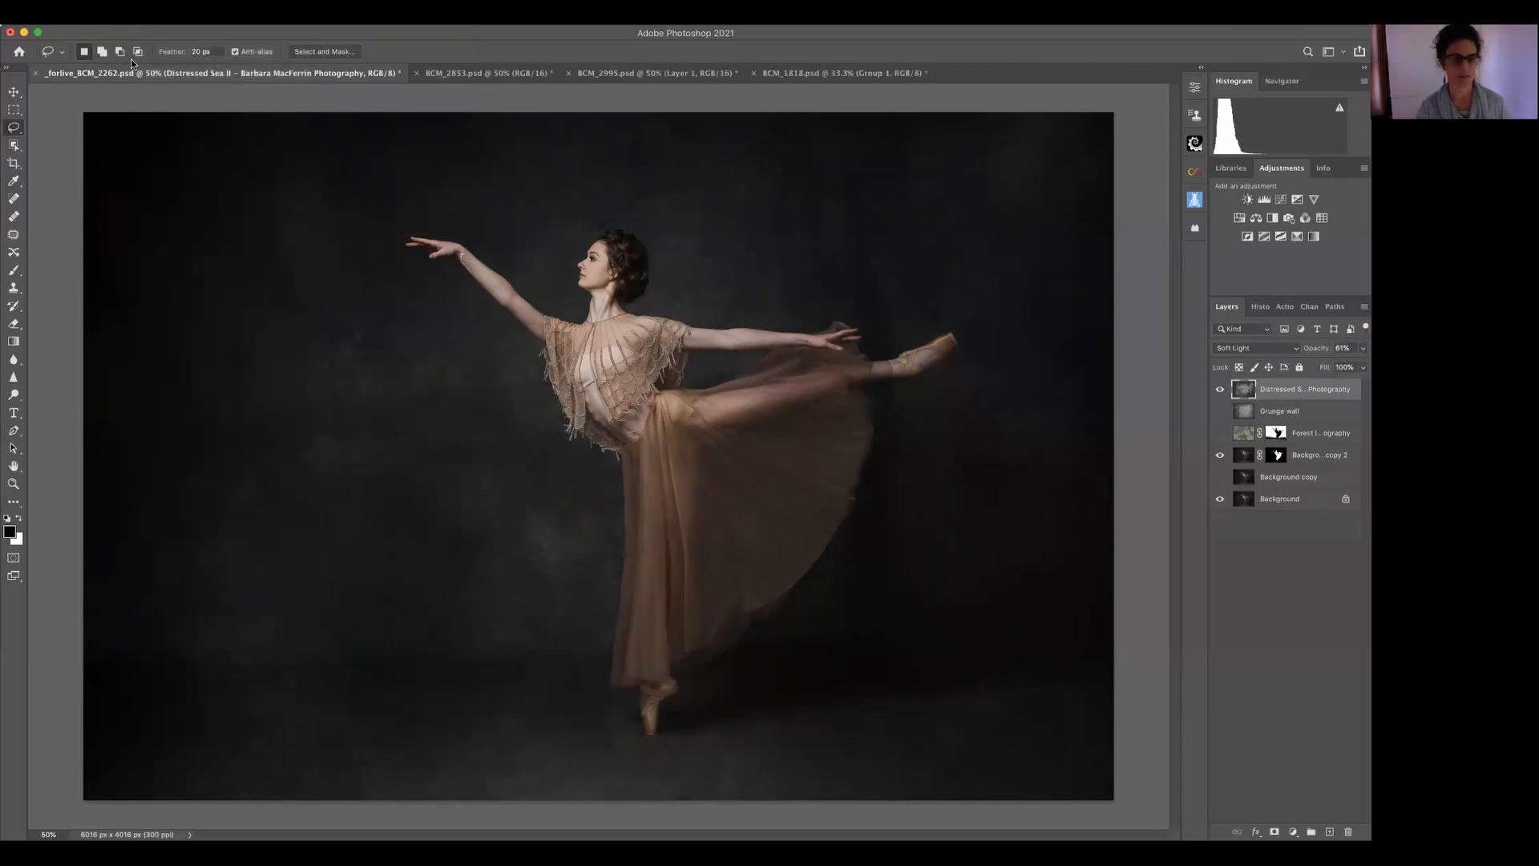
{"action": "left_click", "coordinate": [133, 16]}
{"action": "left_click", "coordinate": [273, 44]}
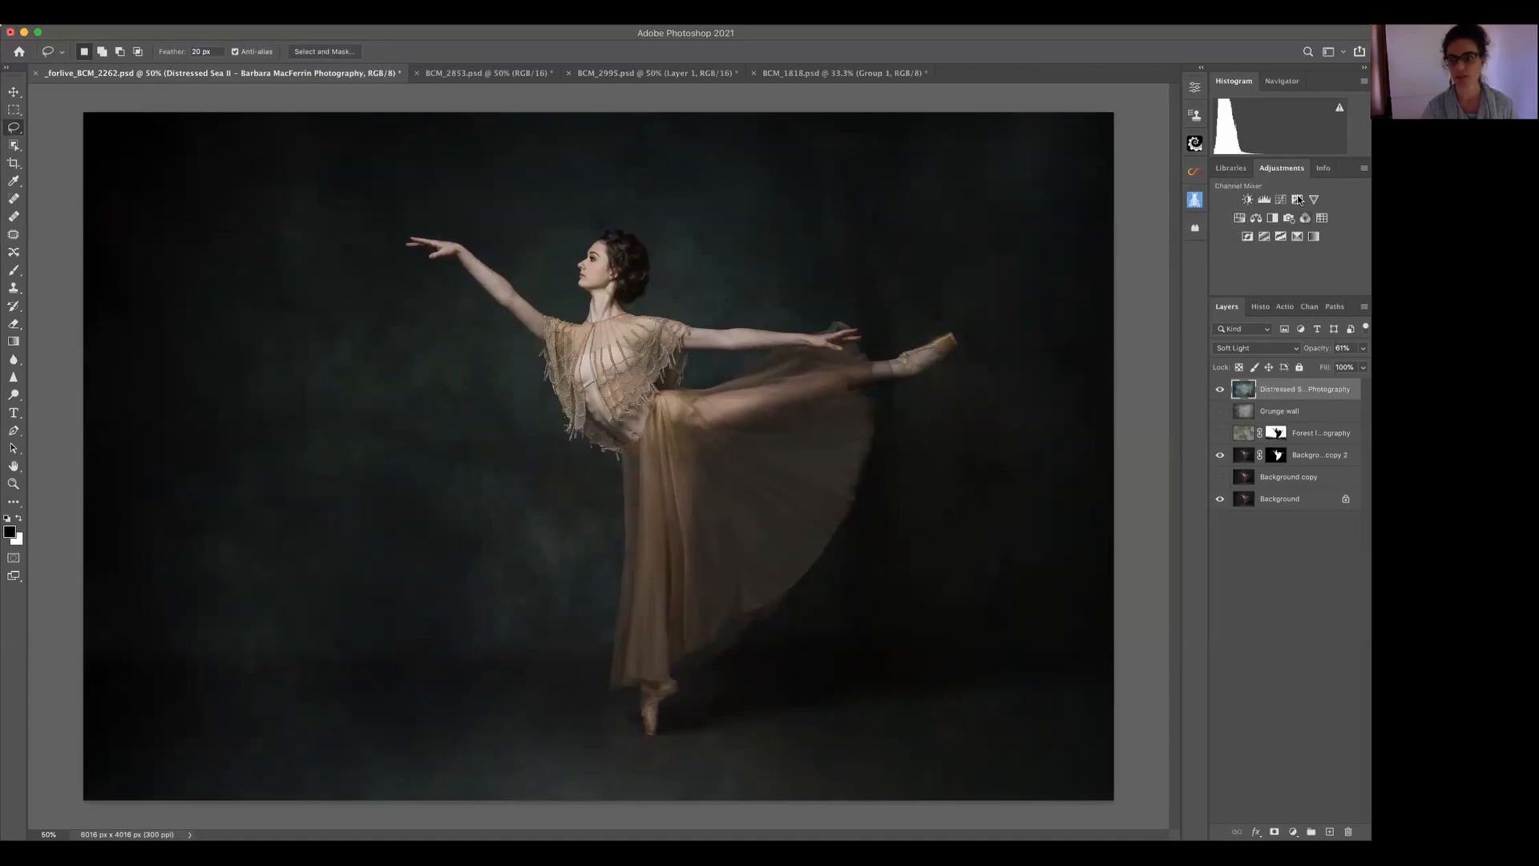
{"action": "left_click", "coordinate": [1240, 220]}
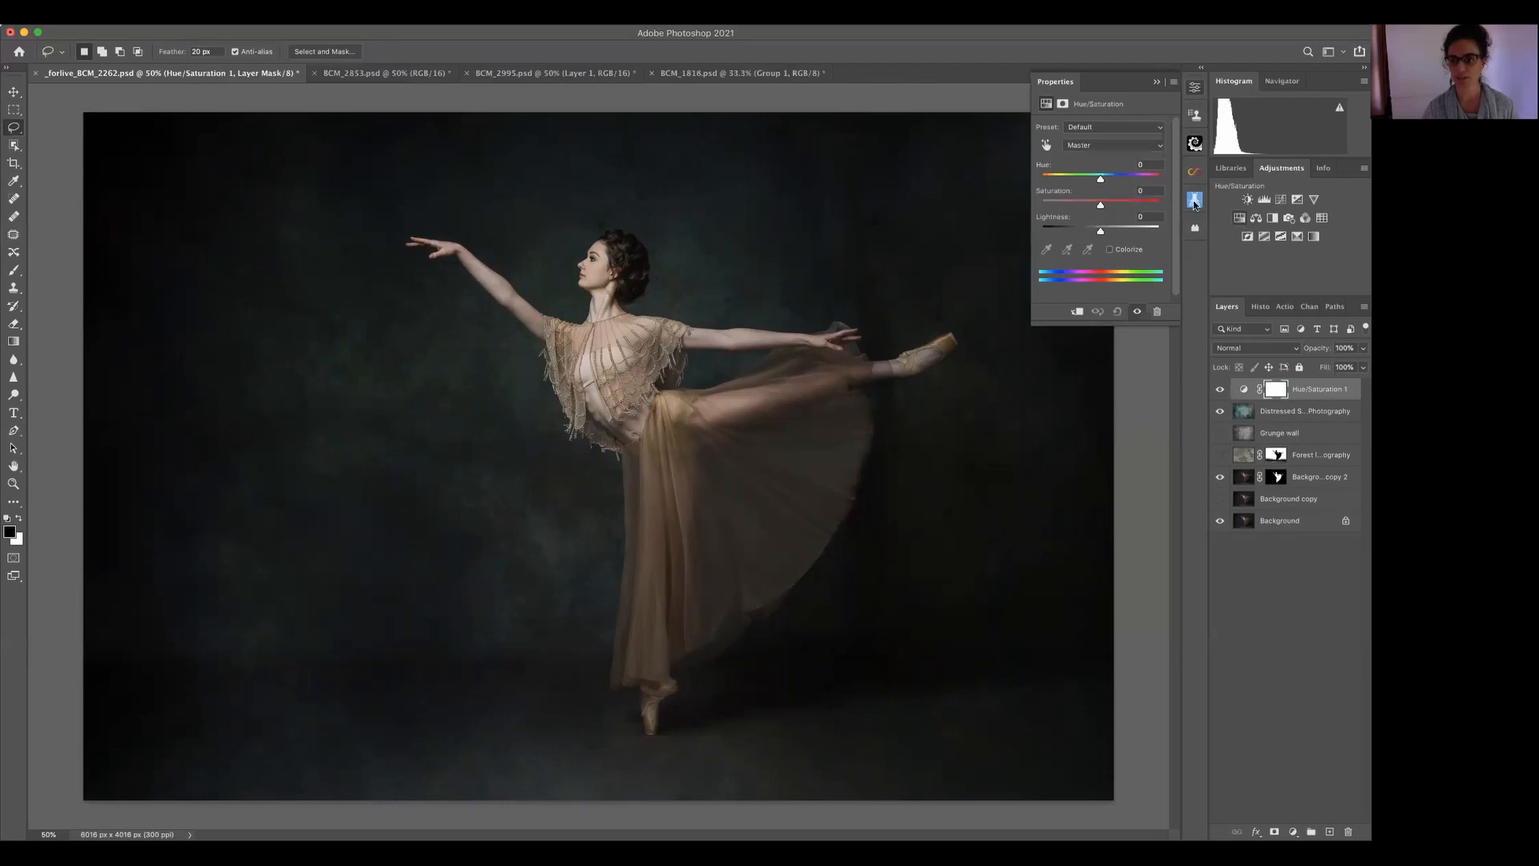
{"action": "left_click", "coordinate": [1157, 84]}
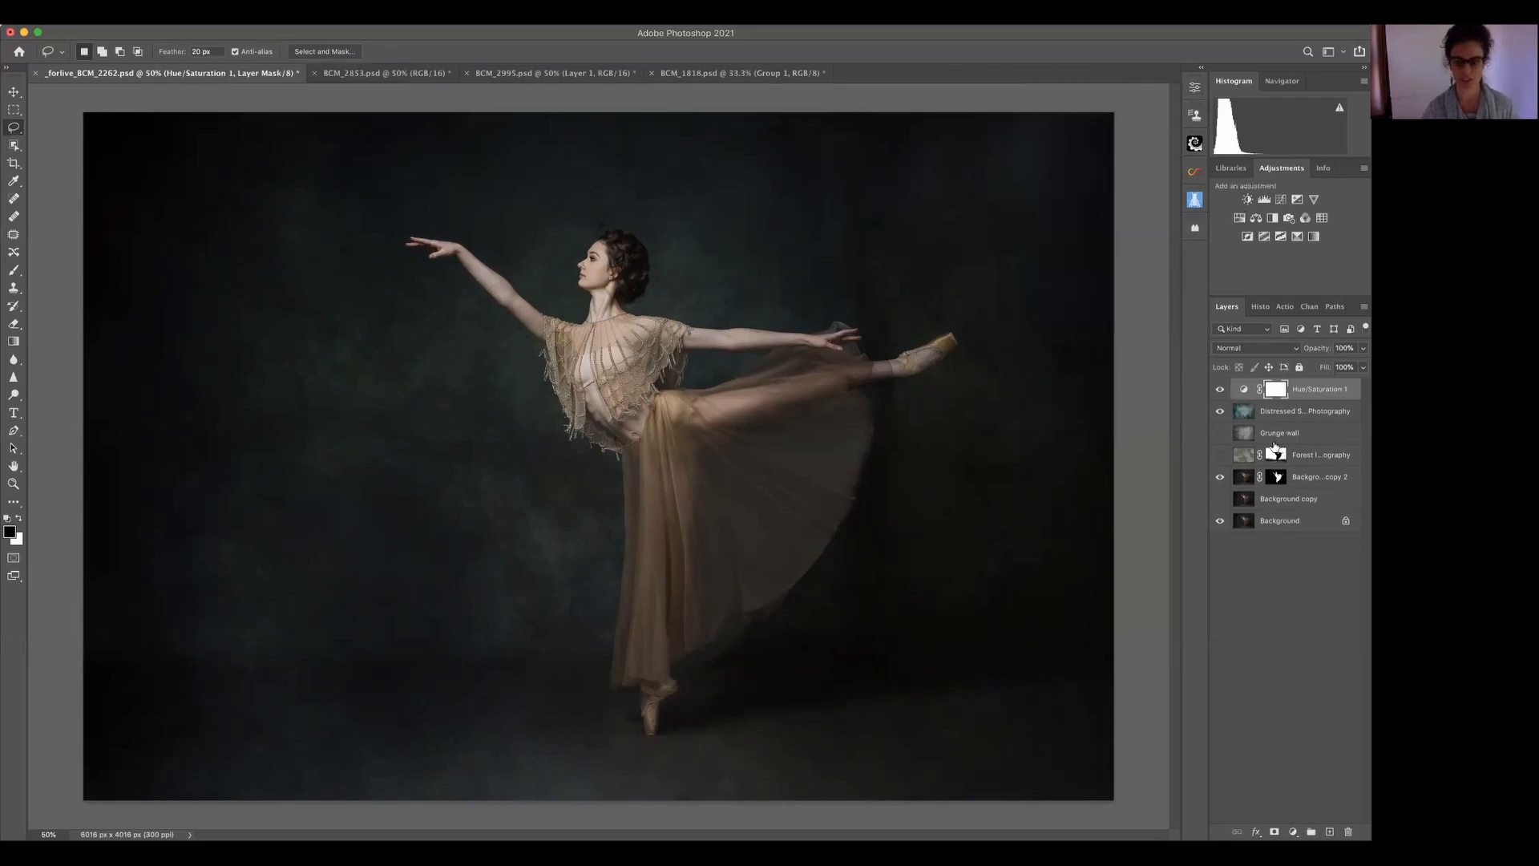
{"action": "left_click_drag", "start_coordinate": [1330, 393], "coordinate": [1348, 832]}
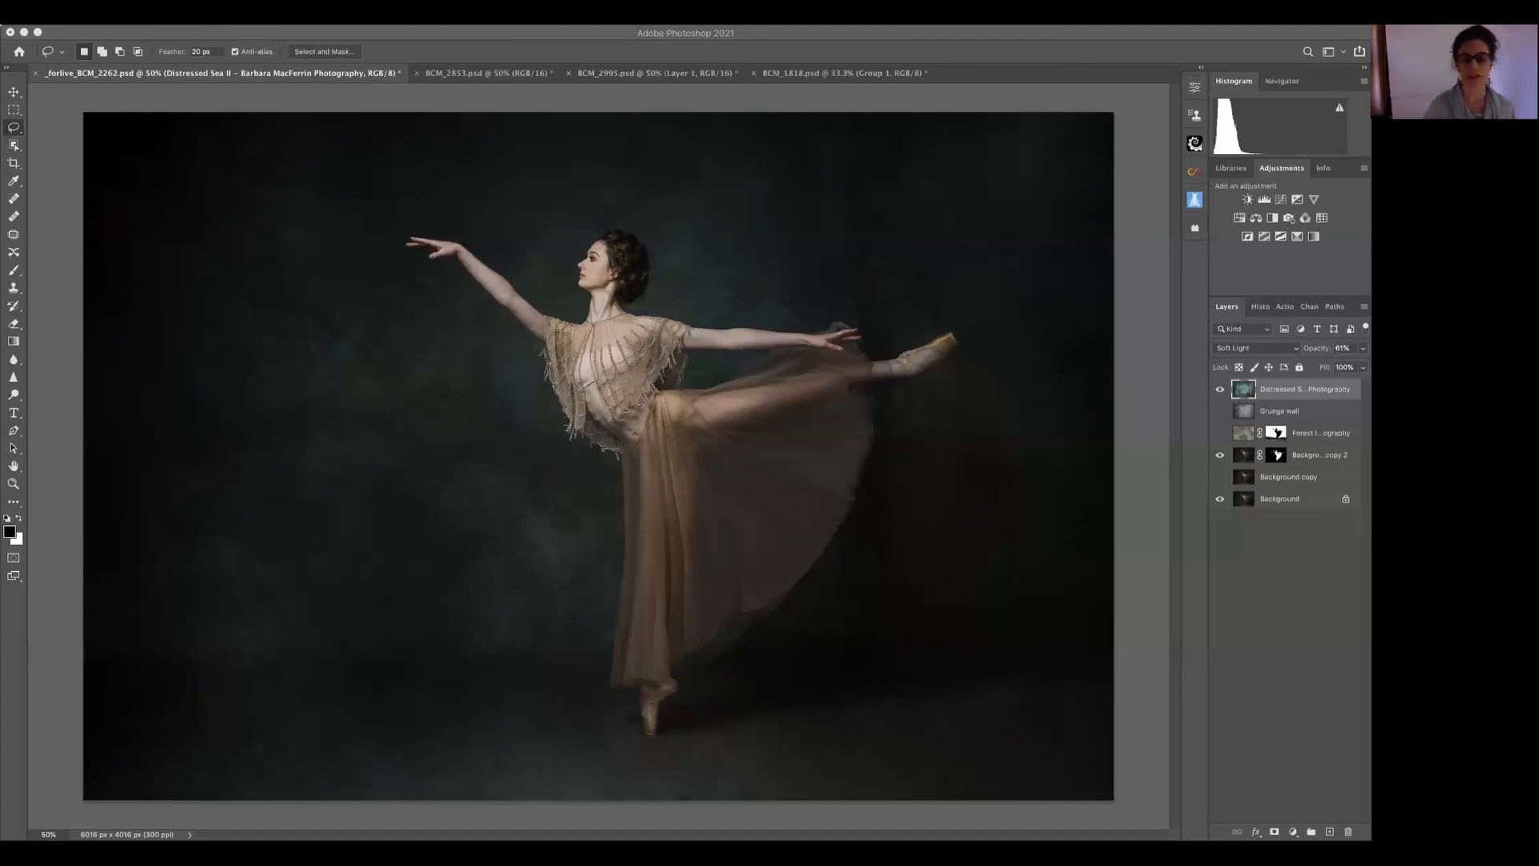
- Add a Selective Color adjustment layer above Distressed Sea II and set the cyan in the reds to -34%
{"action": "left_click", "coordinate": [1297, 237]}
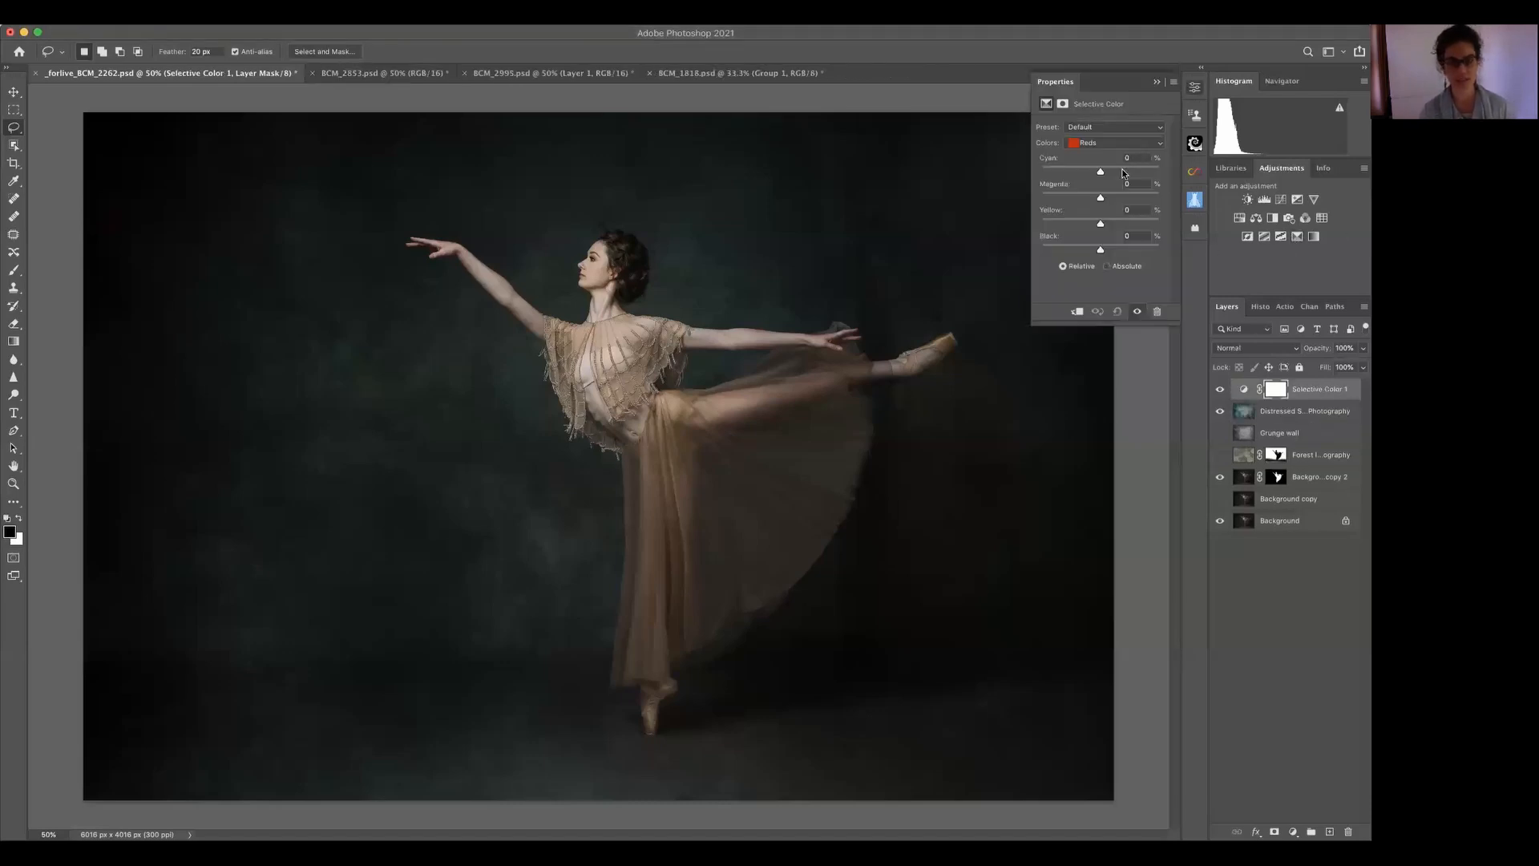
{"action": "left_click", "coordinate": [1158, 145]}
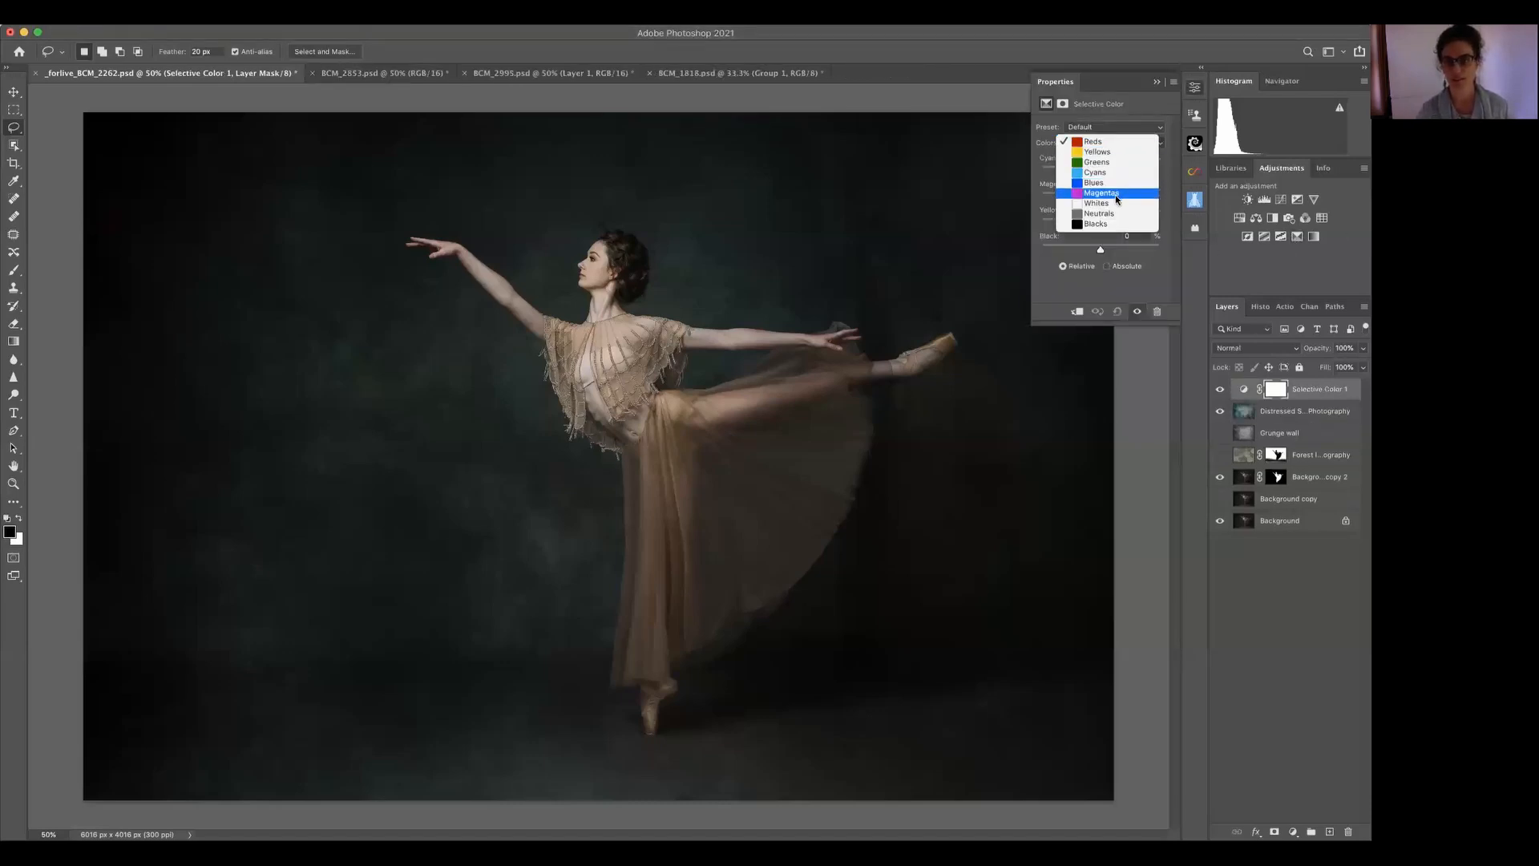
{"action": "left_click", "coordinate": [1119, 142]}
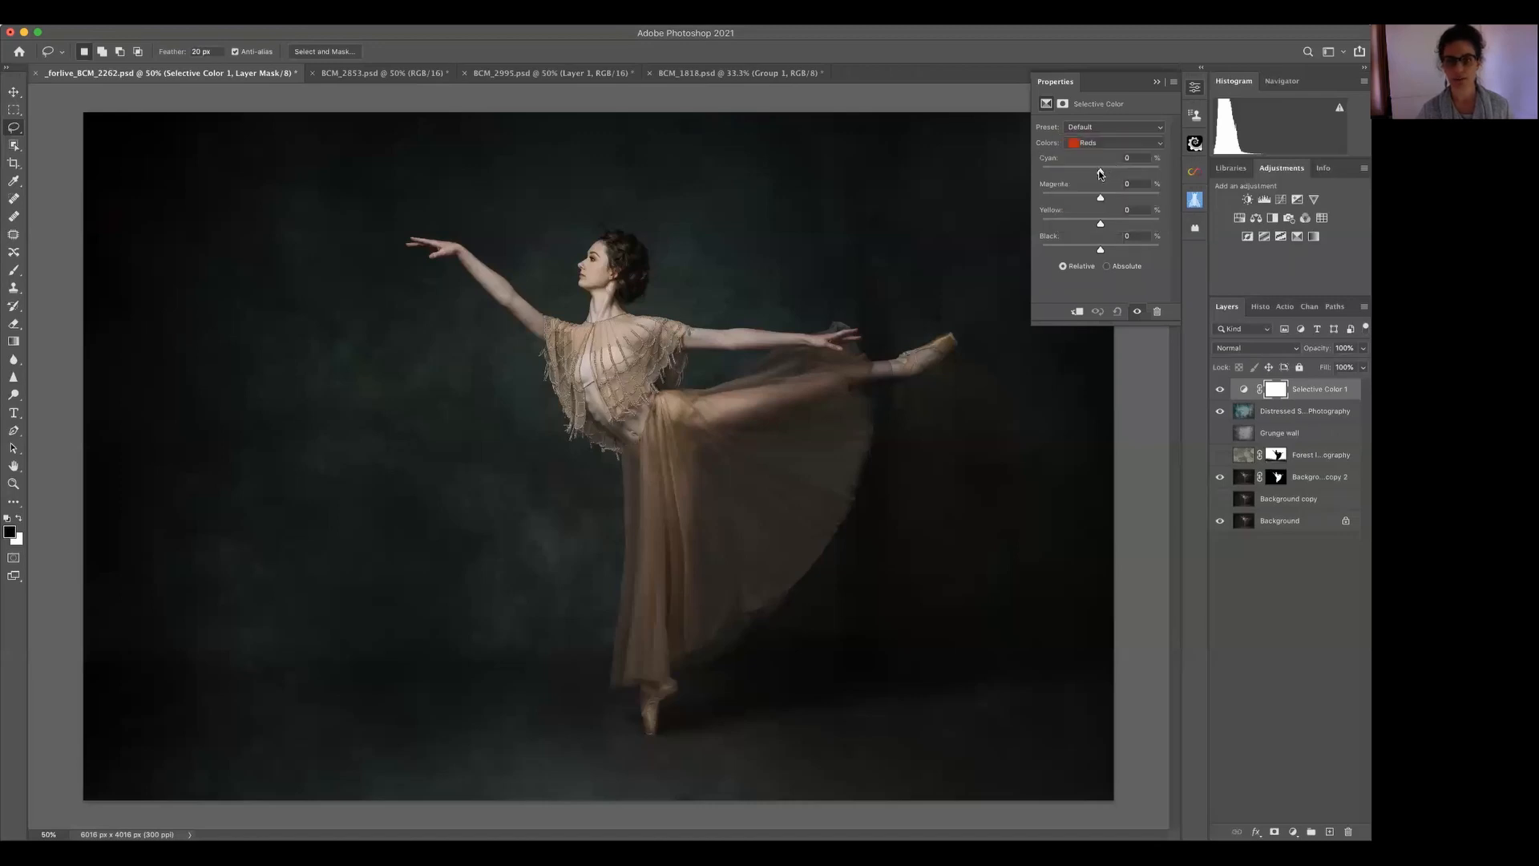
{"action": "mouse_move", "coordinate": [1099, 171]}
{"action": "left_mouse_down"}
{"action": "mouse_move", "coordinate": [1062, 170]}
{"action": "mouse_move", "coordinate": [1104, 172]}
{"action": "left_mouse_up"}
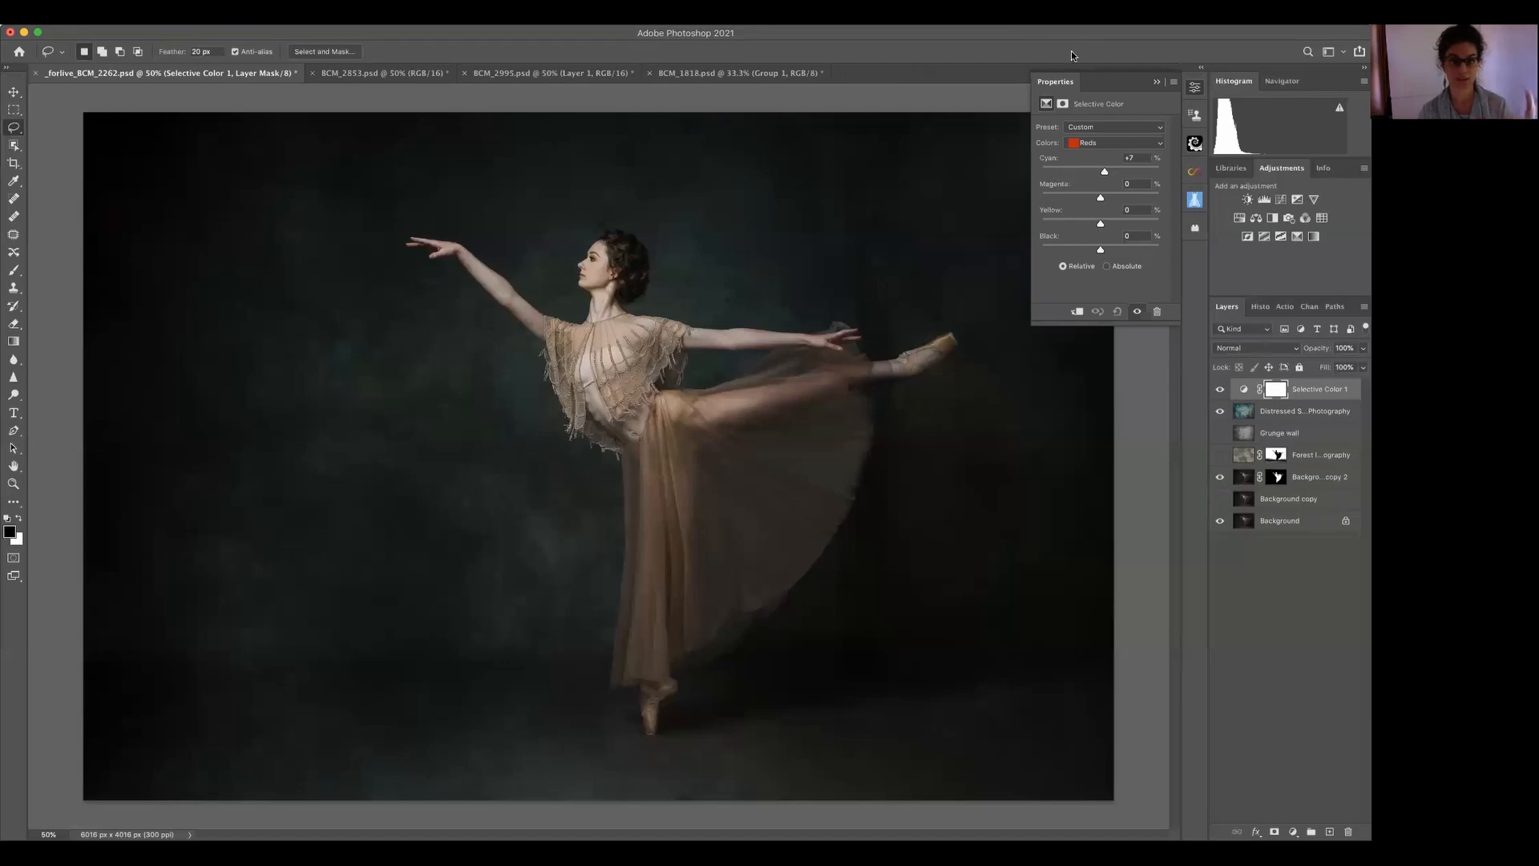
{"action": "left_click", "coordinate": [1087, 169]}
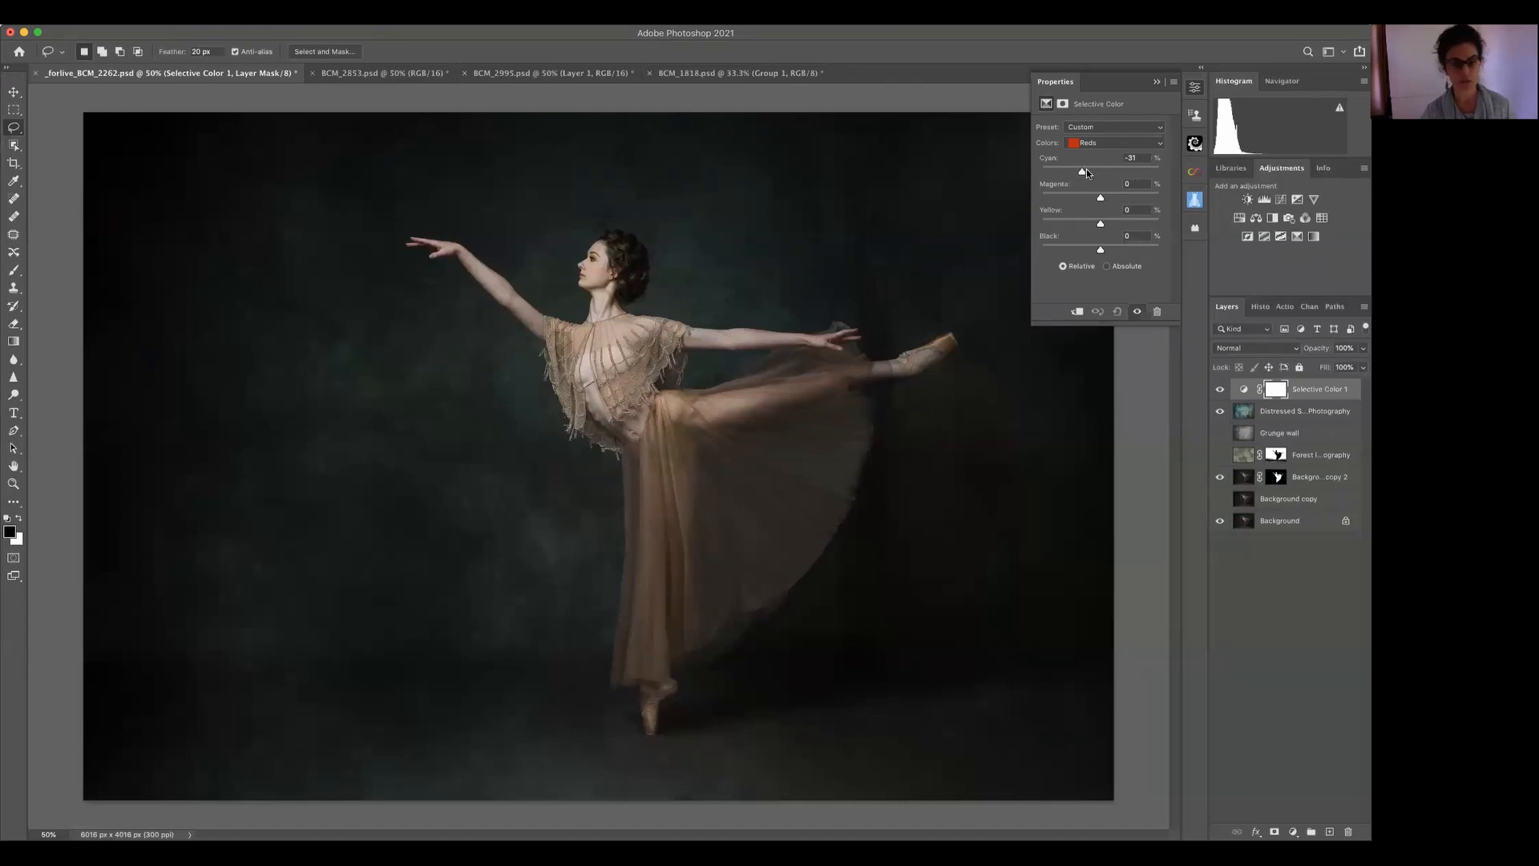
{"action": "left_click", "coordinate": [1086, 169]}
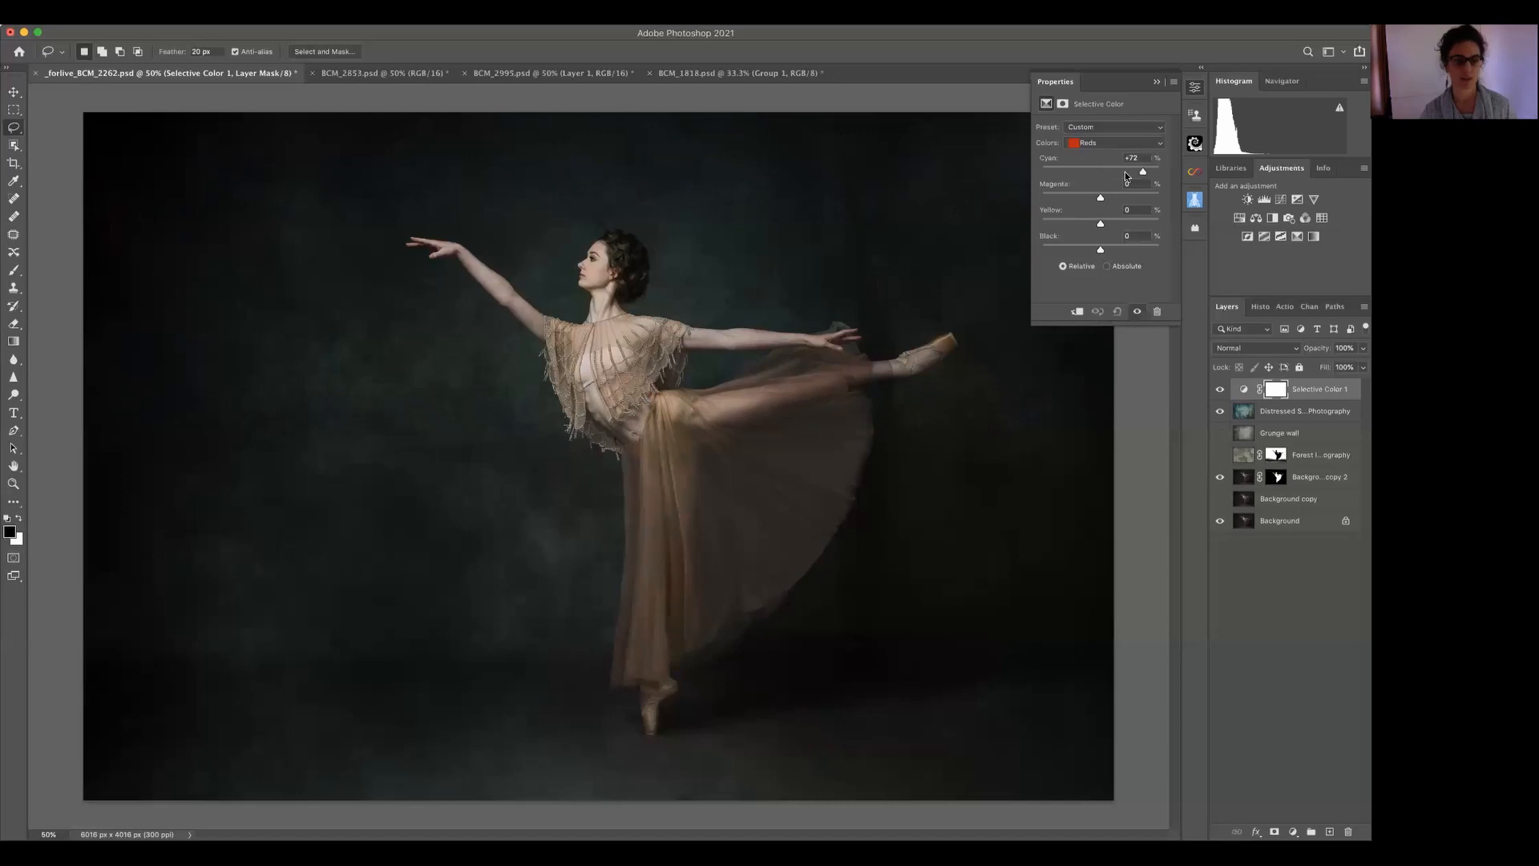
{"action": "left_click", "coordinate": [1050, 171]}
{"action": "left_click_drag", "start_coordinate": [1084, 171], "coordinate": [1094, 172]}
{"action": "left_click_drag", "start_coordinate": [1075, 169], "coordinate": [1071, 169]}
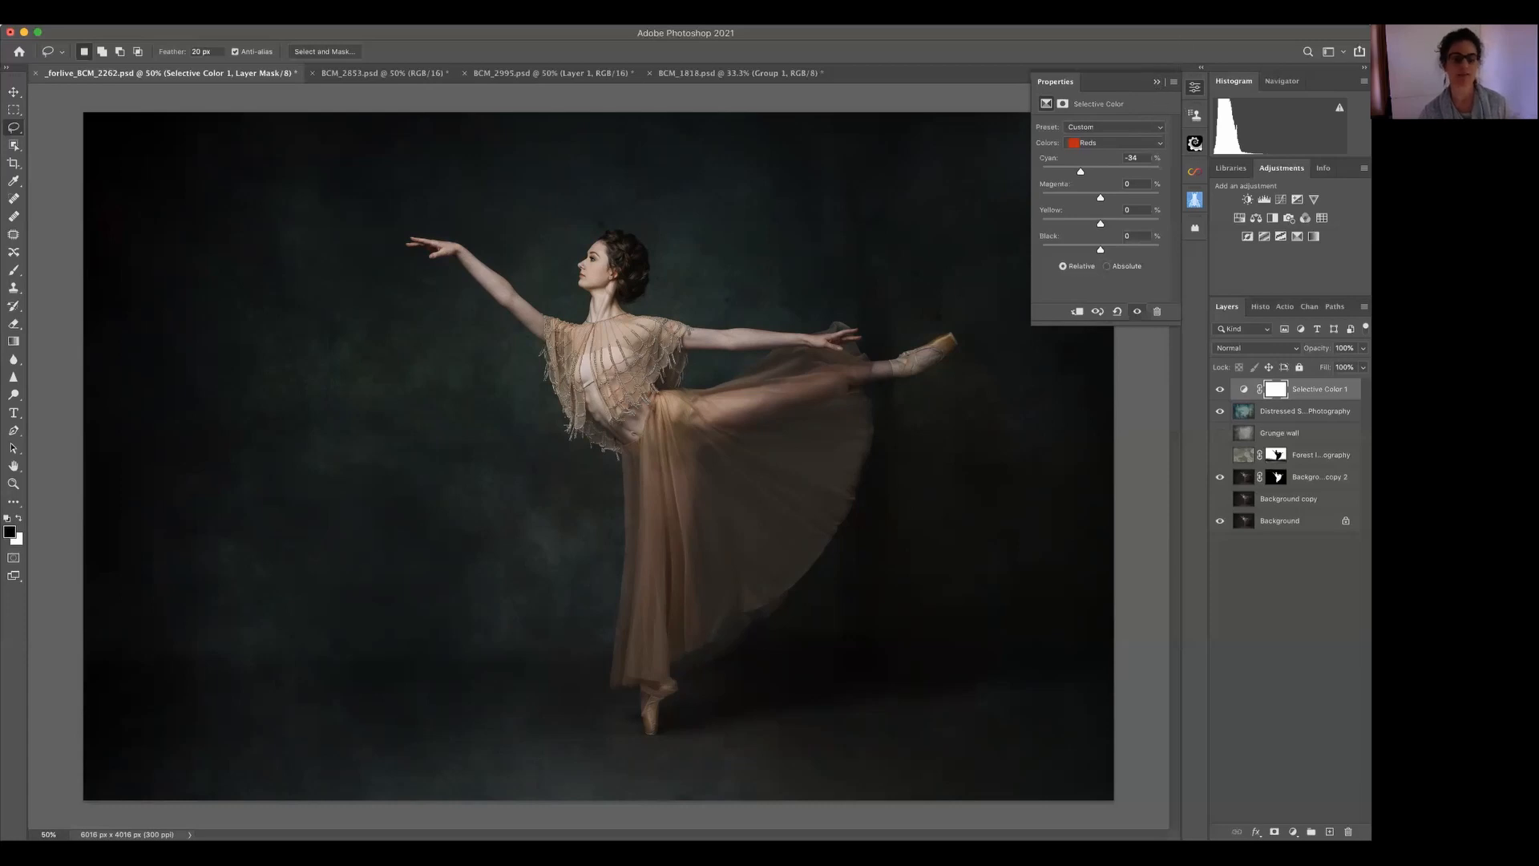
{"action": "left_click", "coordinate": [1154, 83]}
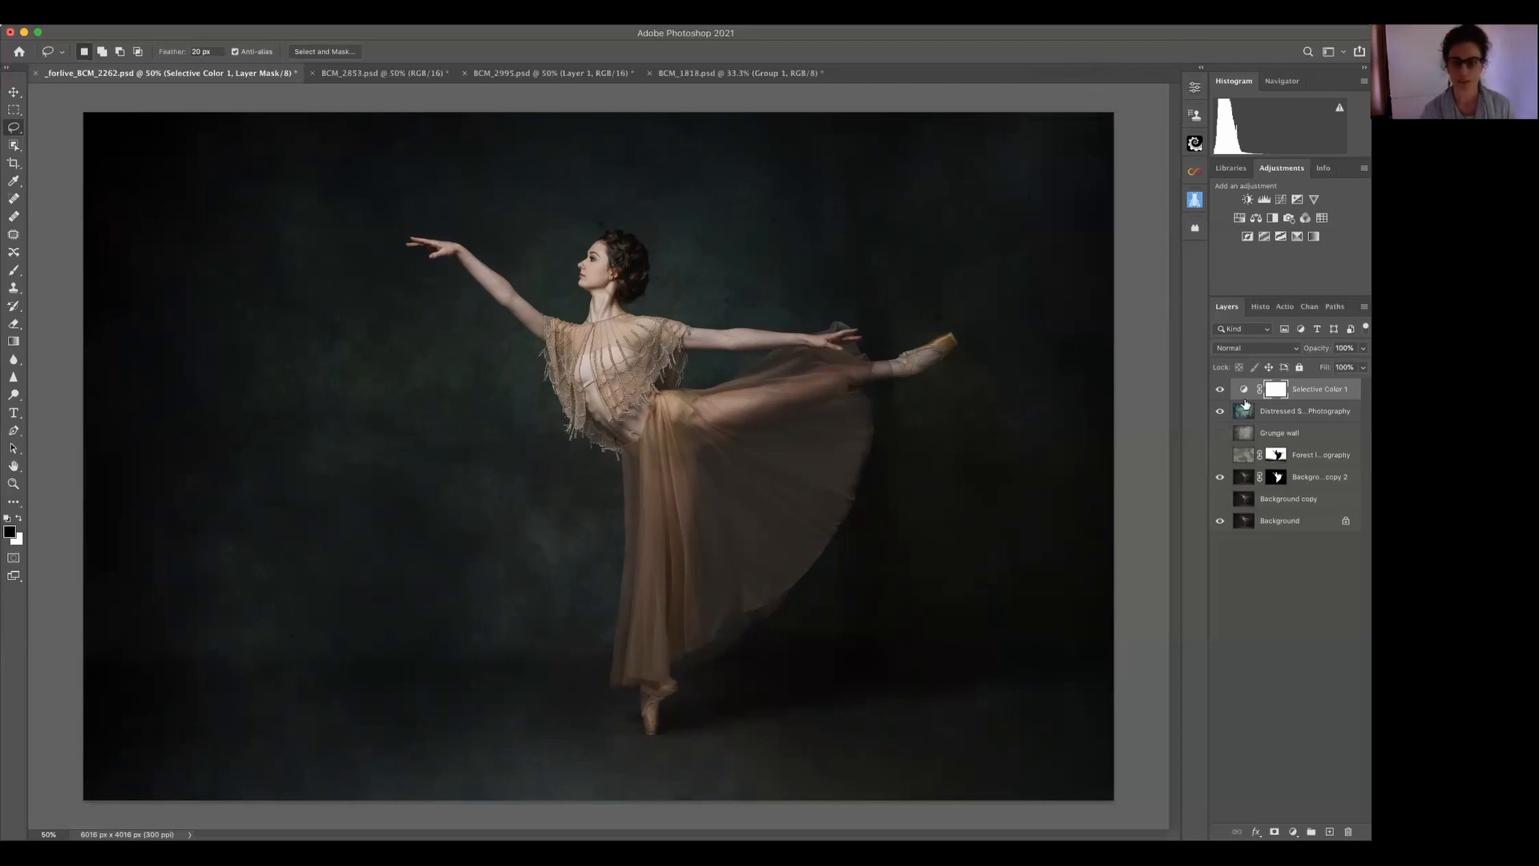
- Add the Tempest Skies overlay to BCM_2853.psd and stretch it to about 102% width and 114% height, covering the whole canvas
{"action": "left_click", "coordinate": [400, 69]}
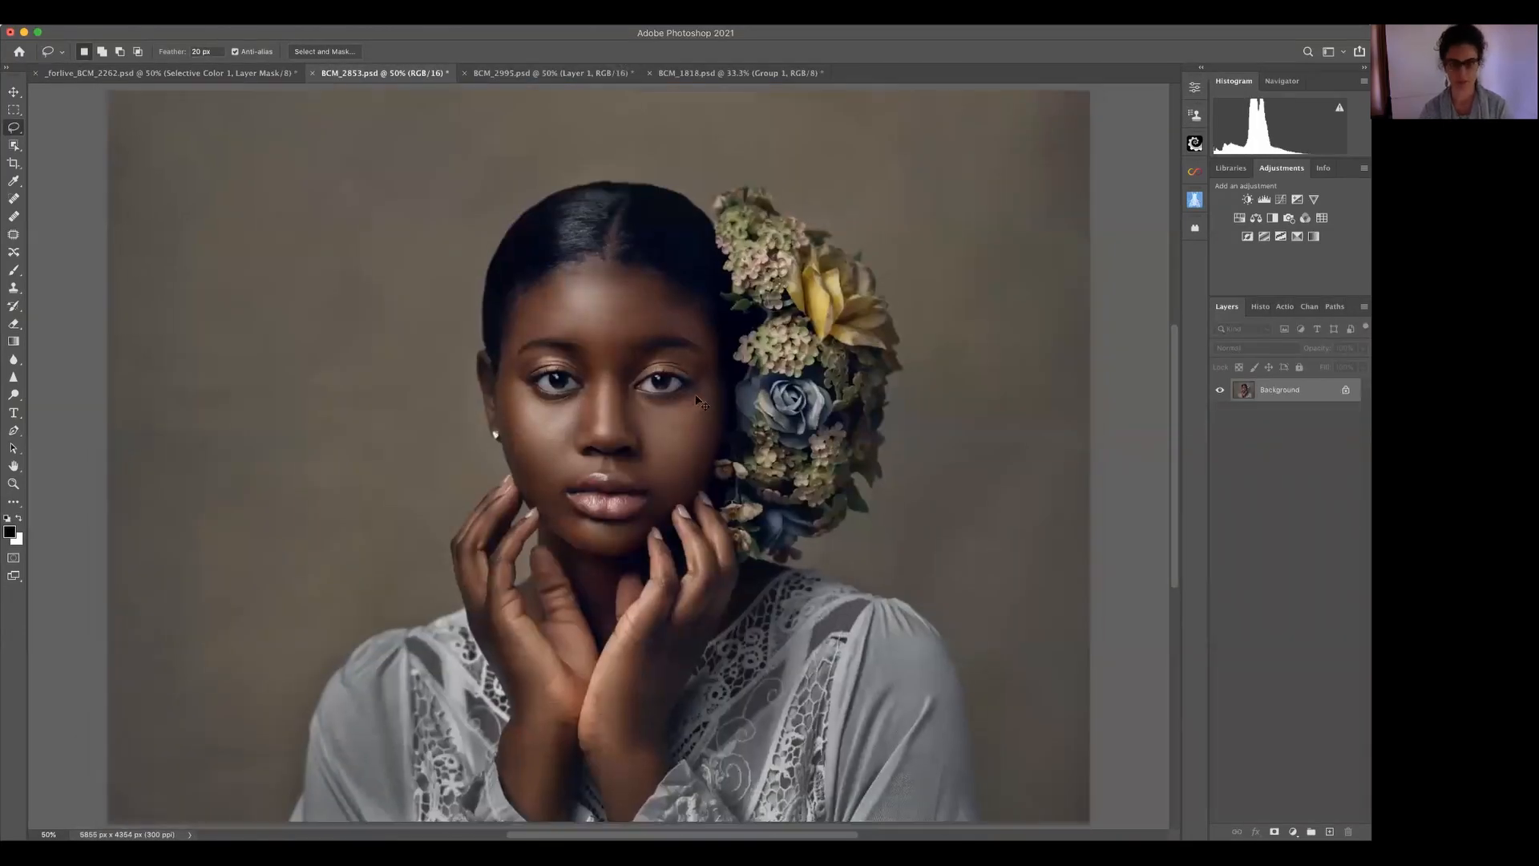
{"action": "key", "text": "super+minus"}
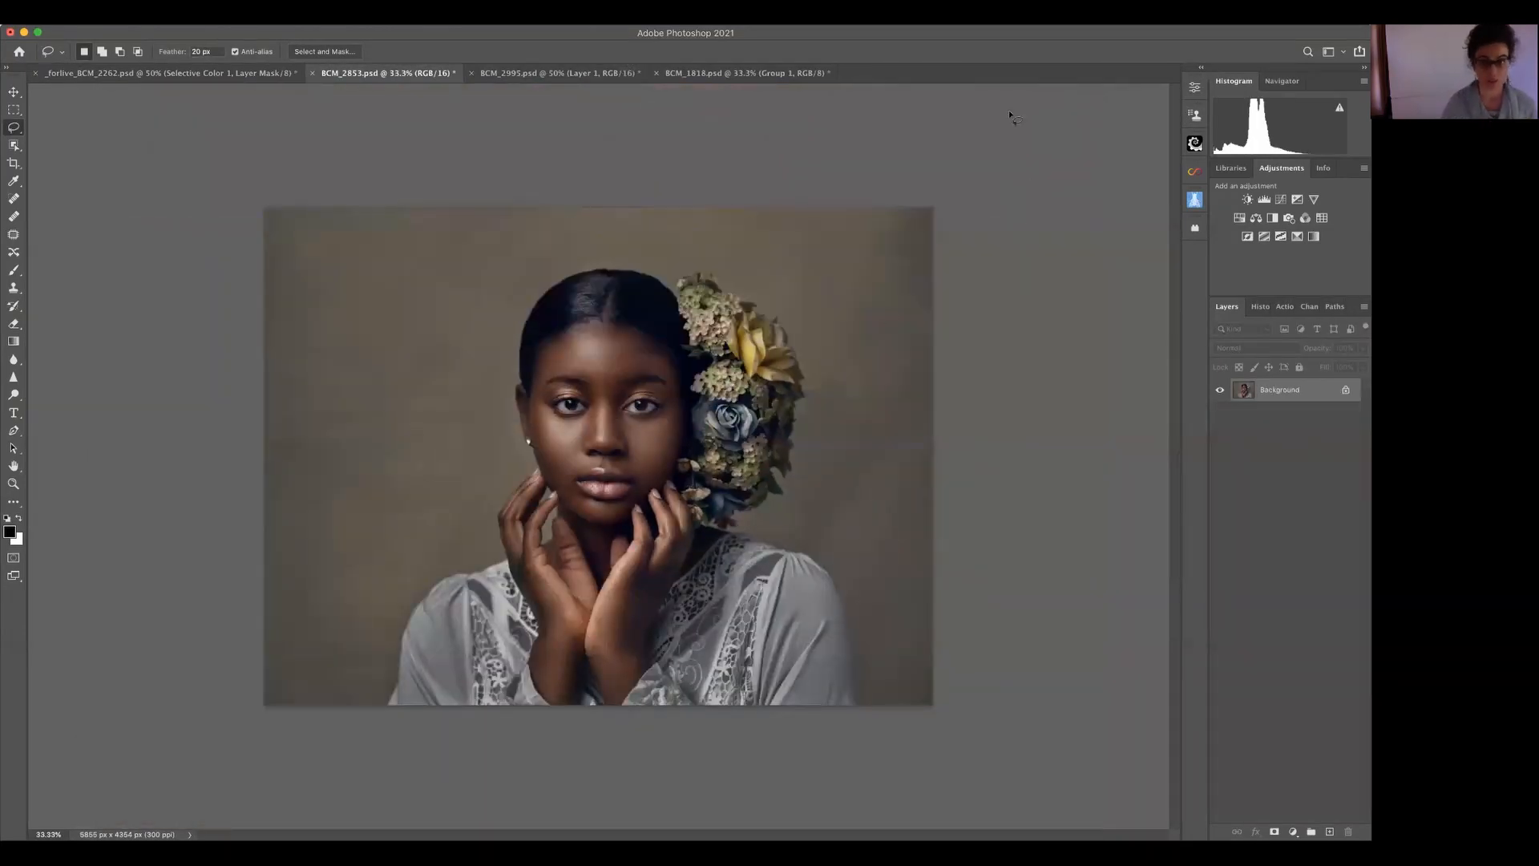
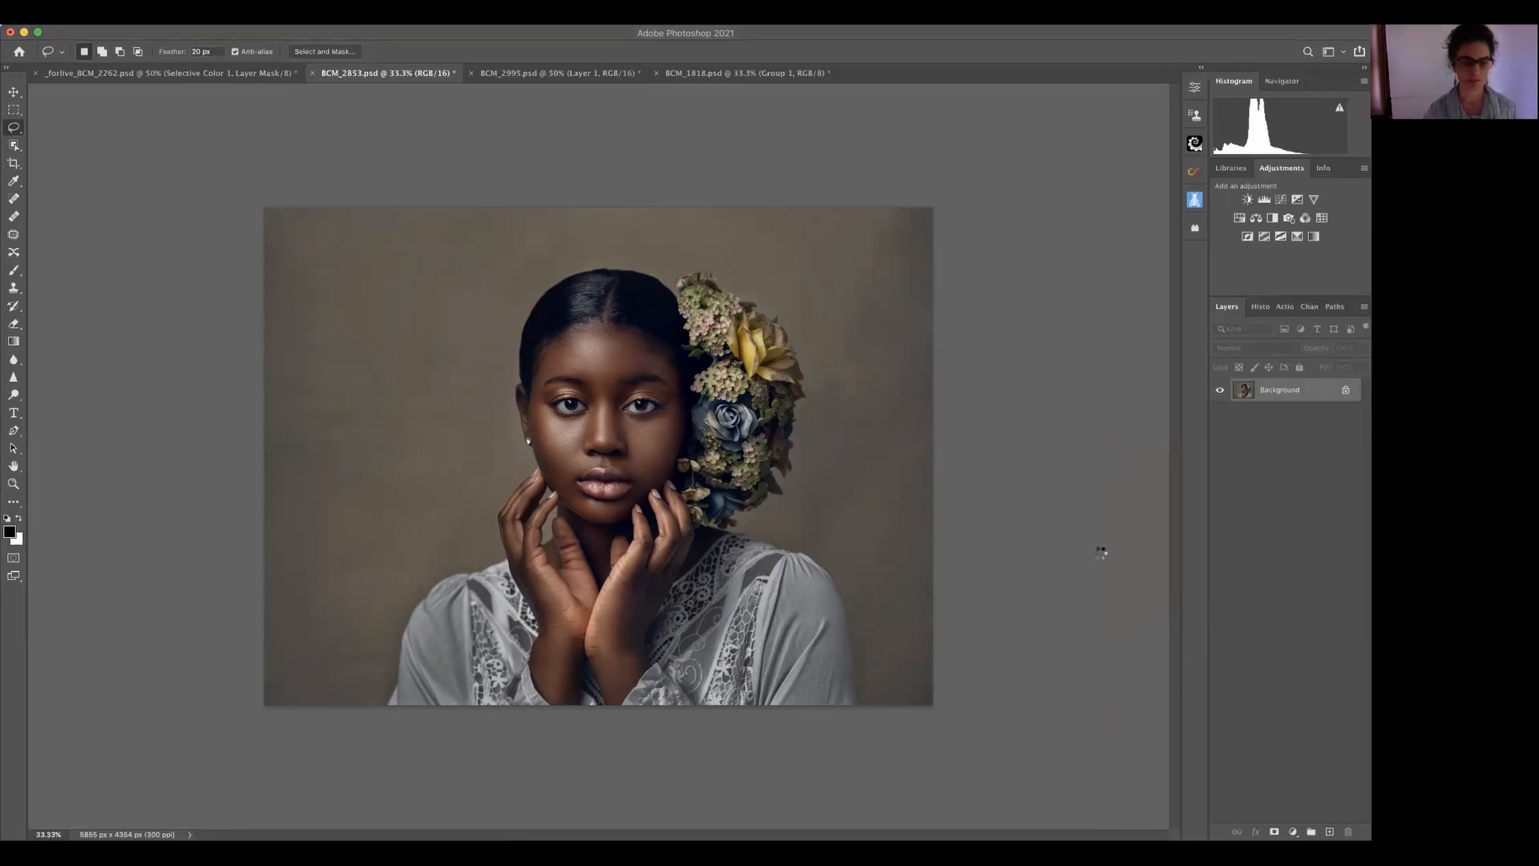
{"action": "key", "text": "super+t"}
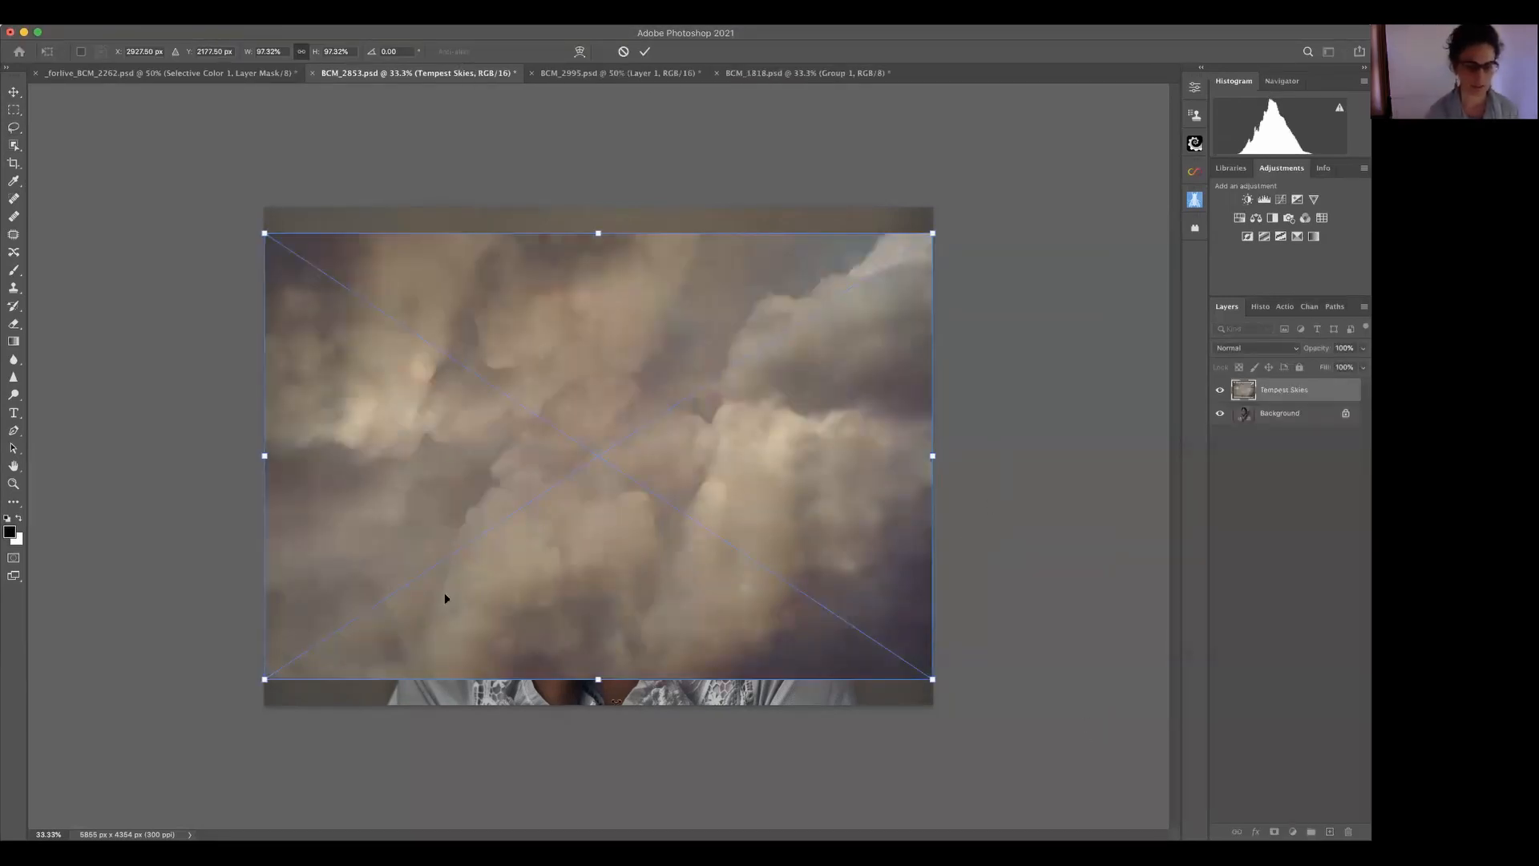
{"action": "left_click_drag", "start_coordinate": [597, 682], "coordinate": [598, 712]}
{"action": "left_click_drag", "start_coordinate": [598, 233], "coordinate": [596, 193]}
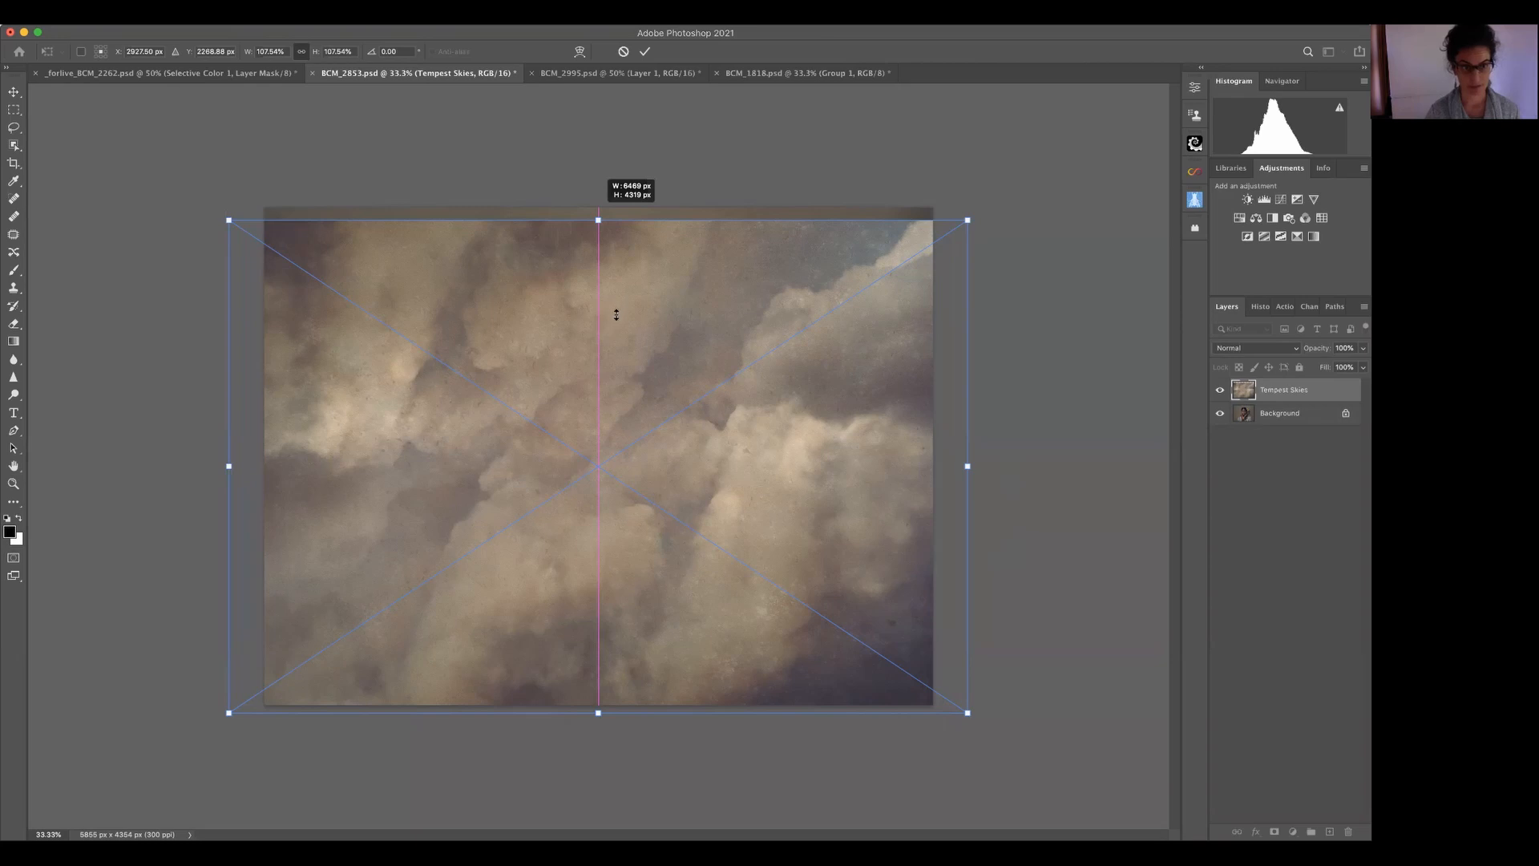
{"action": "left_click_drag", "start_coordinate": [984, 247], "coordinate": [983, 249]}
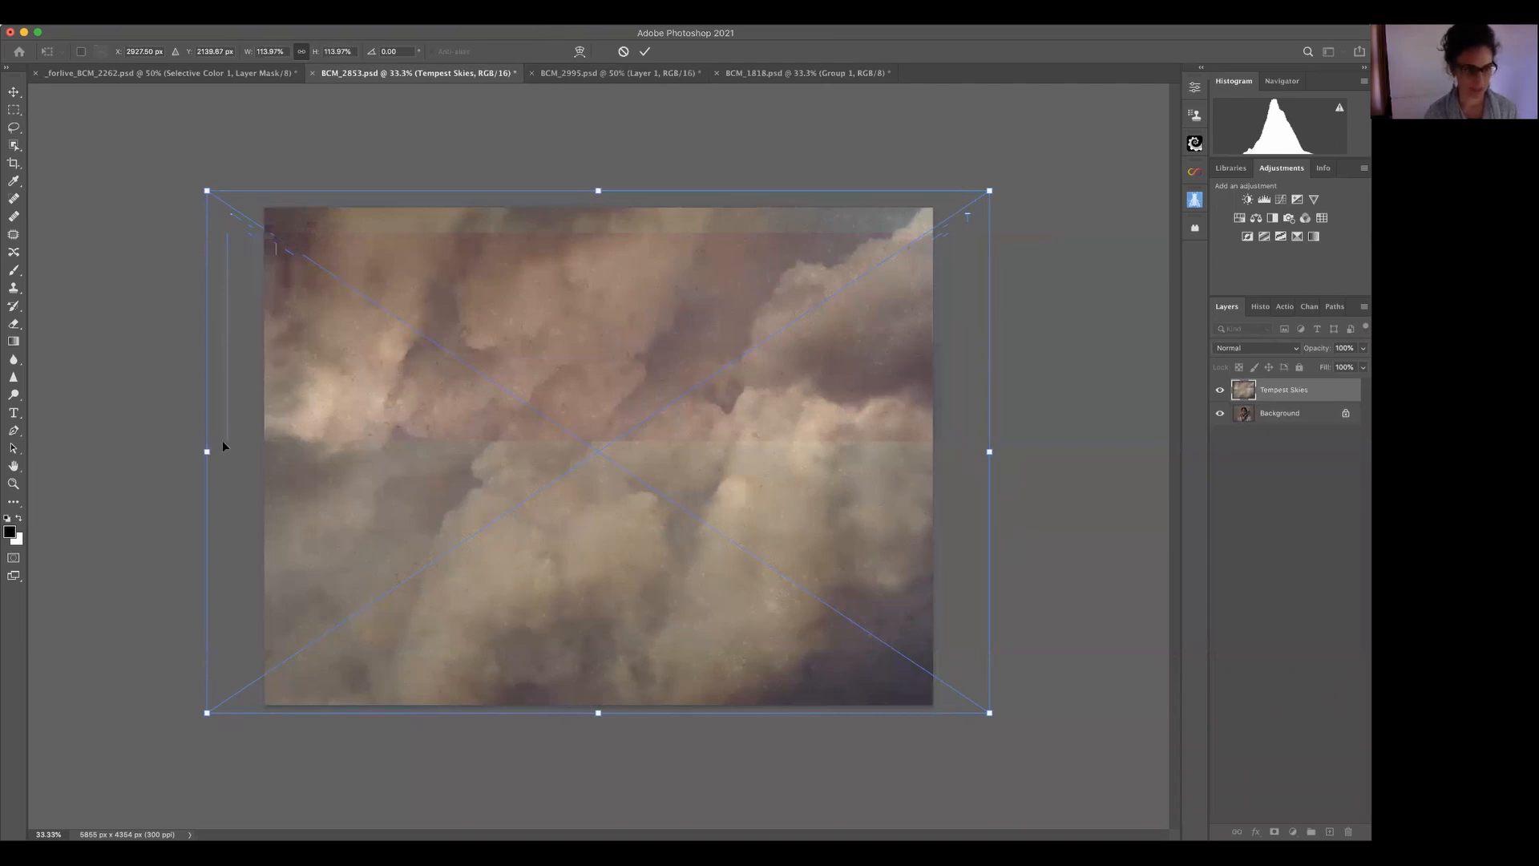
{"action": "left_click_drag", "start_coordinate": [208, 452], "coordinate": [245, 451]}
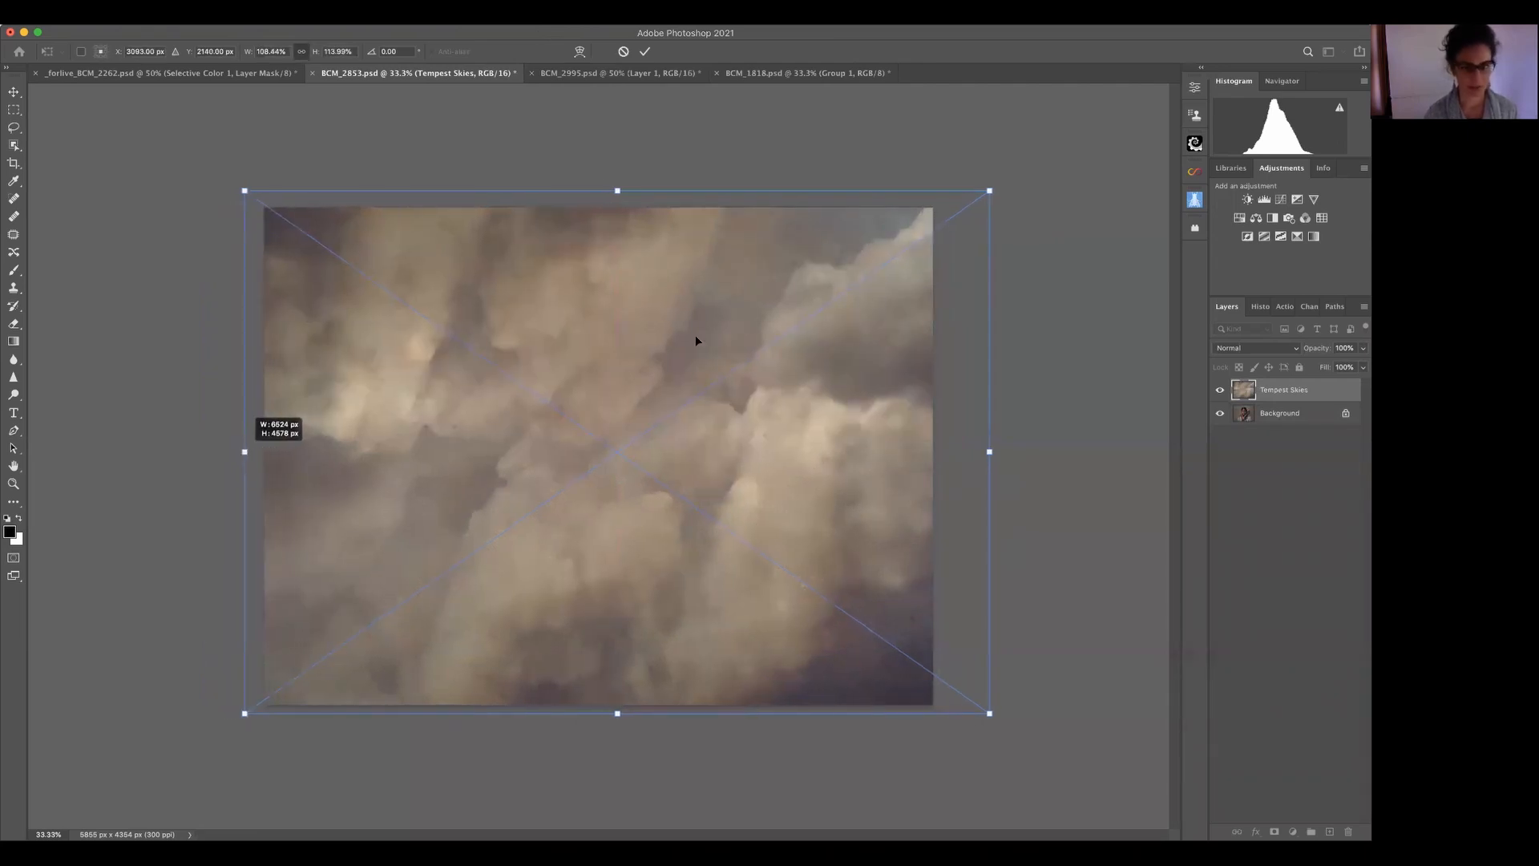
{"action": "left_click_drag", "start_coordinate": [991, 451], "coordinate": [946, 451]}
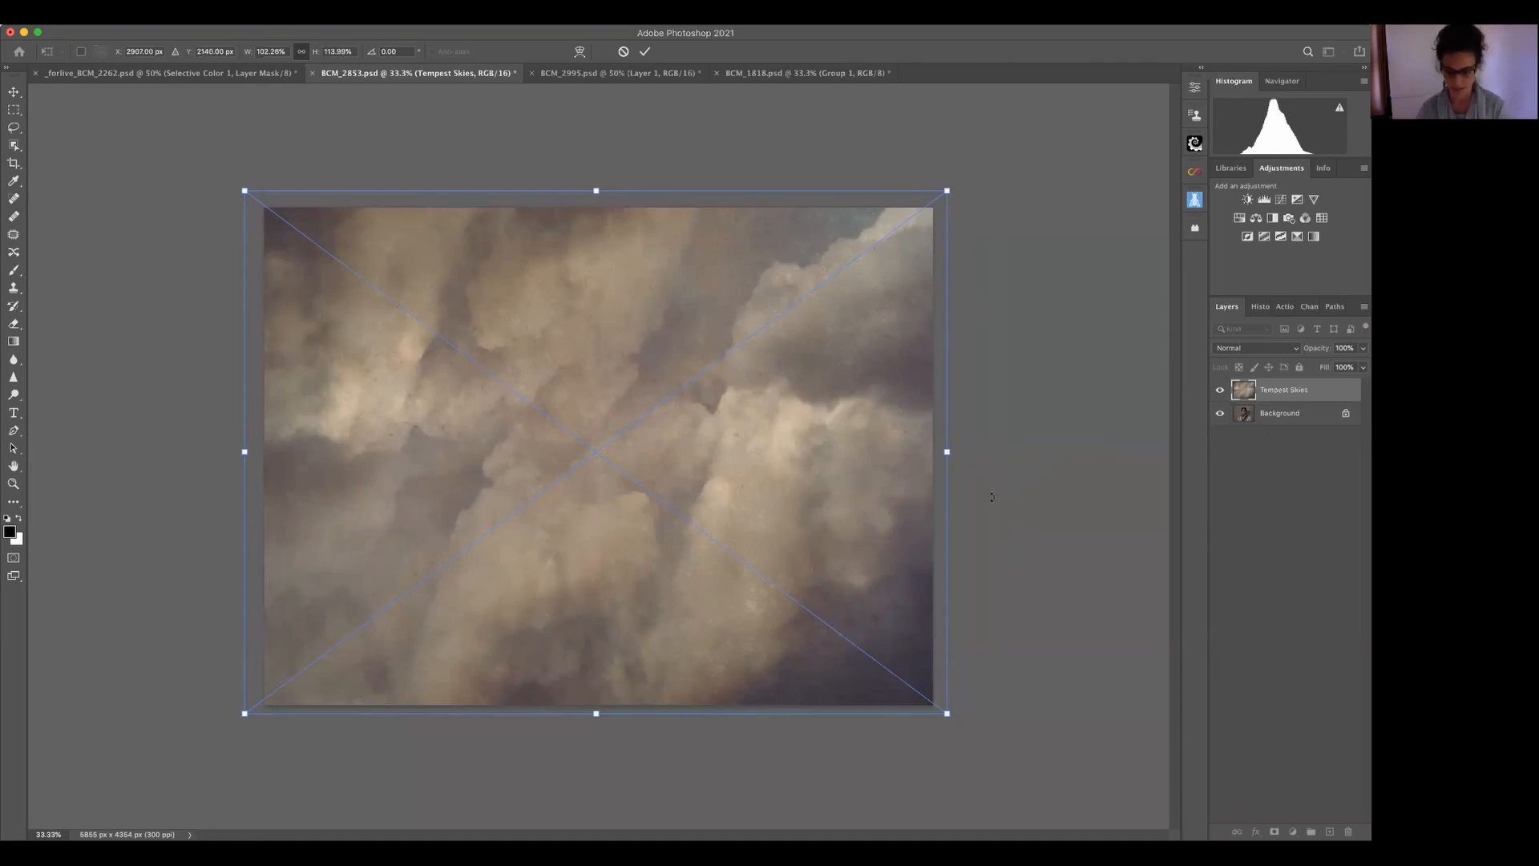
{"action": "key", "text": "Return"}
{"action": "key", "text": "l"}
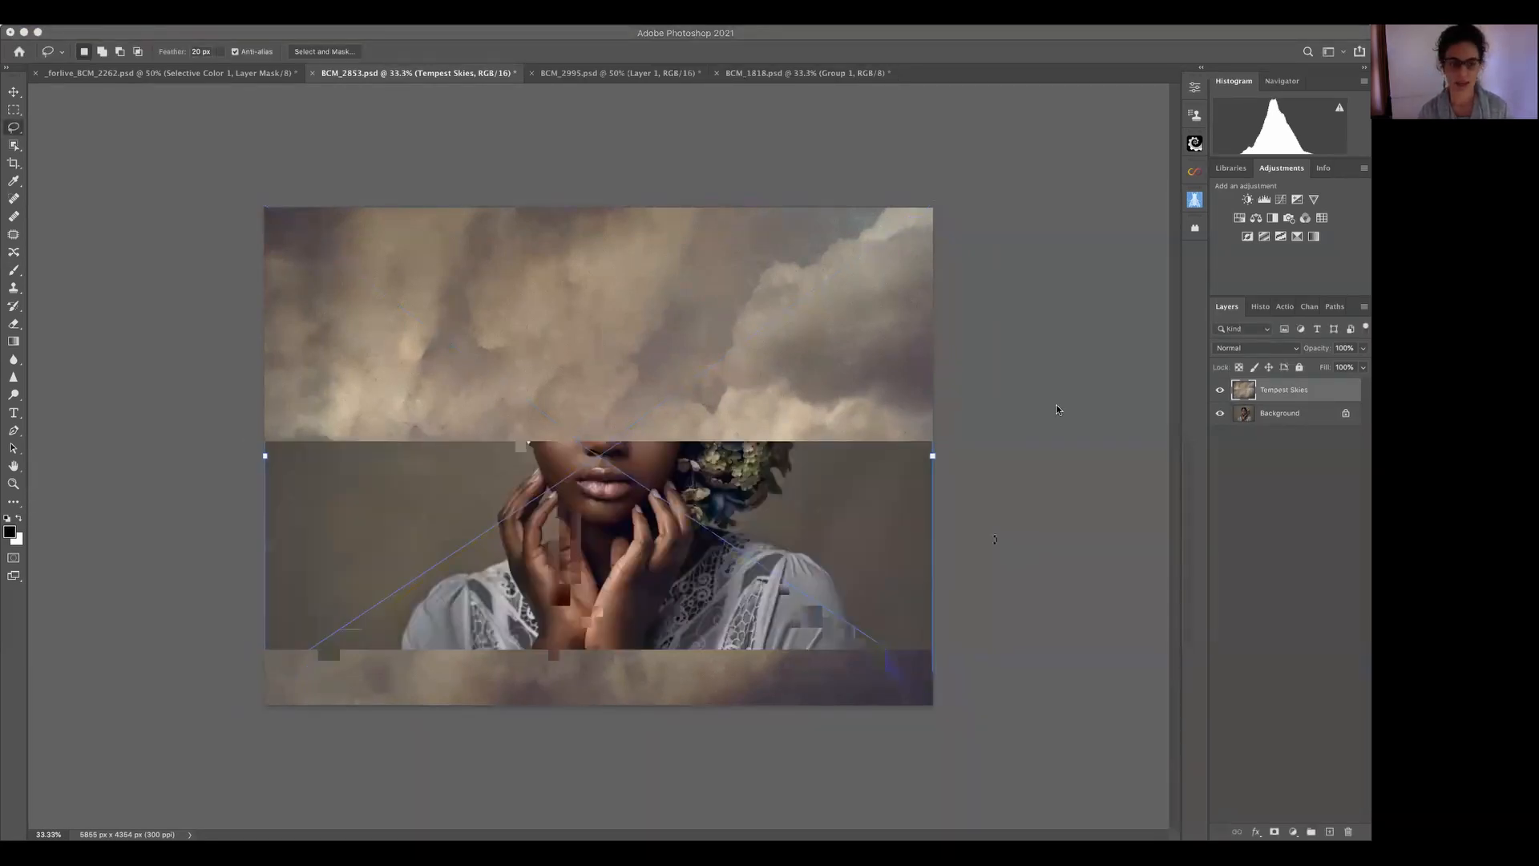
- Set the Tempest Skies layer's blend mode to Soft Light and compare the portrait with and without the overlay
{"action": "left_click", "coordinate": [1274, 348]}
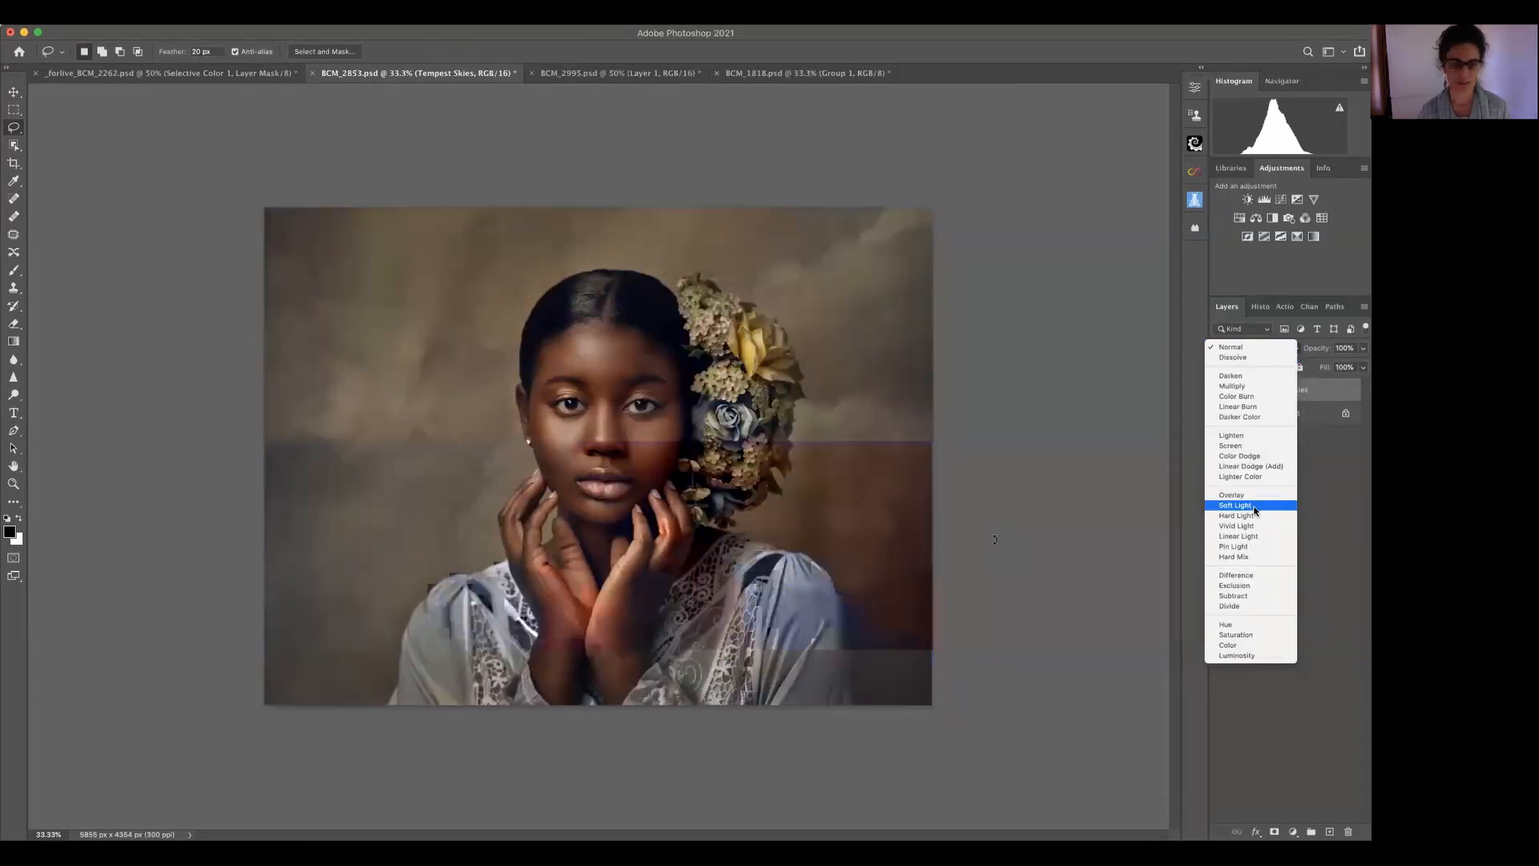
{"action": "left_click", "coordinate": [1325, 512]}
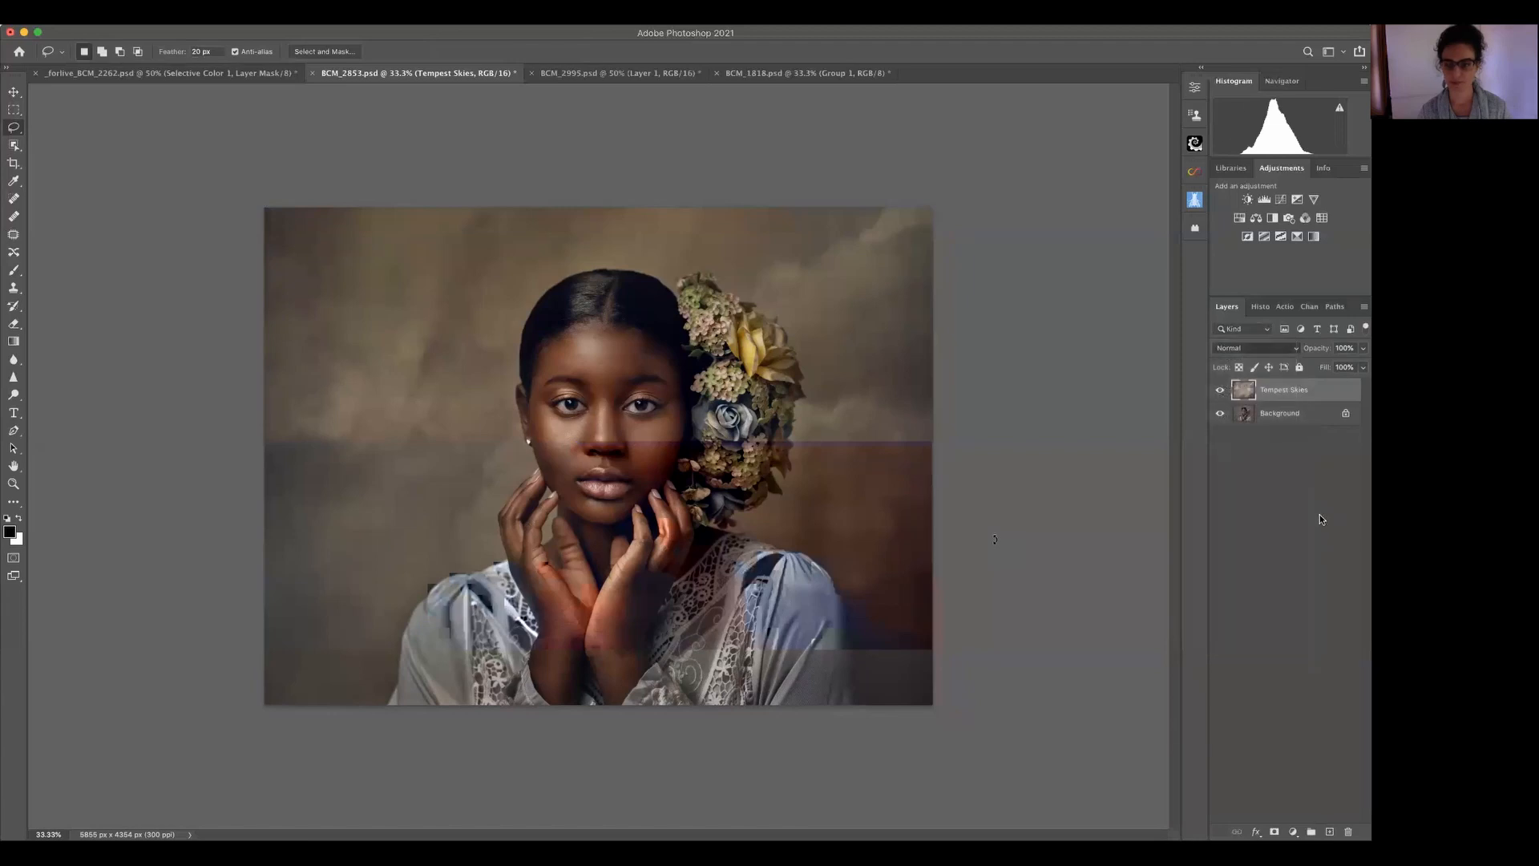
{"action": "key", "text": "shift+alt+f"}
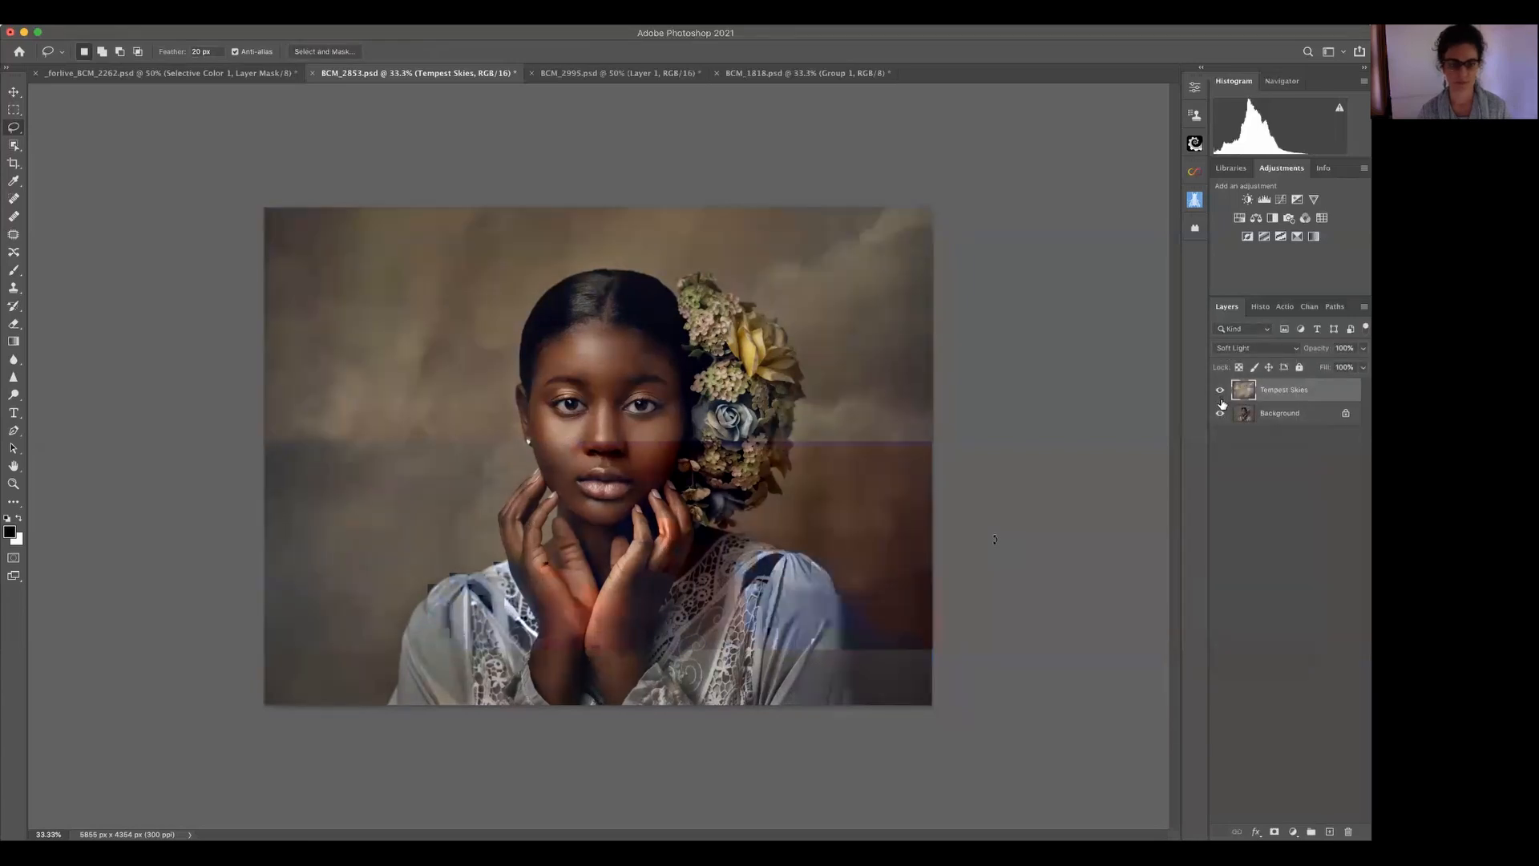
{"action": "left_click", "coordinate": [1220, 391]}
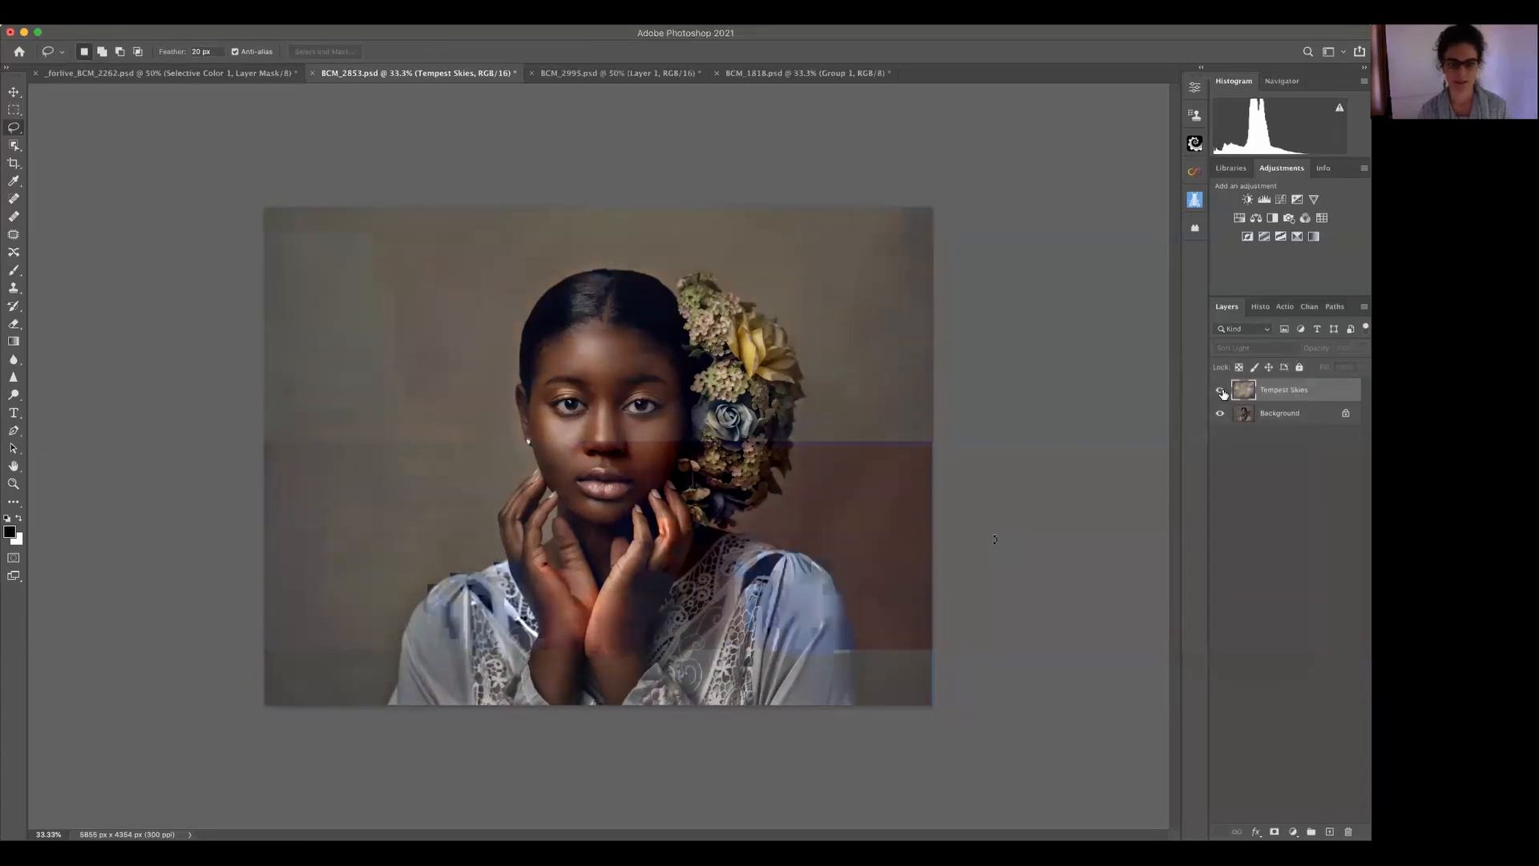
{"action": "left_click", "coordinate": [1221, 391]}
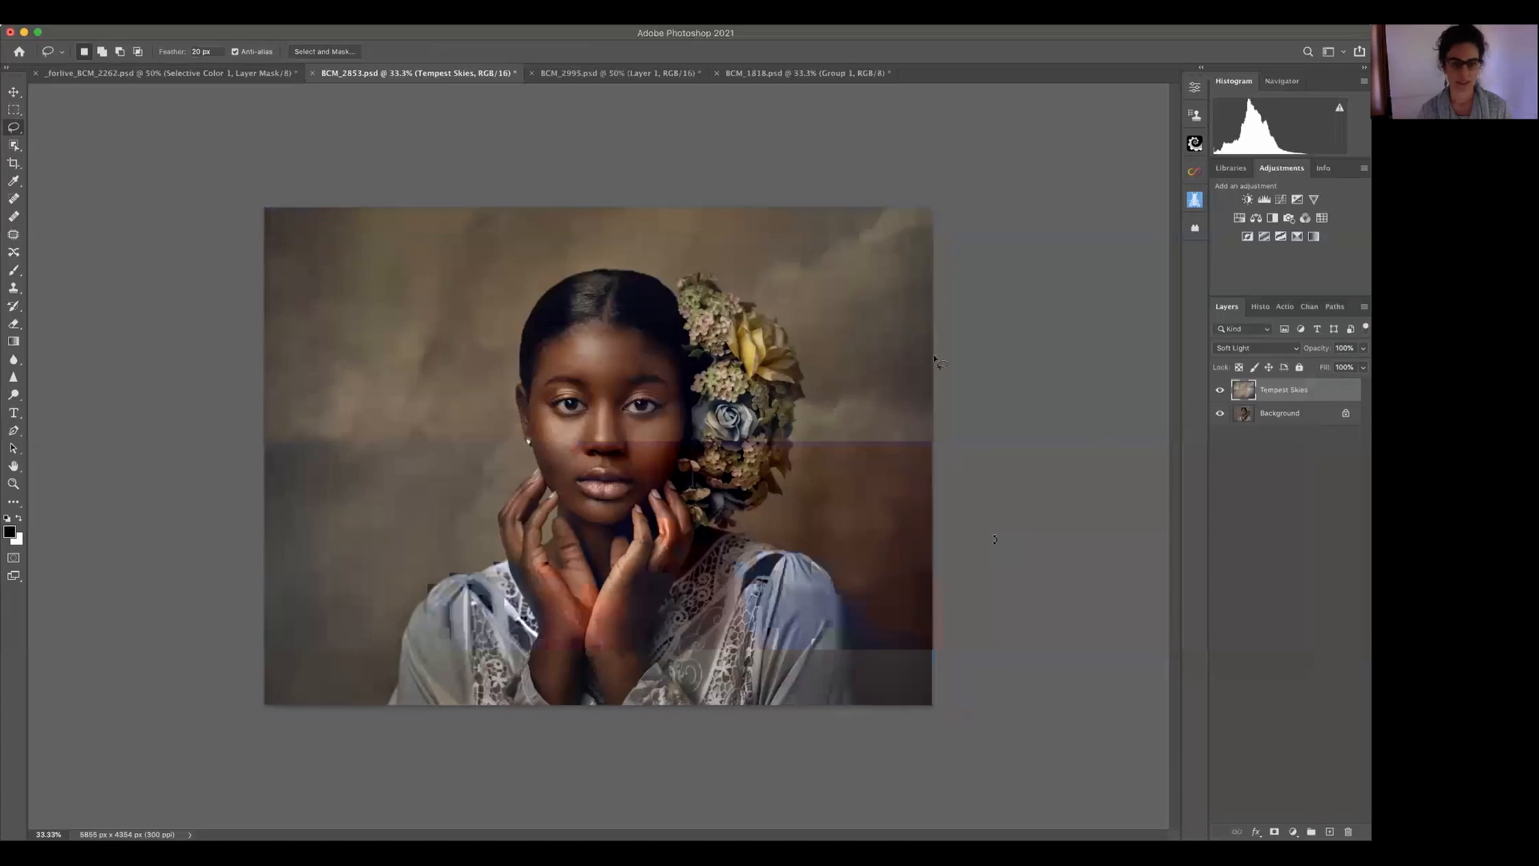
{"action": "left_click", "coordinate": [1226, 392]}
{"action": "left_click", "coordinate": [1223, 391]}
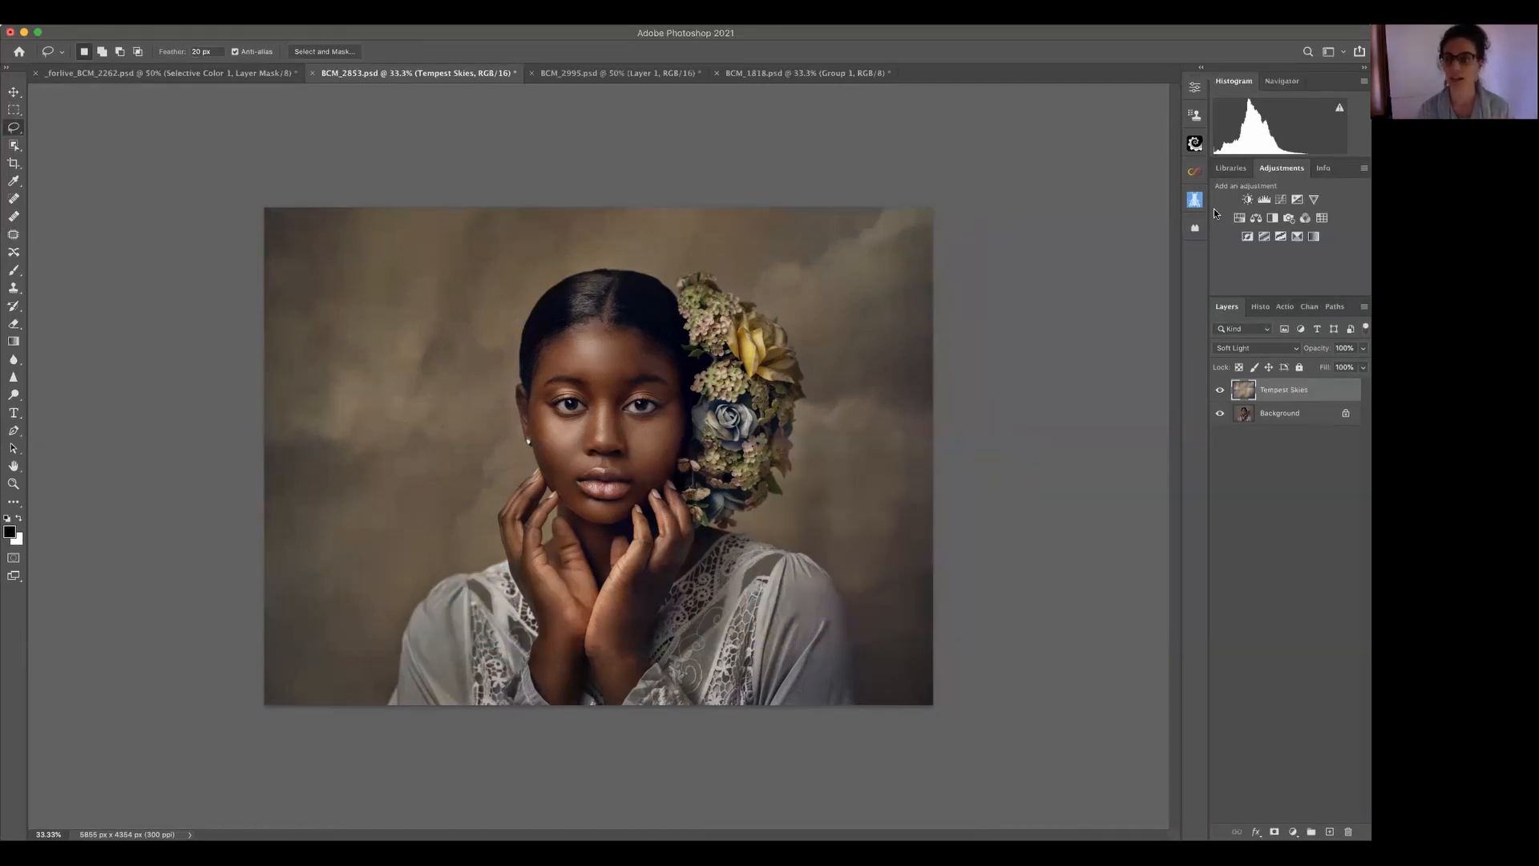
- Add a Selective Color adjustment layer clipped to Tempest Skies, try shifting its reds, and reset them to 0
{"action": "left_click", "coordinate": [1297, 236]}
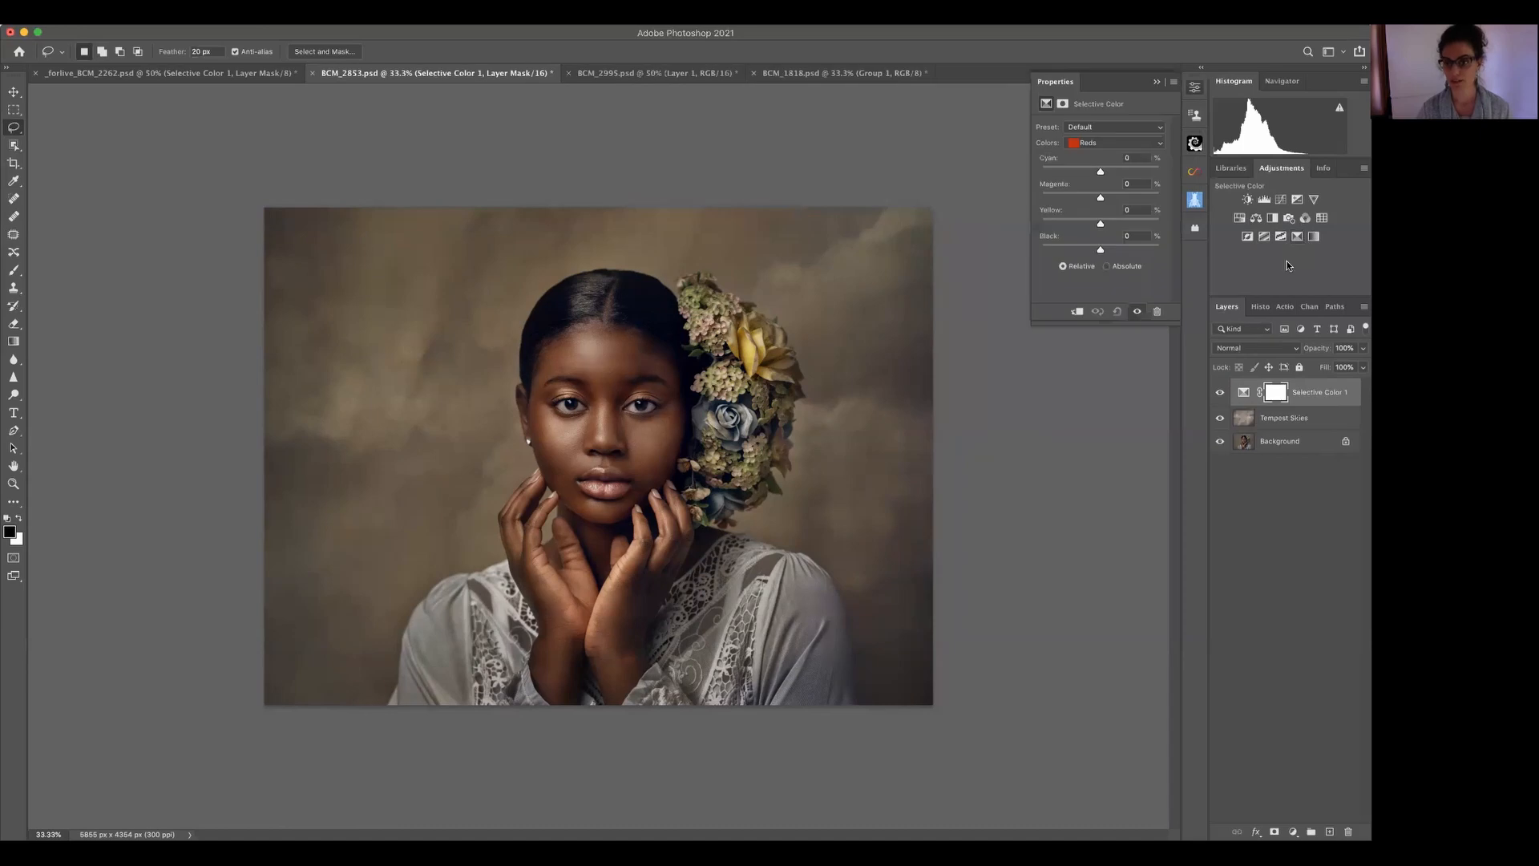
{"action": "left_click", "coordinate": [1079, 311]}
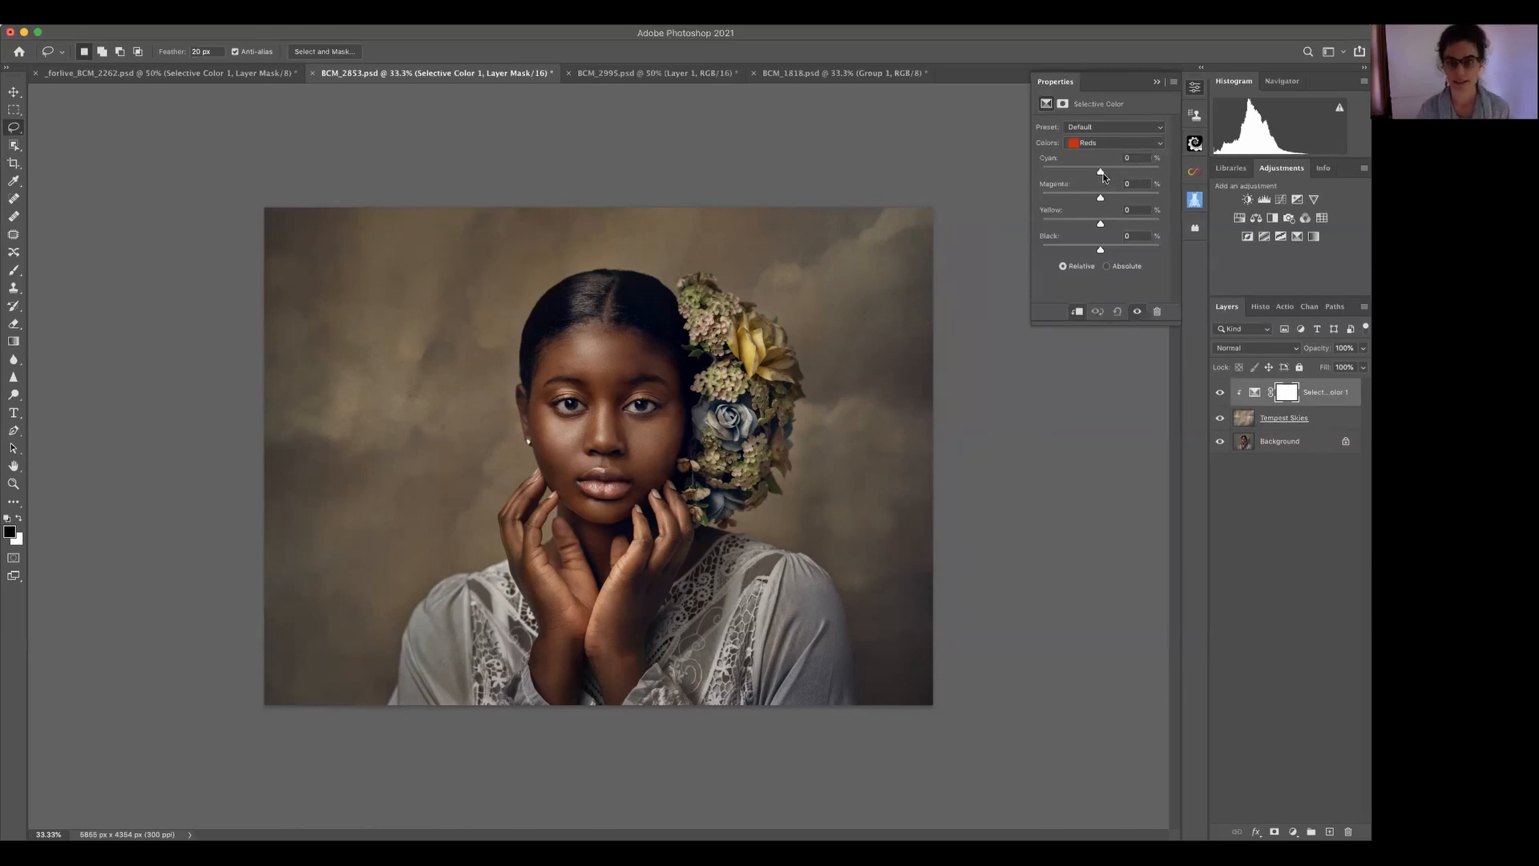
{"action": "left_click_drag", "start_coordinate": [1103, 177], "coordinate": [1117, 224]}
{"action": "type", "text": "0"}
- Set the blacks in the clipped Selective Color adjustment to cyan +31%, magenta about +5% and yellow -10%
{"action": "left_click", "coordinate": [1115, 142]}
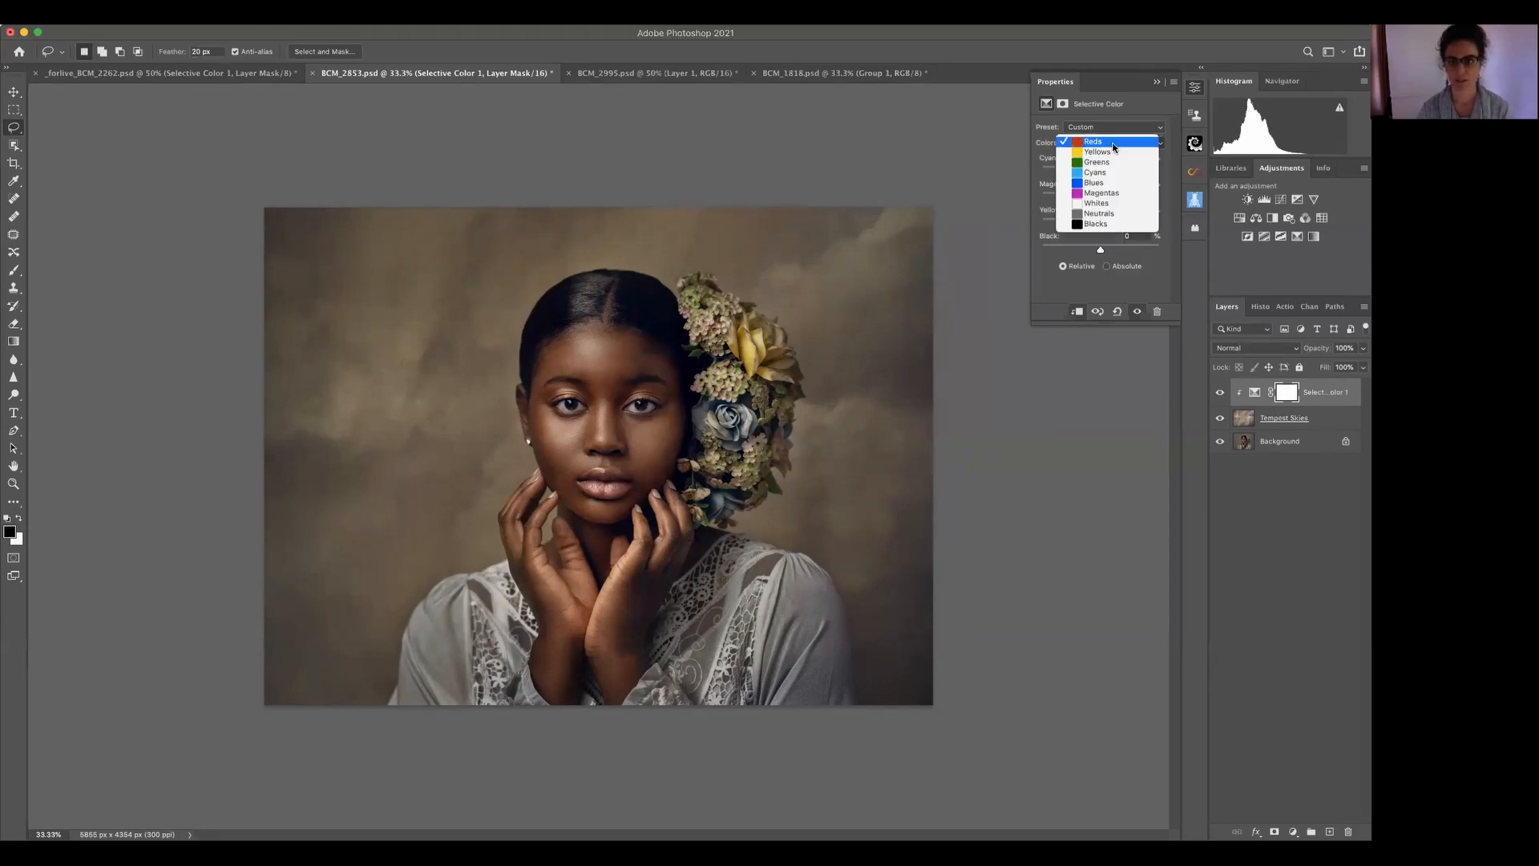
{"action": "left_click", "coordinate": [1109, 224]}
{"action": "mouse_move", "coordinate": [1100, 172]}
{"action": "left_mouse_down"}
{"action": "mouse_move", "coordinate": [1121, 171]}
{"action": "mouse_move", "coordinate": [1071, 172]}
{"action": "left_mouse_up"}
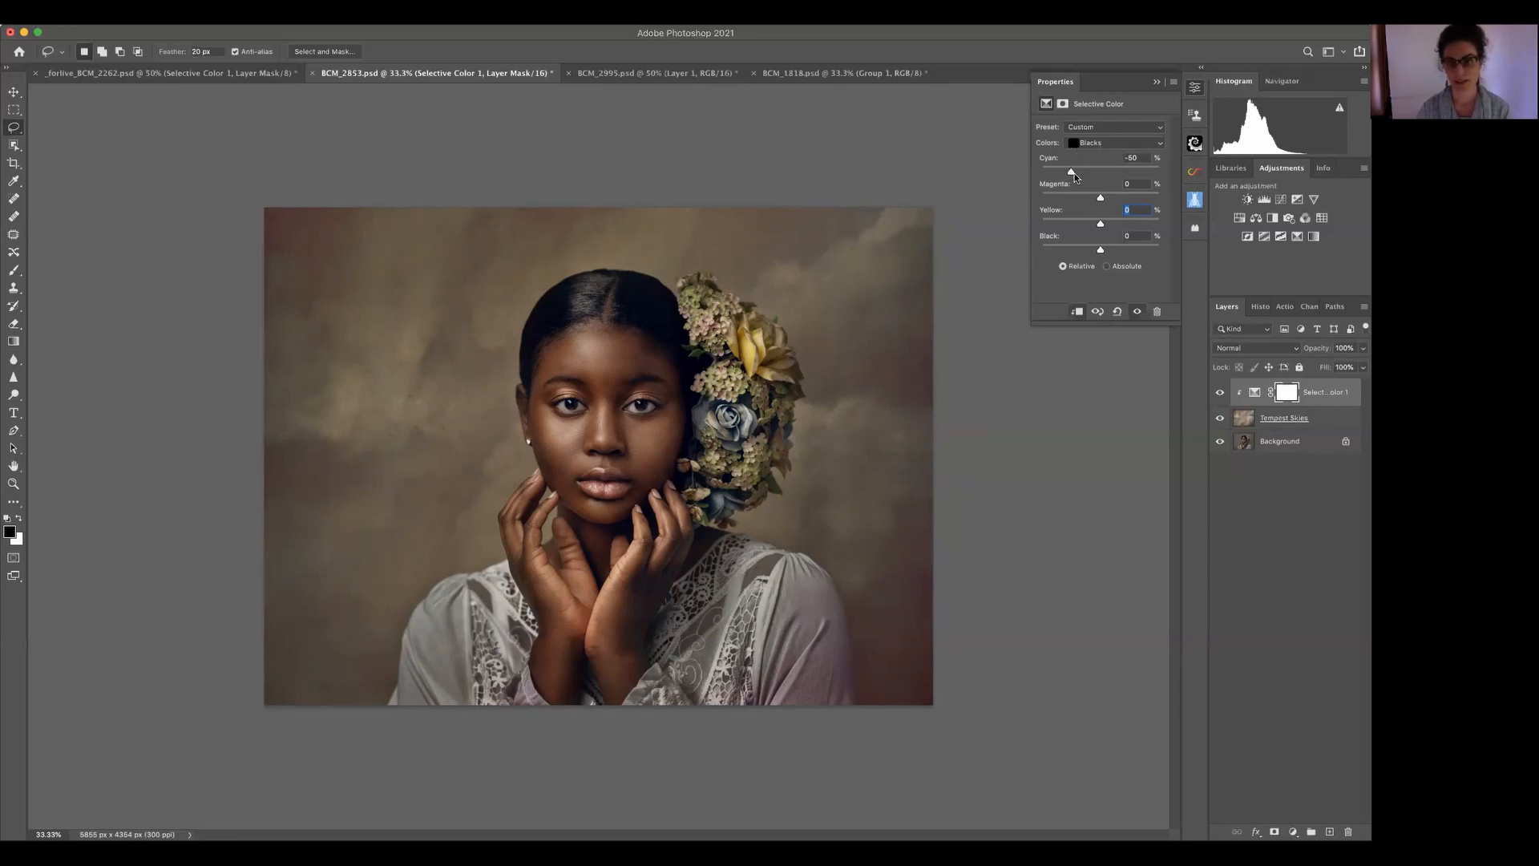
{"action": "left_click_drag", "start_coordinate": [1091, 172], "coordinate": [1125, 174]}
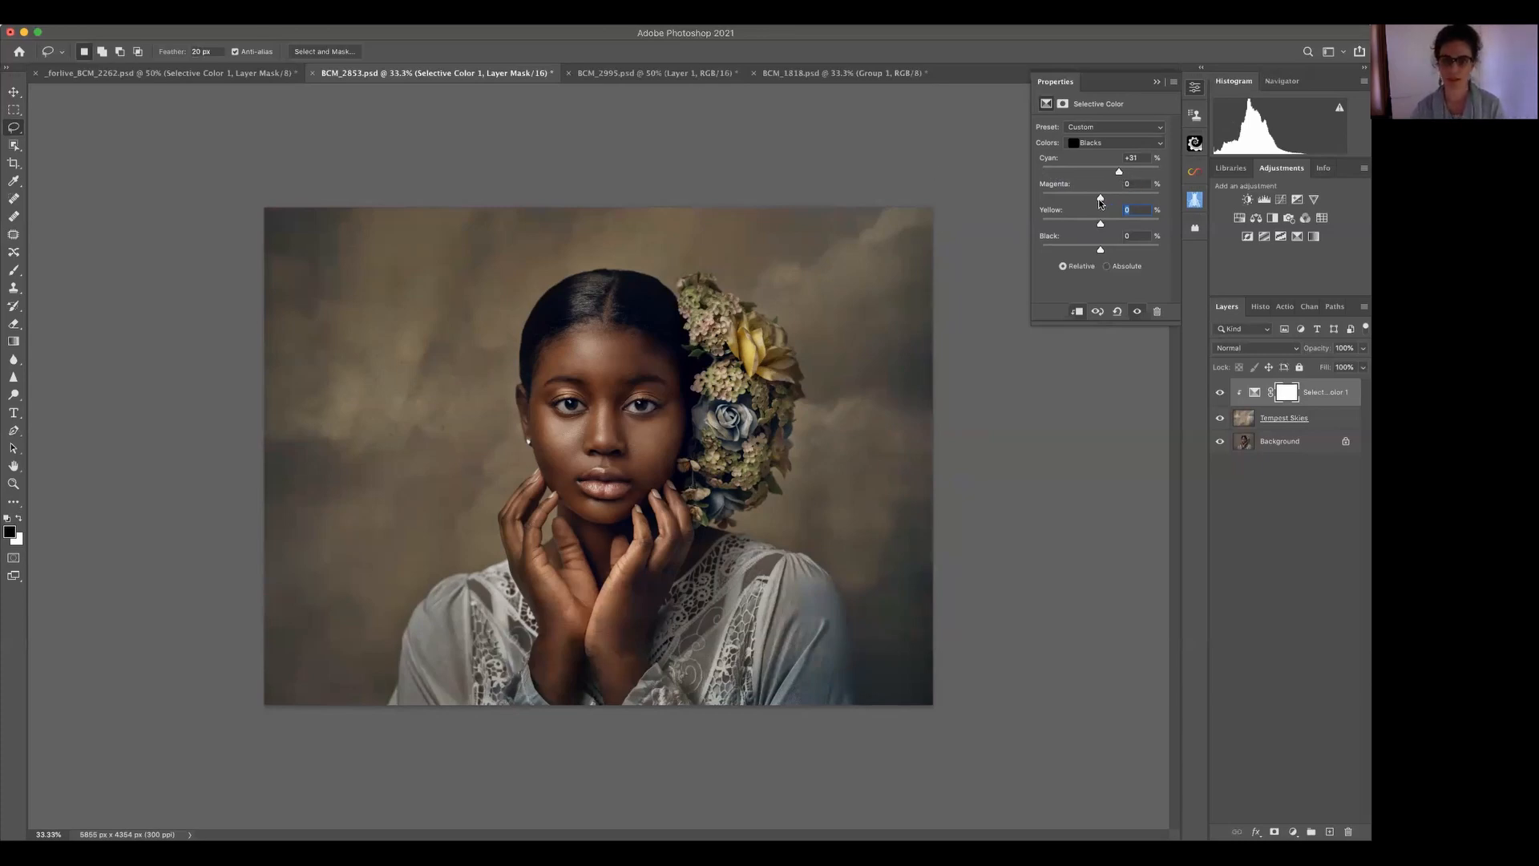
{"action": "mouse_move", "coordinate": [1101, 226]}
{"action": "left_mouse_down"}
{"action": "mouse_move", "coordinate": [1074, 227]}
{"action": "mouse_move", "coordinate": [1160, 227]}
{"action": "mouse_move", "coordinate": [1060, 227]}
{"action": "mouse_move", "coordinate": [1102, 229]}
{"action": "mouse_move", "coordinate": [1095, 198]}
{"action": "mouse_move", "coordinate": [1114, 197]}
{"action": "mouse_move", "coordinate": [1088, 198]}
{"action": "mouse_move", "coordinate": [1104, 200]}
{"action": "left_mouse_up"}
- Try different cyan amounts in the blues of the clipped Selective Color adjustment and leave a slight increase of about +6%
{"action": "left_click", "coordinate": [1159, 143]}
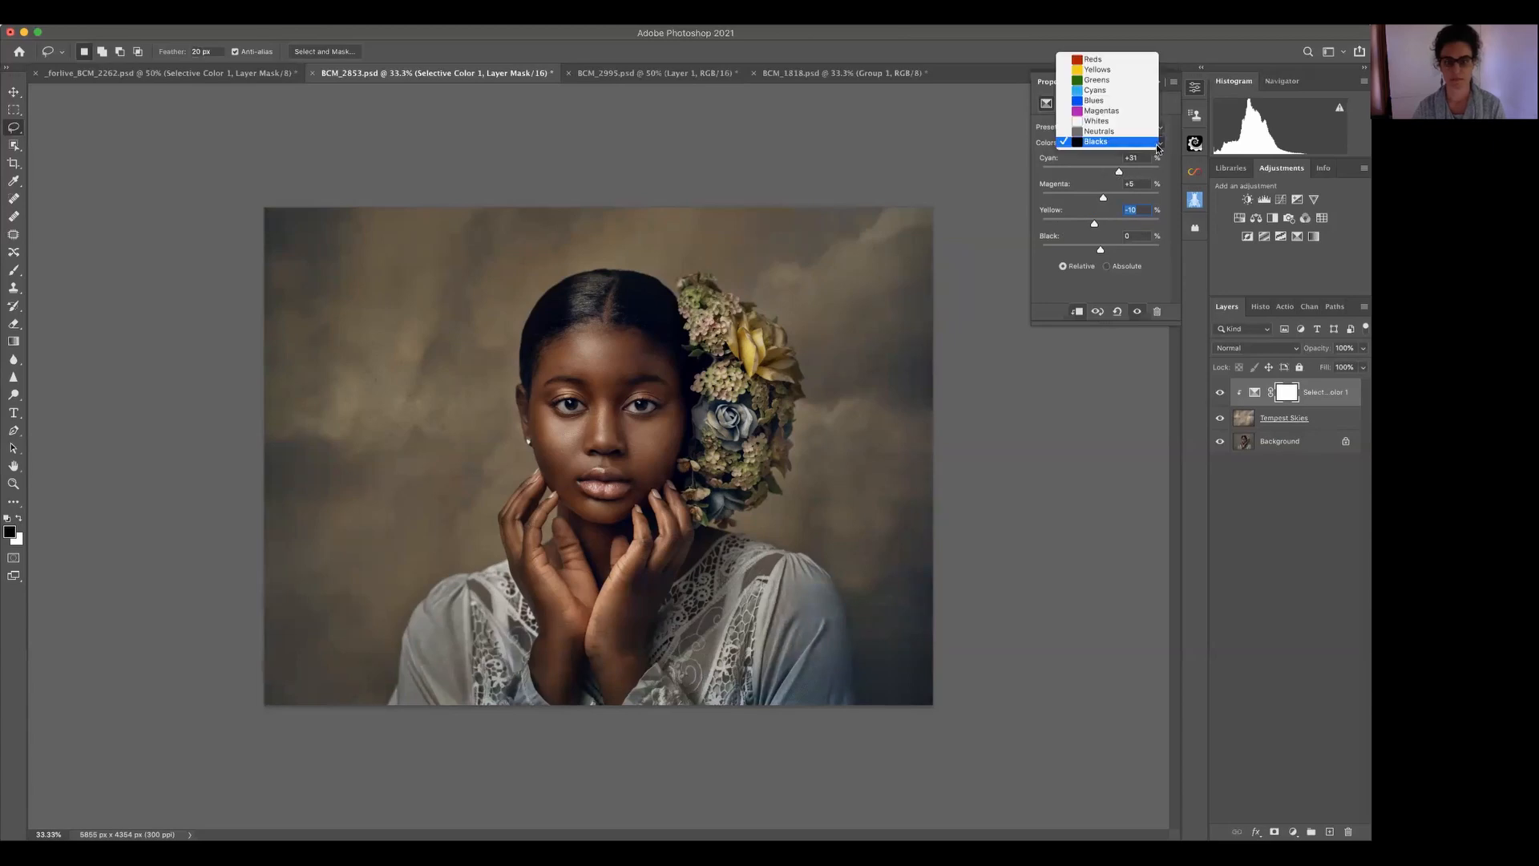
{"action": "left_click", "coordinate": [1125, 102]}
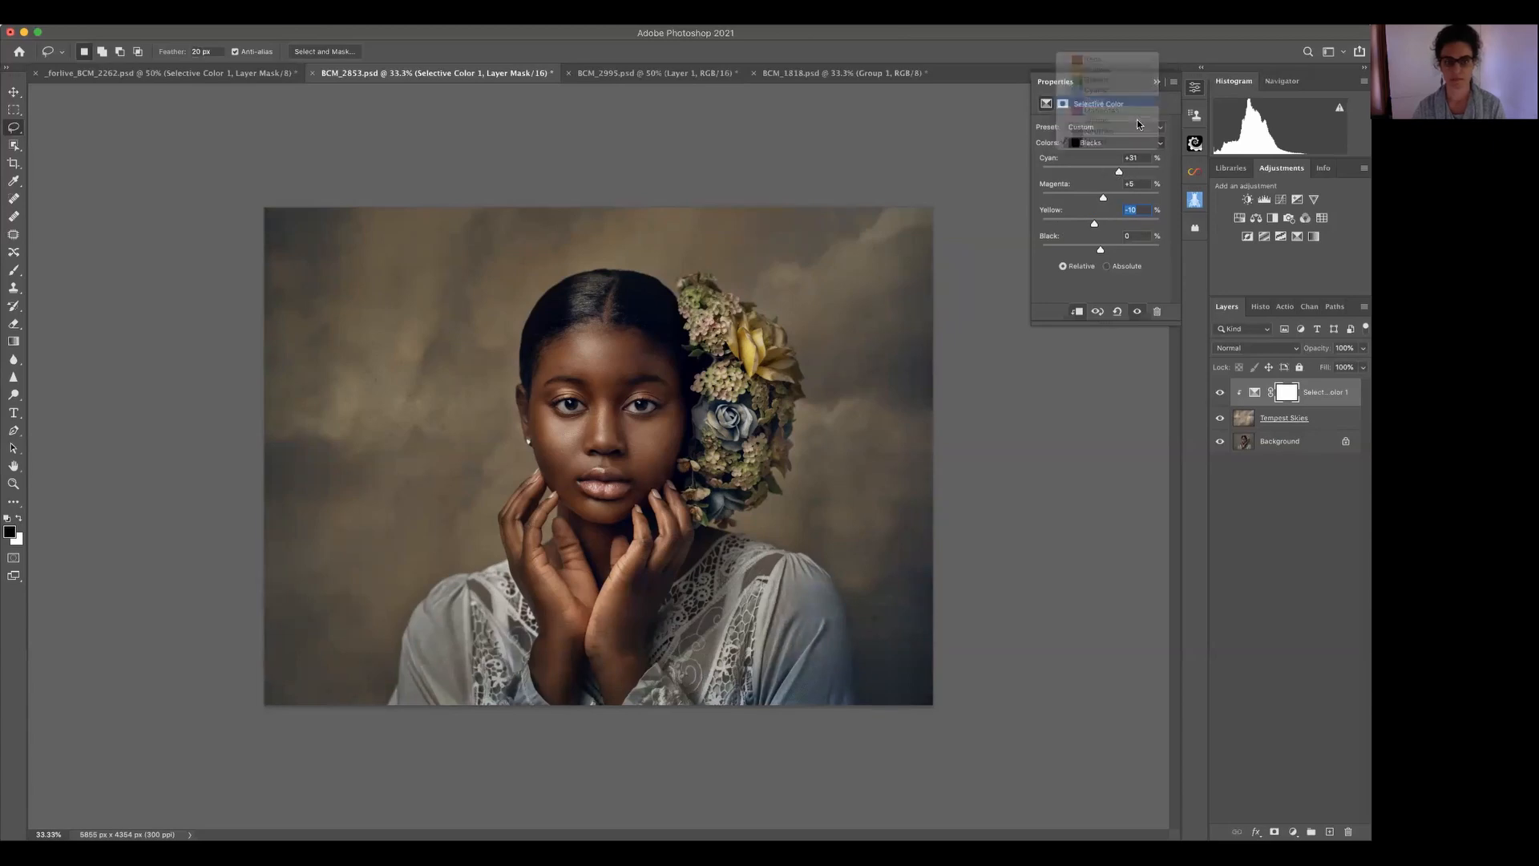
{"action": "left_click_drag", "start_coordinate": [1065, 173], "coordinate": [1047, 171]}
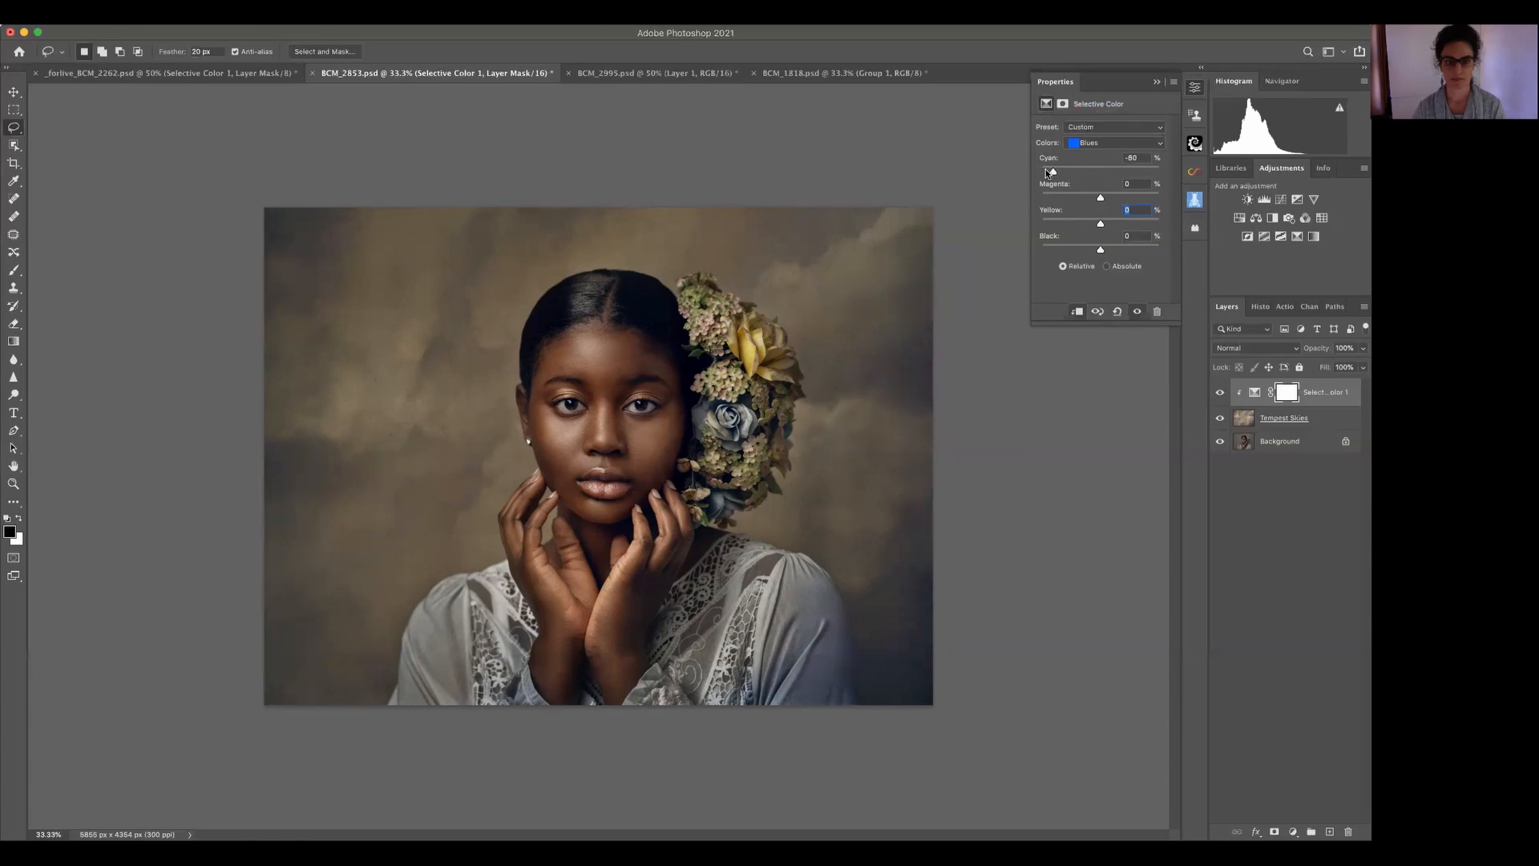
{"action": "left_click", "coordinate": [1130, 169]}
{"action": "left_click", "coordinate": [1103, 171]}
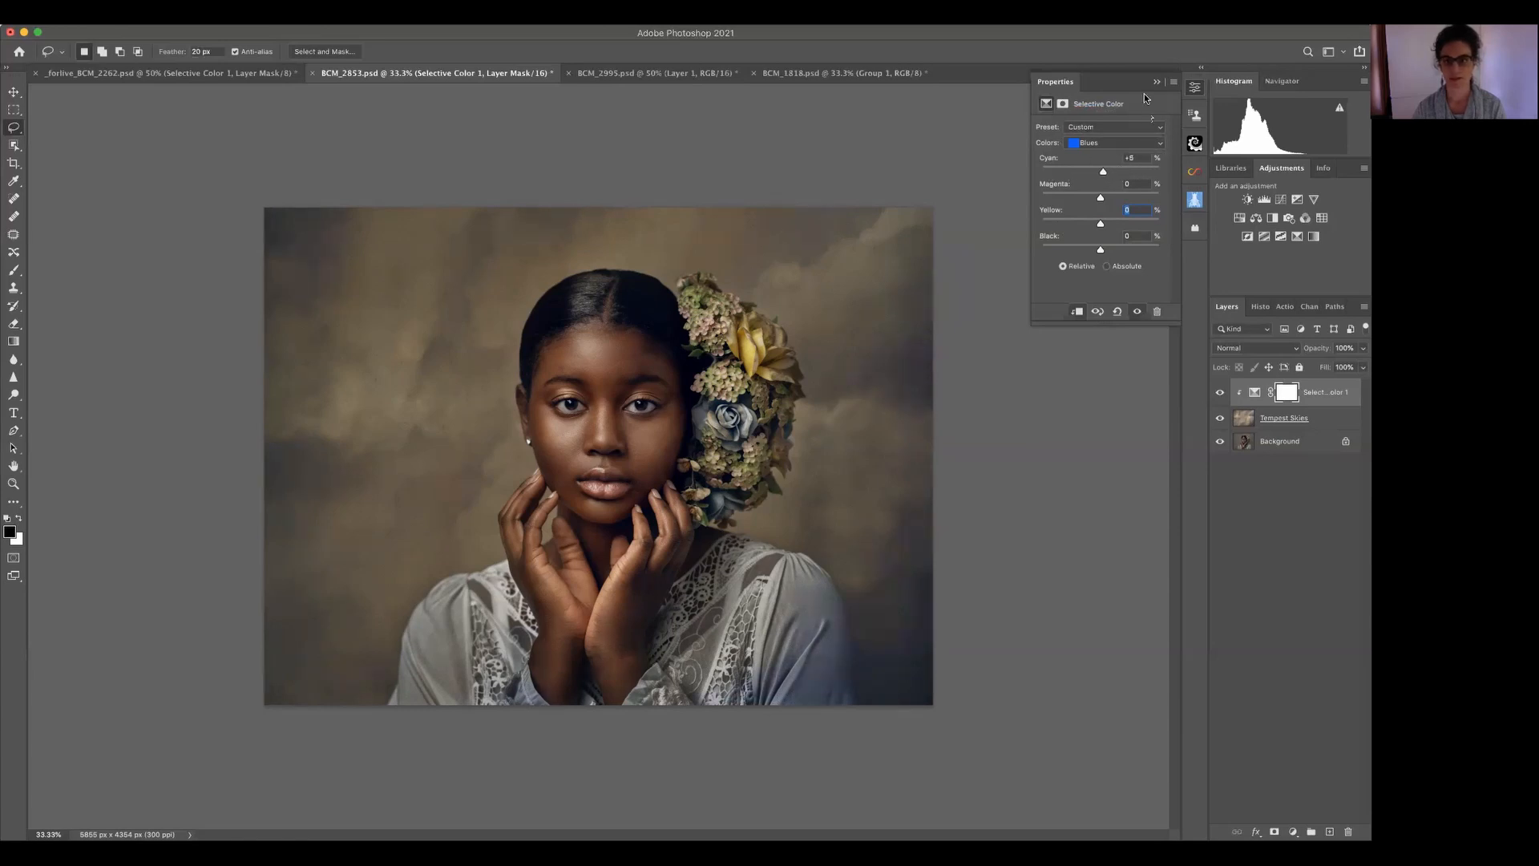
- Compare the portrait with and without the clipped Selective Color adjustment
{"action": "left_click", "coordinate": [1194, 200]}
{"action": "left_click", "coordinate": [1219, 392]}
{"action": "left_click", "coordinate": [1219, 392]}
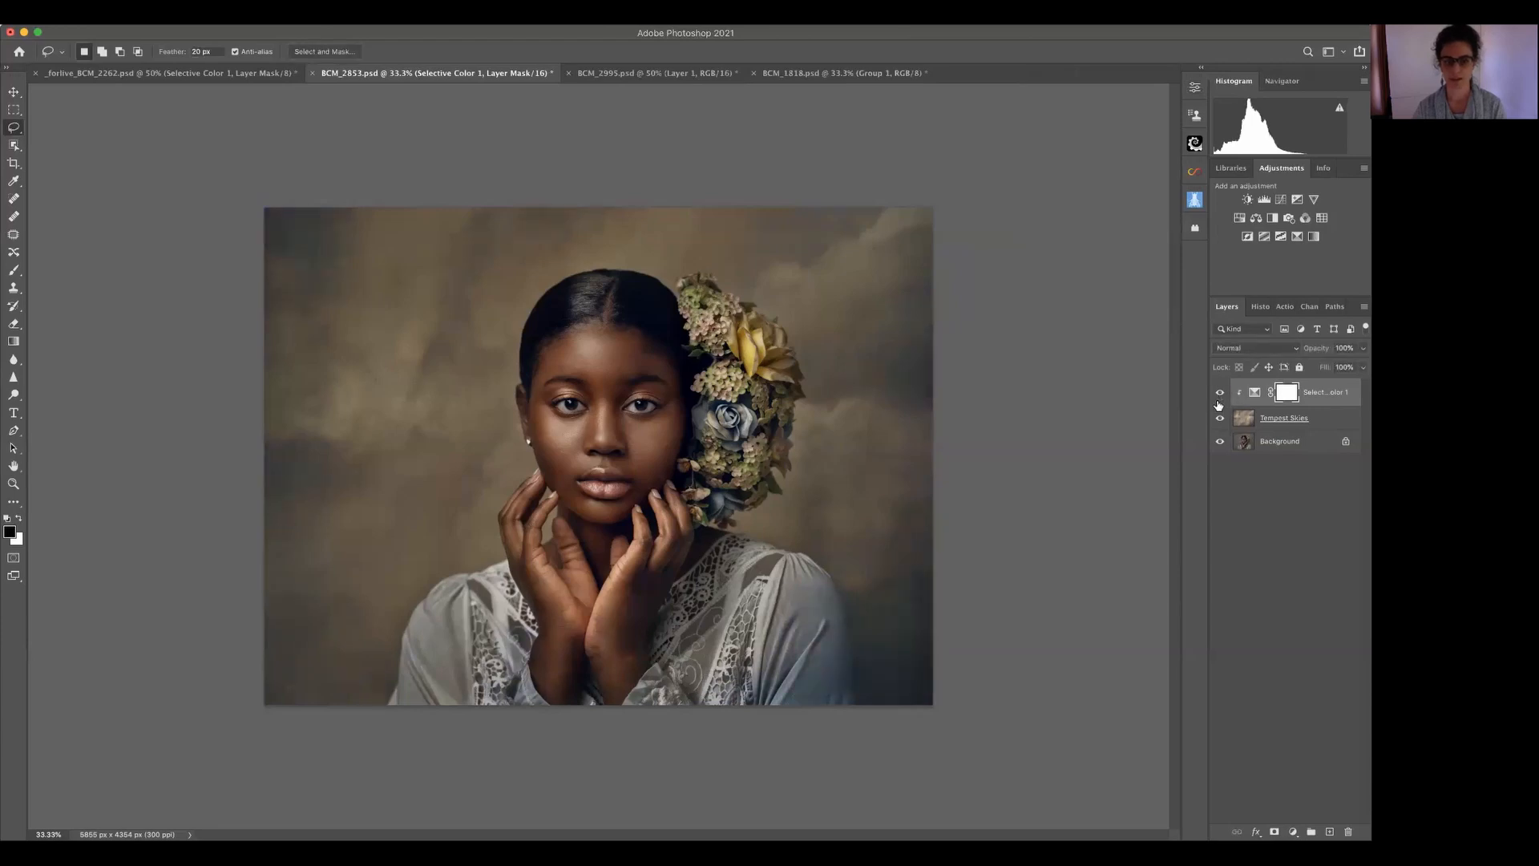
{"action": "left_click", "coordinate": [1220, 393]}
{"action": "left_click", "coordinate": [1221, 394]}
{"action": "left_click", "coordinate": [1221, 403]}
{"action": "left_click", "coordinate": [1222, 403]}
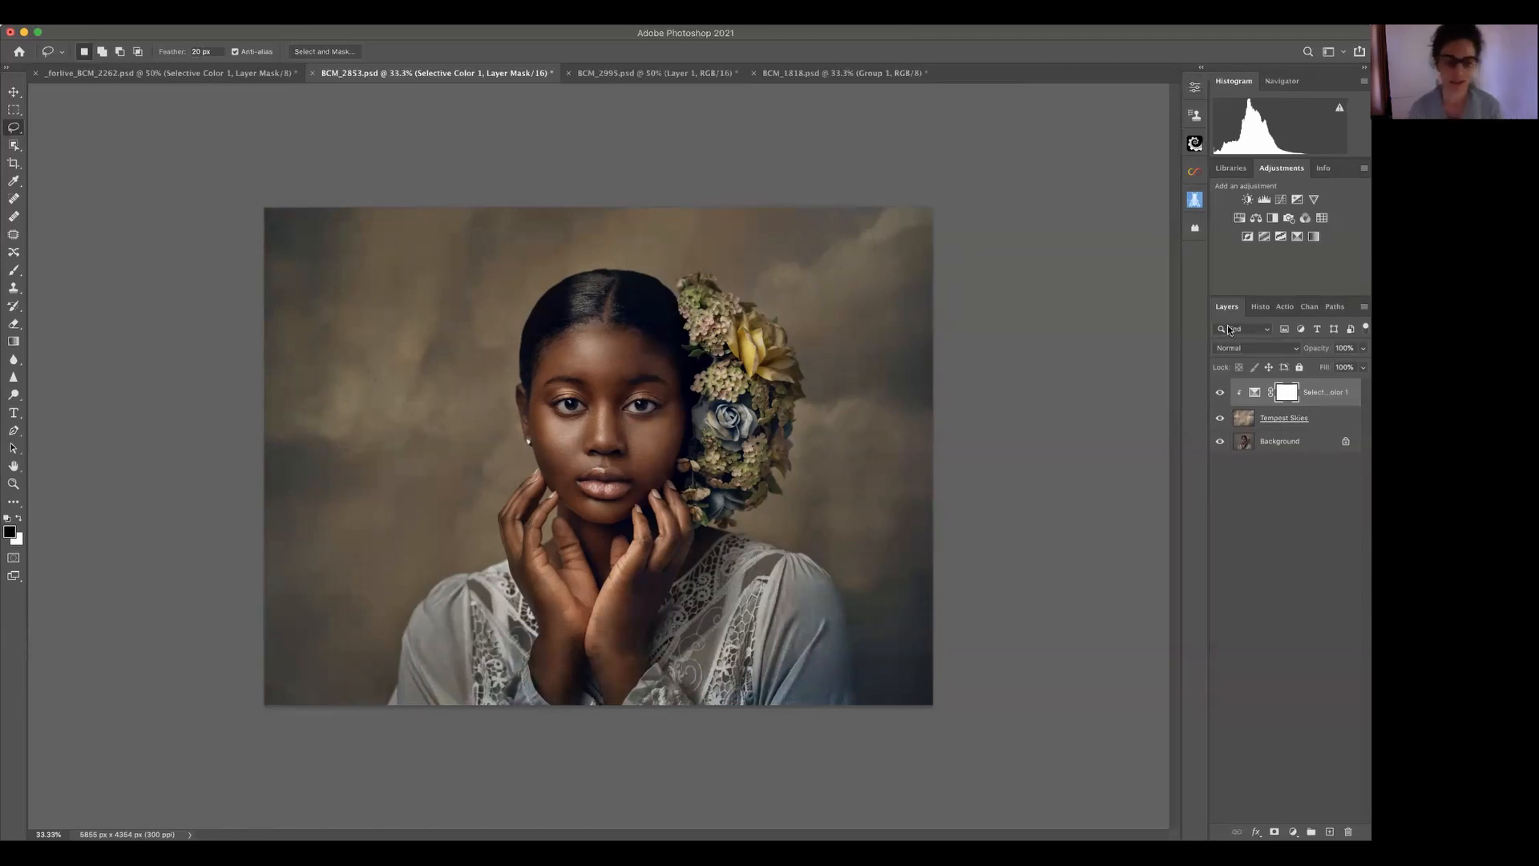
- Add a Hue/Saturation adjustment layer clipped to Tempest Skies and set its saturation to -57
{"action": "left_click", "coordinate": [1318, 424]}
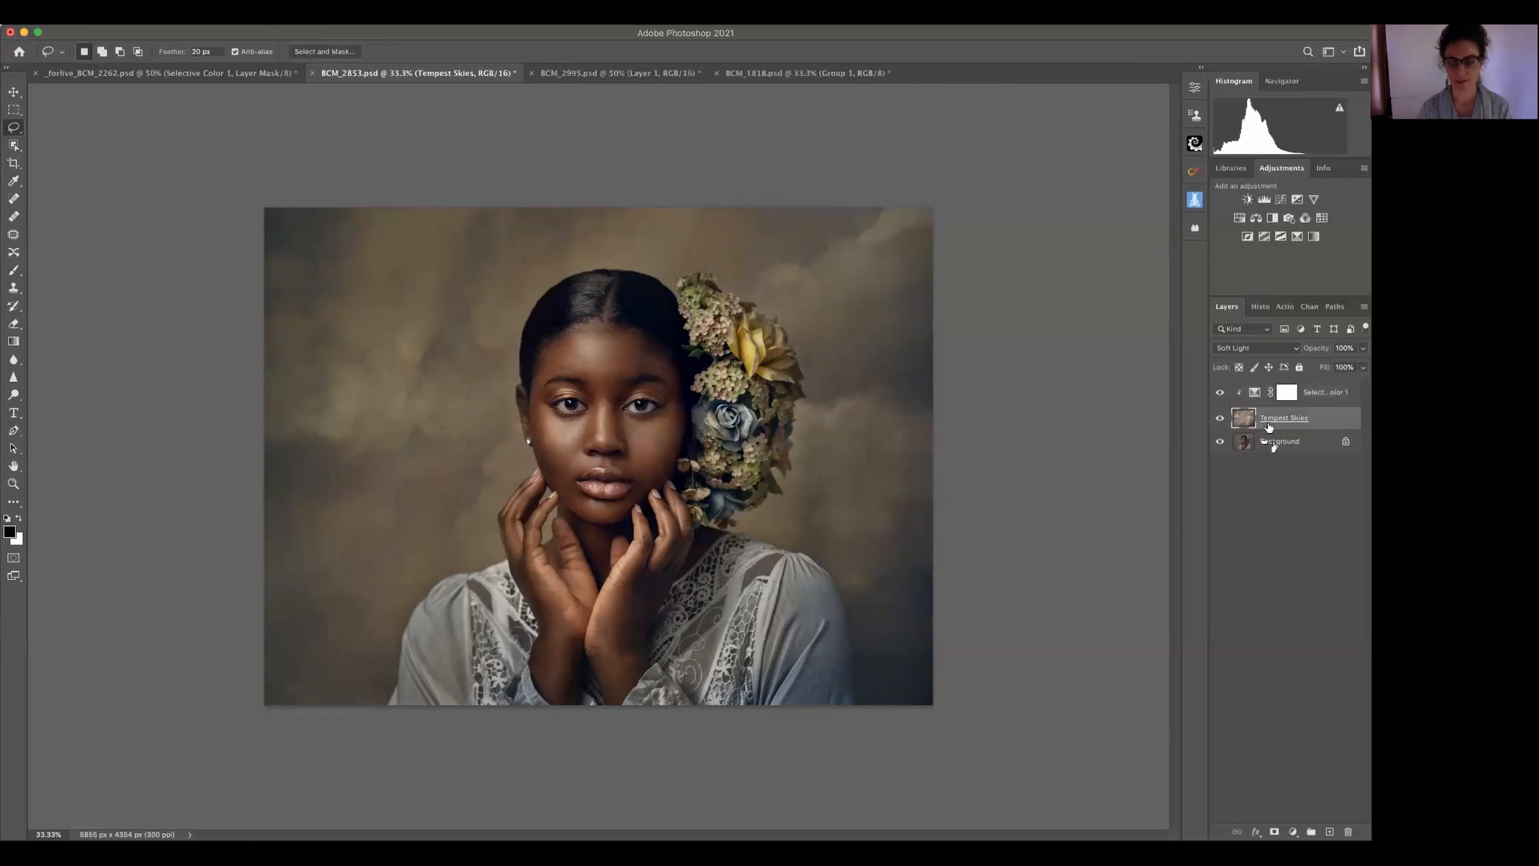
{"action": "left_click", "coordinate": [1239, 218]}
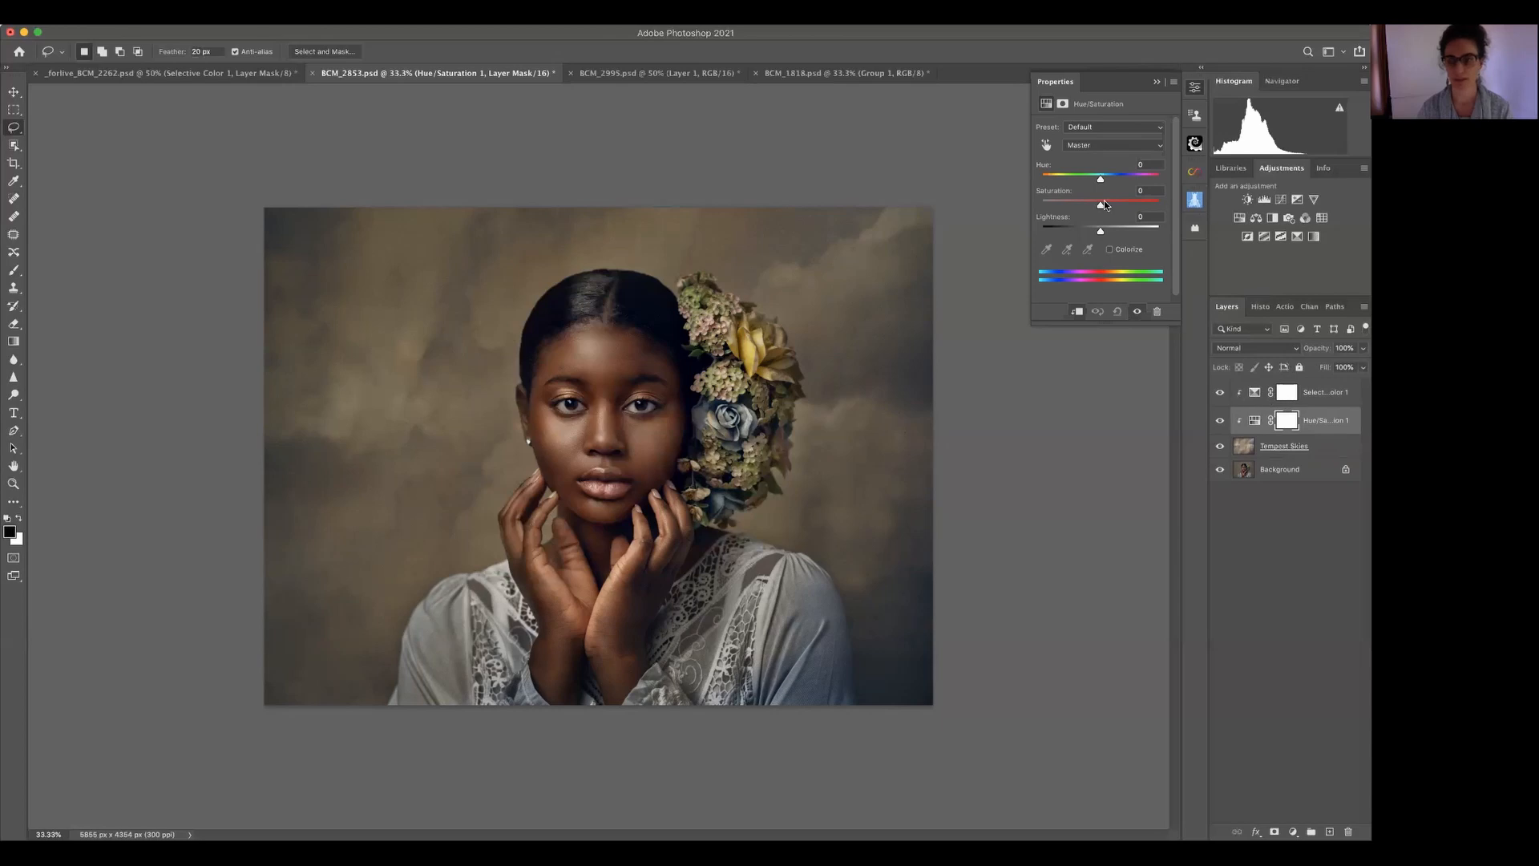
{"action": "left_click_drag", "start_coordinate": [1100, 205], "coordinate": [1067, 203]}
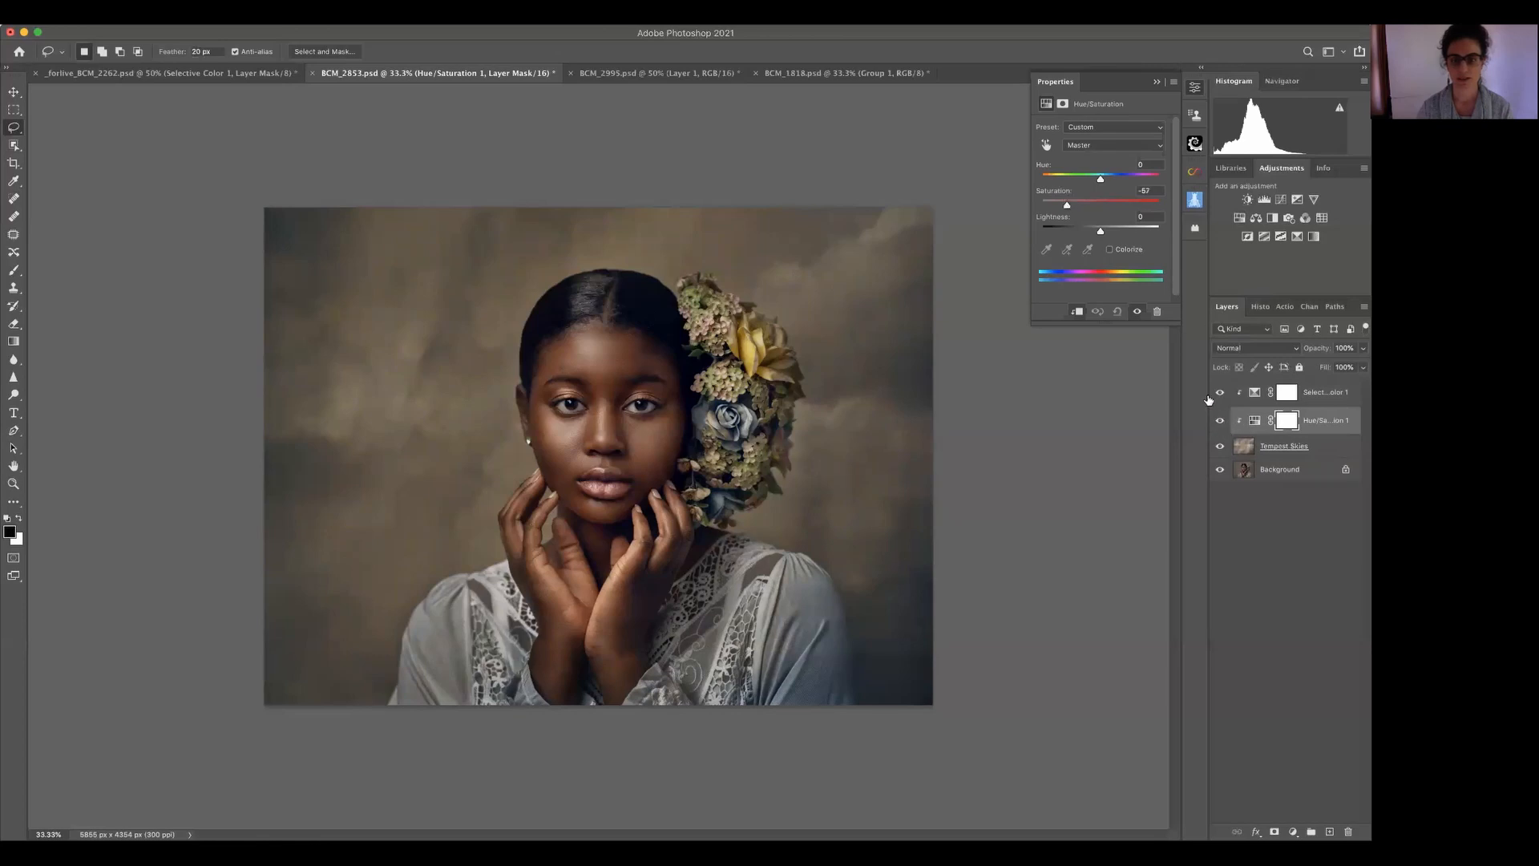
{"action": "left_click", "coordinate": [1157, 82]}
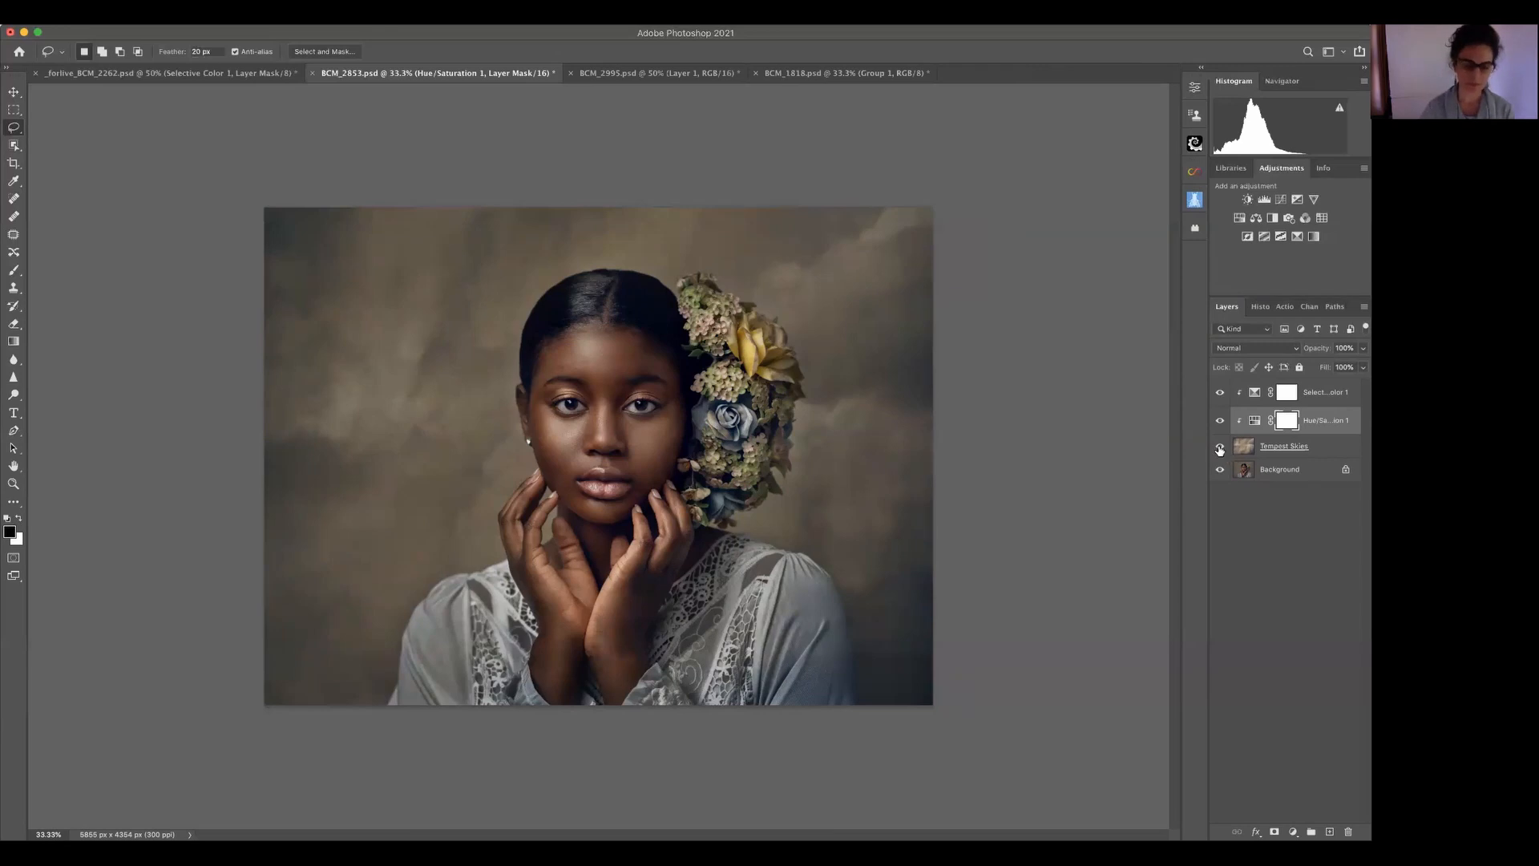
- On the Tempest Skies layer, lasso the face, hands and forearms with a 20 px feather, subtracting the gap between cheek and fingers
{"action": "left_click", "coordinate": [1306, 447]}
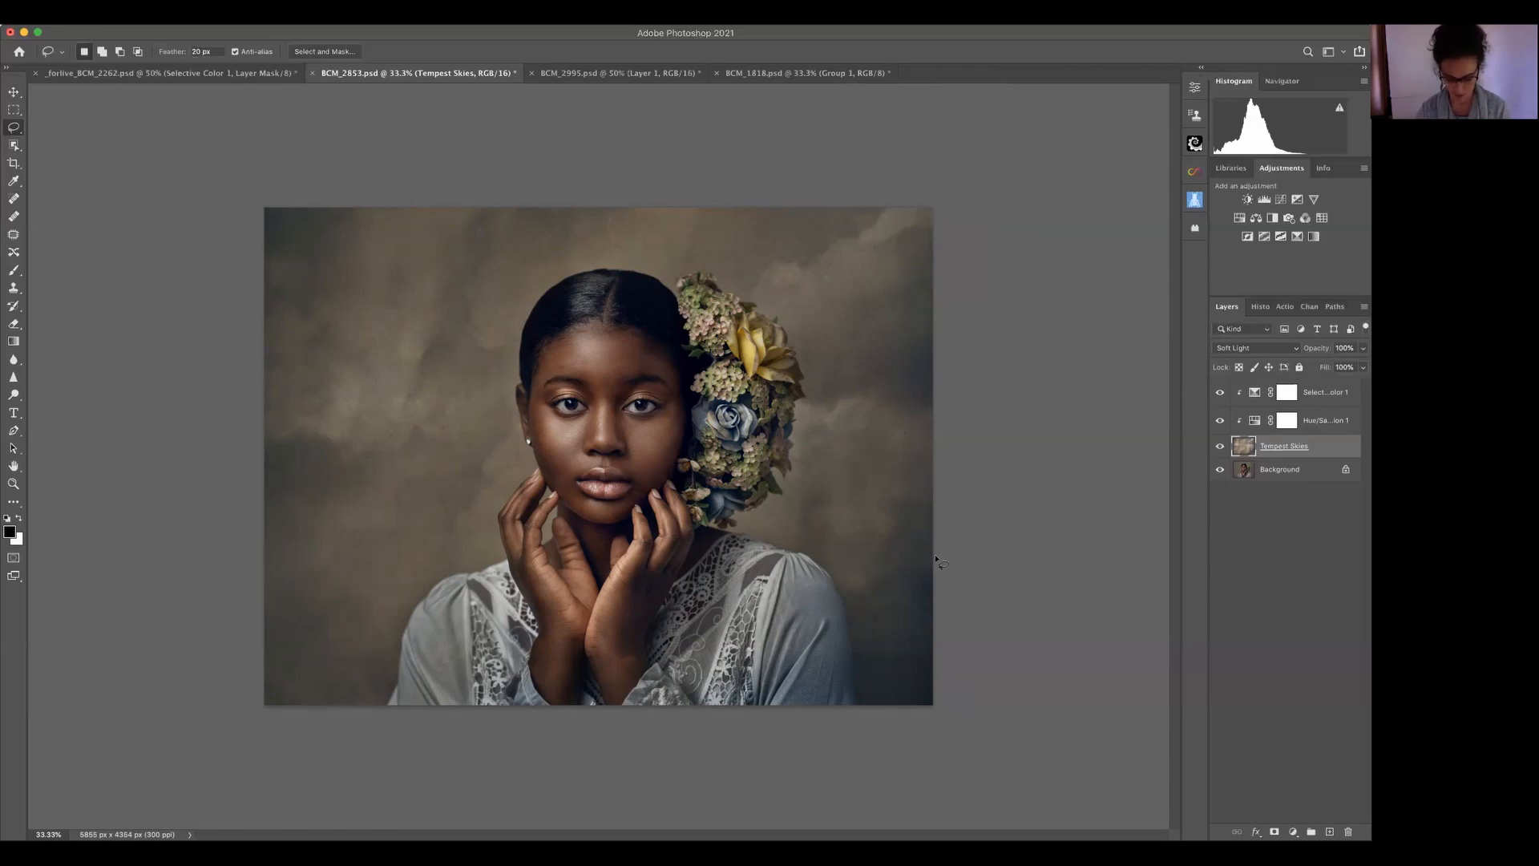
{"action": "key", "text": "super+equal"}
{"action": "key", "text": "super+equal"}
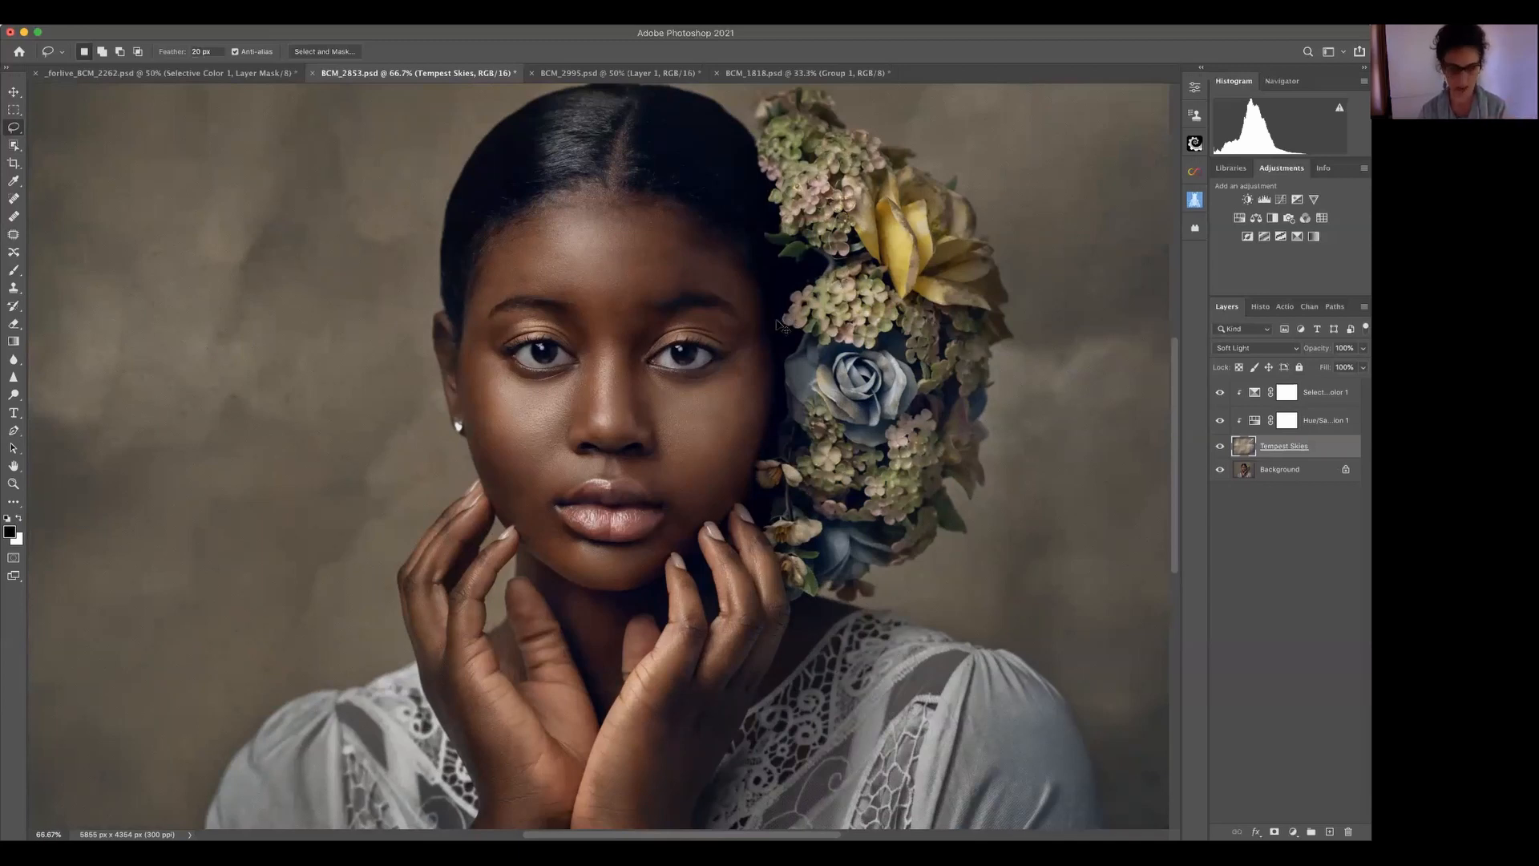
{"action": "key", "text": "super+1"}
{"action": "key", "text": "super+minus"}
{"action": "key", "text": "super+minus"}
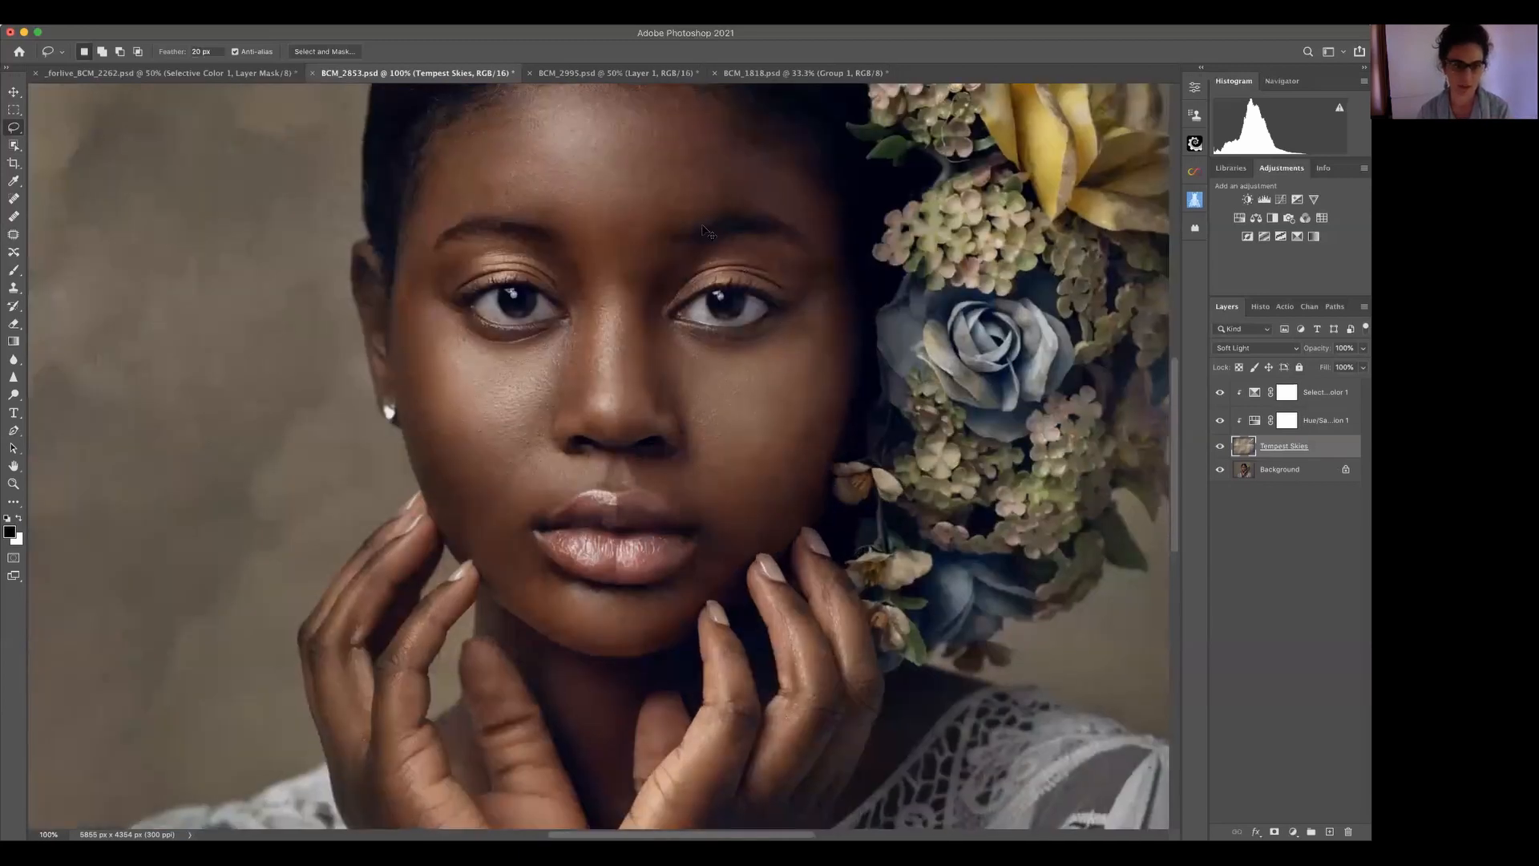
{"action": "key", "text": "super+minus"}
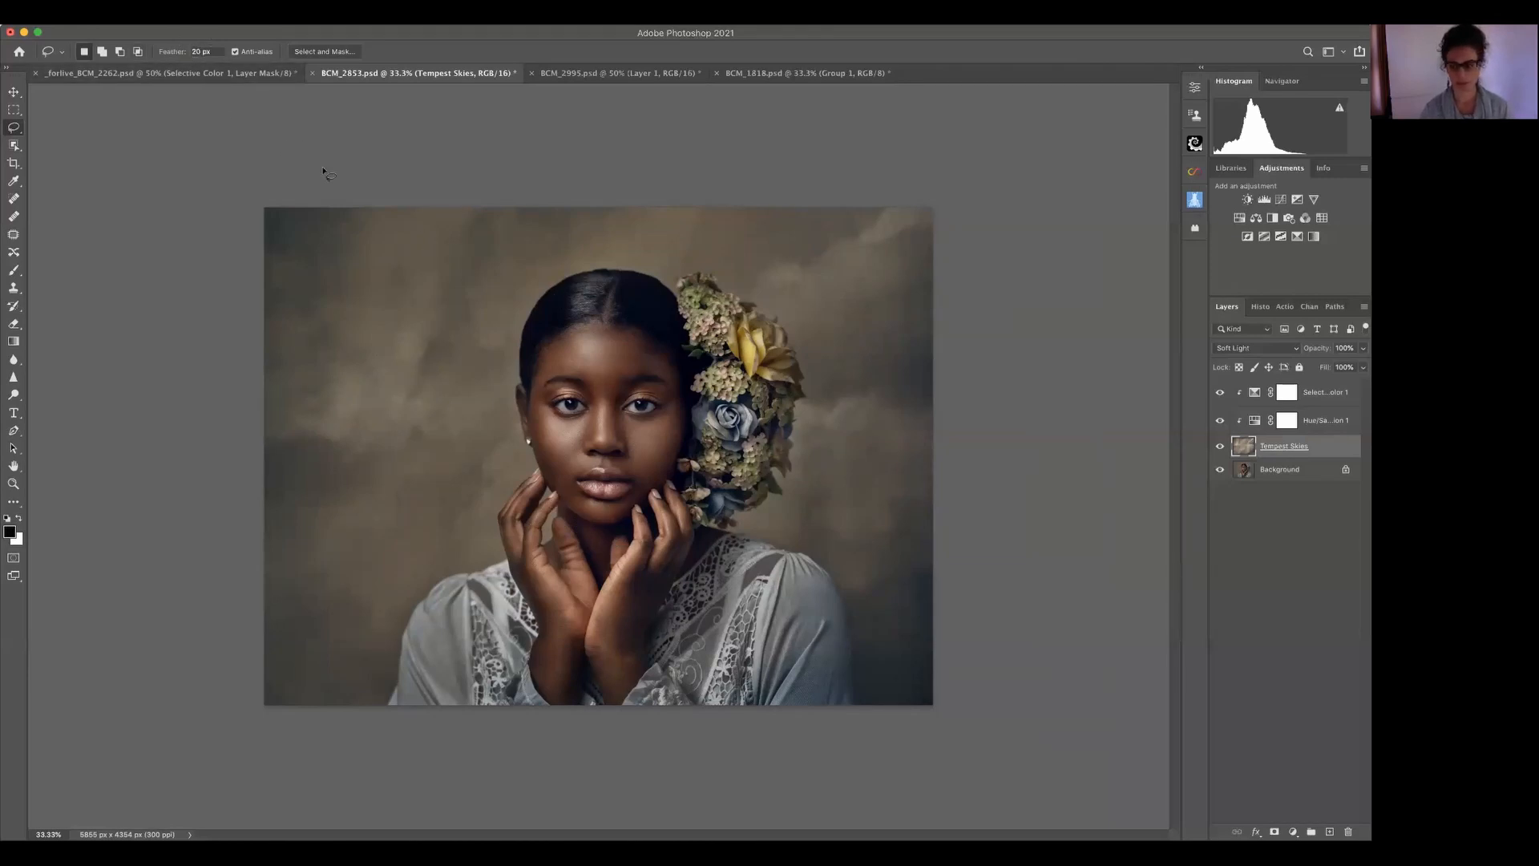
{"action": "mouse_move", "coordinate": [597, 323]}
{"action": "left_mouse_down"}
{"action": "mouse_move", "coordinate": [541, 345]}
{"action": "mouse_move", "coordinate": [519, 397]}
{"action": "mouse_move", "coordinate": [542, 471]}
{"action": "mouse_move", "coordinate": [501, 527]}
{"action": "mouse_move", "coordinate": [552, 712]}
{"action": "mouse_move", "coordinate": [587, 668]}
{"action": "mouse_move", "coordinate": [612, 710]}
{"action": "mouse_move", "coordinate": [649, 666]}
{"action": "mouse_move", "coordinate": [673, 584]}
{"action": "mouse_move", "coordinate": [720, 541]}
{"action": "mouse_move", "coordinate": [669, 484]}
{"action": "mouse_move", "coordinate": [682, 424]}
{"action": "mouse_move", "coordinate": [656, 340]}
{"action": "mouse_move", "coordinate": [617, 313]}
{"action": "left_mouse_up"}
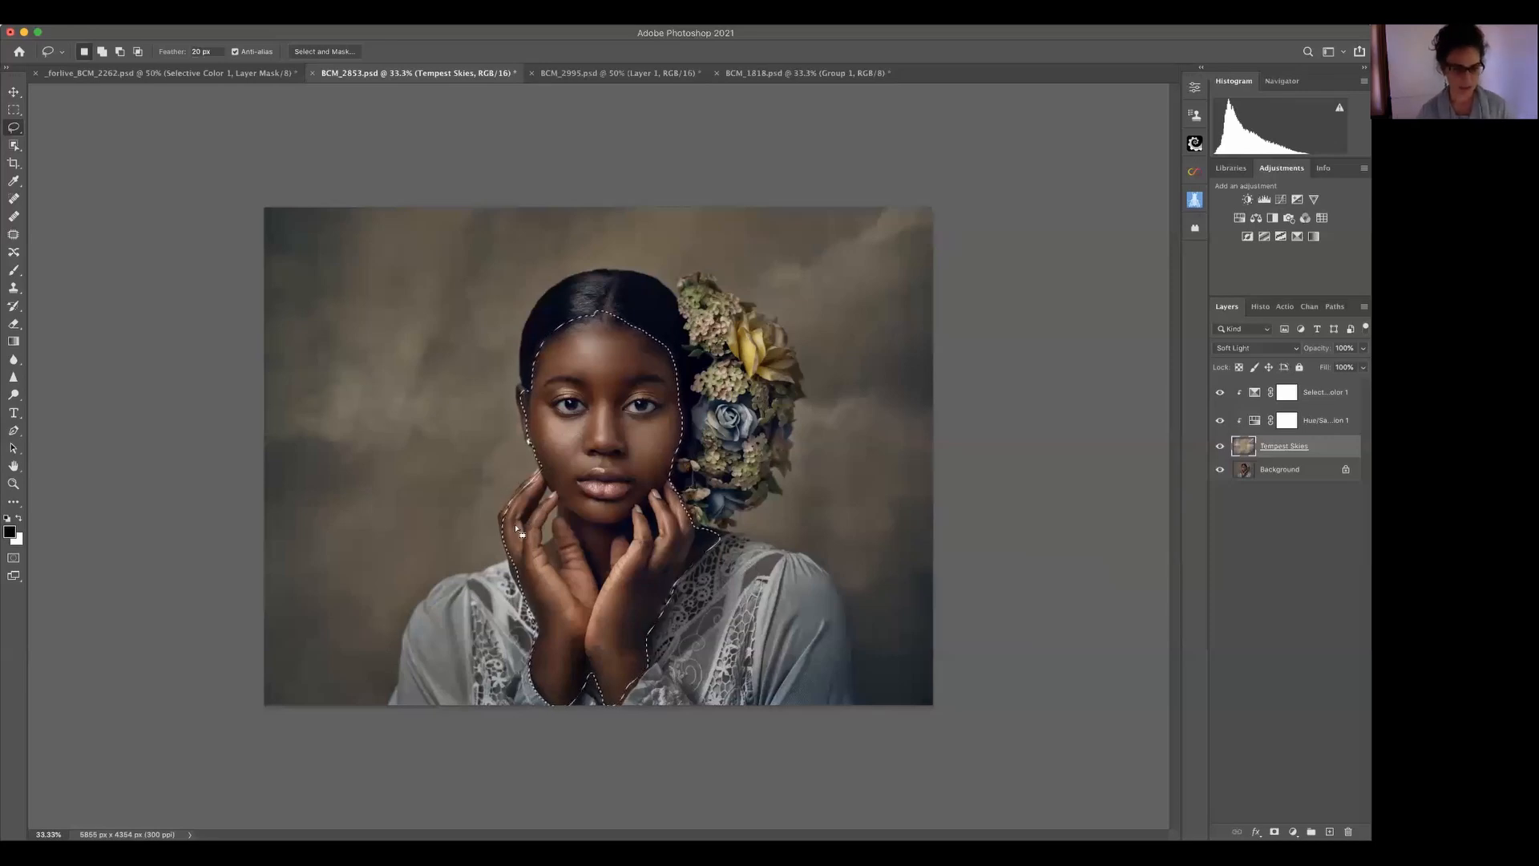
{"action": "key", "text": "alt"}
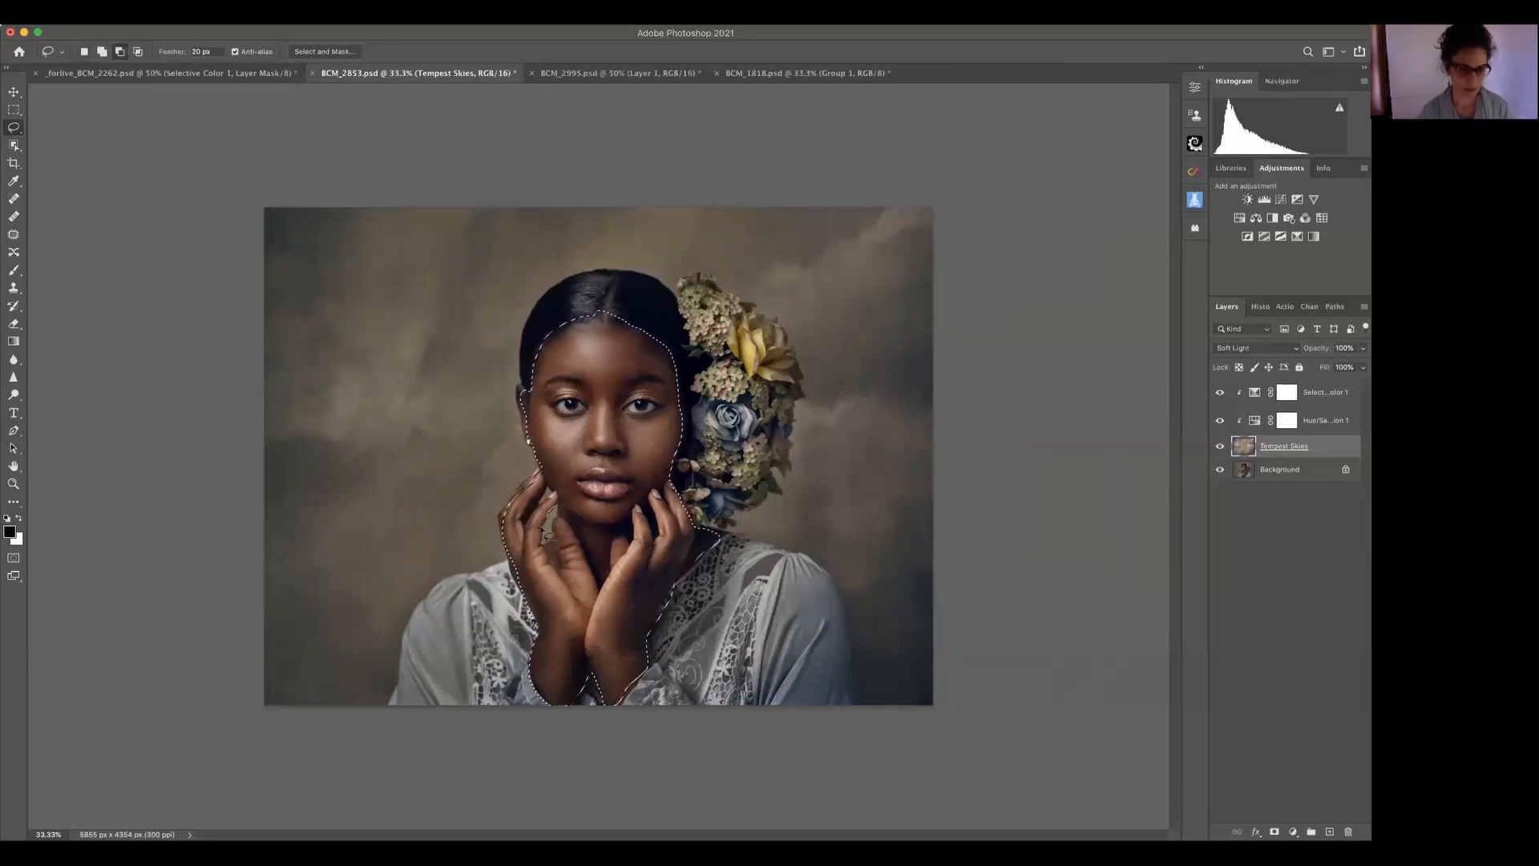
{"action": "left_click_drag", "start_coordinate": [554, 506], "coordinate": [545, 501]}
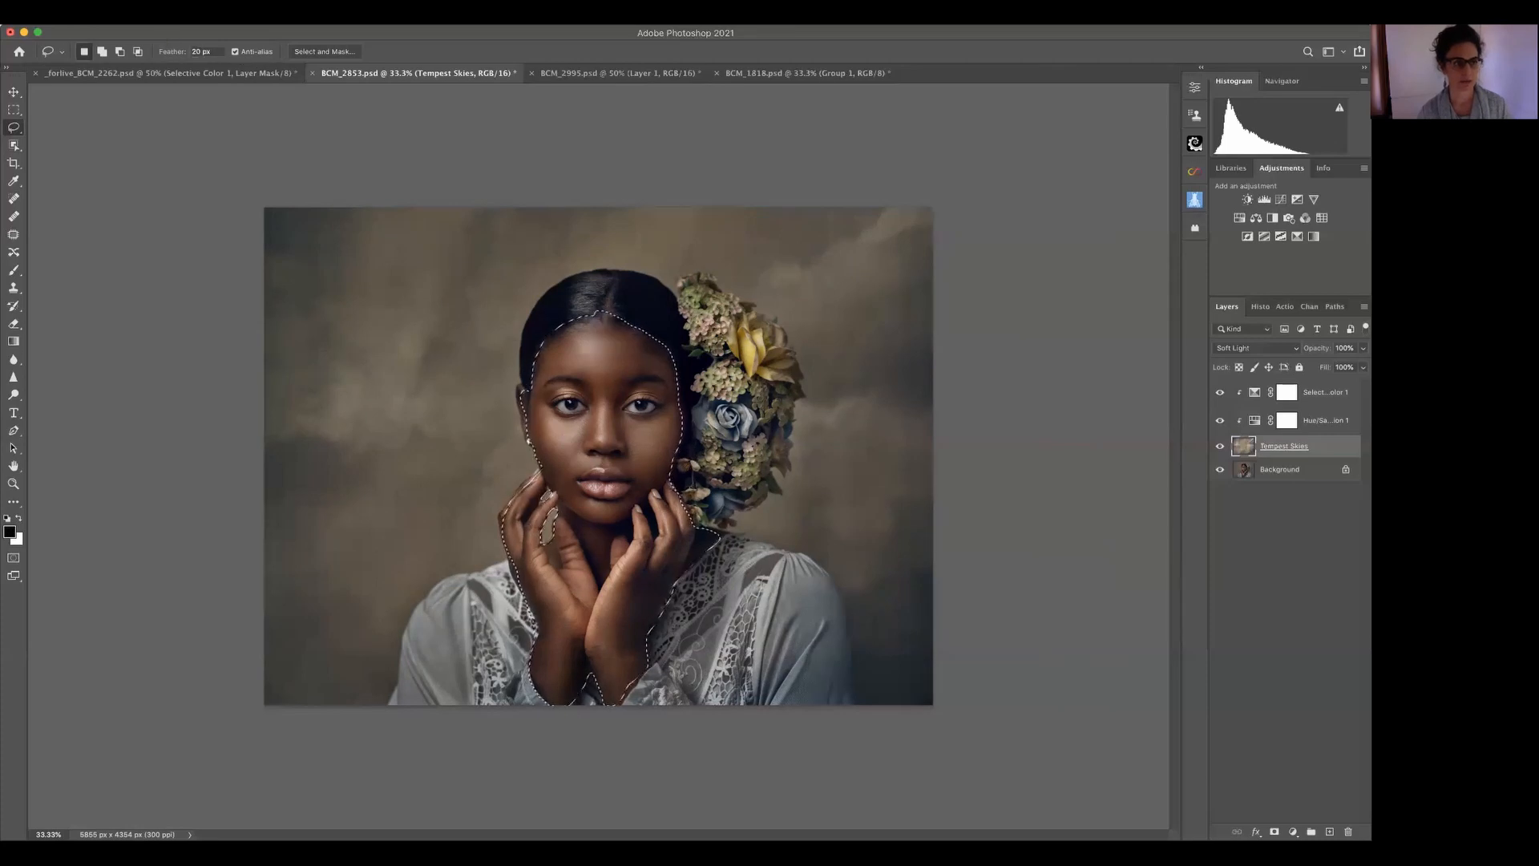
- Apply the Average blur to the selected skin area of the Tempest Skies layer and deselect it
{"action": "left_click", "coordinate": [318, 11]}
{"action": "mouse_move", "coordinate": [356, 174]}
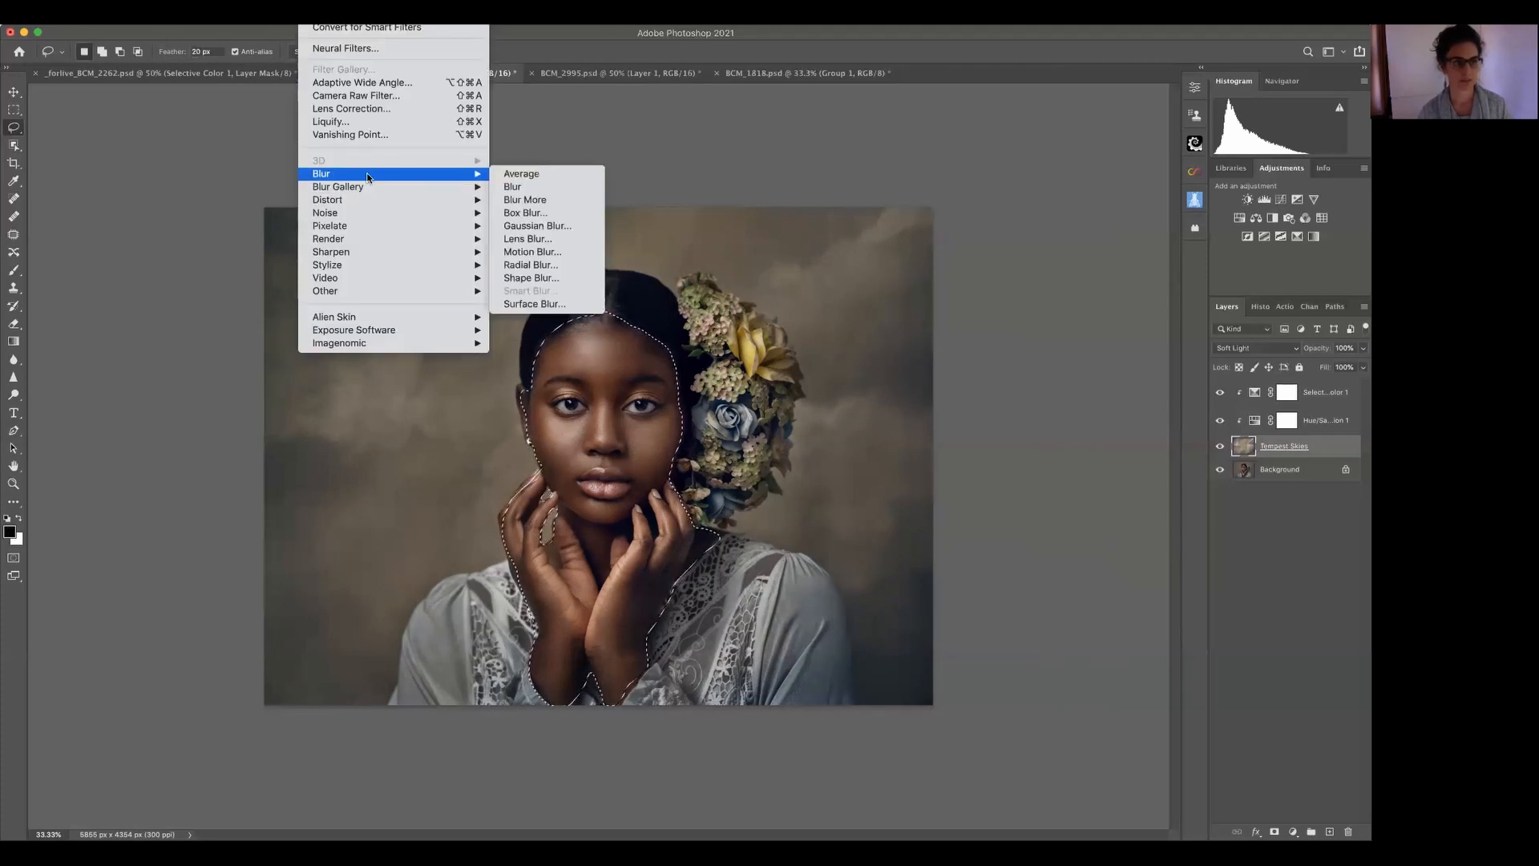
{"action": "left_click", "coordinate": [562, 175]}
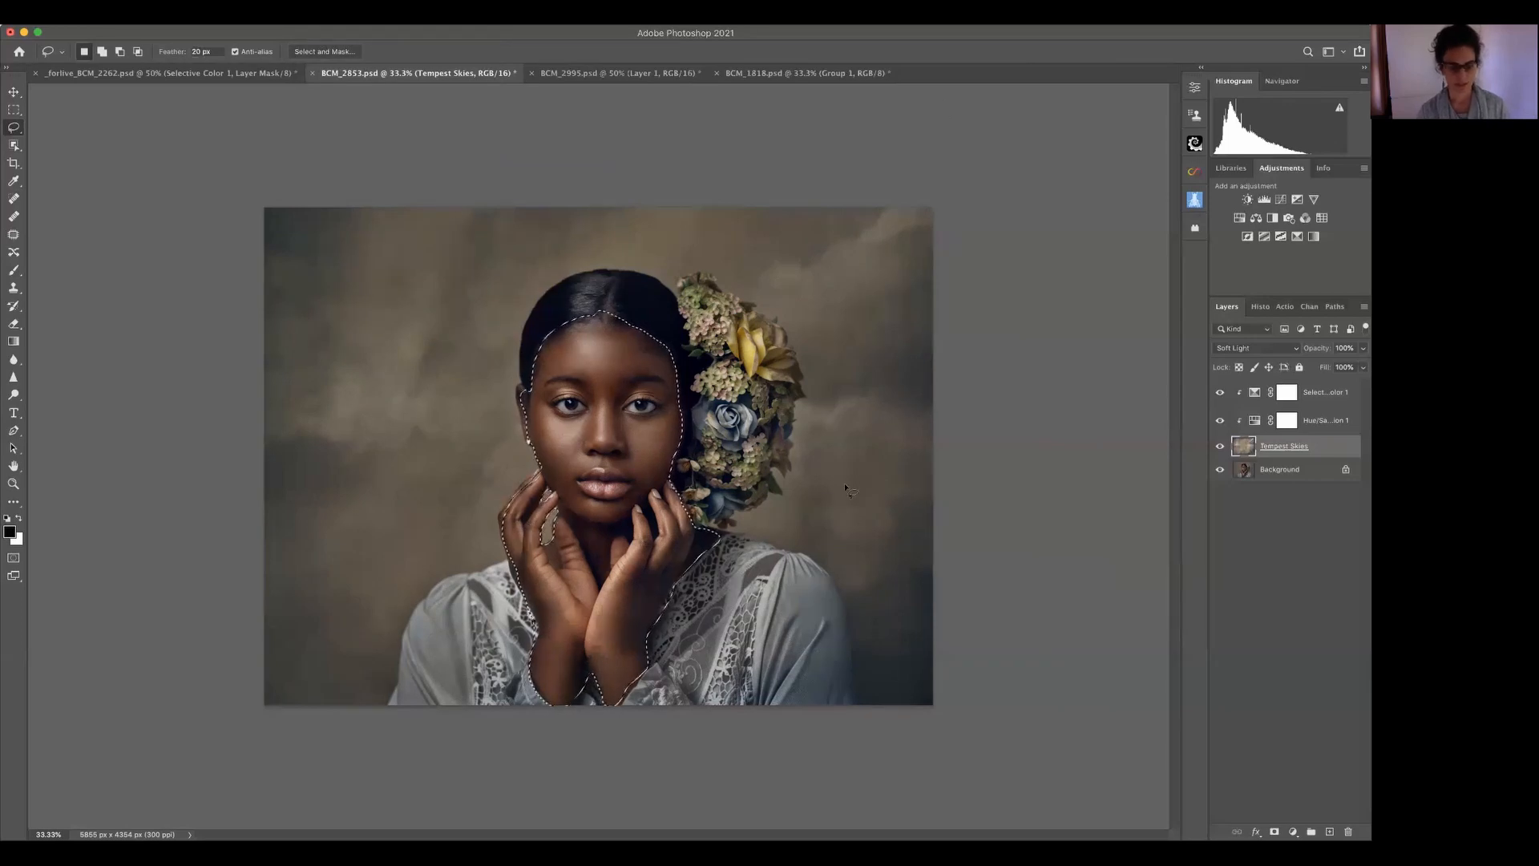
{"action": "key", "text": "super+d"}
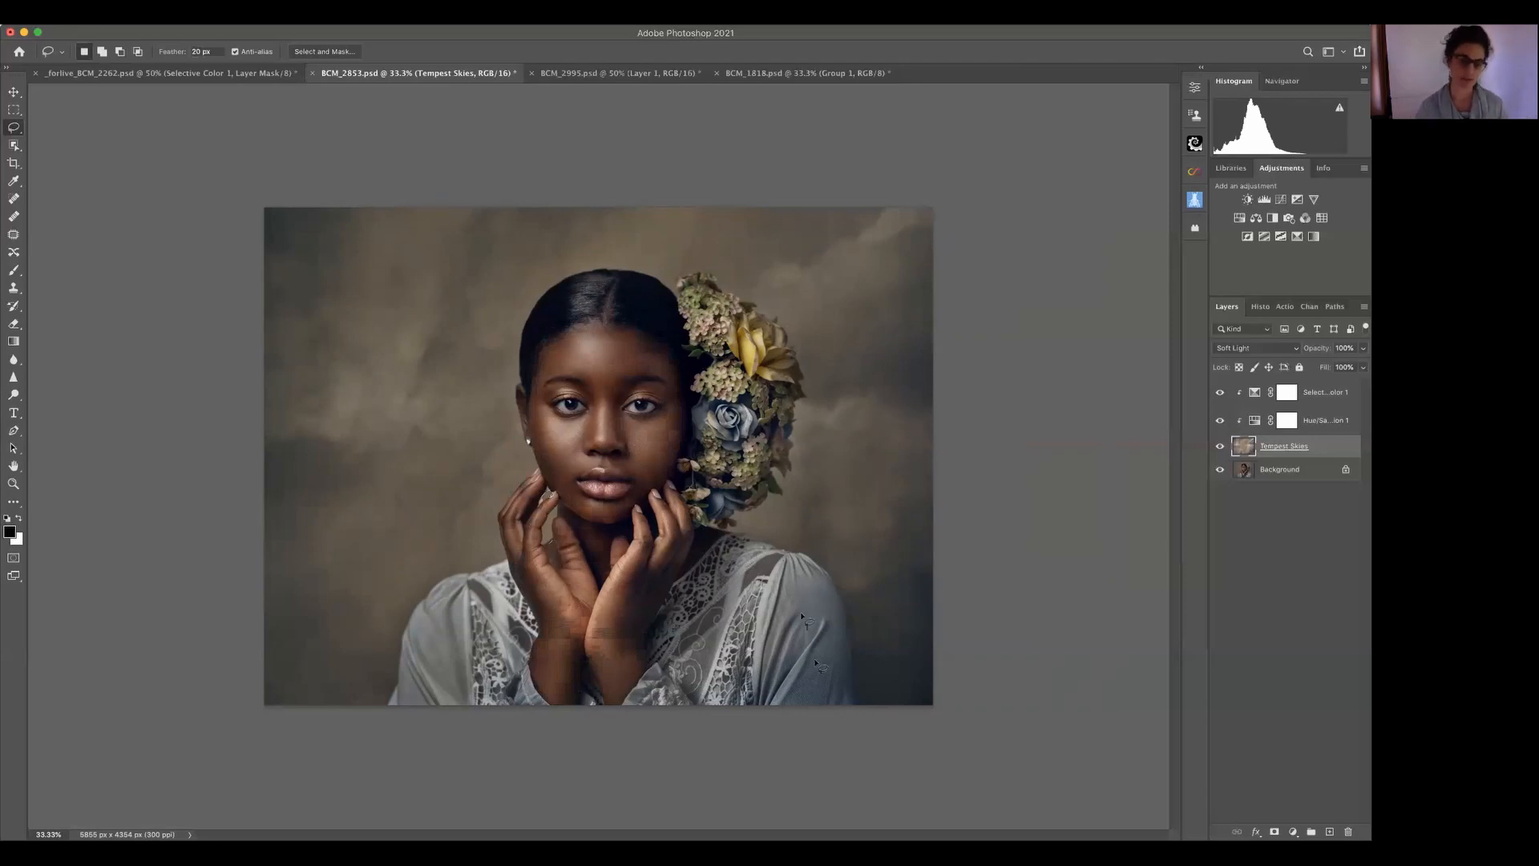
- Compare the portrait with and without the Tempest Skies overlay, and examine the flowers and backdrop up close at 100%
{"action": "left_click", "coordinate": [1220, 448]}
{"action": "left_click", "coordinate": [1220, 446]}
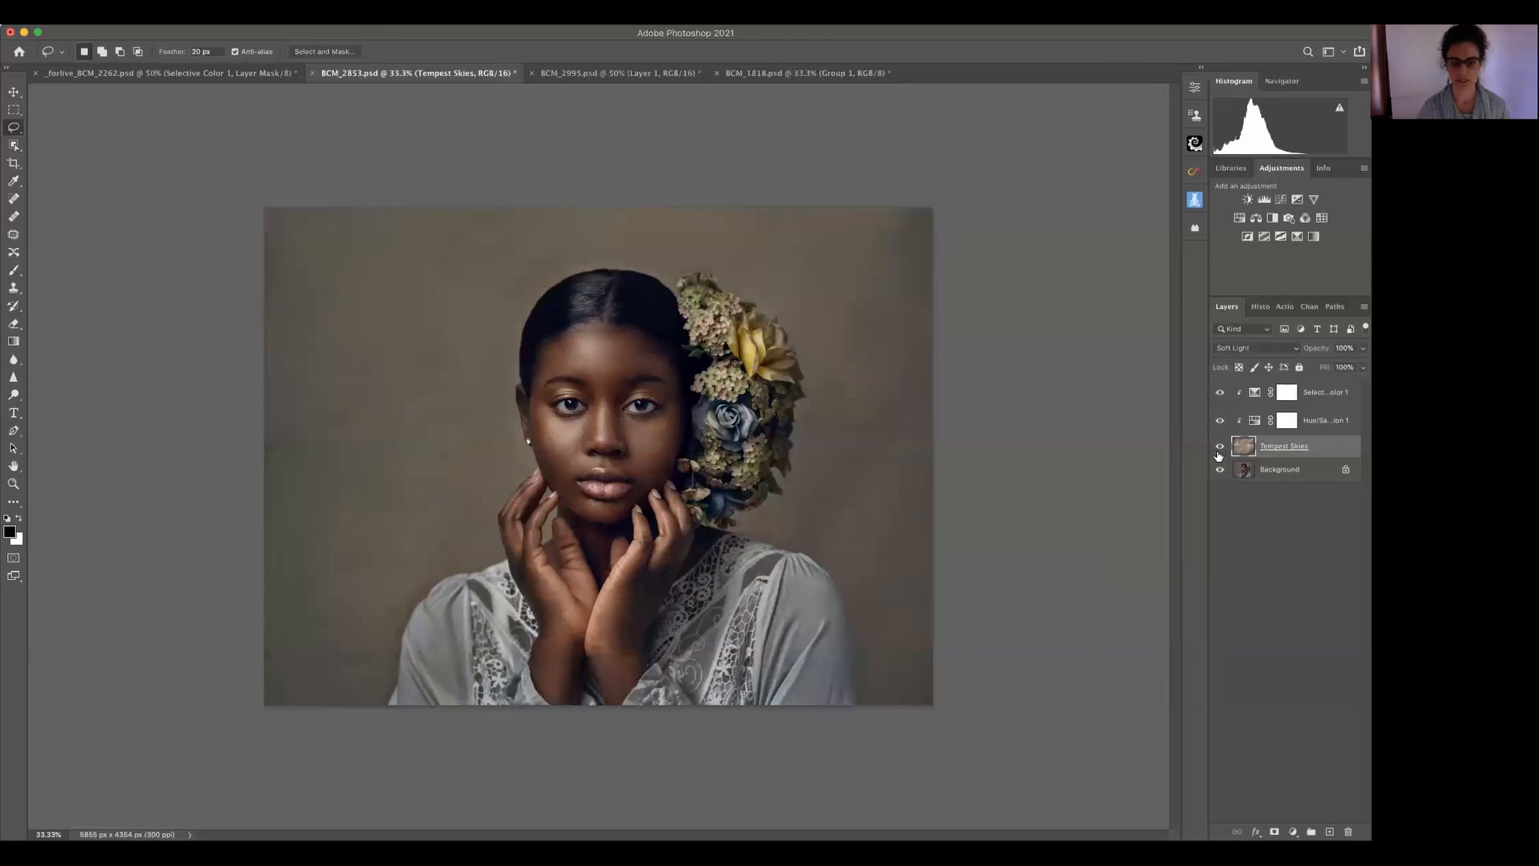
{"action": "left_click", "coordinate": [1220, 447]}
{"action": "left_click", "coordinate": [1220, 446]}
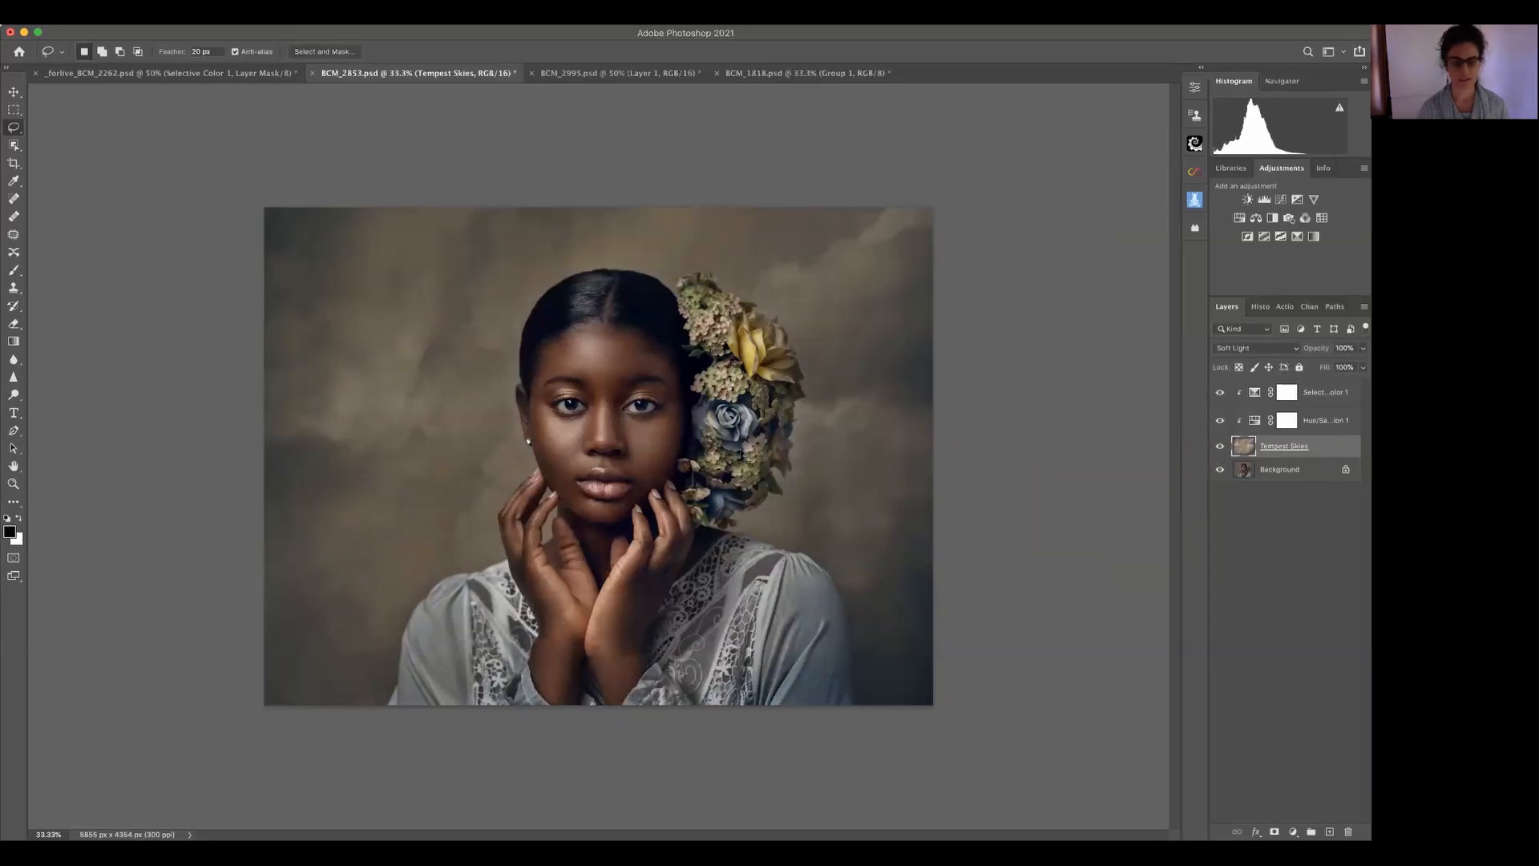
{"action": "left_click", "coordinate": [1220, 447]}
{"action": "left_click", "coordinate": [1220, 447]}
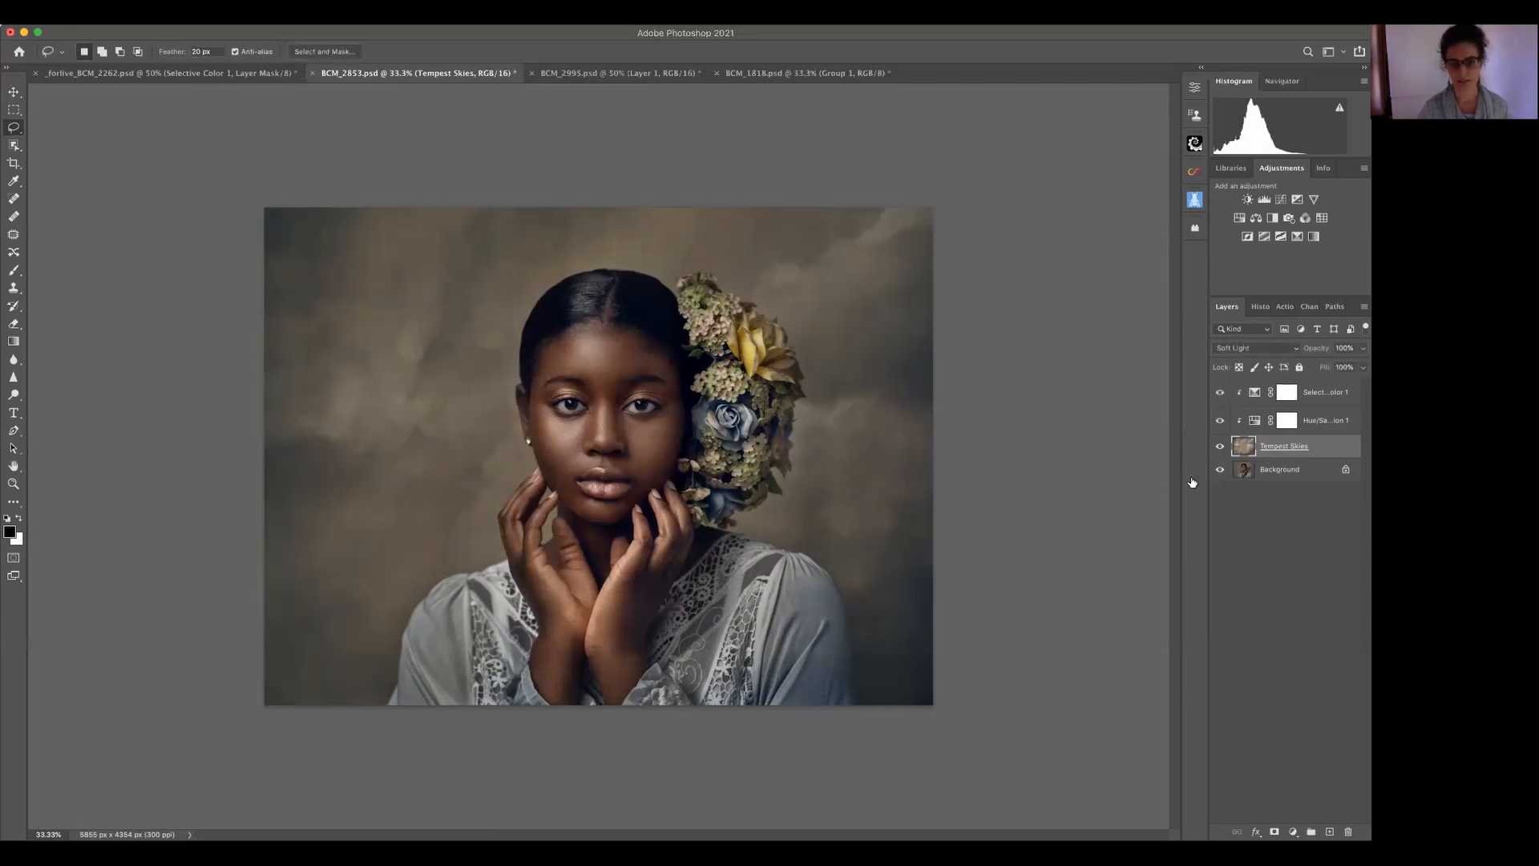
{"action": "key", "text": "super+plus"}
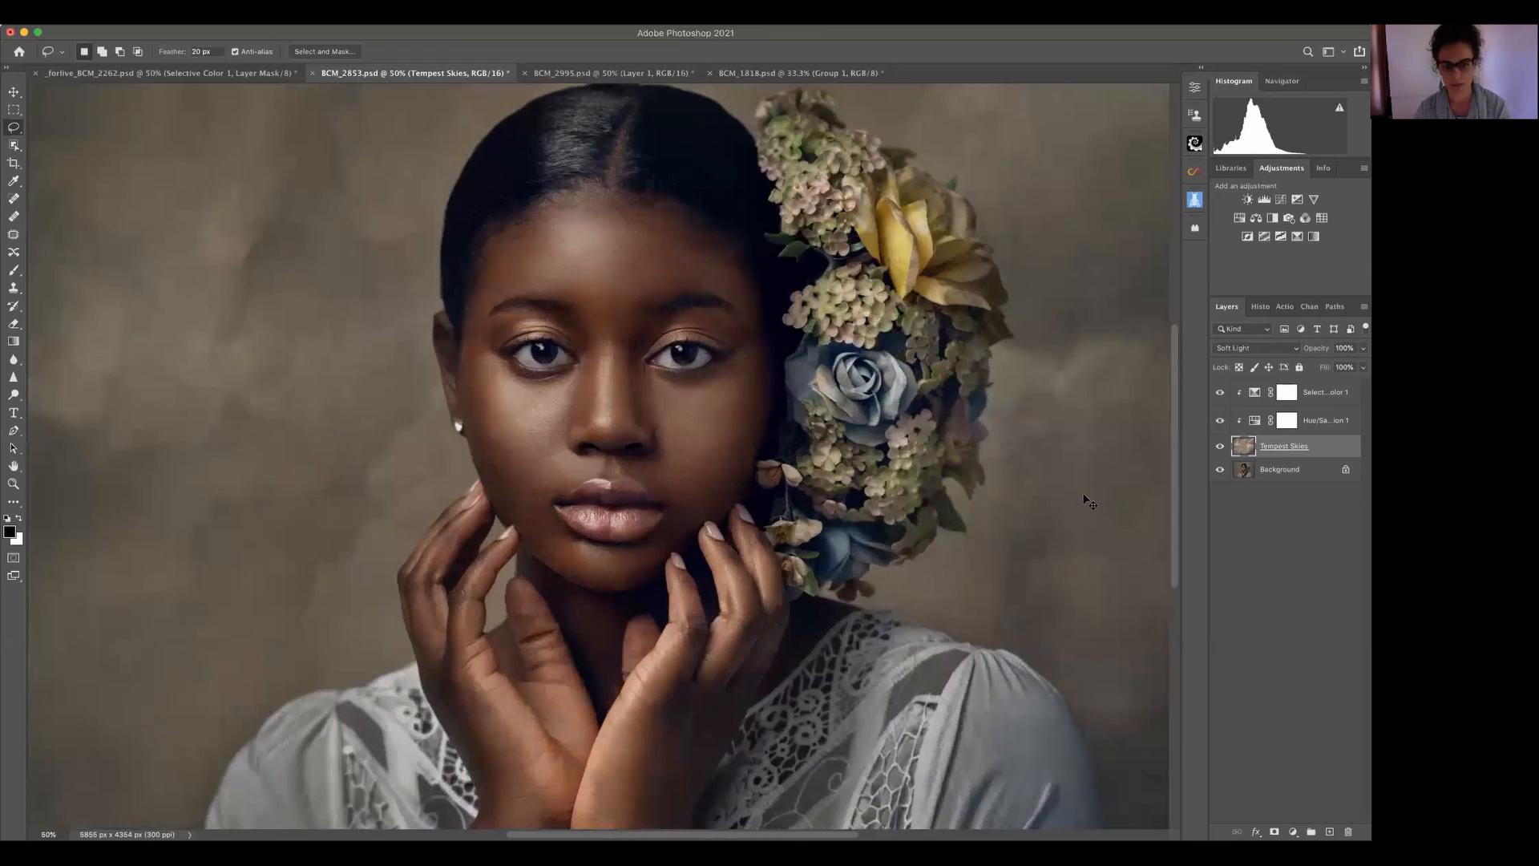
{"action": "key", "text": "super+plus"}
{"action": "scroll", "coordinate": [654, 425], "scroll_direction": "right", "scroll_amount": 10}
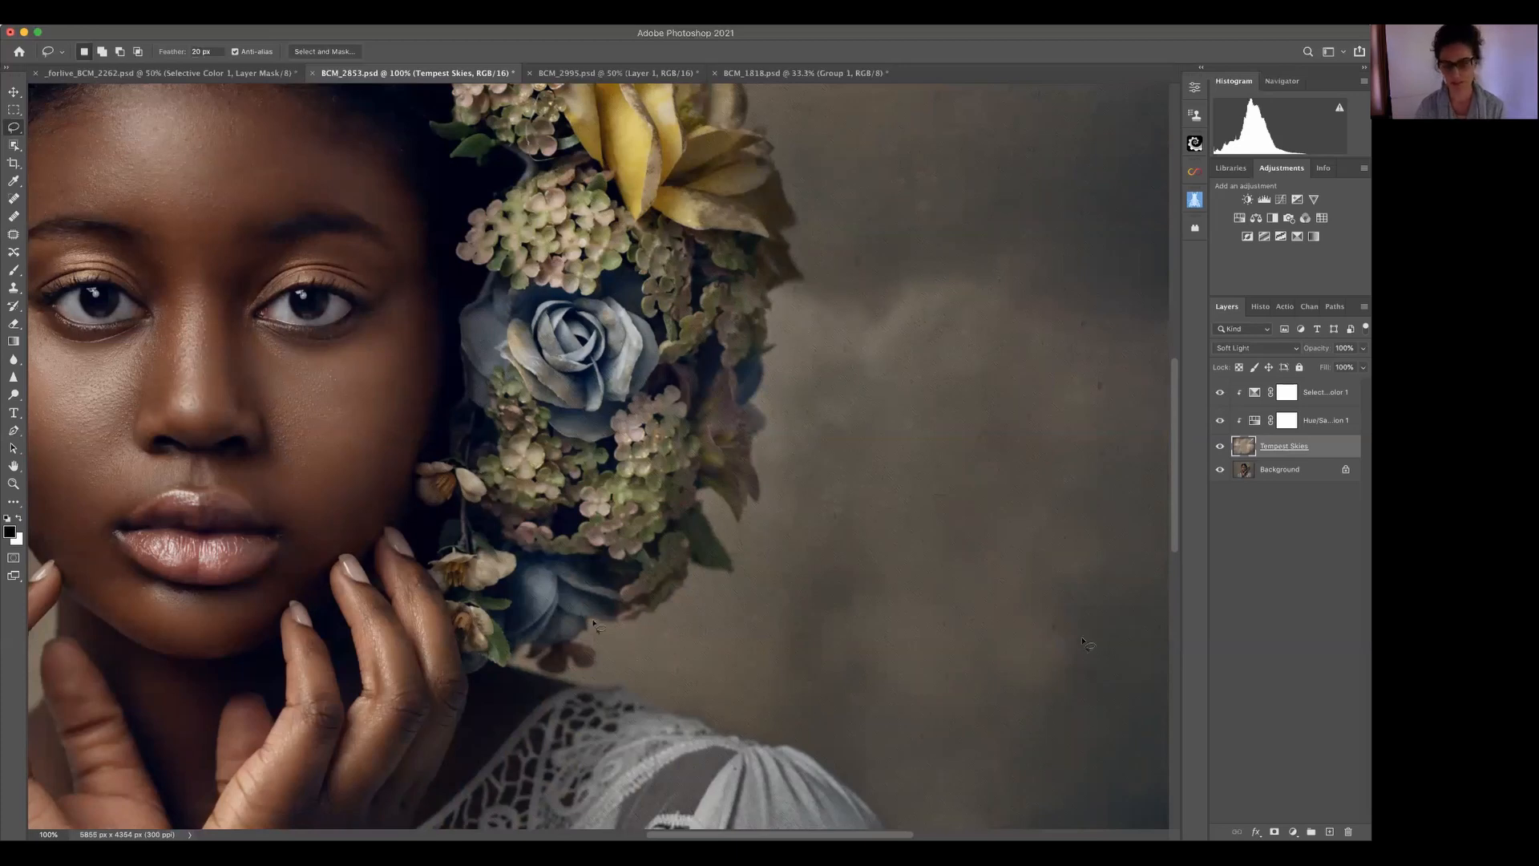
{"action": "key", "text": "super+minus"}
{"action": "key", "text": "super+minus"}
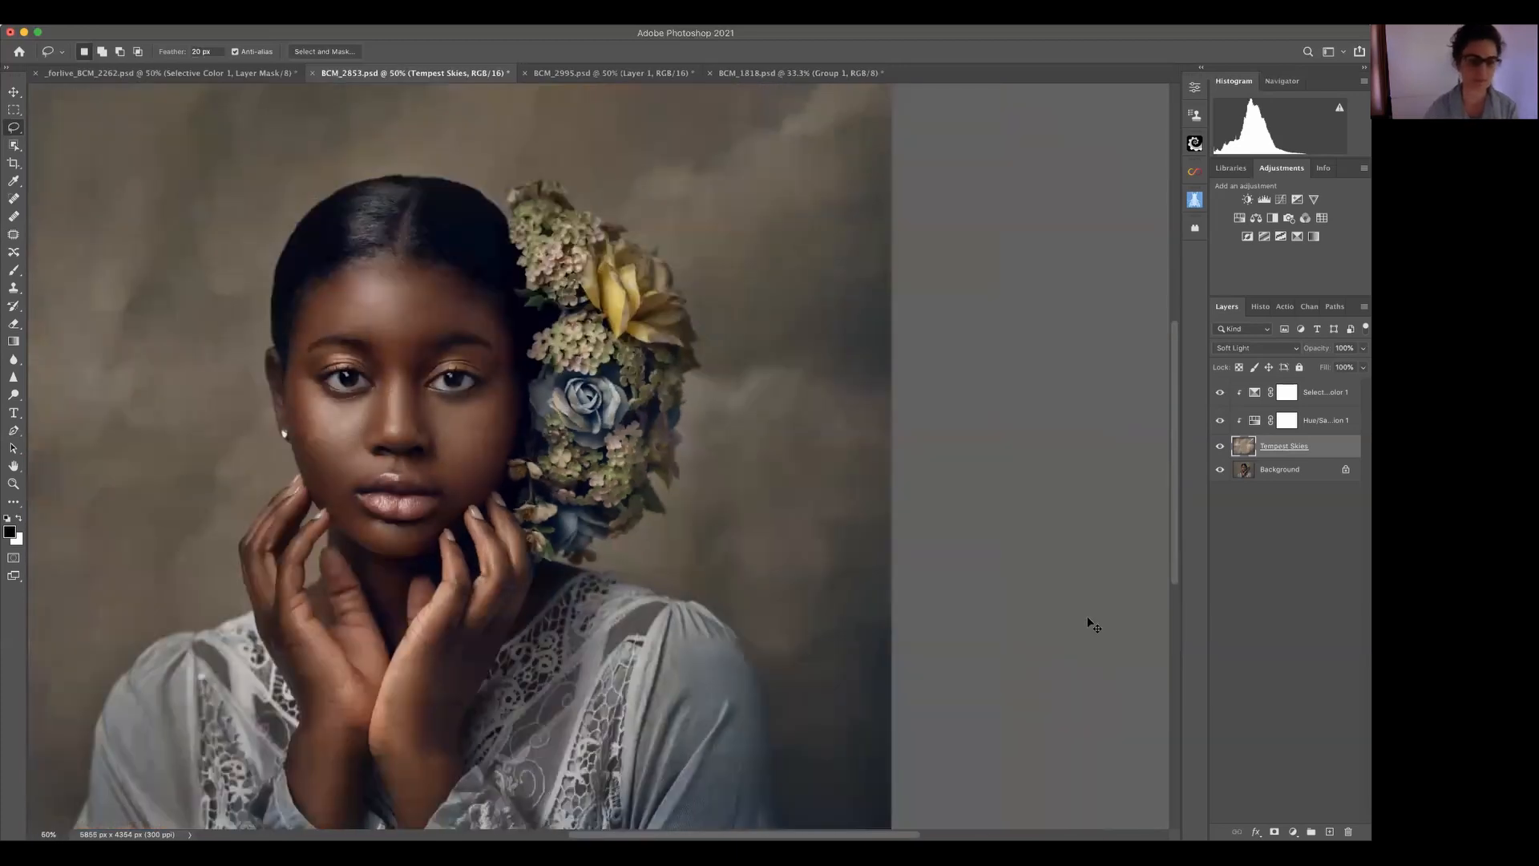
{"action": "key", "text": "super+minus"}
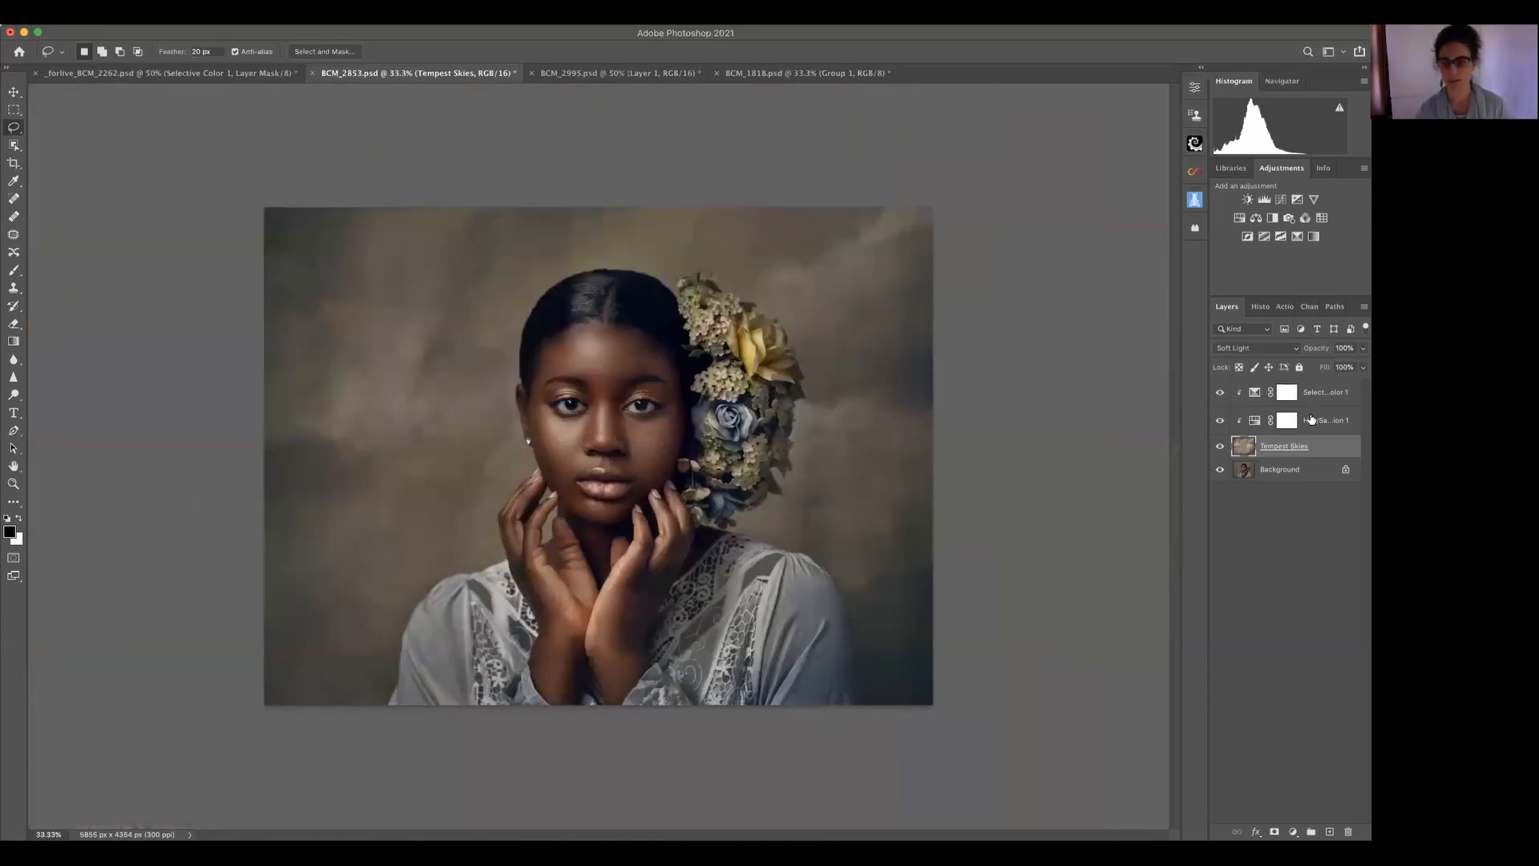
- Try reduced opacities such as 74% on the Tempest Skies layer and restore it to 100%
{"action": "left_click", "coordinate": [1363, 348]}
{"action": "left_click_drag", "start_coordinate": [1354, 364], "coordinate": [1342, 366]}
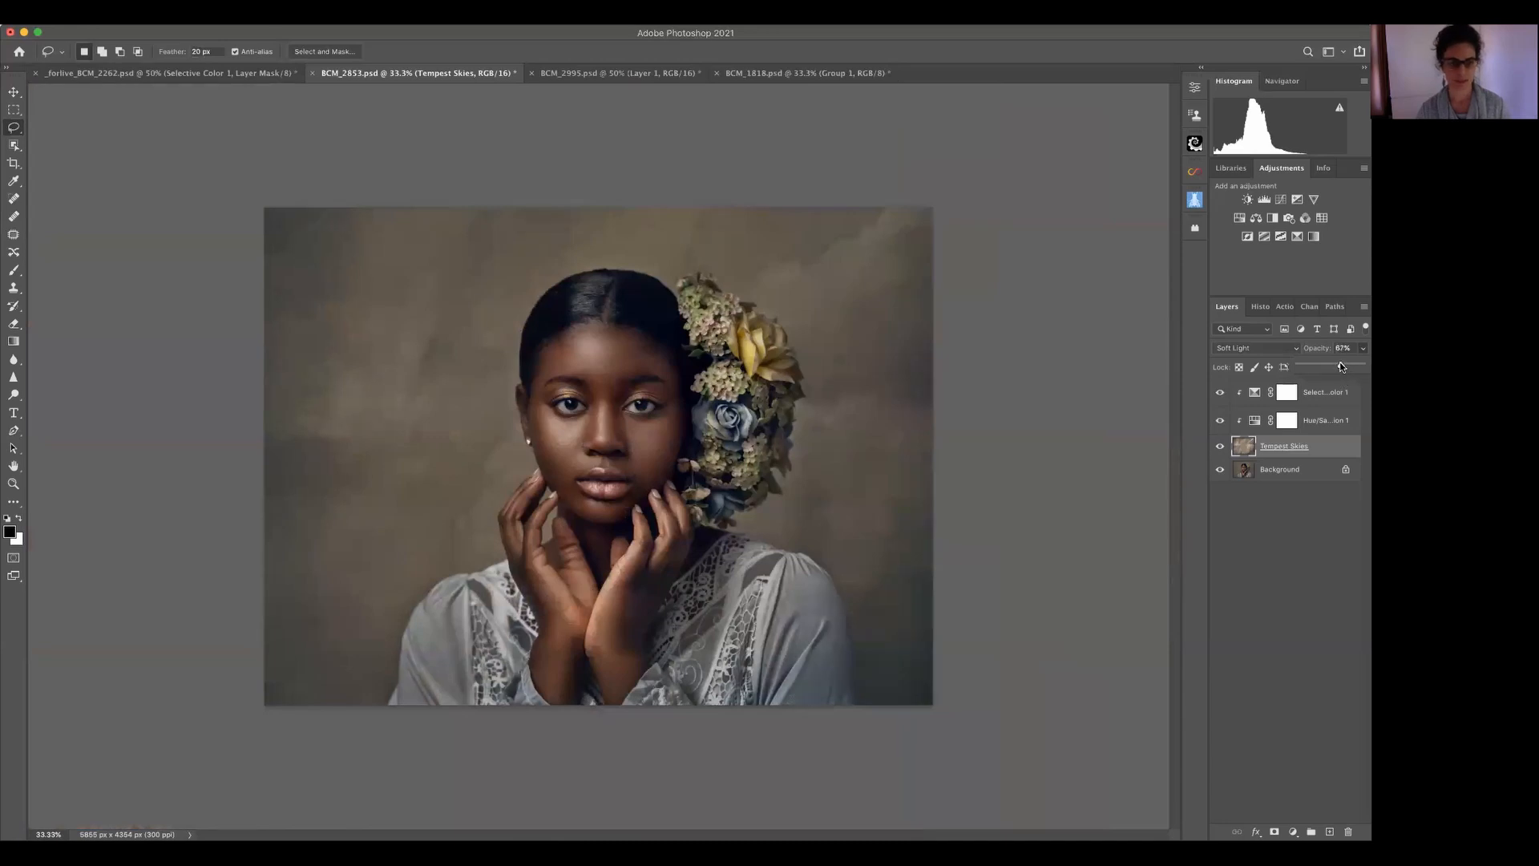
{"action": "left_click_drag", "start_coordinate": [1337, 366], "coordinate": [1336, 367]}
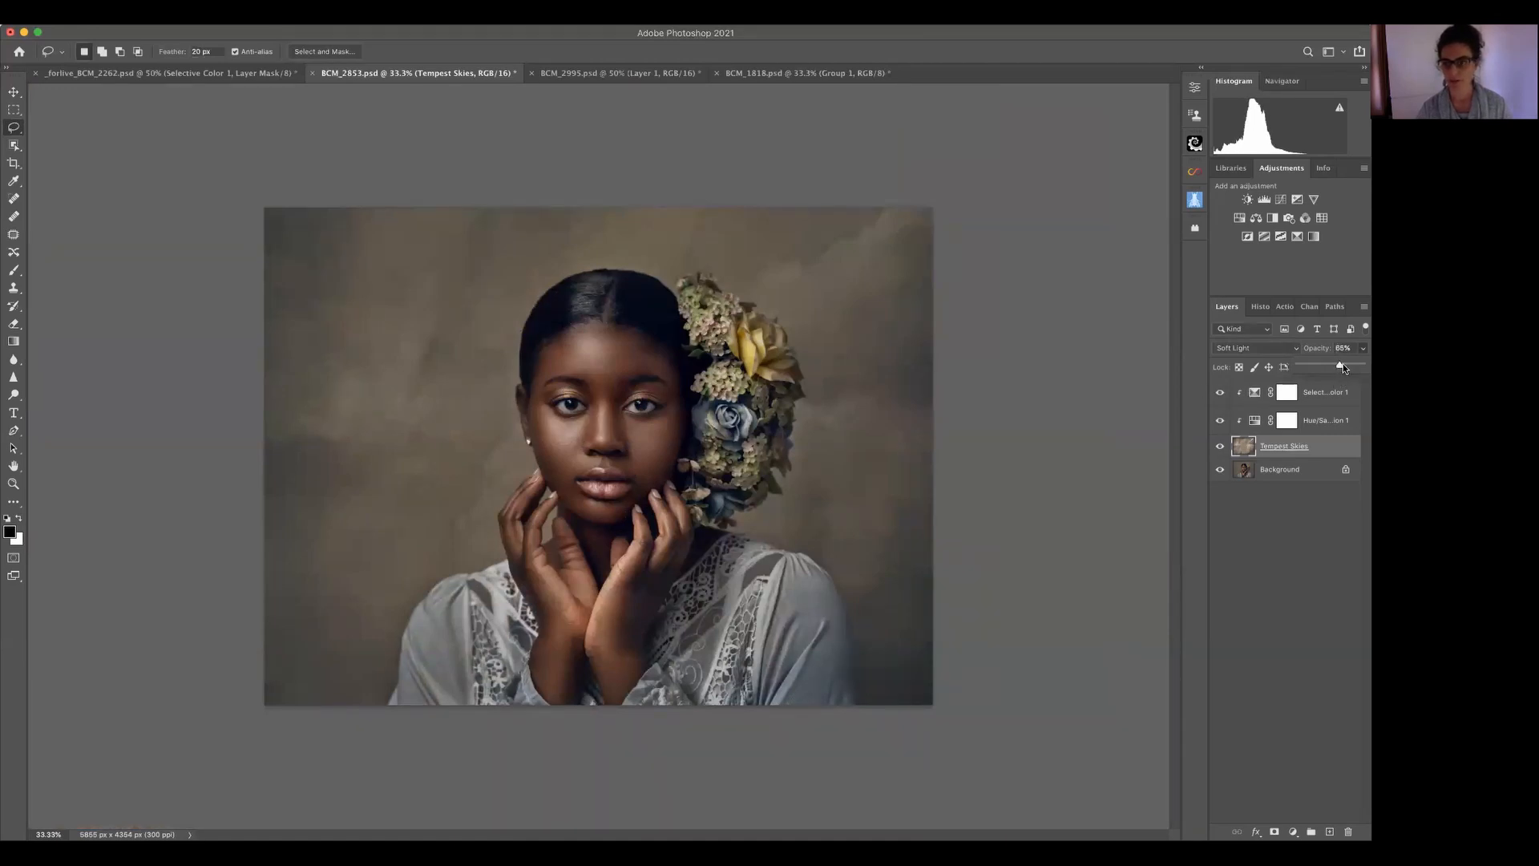
{"action": "left_click_drag", "start_coordinate": [1342, 365], "coordinate": [1346, 365]}
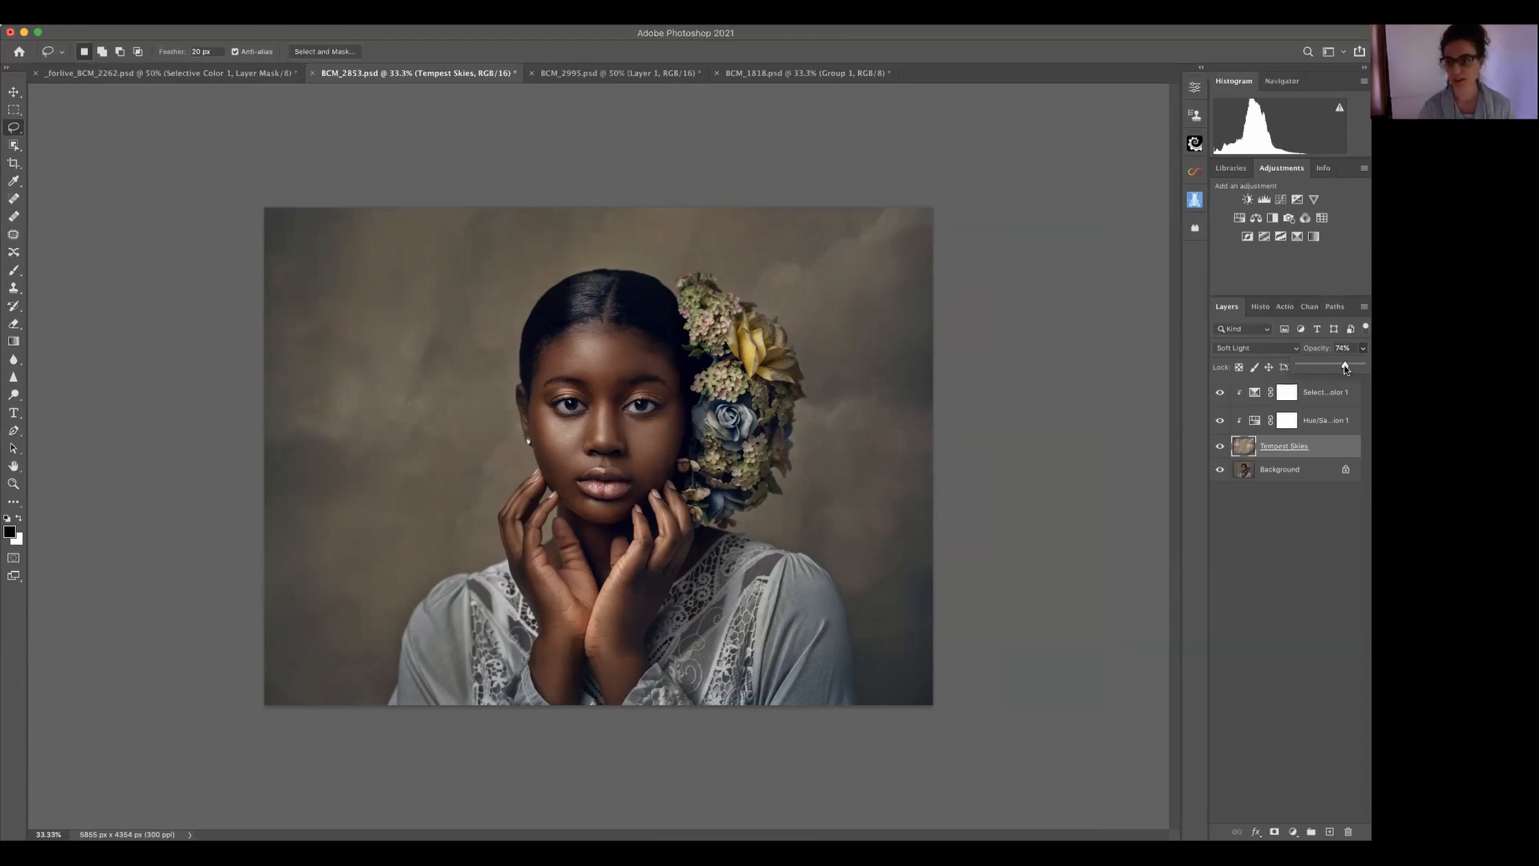
{"action": "left_click_drag", "start_coordinate": [1344, 366], "coordinate": [1362, 366]}
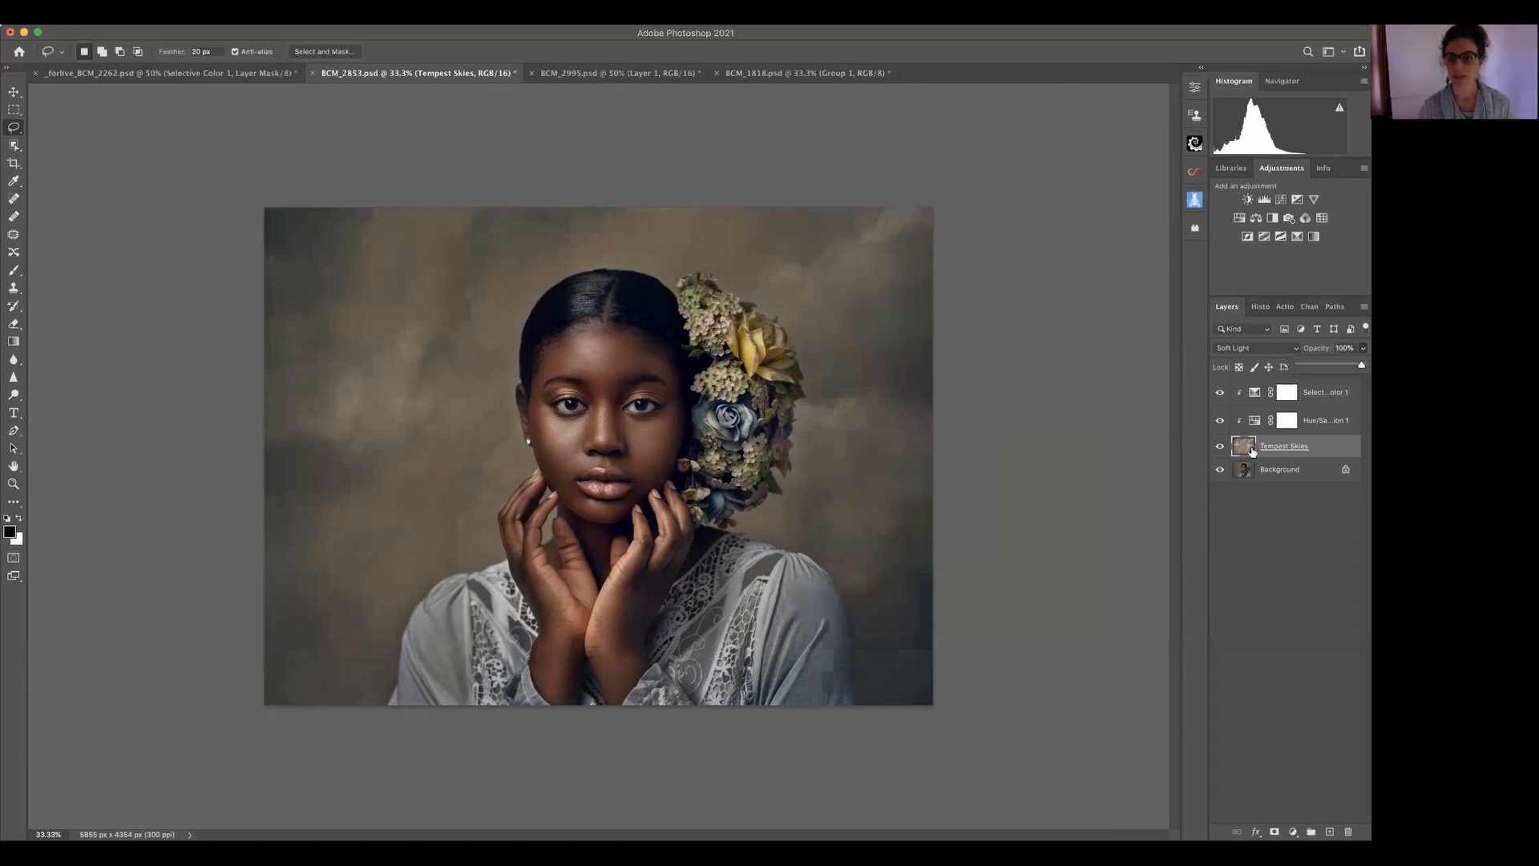
{"action": "left_click", "coordinate": [1333, 450]}
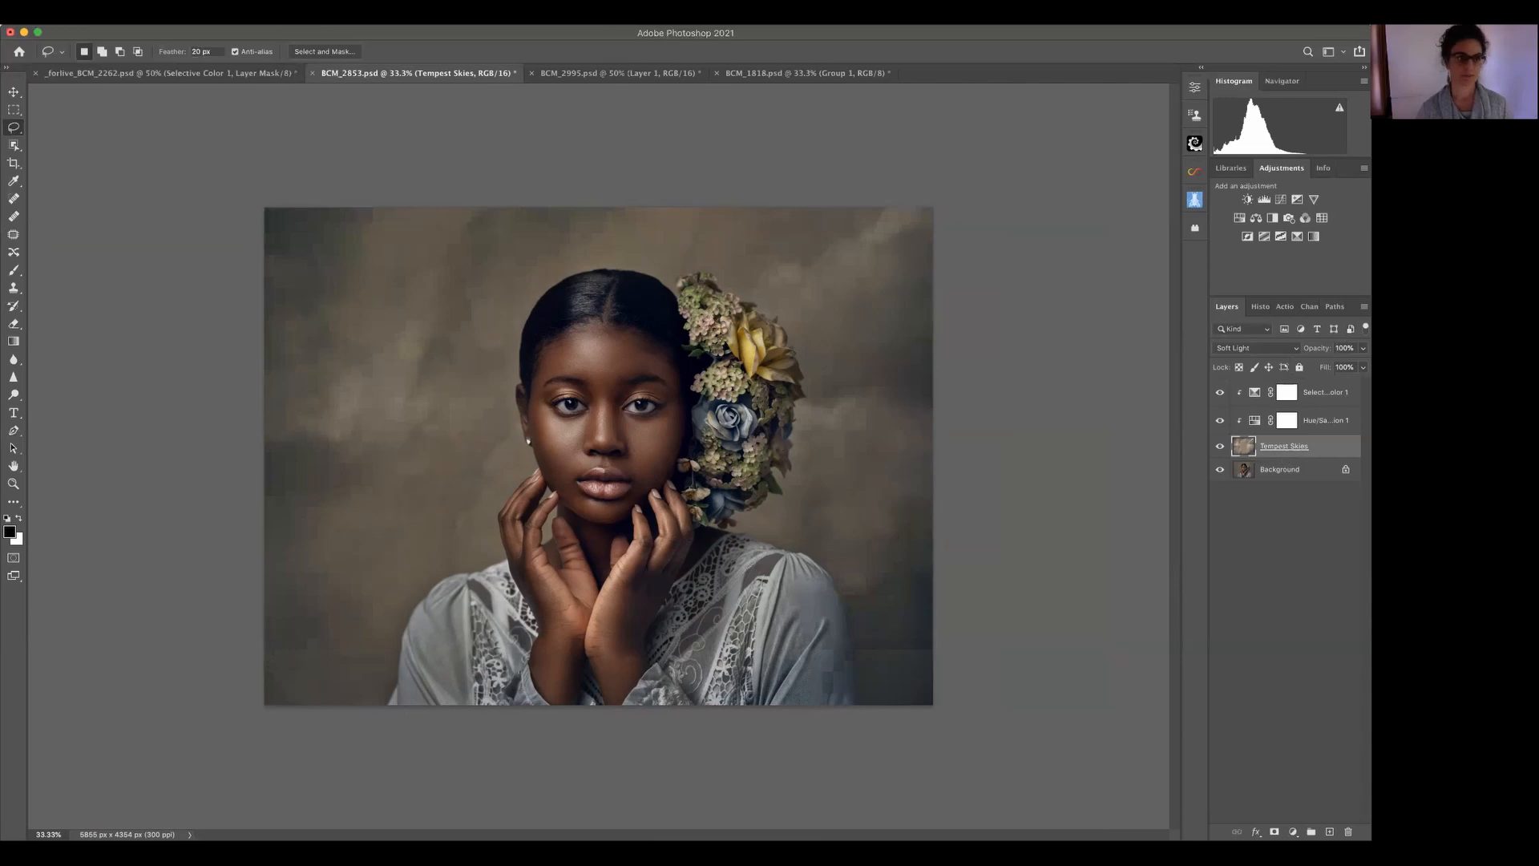
{"action": "left_click", "coordinate": [321, 16]}
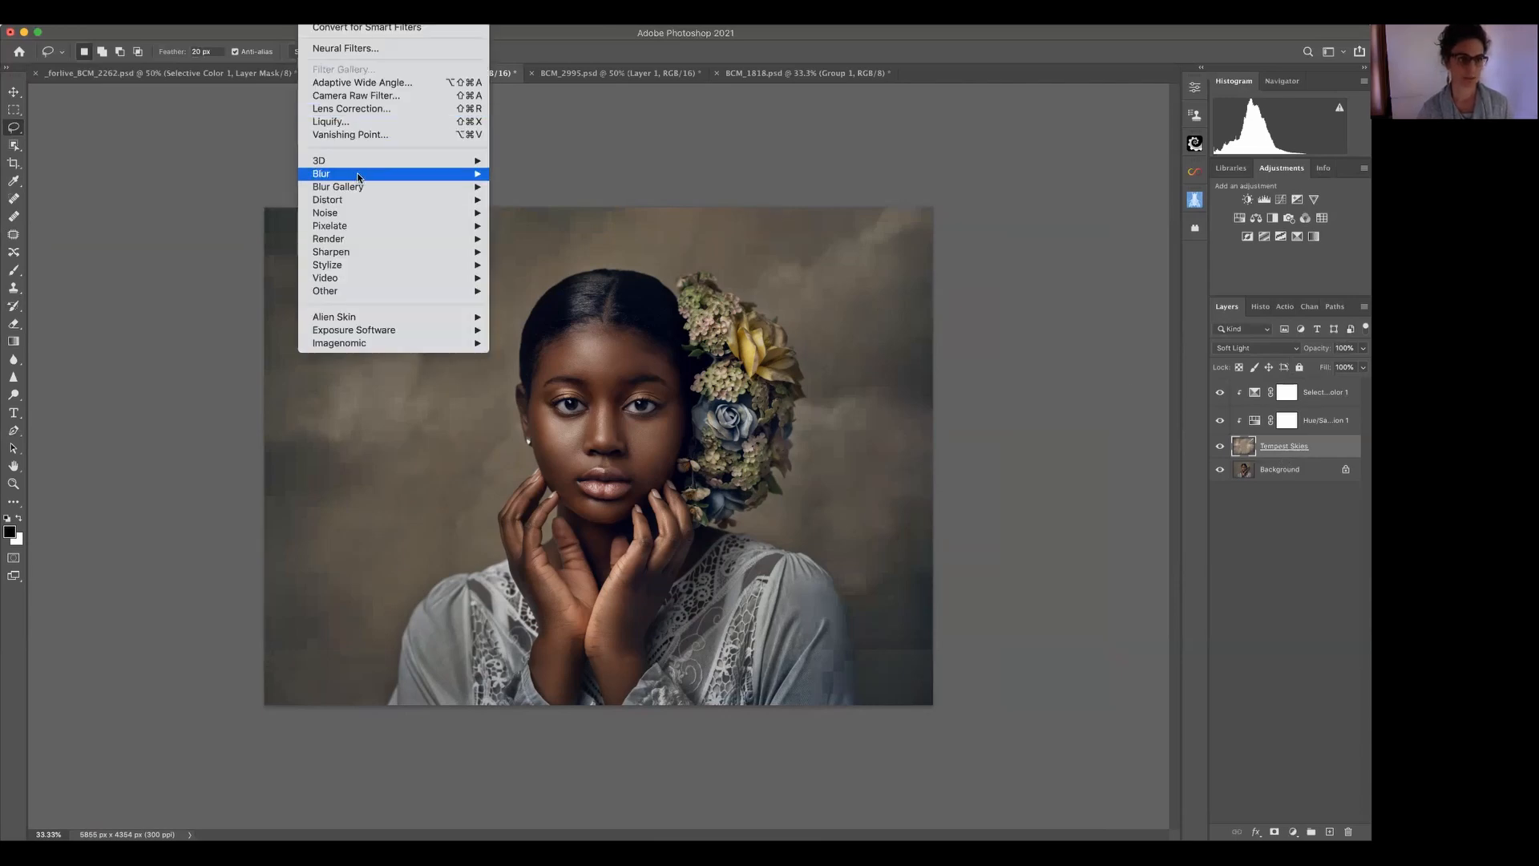
{"action": "mouse_move", "coordinate": [357, 175]}
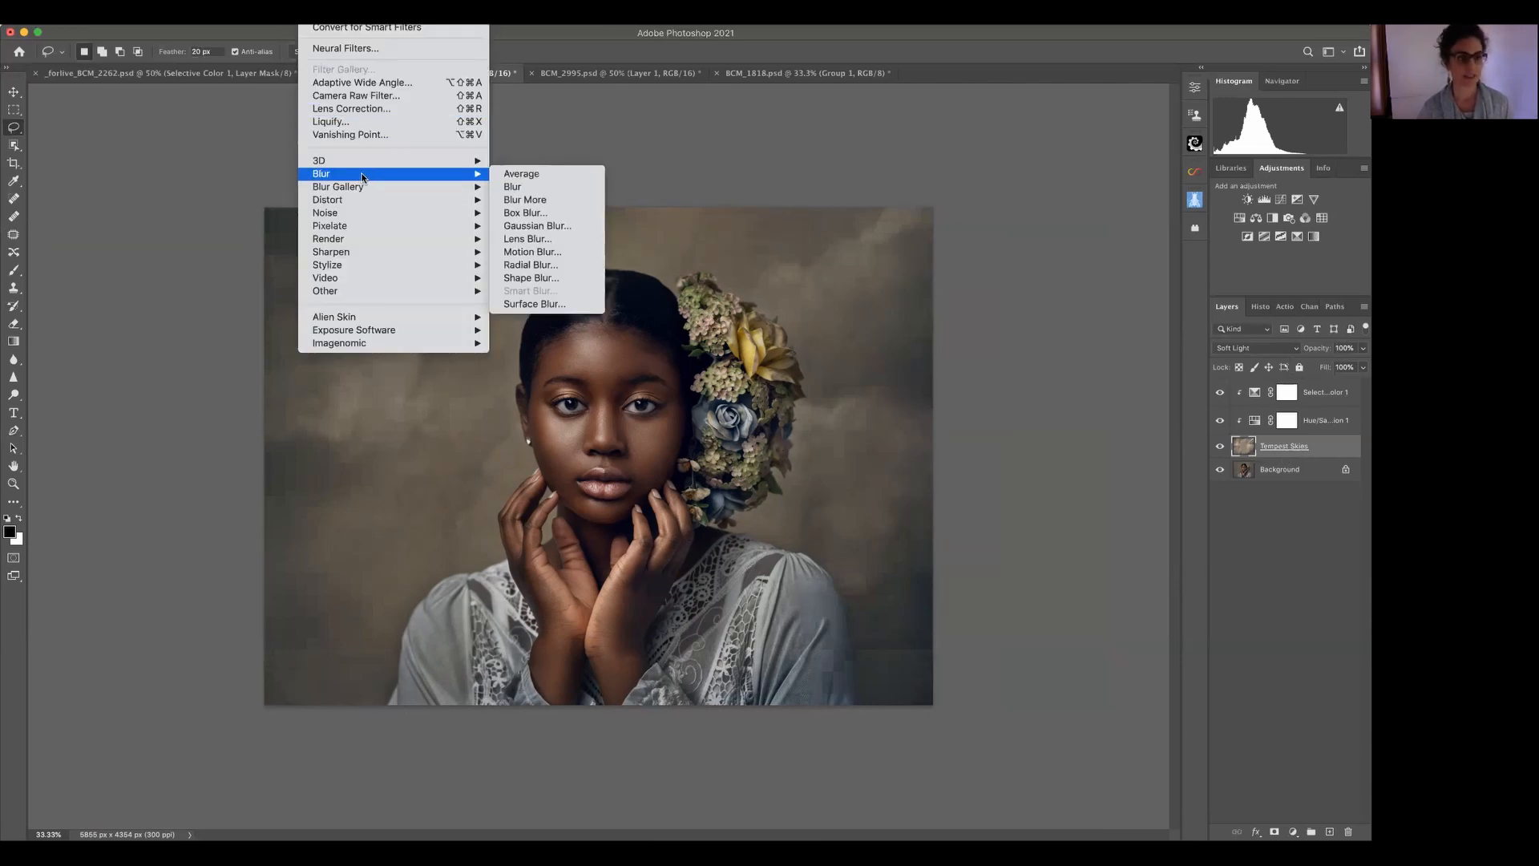
{"action": "left_click", "coordinate": [572, 244]}
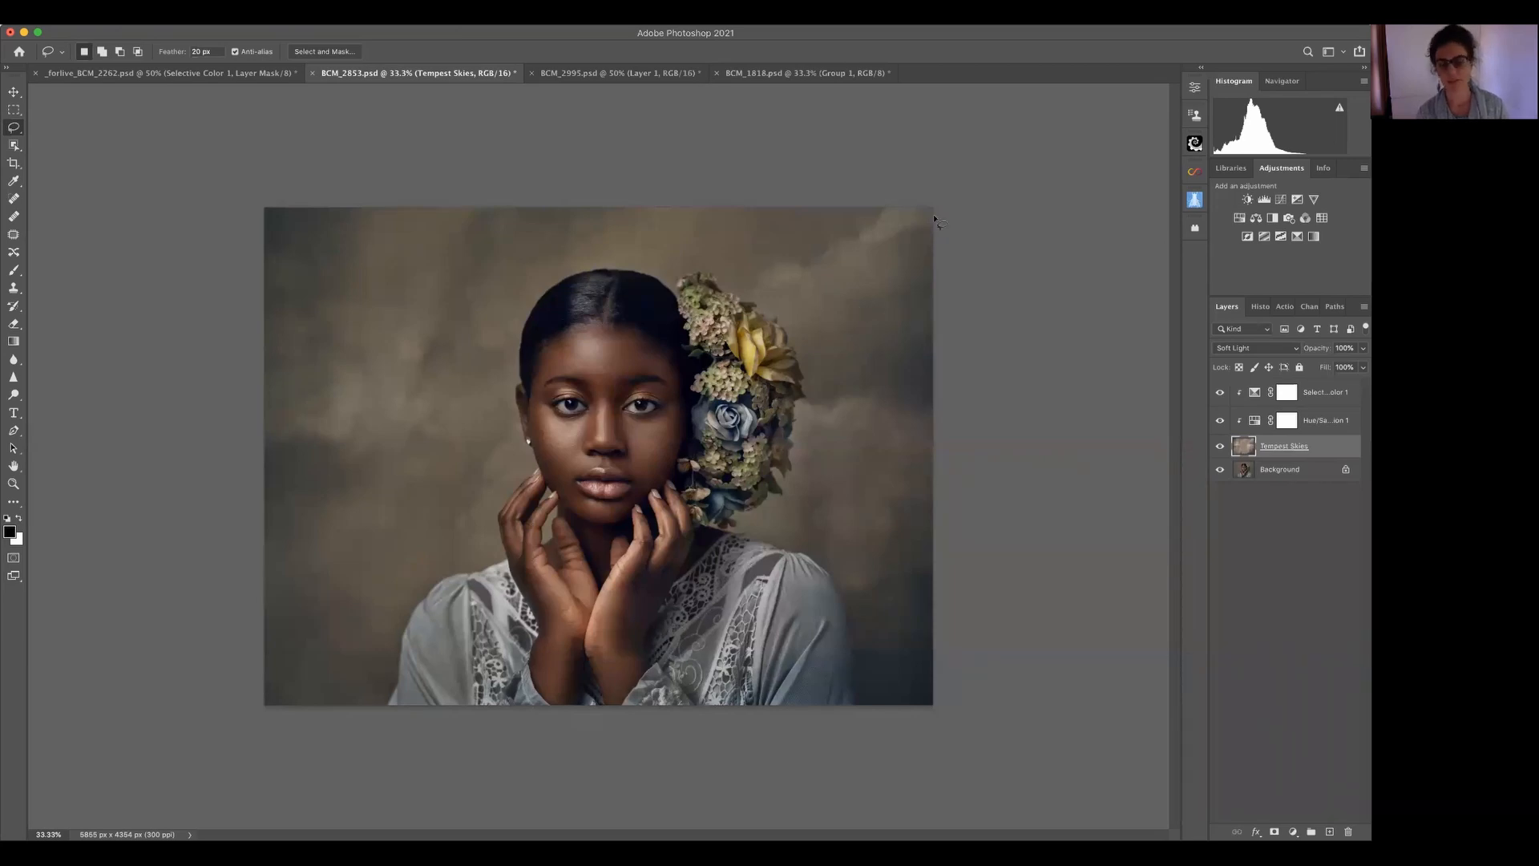
- Compare the portrait with and without Tempest Skies, preview the Overlay blend mode on that layer, and keep Soft Light
{"action": "left_click", "coordinate": [1219, 446]}
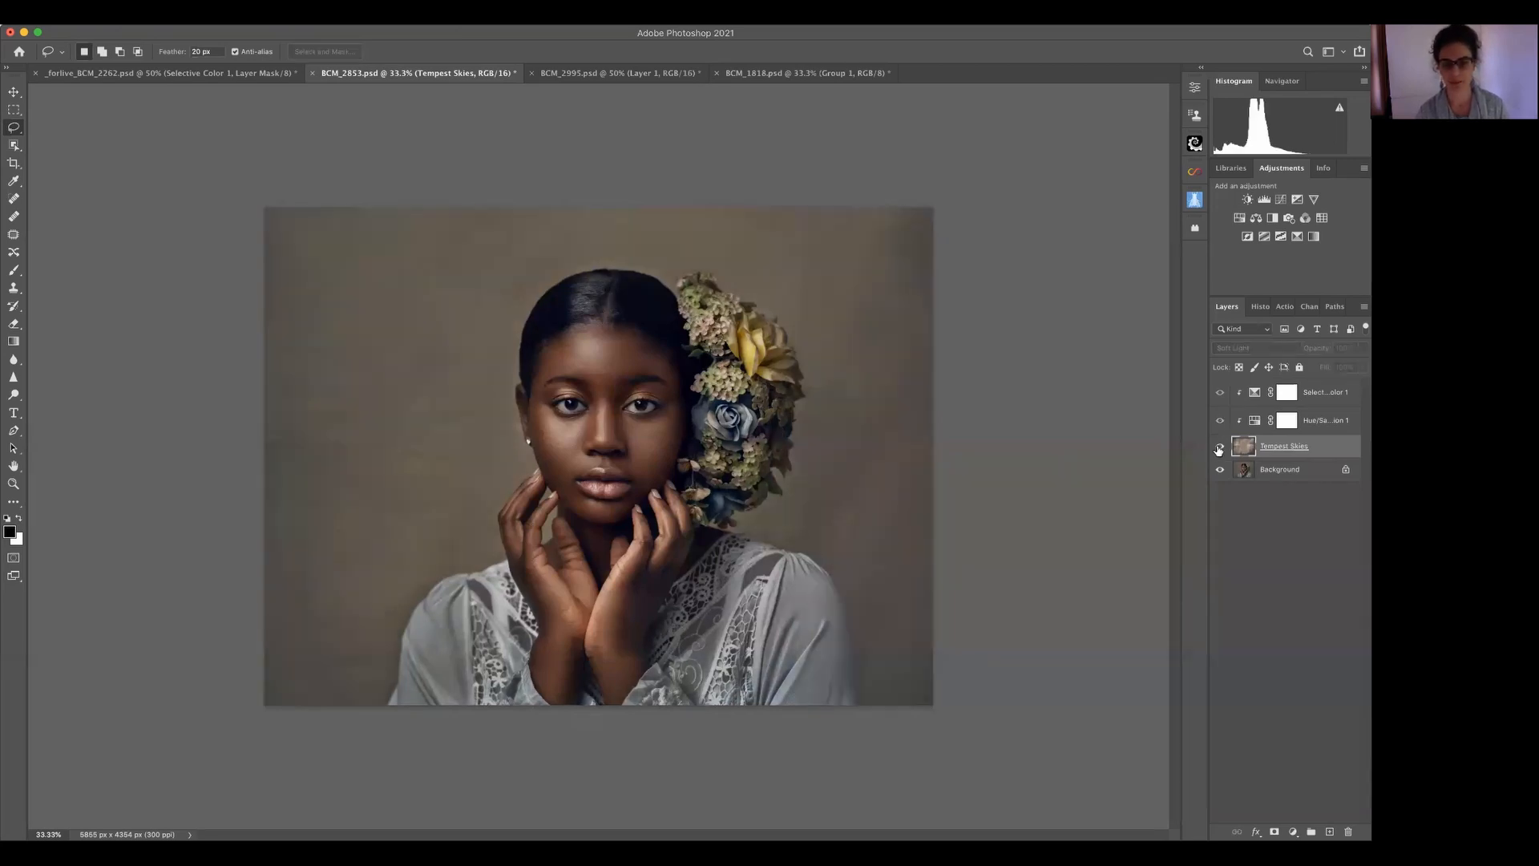
{"action": "left_click", "coordinate": [1219, 447]}
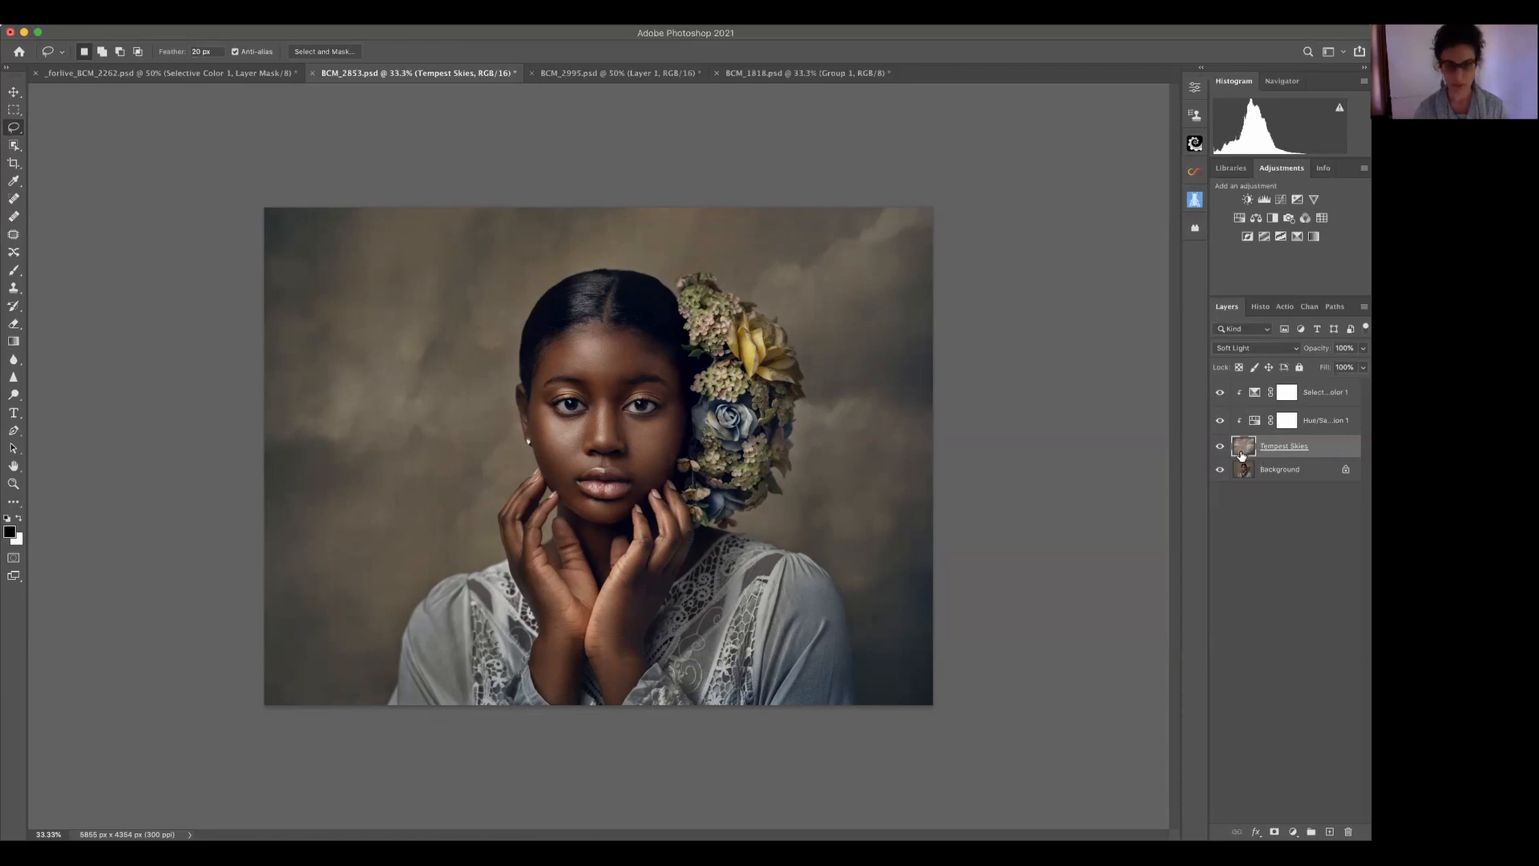
{"action": "left_click", "coordinate": [1283, 349]}
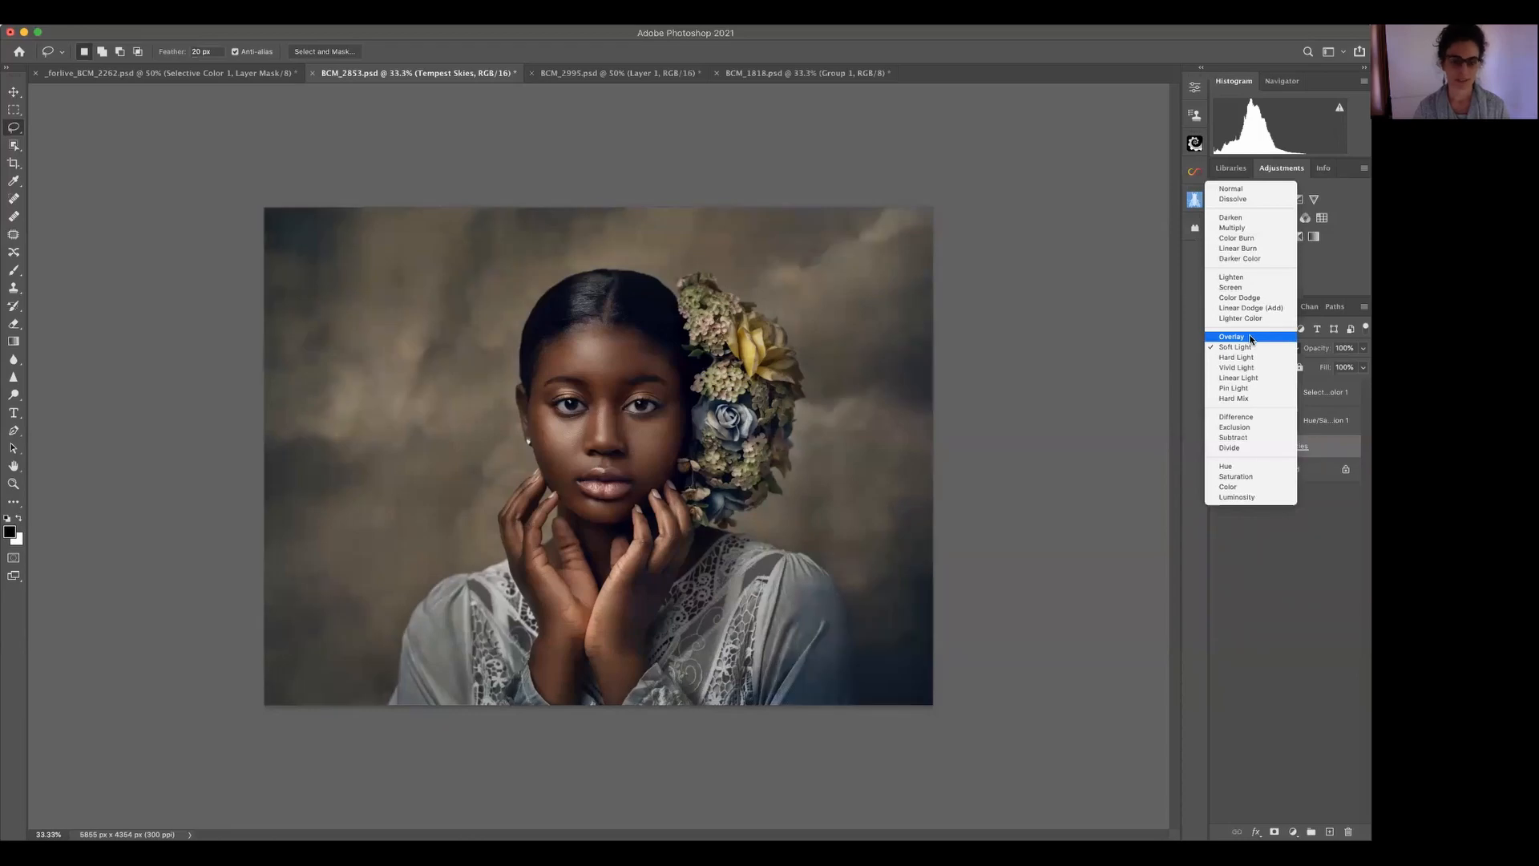
{"action": "left_click", "coordinate": [1238, 346]}
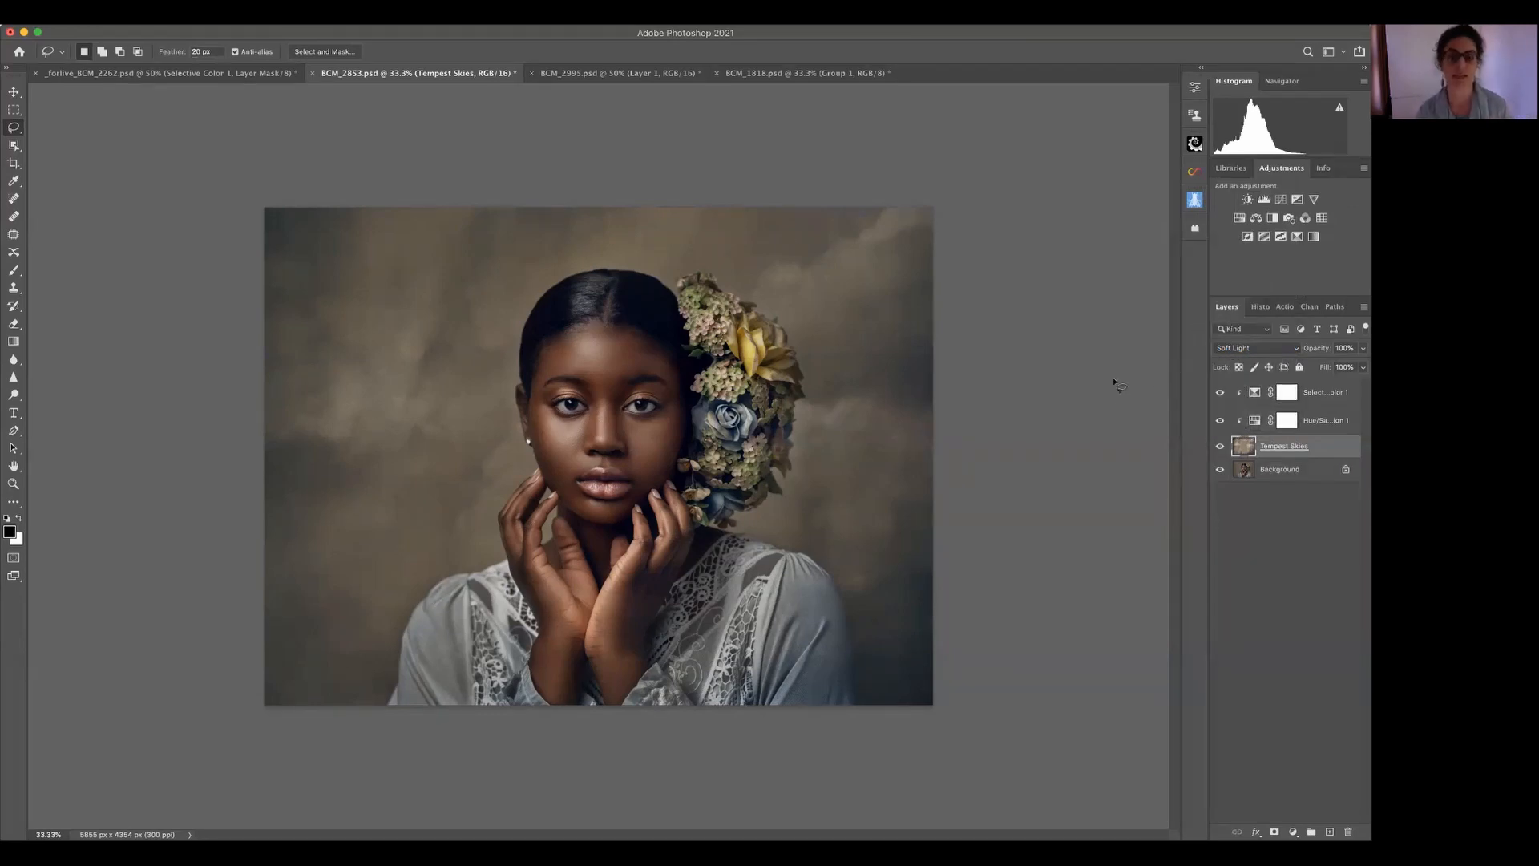
- Place the Beau Linge Paysage texture above the Selective Color layer and stretch it to cover the whole portrait
{"action": "left_click", "coordinate": [1340, 407]}
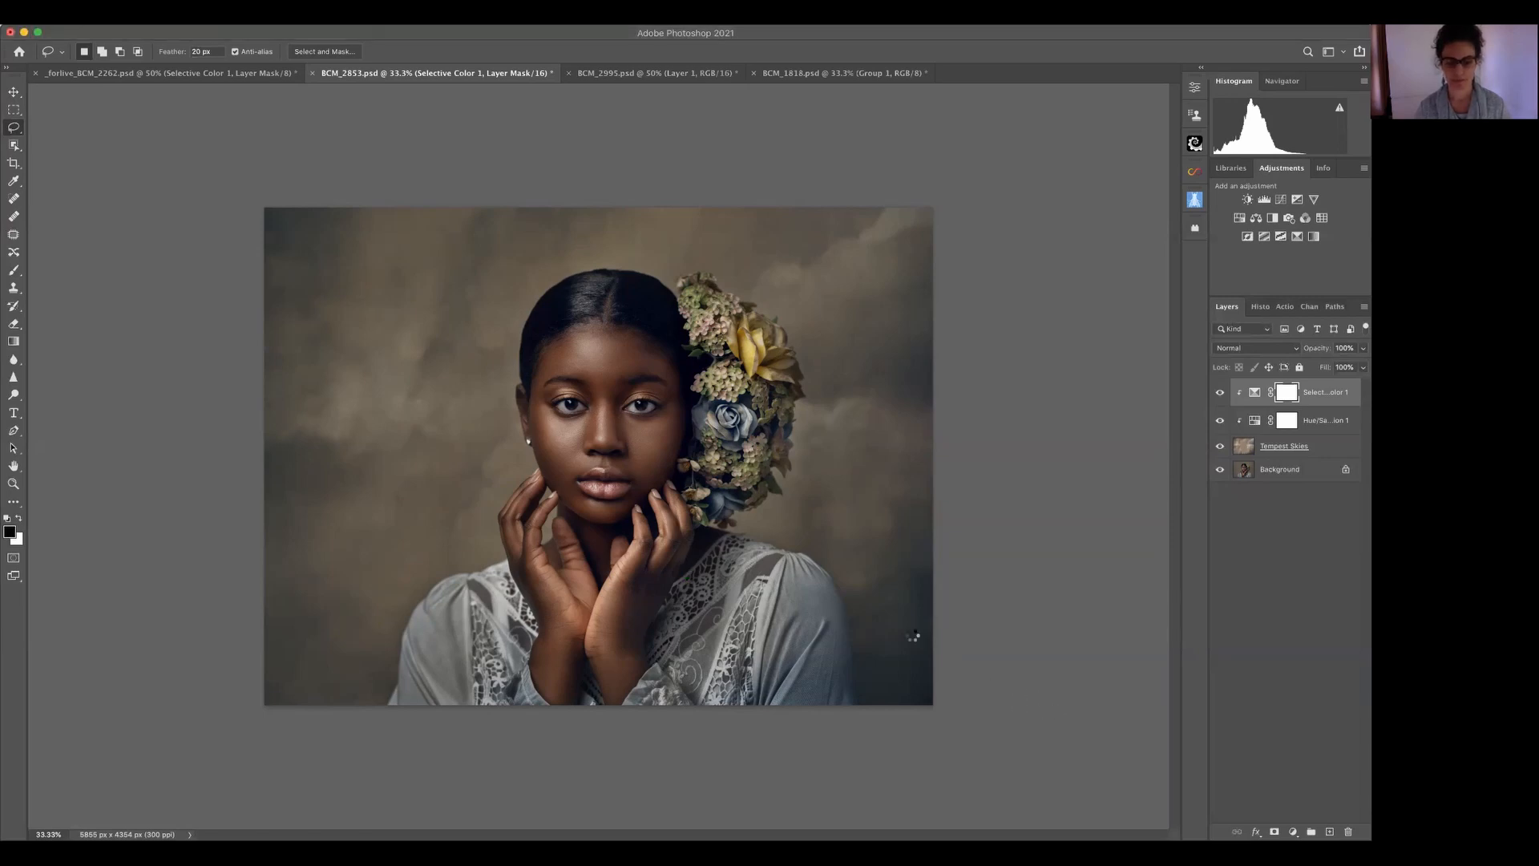
{"action": "key", "text": "ctrl+t"}
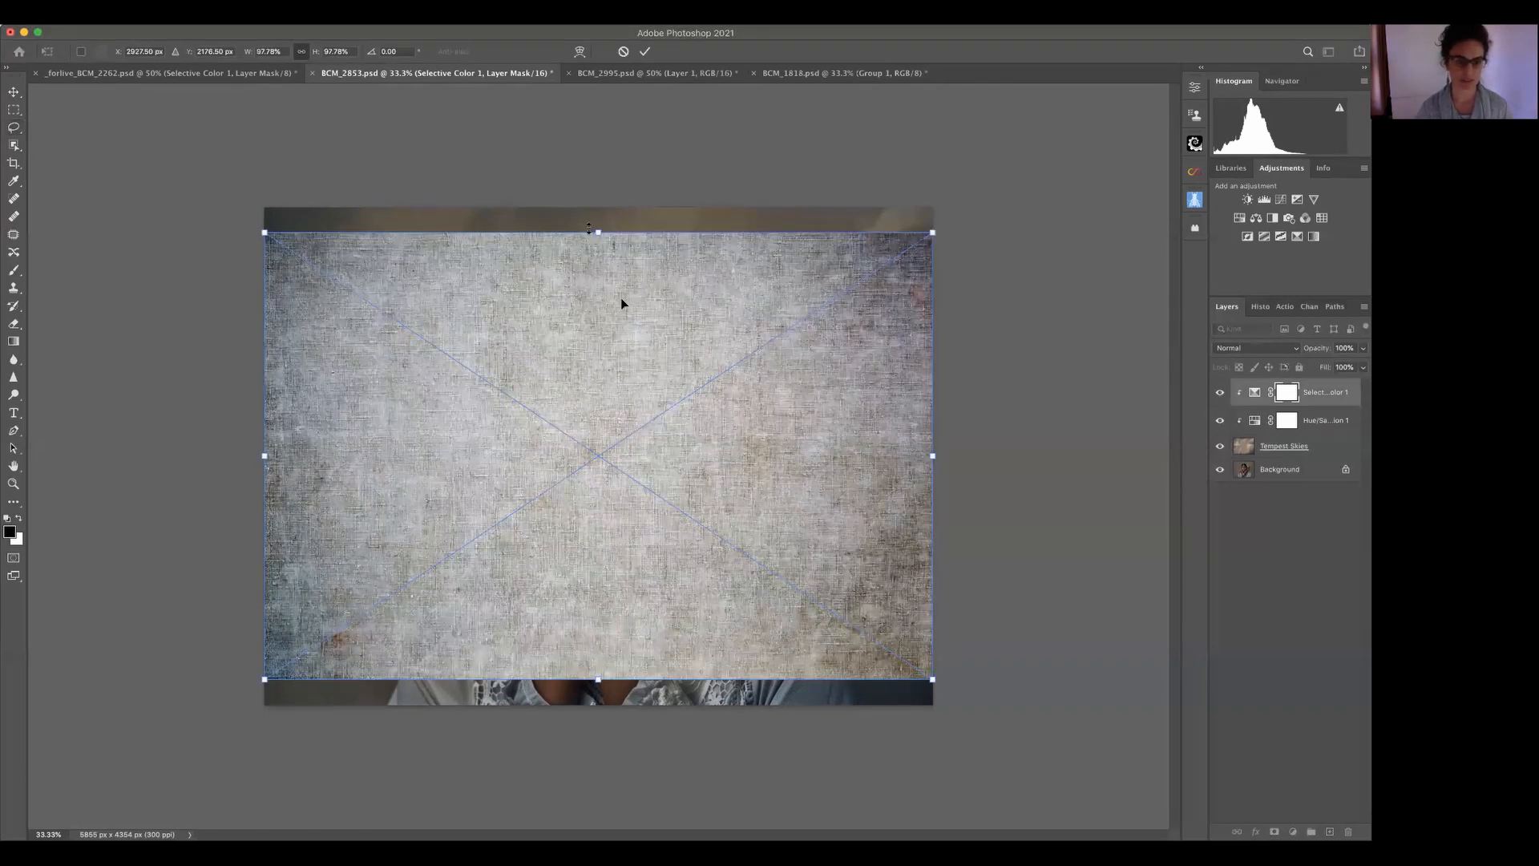
{"action": "left_click_drag", "start_coordinate": [594, 199], "coordinate": [598, 200]}
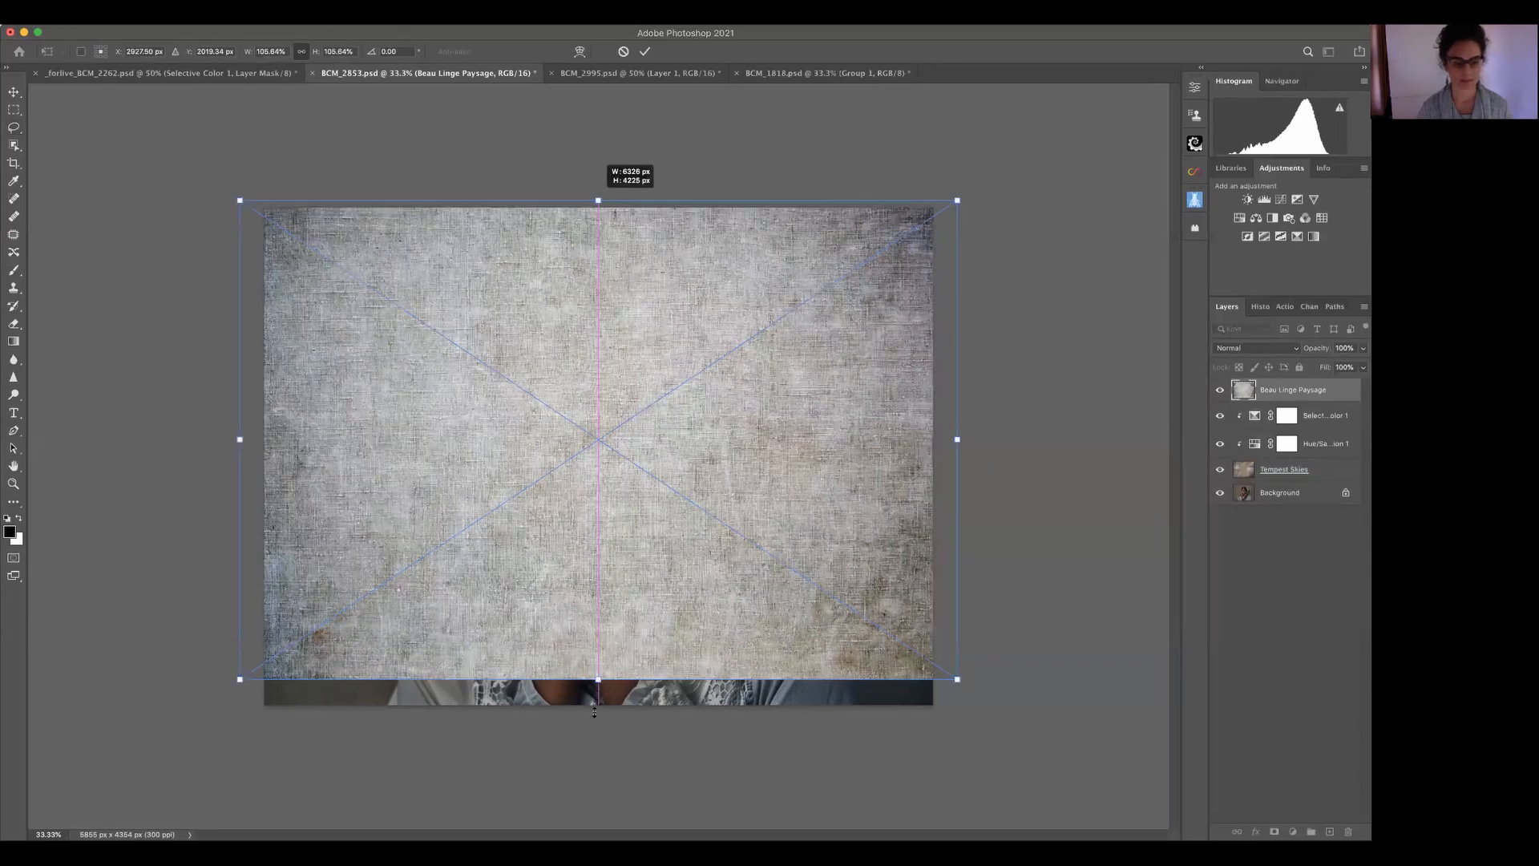
{"action": "left_click_drag", "start_coordinate": [598, 679], "coordinate": [598, 713]}
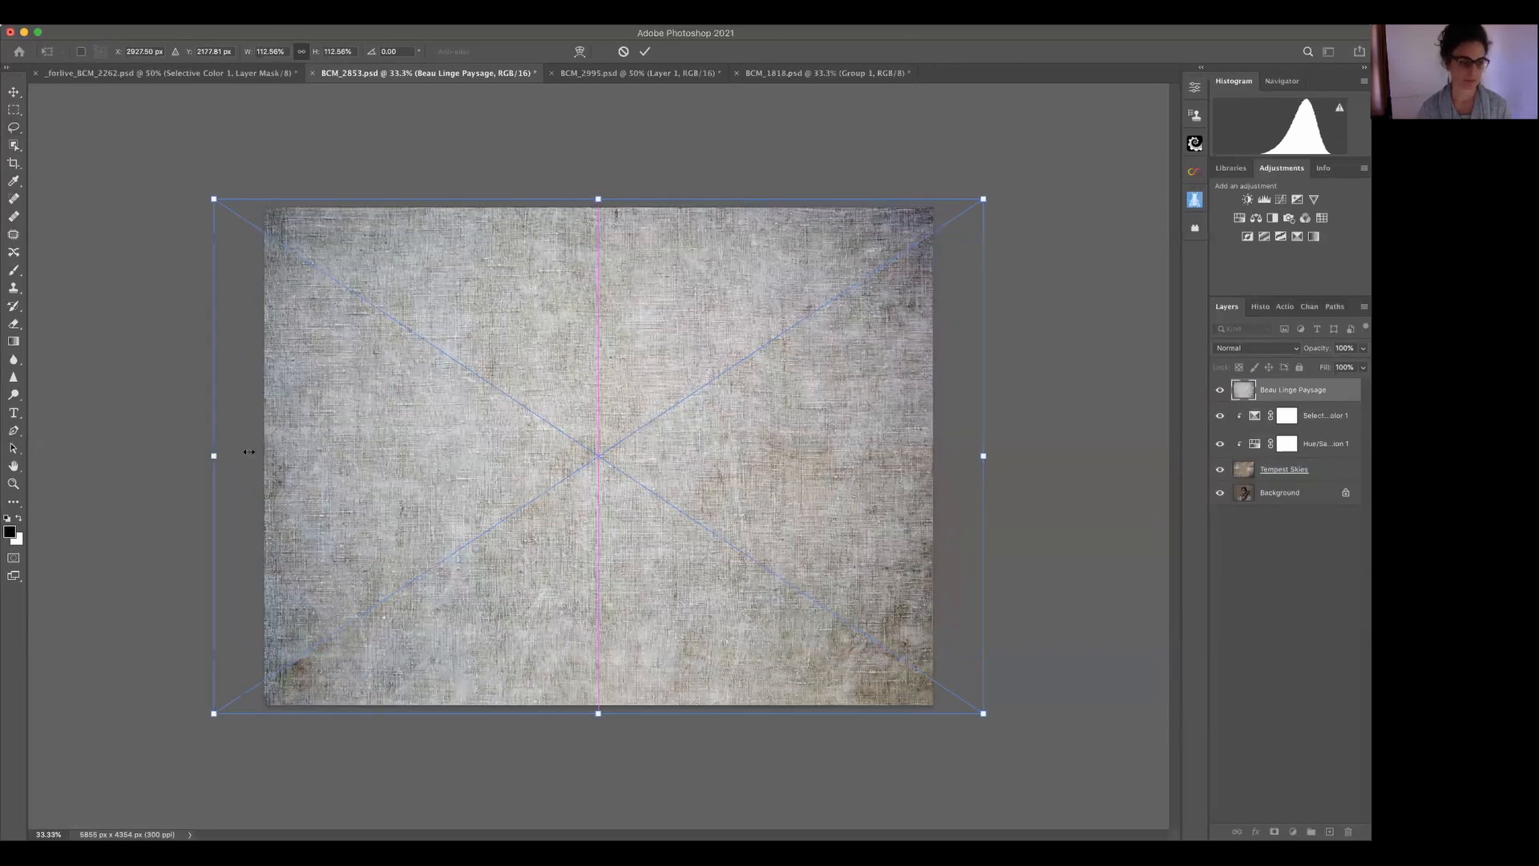
{"action": "left_click_drag", "start_coordinate": [215, 454], "coordinate": [246, 455]}
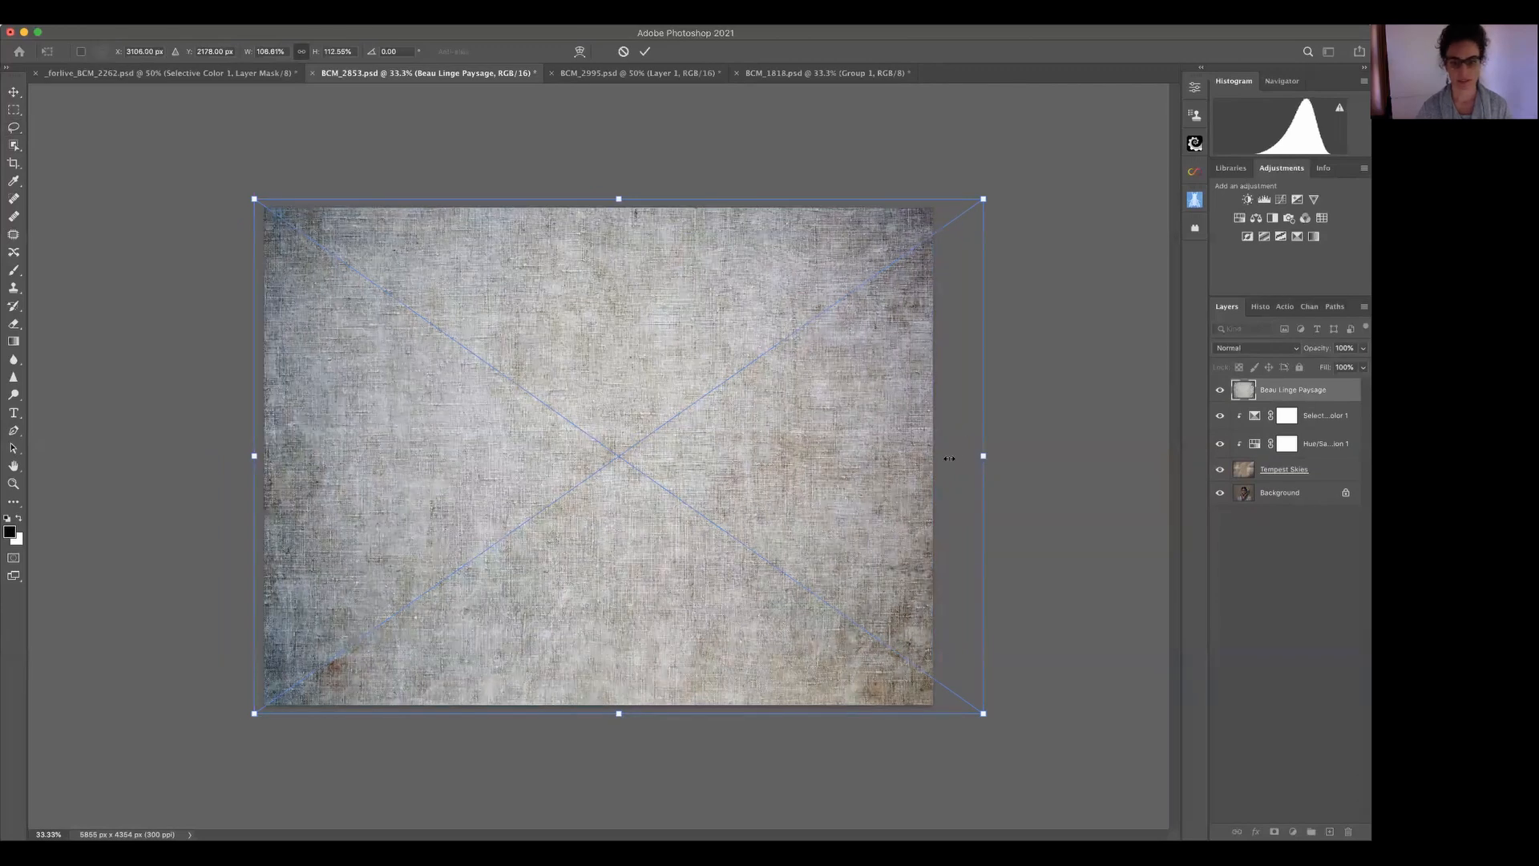
{"action": "left_click_drag", "start_coordinate": [946, 457], "coordinate": [949, 456]}
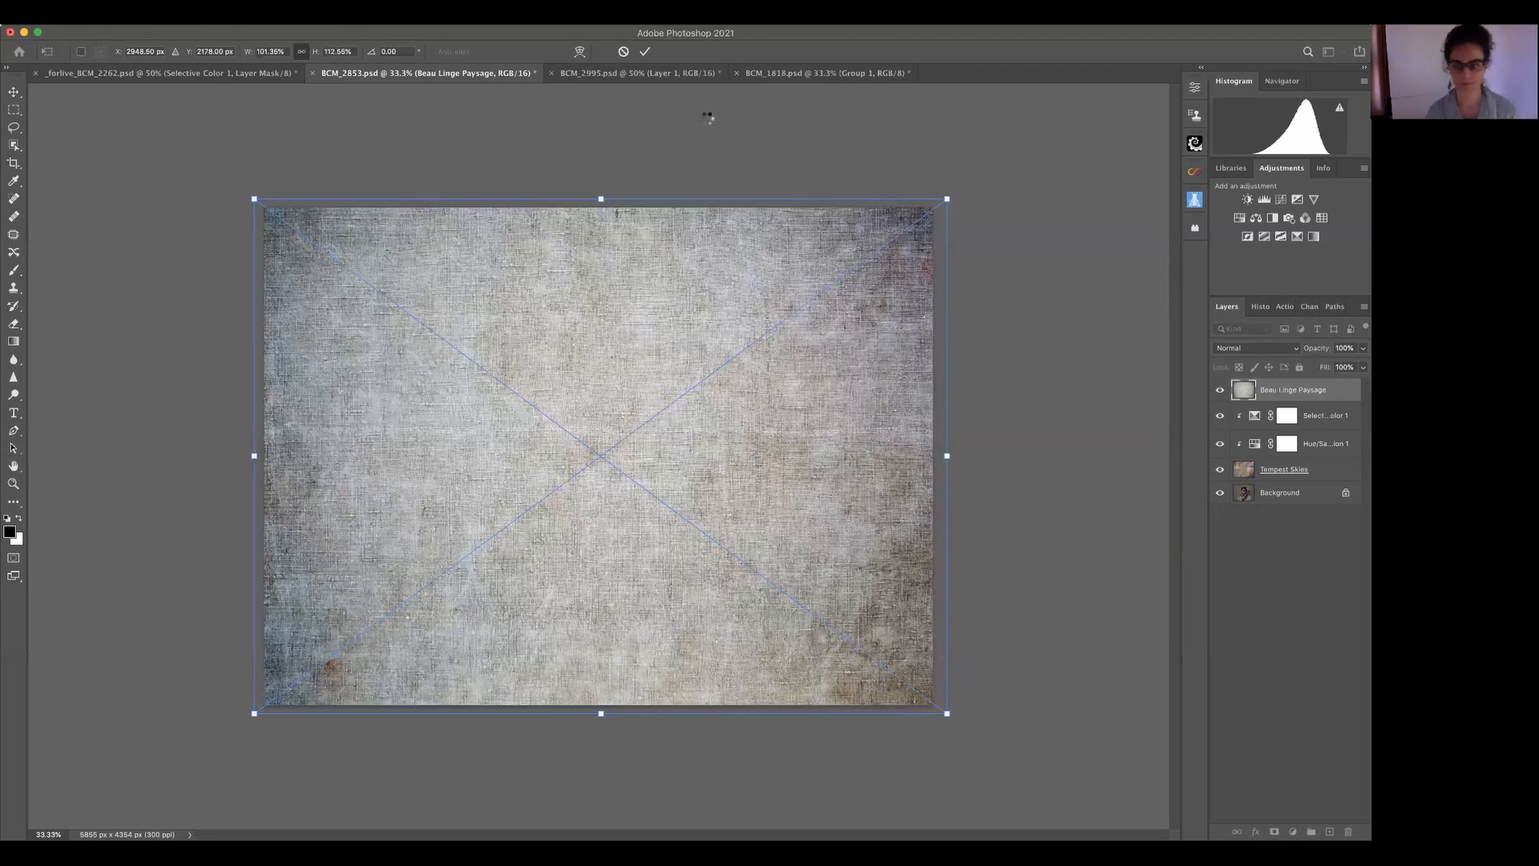
{"action": "key", "text": "Return"}
{"action": "key", "text": "l"}
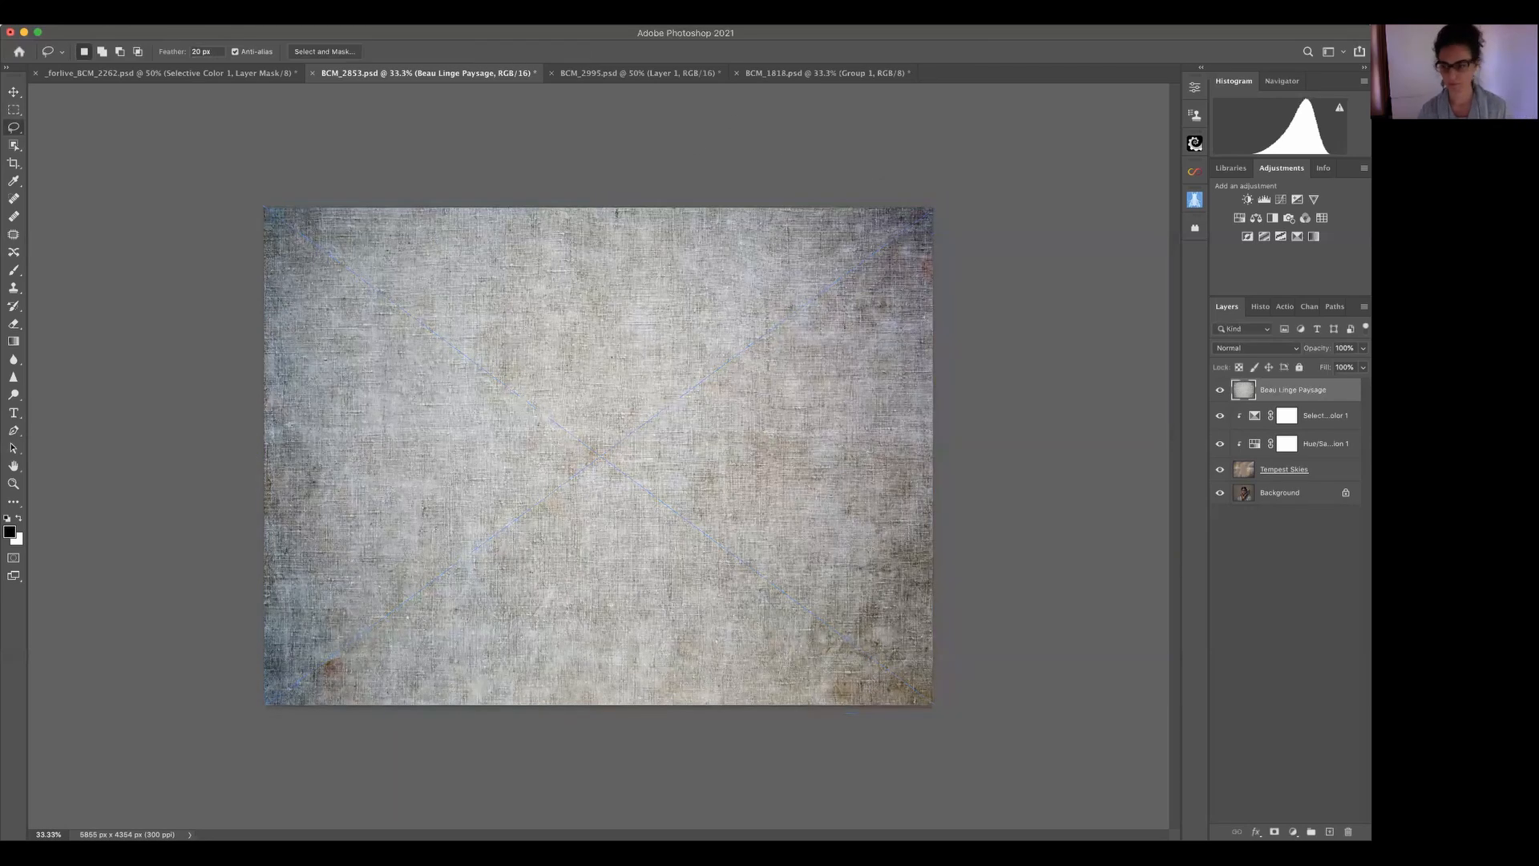
- Blend the Beau Linge Paysage layer in Soft Light mode at 41% opacity
{"action": "left_click", "coordinate": [1274, 353]}
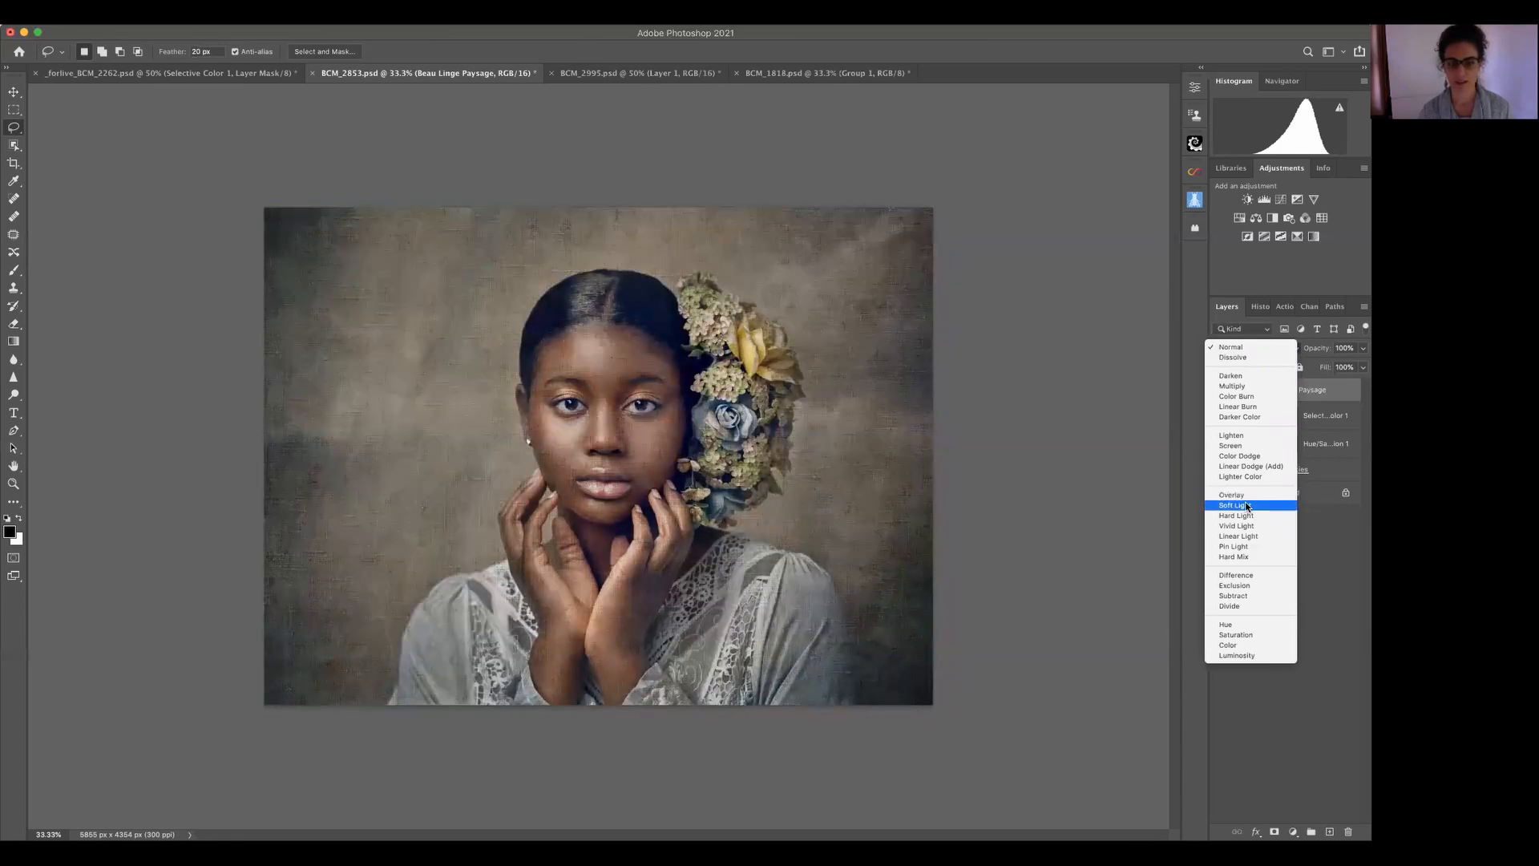
{"action": "left_click", "coordinate": [1253, 506]}
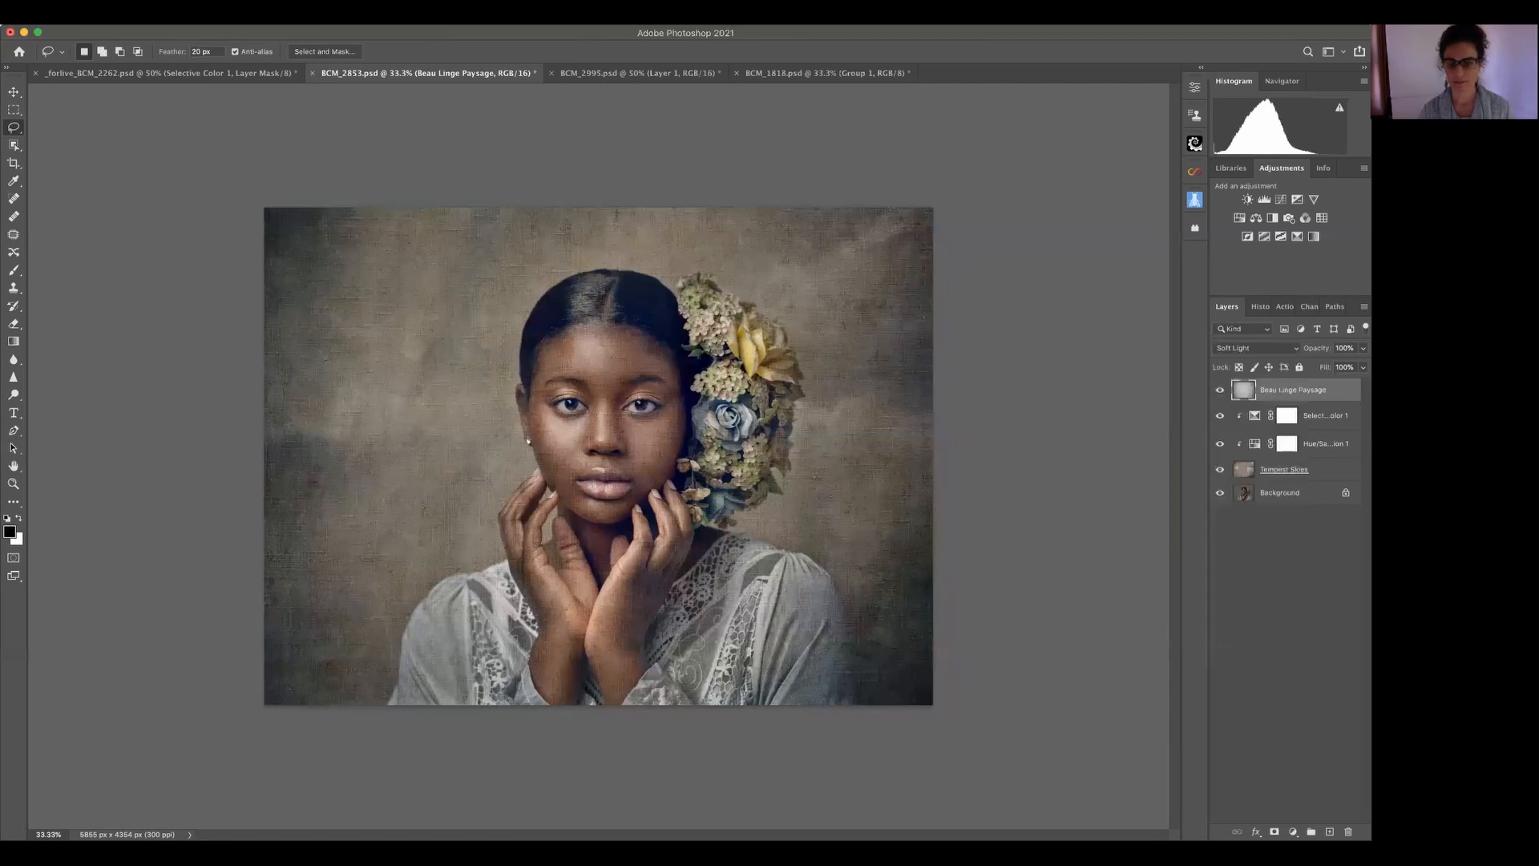
{"action": "left_click", "coordinate": [1360, 368]}
{"action": "left_click_drag", "start_coordinate": [1317, 366], "coordinate": [1324, 366]}
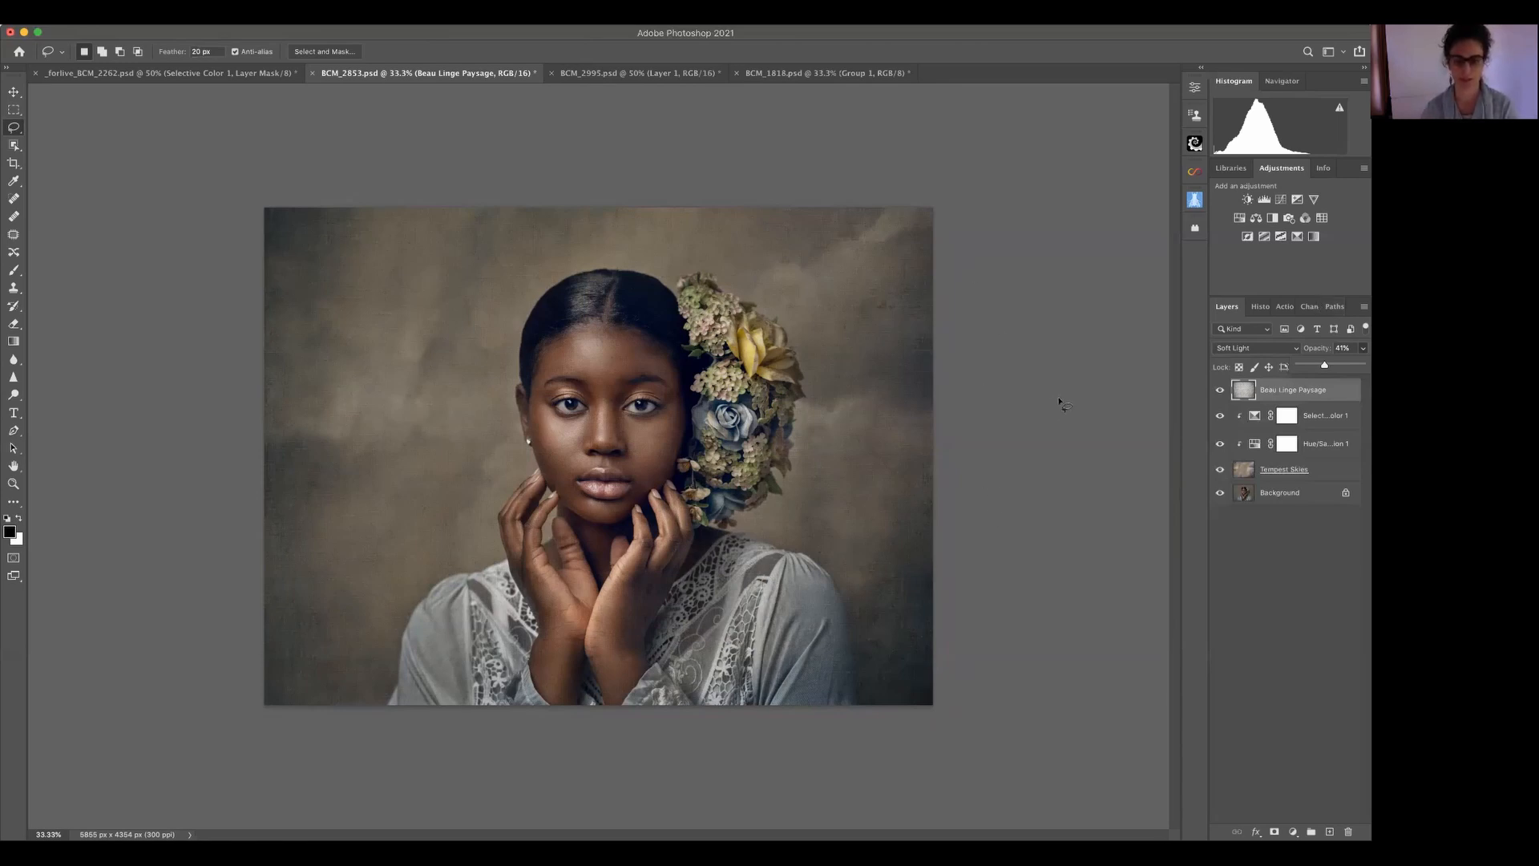
- Inspect the linen texture on the face at 200% and try 26% opacity on the Beau Linge Paysage layer
{"action": "key", "text": "super+plus"}
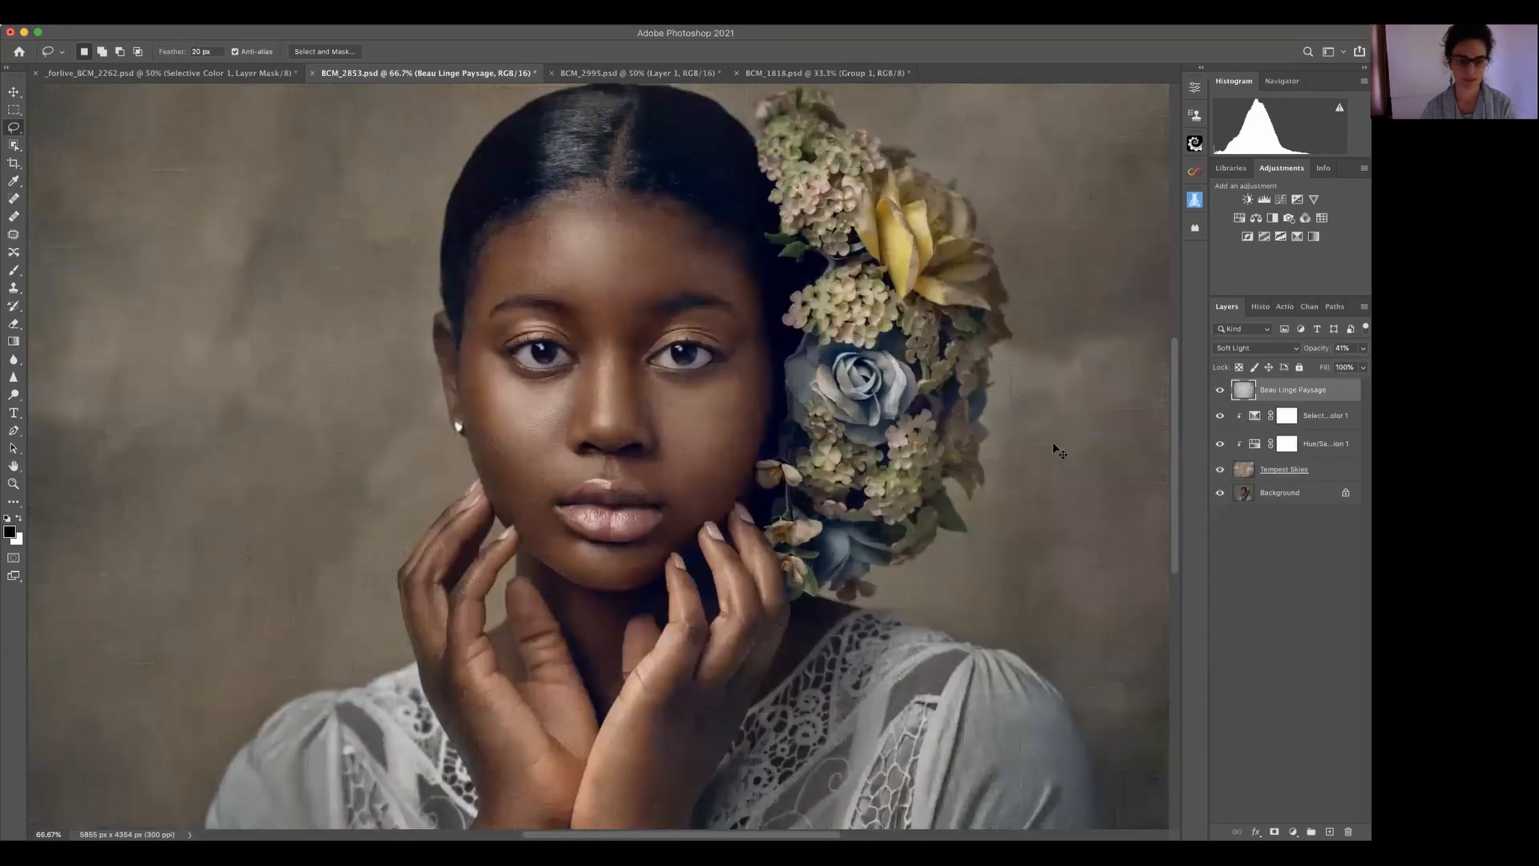
{"action": "key", "text": "super+plus"}
{"action": "key", "text": "super+plus"}
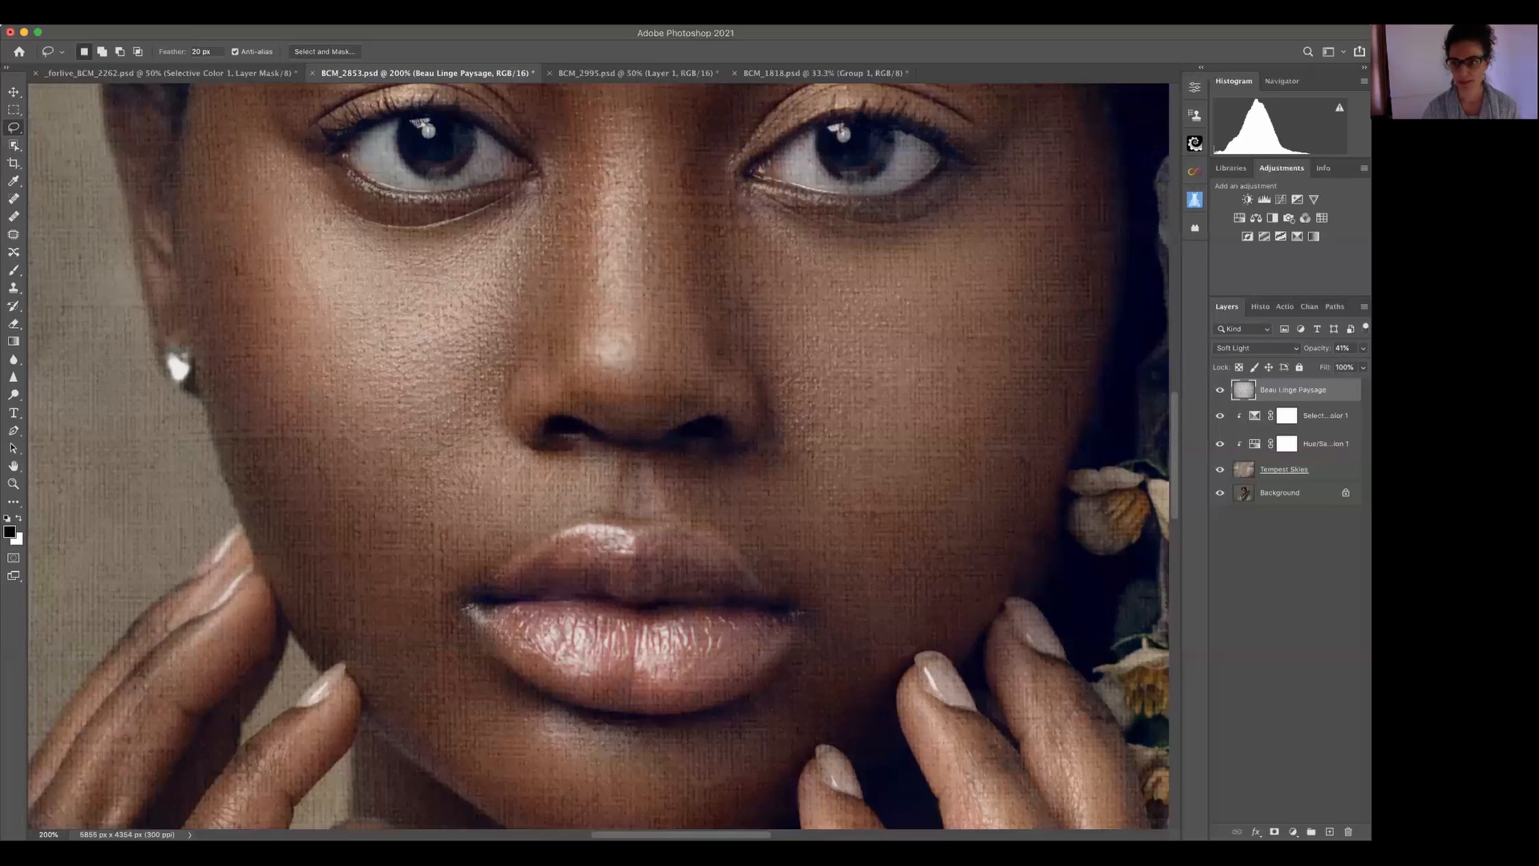
{"action": "left_click", "coordinate": [1362, 348]}
{"action": "left_click_drag", "start_coordinate": [1325, 367], "coordinate": [1316, 367]}
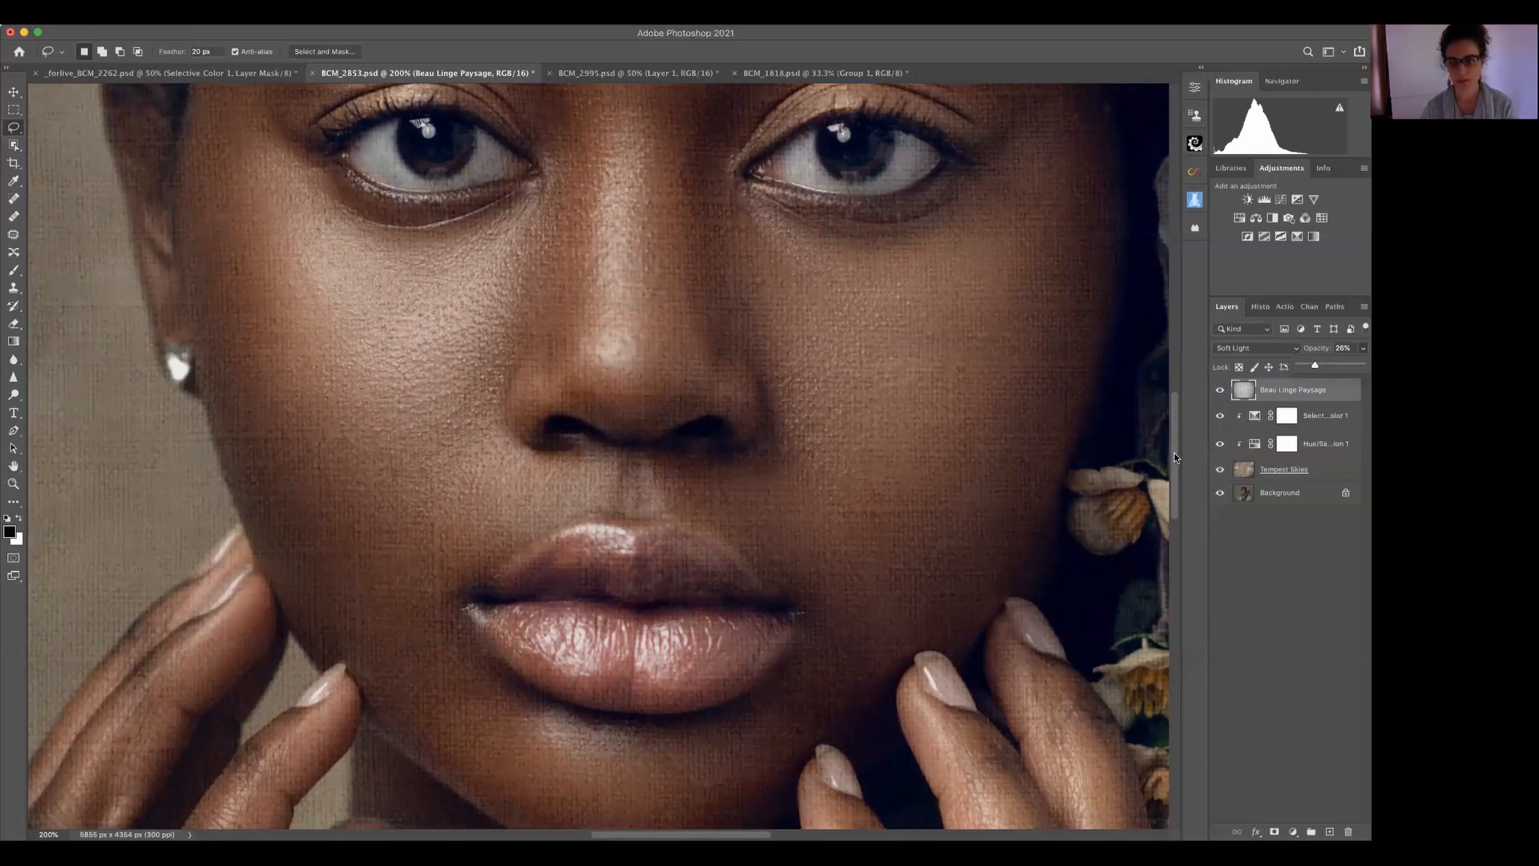
- View more of the portrait at 50% and set the Beau Linge Paysage layer's opacity to 36%
{"action": "left_click_drag", "start_coordinate": [1175, 454], "coordinate": [1204, 456]}
{"action": "key", "text": "super+minus"}
{"action": "key", "text": "super+minus"}
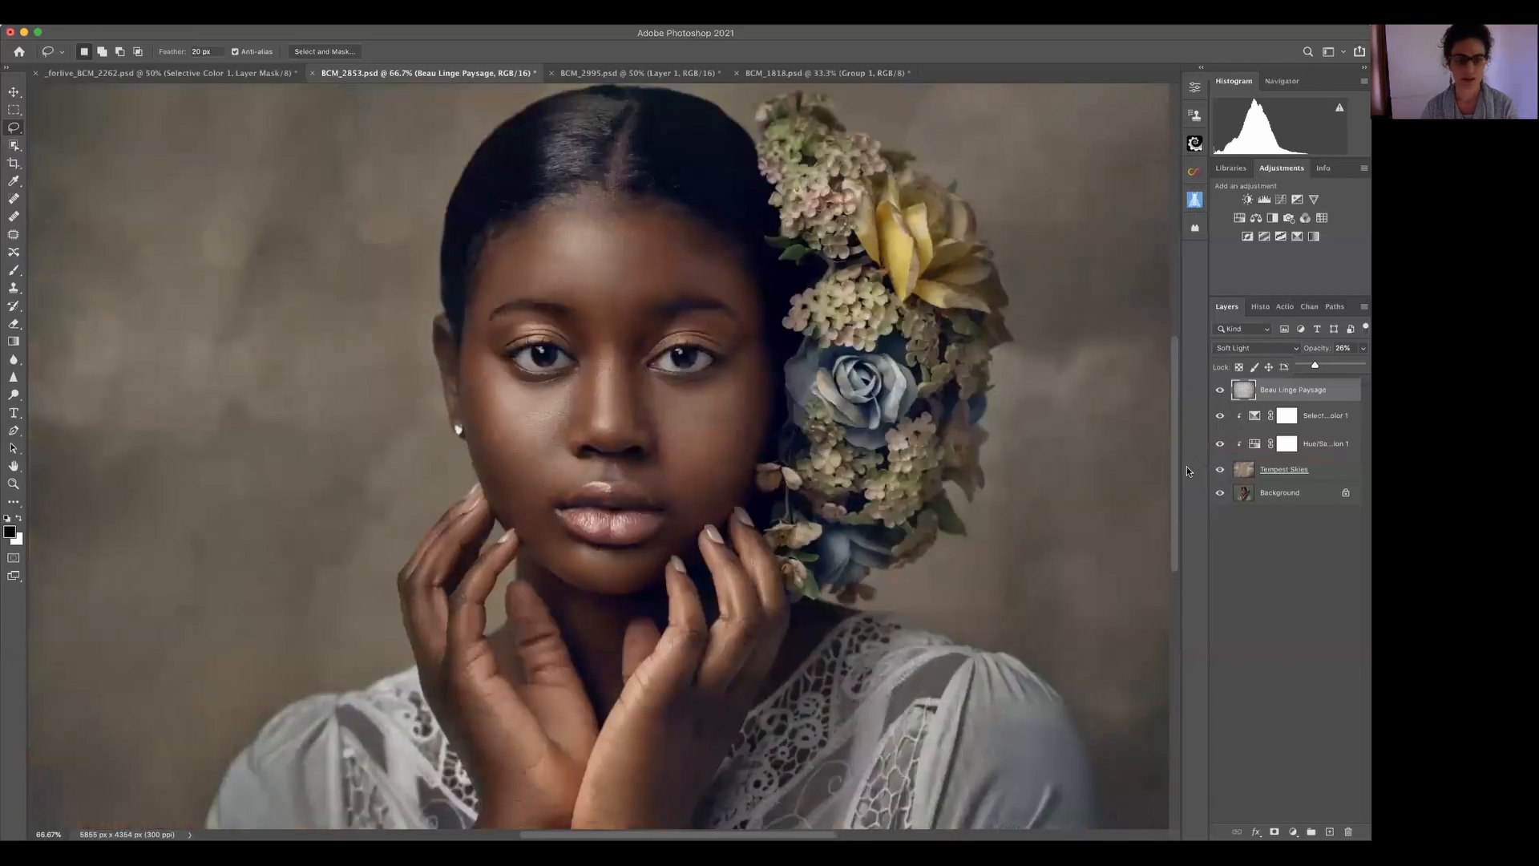
{"action": "key", "text": "super+minus"}
{"action": "key", "text": "super+minus"}
{"action": "key", "text": "super+plus"}
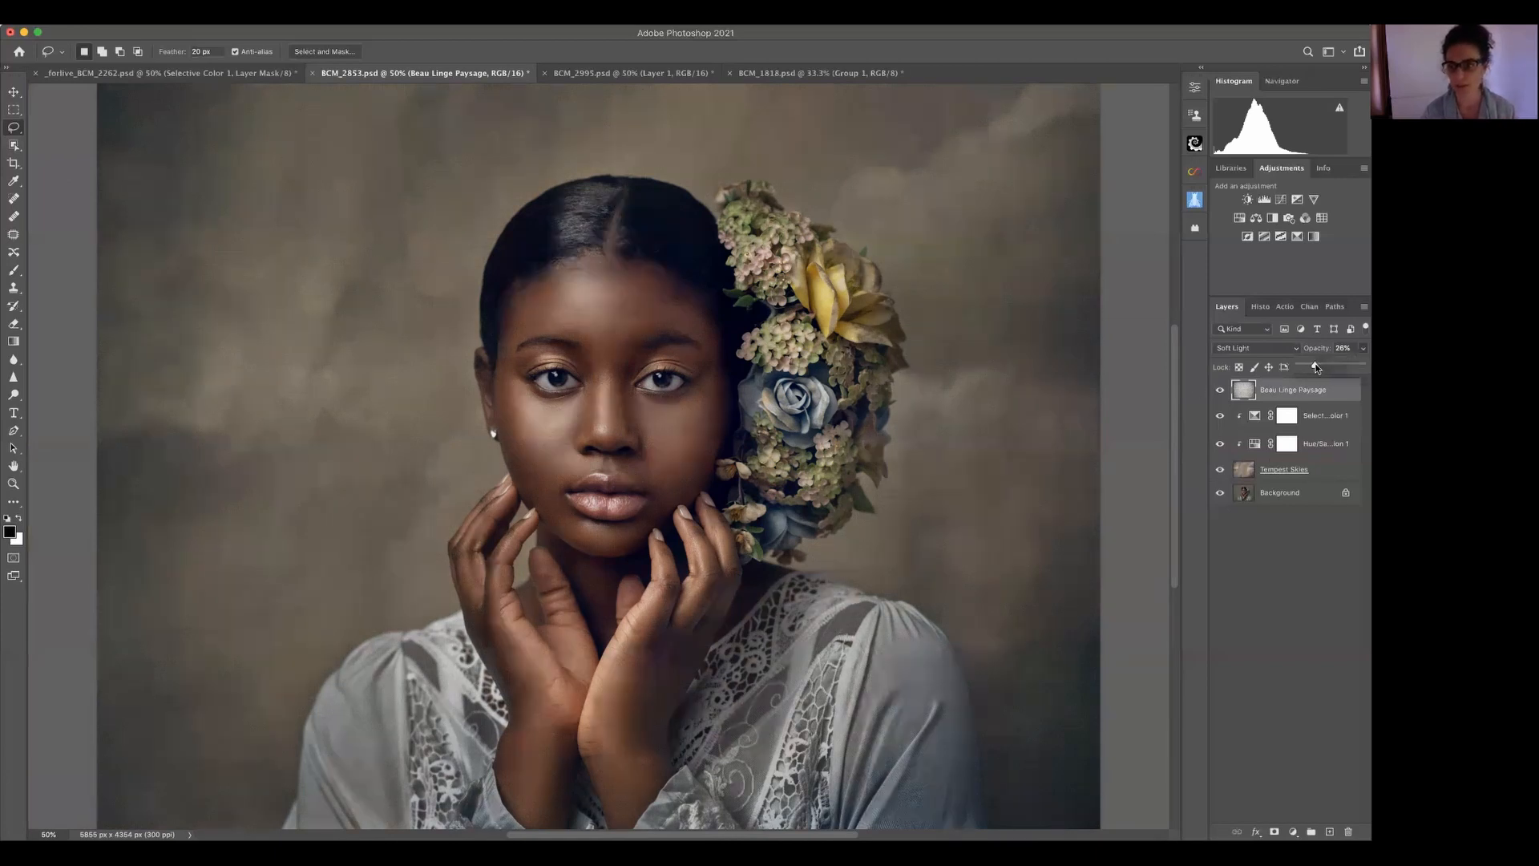
{"action": "left_click_drag", "start_coordinate": [1314, 365], "coordinate": [1318, 374]}
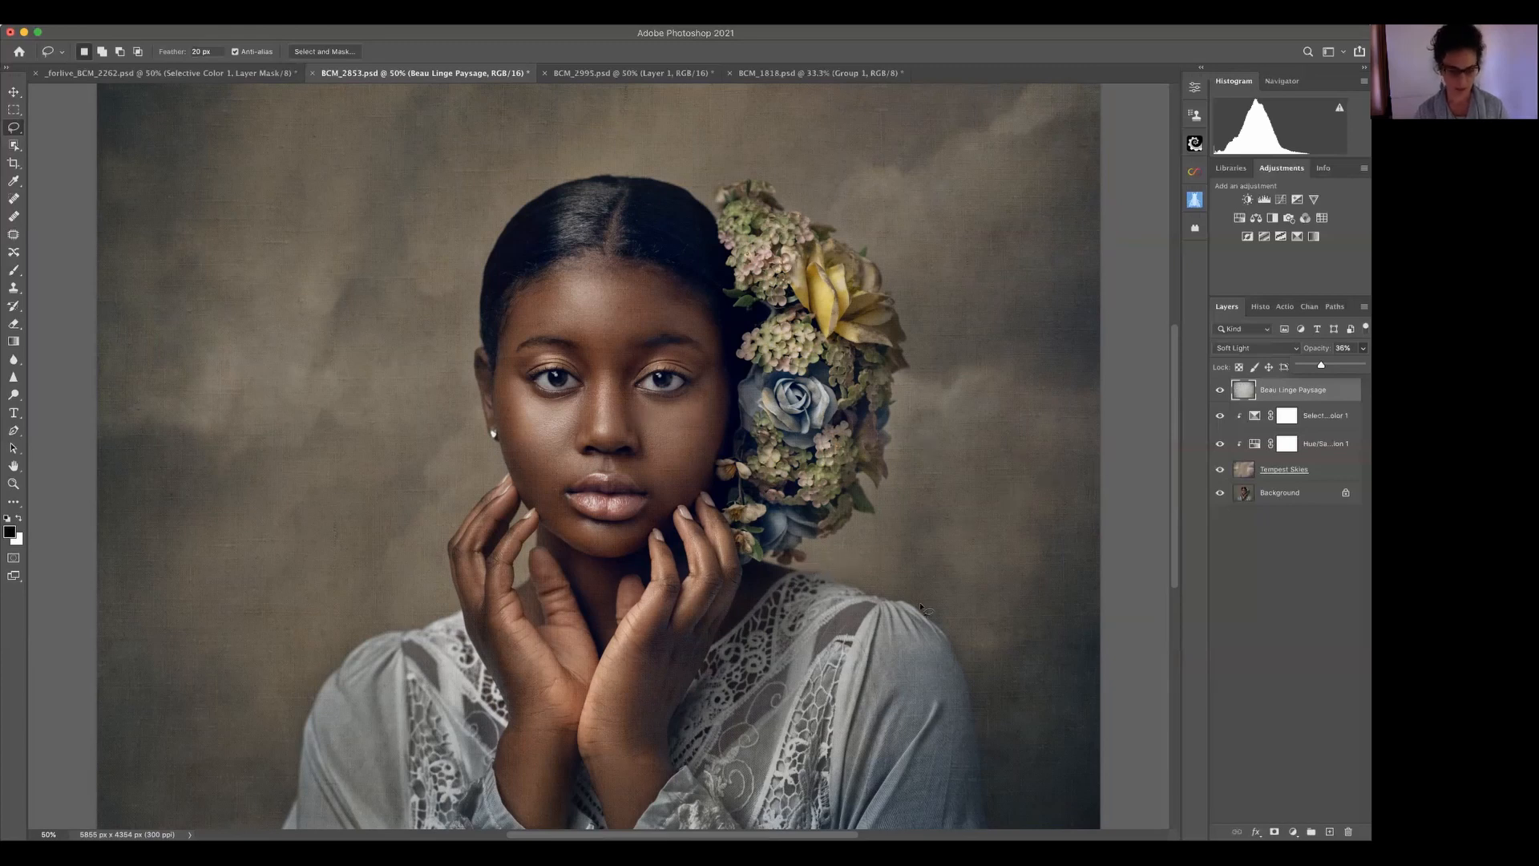
- Lasso the skin of the face, neck, hands and wrists, subtracting the backdrop gap between the fingers and the face
{"action": "left_click_drag", "start_coordinate": [1177, 487], "coordinate": [1177, 498]}
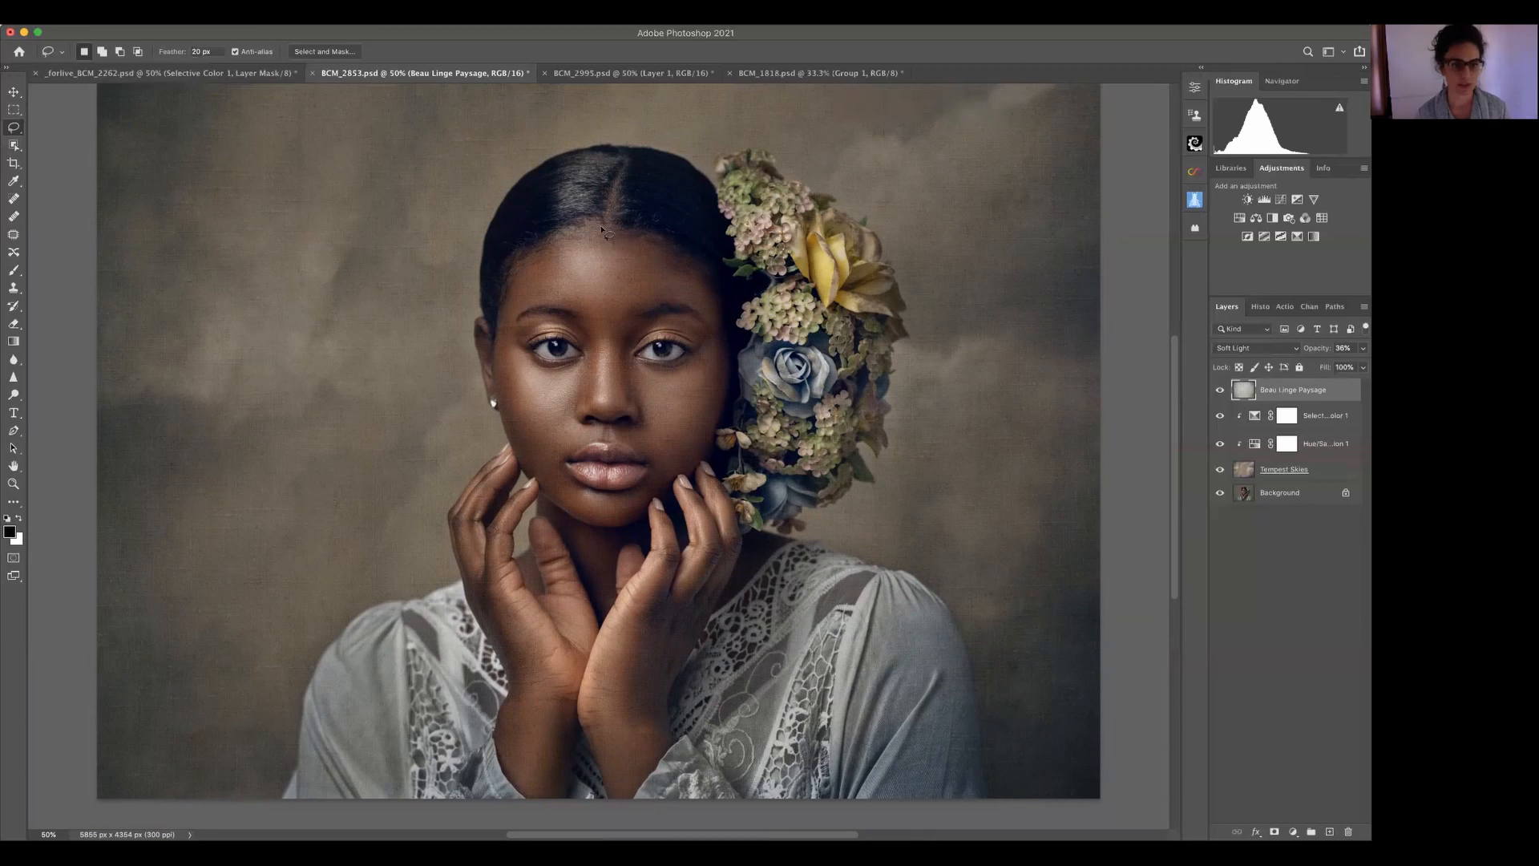
{"action": "mouse_move", "coordinate": [608, 219]}
{"action": "left_mouse_down"}
{"action": "mouse_move", "coordinate": [564, 223]}
{"action": "mouse_move", "coordinate": [526, 261]}
{"action": "mouse_move", "coordinate": [493, 339]}
{"action": "mouse_move", "coordinate": [484, 327]}
{"action": "mouse_move", "coordinate": [512, 447]}
{"action": "mouse_move", "coordinate": [449, 521]}
{"action": "mouse_move", "coordinate": [509, 680]}
{"action": "mouse_move", "coordinate": [497, 729]}
{"action": "mouse_move", "coordinate": [517, 790]}
{"action": "mouse_move", "coordinate": [572, 765]}
{"action": "mouse_move", "coordinate": [579, 731]}
{"action": "mouse_move", "coordinate": [625, 800]}
{"action": "mouse_move", "coordinate": [675, 748]}
{"action": "mouse_move", "coordinate": [667, 701]}
{"action": "mouse_move", "coordinate": [778, 535]}
{"action": "mouse_move", "coordinate": [750, 533]}
{"action": "mouse_move", "coordinate": [729, 502]}
{"action": "mouse_move", "coordinate": [710, 283]}
{"action": "mouse_move", "coordinate": [615, 214]}
{"action": "mouse_move", "coordinate": [676, 226]}
{"action": "left_mouse_up"}
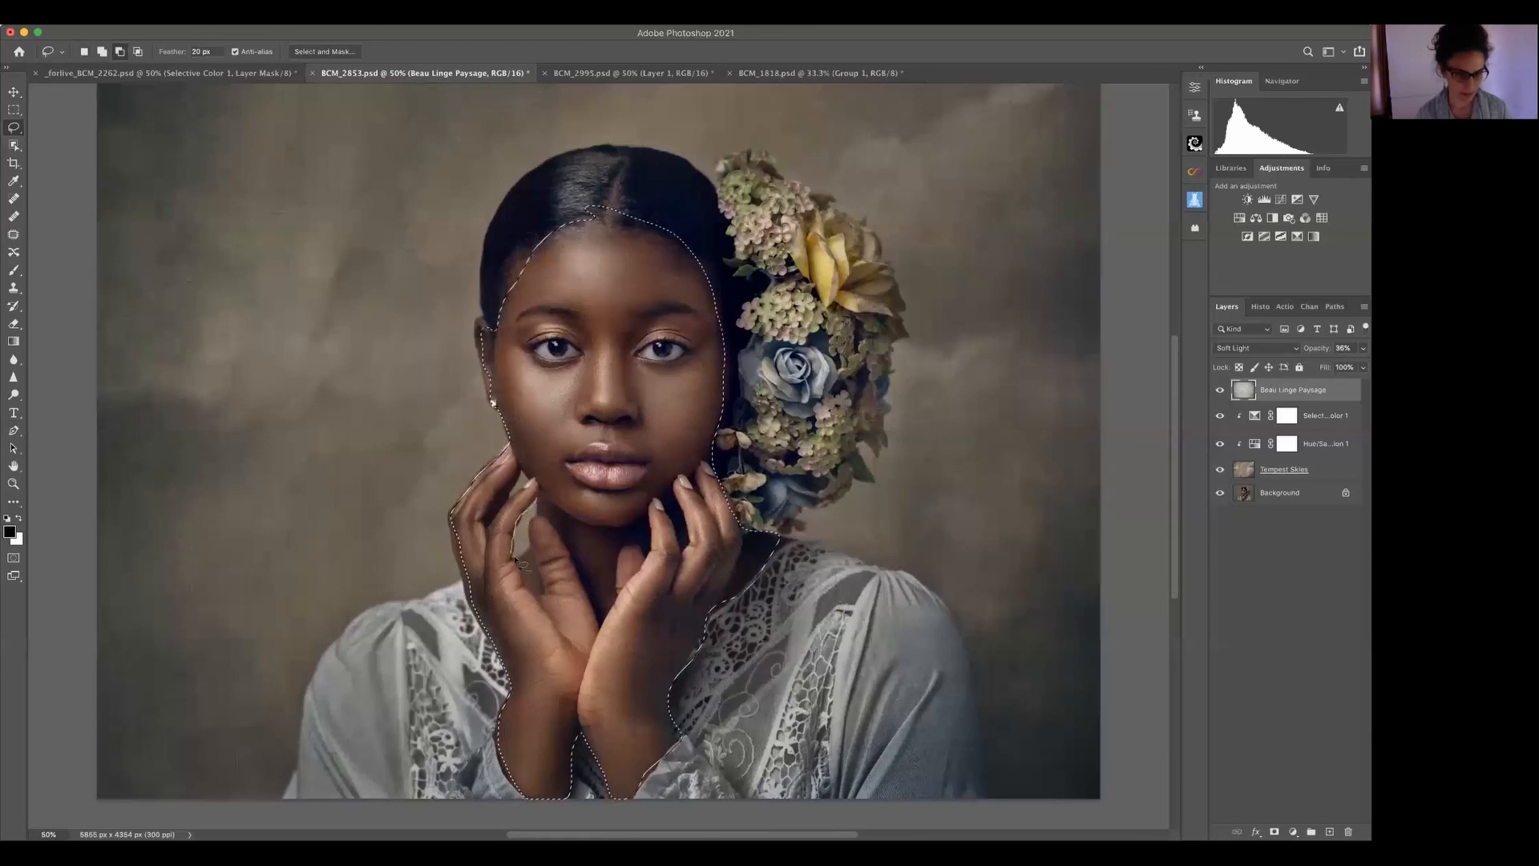
{"action": "left_click_drag", "start_coordinate": [530, 531], "coordinate": [522, 474]}
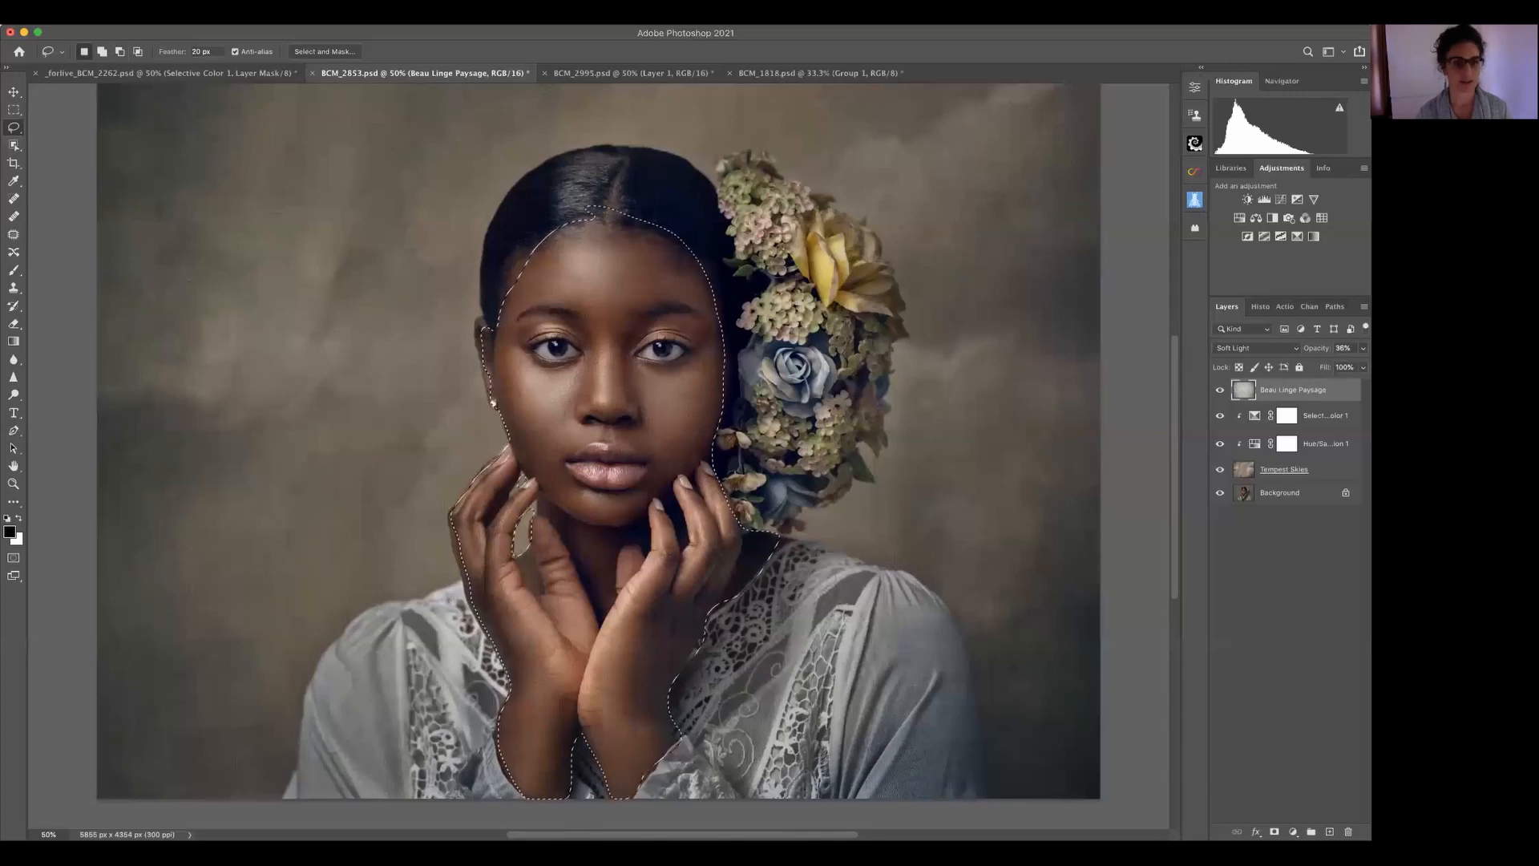
- Apply the Average blur to the selected skin area of the Beau Linge Paysage layer
{"action": "left_click", "coordinate": [314, 6]}
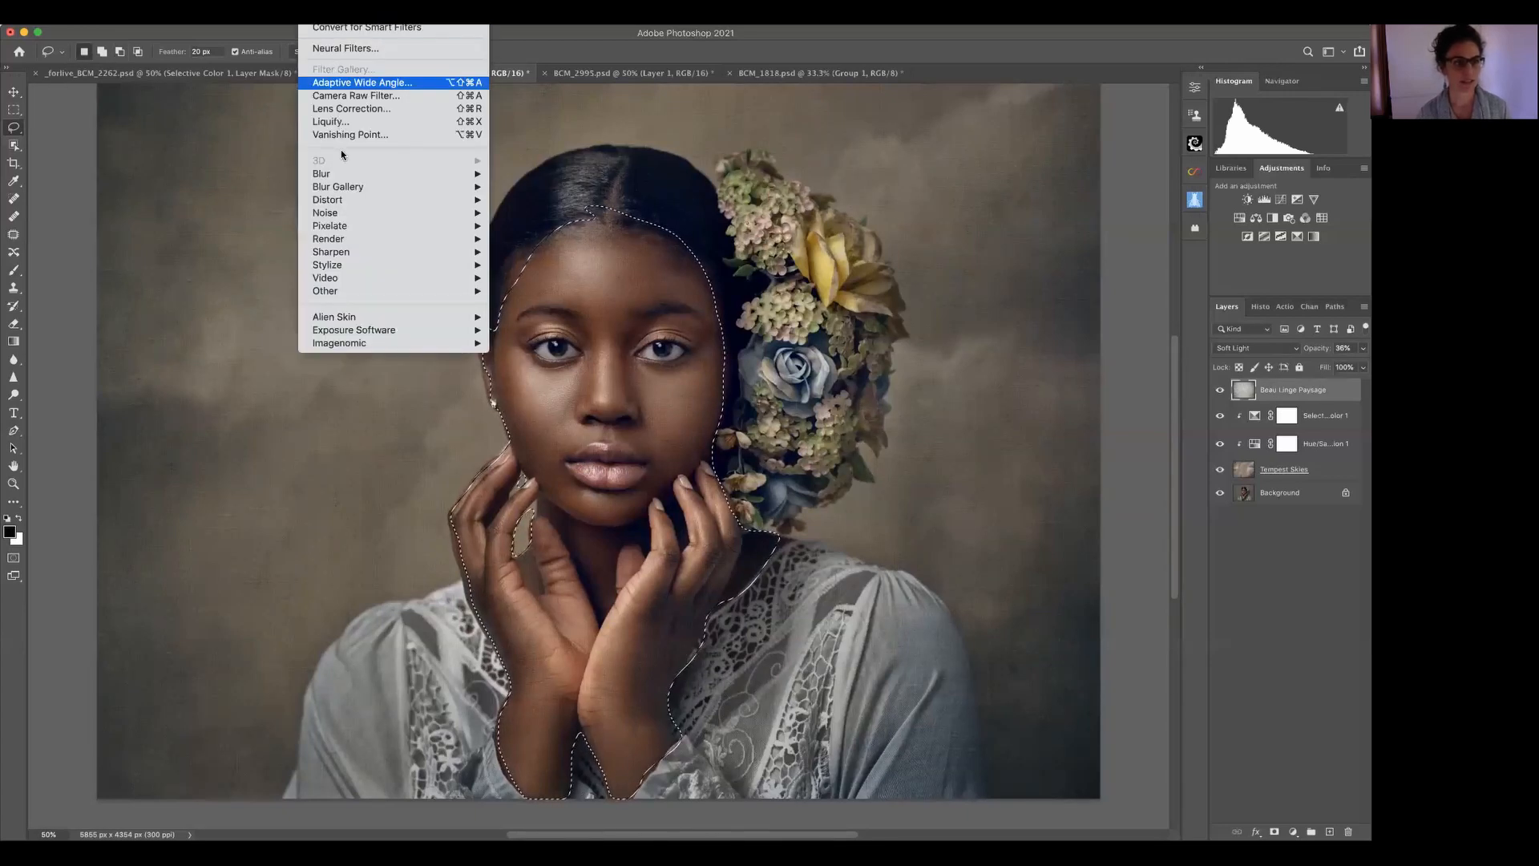
{"action": "mouse_move", "coordinate": [349, 174]}
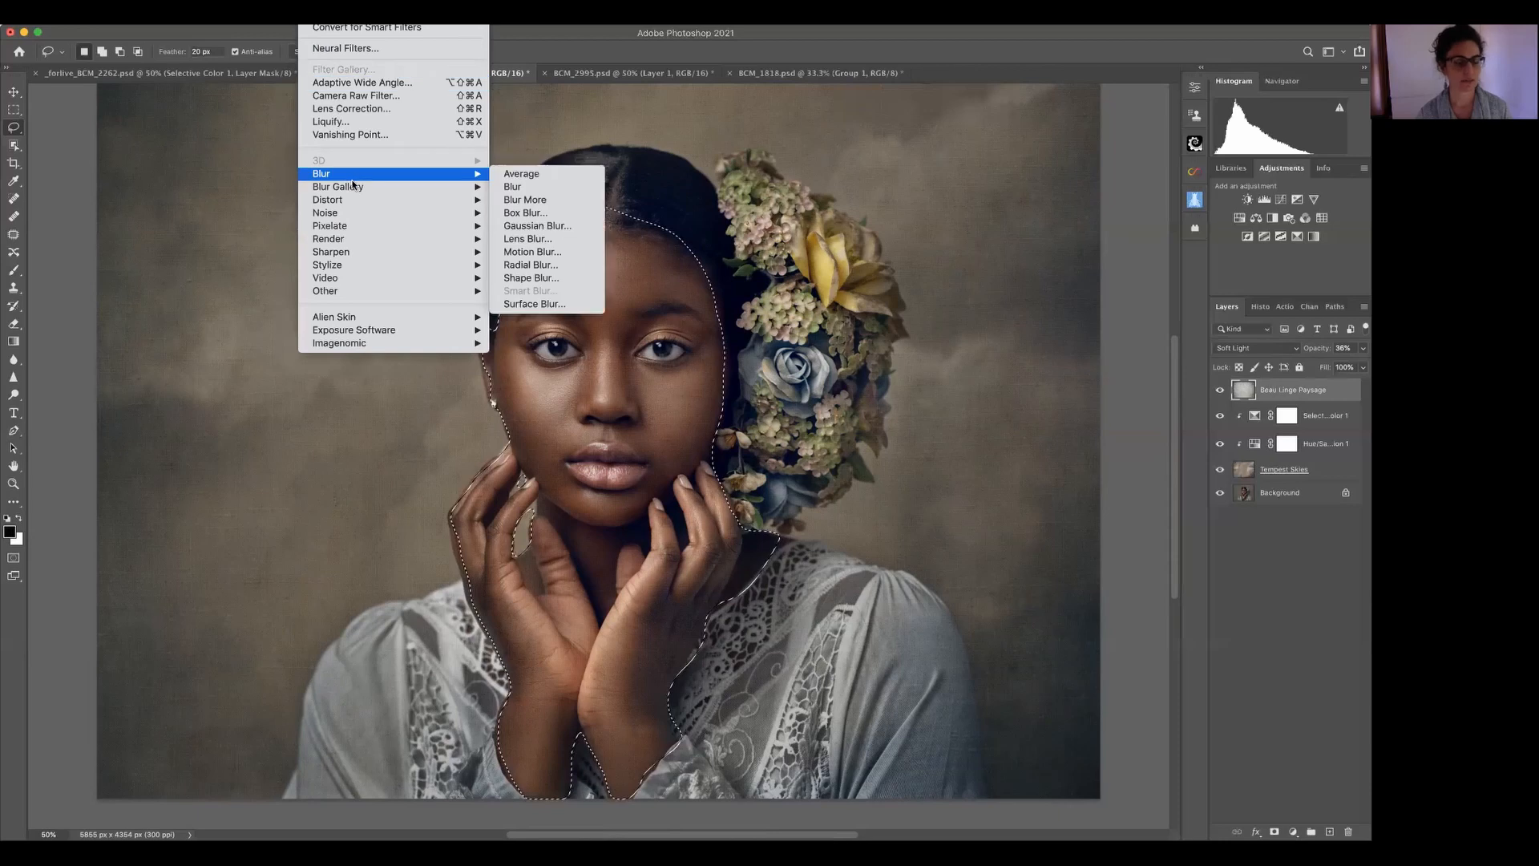
{"action": "left_click", "coordinate": [574, 173]}
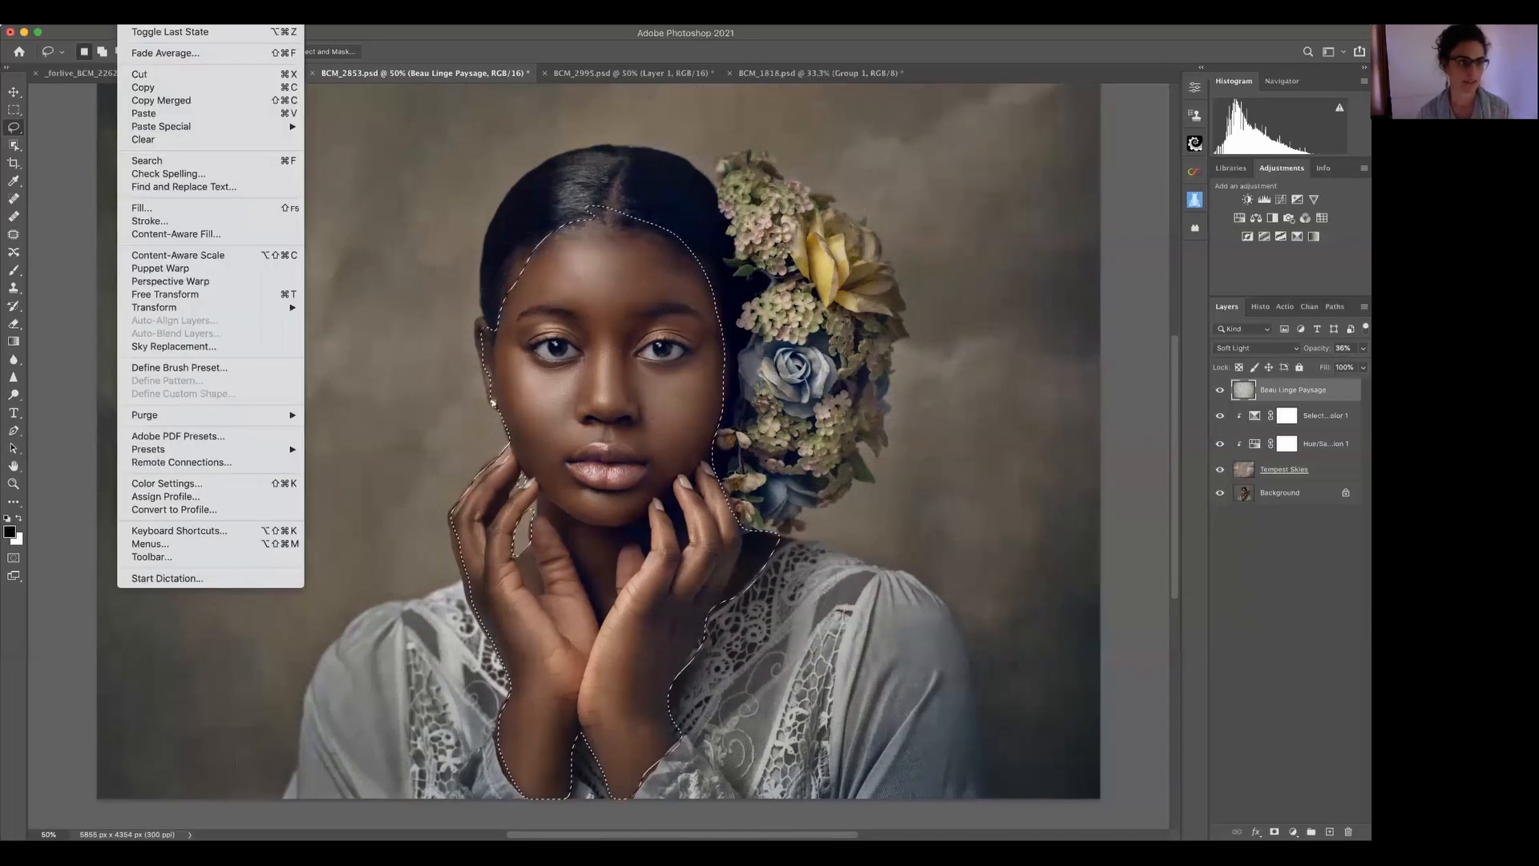
- Fade the Average blur to 60% opacity in Normal mode and deselect the skin area
{"action": "key", "text": "super+shift+f"}
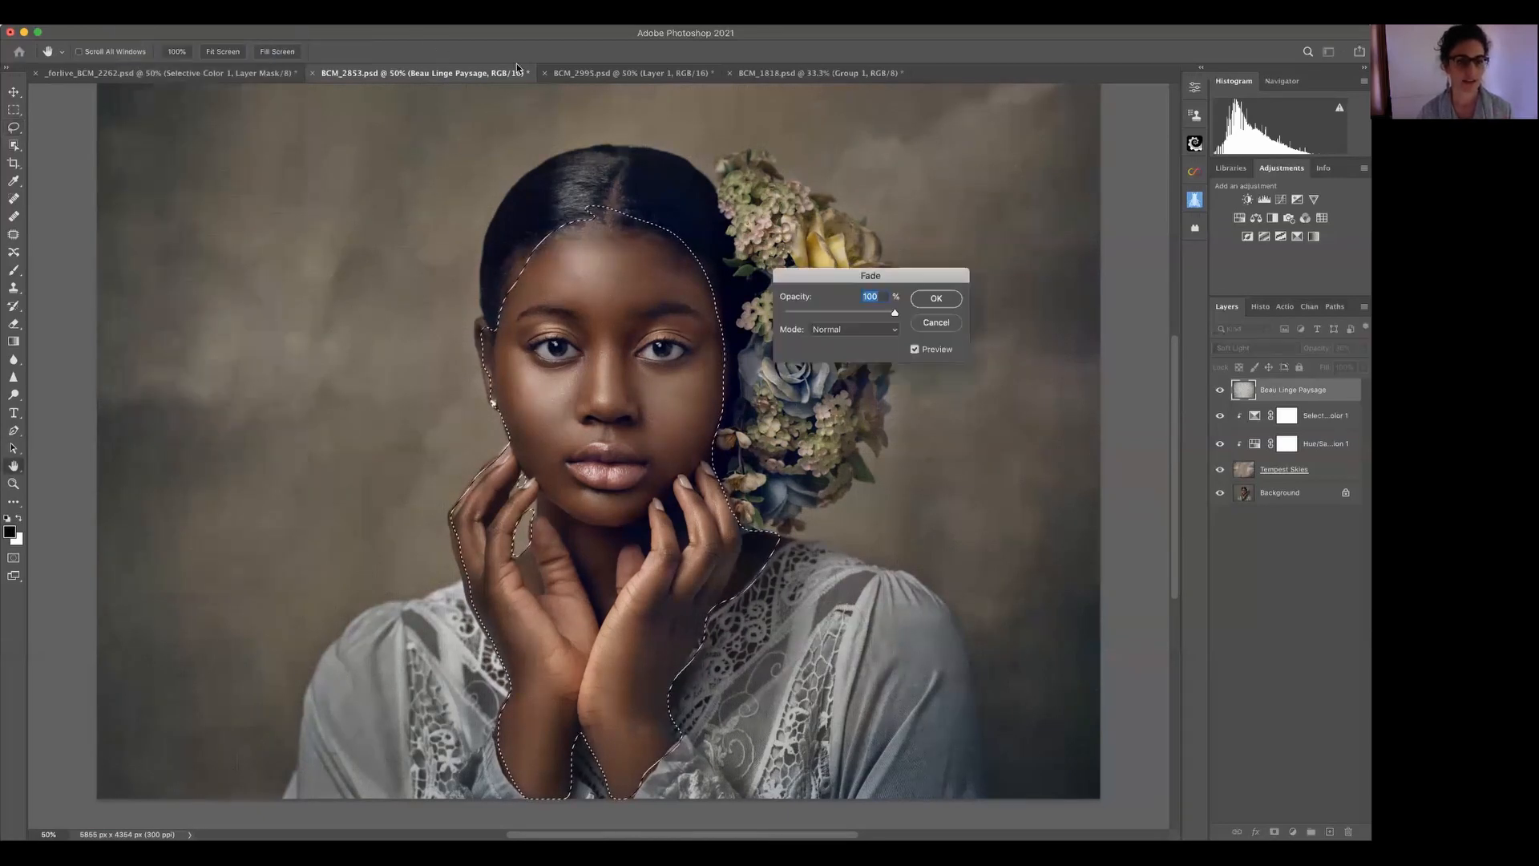
{"action": "left_click_drag", "start_coordinate": [881, 275], "coordinate": [1024, 293]}
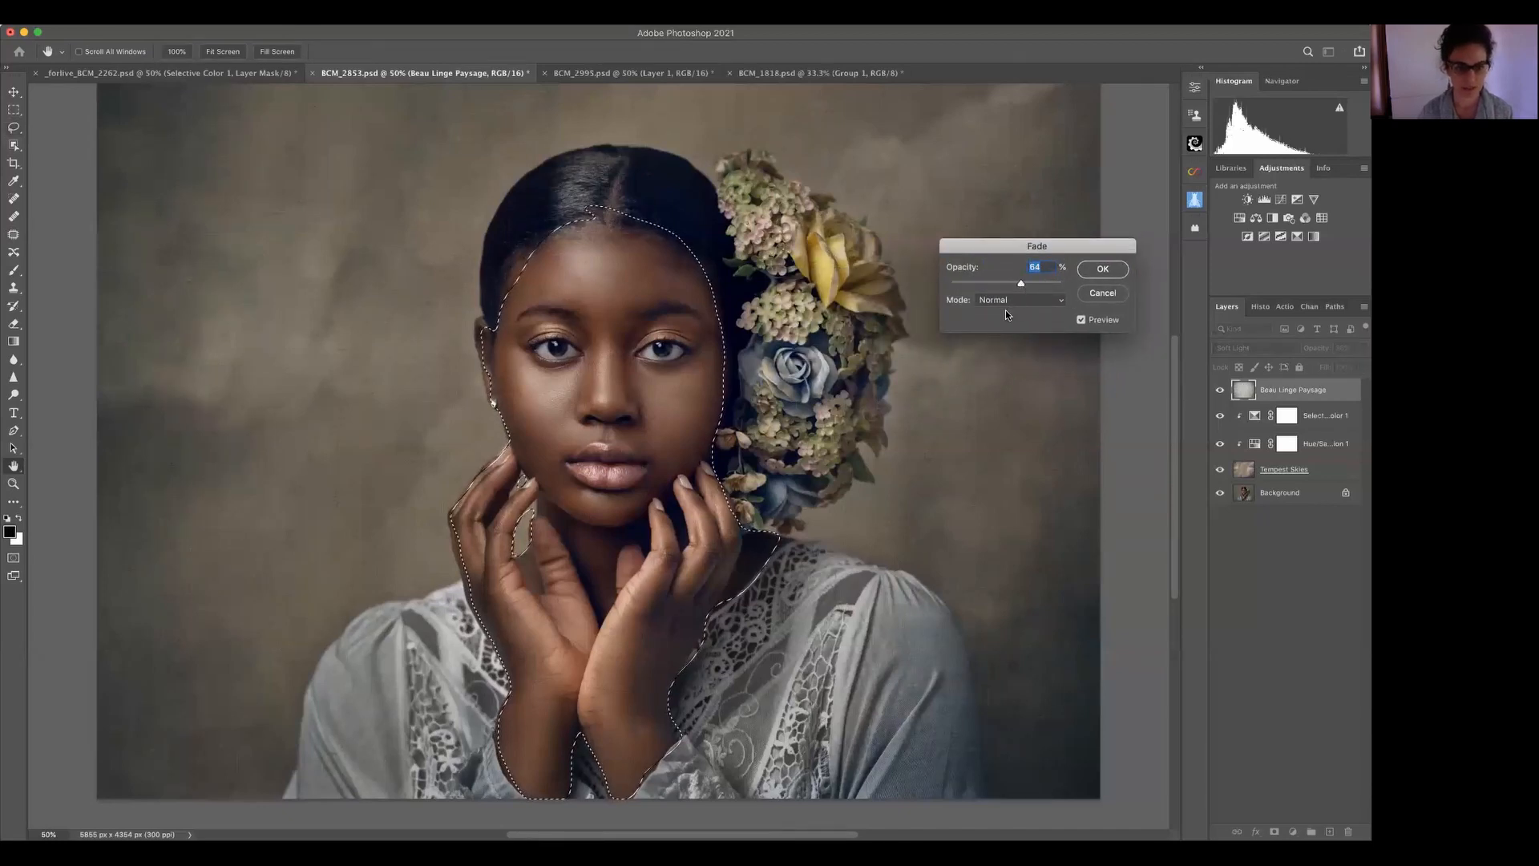
{"action": "left_click_drag", "start_coordinate": [1022, 284], "coordinate": [1004, 286]}
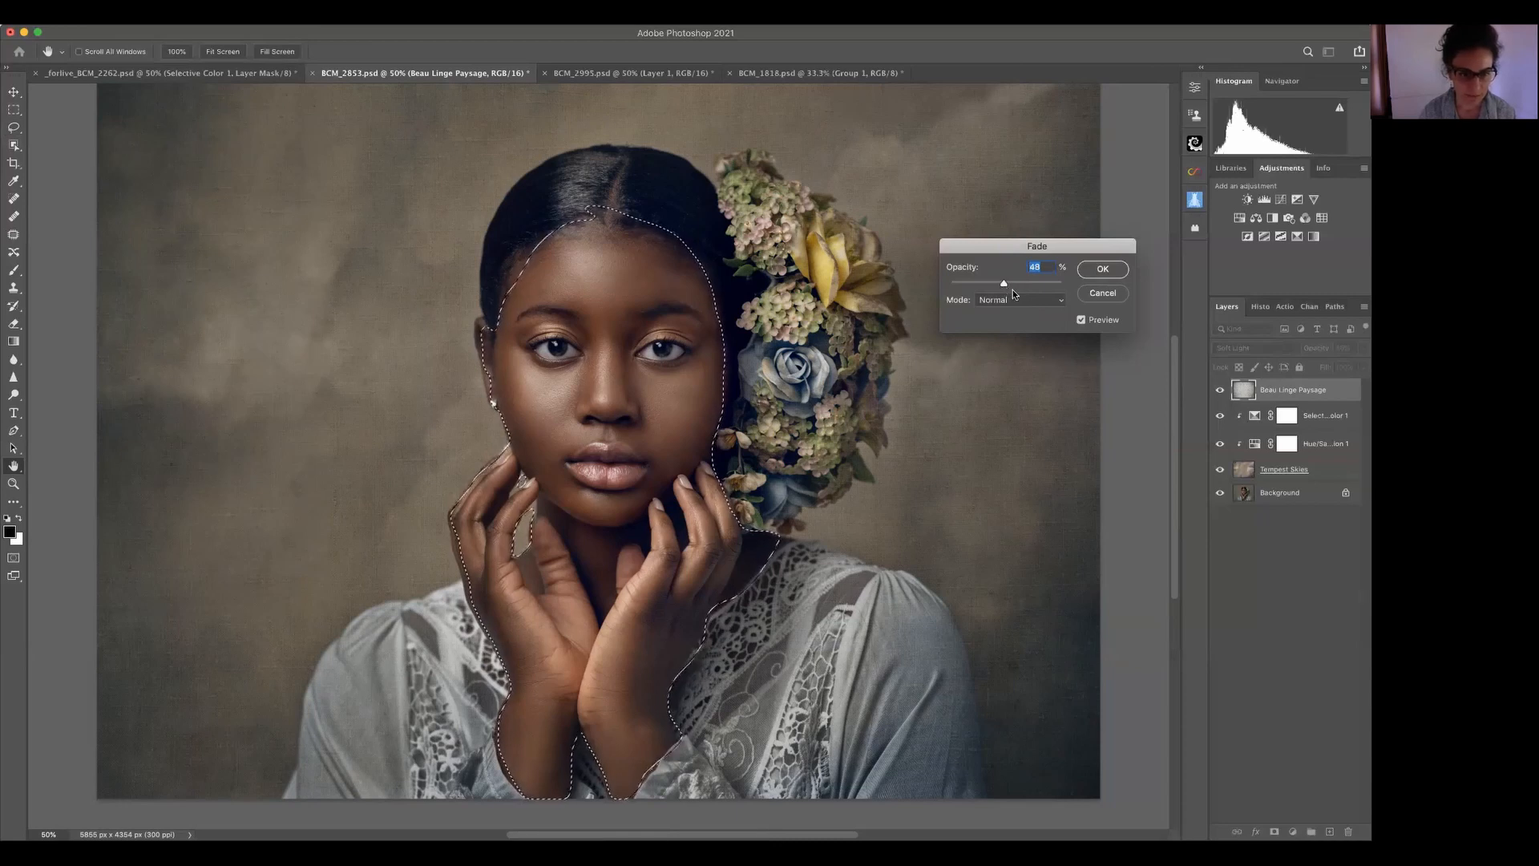
{"action": "left_click", "coordinate": [1009, 284]}
{"action": "left_click_drag", "start_coordinate": [1005, 287], "coordinate": [1006, 287]}
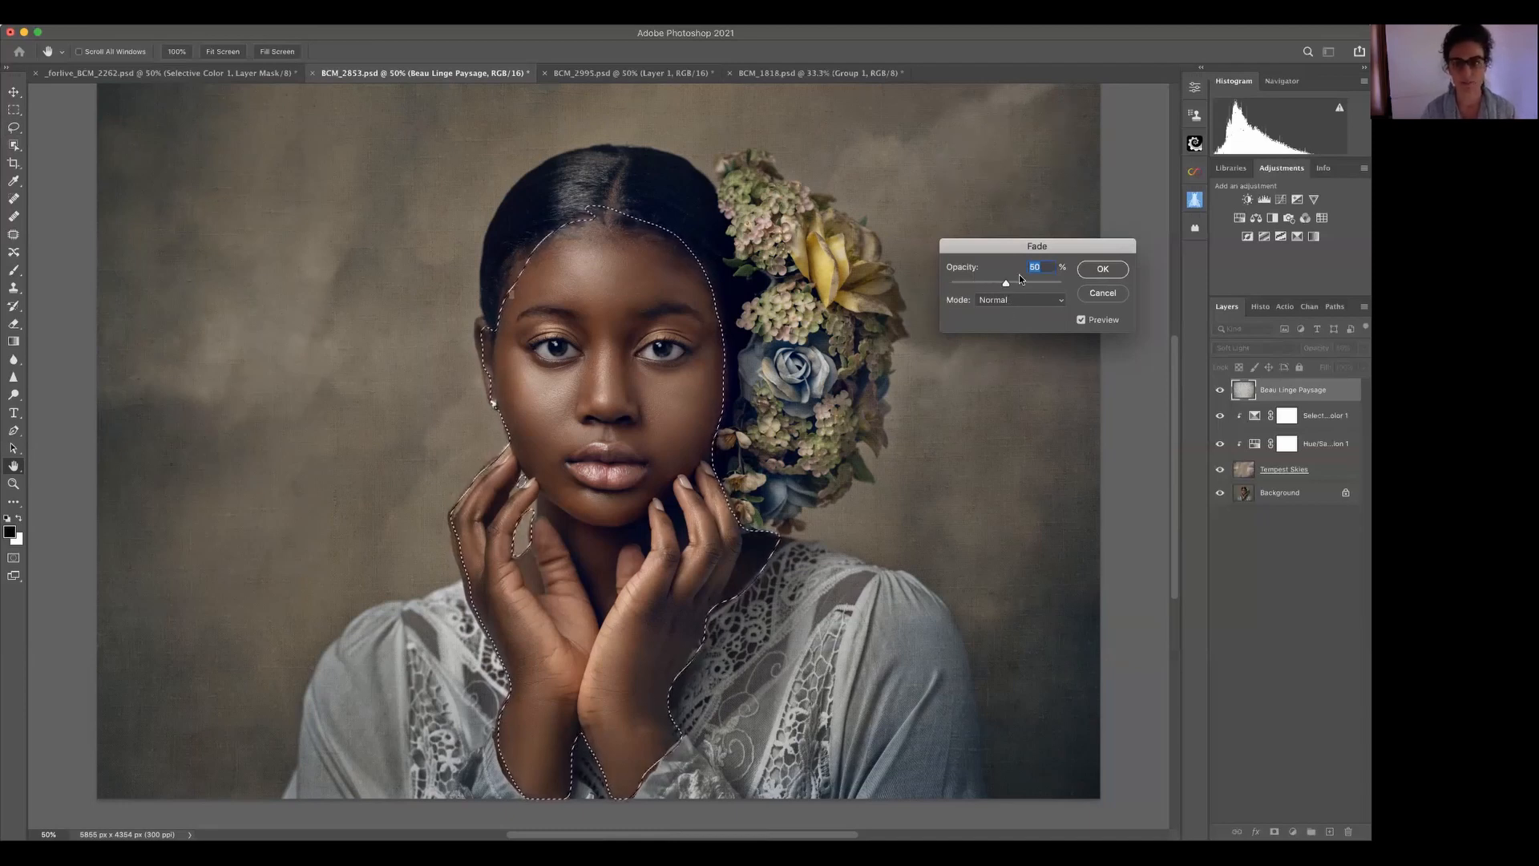
{"action": "left_click_drag", "start_coordinate": [1005, 282], "coordinate": [1002, 283]}
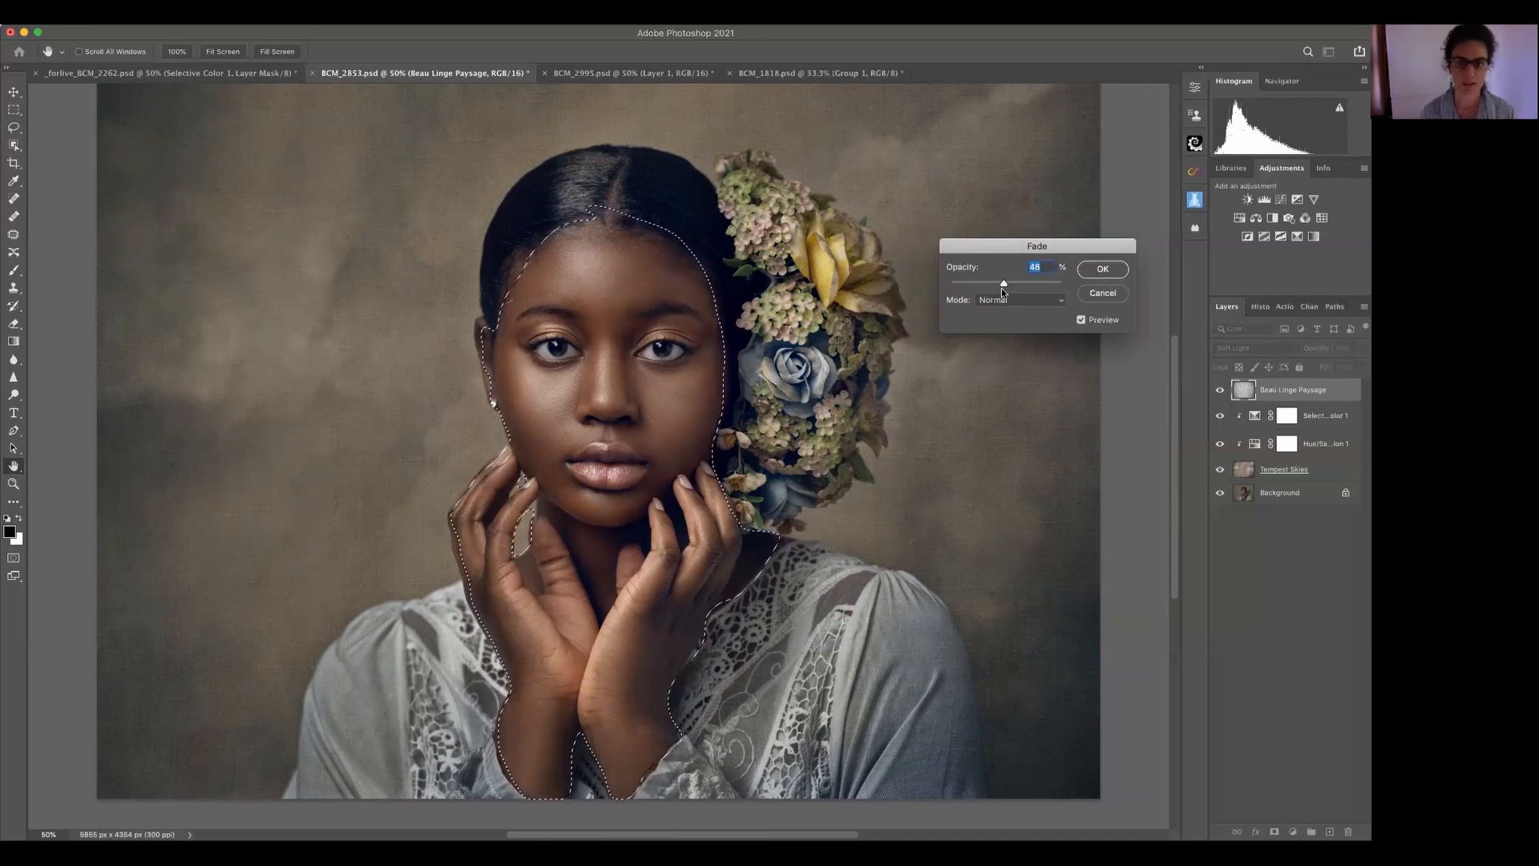
{"action": "left_click_drag", "start_coordinate": [1003, 284], "coordinate": [1021, 285]}
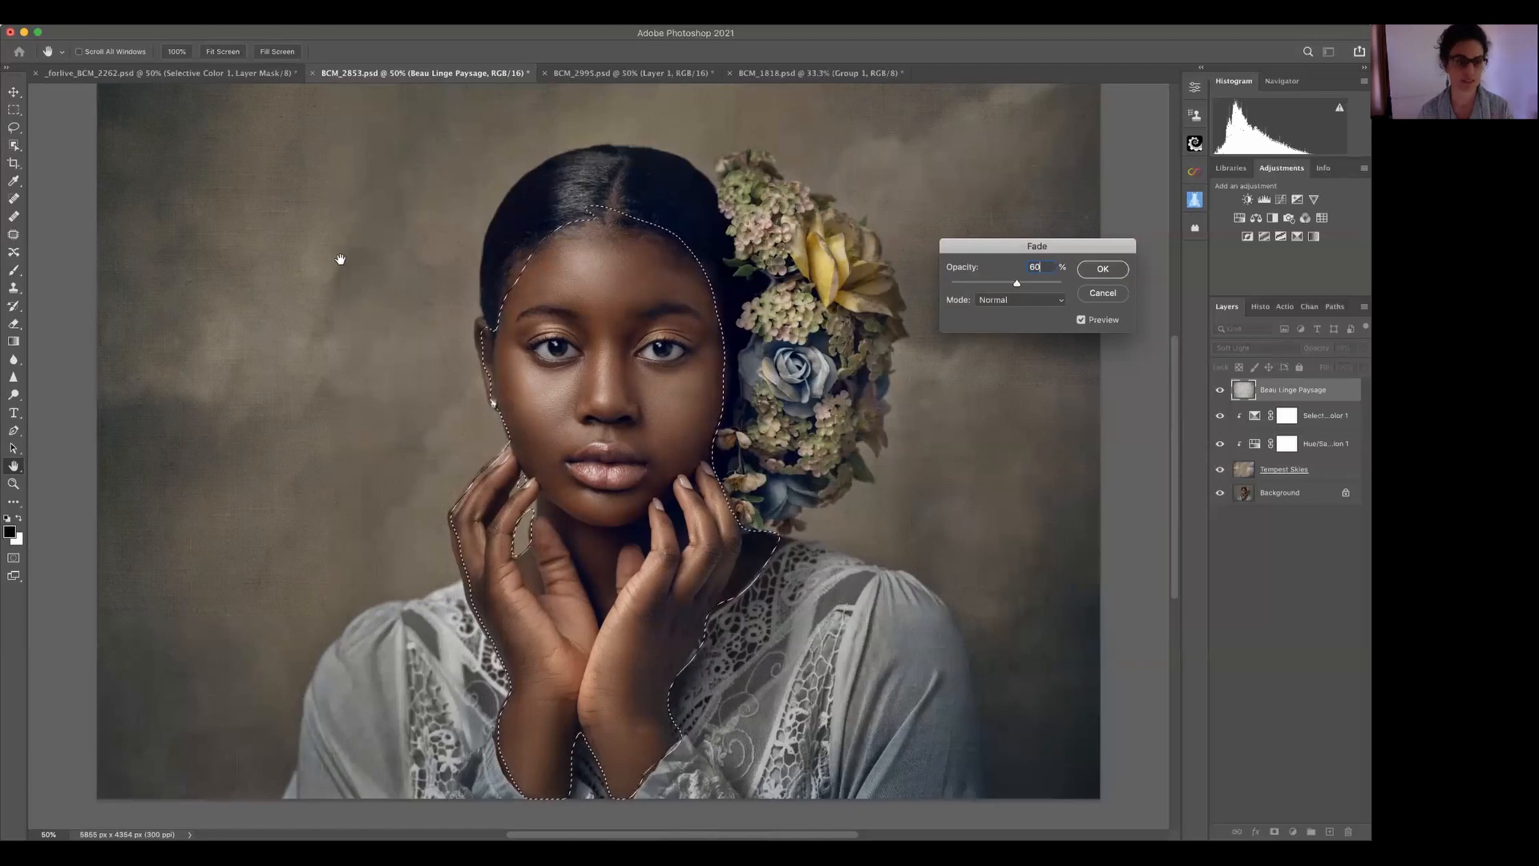
{"action": "left_click", "coordinate": [1103, 269]}
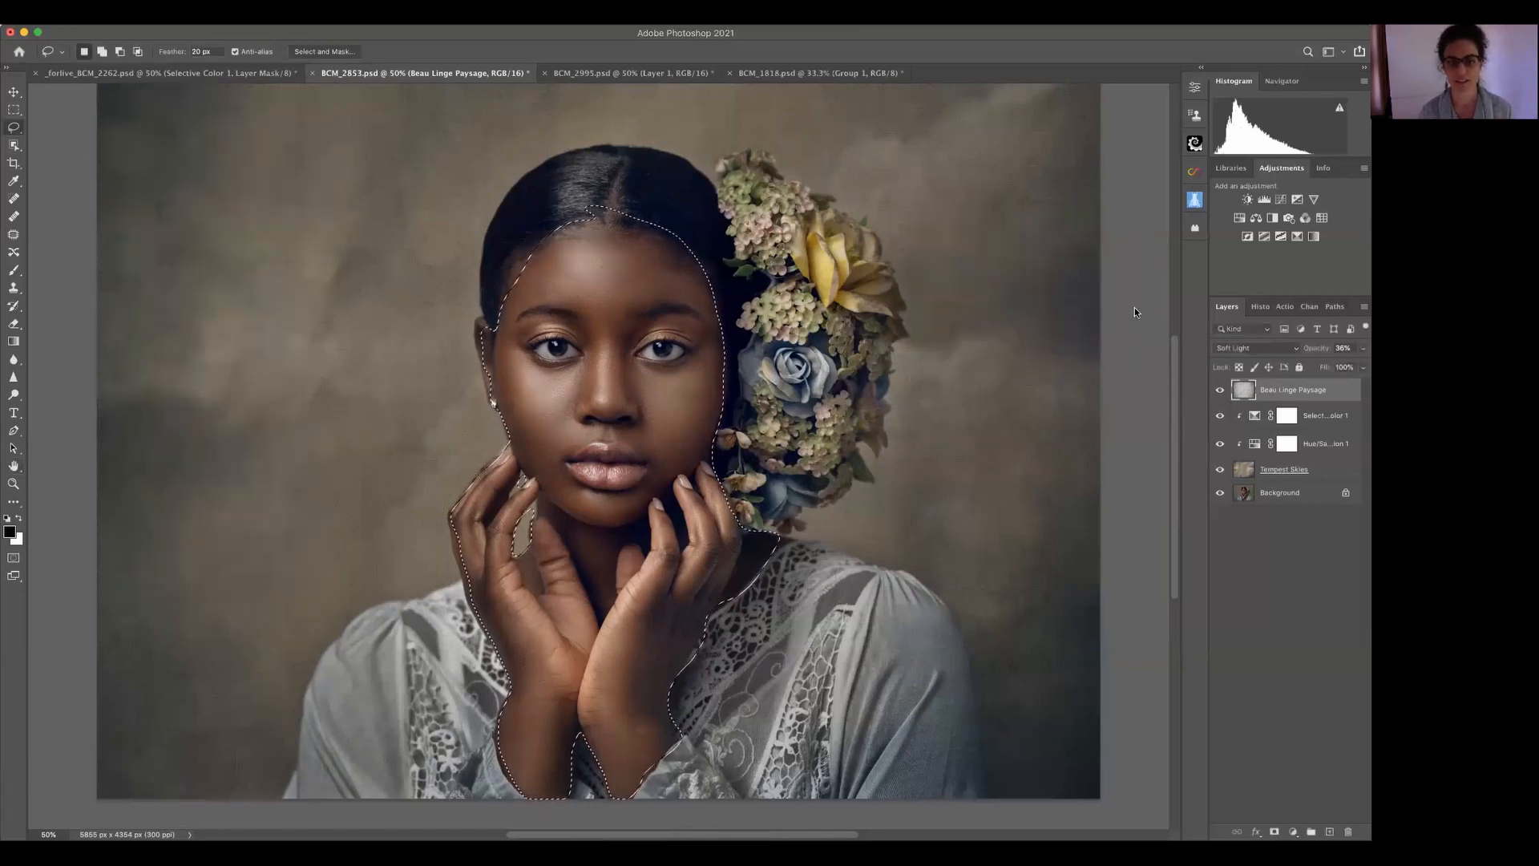
{"action": "key", "text": "ctrl+d"}
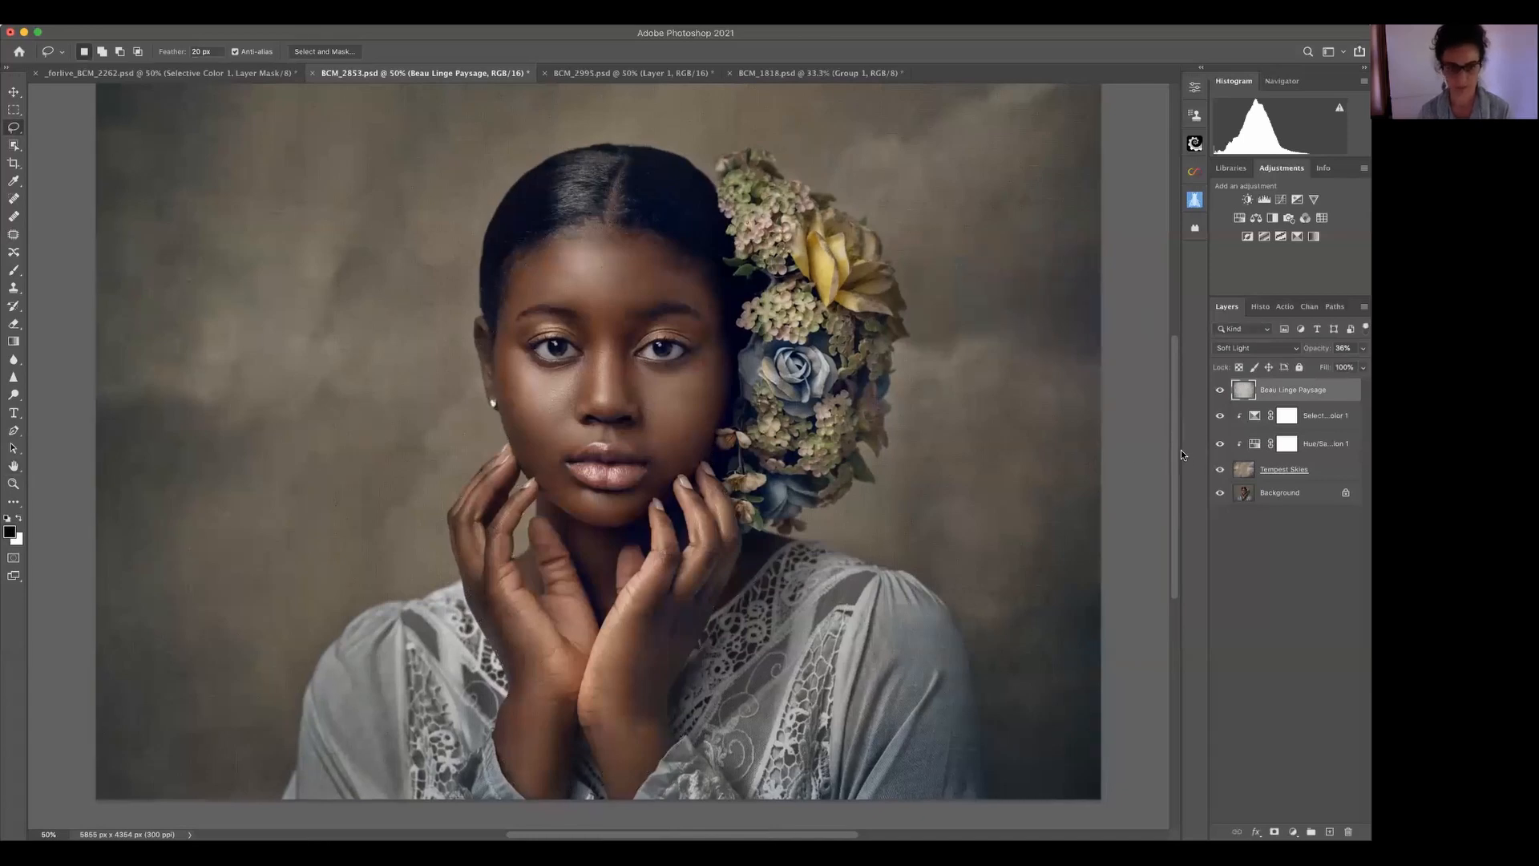
- Examine the linen texture on the face, fingers and backdrop up close at 200%
{"action": "key", "text": "ctrl+plus"}
{"action": "key", "text": "ctrl+plus"}
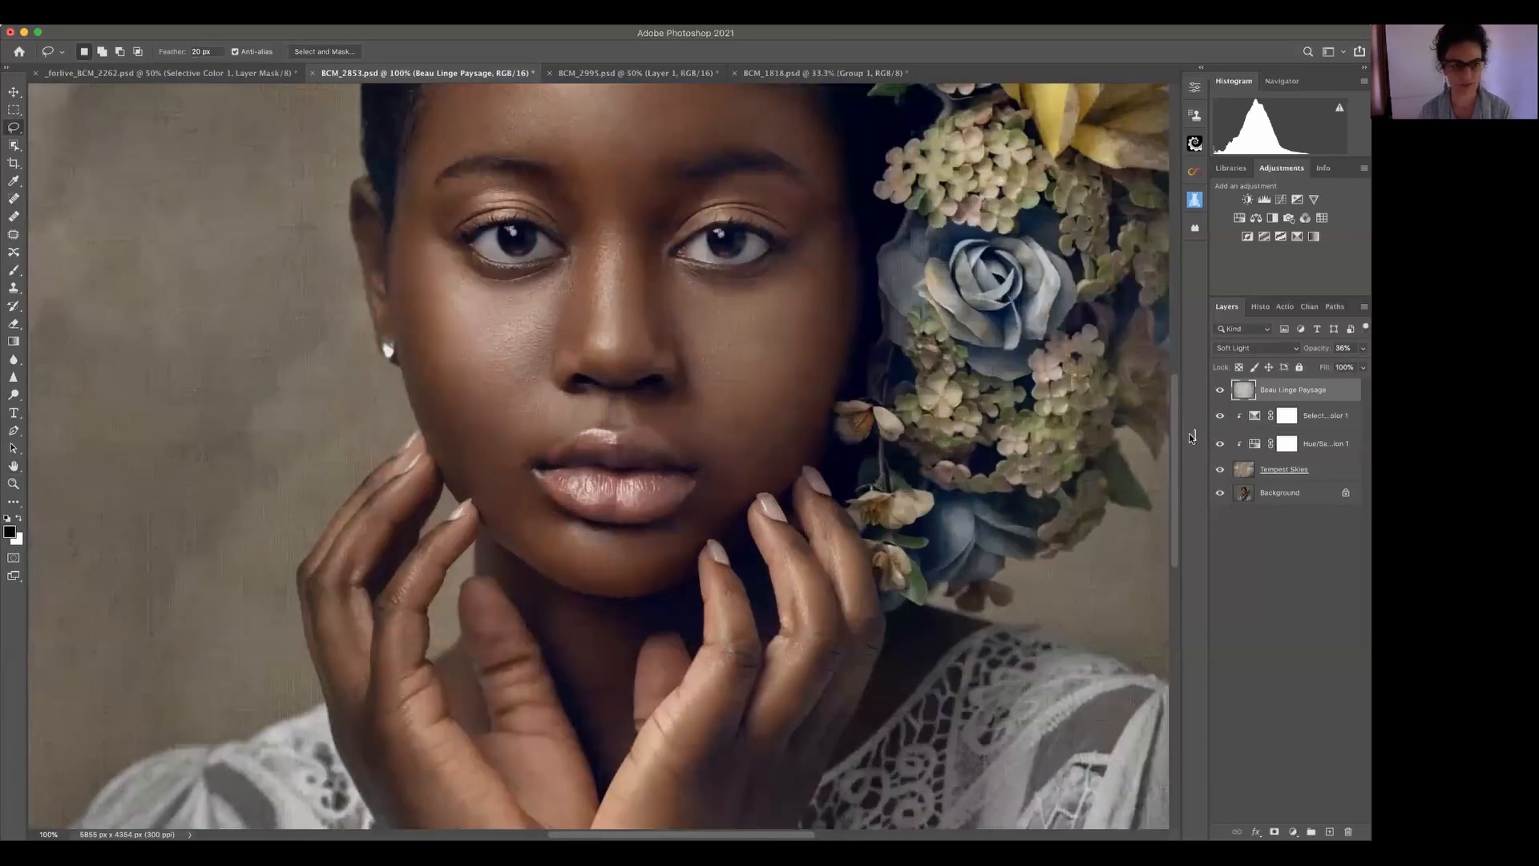
{"action": "key", "text": "ctrl+plus"}
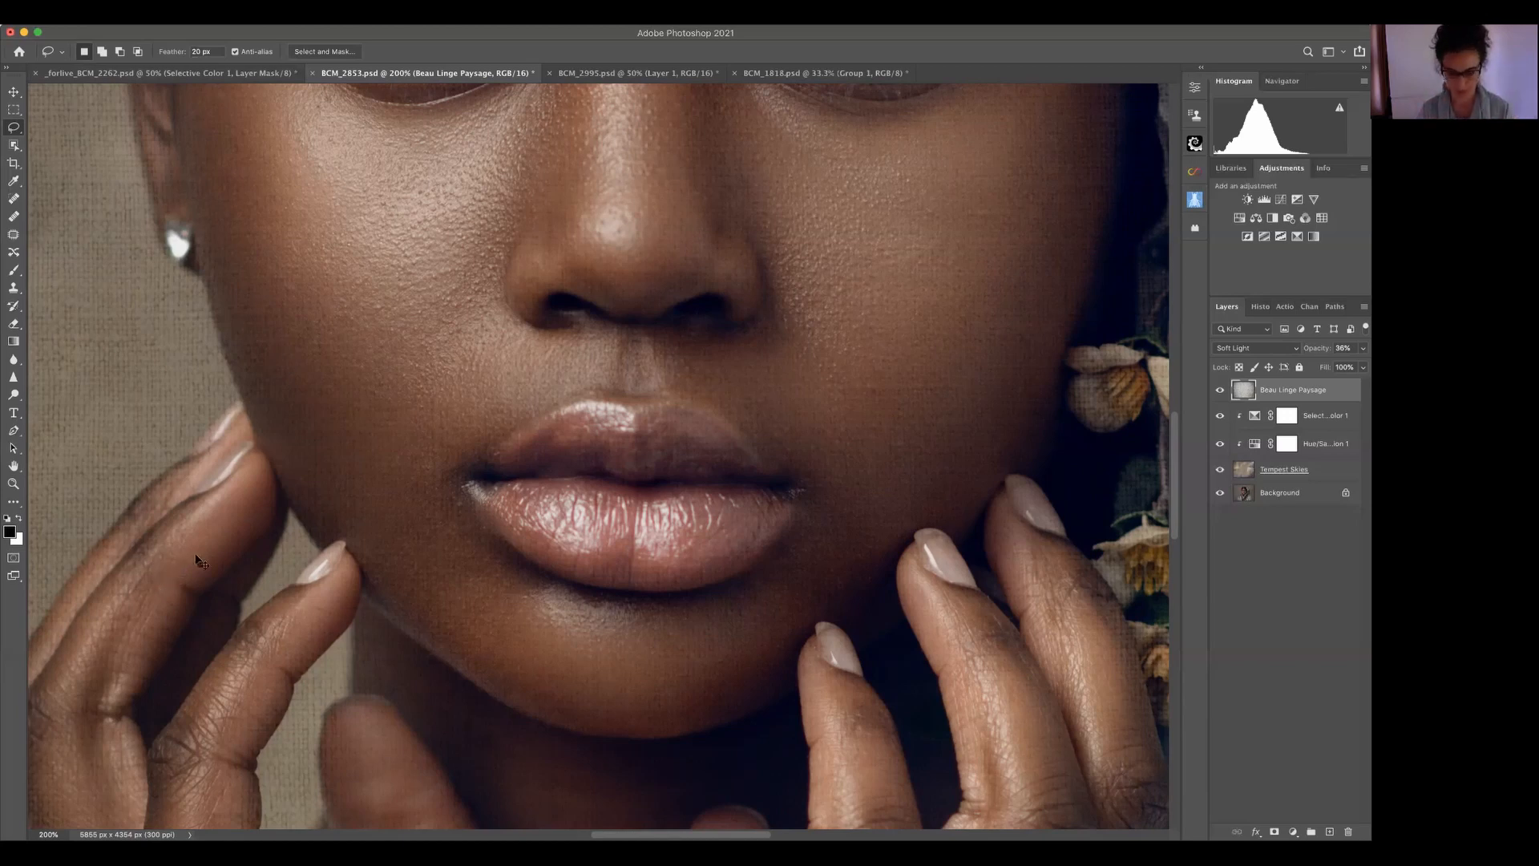
{"action": "key", "text": "super+minus"}
{"action": "key", "text": "super+minus"}
{"action": "key", "text": "super+minus"}
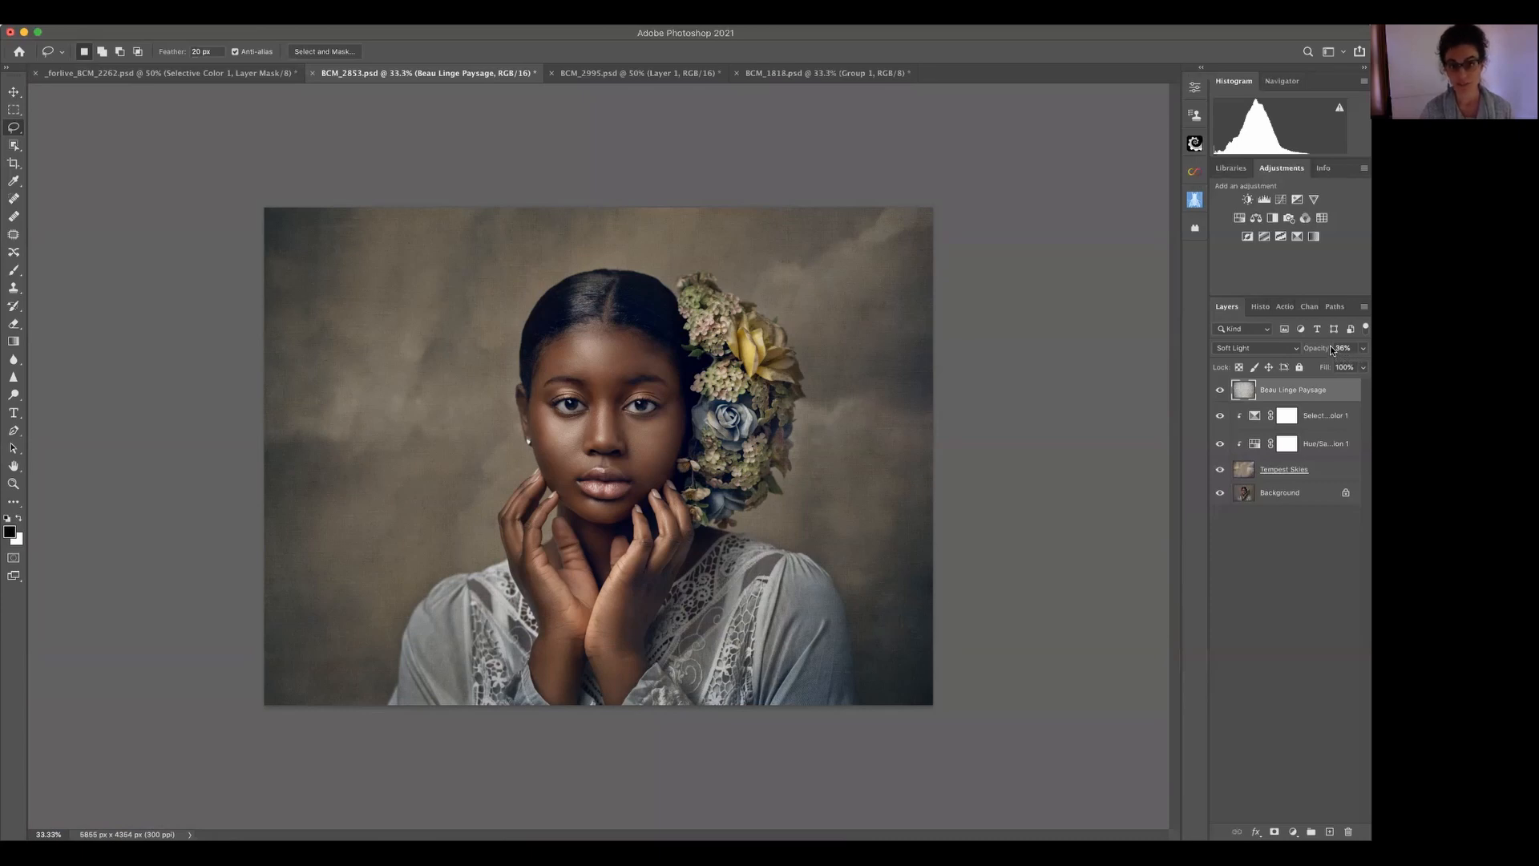
- Try a lower opacity such as 21% on the Beau Linge Paysage layer and restore it to 36%
{"action": "left_click_drag", "start_coordinate": [1327, 367], "coordinate": [1321, 358]}
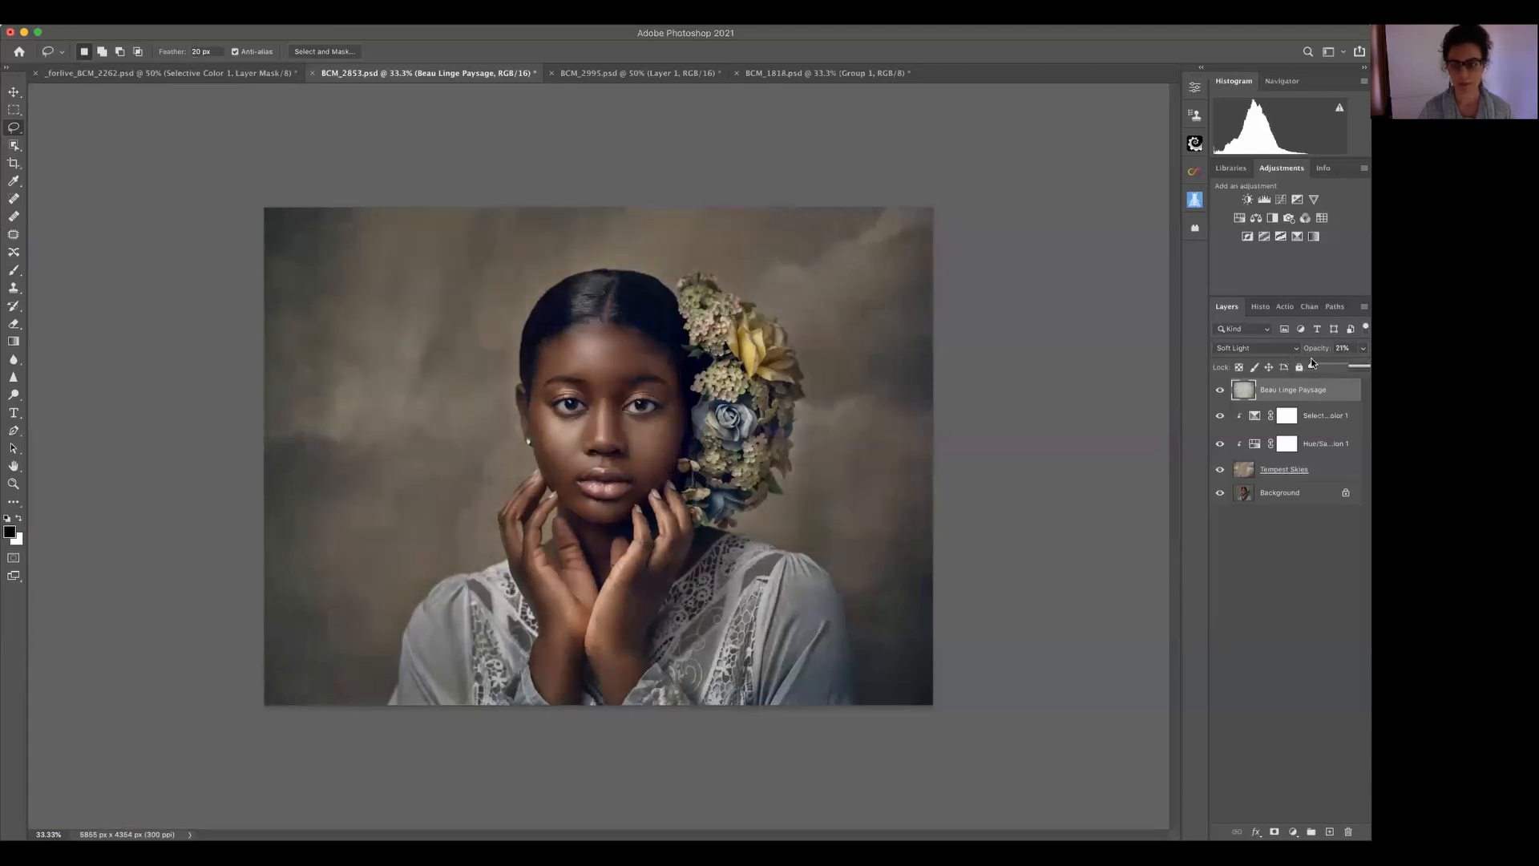
{"action": "left_click_drag", "start_coordinate": [1318, 362], "coordinate": [1321, 365]}
{"action": "left_click", "coordinate": [1346, 390]}
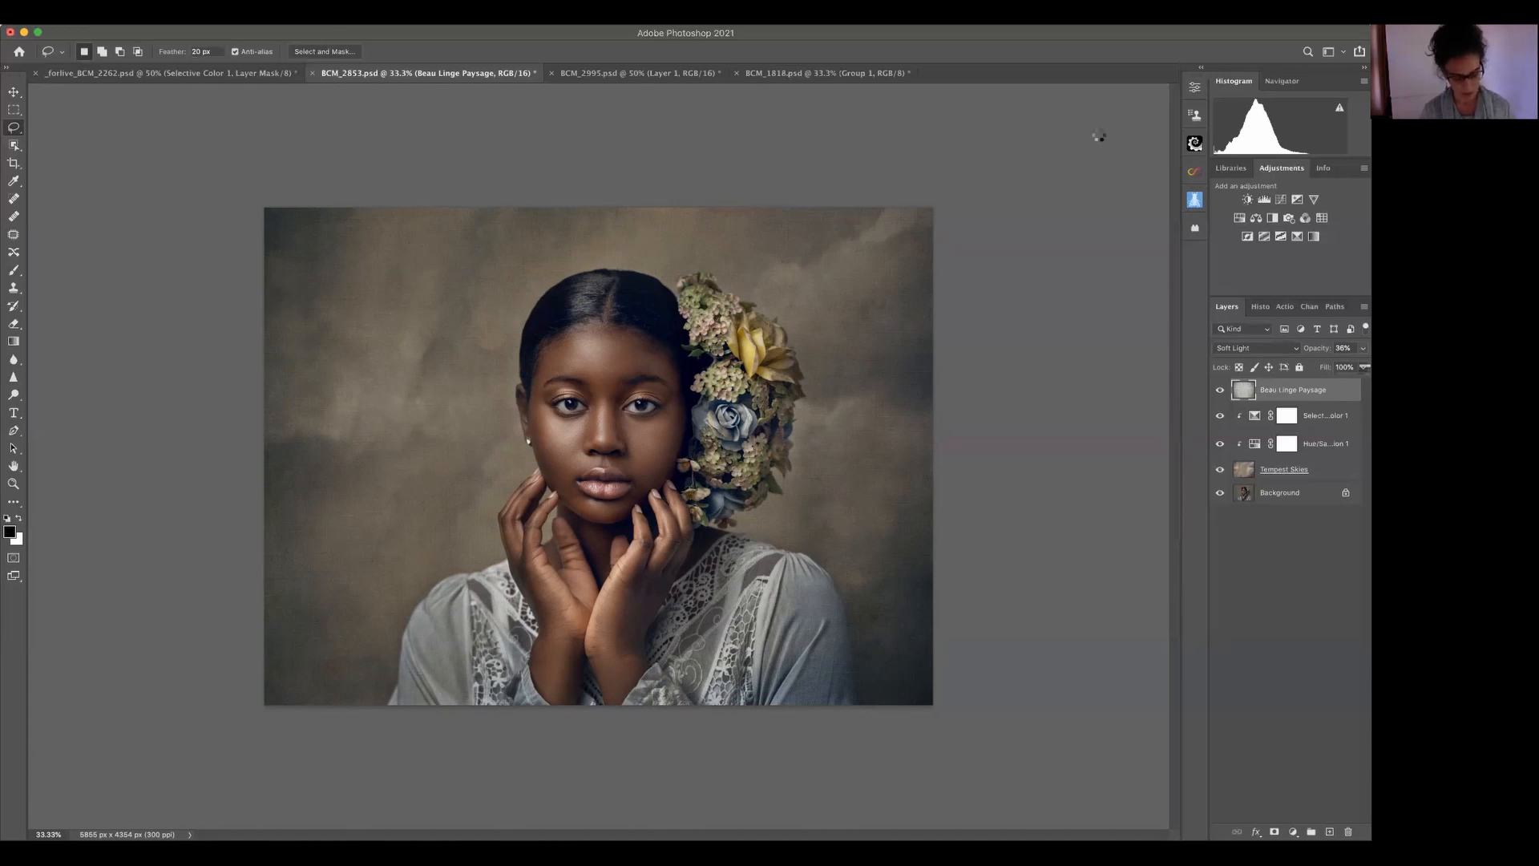
- Merge all visible layers into a new top layer, apply the Camera Raw filter to it, and compare the image with that layer hidden
{"action": "key", "text": "super+alt+shift+e"}
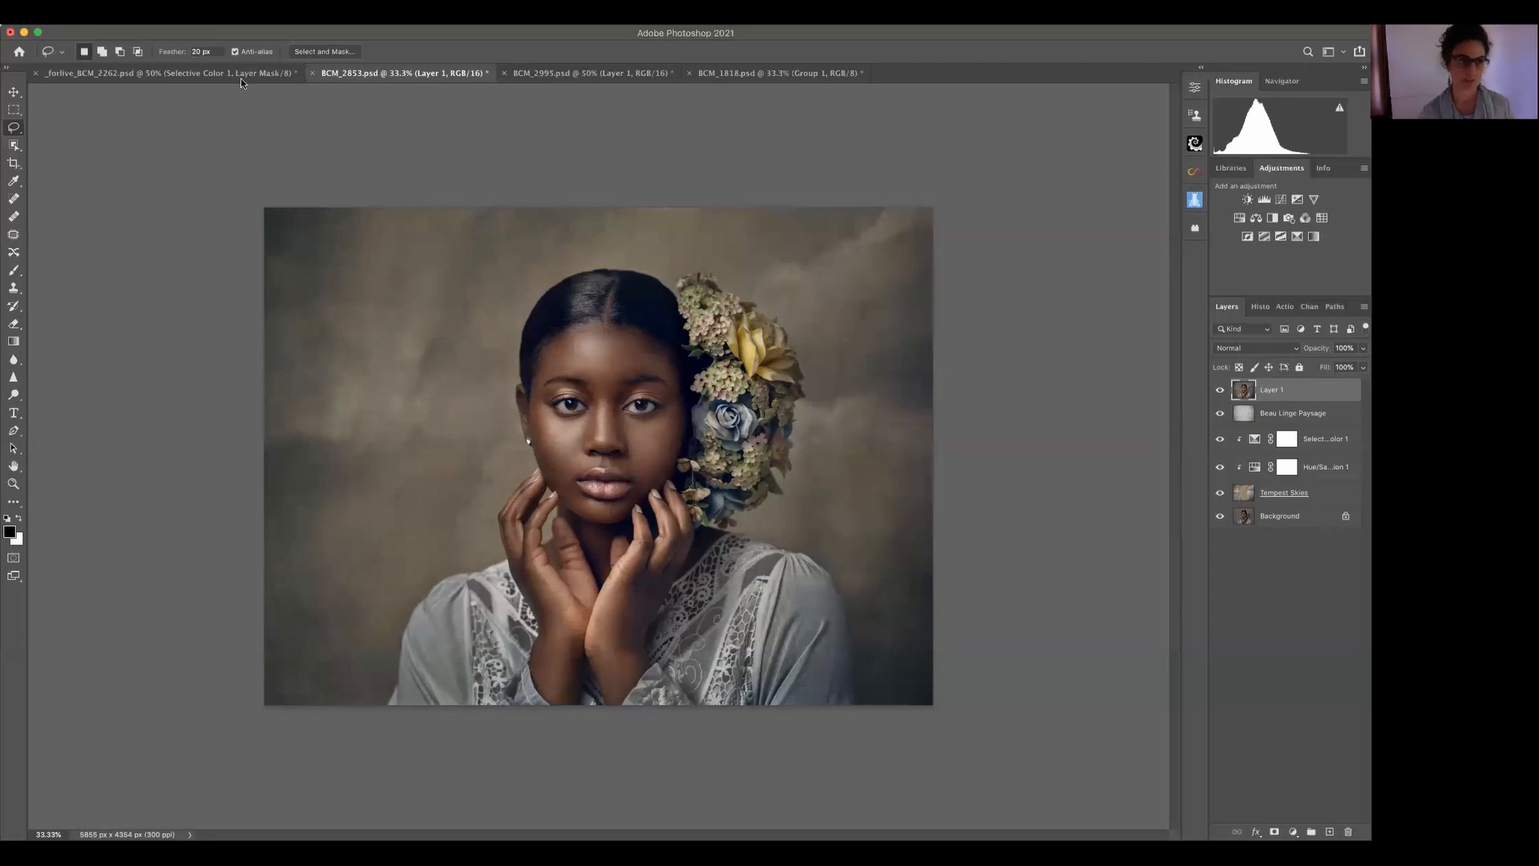
{"action": "left_click", "coordinate": [313, 17]}
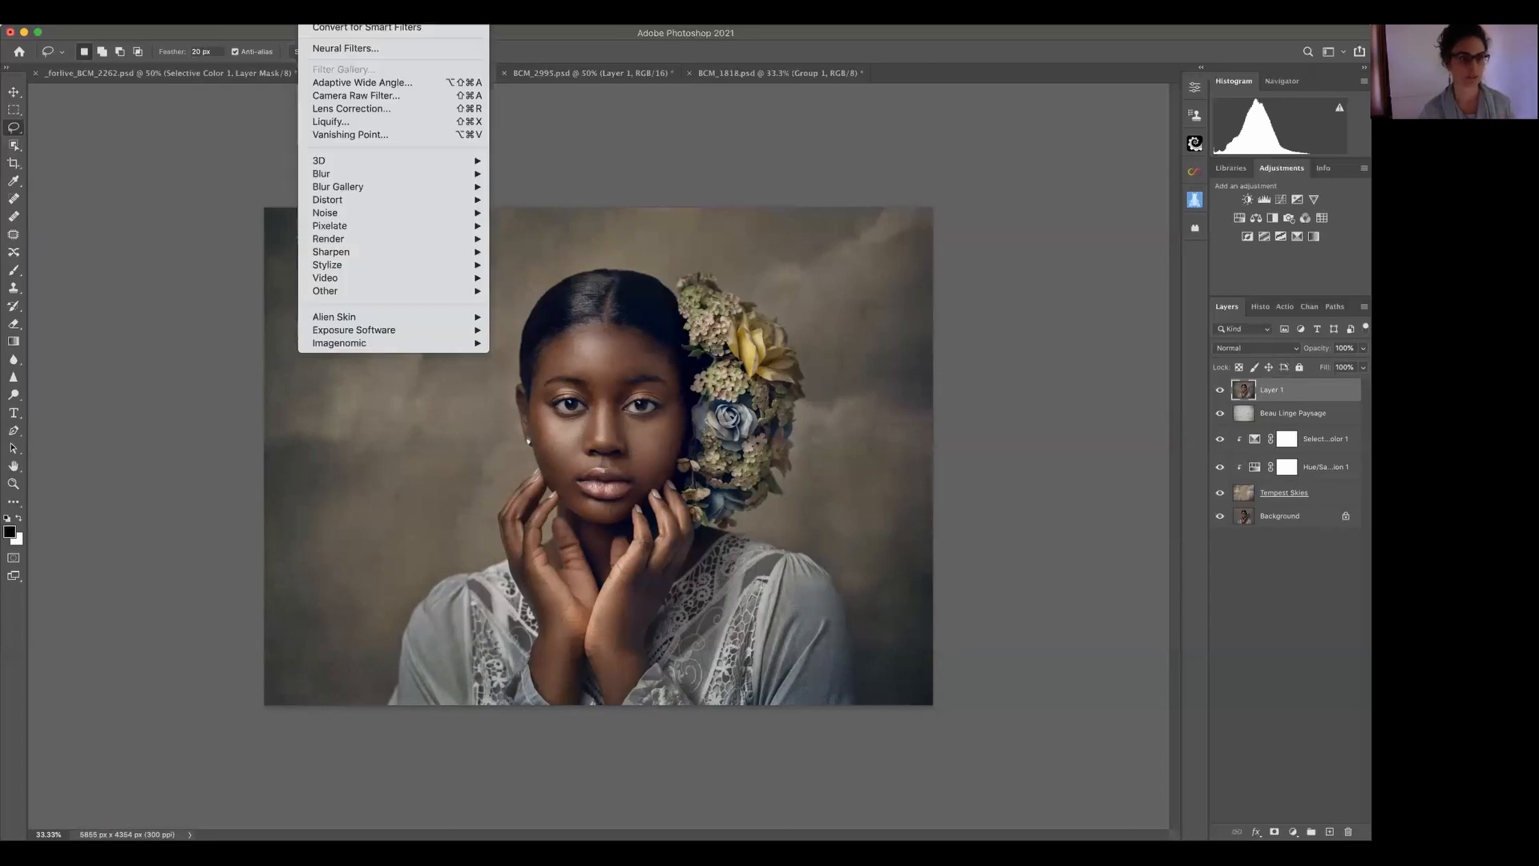
{"action": "left_click", "coordinate": [385, 96]}
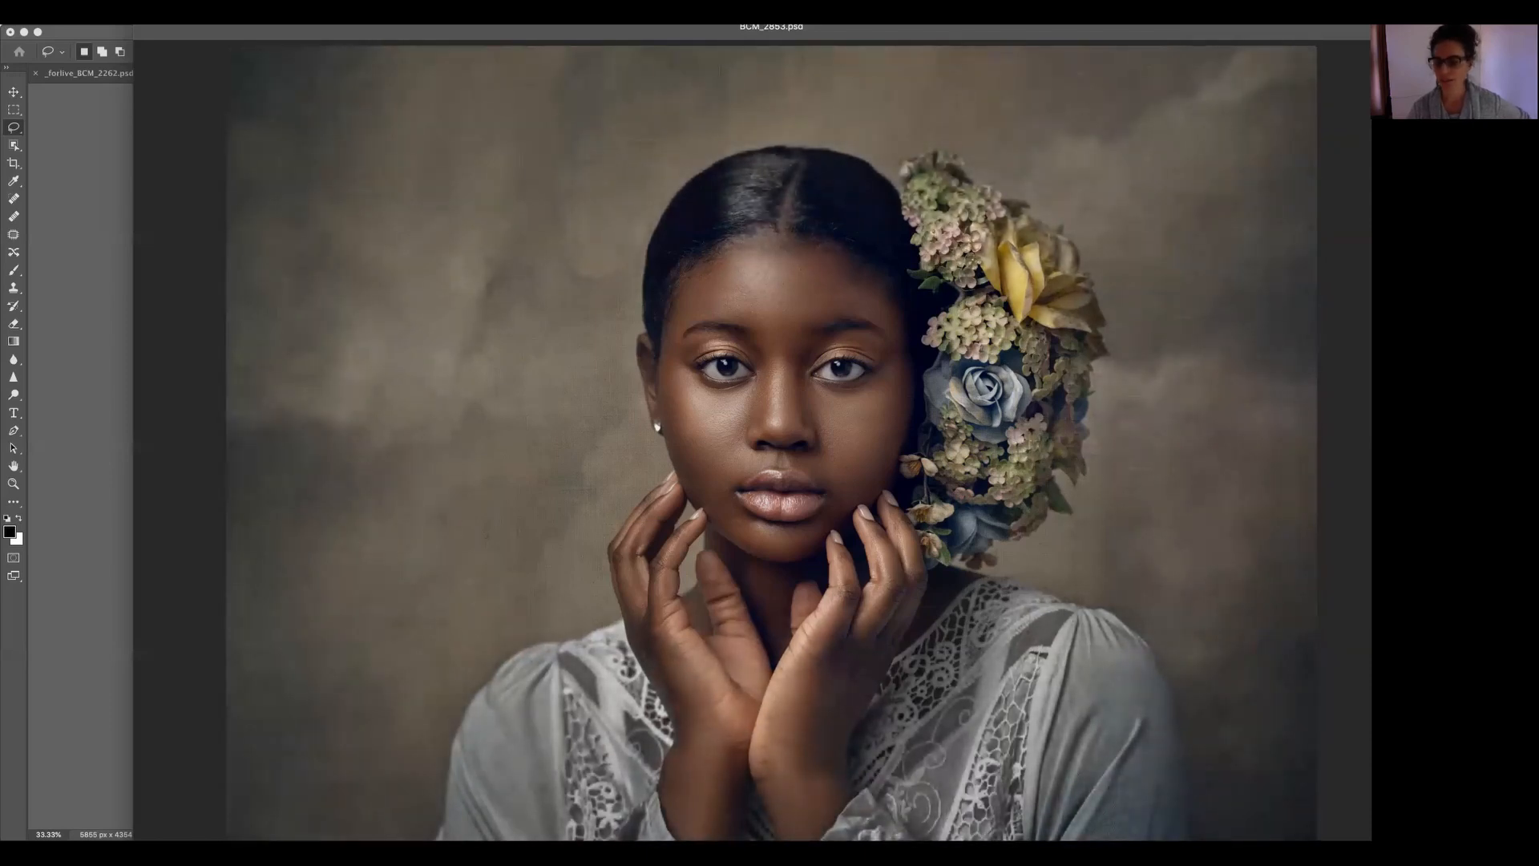
{"action": "key", "text": "Return"}
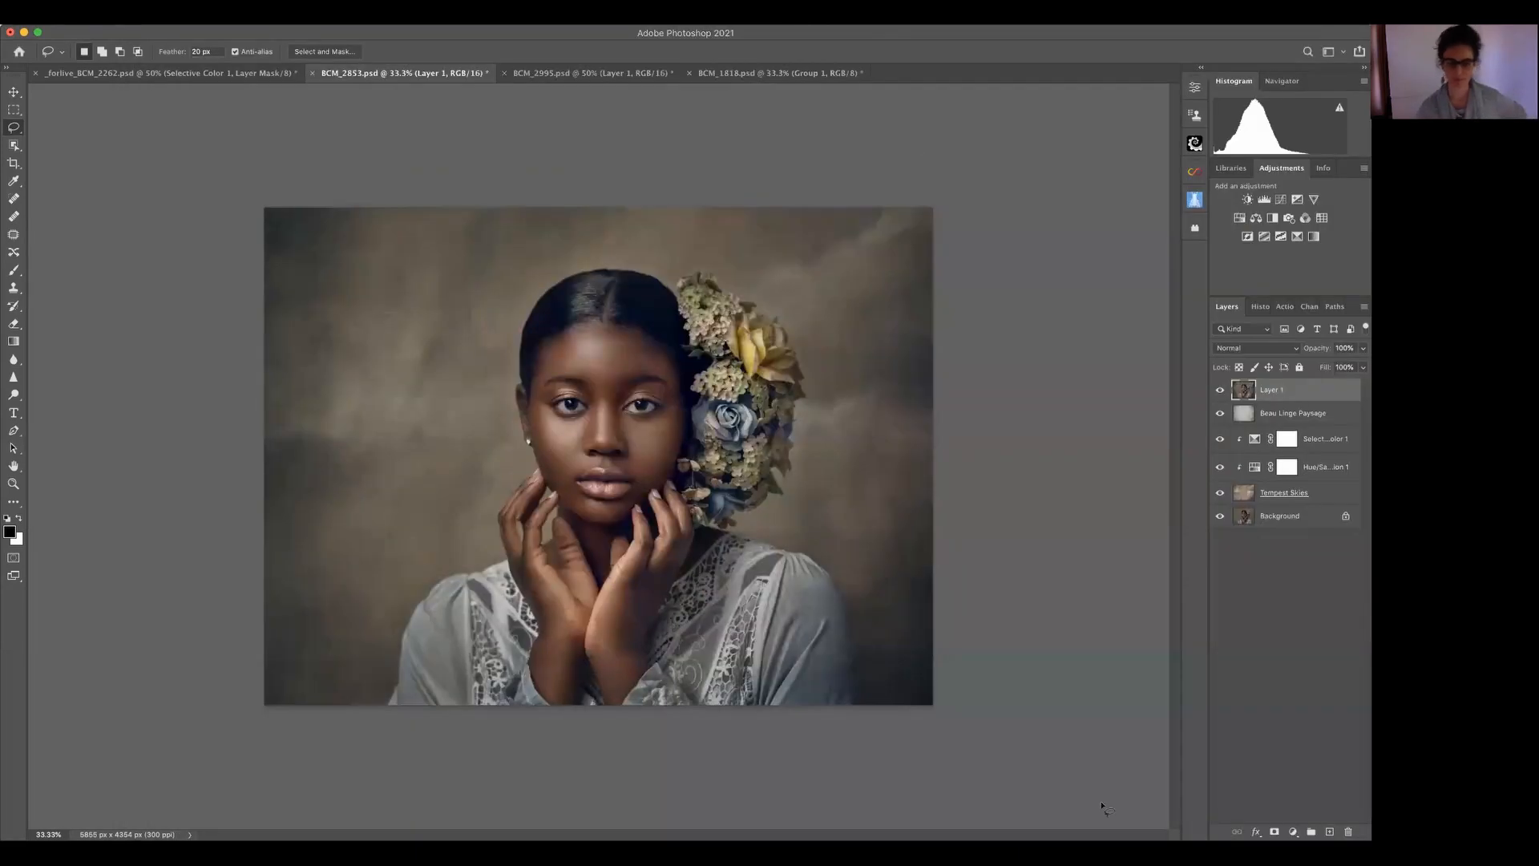
{"action": "left_click", "coordinate": [1220, 391]}
{"action": "left_click", "coordinate": [1219, 390]}
{"action": "left_click", "coordinate": [1219, 390]}
{"action": "left_click", "coordinate": [1220, 390]}
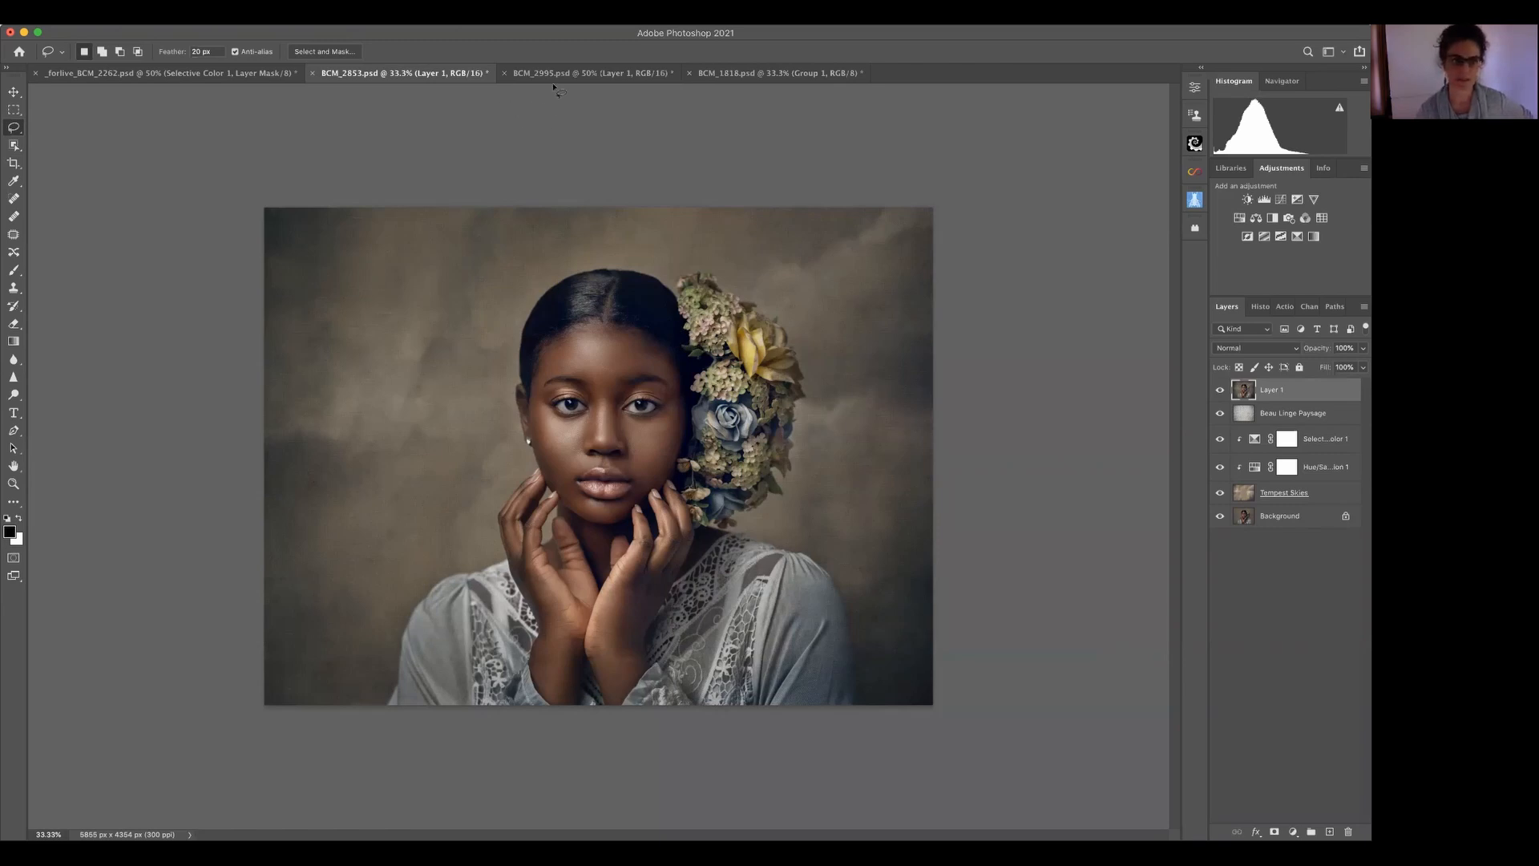
- Switch to BCM_2995.psd, place the Old Wall texture, rotate it about 90 degrees and enlarge it to cover the whole canvas
{"action": "left_click", "coordinate": [619, 74]}
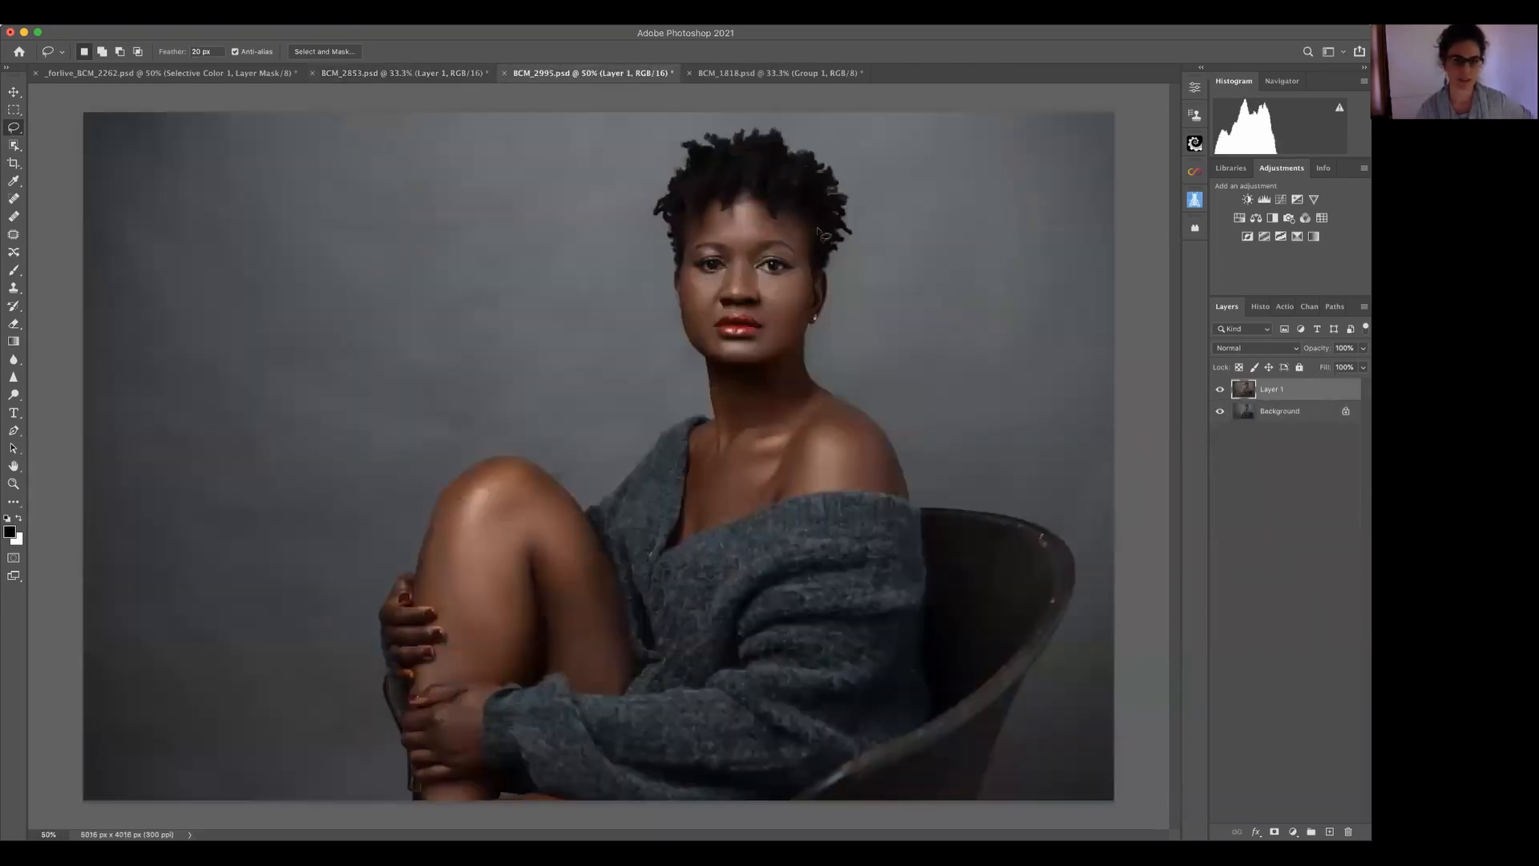
{"action": "key", "text": "super+minus"}
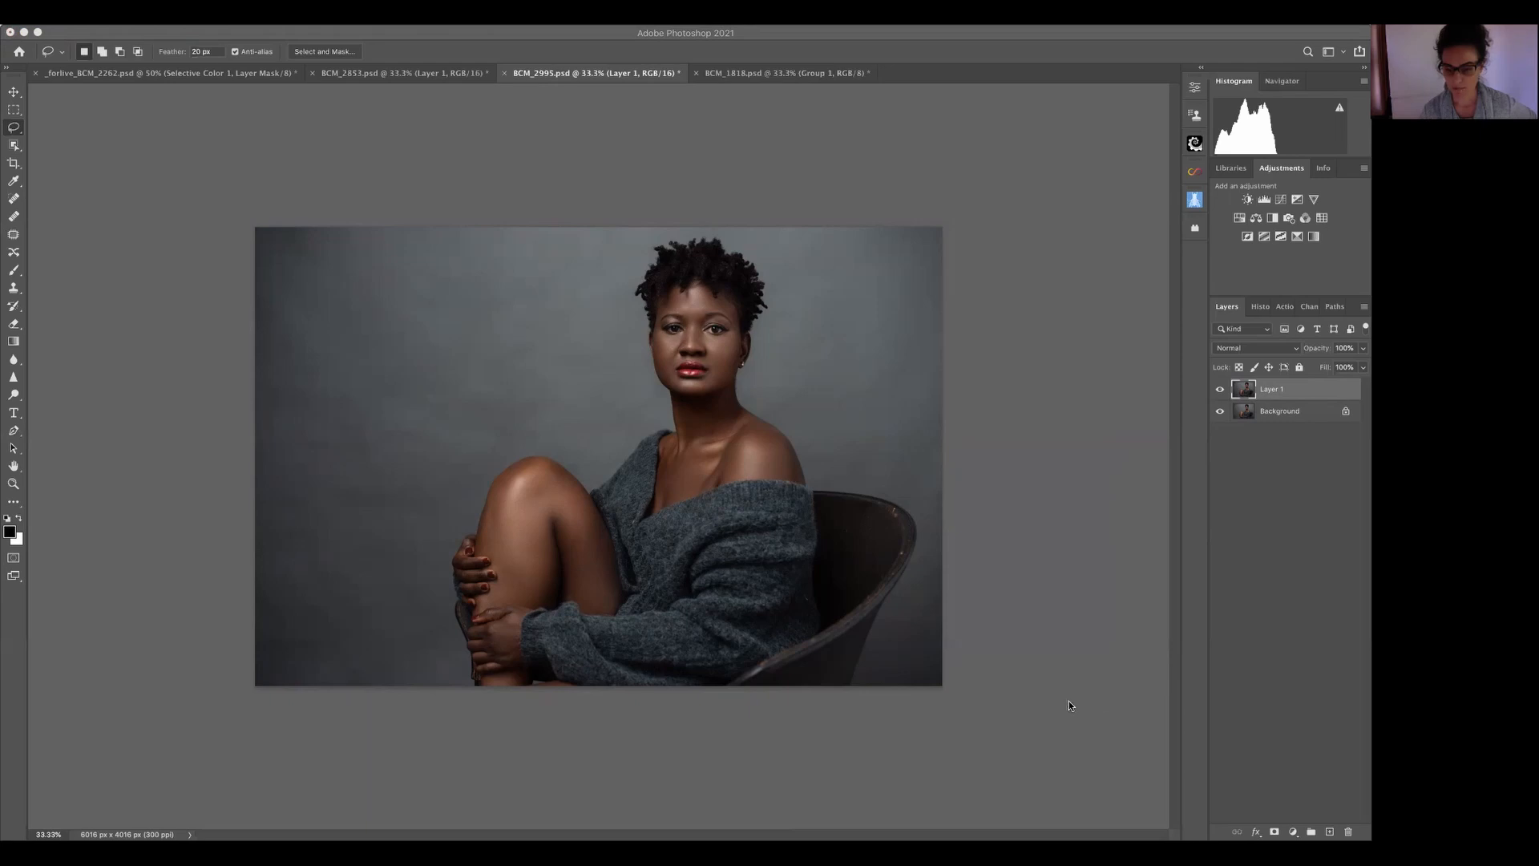
{"action": "left_click_drag", "start_coordinate": [1022, 695], "coordinate": [902, 524]}
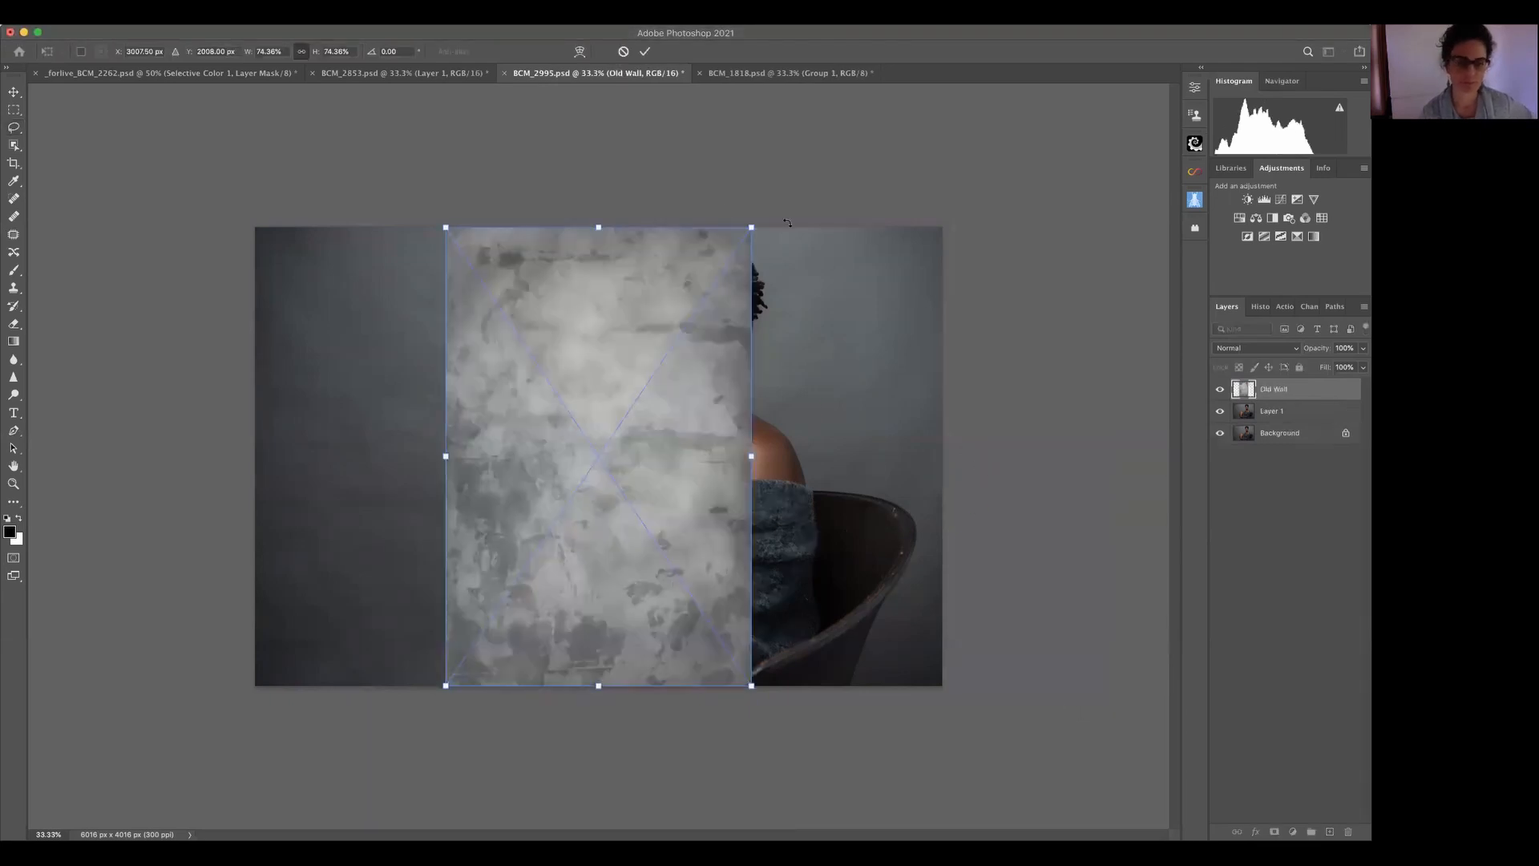
{"action": "left_click_drag", "start_coordinate": [755, 253], "coordinate": [879, 619]}
{"action": "left_click_drag", "start_coordinate": [528, 486], "coordinate": [406, 401]}
{"action": "left_click_drag", "start_coordinate": [737, 547], "coordinate": [1033, 734]}
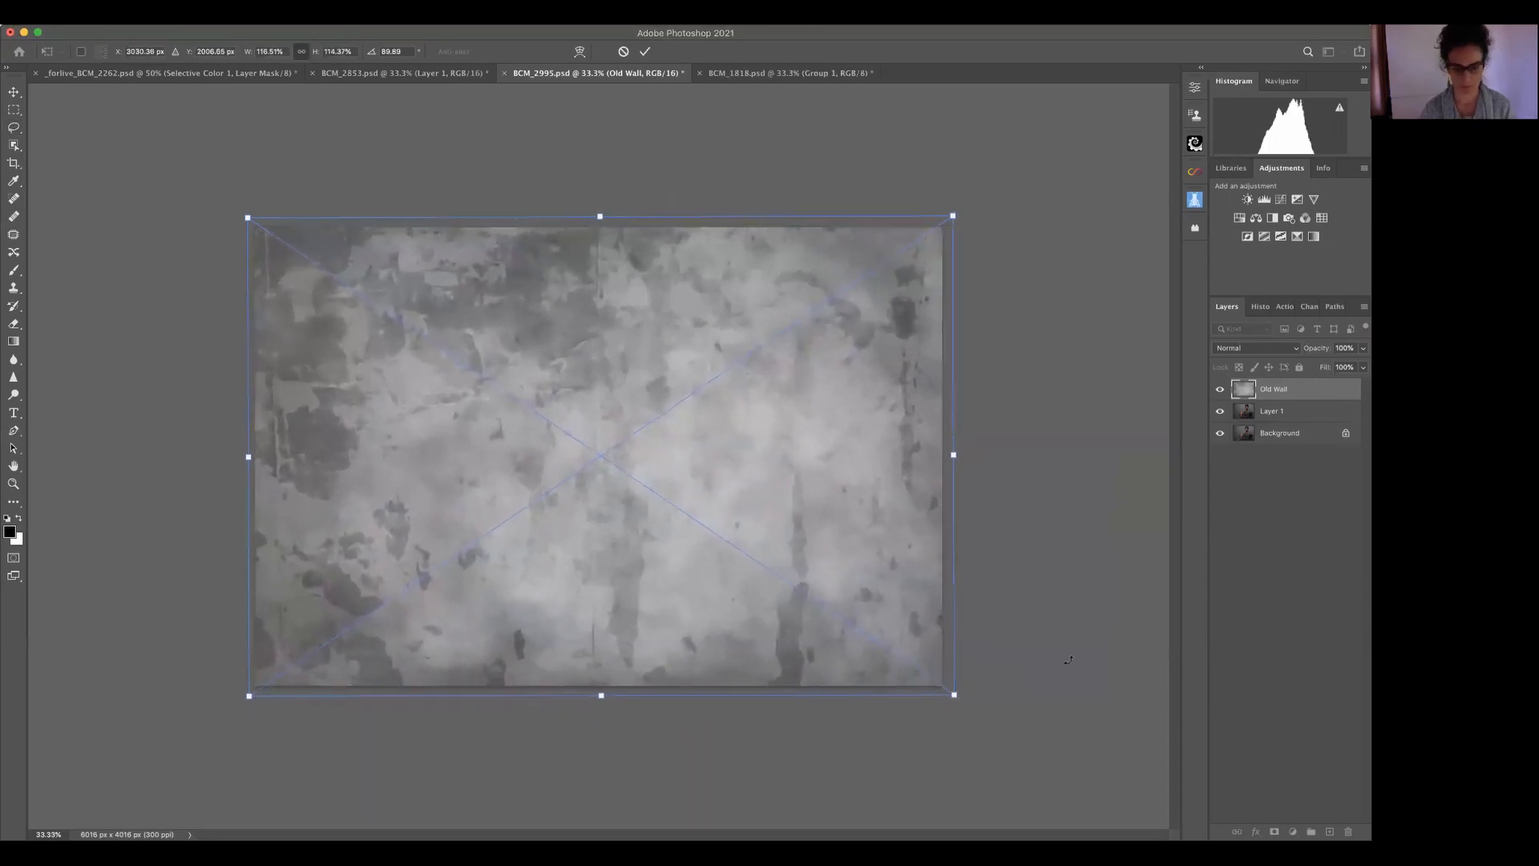
{"action": "key", "text": "Return"}
{"action": "key", "text": "l"}
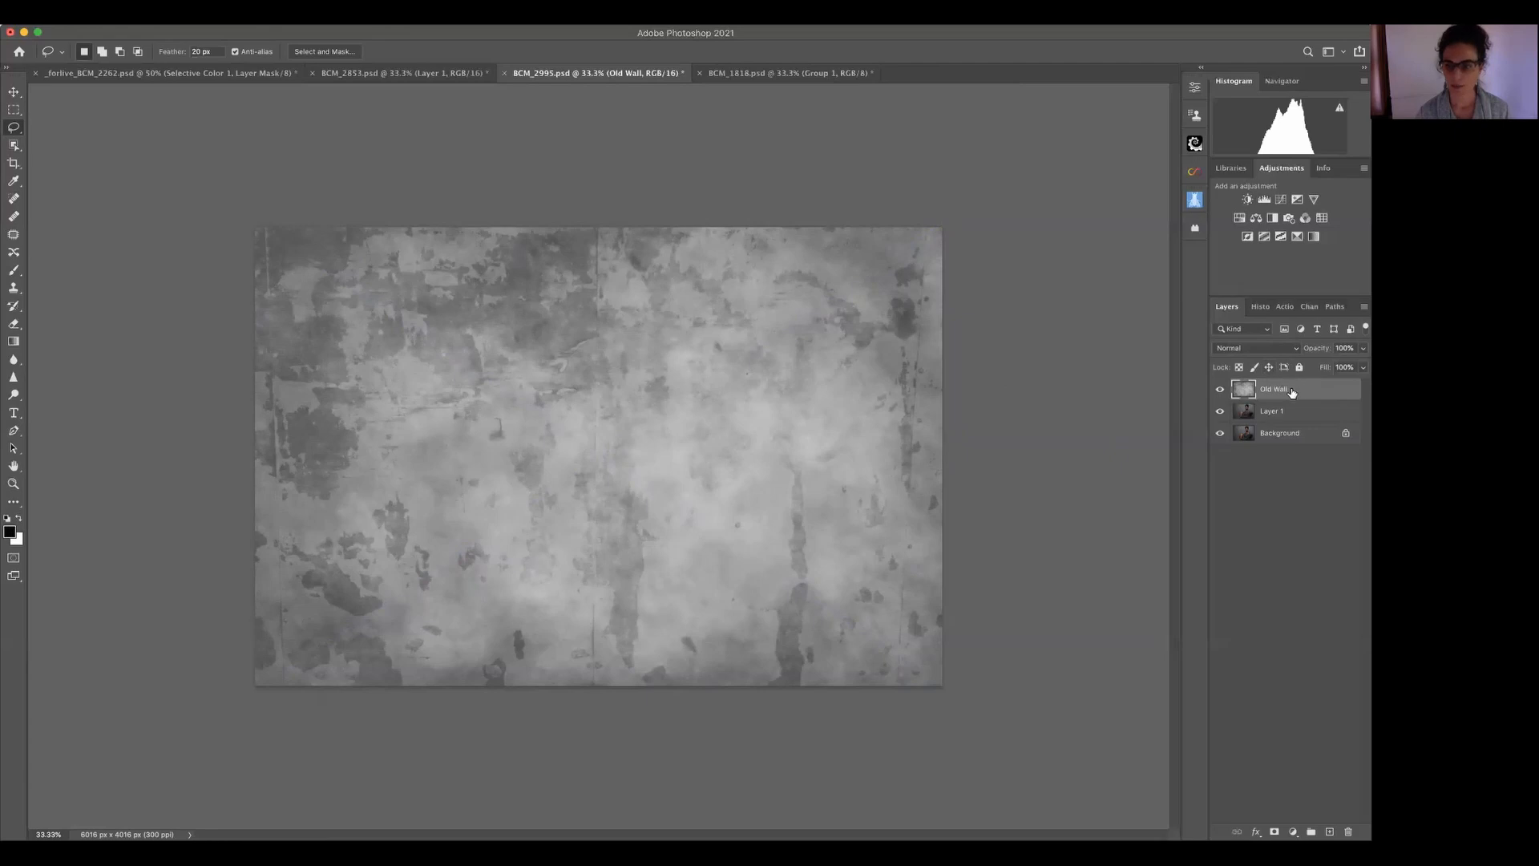
- Set the Old Wall layer's blend mode to Soft Light and add a layer mask to it
{"action": "left_click", "coordinate": [1287, 349]}
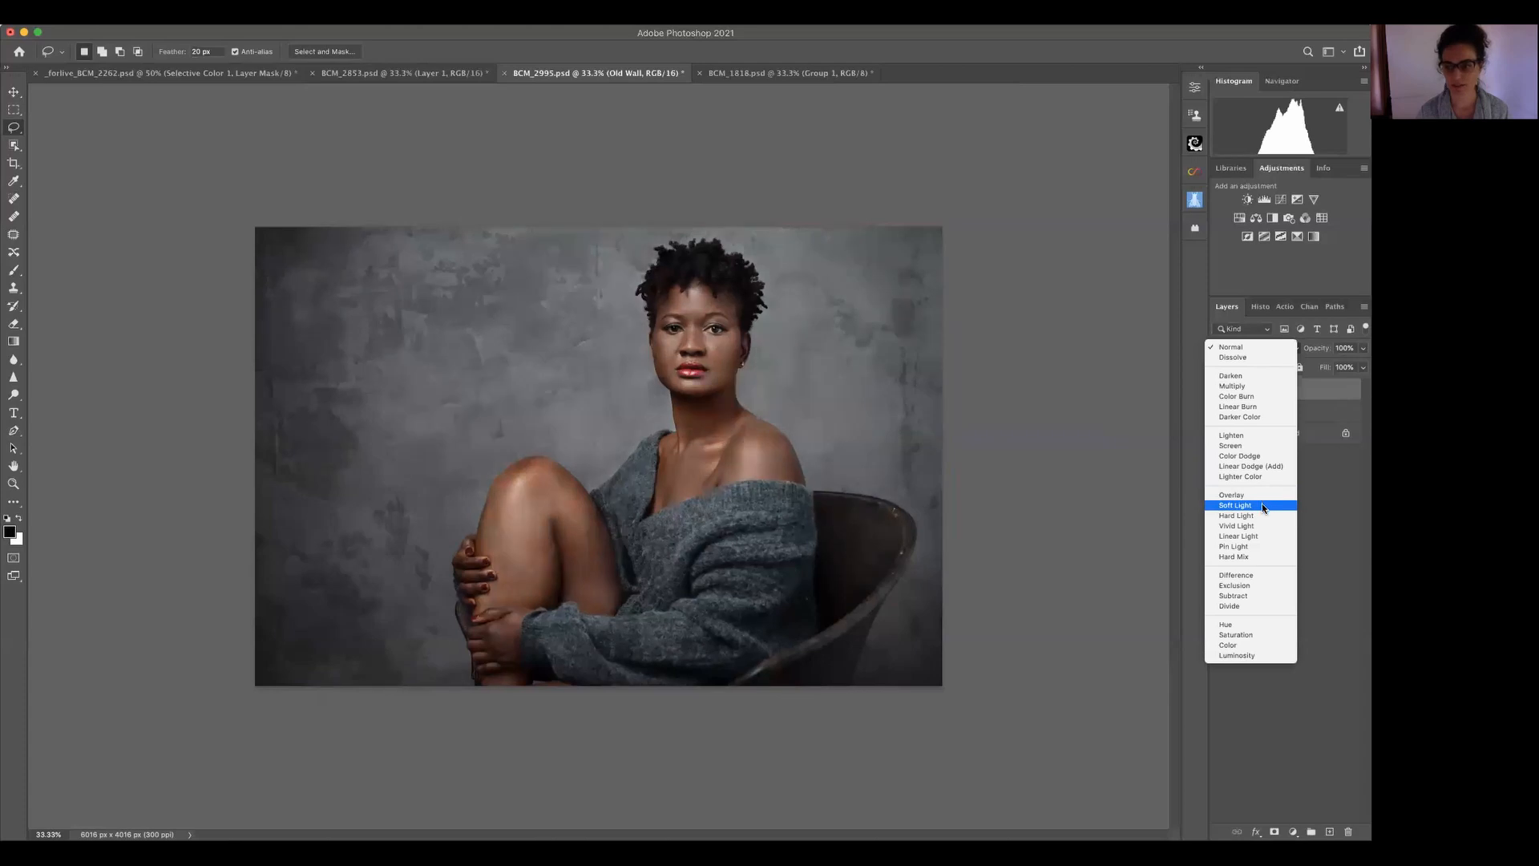
{"action": "left_click", "coordinate": [1263, 505]}
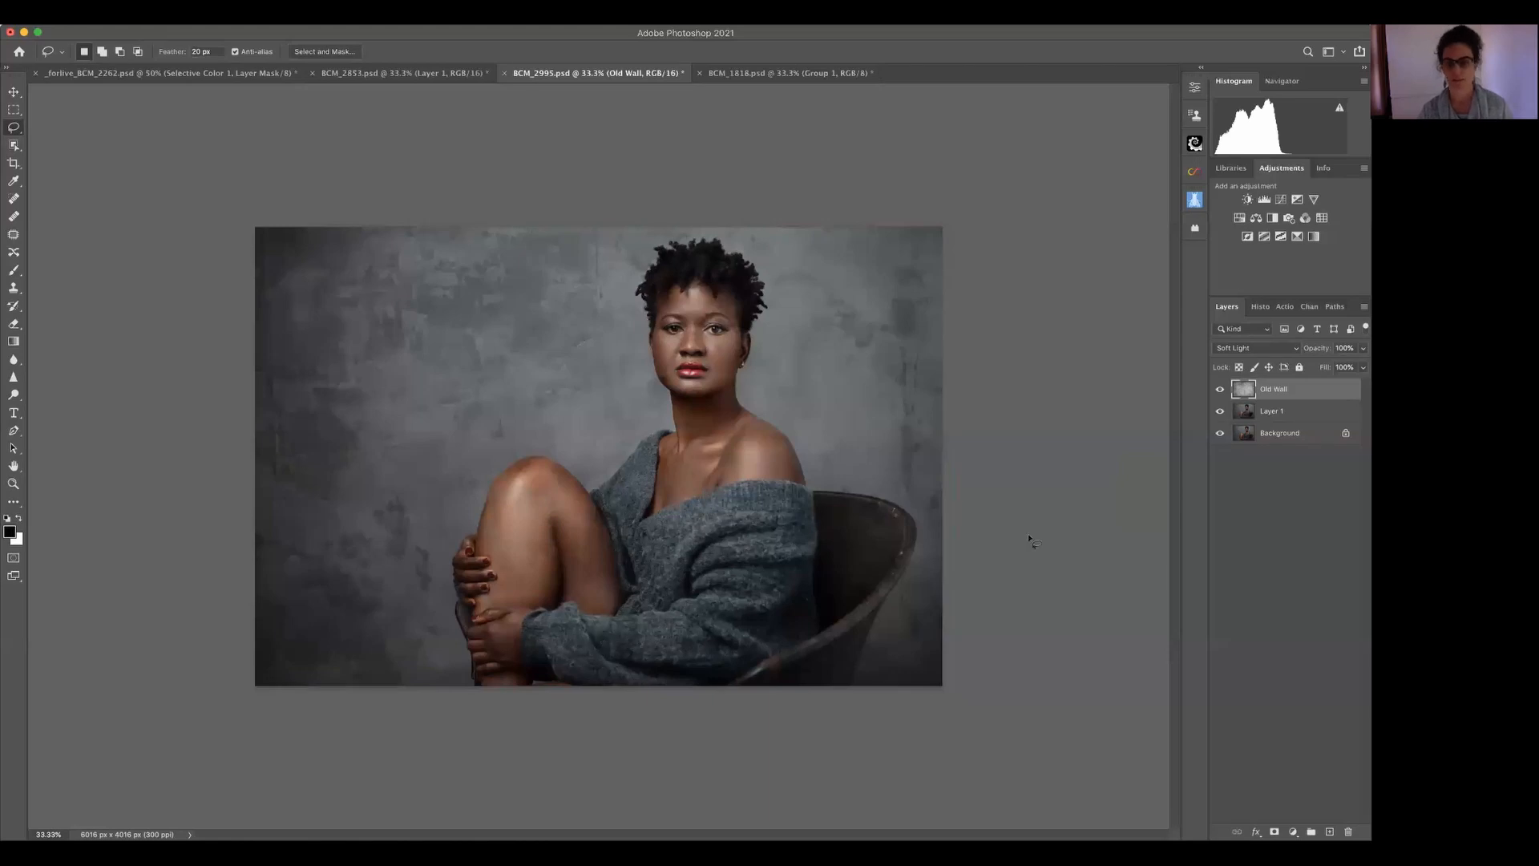
{"action": "left_click", "coordinate": [1274, 831]}
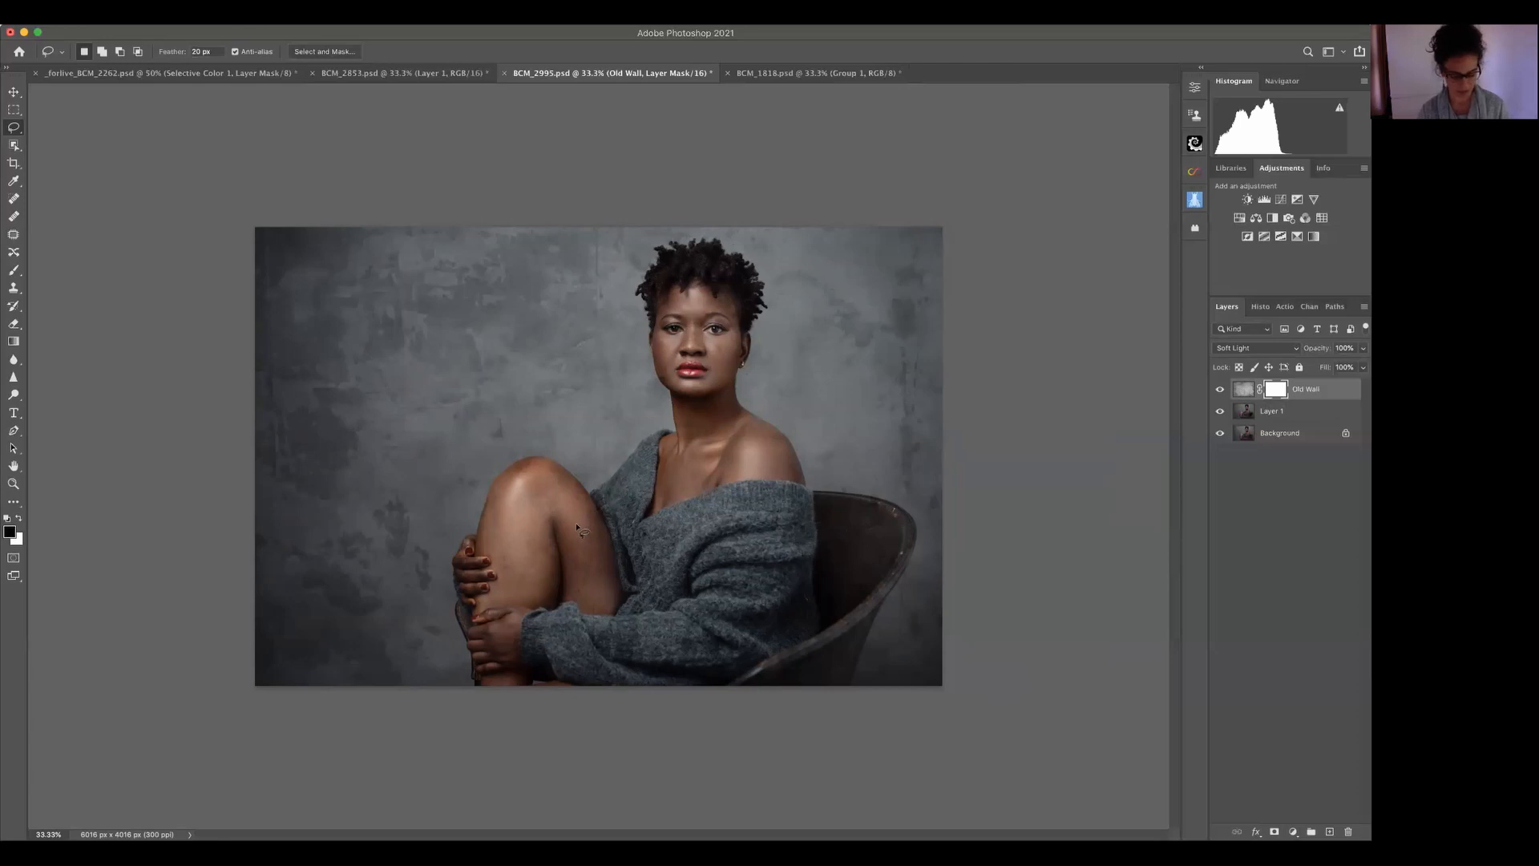
- Paint black on the Old Wall mask over the woman's skin and clothing, raising the brush flow to 65%
{"action": "key", "text": "b"}
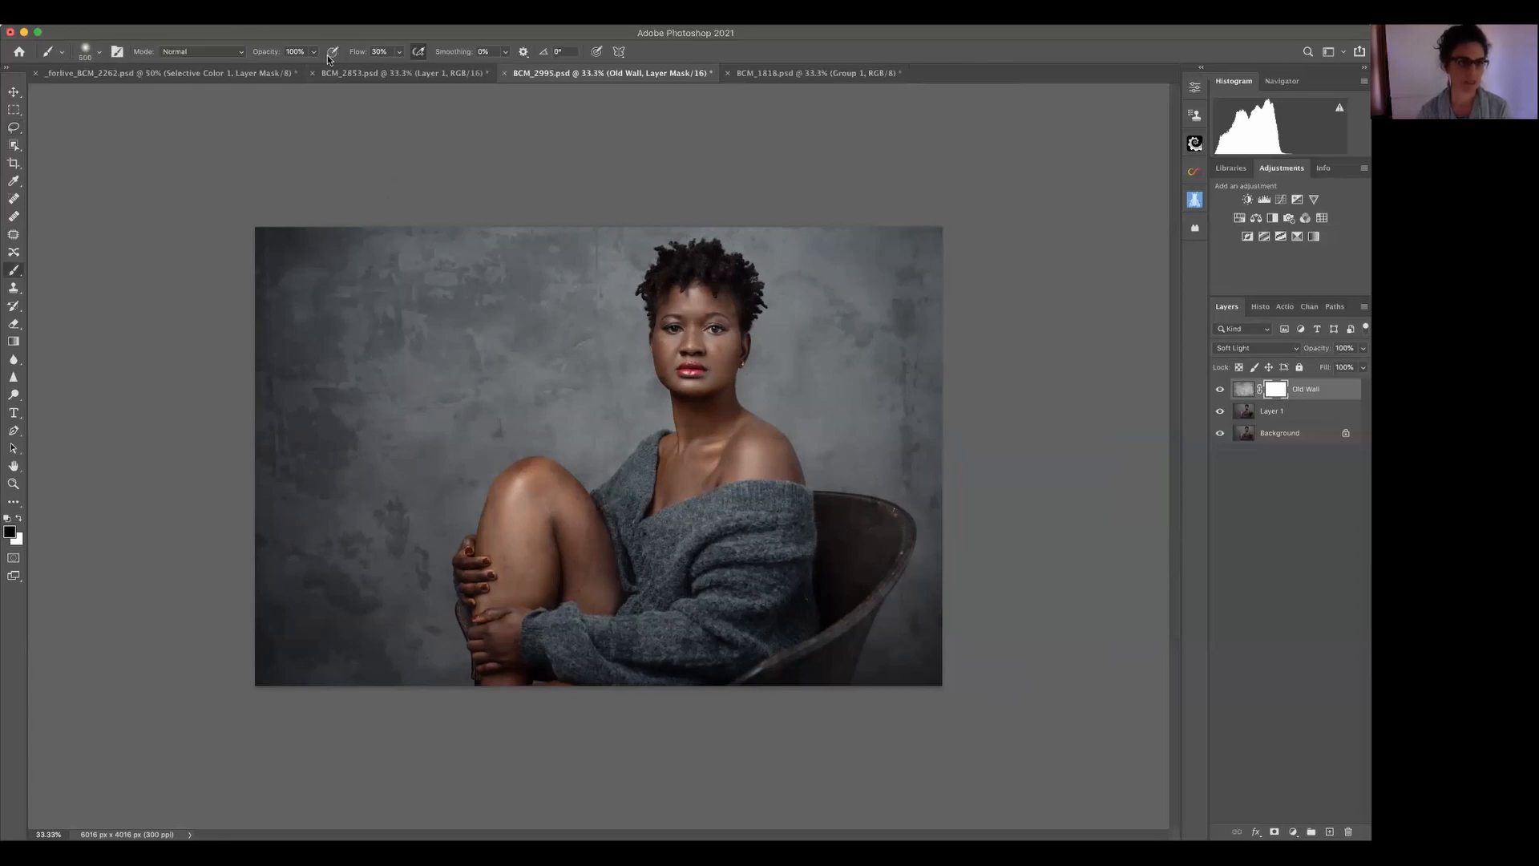
{"action": "key", "text": "]"}
{"action": "mouse_move", "coordinate": [699, 321]}
{"action": "left_mouse_down"}
{"action": "mouse_move", "coordinate": [716, 487]}
{"action": "mouse_move", "coordinate": [752, 513]}
{"action": "mouse_move", "coordinate": [705, 602]}
{"action": "mouse_move", "coordinate": [585, 609]}
{"action": "mouse_move", "coordinate": [572, 521]}
{"action": "mouse_move", "coordinate": [517, 537]}
{"action": "mouse_move", "coordinate": [505, 573]}
{"action": "left_mouse_up"}
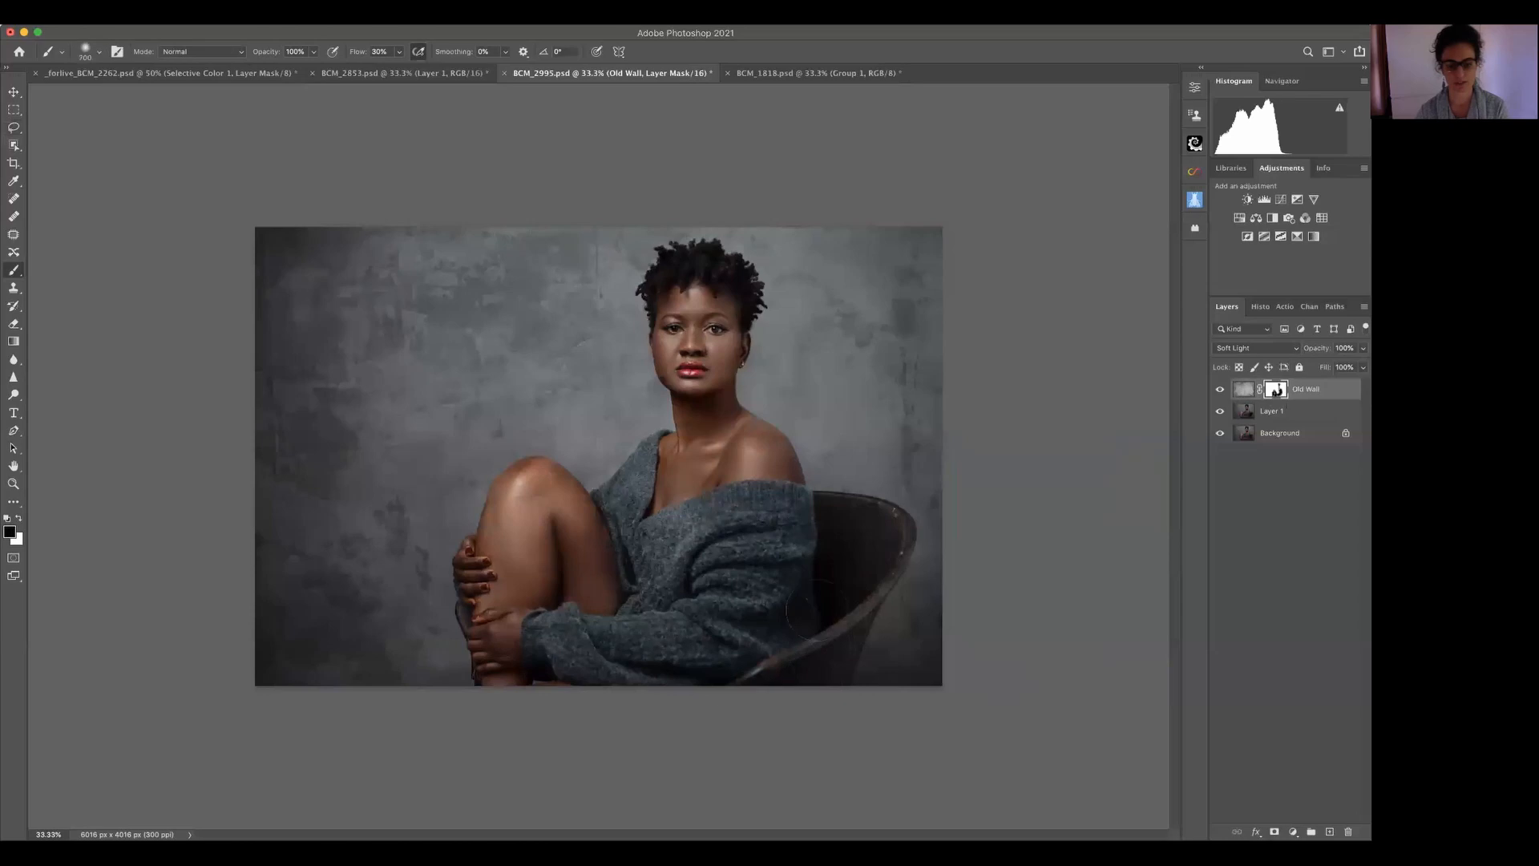
{"action": "left_click", "coordinate": [399, 52]}
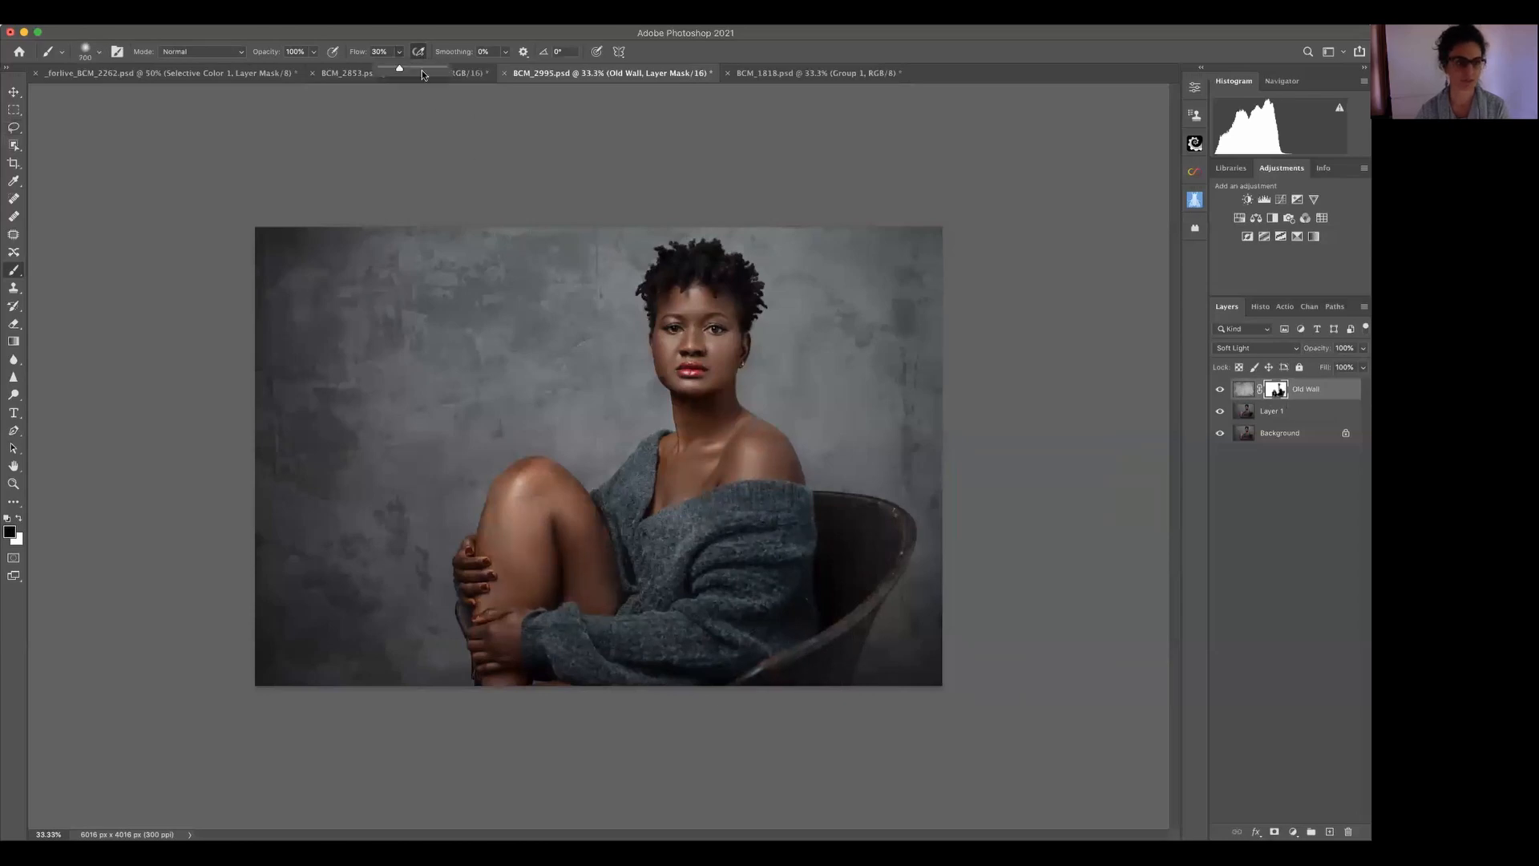
{"action": "key", "text": "bracketleft"}
{"action": "key", "text": "bracketleft"}
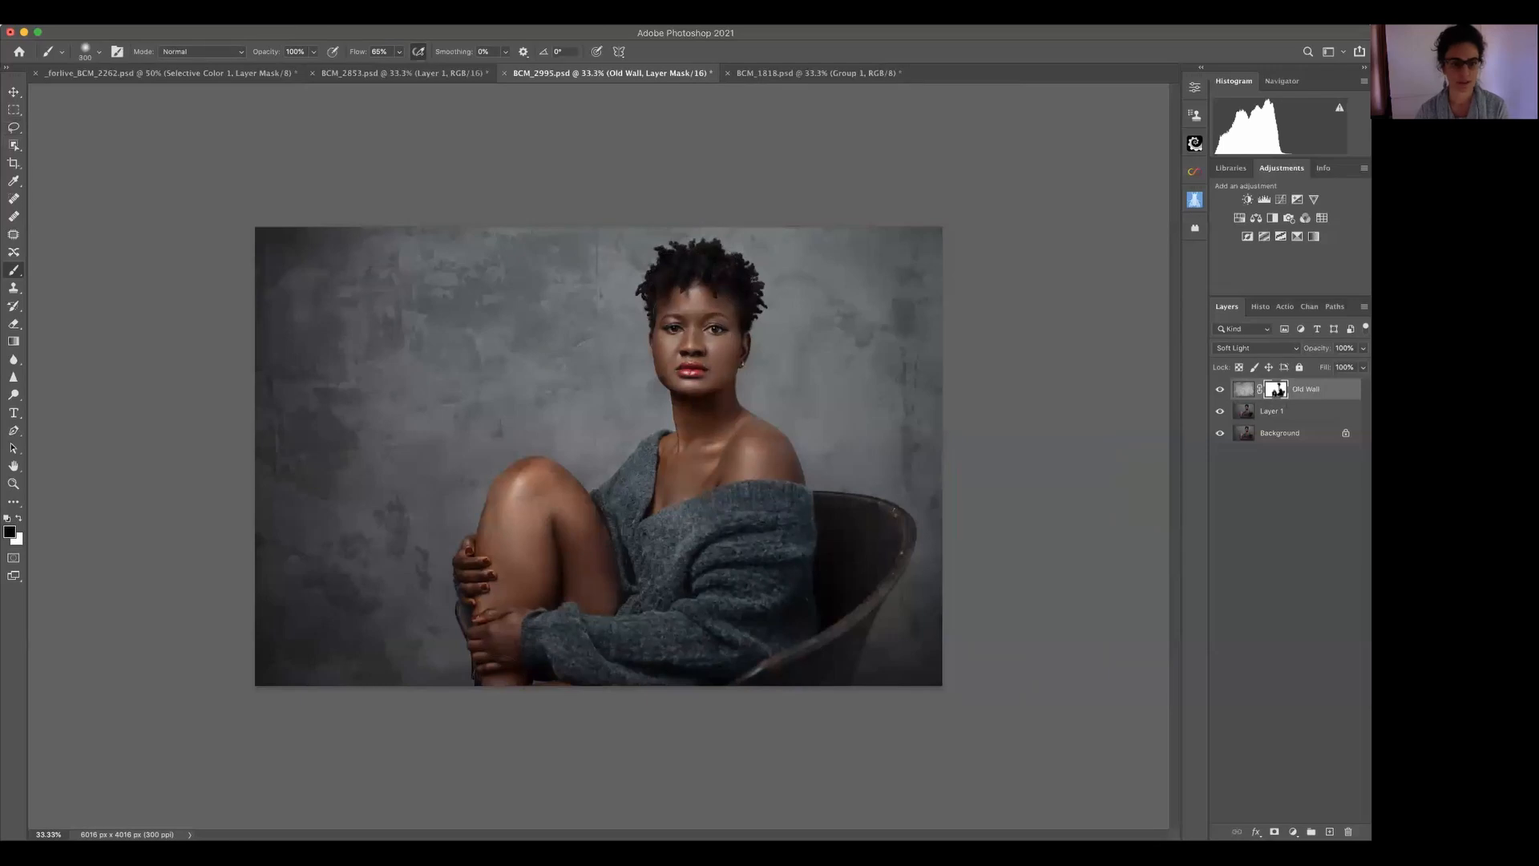
{"action": "left_click_drag", "start_coordinate": [669, 335], "coordinate": [672, 364]}
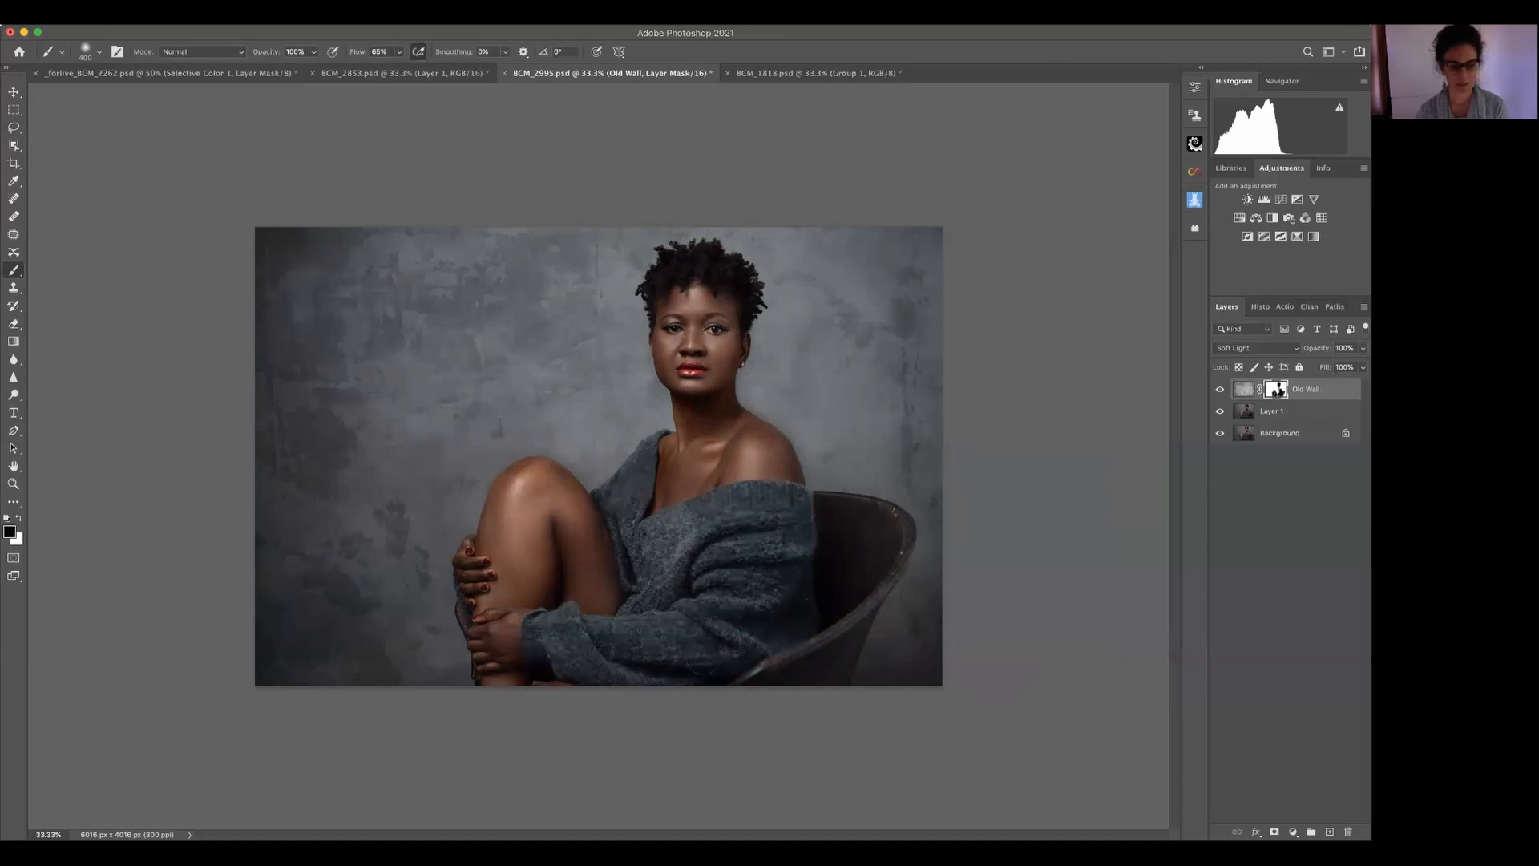
{"action": "key", "text": "bracketright"}
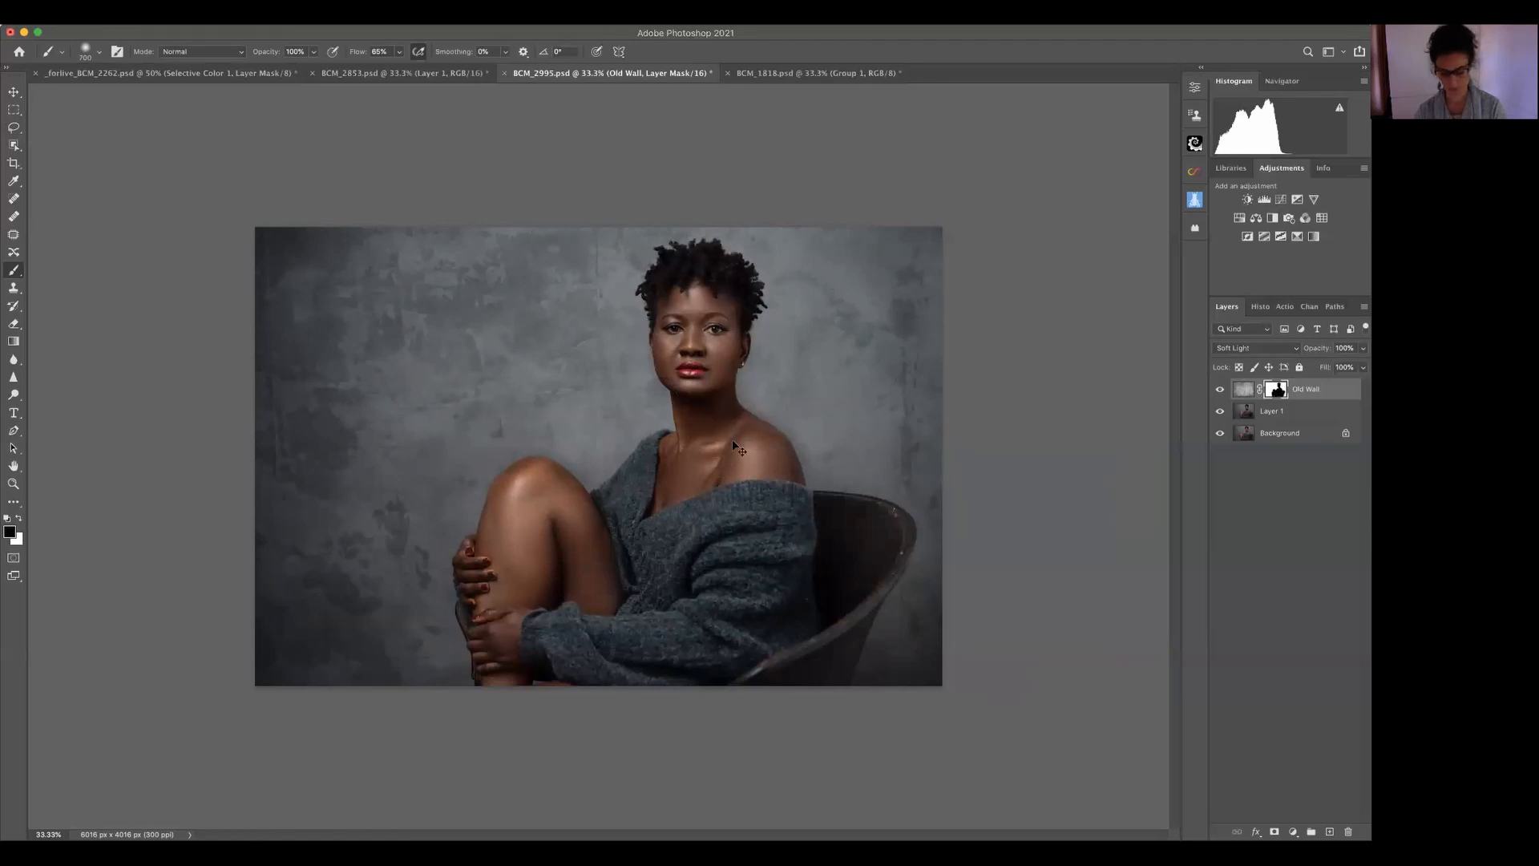
- Restore the texture along the neck and shoulder edge by painting white on the Old Wall mask with a slightly harder 175 px brush
{"action": "key", "text": "super+equal"}
{"action": "key", "text": "super+equal"}
{"action": "key", "text": "super+equal"}
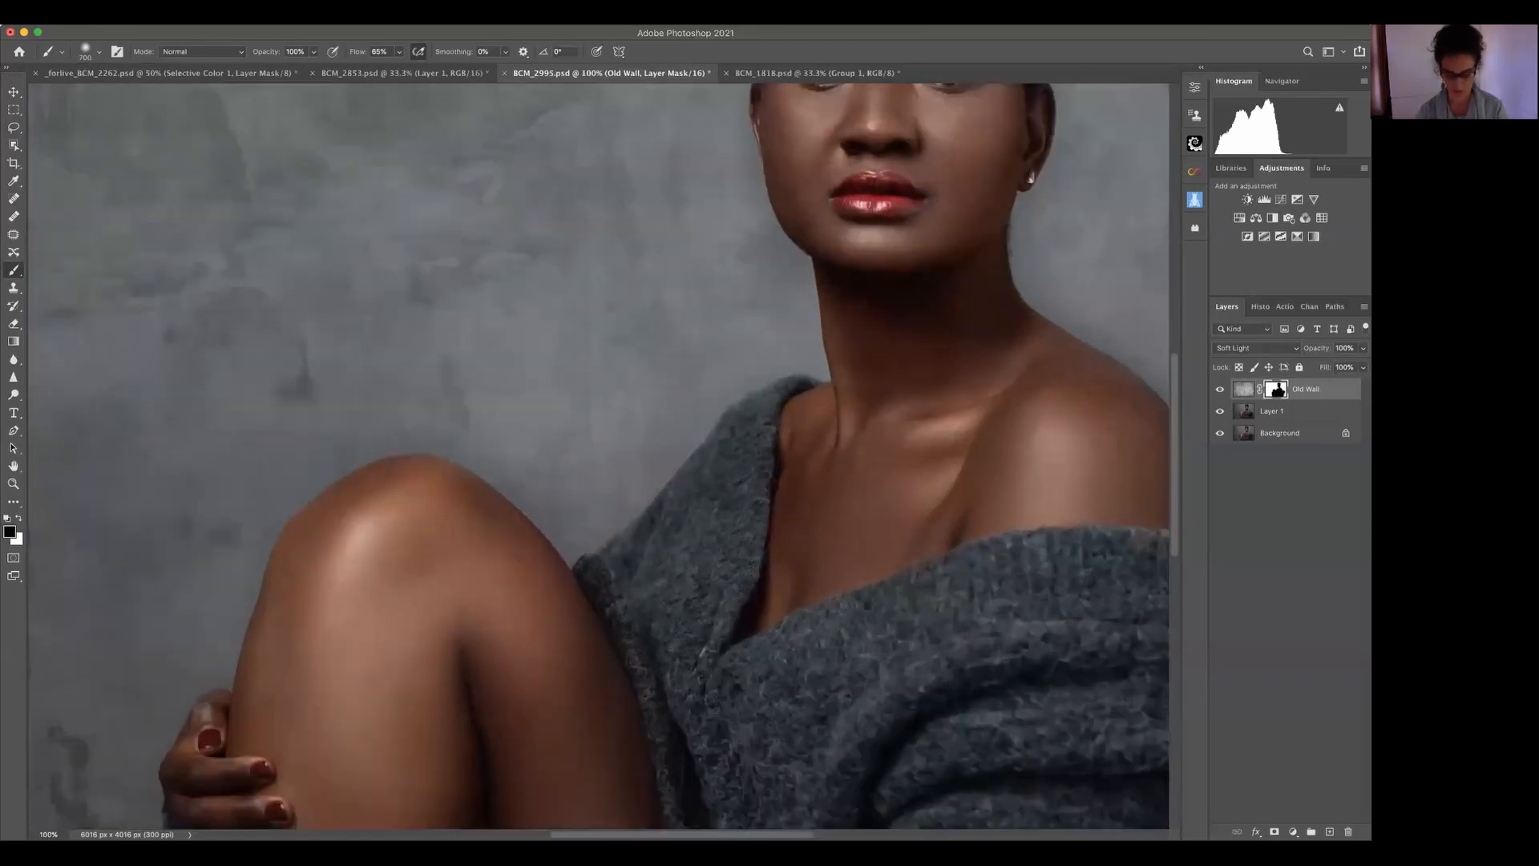
{"action": "key", "text": "bracketleft"}
{"action": "key", "text": "bracketleft"}
{"action": "key", "text": "bracketleft"}
{"action": "key", "text": "bracketleft"}
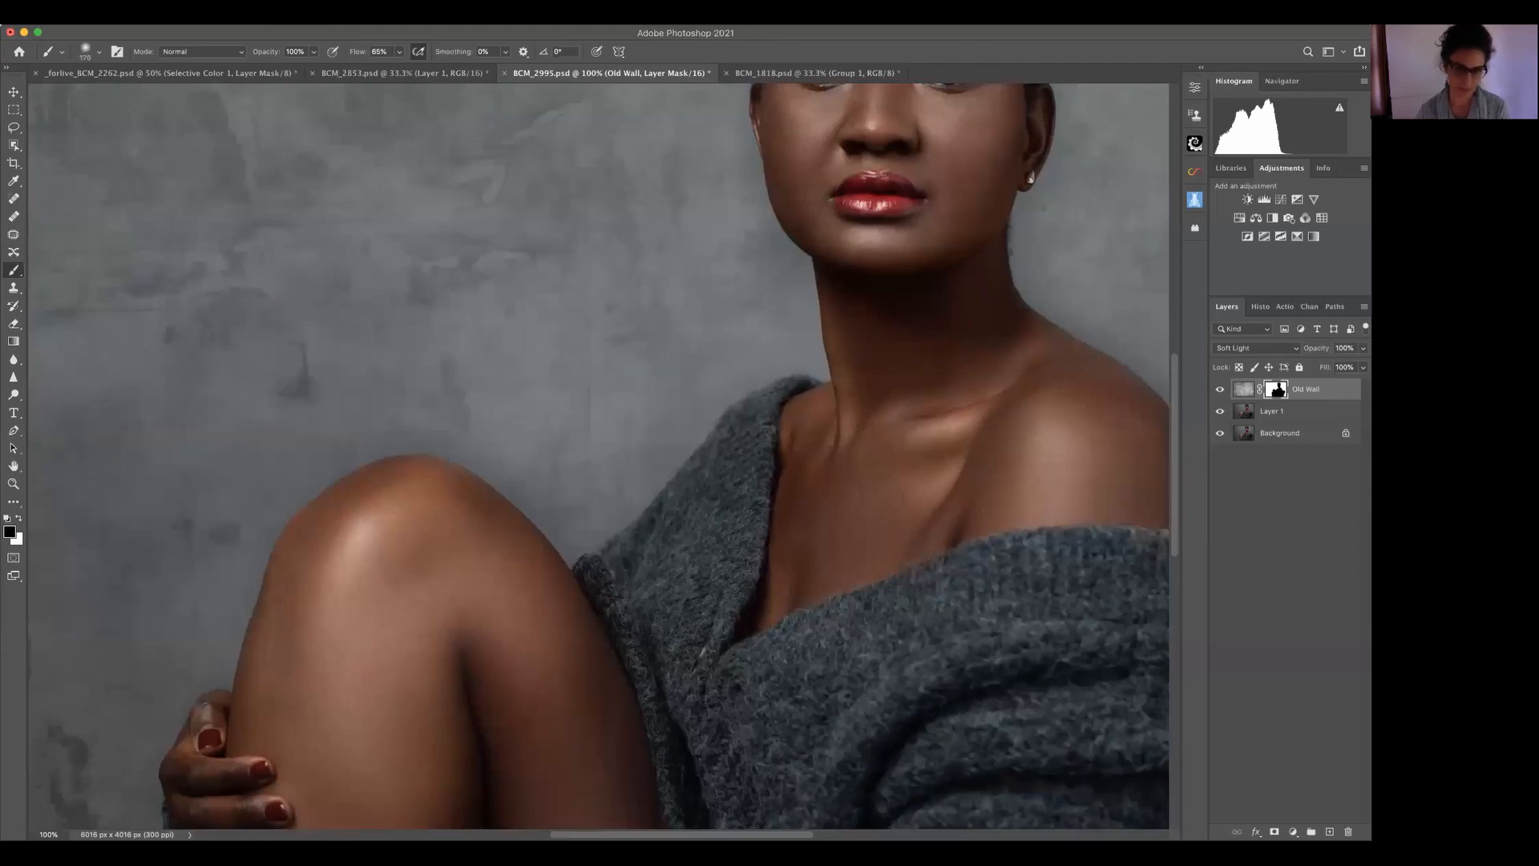
{"action": "scroll", "coordinate": [659, 335], "scroll_direction": "right", "scroll_amount": 8}
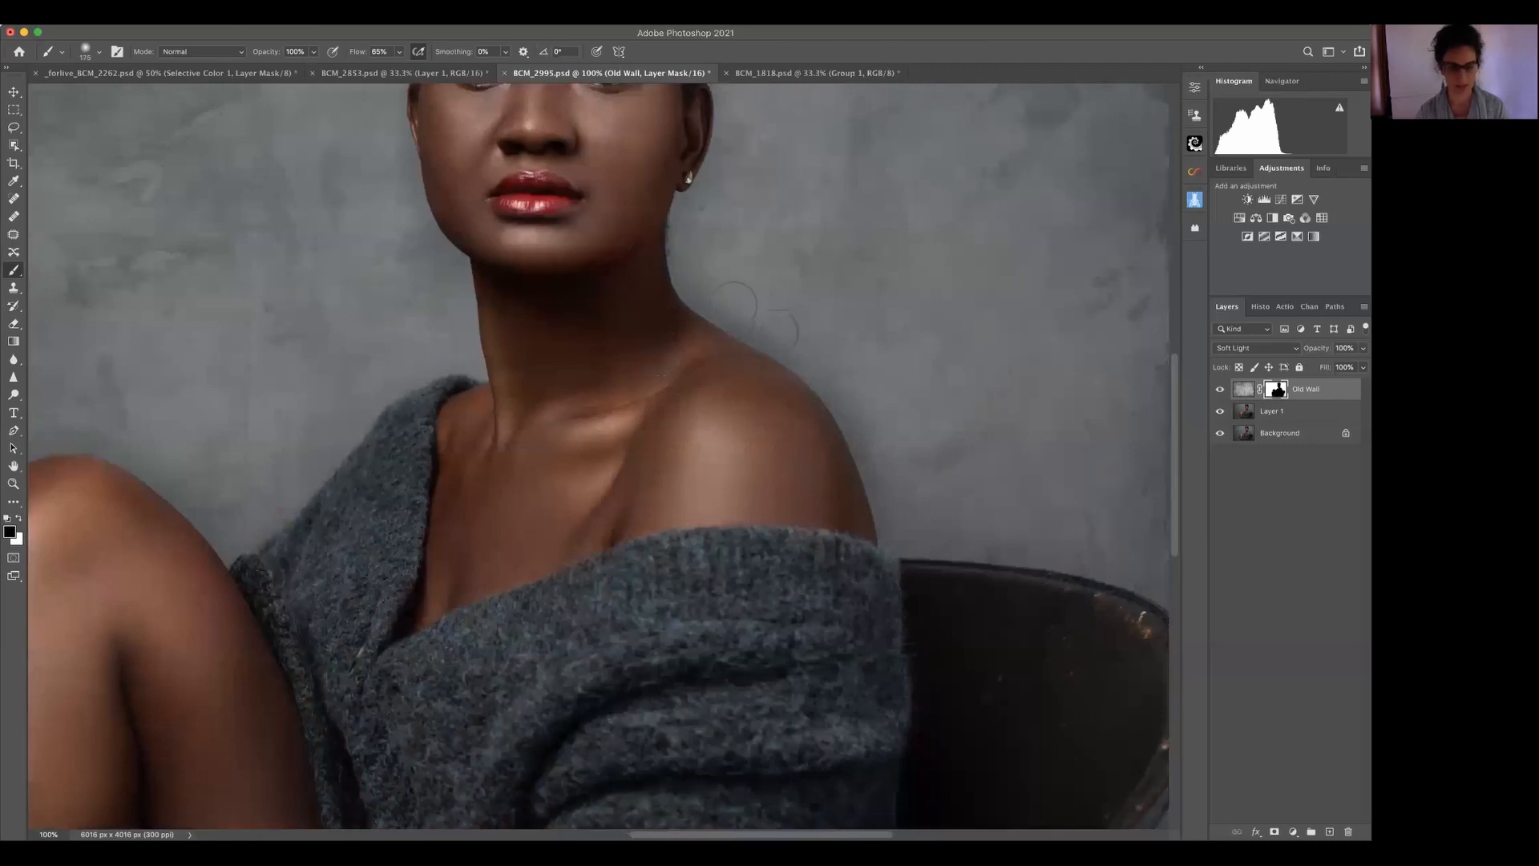
{"action": "left_click", "coordinate": [99, 52]}
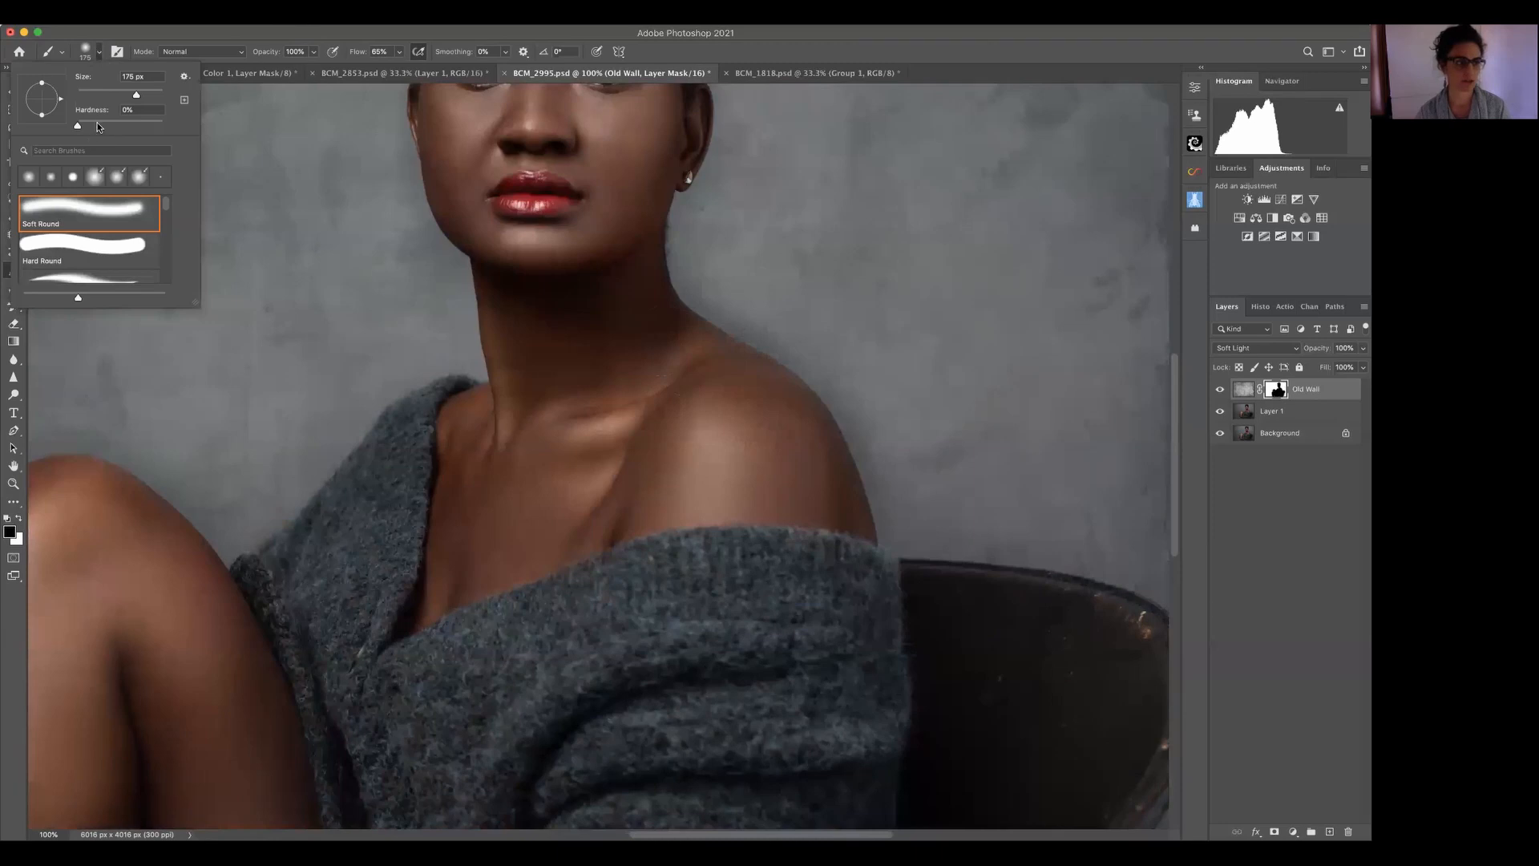
{"action": "left_click_drag", "start_coordinate": [98, 125], "coordinate": [107, 126]}
{"action": "key", "text": "Return"}
{"action": "key", "text": "x"}
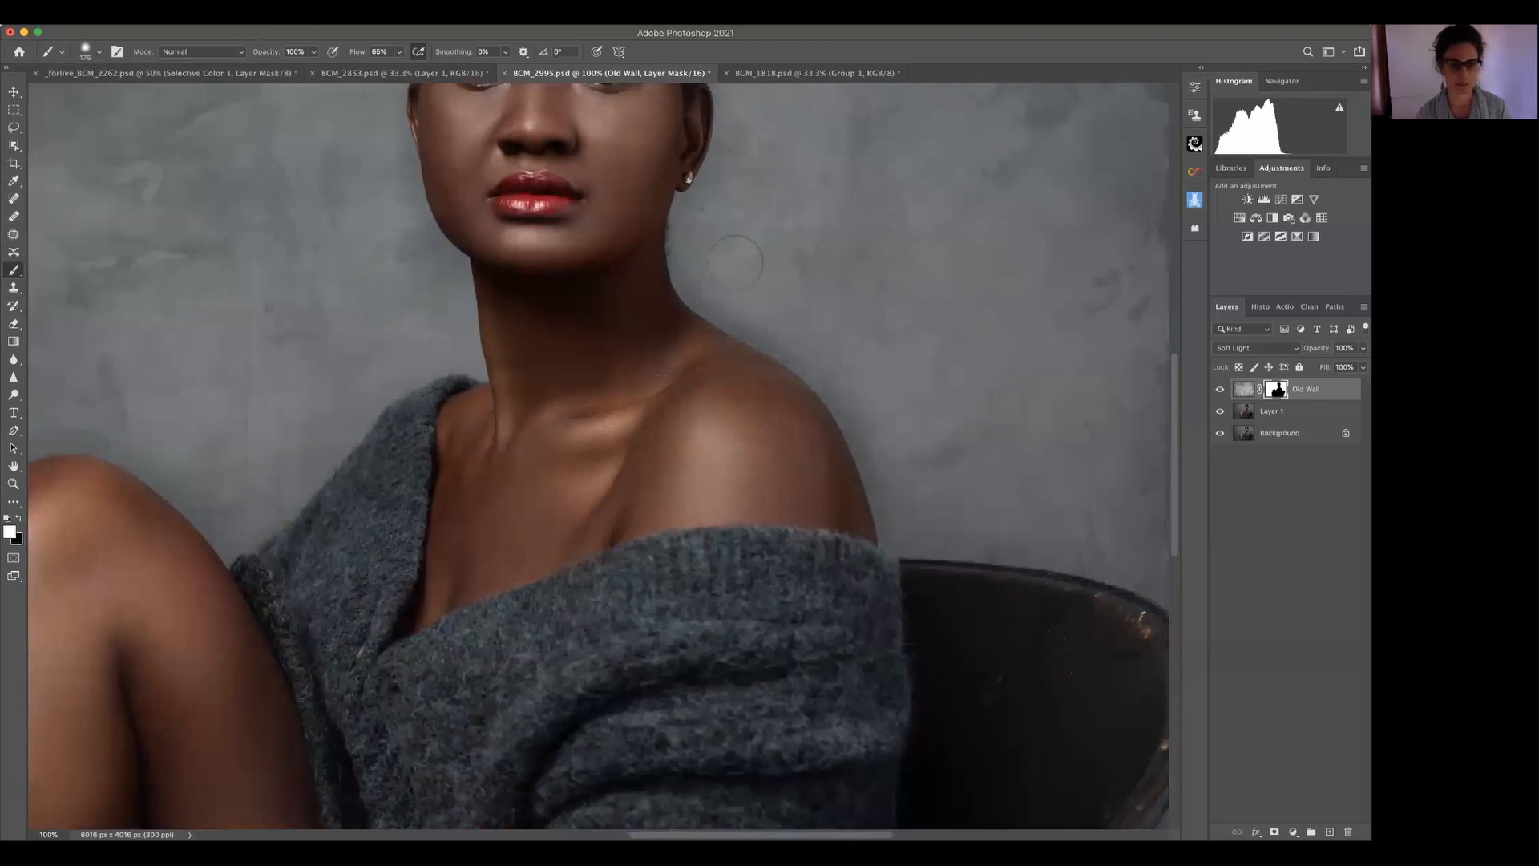
{"action": "mouse_move", "coordinate": [700, 268]}
{"action": "left_mouse_down"}
{"action": "mouse_move", "coordinate": [810, 340]}
{"action": "mouse_move", "coordinate": [906, 522]}
{"action": "left_mouse_up"}
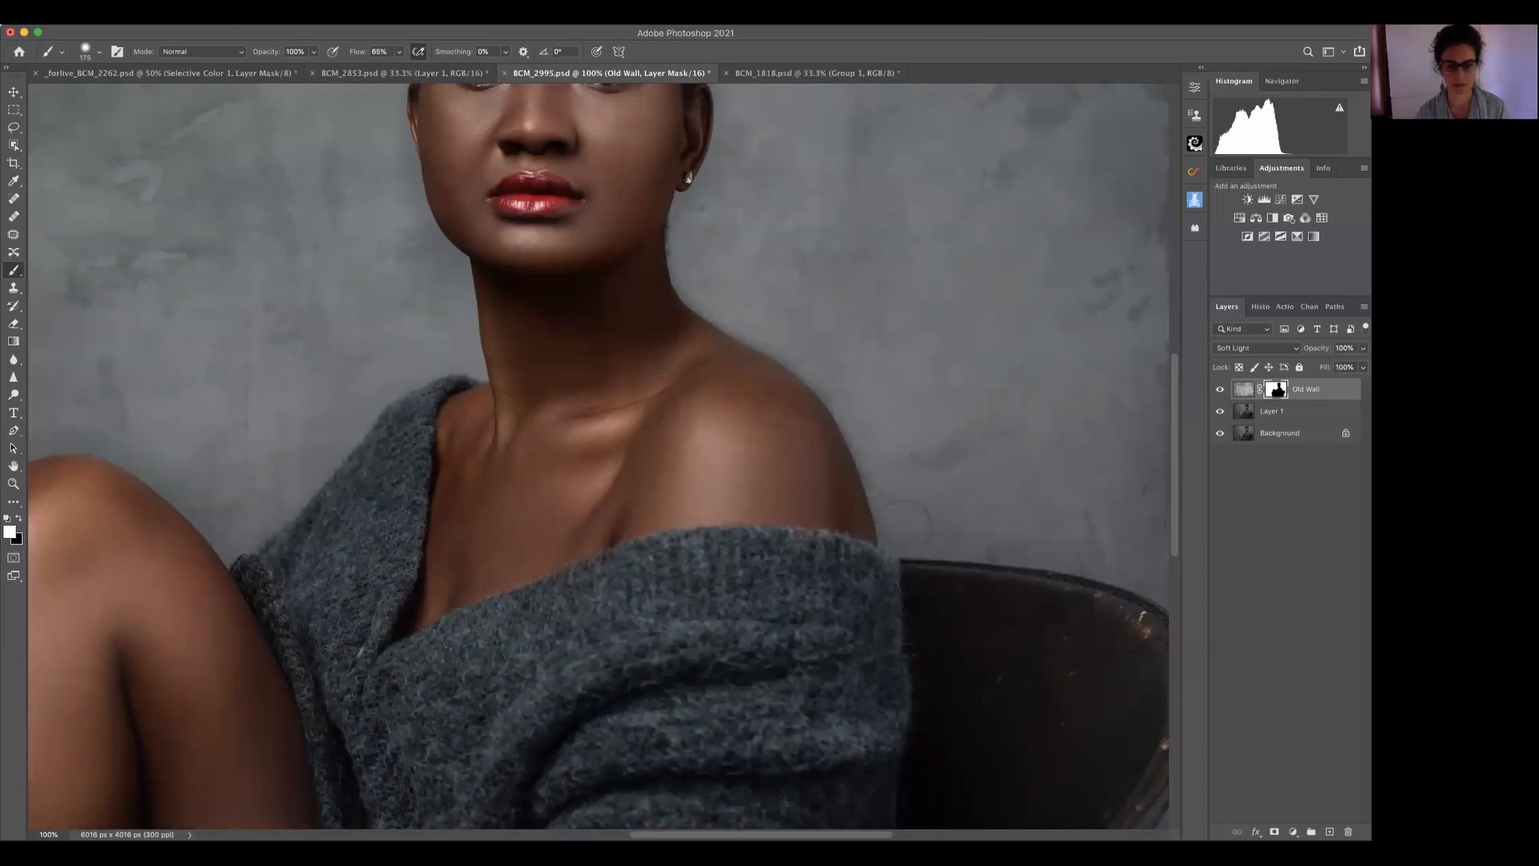
{"action": "key", "text": "x"}
{"action": "key", "text": "super+minus"}
{"action": "key", "text": "super+minus"}
{"action": "key", "text": "super+minus"}
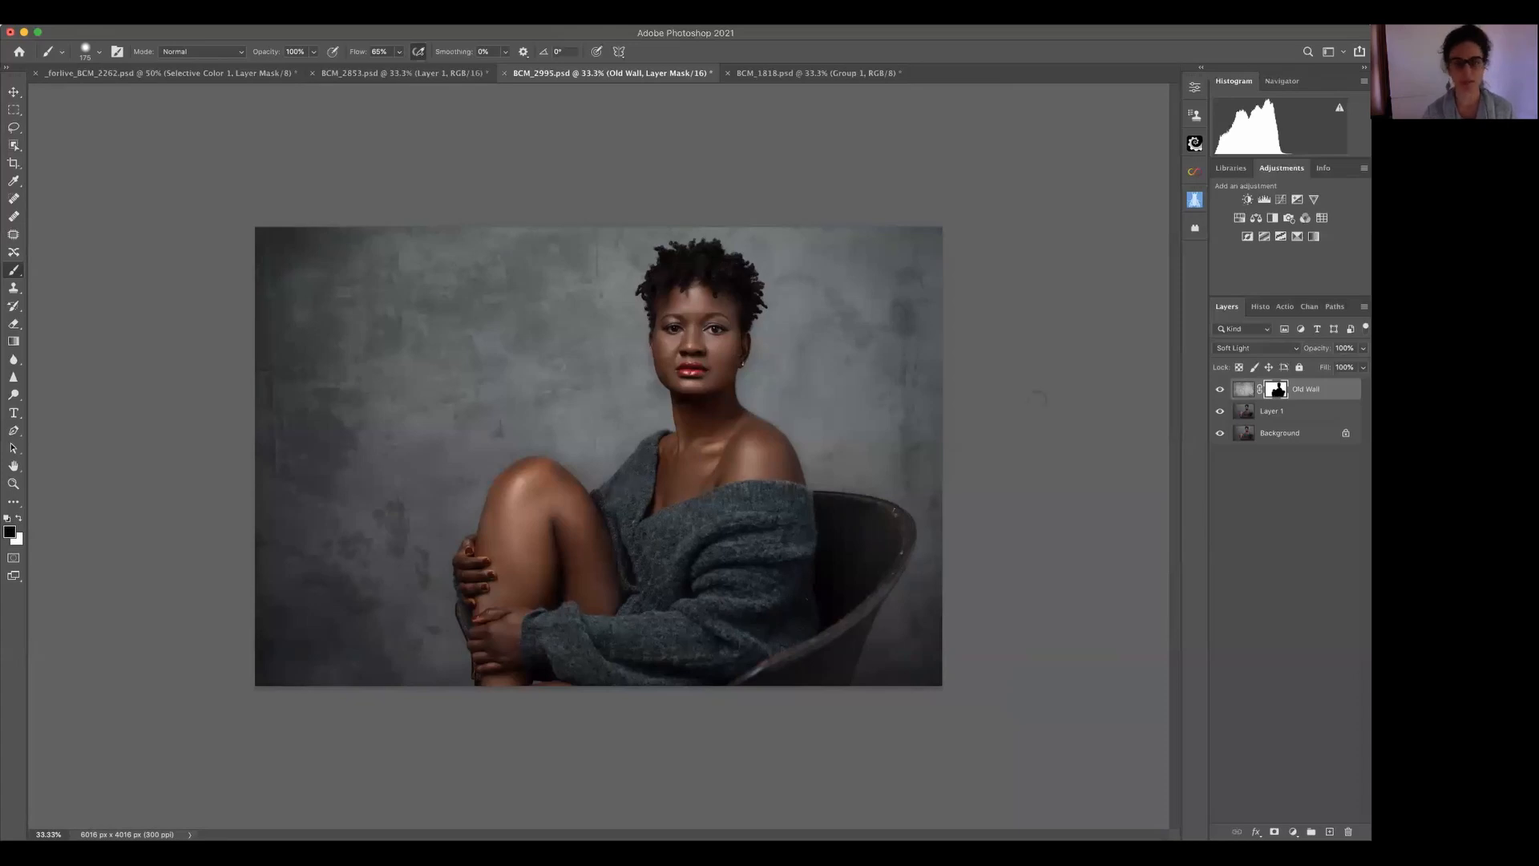
- Try 57% opacity on the Old Wall layer, compare the image with the layer hidden, and set the opacity to 65%
{"action": "left_click_drag", "start_coordinate": [1359, 367], "coordinate": [1333, 365]}
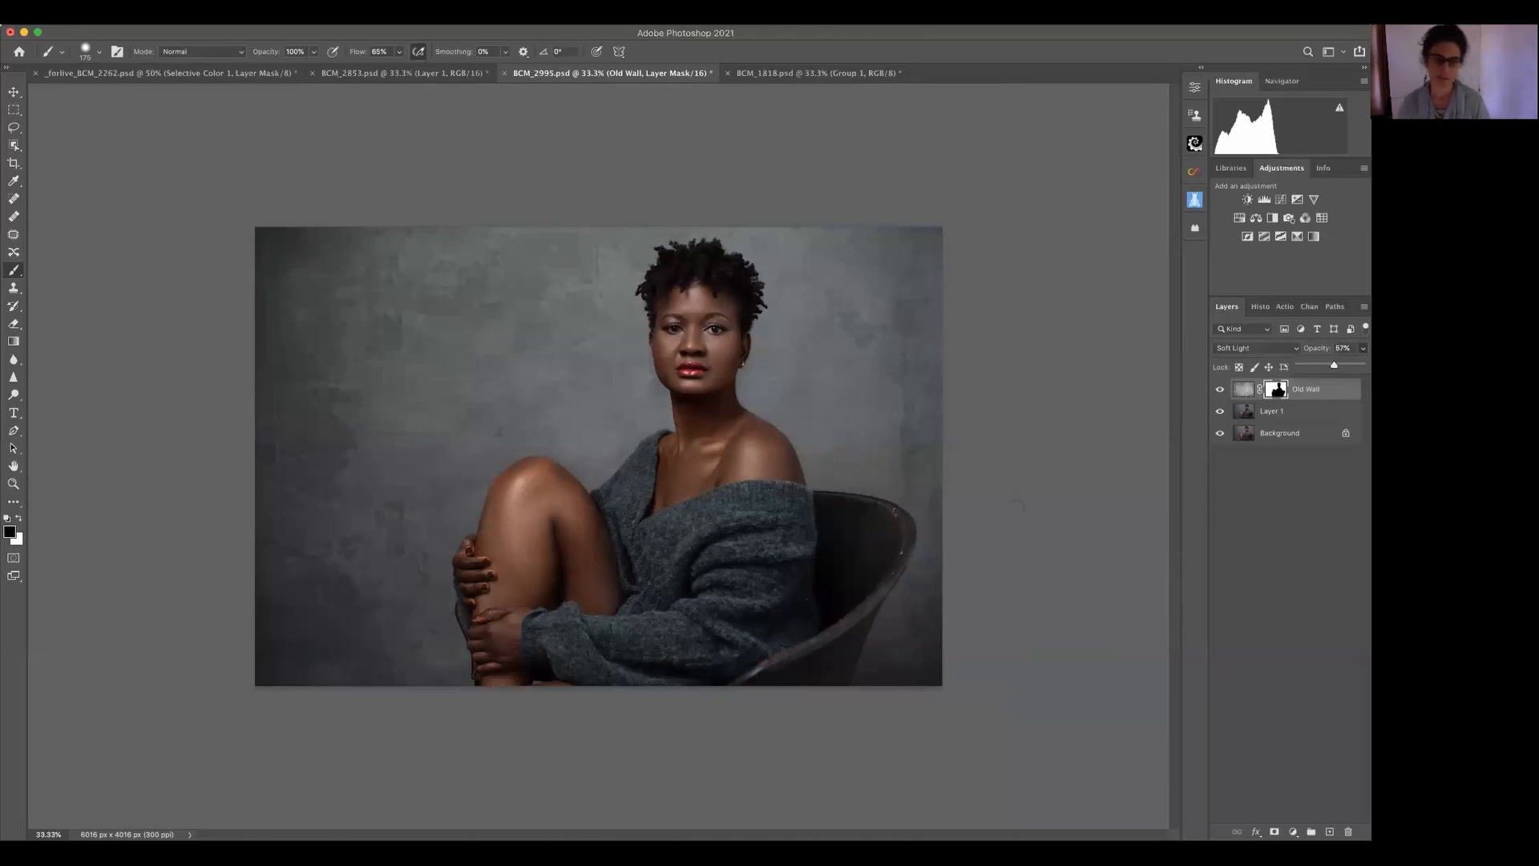
{"action": "left_click", "coordinate": [1220, 389]}
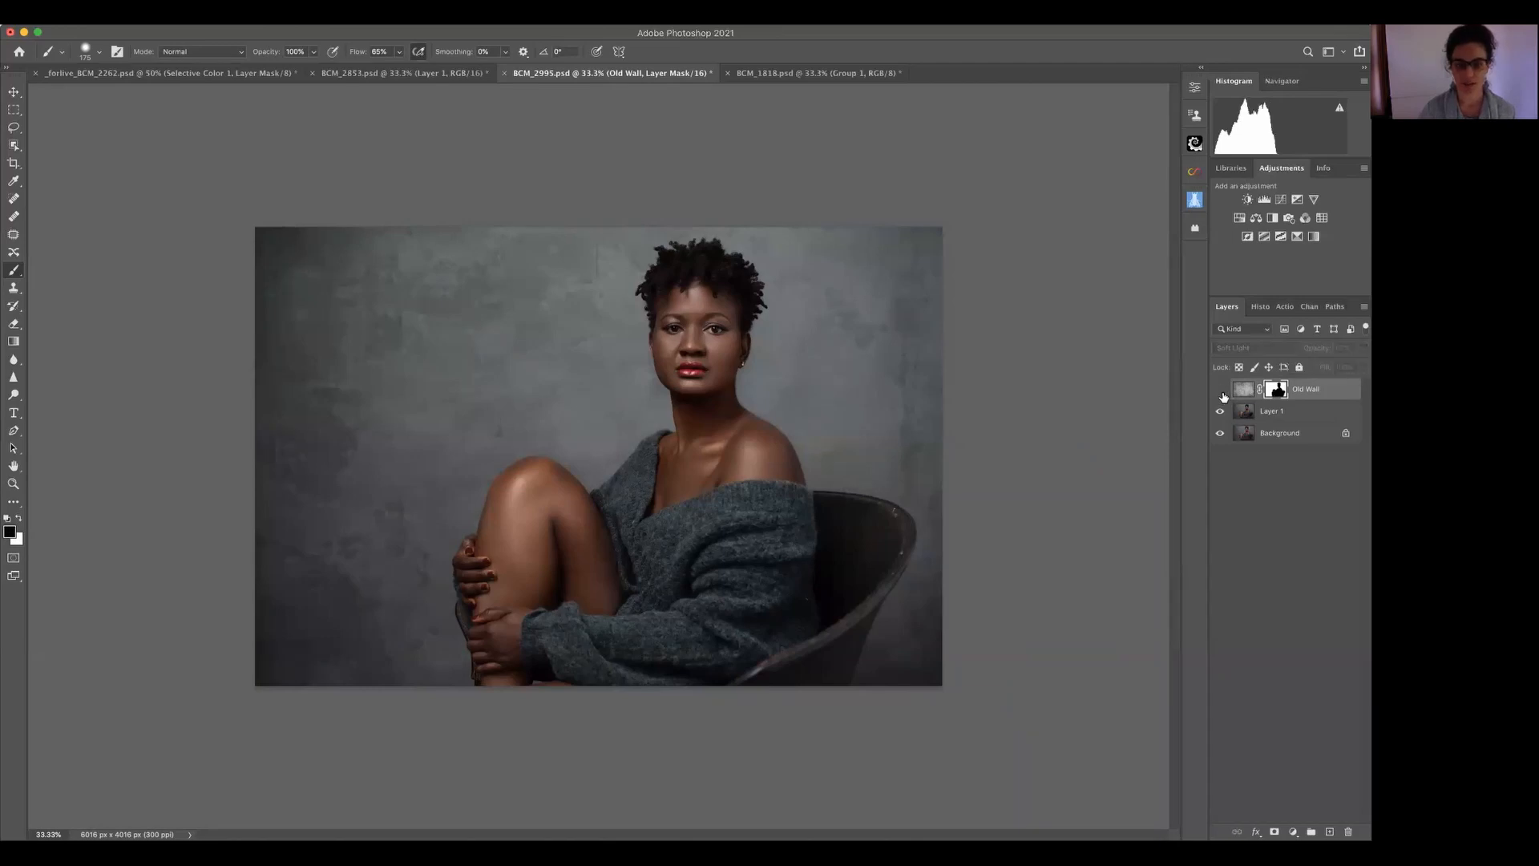
{"action": "left_click", "coordinate": [1220, 389]}
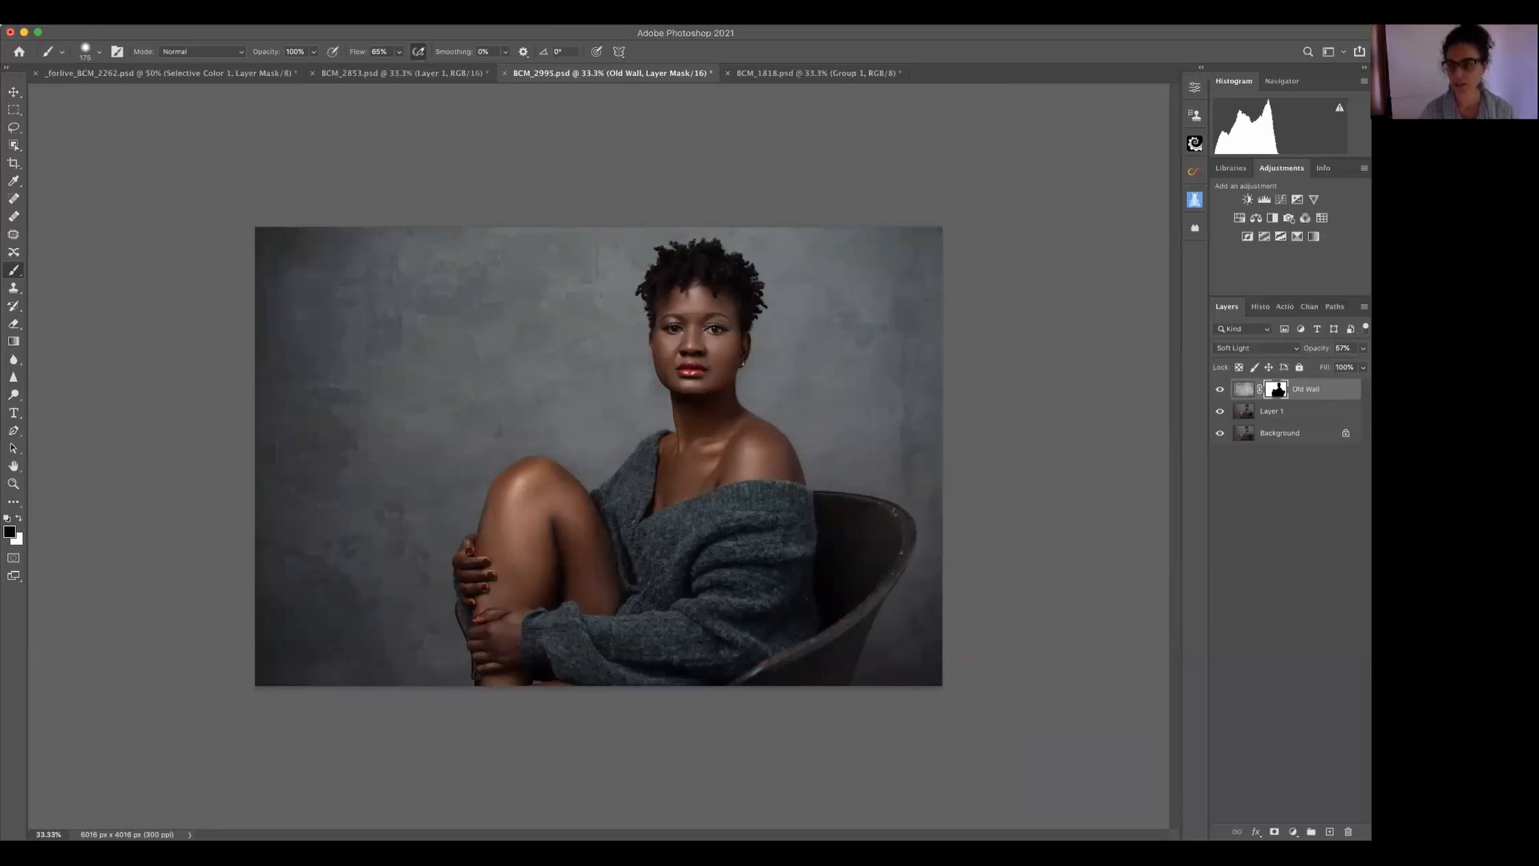
{"action": "left_click", "coordinate": [1362, 348]}
{"action": "left_click_drag", "start_coordinate": [1335, 366], "coordinate": [1344, 366]}
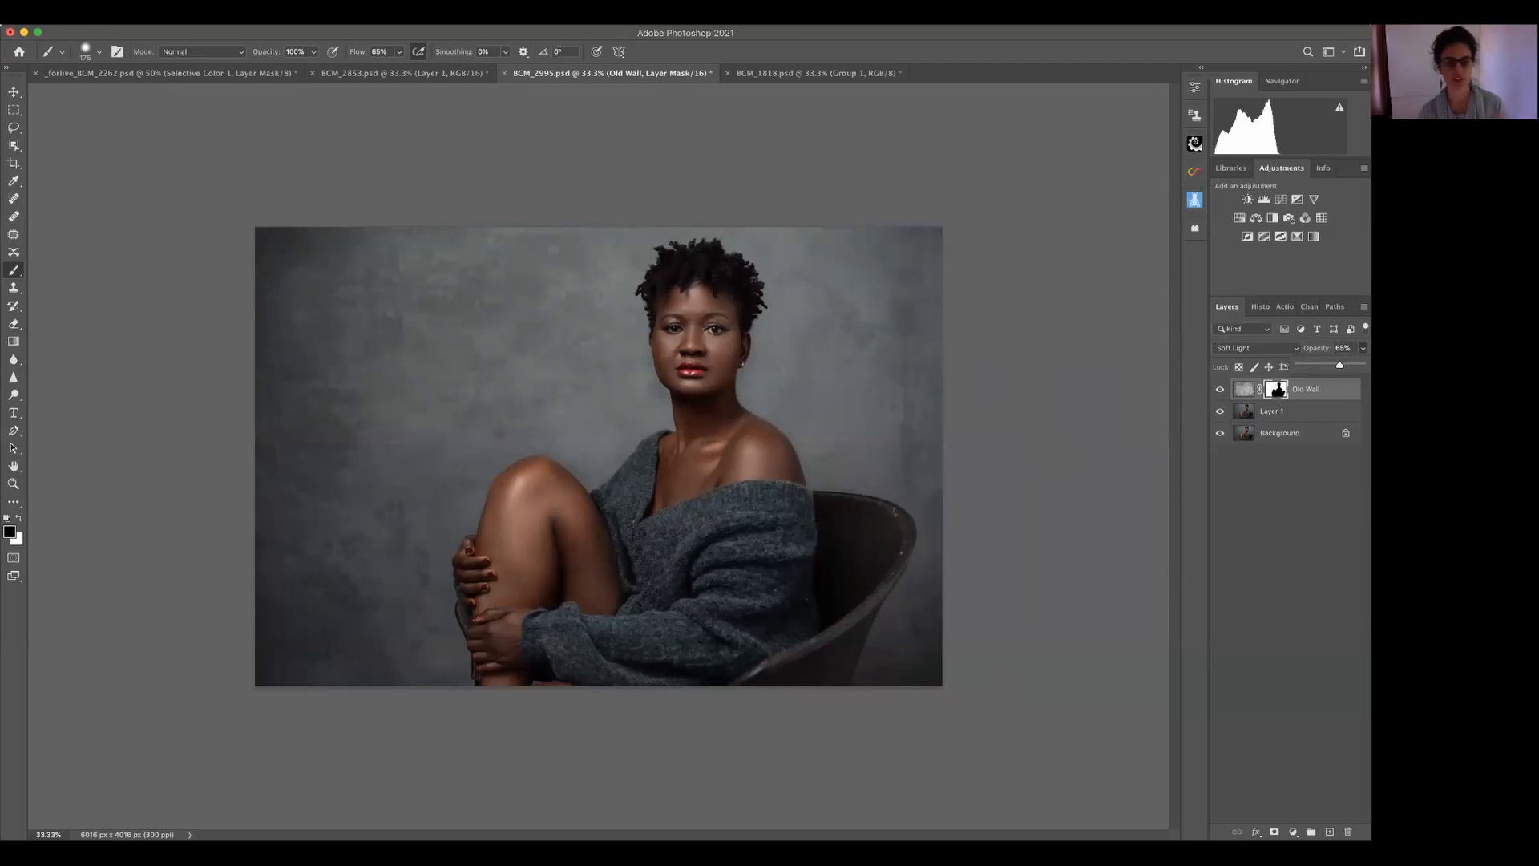
- Add a Curves adjustment layer and darken the image by lowering the white point's output to 205
{"action": "left_click", "coordinate": [1282, 199]}
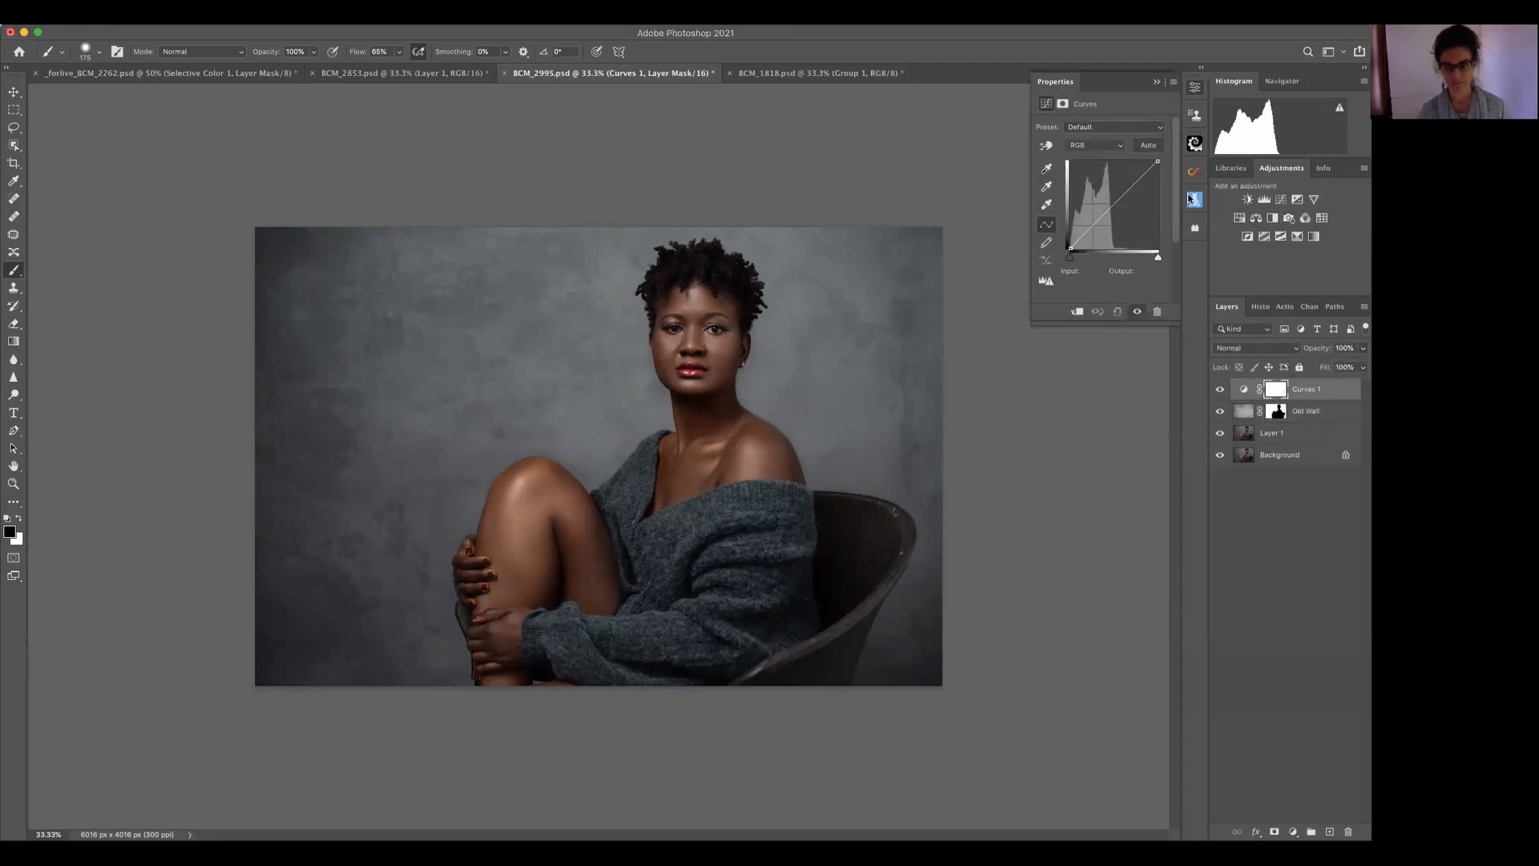
{"action": "left_click_drag", "start_coordinate": [1157, 161], "coordinate": [1158, 180]}
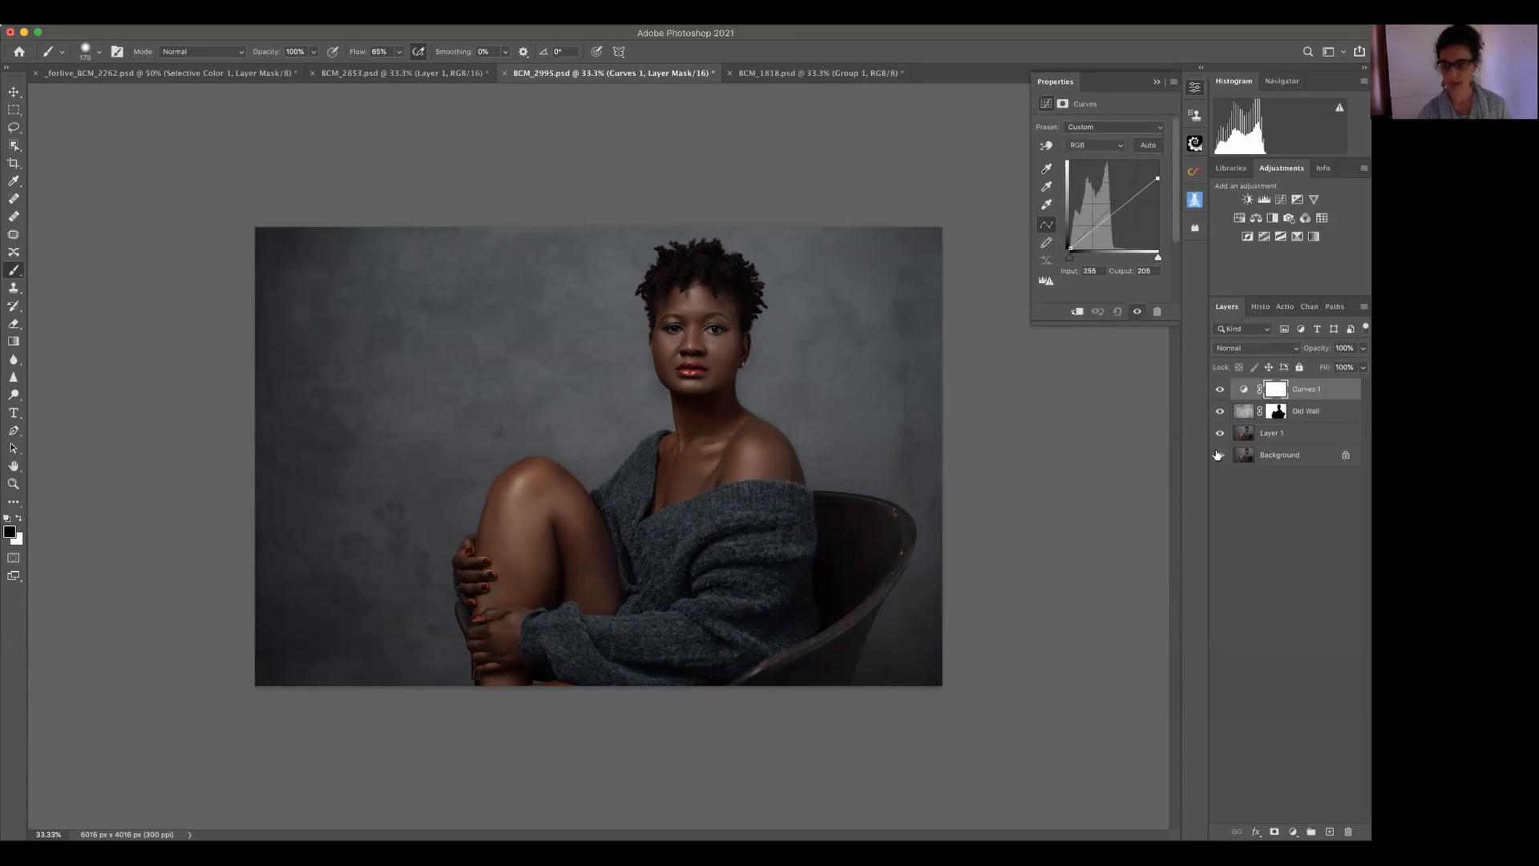
- Copy the Old Wall layer mask onto the Curves 1 layer, replacing the adjustment's blank mask
{"action": "left_click_drag", "start_coordinate": [1278, 413], "coordinate": [1274, 386]}
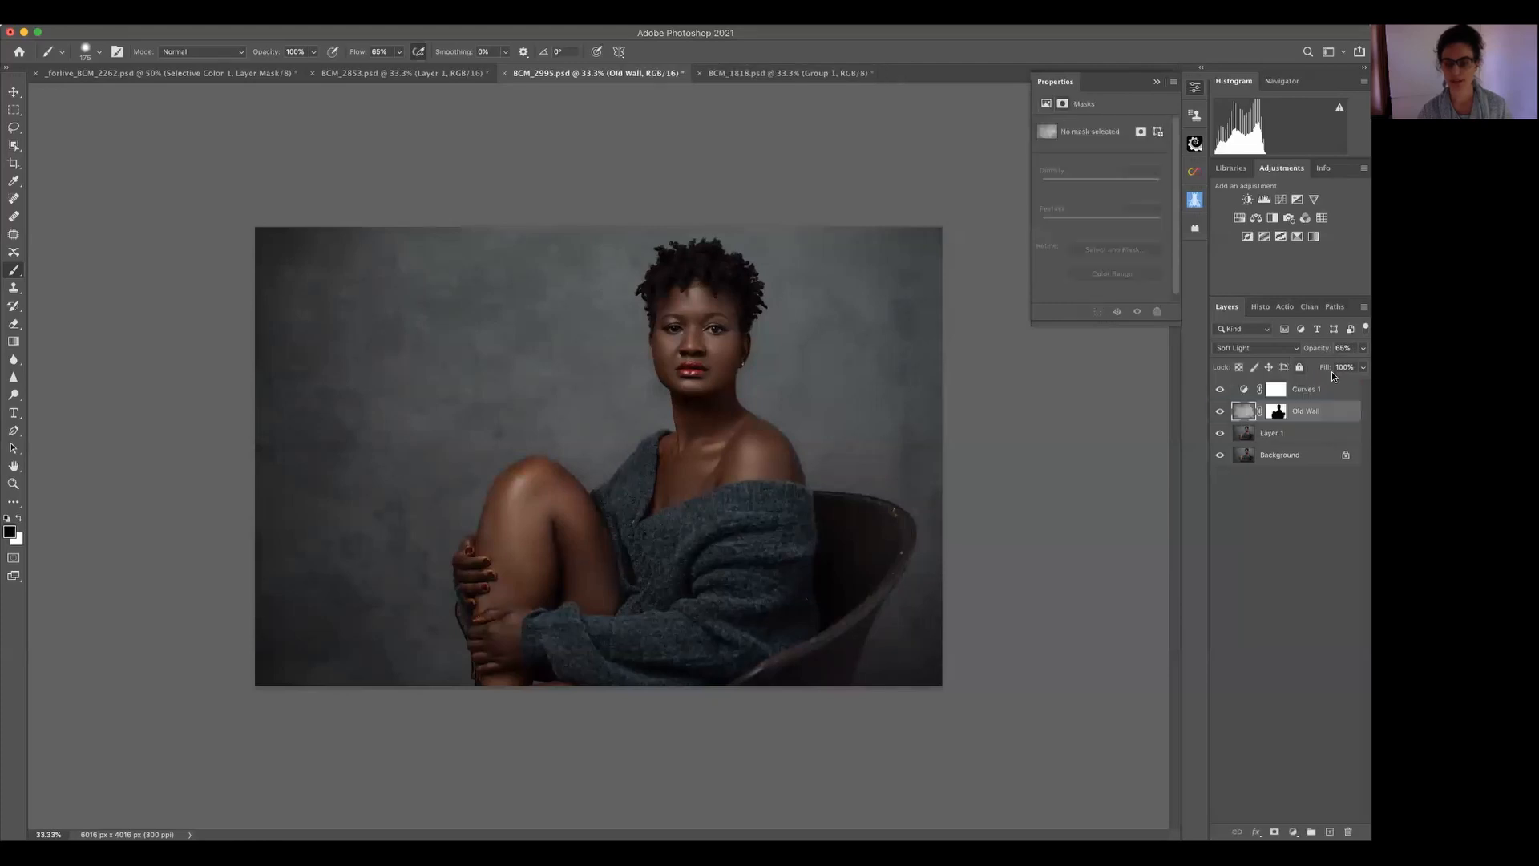
{"action": "left_click", "coordinate": [1277, 412]}
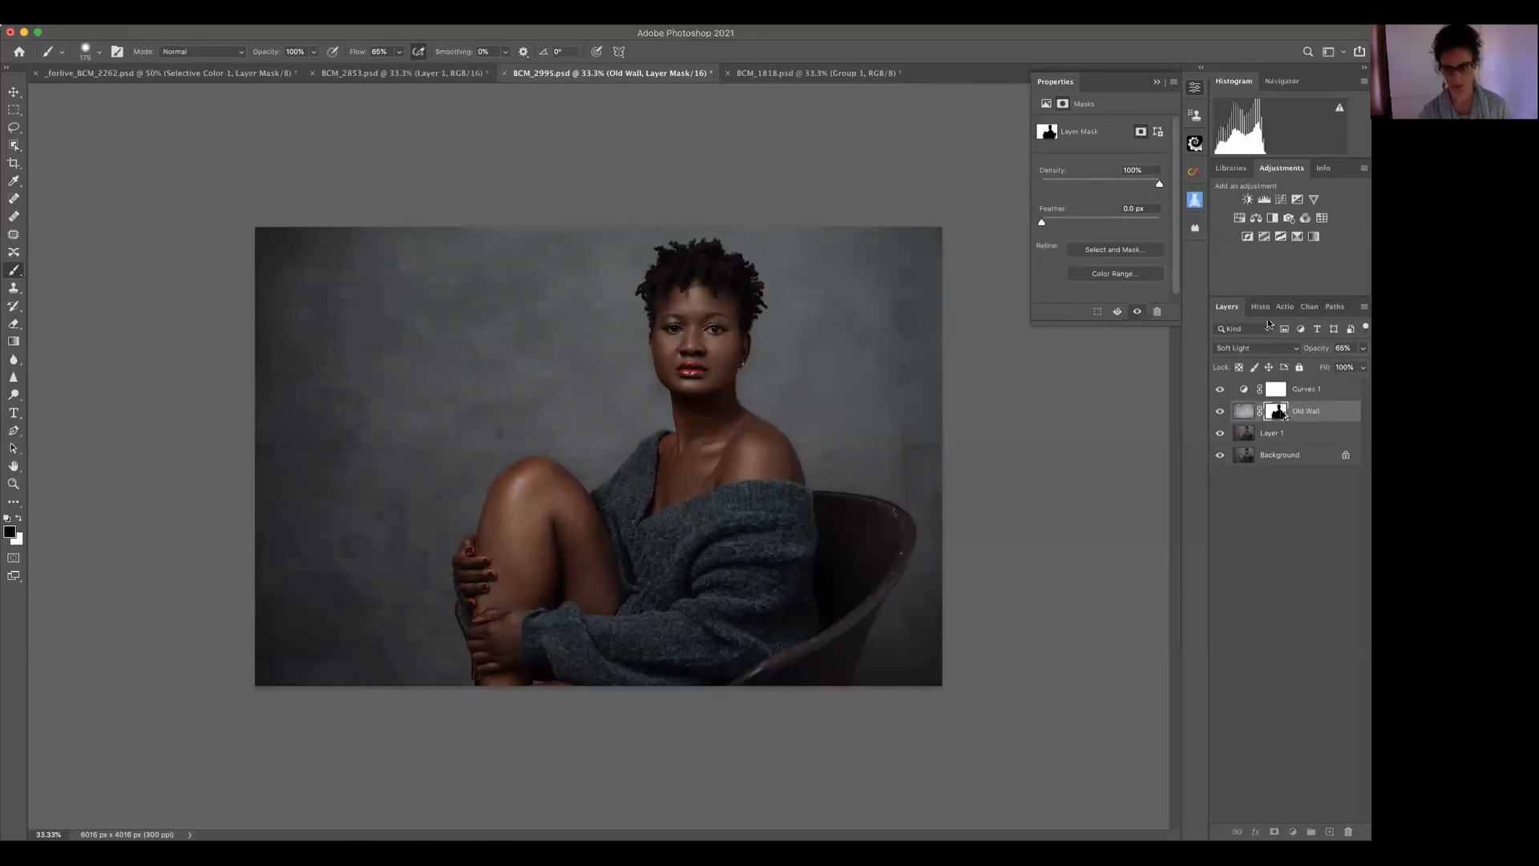
{"action": "left_click_drag", "start_coordinate": [1281, 412], "coordinate": [1288, 391]}
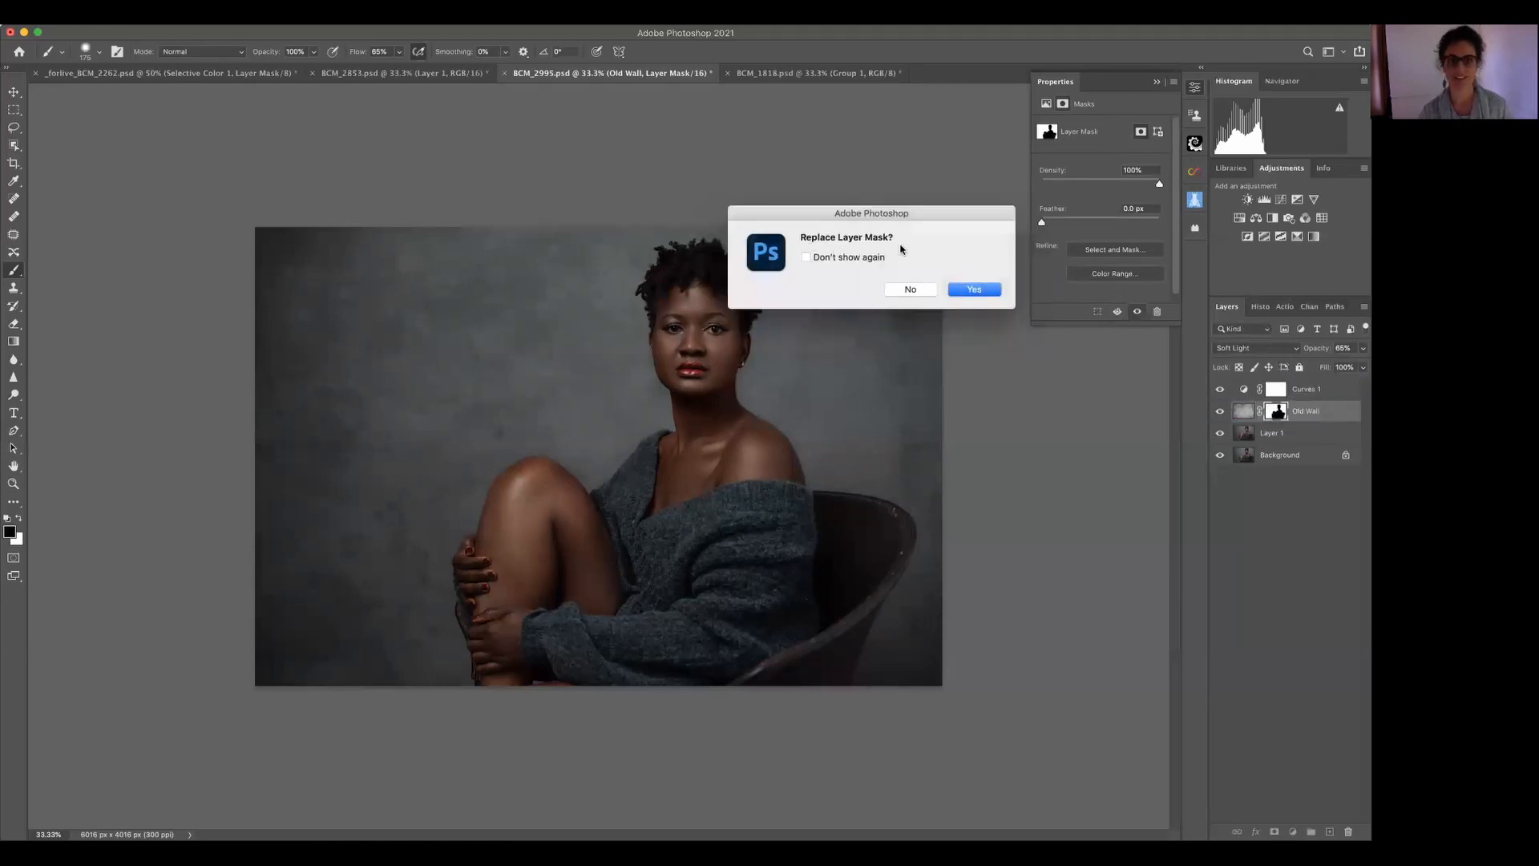
{"action": "left_click", "coordinate": [974, 289]}
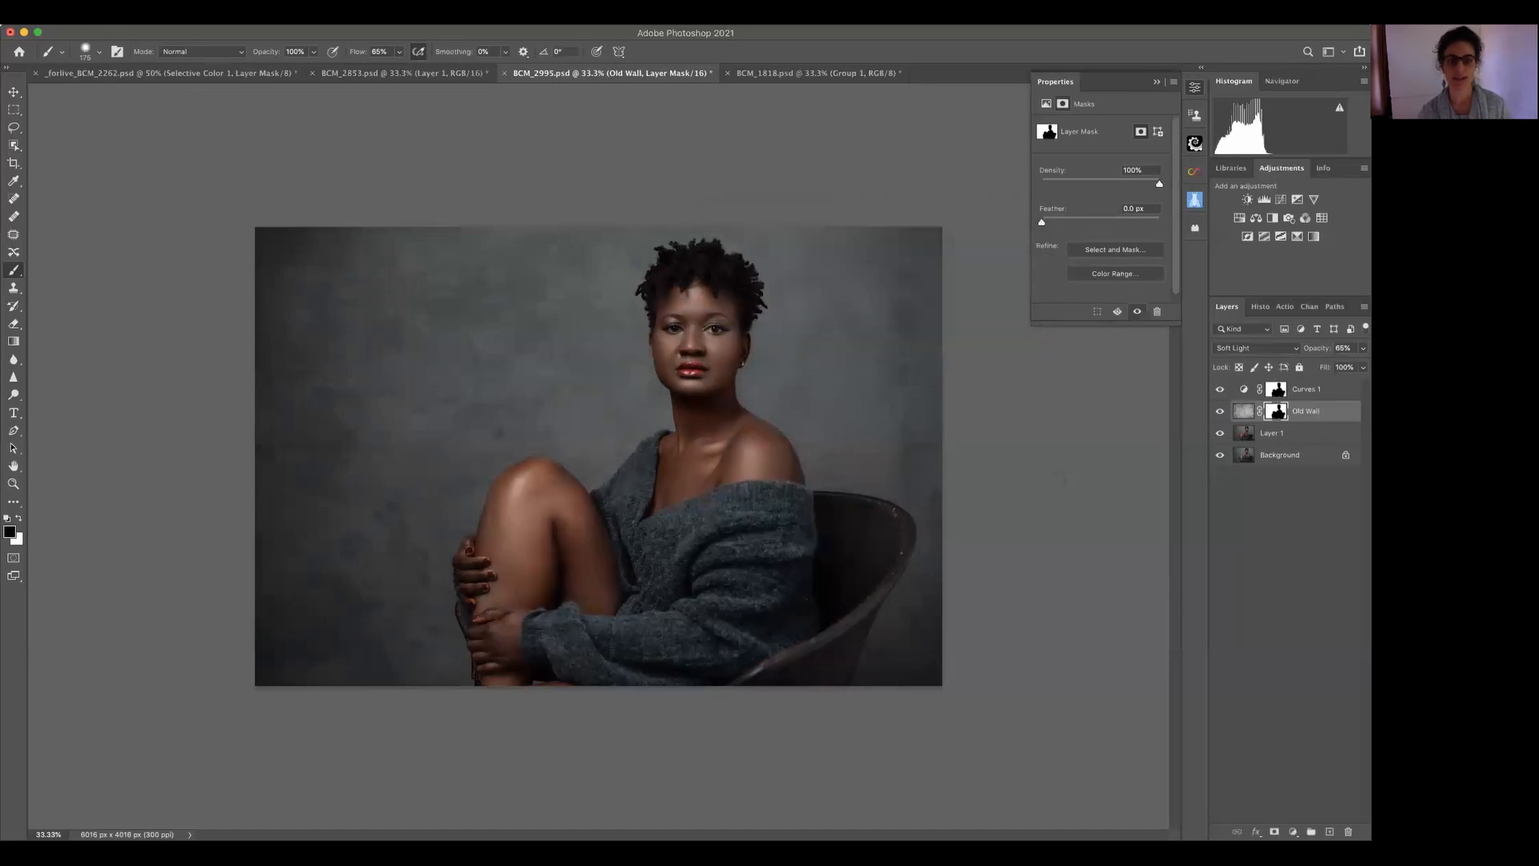
- Darken the backdrop through the masked Curves 1 layer with a white point output of 107, then raise the output to 213
{"action": "left_click", "coordinate": [1293, 397]}
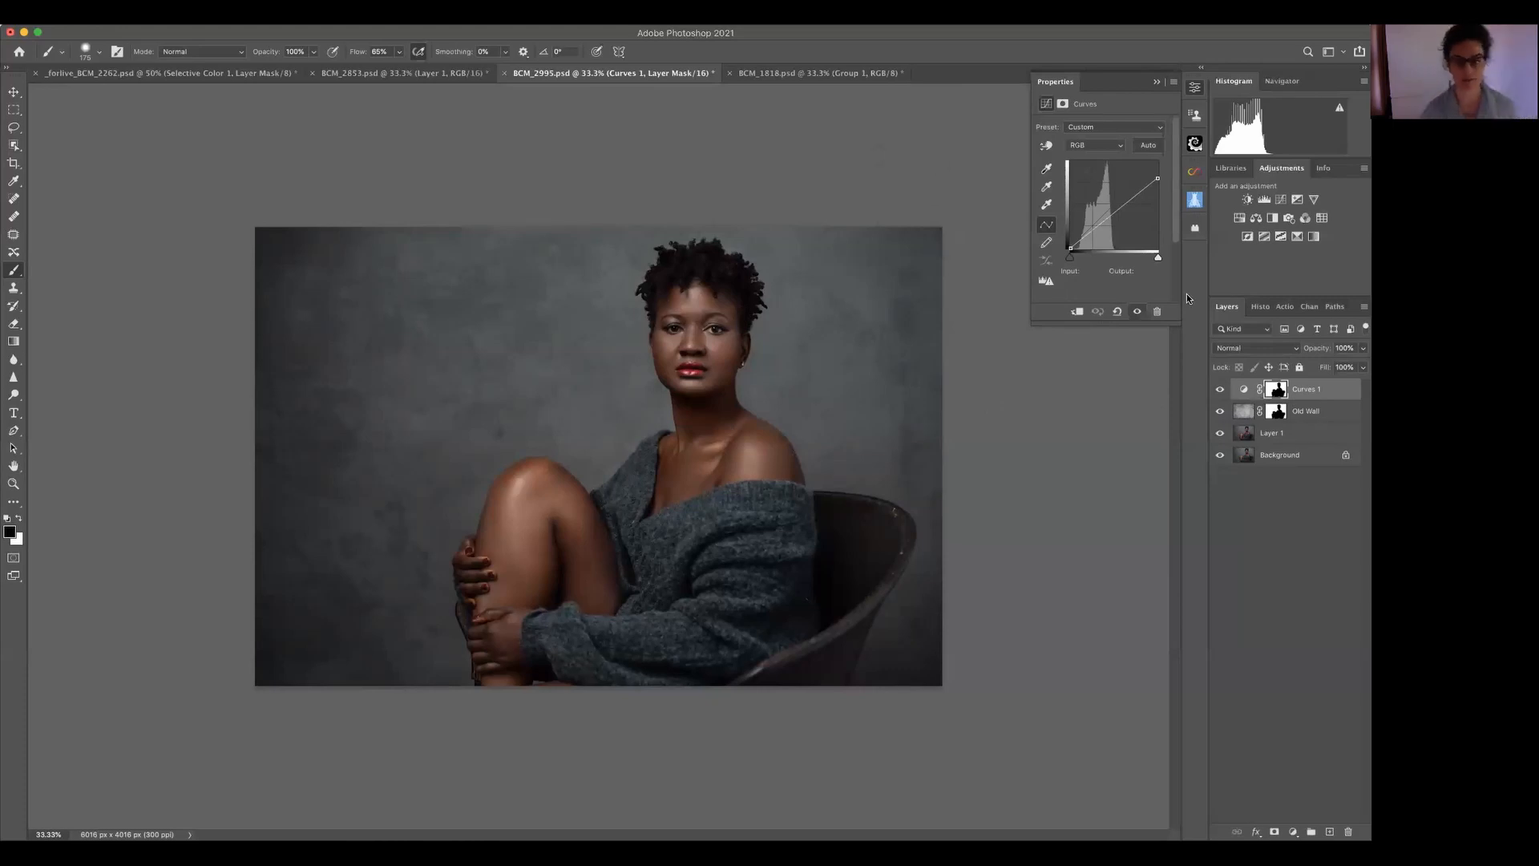
{"action": "left_click", "coordinate": [1253, 392]}
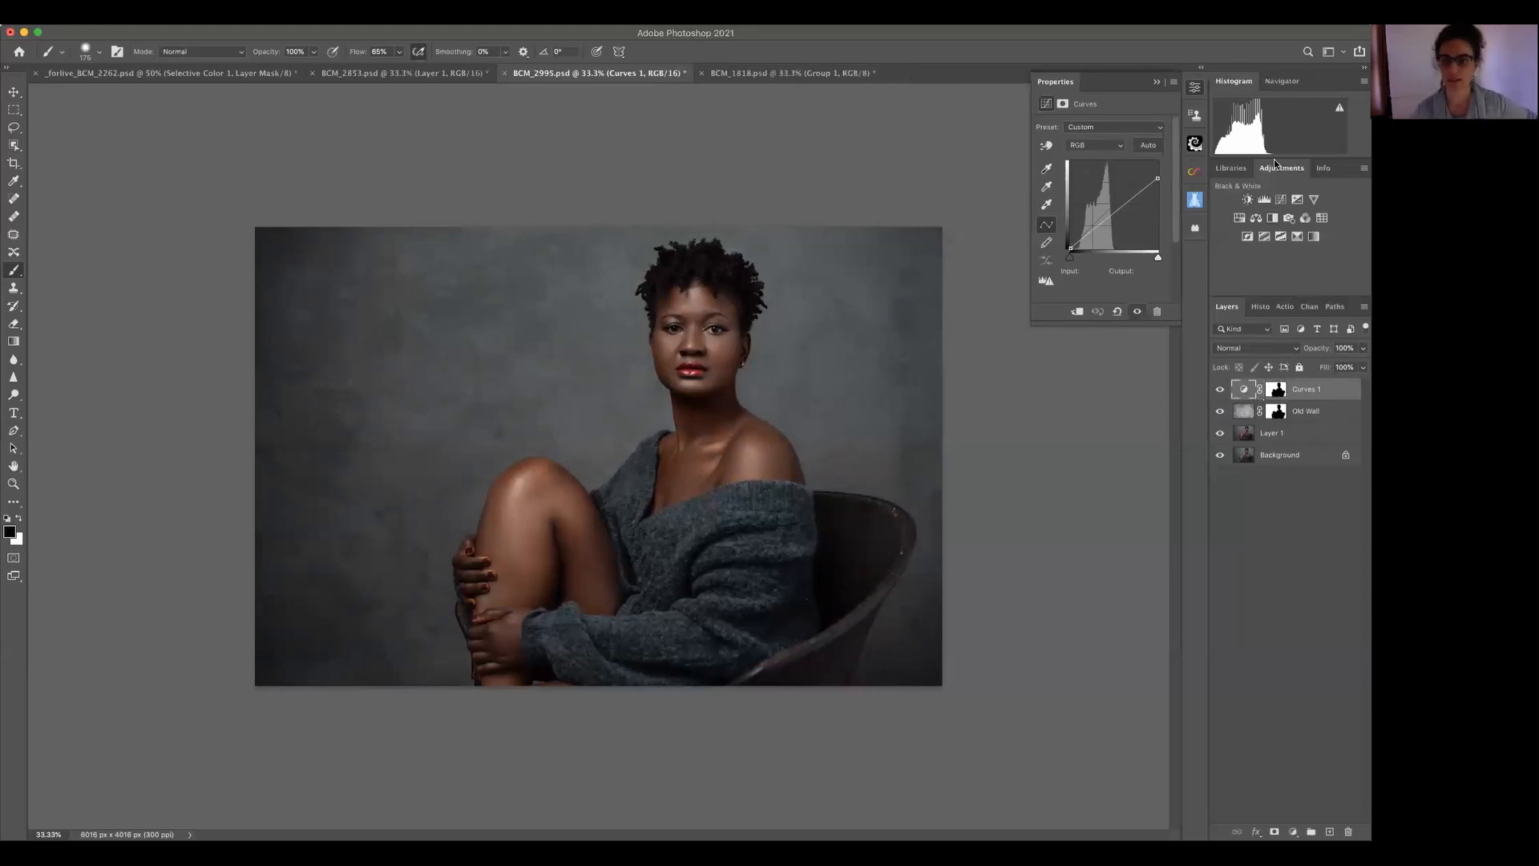
{"action": "left_click_drag", "start_coordinate": [1157, 178], "coordinate": [1157, 211]}
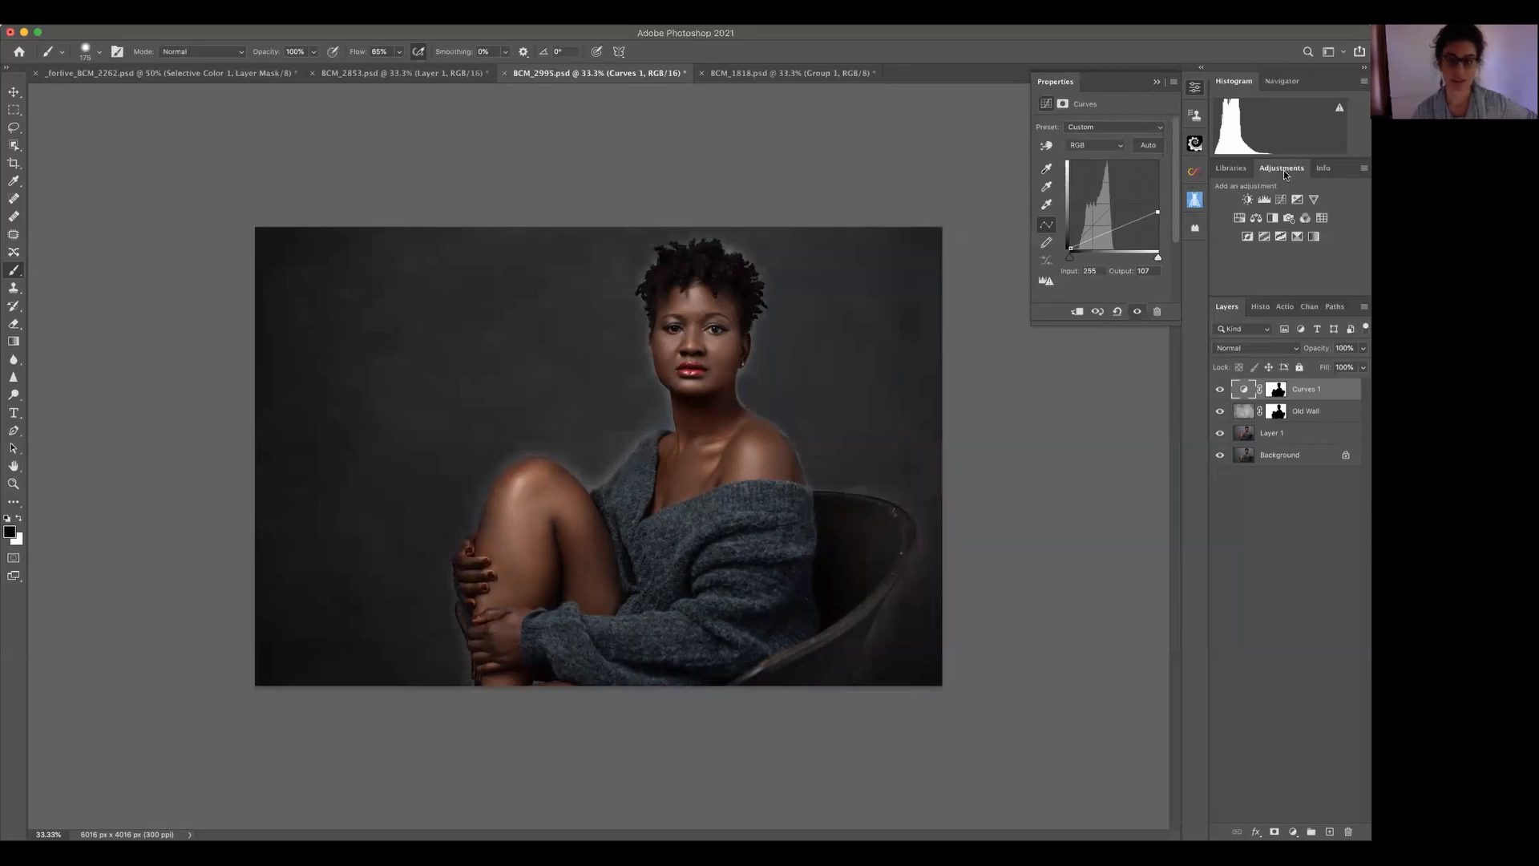
{"action": "left_click_drag", "start_coordinate": [1158, 210], "coordinate": [1159, 176]}
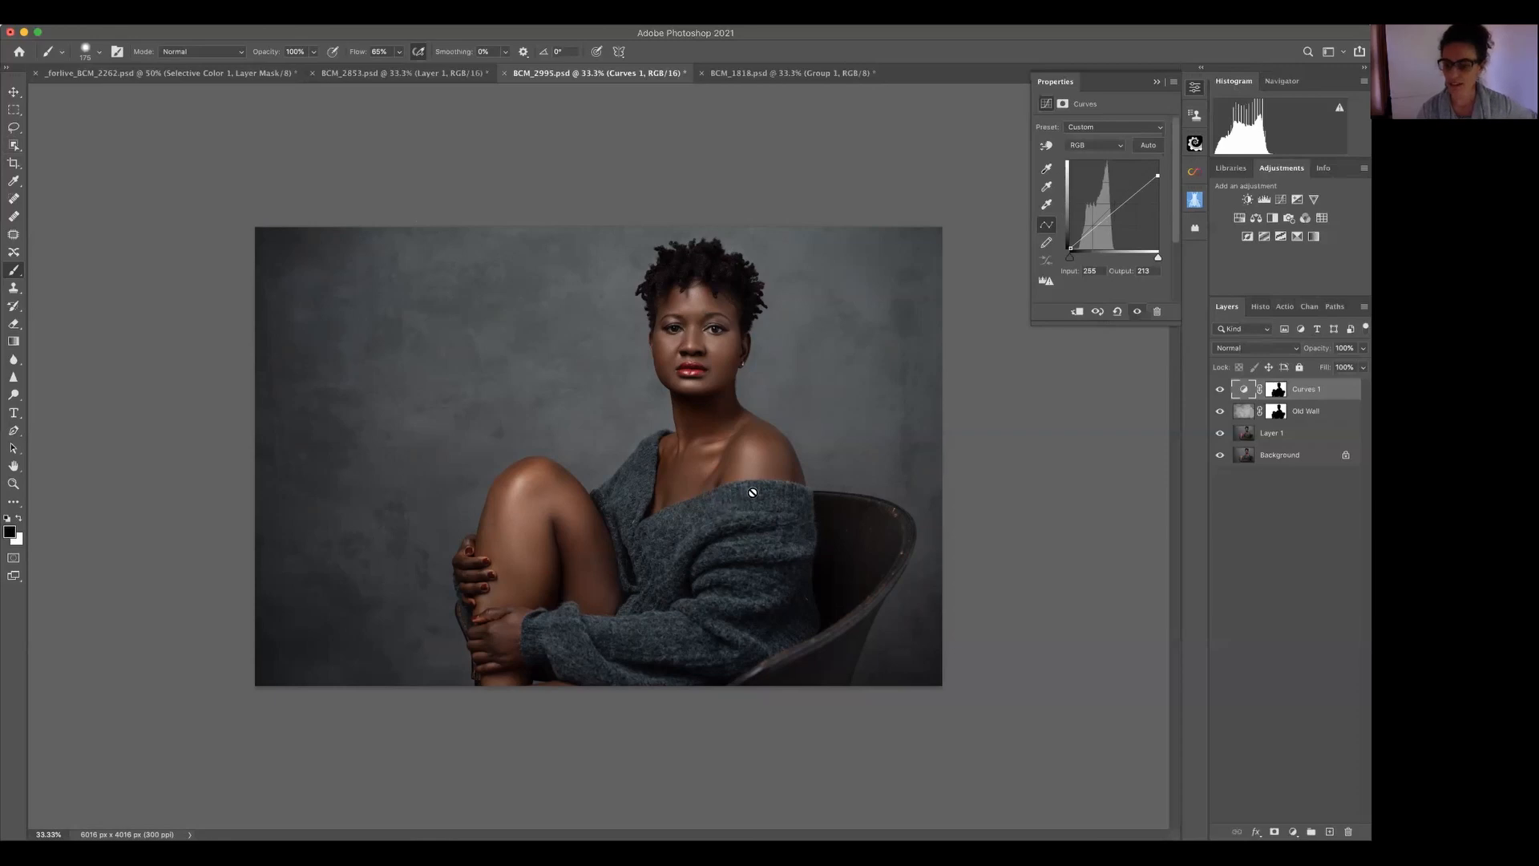
- Delete the Curves 1 adjustment layer and hide the Old Wall layer
{"action": "left_click", "coordinate": [1317, 392]}
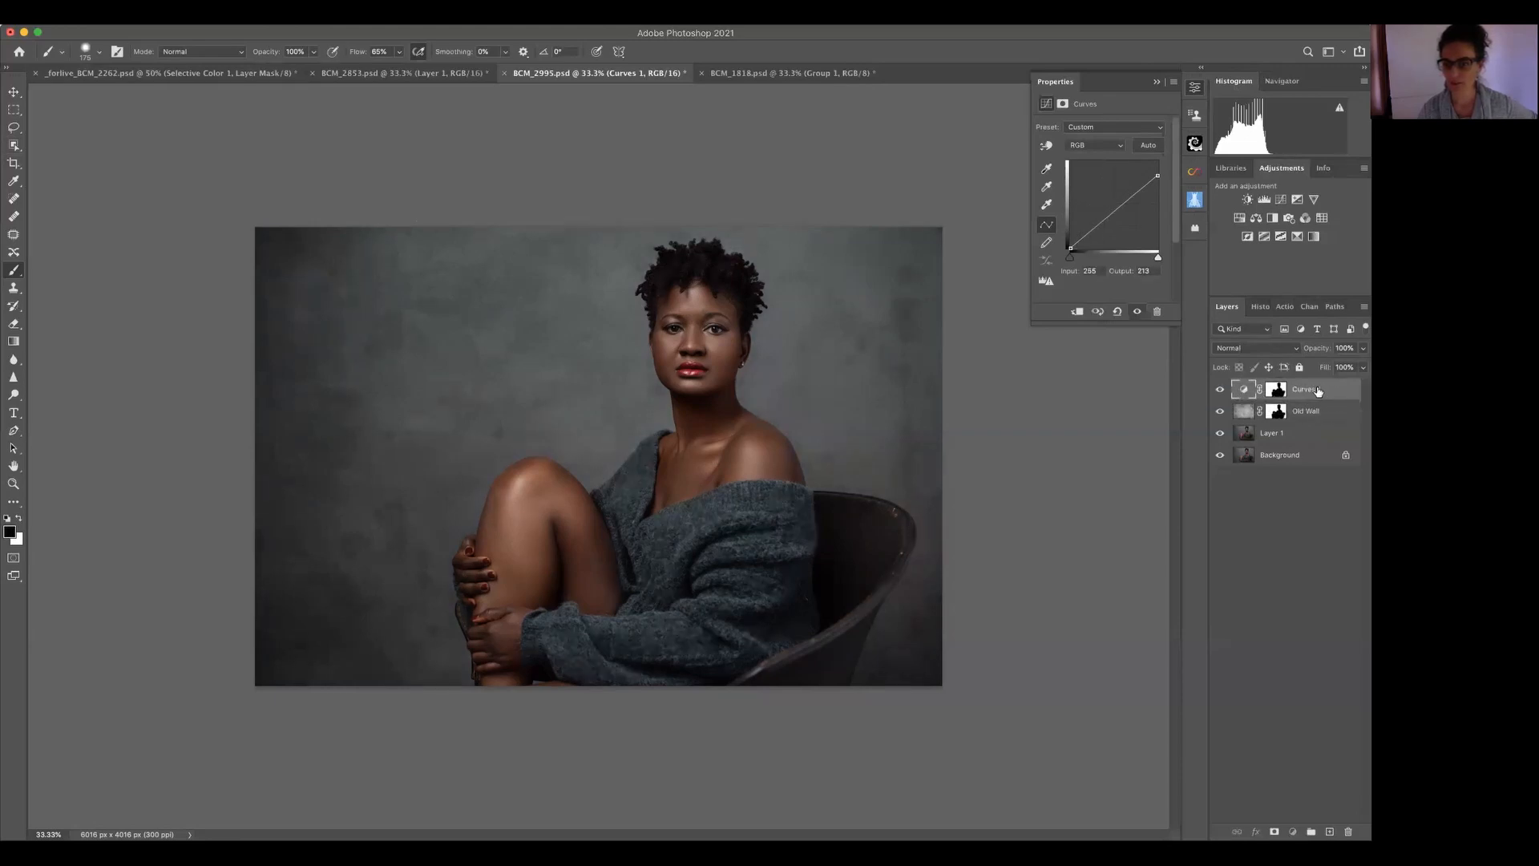
{"action": "left_click_drag", "start_coordinate": [1318, 391], "coordinate": [1349, 831]}
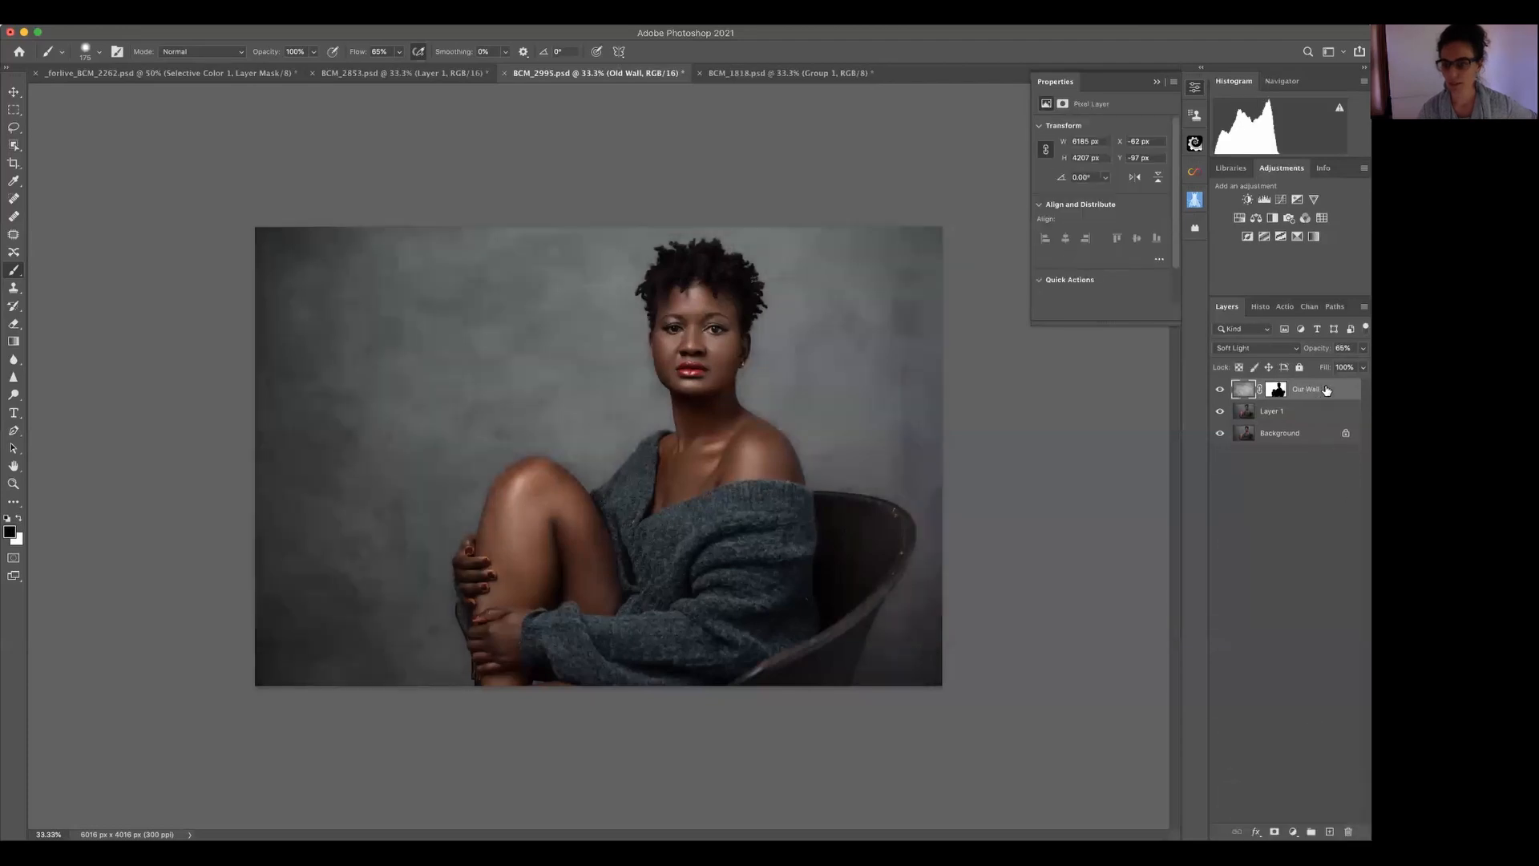
{"action": "left_click", "coordinate": [1220, 390]}
- Select the woman on Layer 1 with Select Subject and open the selection in Select and Mask
{"action": "left_click", "coordinate": [1283, 410]}
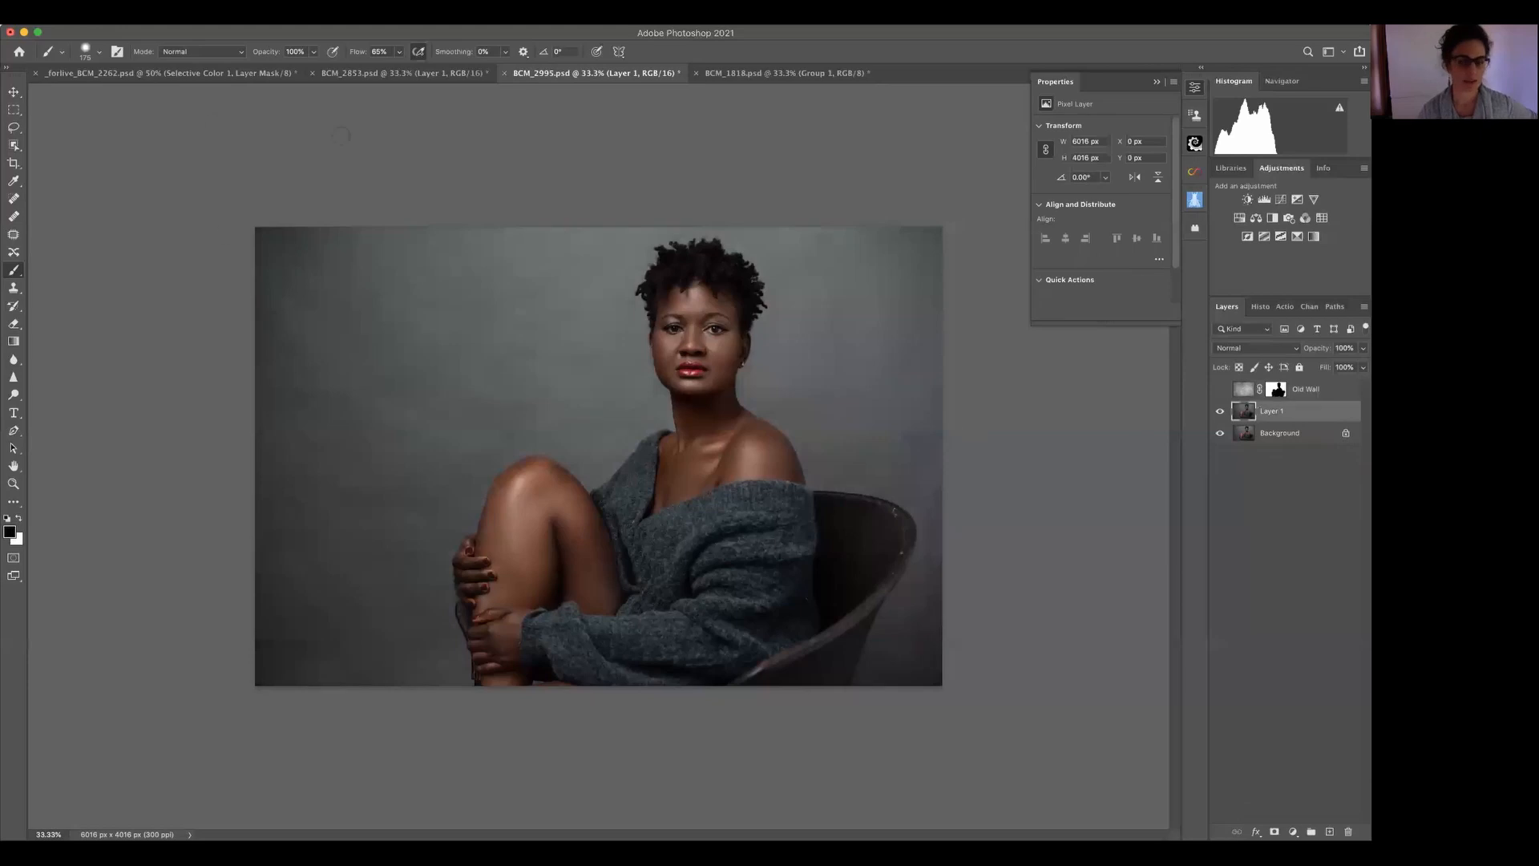
{"action": "left_click", "coordinate": [15, 146]}
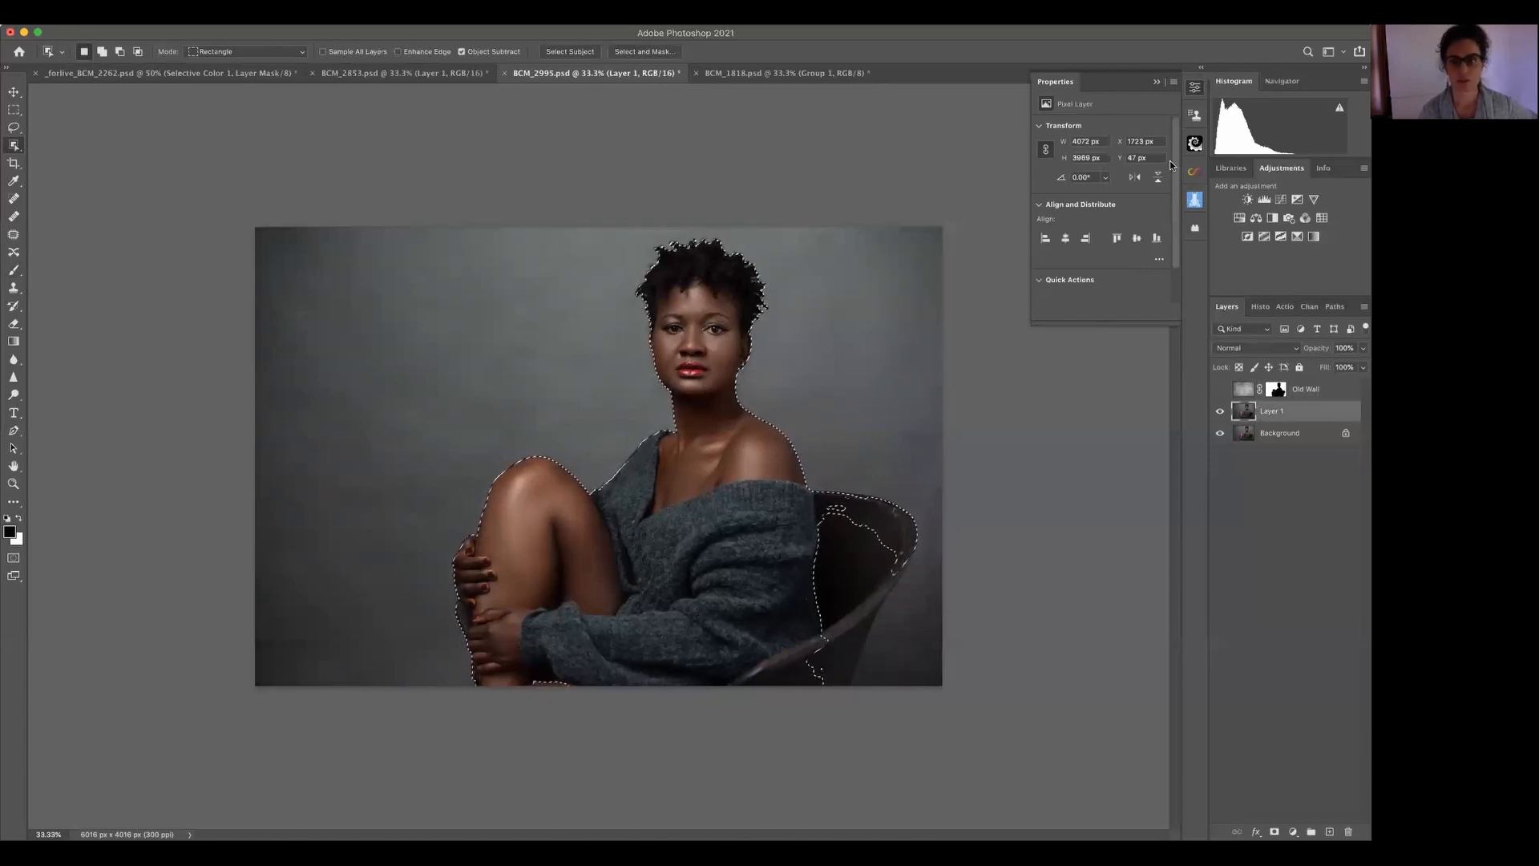
{"action": "left_click", "coordinate": [656, 53]}
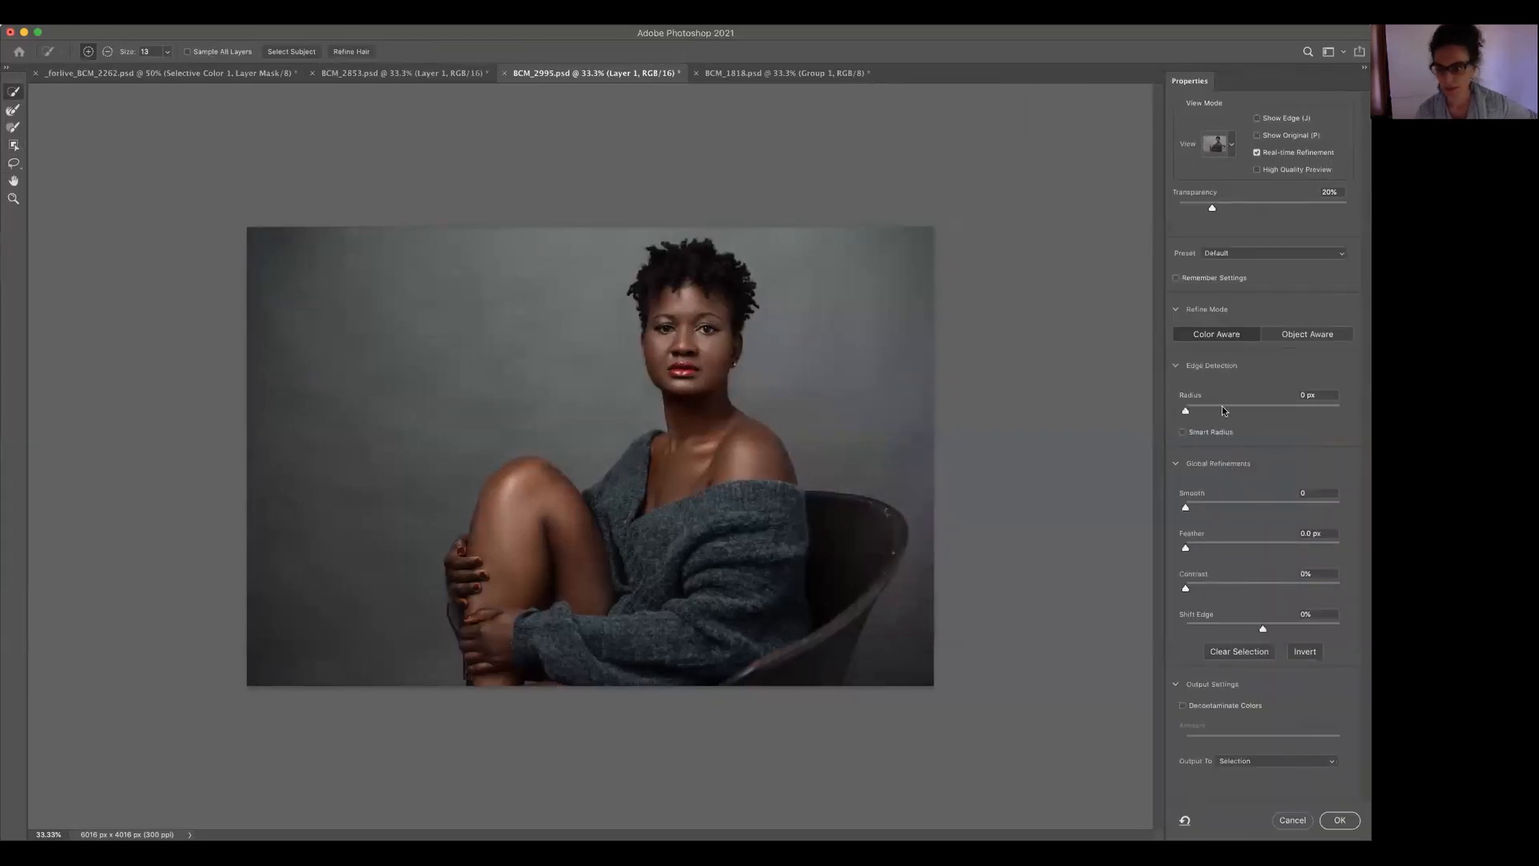
- Examine the Select and Mask options, including edge detection, presets, and the edge and original views
{"action": "left_click", "coordinate": [1176, 366]}
{"action": "left_click", "coordinate": [1176, 367]}
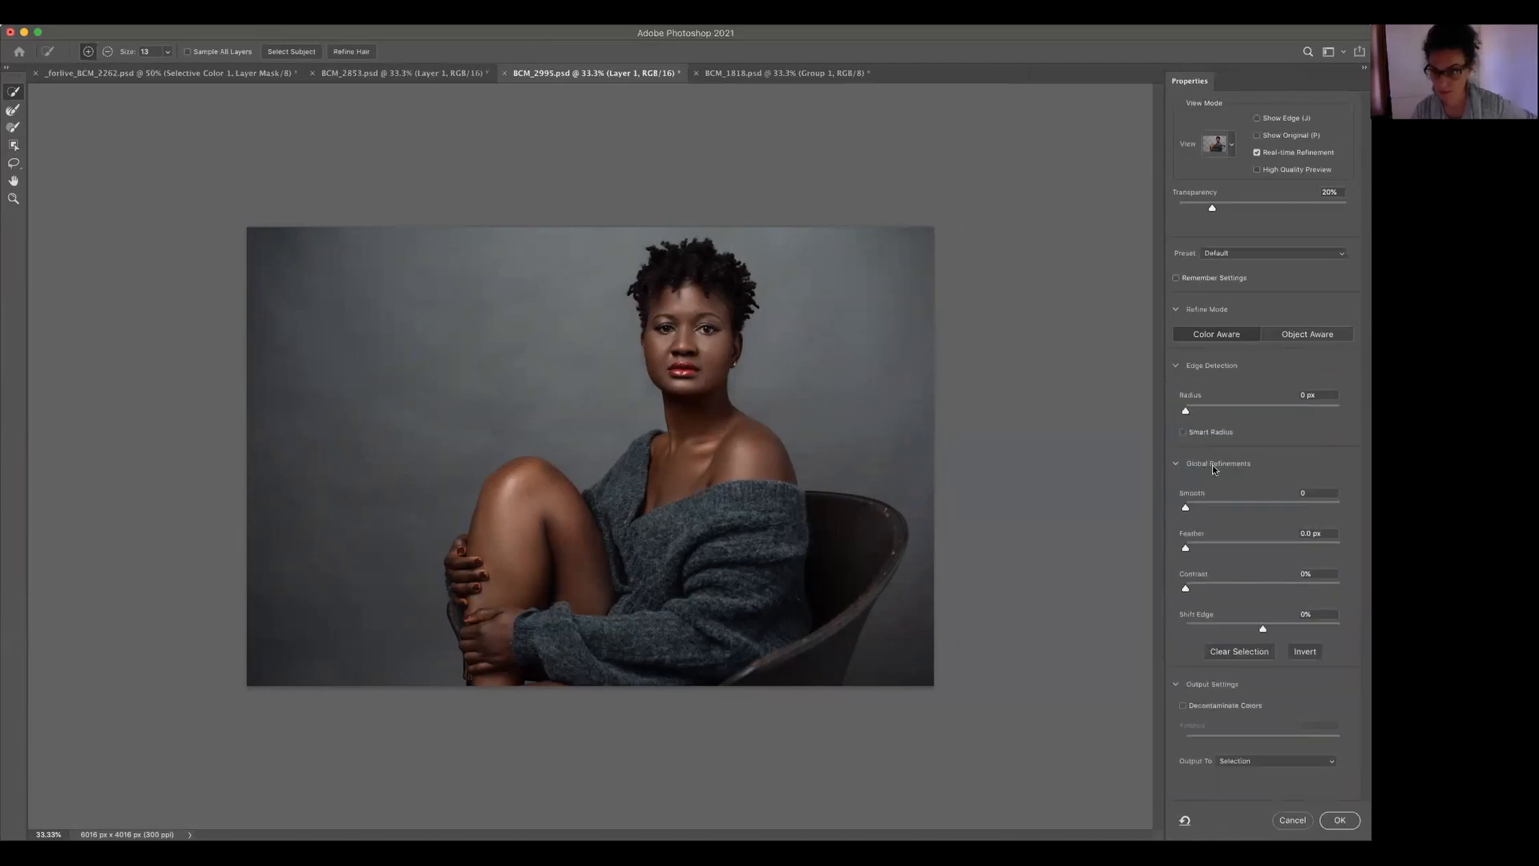
{"action": "left_click", "coordinate": [1237, 255]}
{"action": "left_click", "coordinate": [1226, 198]}
{"action": "left_click", "coordinate": [1257, 118]}
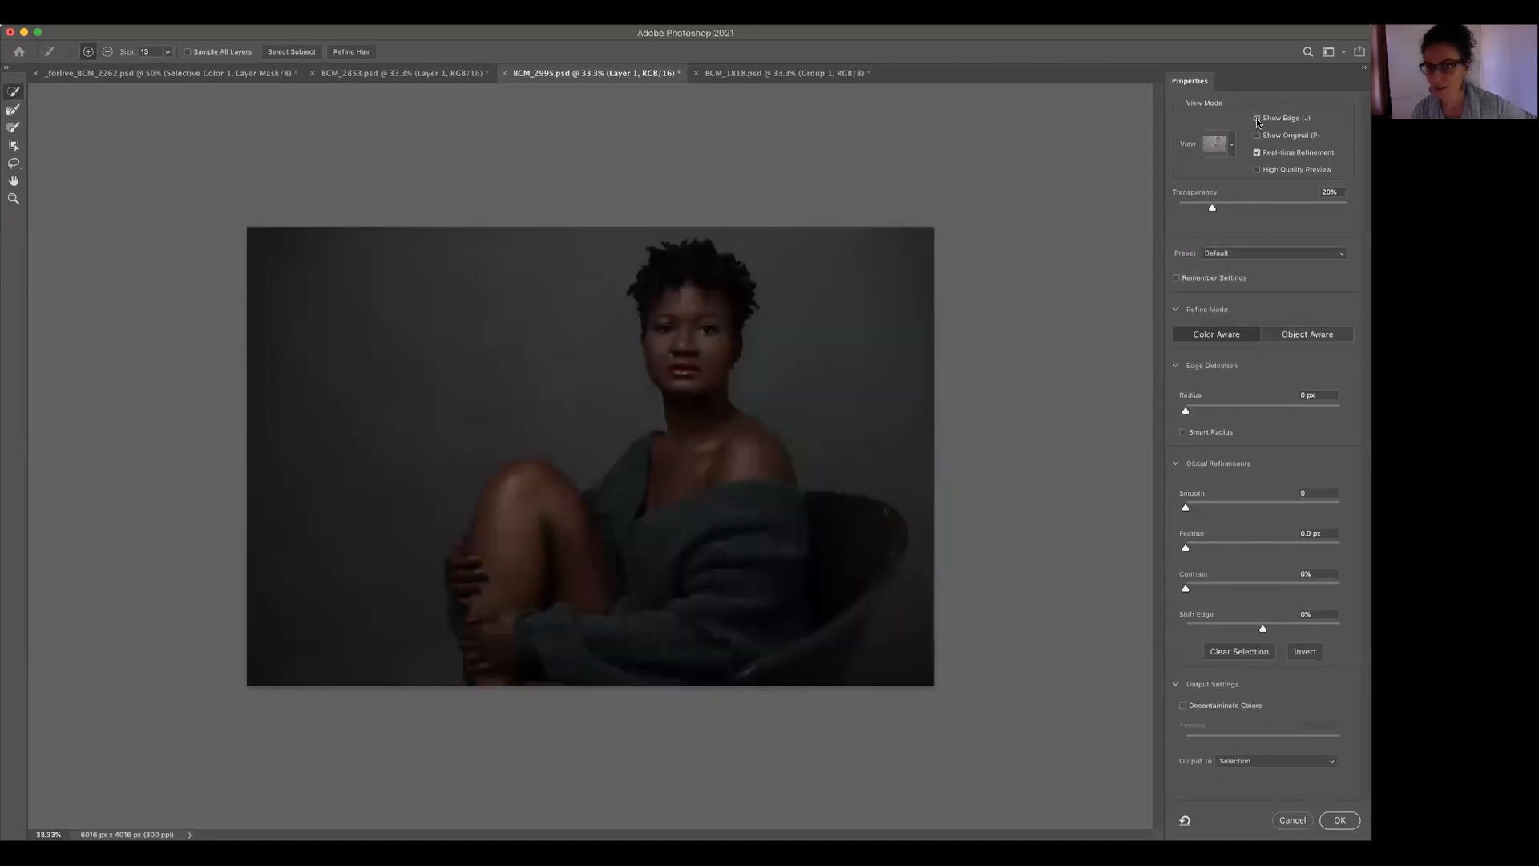
{"action": "left_click", "coordinate": [1257, 119]}
{"action": "left_click", "coordinate": [1257, 136]}
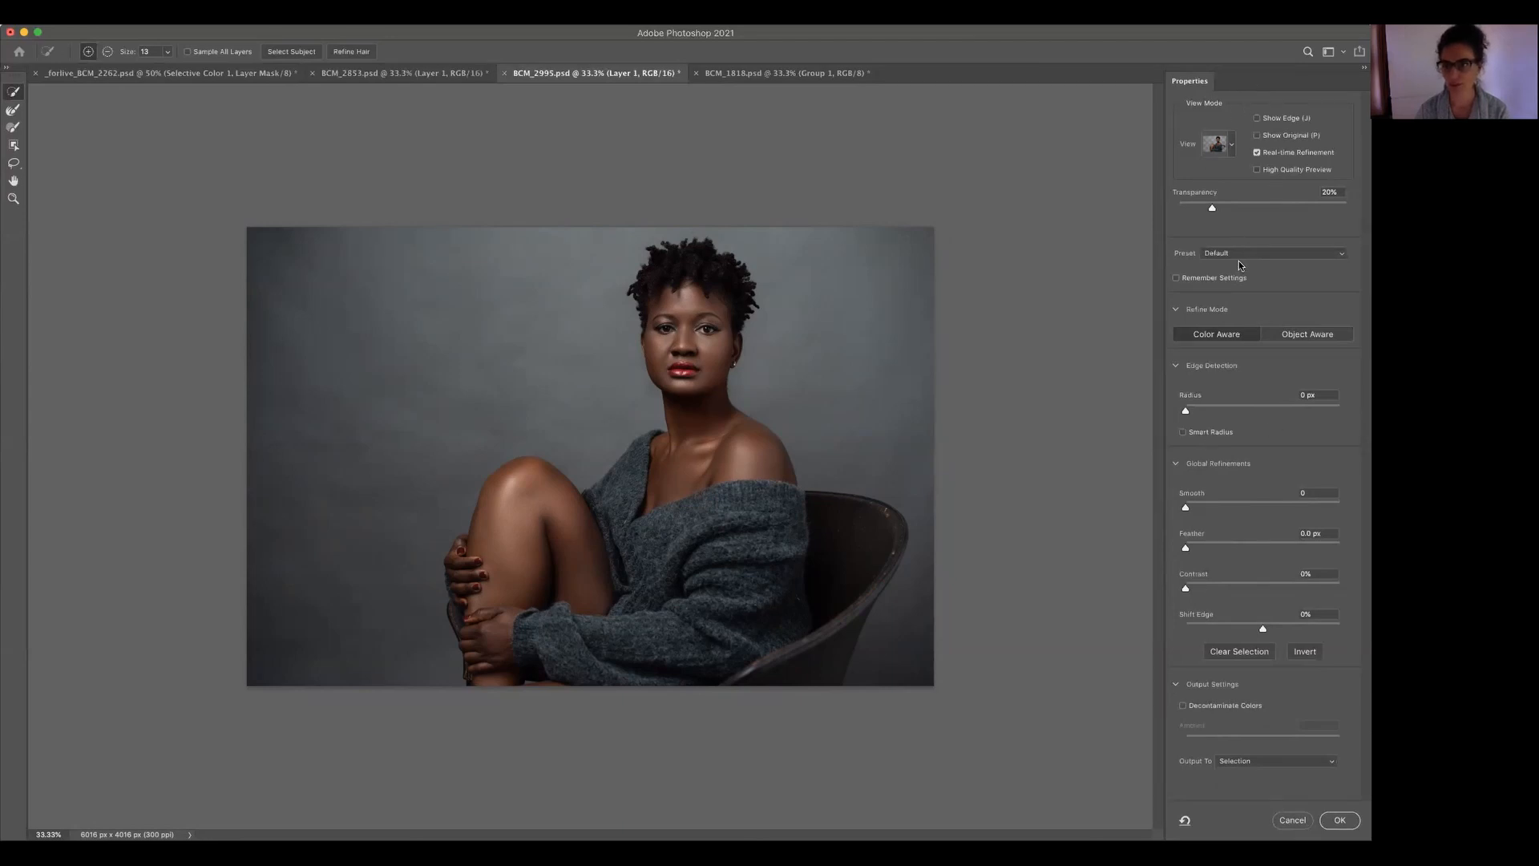
{"action": "left_click", "coordinate": [1269, 253]}
{"action": "left_click", "coordinate": [1237, 311]}
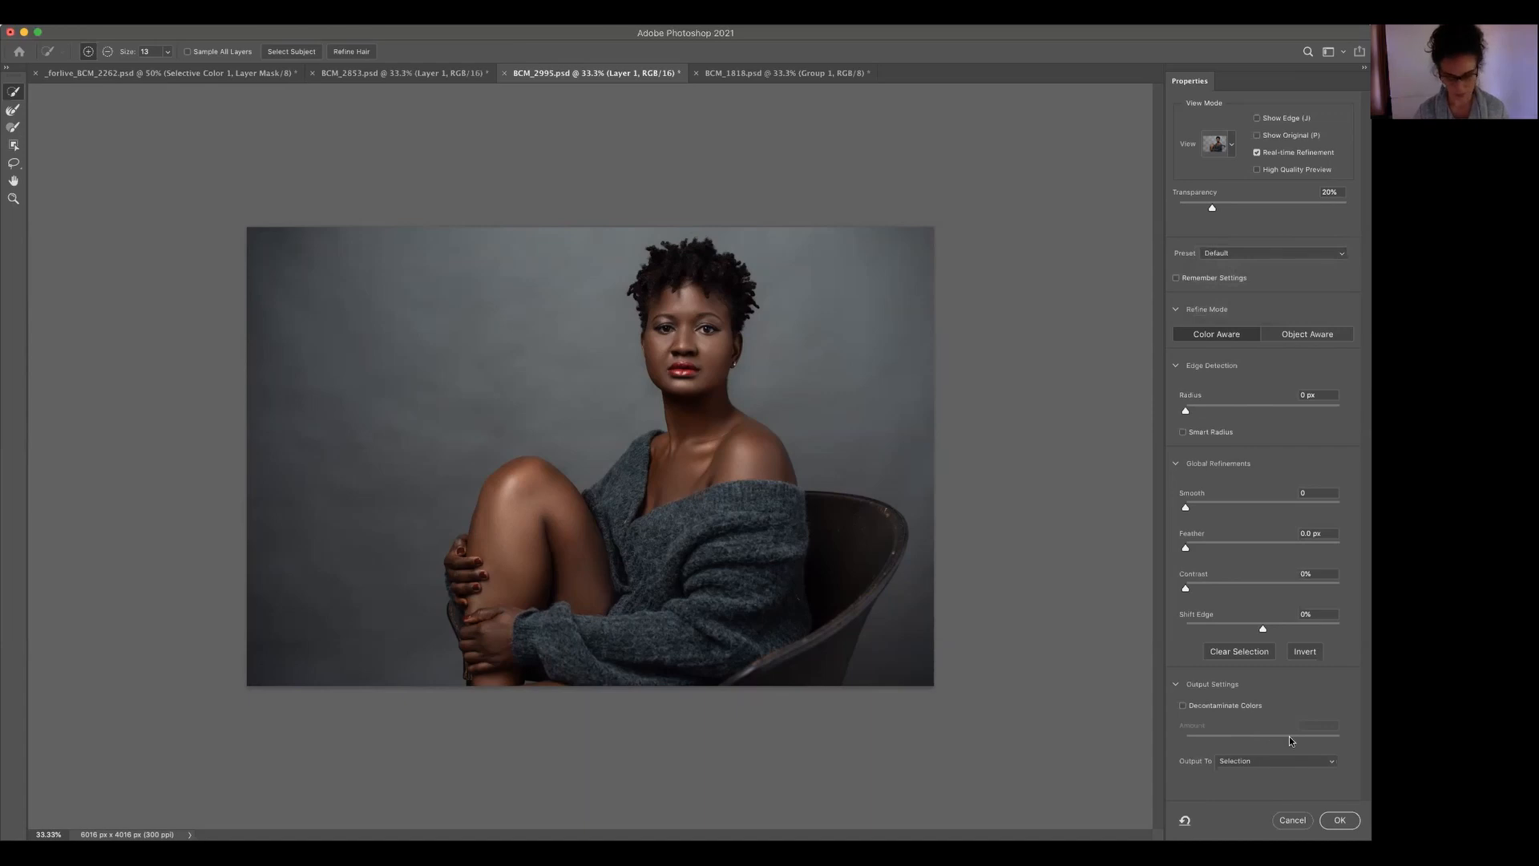
- Output the subject selection as a layer mask on Layer 1
{"action": "left_click", "coordinate": [1331, 763]}
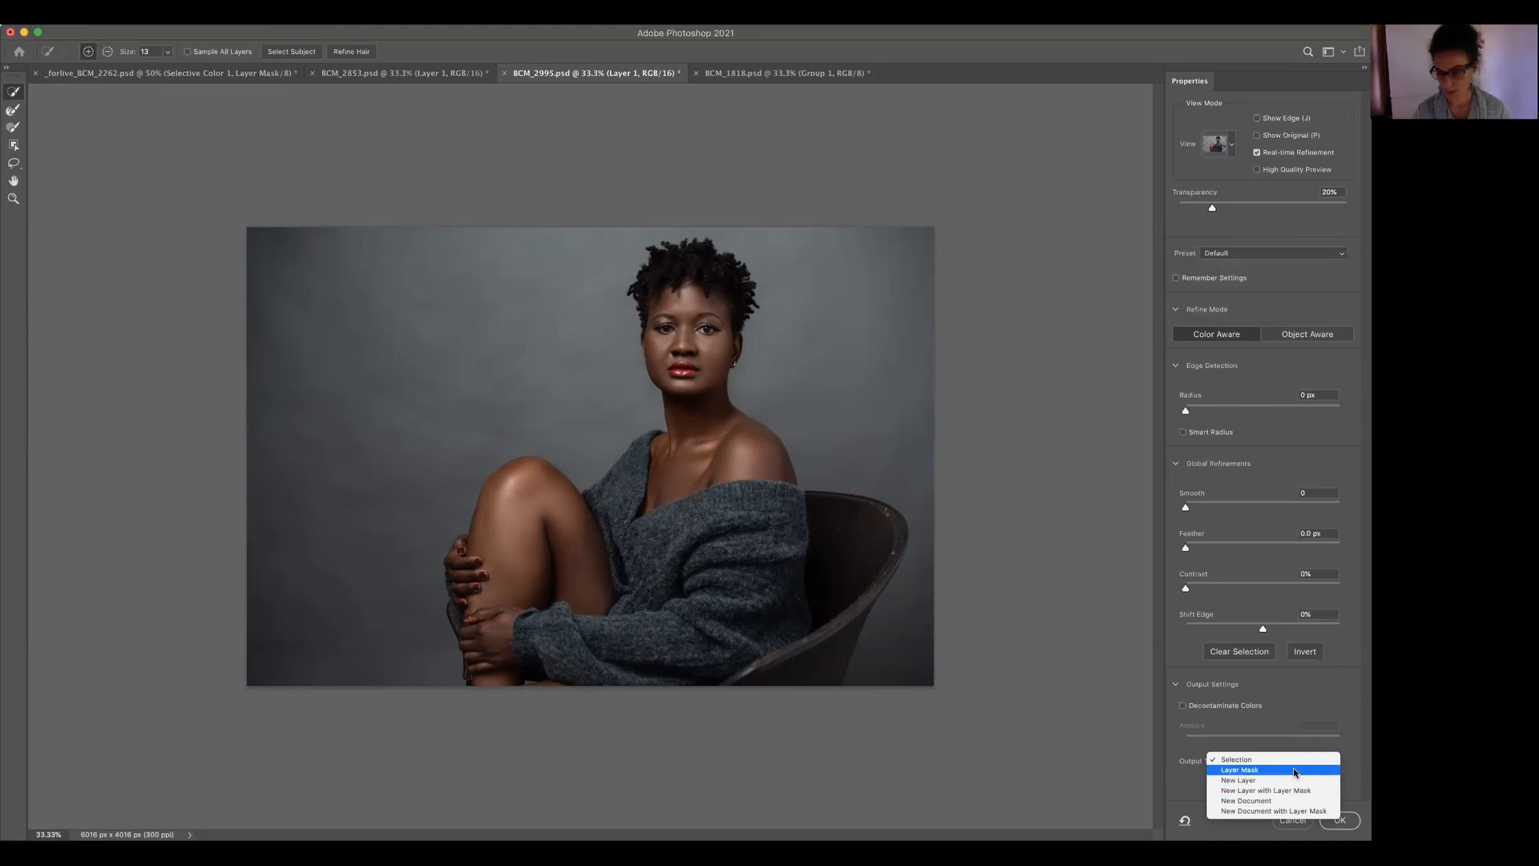
{"action": "left_click", "coordinate": [1295, 772]}
{"action": "left_click", "coordinate": [1340, 819]}
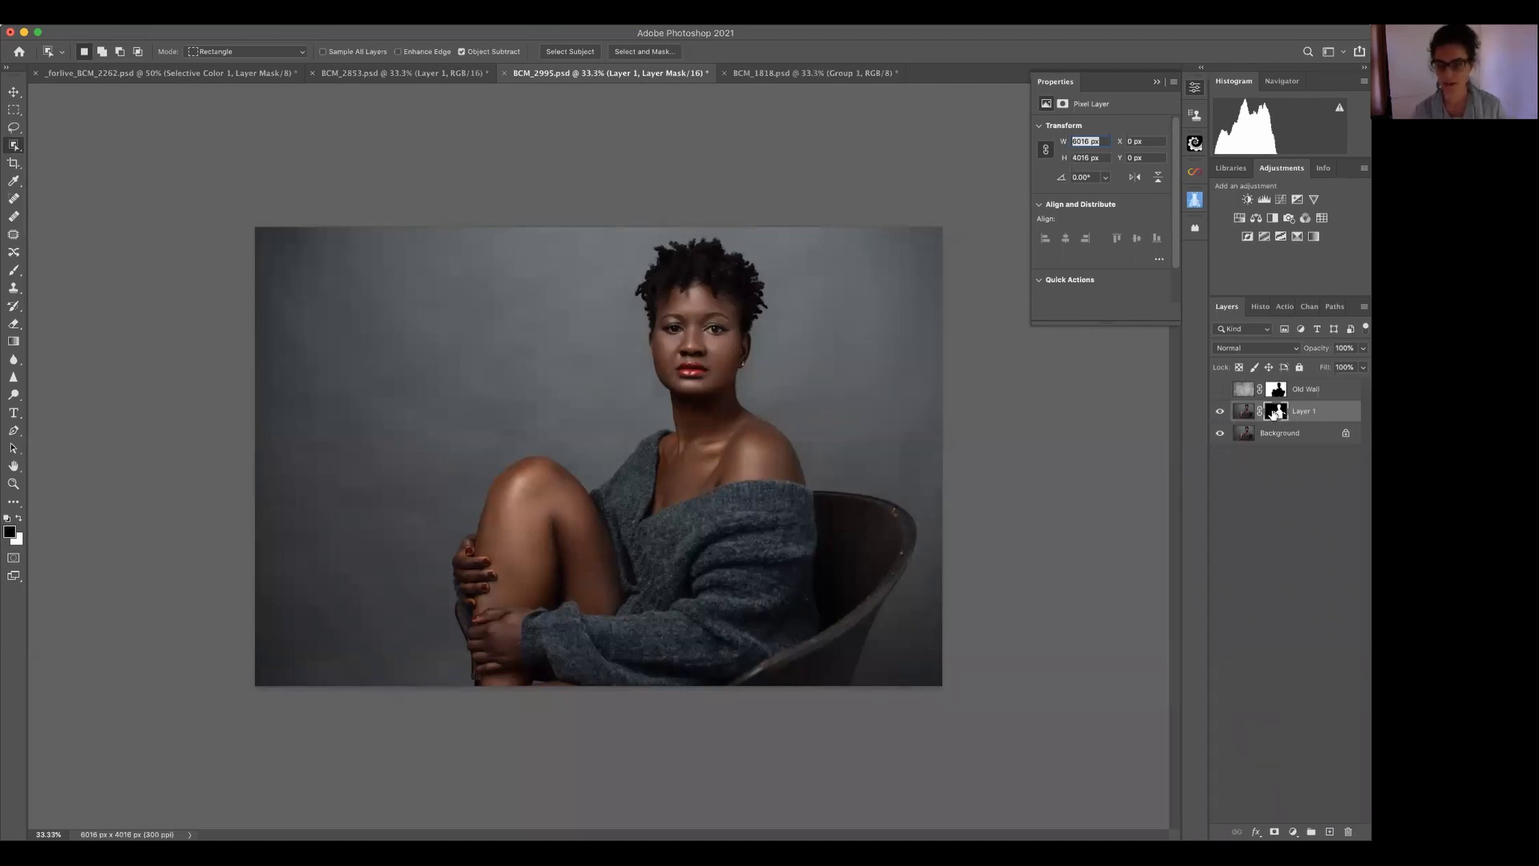
- Show the Old Wall layer again and delete its hand-painted layer mask
{"action": "left_click", "coordinate": [1220, 389]}
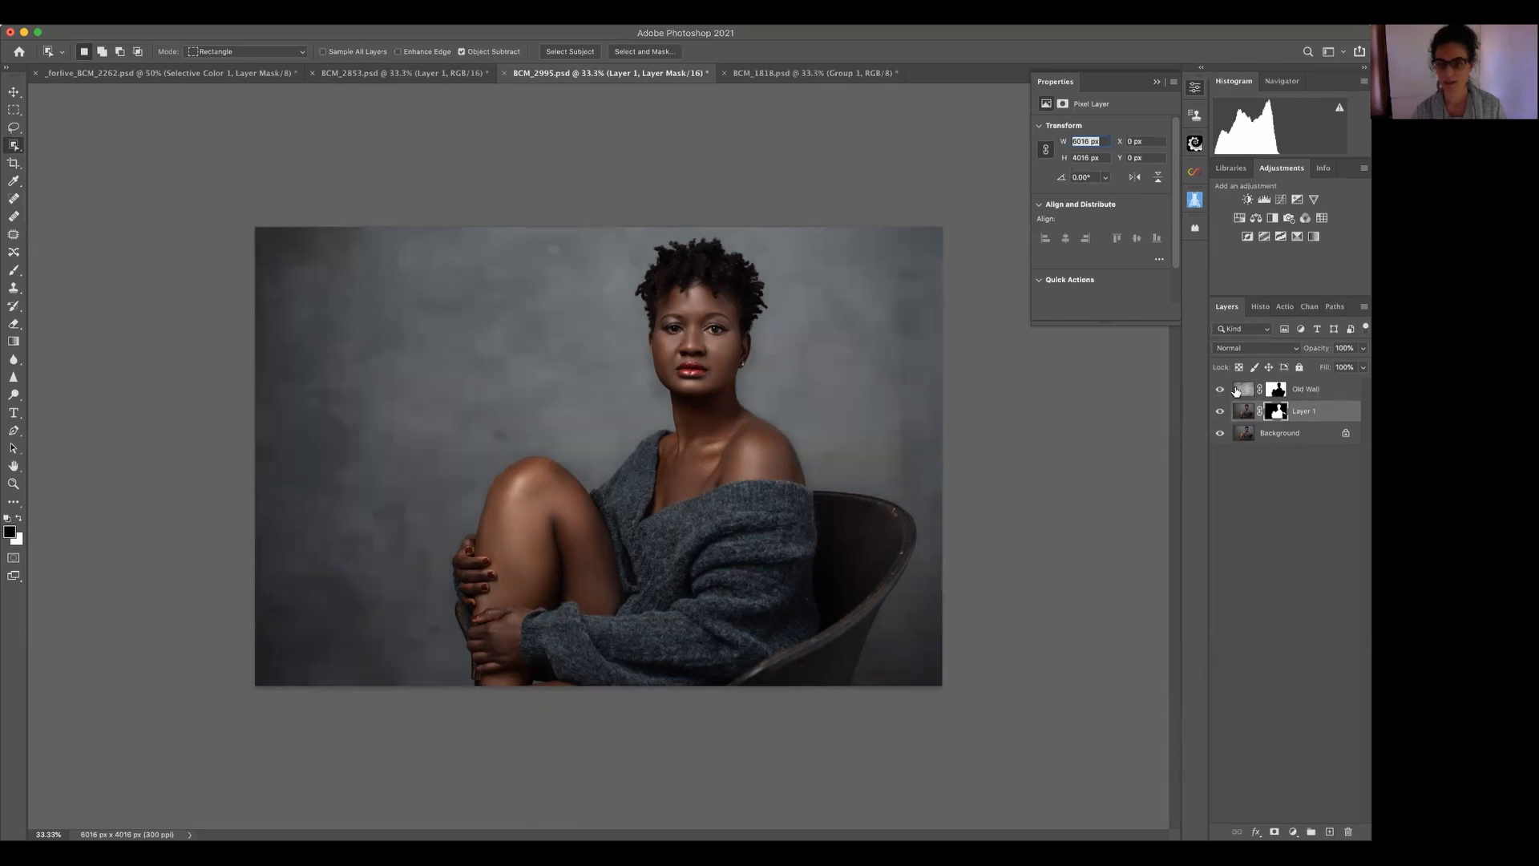
{"action": "left_click_drag", "start_coordinate": [1279, 393], "coordinate": [1348, 831]}
{"action": "left_click", "coordinate": [816, 285]}
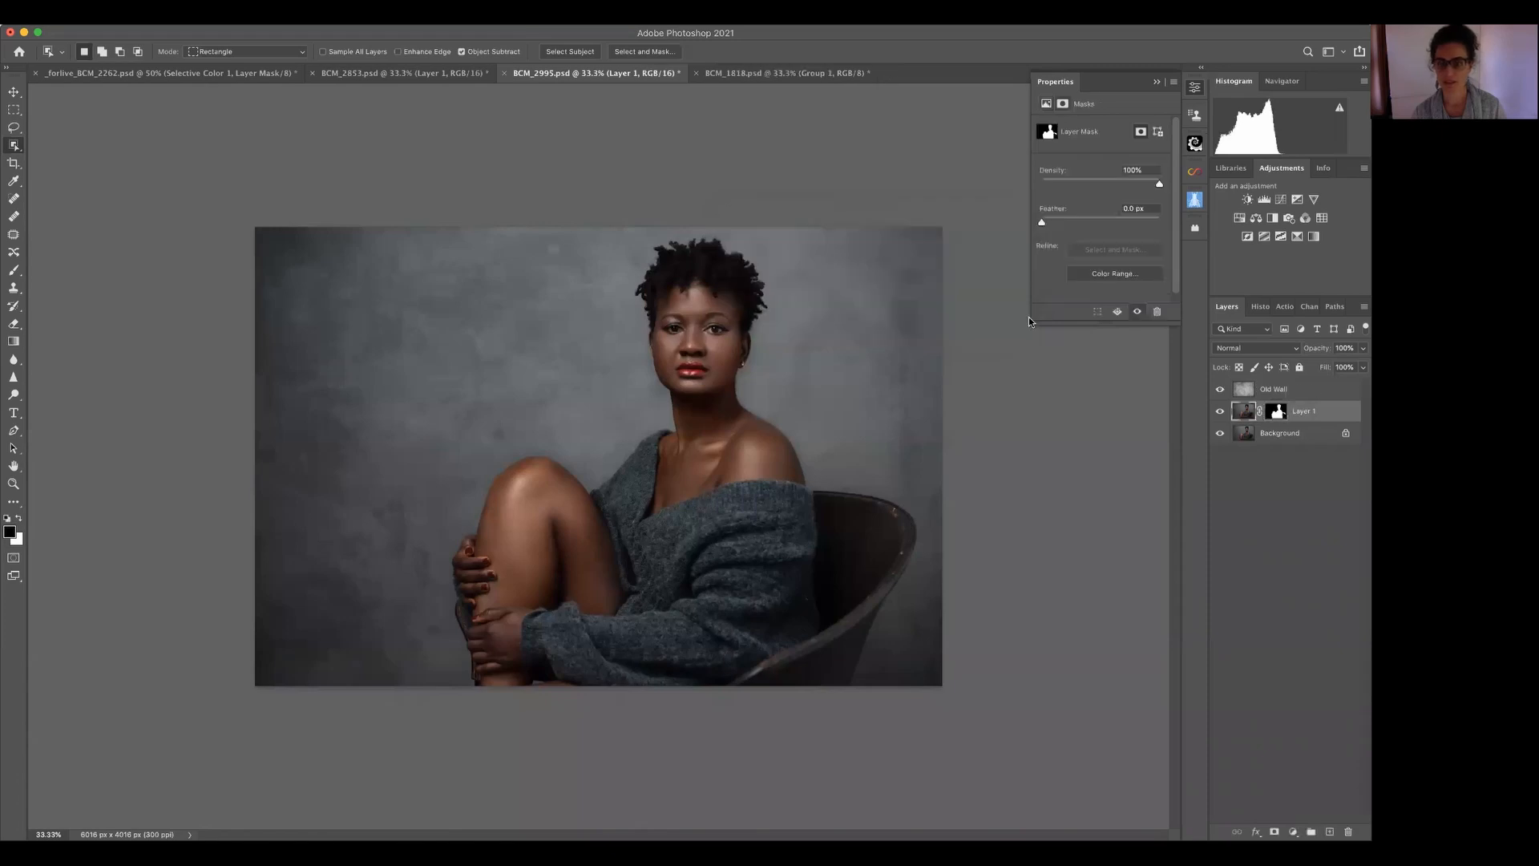
- Copy Layer 1's subject mask onto the Old Wall layer and invert the copy so the texture covers only the backdrop
{"action": "left_click", "coordinate": [1281, 392]}
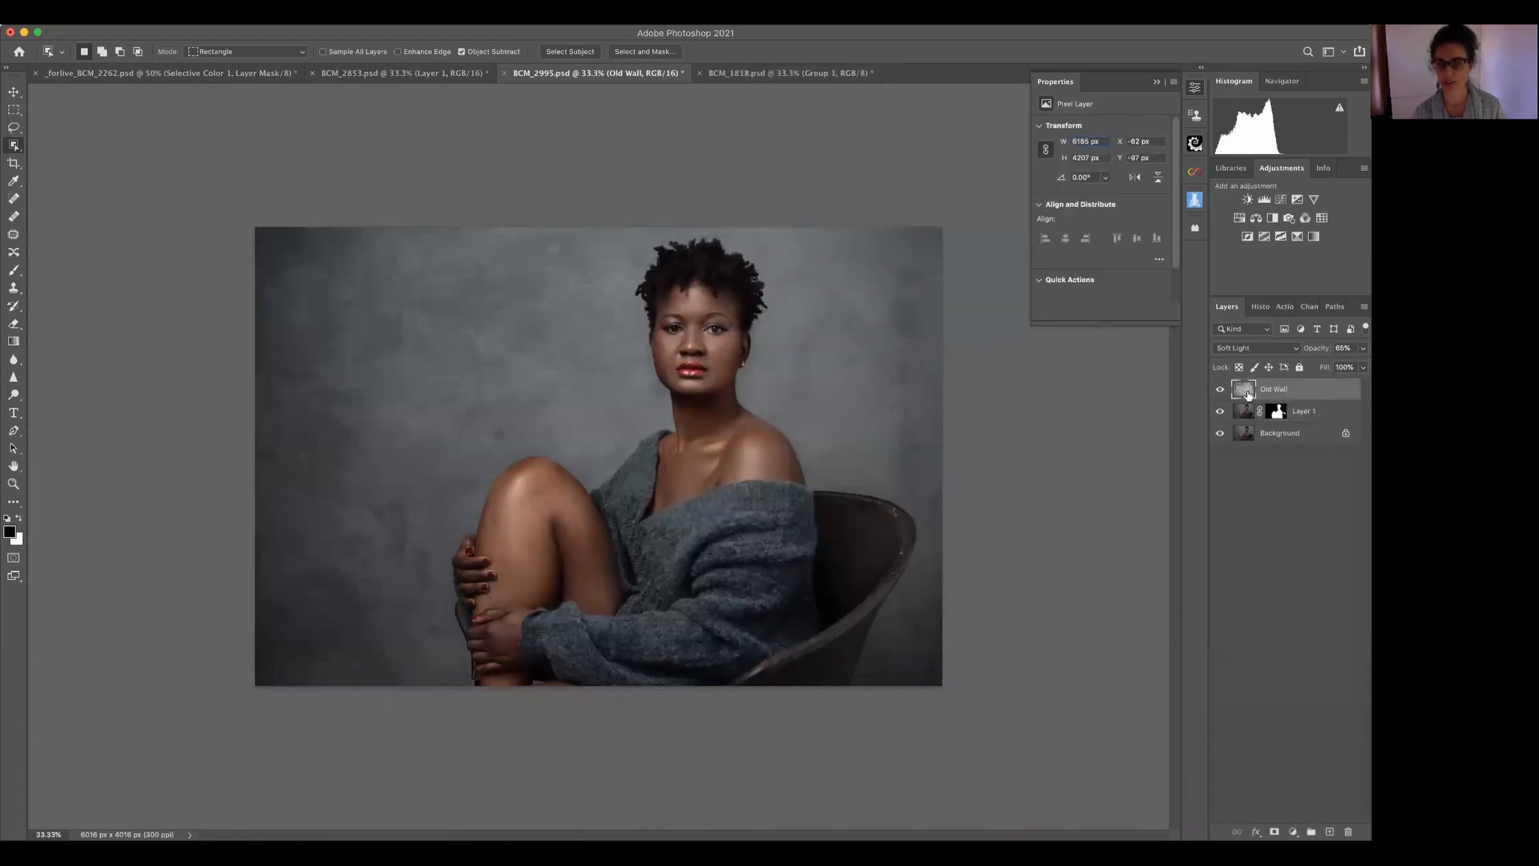
{"action": "left_click", "coordinate": [1220, 389]}
{"action": "left_click", "coordinate": [1220, 390]}
{"action": "left_click_drag", "start_coordinate": [1279, 415], "coordinate": [1278, 390]}
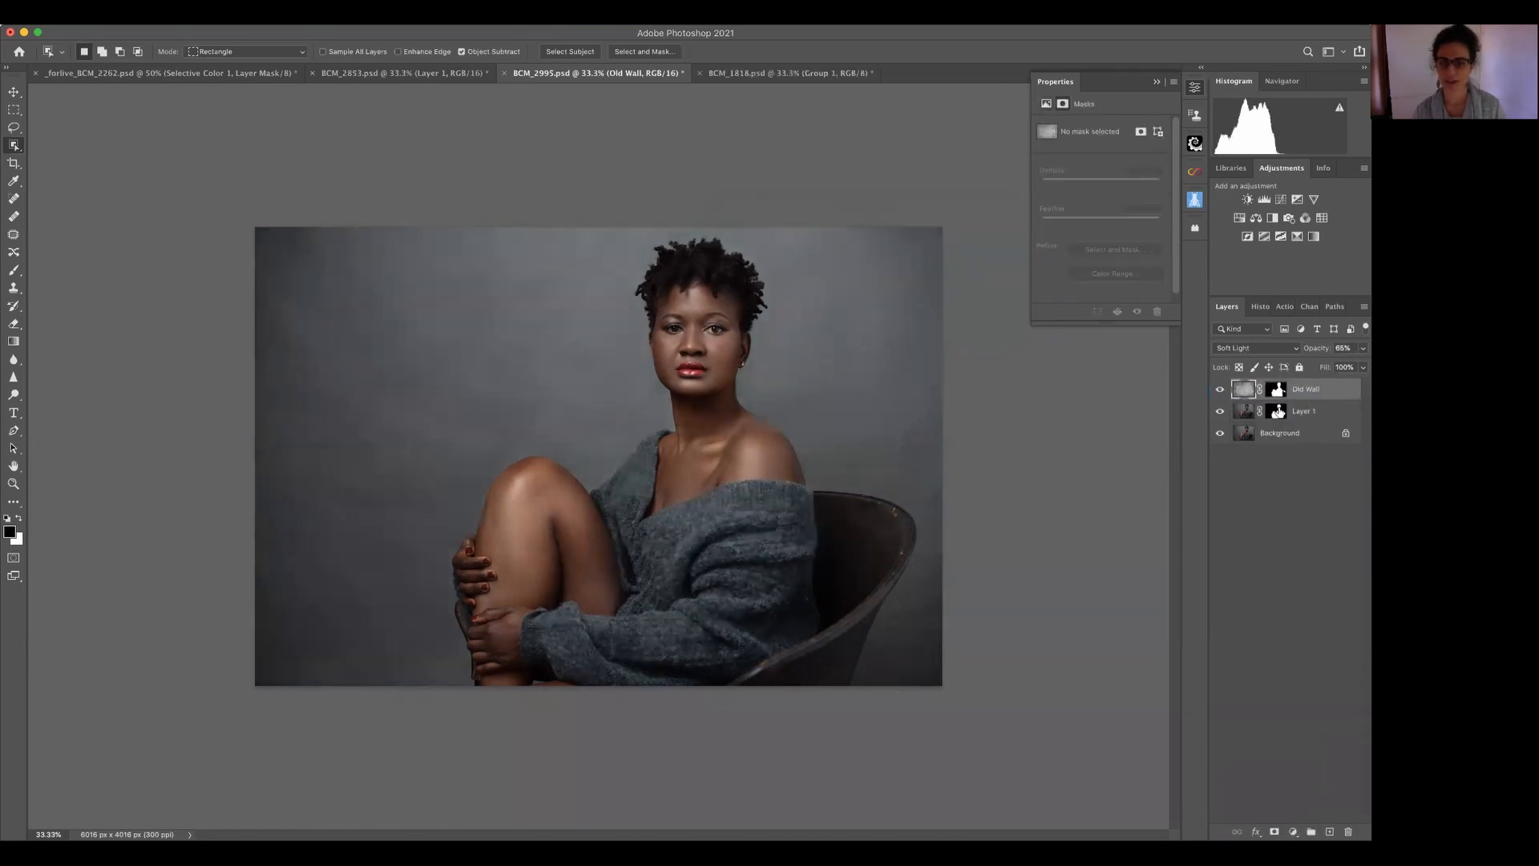
{"action": "left_click", "coordinate": [1278, 393]}
{"action": "key", "text": "super+i"}
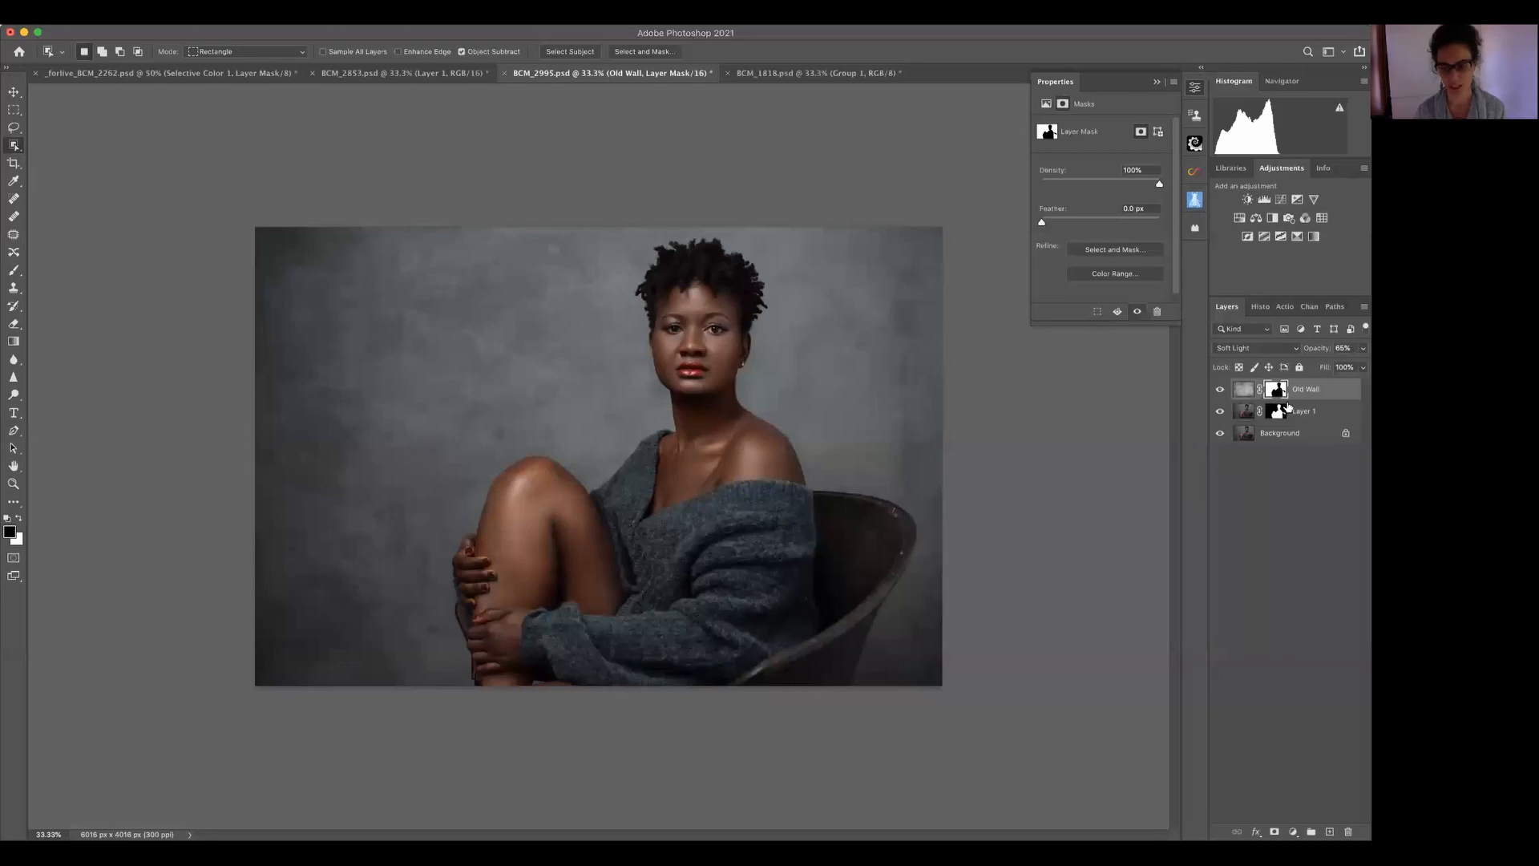
- Paint black over the unmasked parts of the chair on the Old Wall mask, using the red mask overlay as a guide
{"action": "key", "text": "b"}
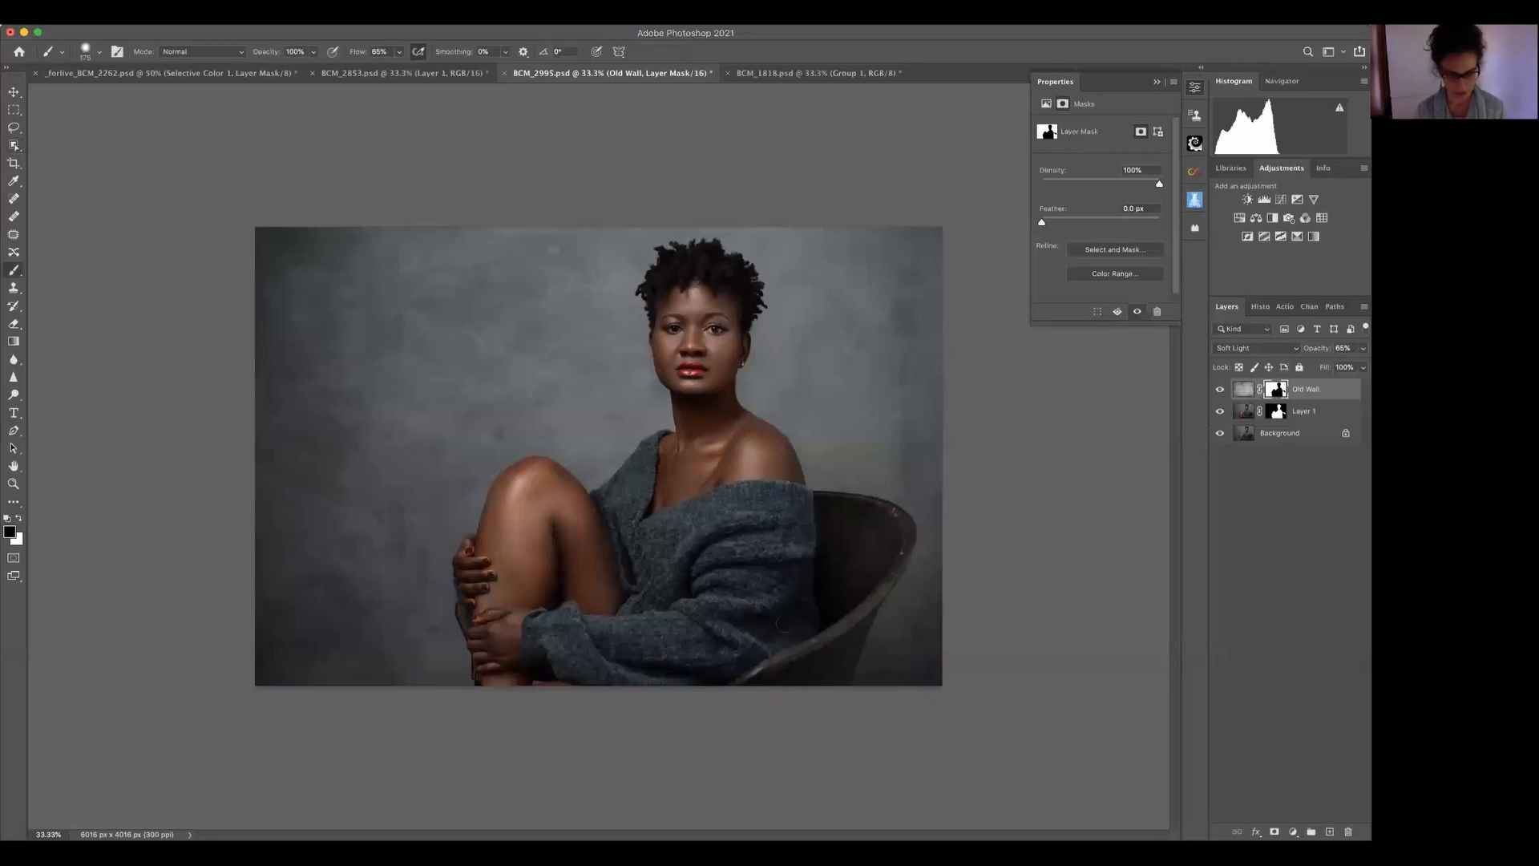
{"action": "key", "text": "backslash"}
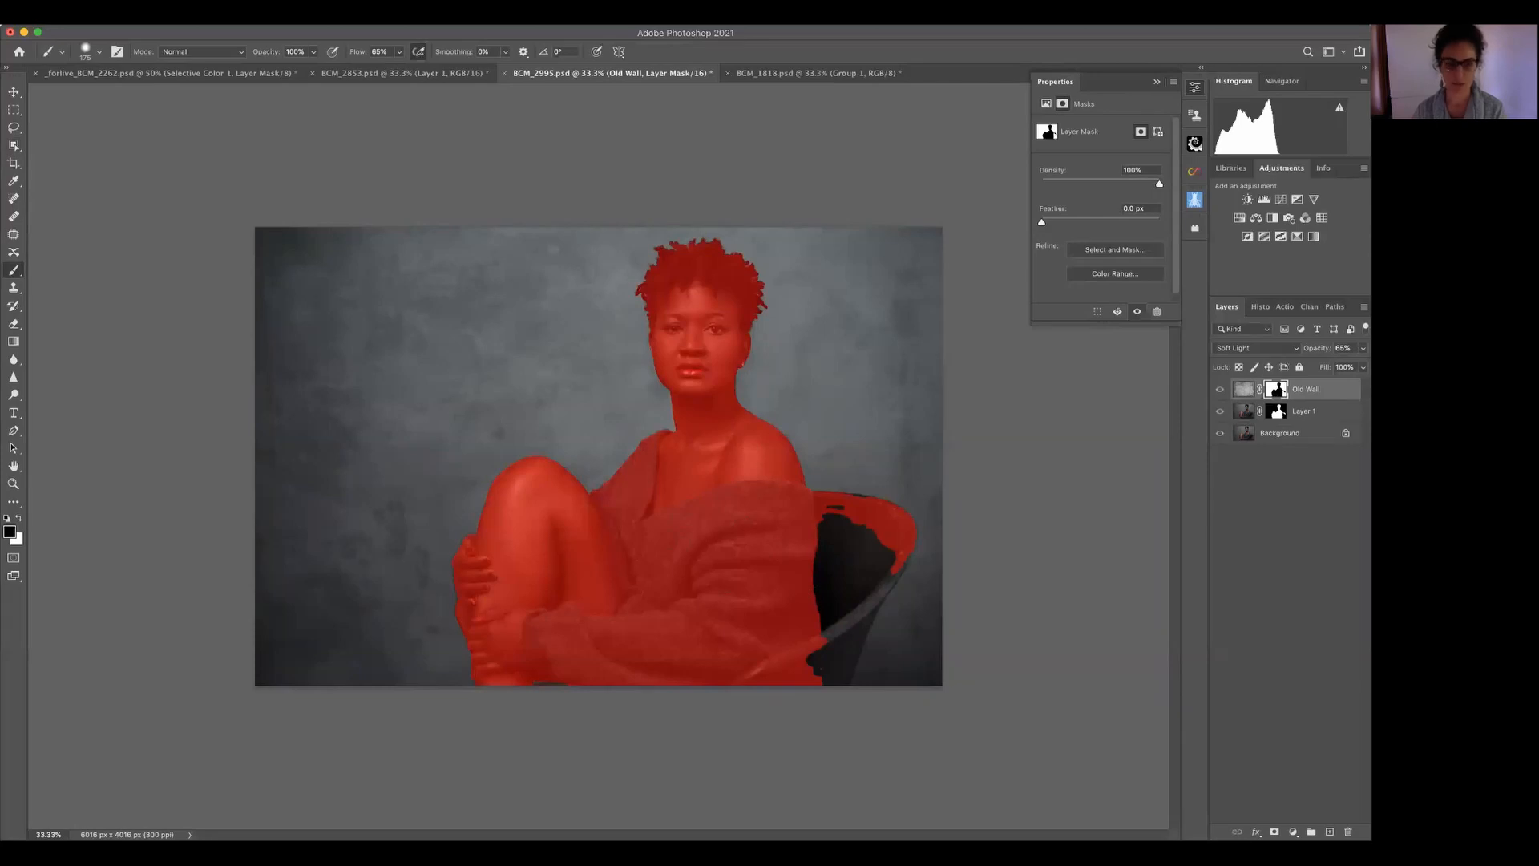
{"action": "key", "text": "backslash"}
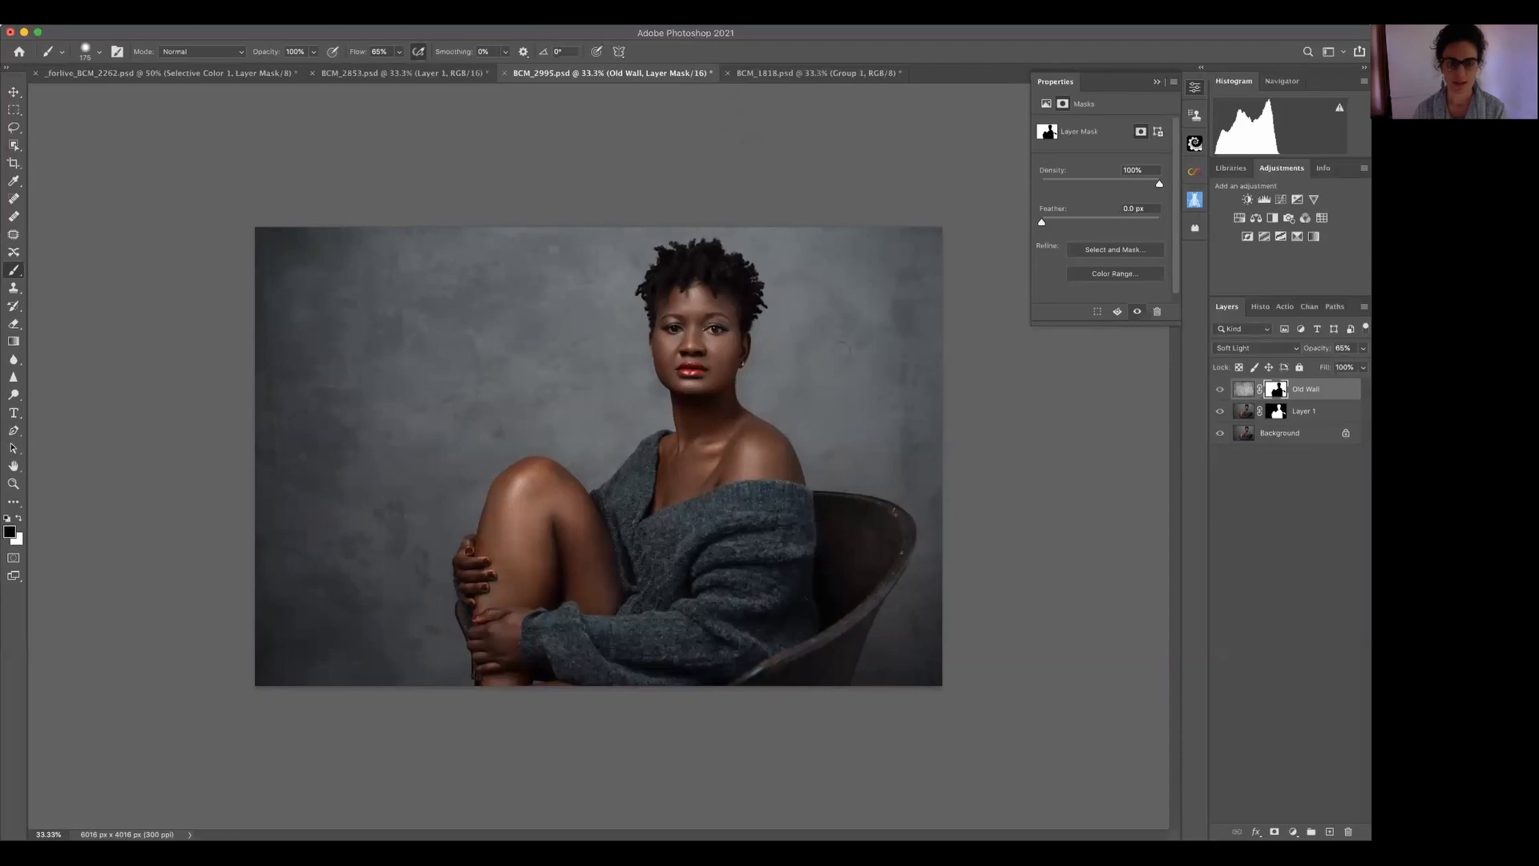
{"action": "key", "text": "backslash"}
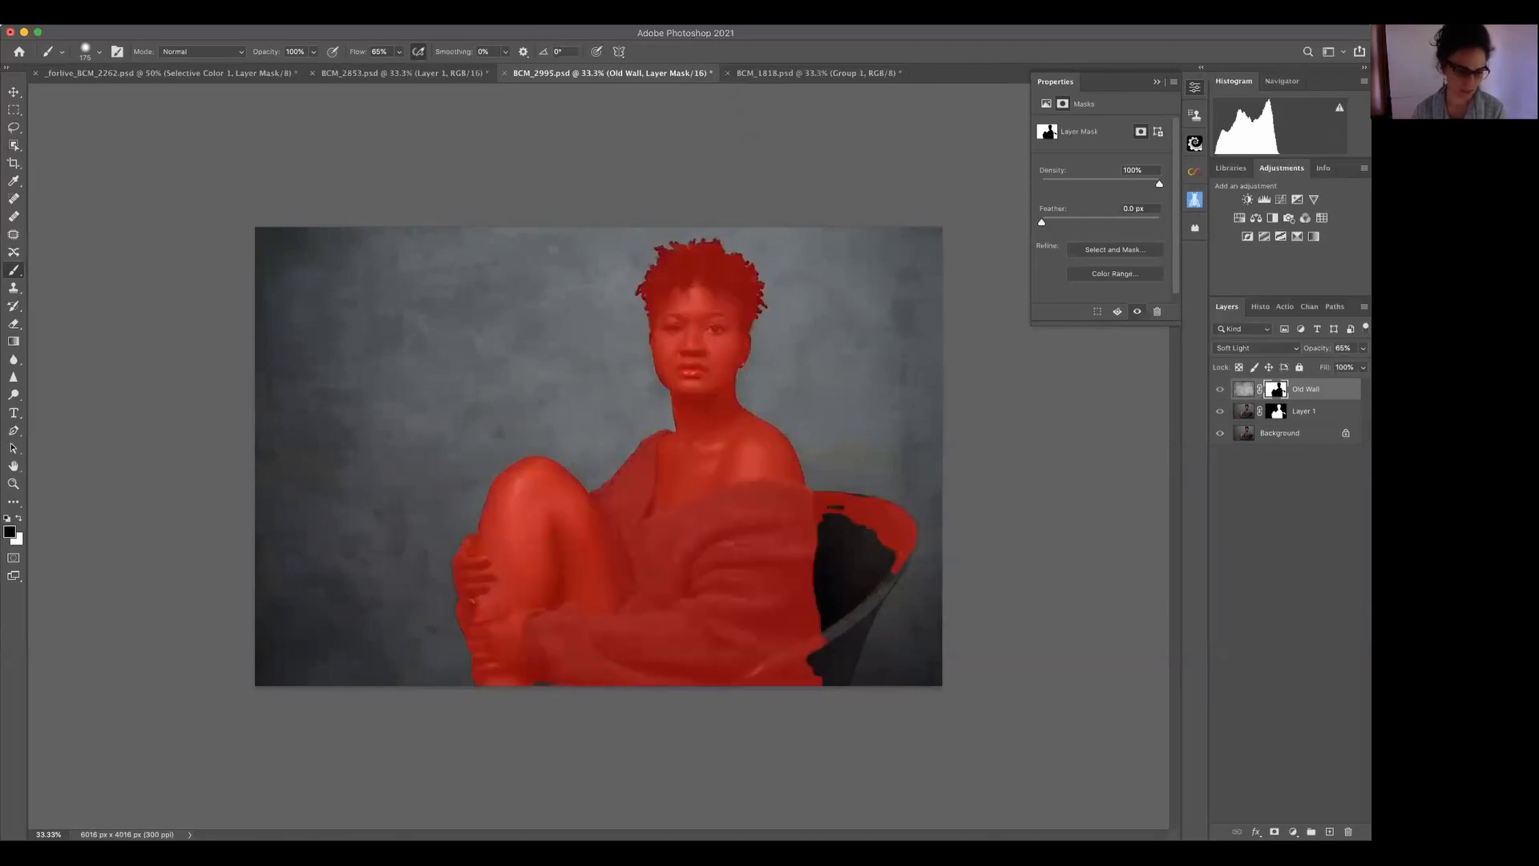
{"action": "left_click_drag", "start_coordinate": [813, 661], "coordinate": [848, 669]}
{"action": "mouse_move", "coordinate": [855, 599]}
{"action": "left_mouse_down"}
{"action": "mouse_move", "coordinate": [824, 553]}
{"action": "mouse_move", "coordinate": [848, 522]}
{"action": "mouse_move", "coordinate": [870, 535]}
{"action": "mouse_move", "coordinate": [842, 561]}
{"action": "mouse_move", "coordinate": [885, 593]}
{"action": "left_mouse_up"}
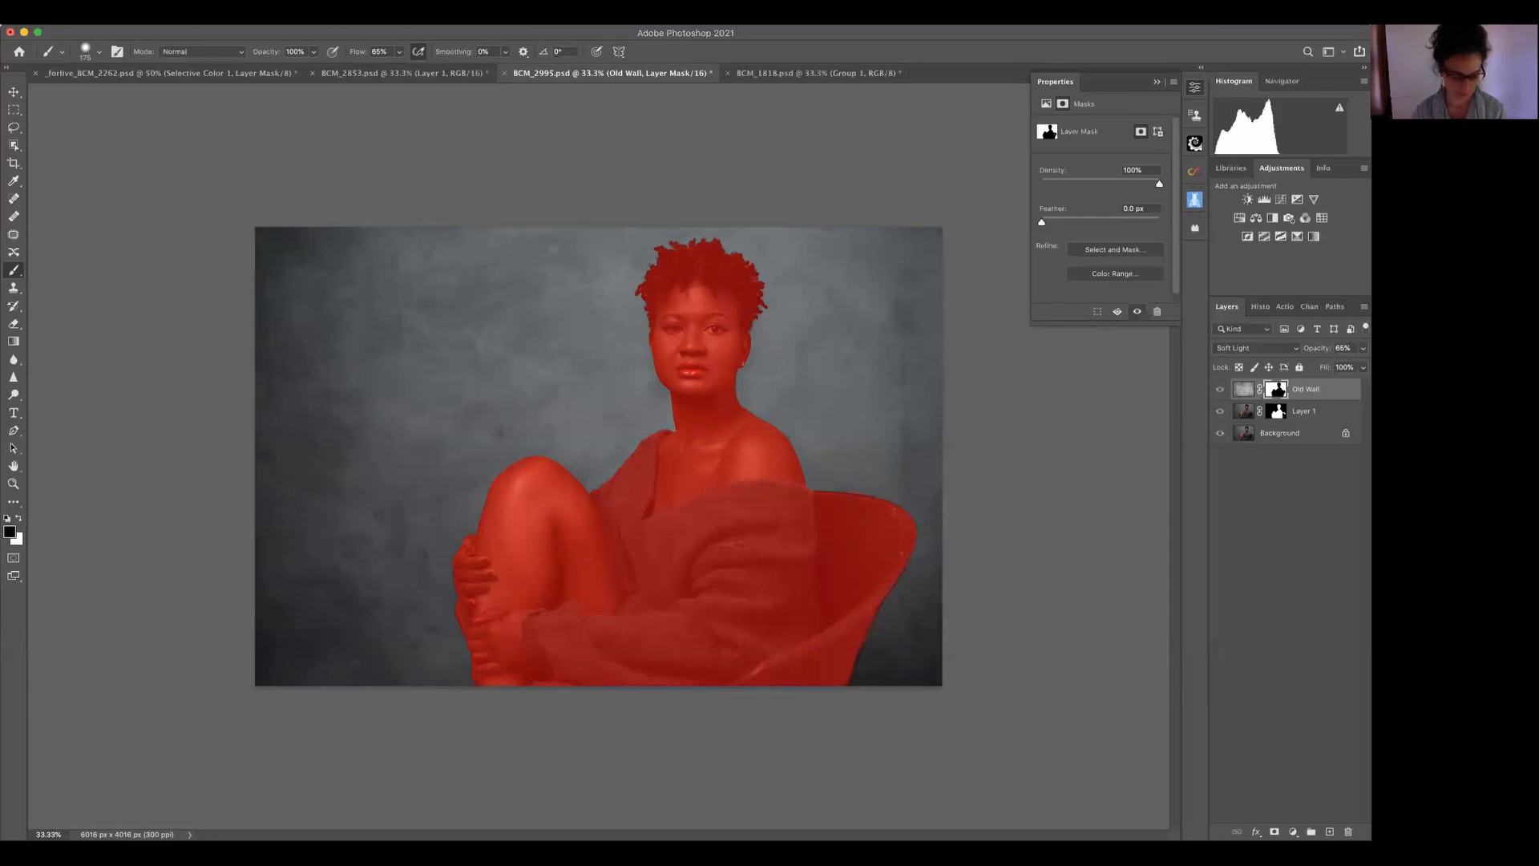
{"action": "key", "text": "x"}
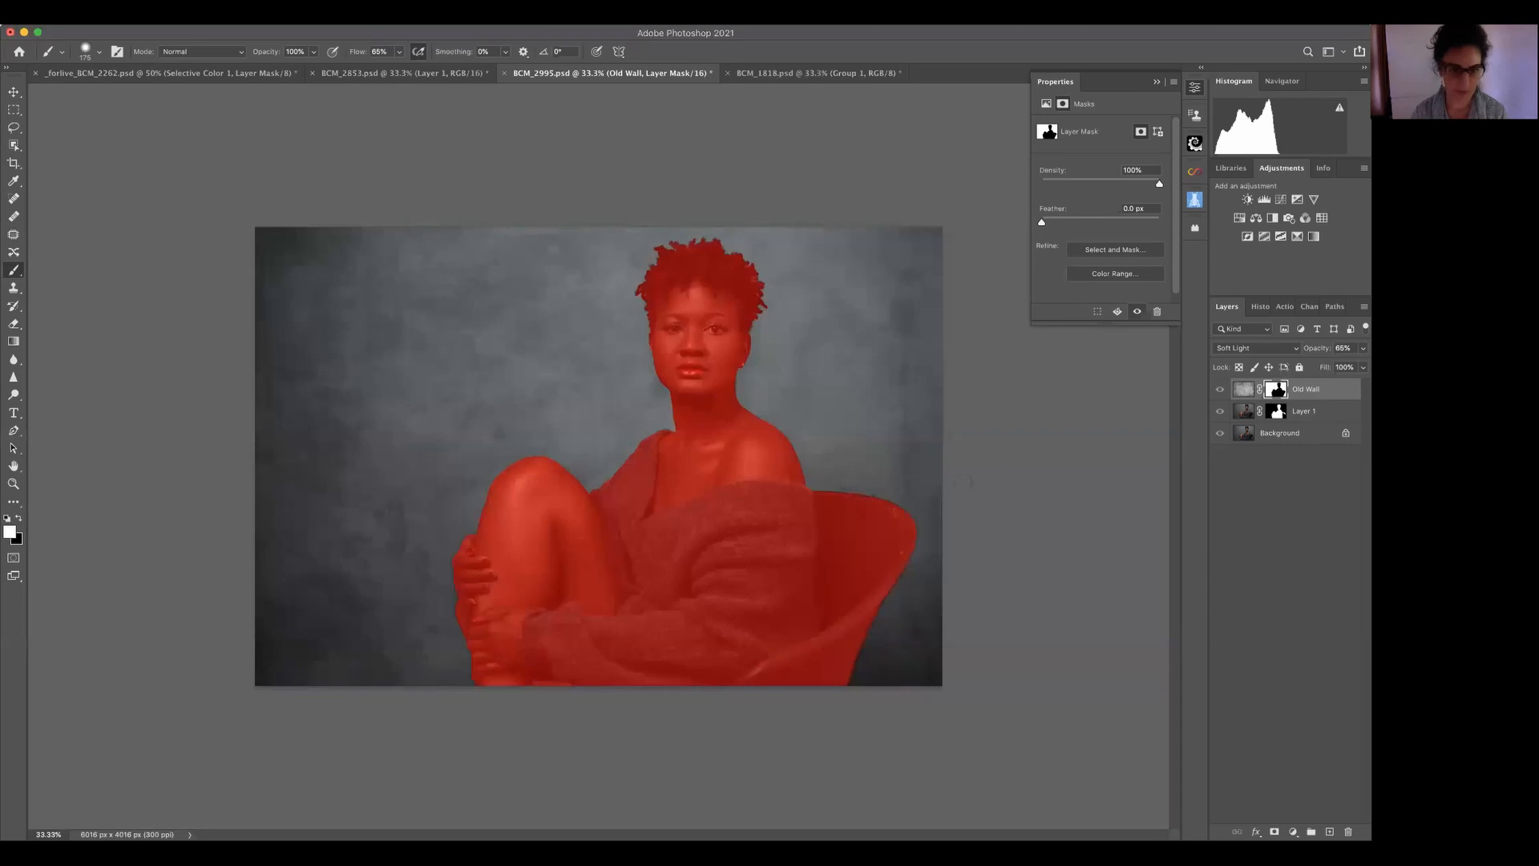
{"action": "key", "text": "x"}
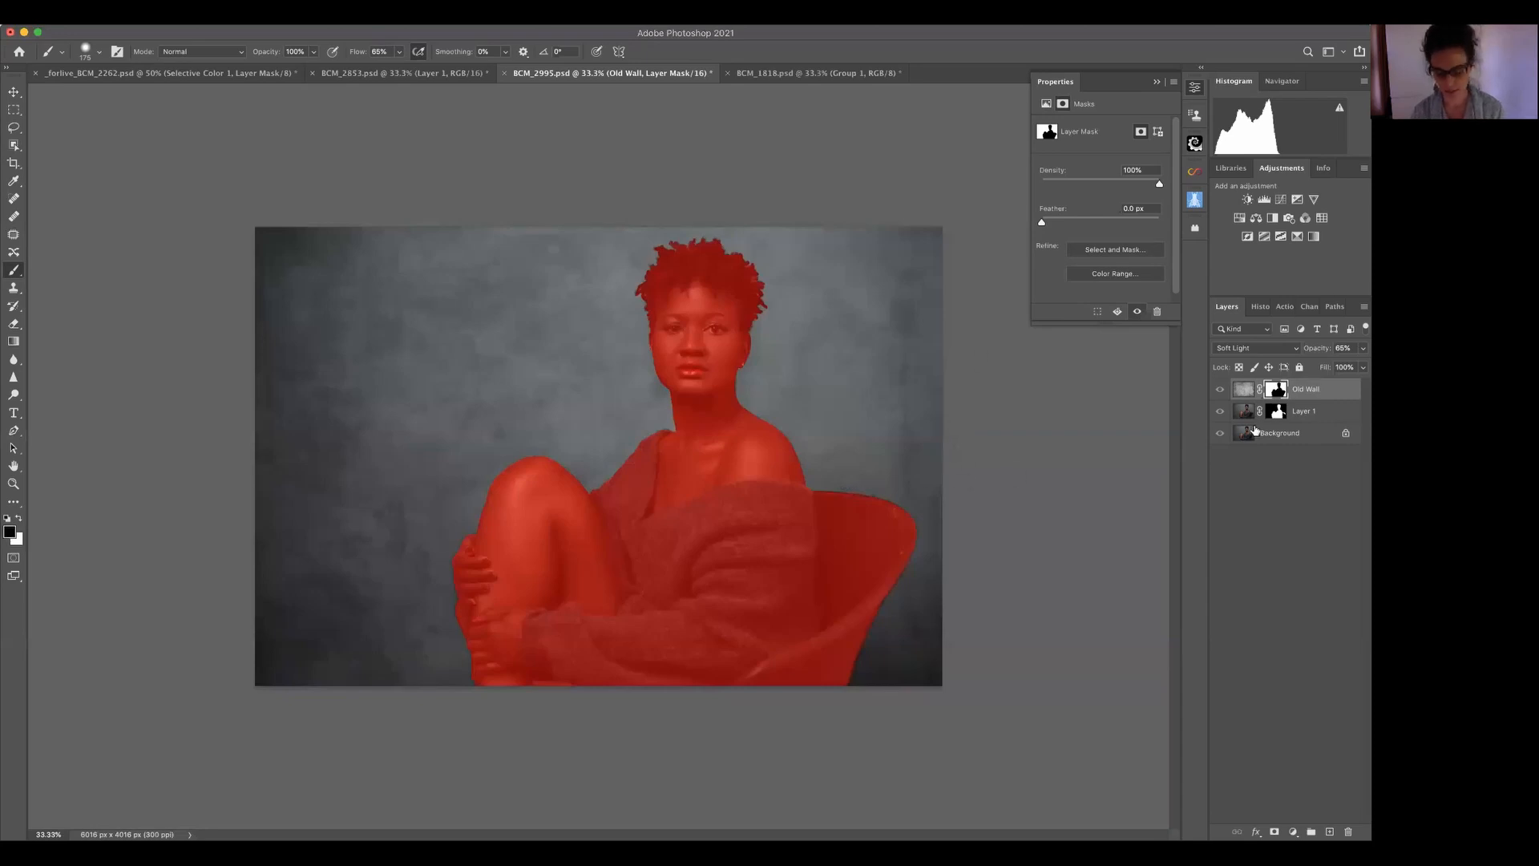
{"action": "key", "text": "backslash"}
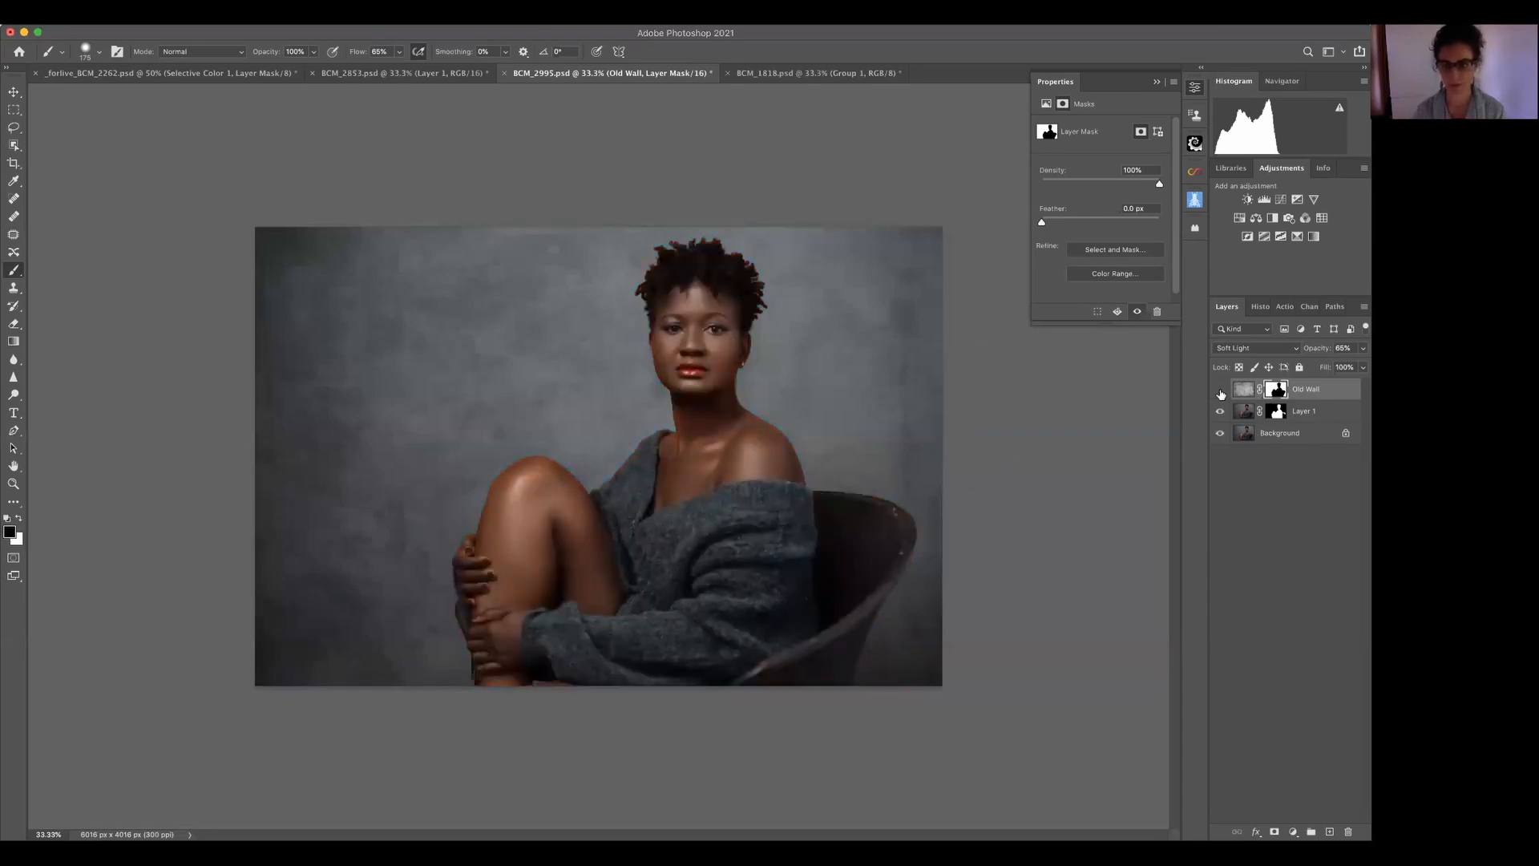
- Compare the portrait with the Old Wall texture hidden and shown
{"action": "left_click", "coordinate": [1221, 390]}
{"action": "left_click", "coordinate": [1220, 390]}
{"action": "left_click", "coordinate": [1219, 391]}
{"action": "left_click", "coordinate": [1219, 392]}
{"action": "left_click", "coordinate": [1220, 392]}
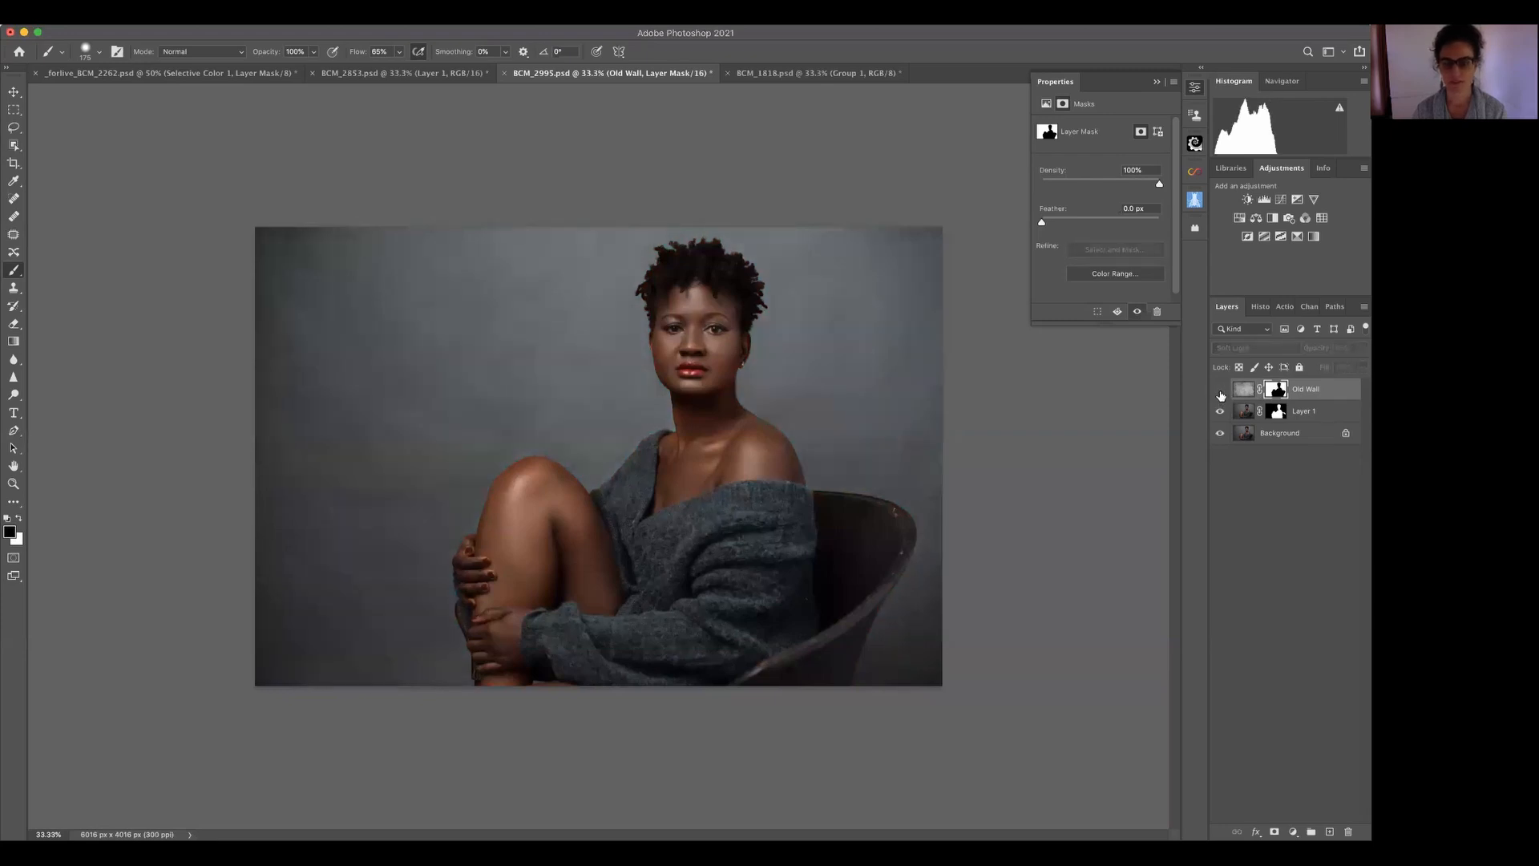
{"action": "left_click", "coordinate": [1220, 392]}
{"action": "left_click", "coordinate": [1220, 391]}
{"action": "left_click", "coordinate": [1220, 391]}
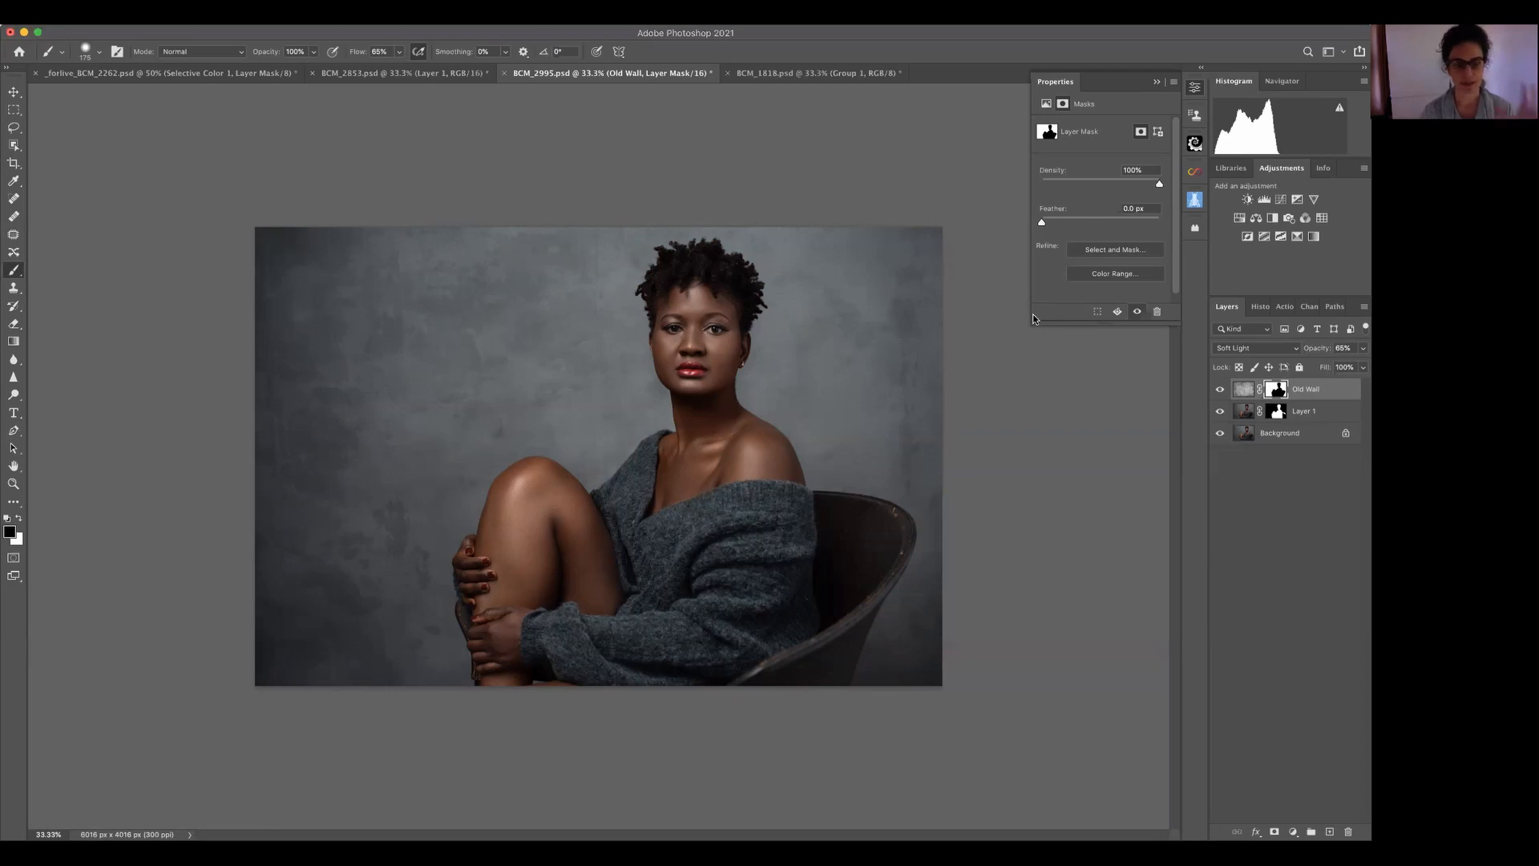
- Add a Curves adjustment with the white point's output lowered to 203, and replace its mask with a copy of the Old Wall mask
{"action": "left_click", "coordinate": [1280, 200]}
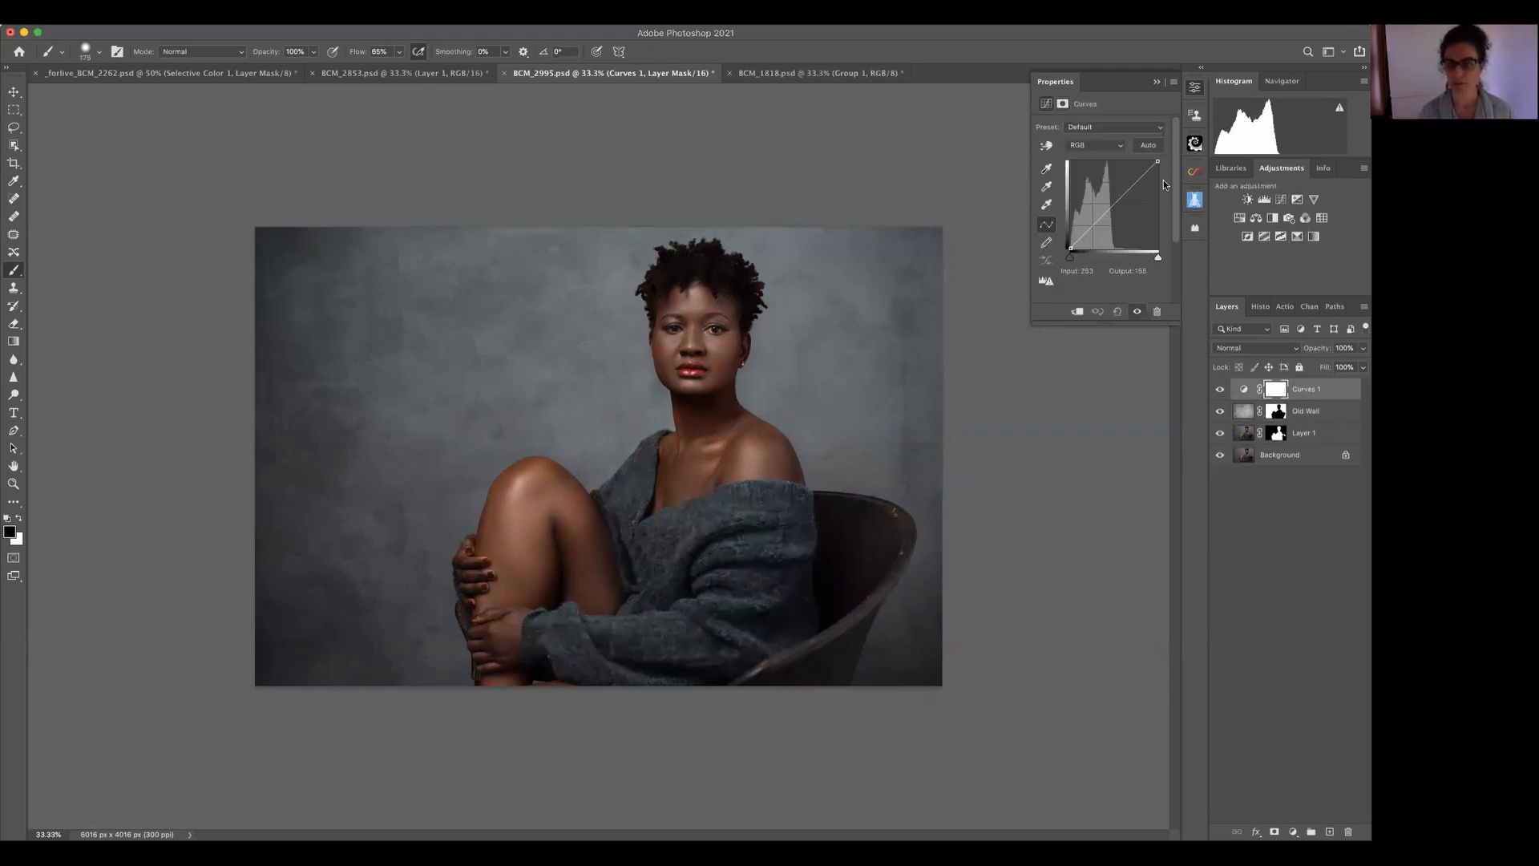
{"action": "left_click_drag", "start_coordinate": [1158, 161], "coordinate": [1157, 179]}
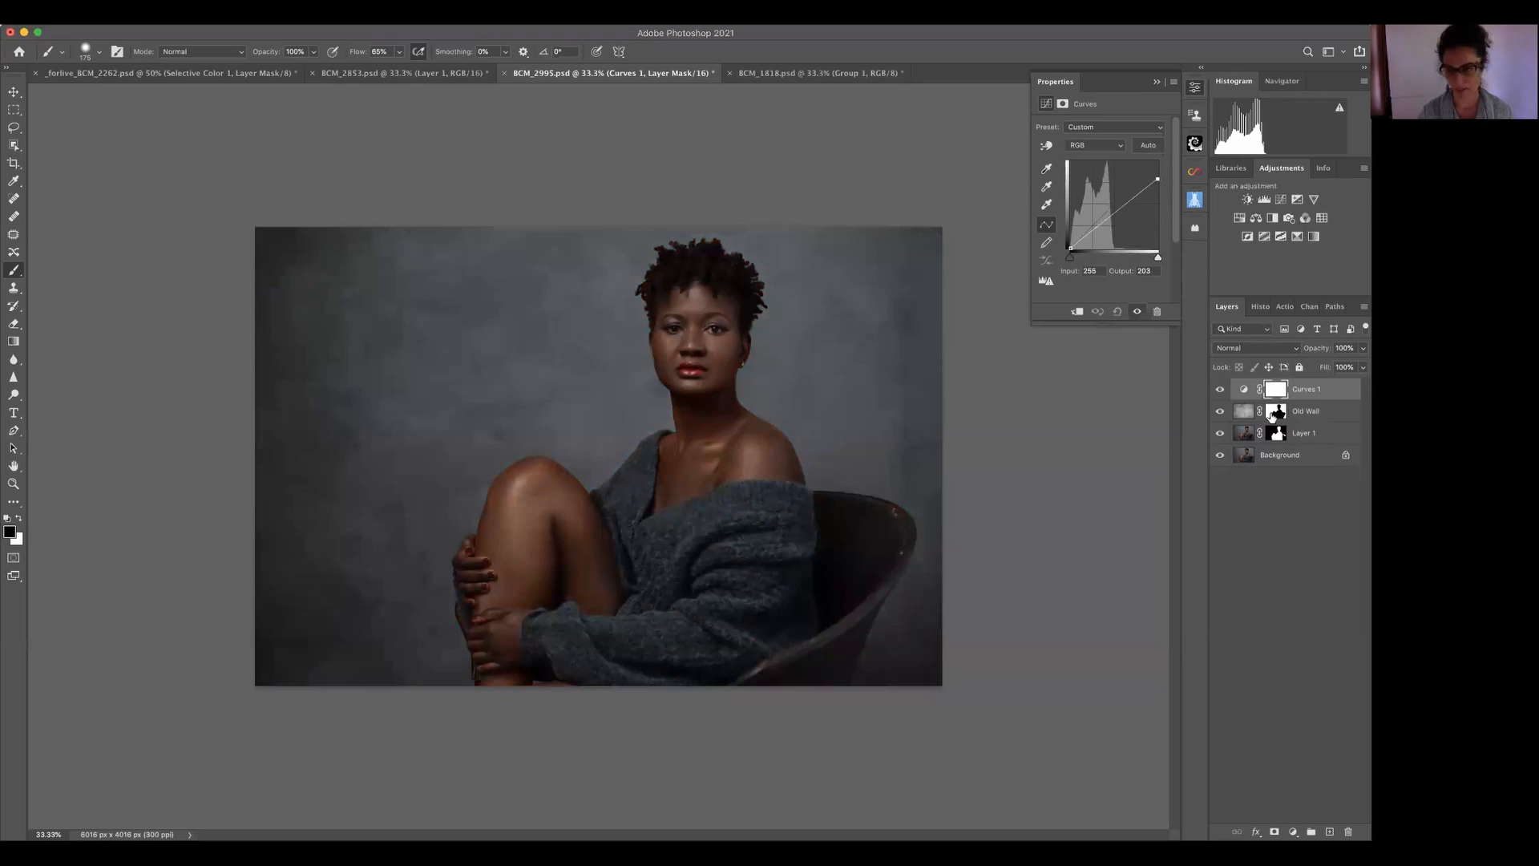
{"action": "left_click_drag", "start_coordinate": [1272, 415], "coordinate": [1276, 389]}
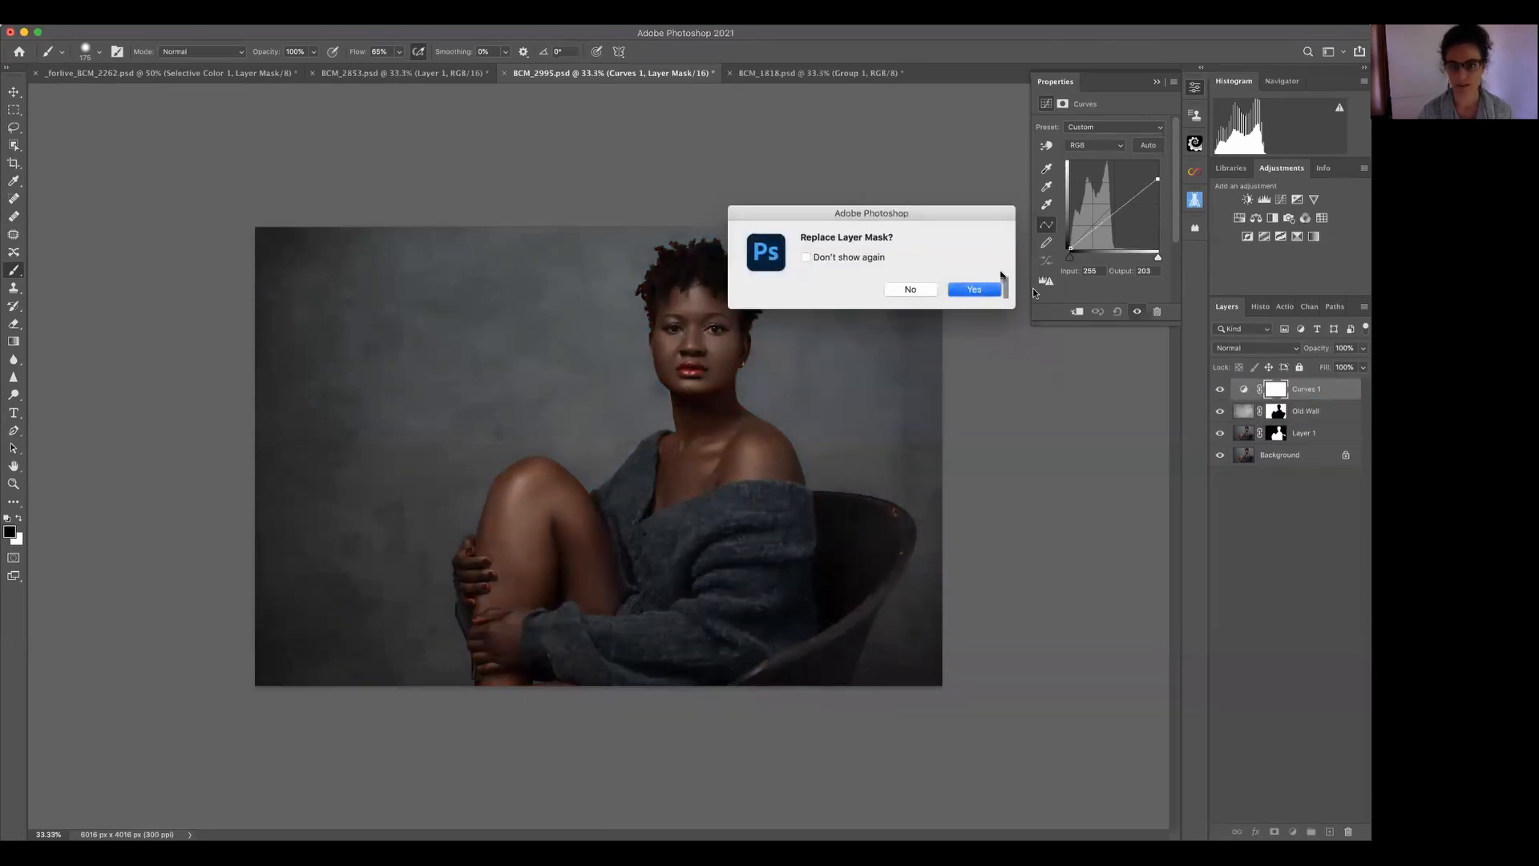
{"action": "key", "text": "Return"}
- Compare the backdrop with the Curves 1 adjustment hidden and shown
{"action": "left_click", "coordinate": [1220, 389]}
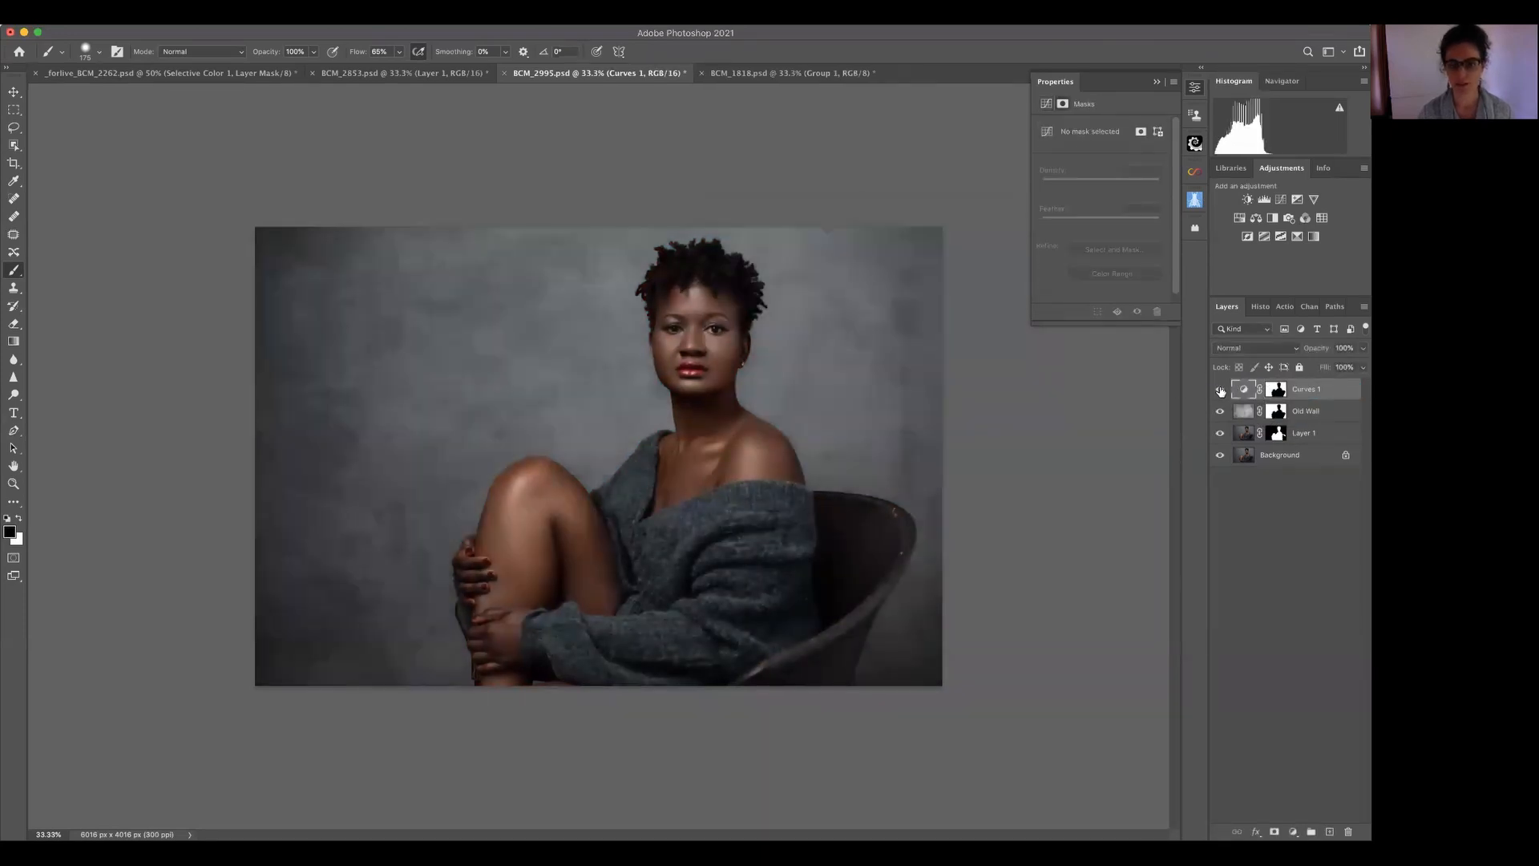
{"action": "left_click", "coordinate": [1220, 390]}
{"action": "left_click", "coordinate": [1220, 389]}
{"action": "left_click", "coordinate": [1220, 390]}
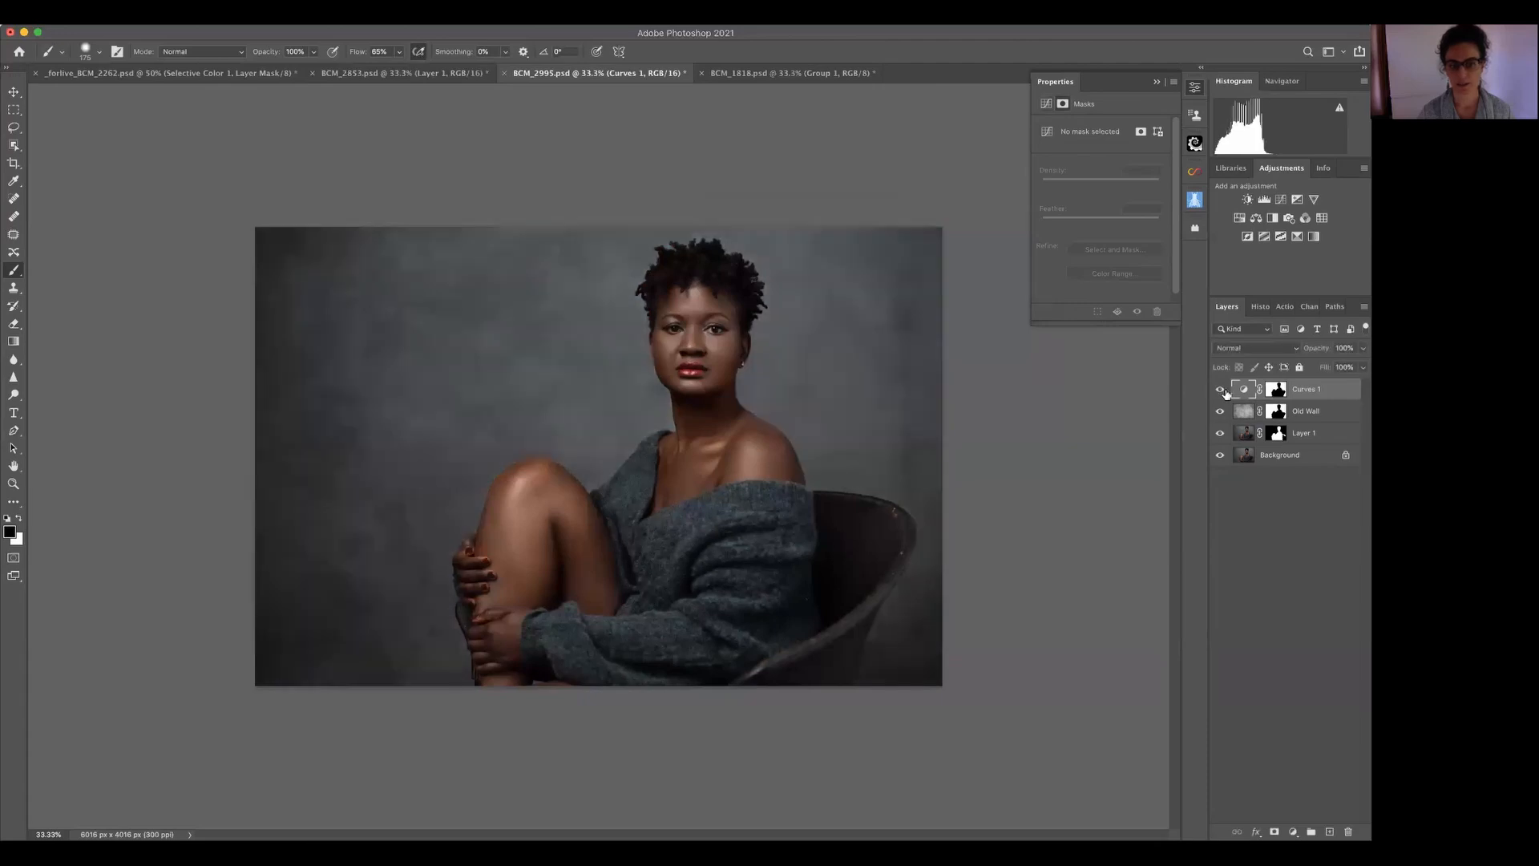
{"action": "left_click", "coordinate": [1222, 390]}
{"action": "left_click", "coordinate": [1221, 391]}
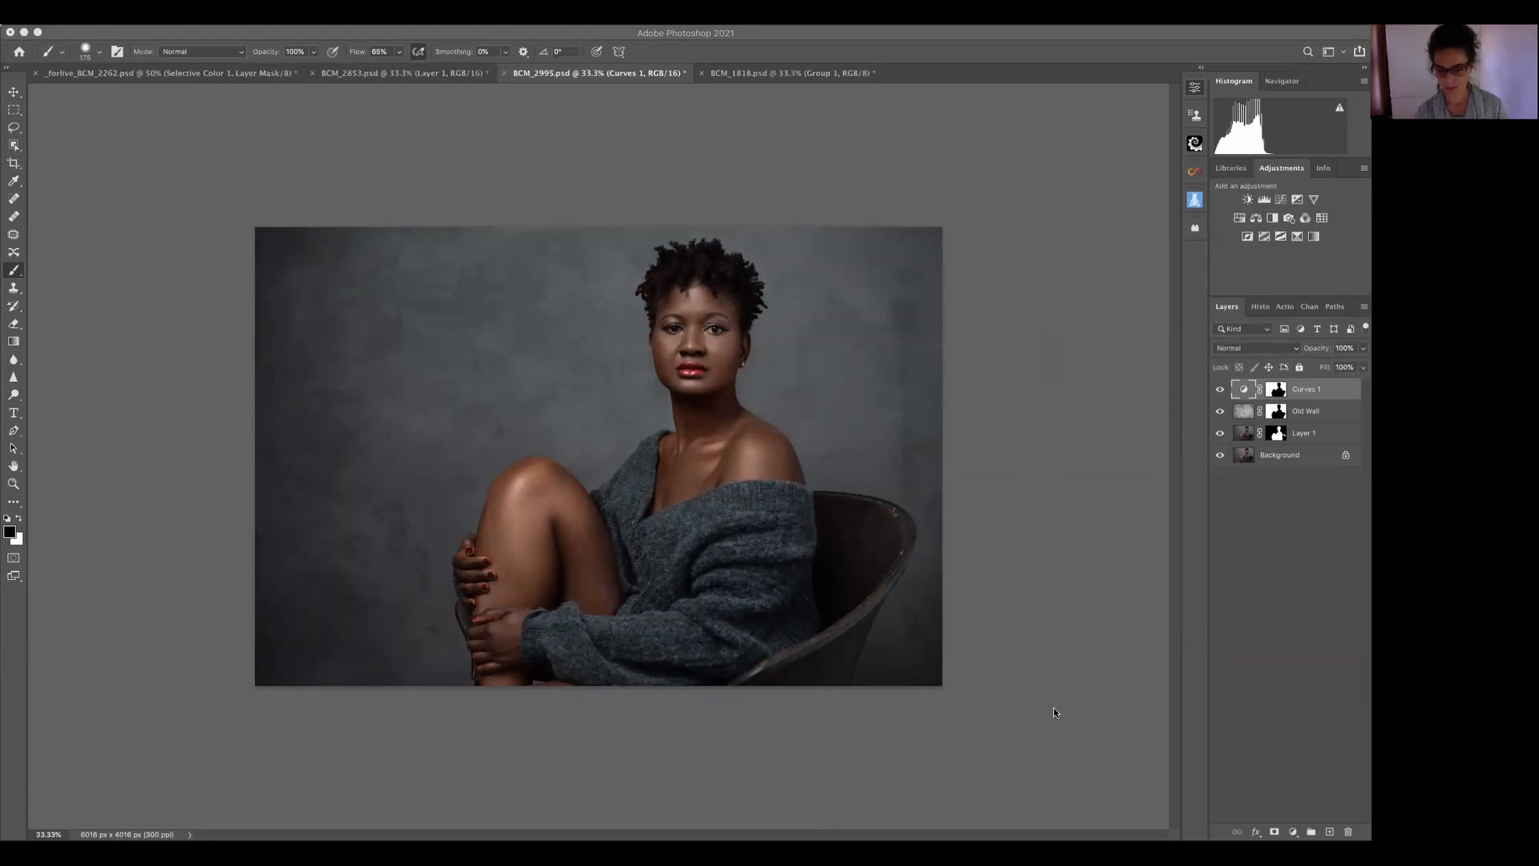
- Place the Sculpture texture over the seated portrait, scale it to cover the whole photo, and set its blend mode to Soft Light
{"action": "left_click_drag", "start_coordinate": [1079, 734], "coordinate": [618, 445]}
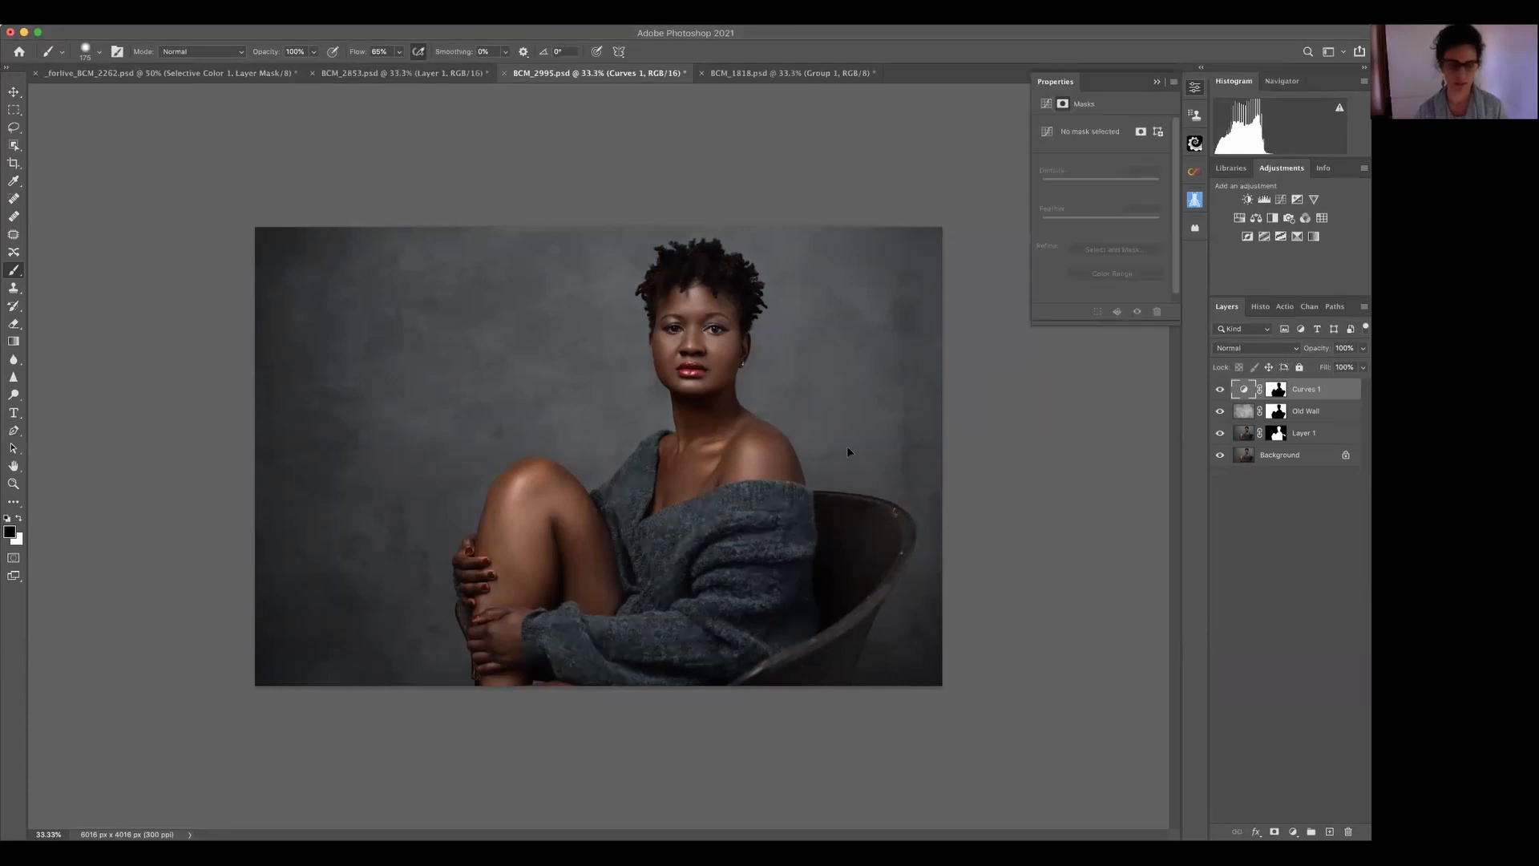
{"action": "mouse_move", "coordinate": [780, 198]}
{"action": "left_mouse_down"}
{"action": "mouse_move", "coordinate": [881, 391]}
{"action": "mouse_move", "coordinate": [873, 594]}
{"action": "left_mouse_up"}
{"action": "mouse_move", "coordinate": [564, 505]}
{"action": "left_mouse_down"}
{"action": "mouse_move", "coordinate": [459, 419]}
{"action": "mouse_move", "coordinate": [478, 411]}
{"action": "mouse_move", "coordinate": [495, 429]}
{"action": "left_mouse_up"}
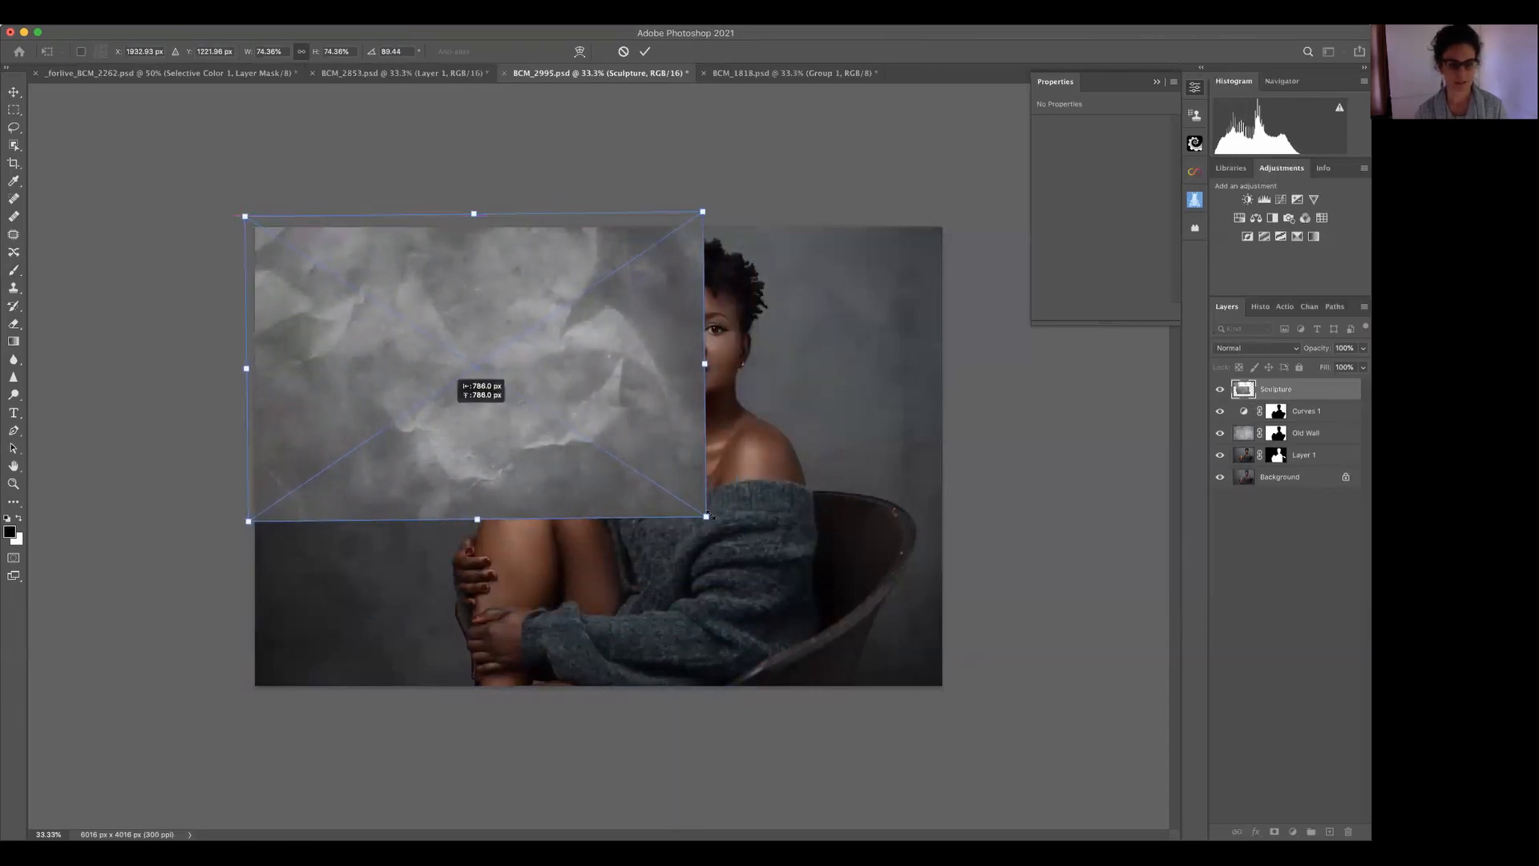
{"action": "mouse_move", "coordinate": [708, 517]}
{"action": "left_mouse_down"}
{"action": "mouse_move", "coordinate": [824, 551]}
{"action": "mouse_move", "coordinate": [960, 695]}
{"action": "left_mouse_up"}
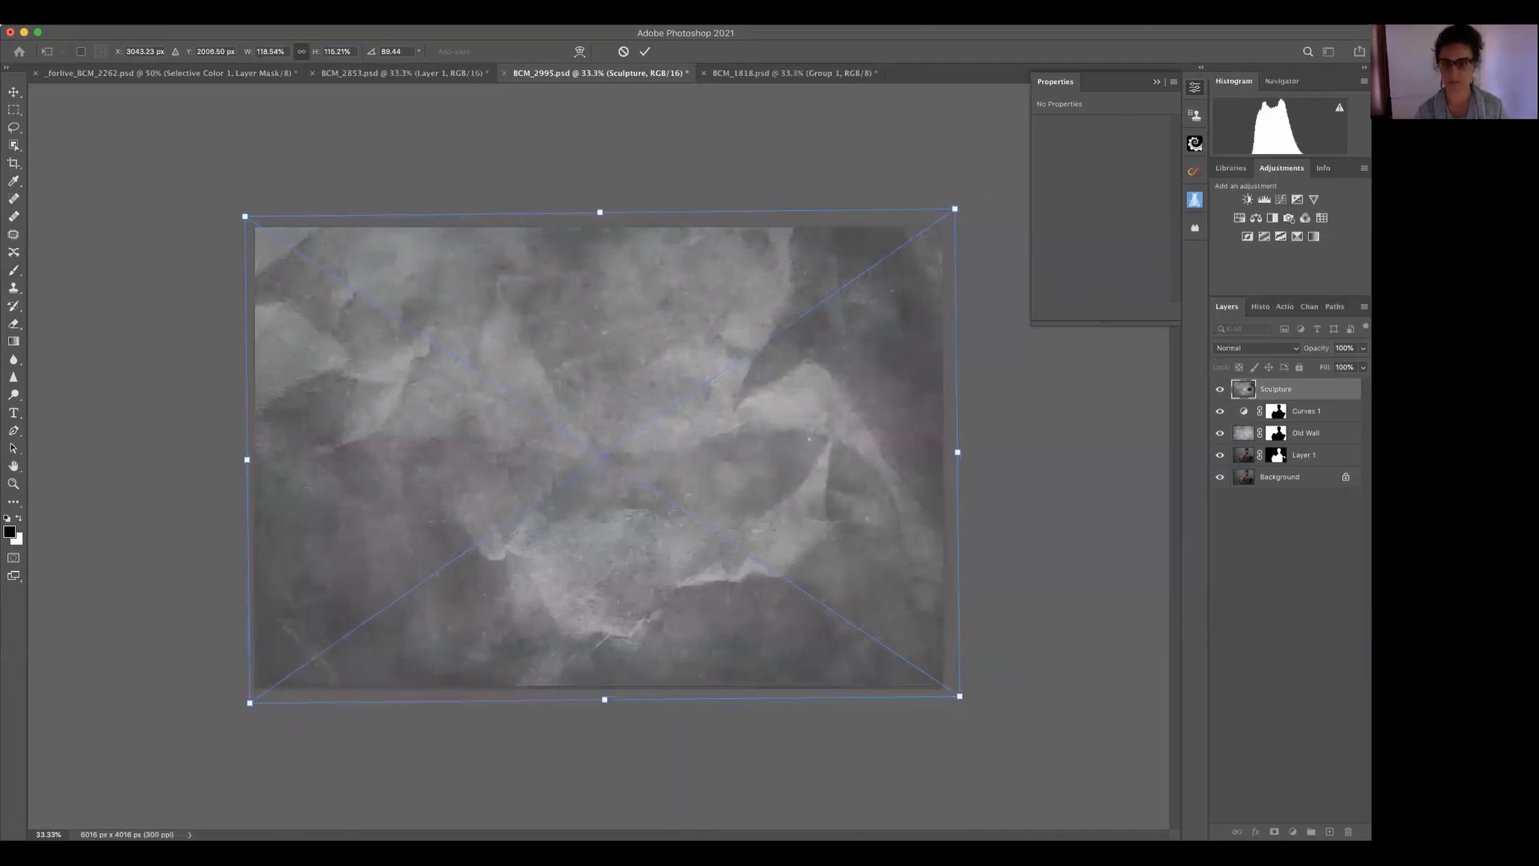
{"action": "key", "text": "Return"}
{"action": "left_click", "coordinate": [1290, 349]}
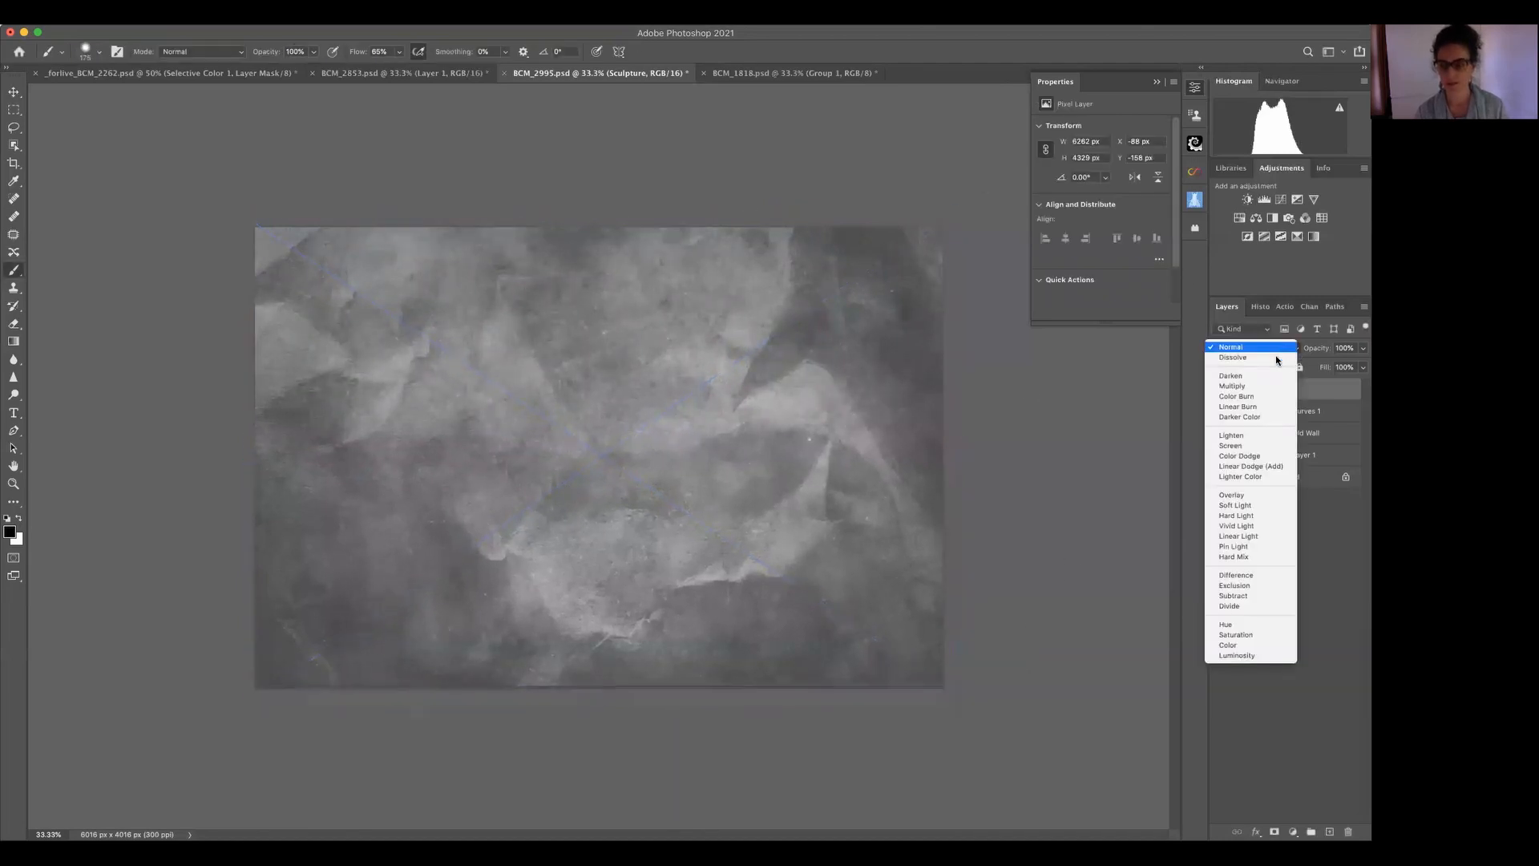
{"action": "left_click", "coordinate": [1250, 507]}
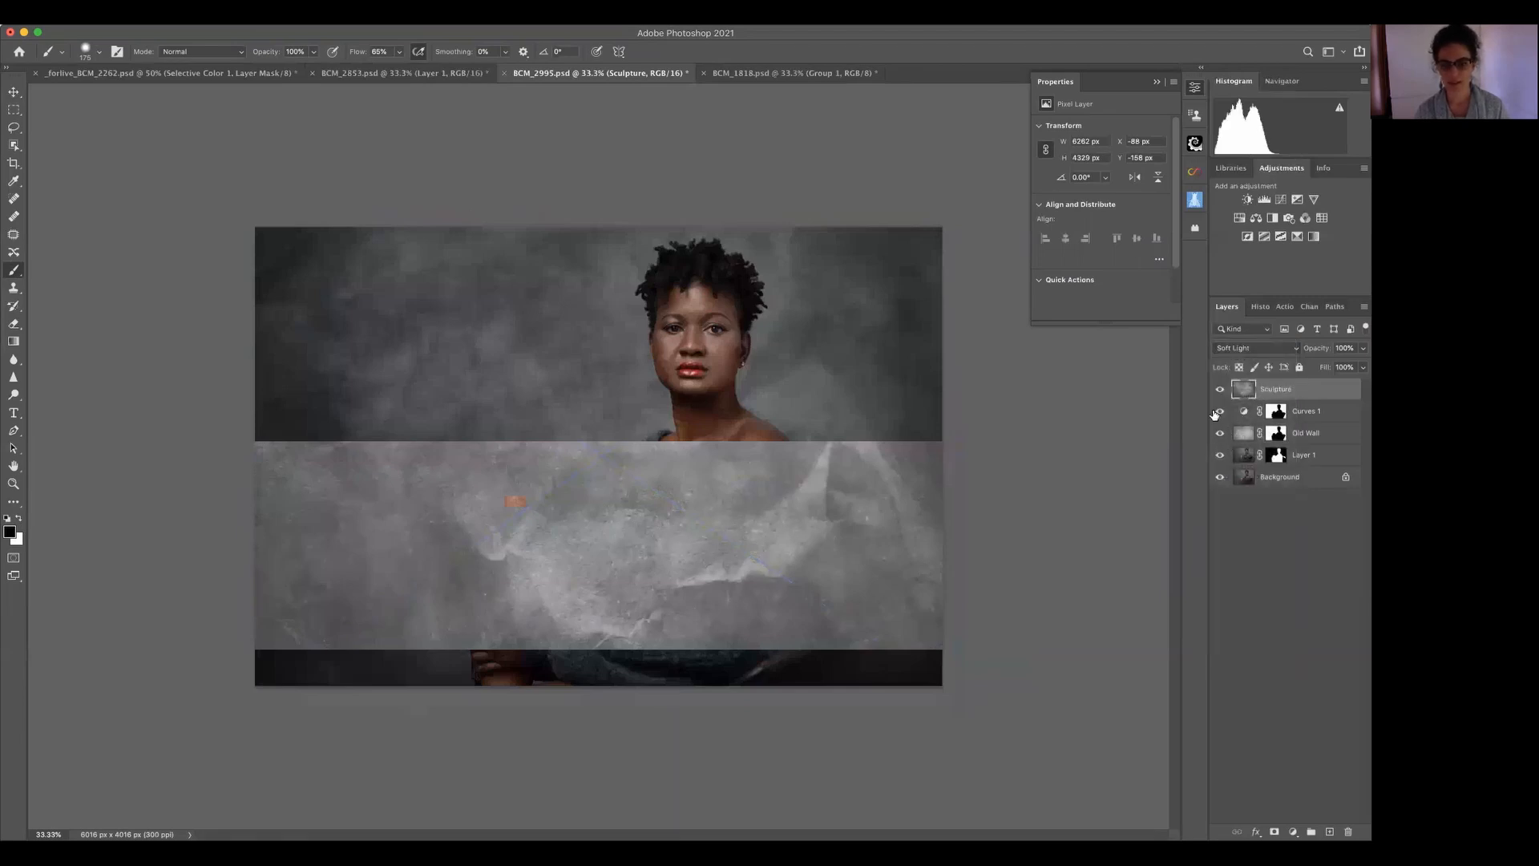
- Copy the Curves 1 mask onto the Sculpture layer and lower its opacity to 58%, hiding Old Wall while judging the effect
{"action": "left_click", "coordinate": [1219, 434]}
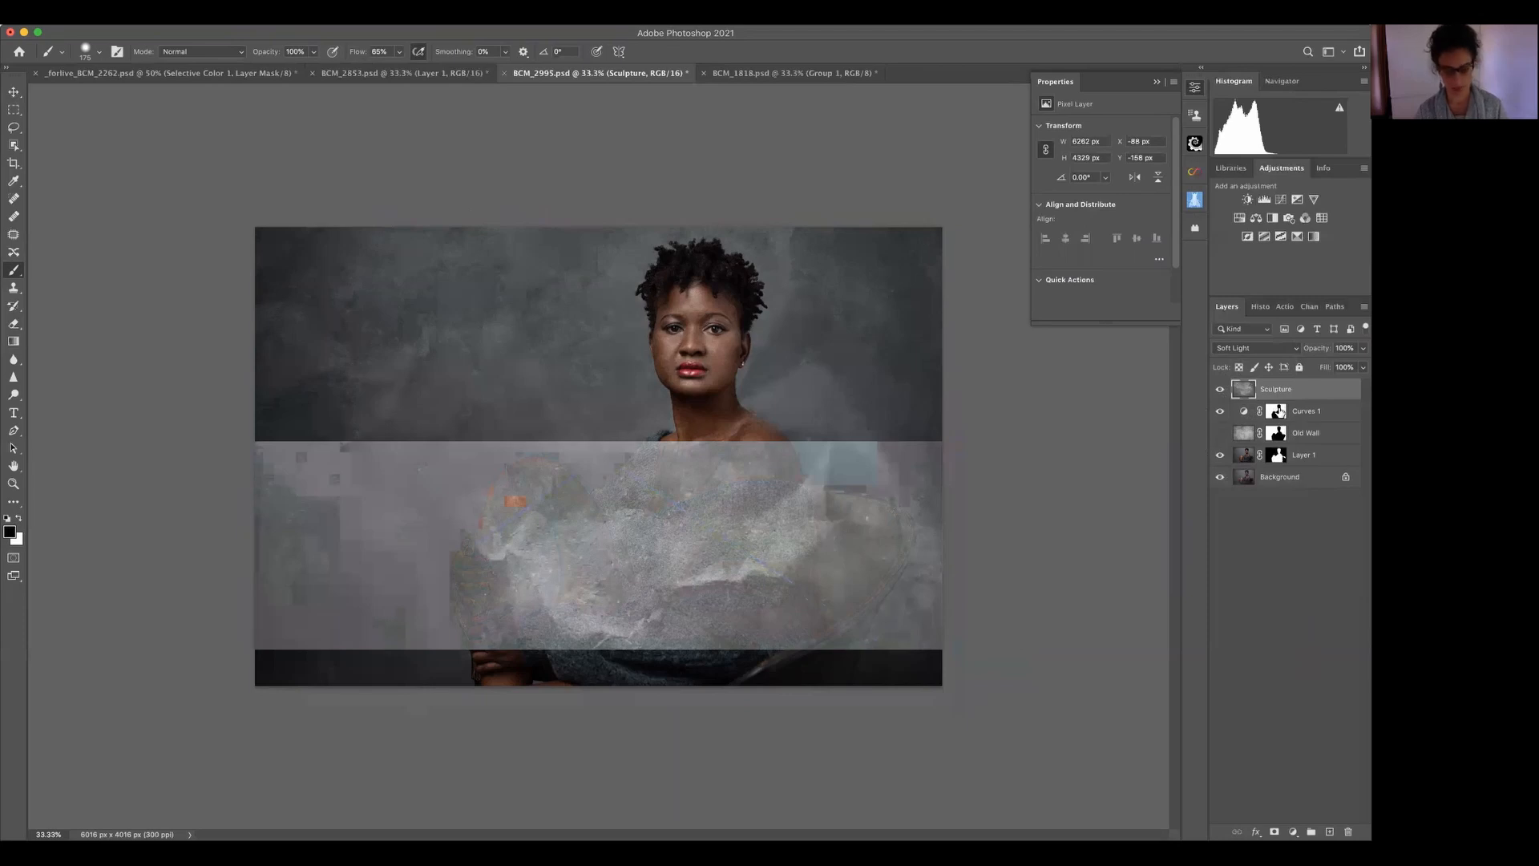
{"action": "left_click_drag", "start_coordinate": [1275, 412], "coordinate": [1276, 389]}
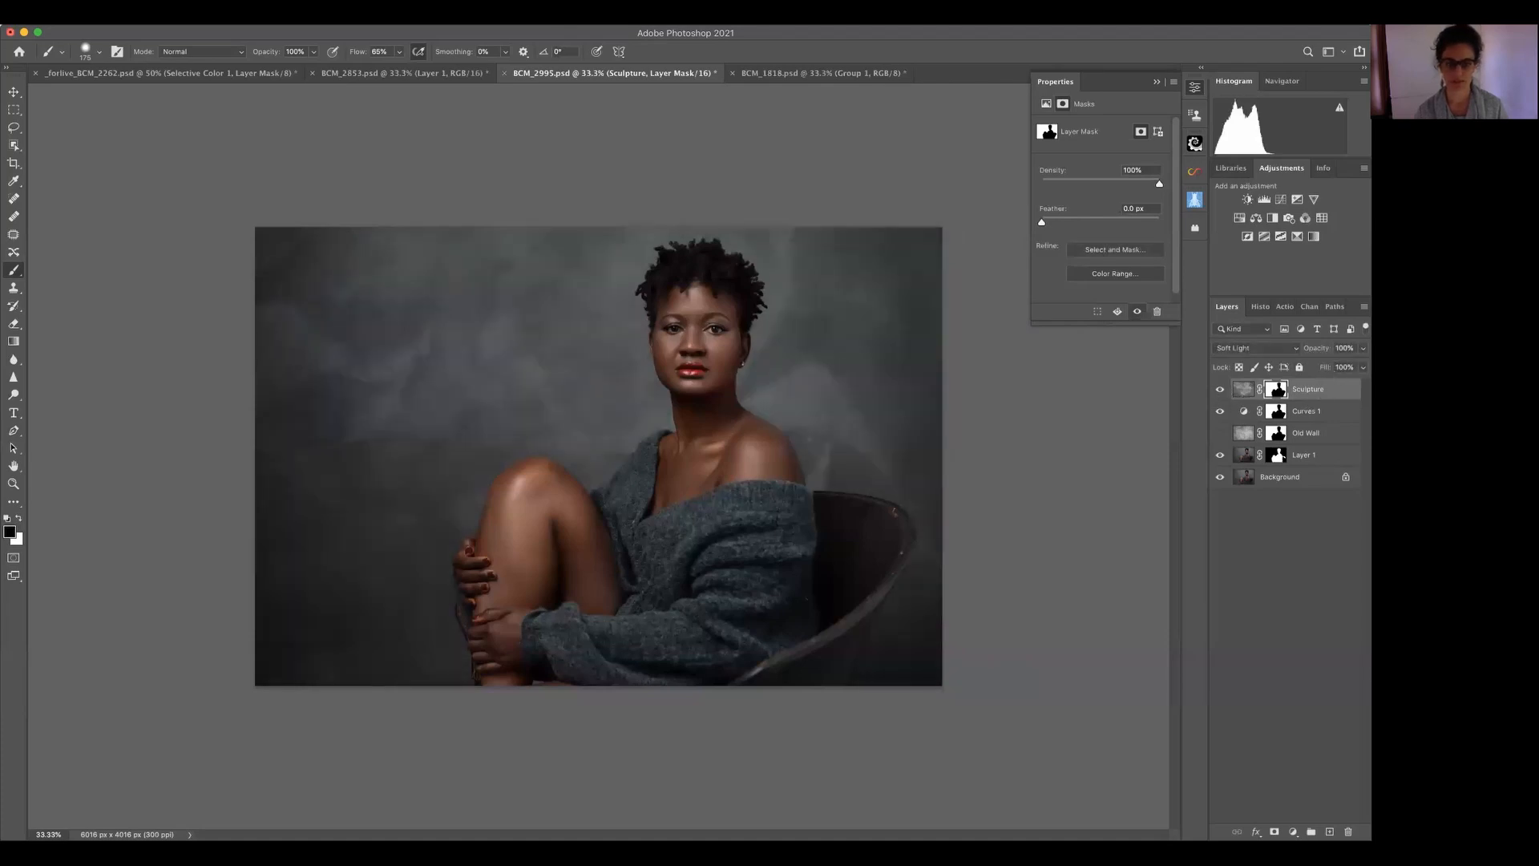
{"action": "left_click", "coordinate": [1362, 349]}
{"action": "mouse_move", "coordinate": [1364, 364]}
{"action": "left_mouse_down"}
{"action": "mouse_move", "coordinate": [1318, 370]}
{"action": "mouse_move", "coordinate": [1335, 368]}
{"action": "left_mouse_up"}
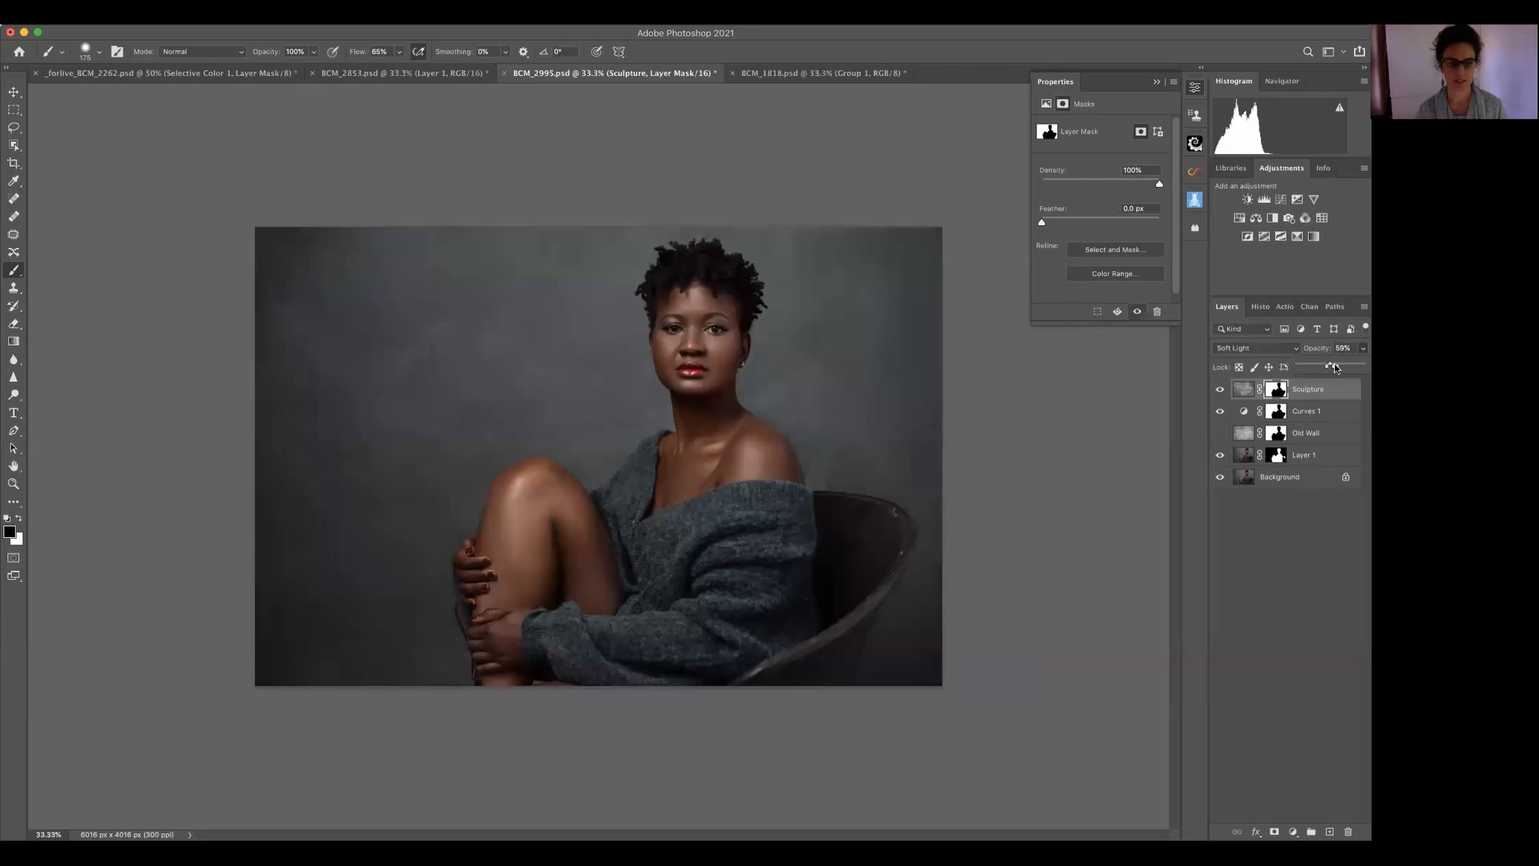
{"action": "left_click", "coordinate": [1220, 432]}
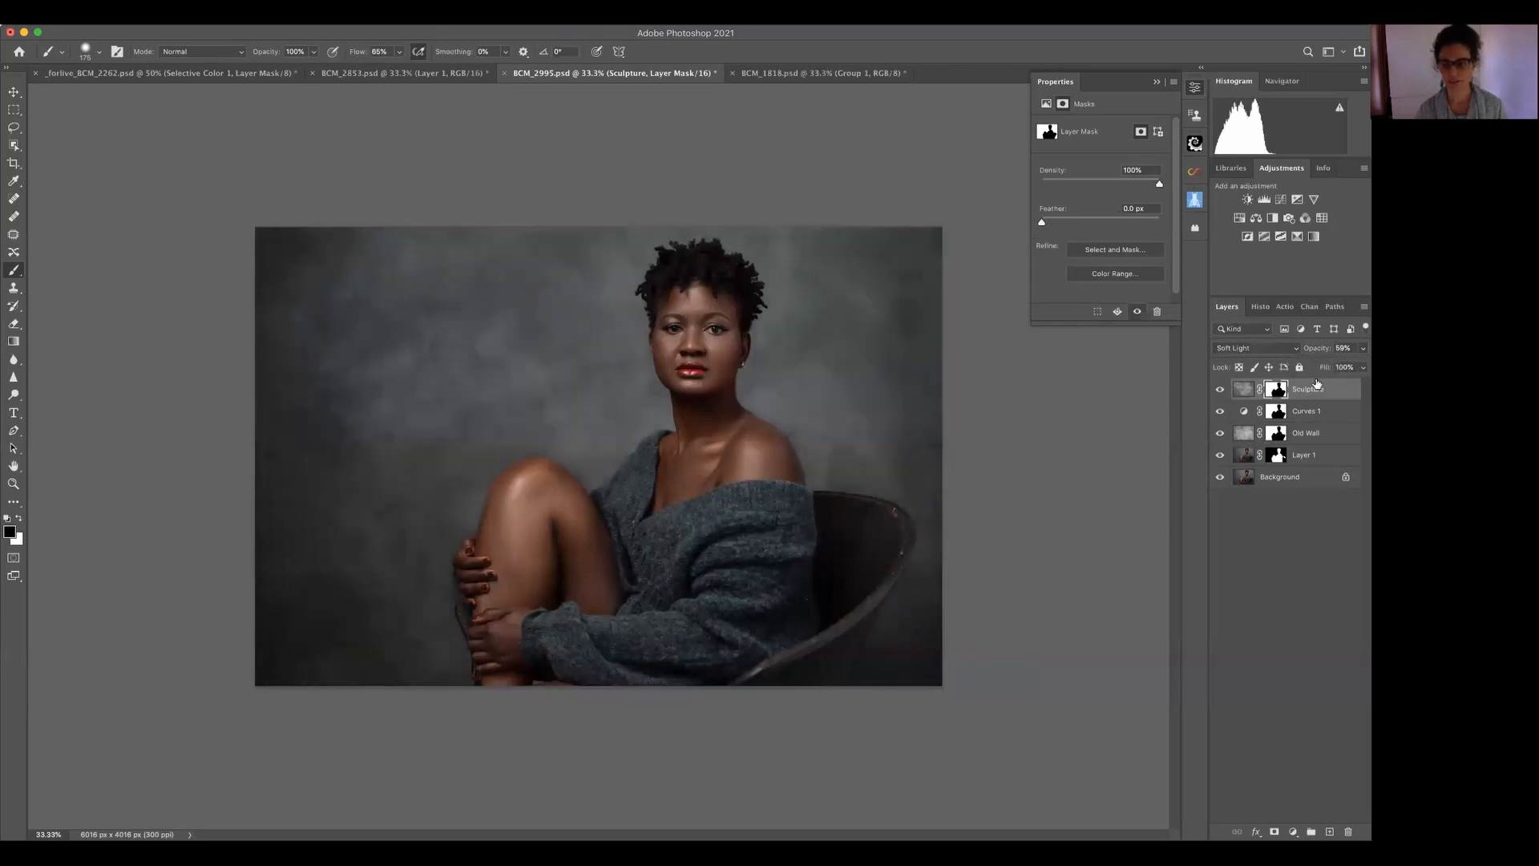
{"action": "left_click", "coordinate": [1334, 393]}
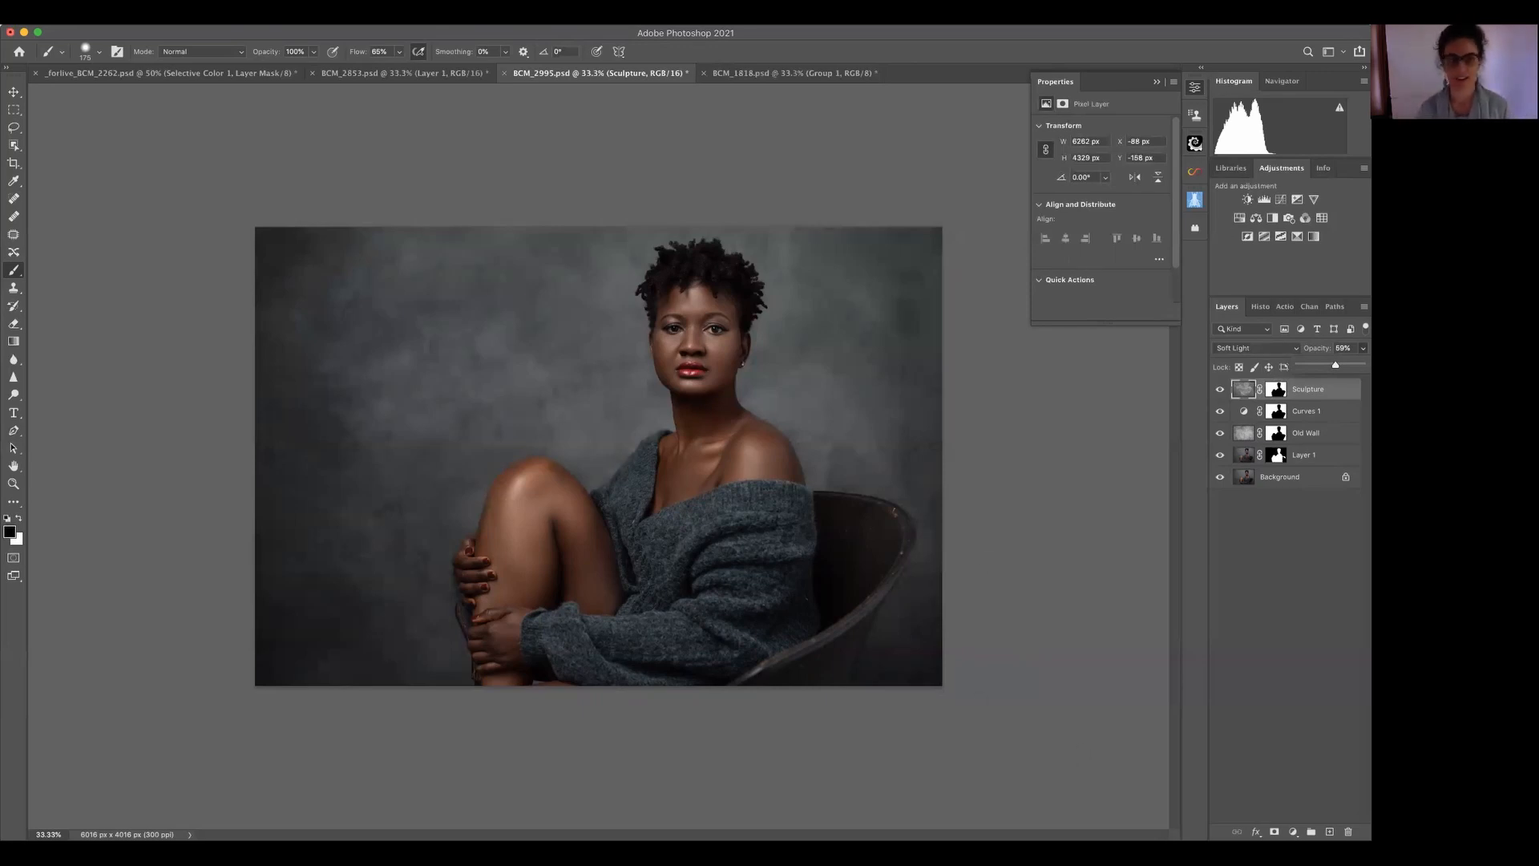
- Switch to BCM_1818.psd and place the Rust II texture, stretching it past both side edges to cover the portrait
{"action": "left_click", "coordinate": [792, 73]}
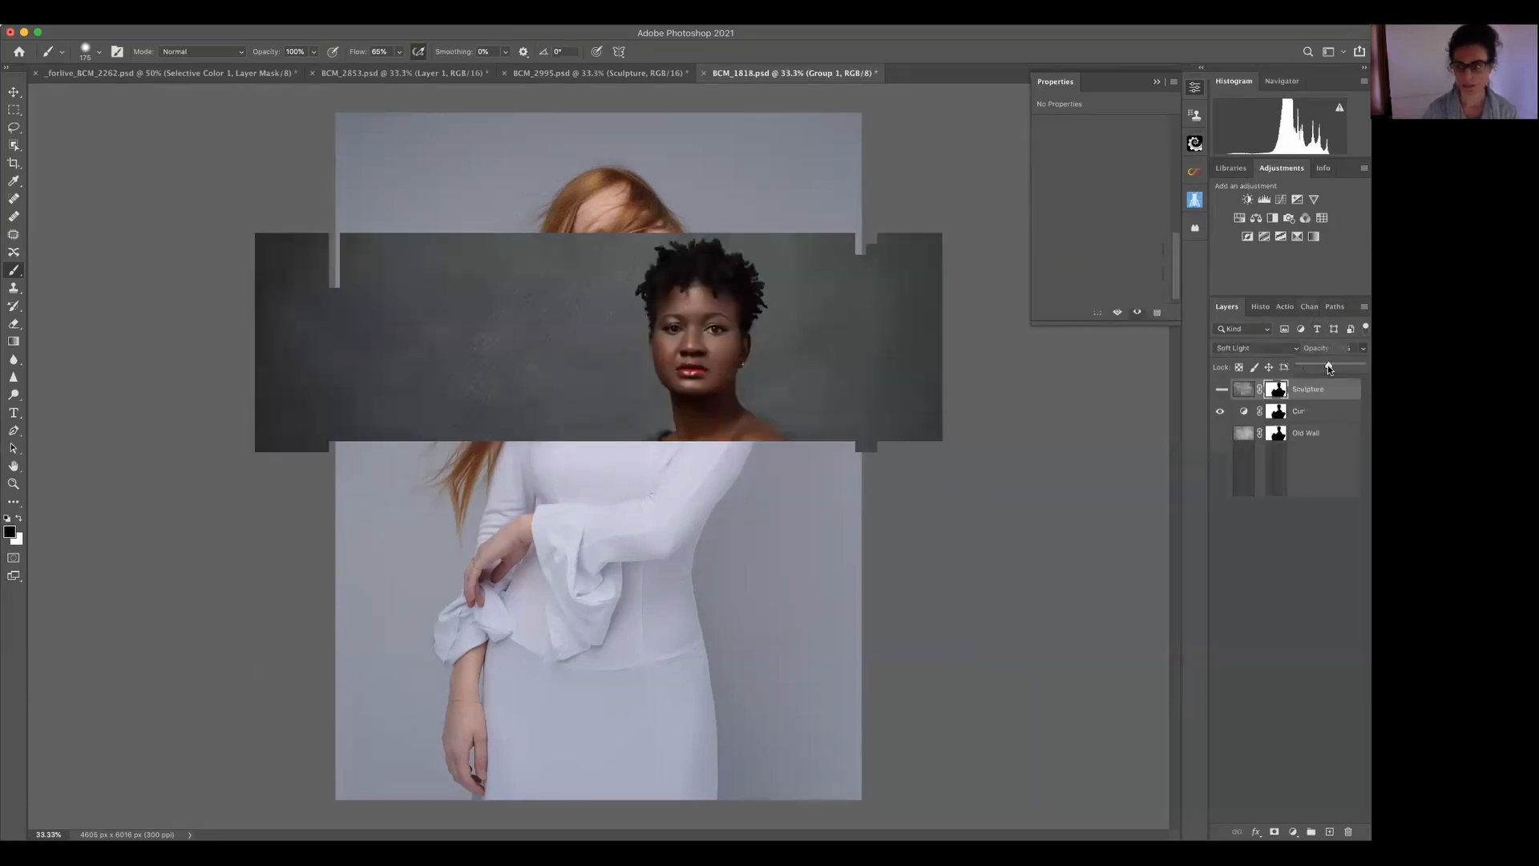
{"action": "left_click", "coordinate": [954, 811]}
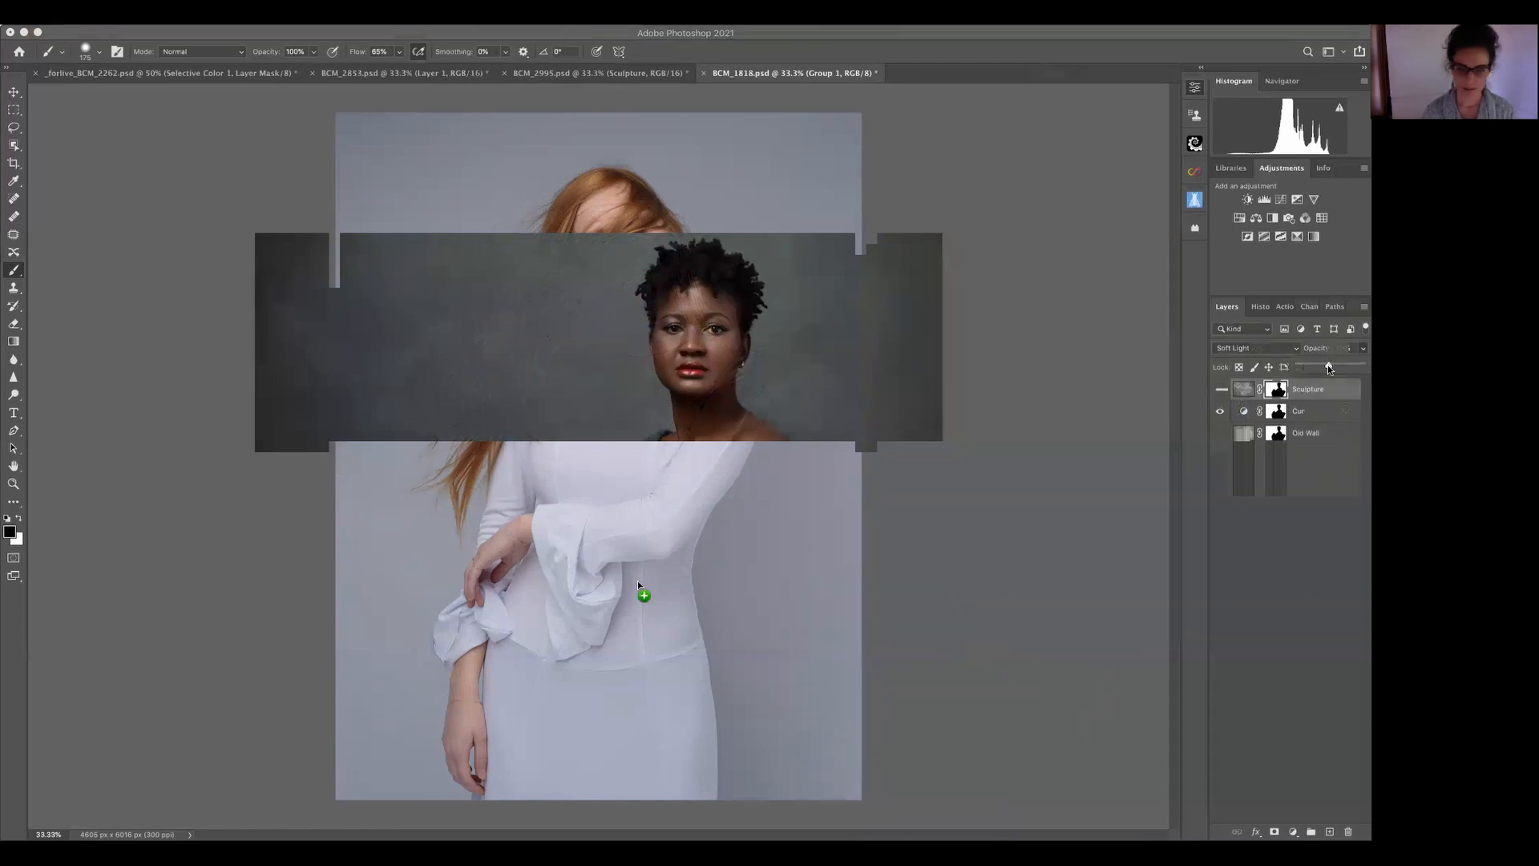
{"action": "key", "text": "super+t"}
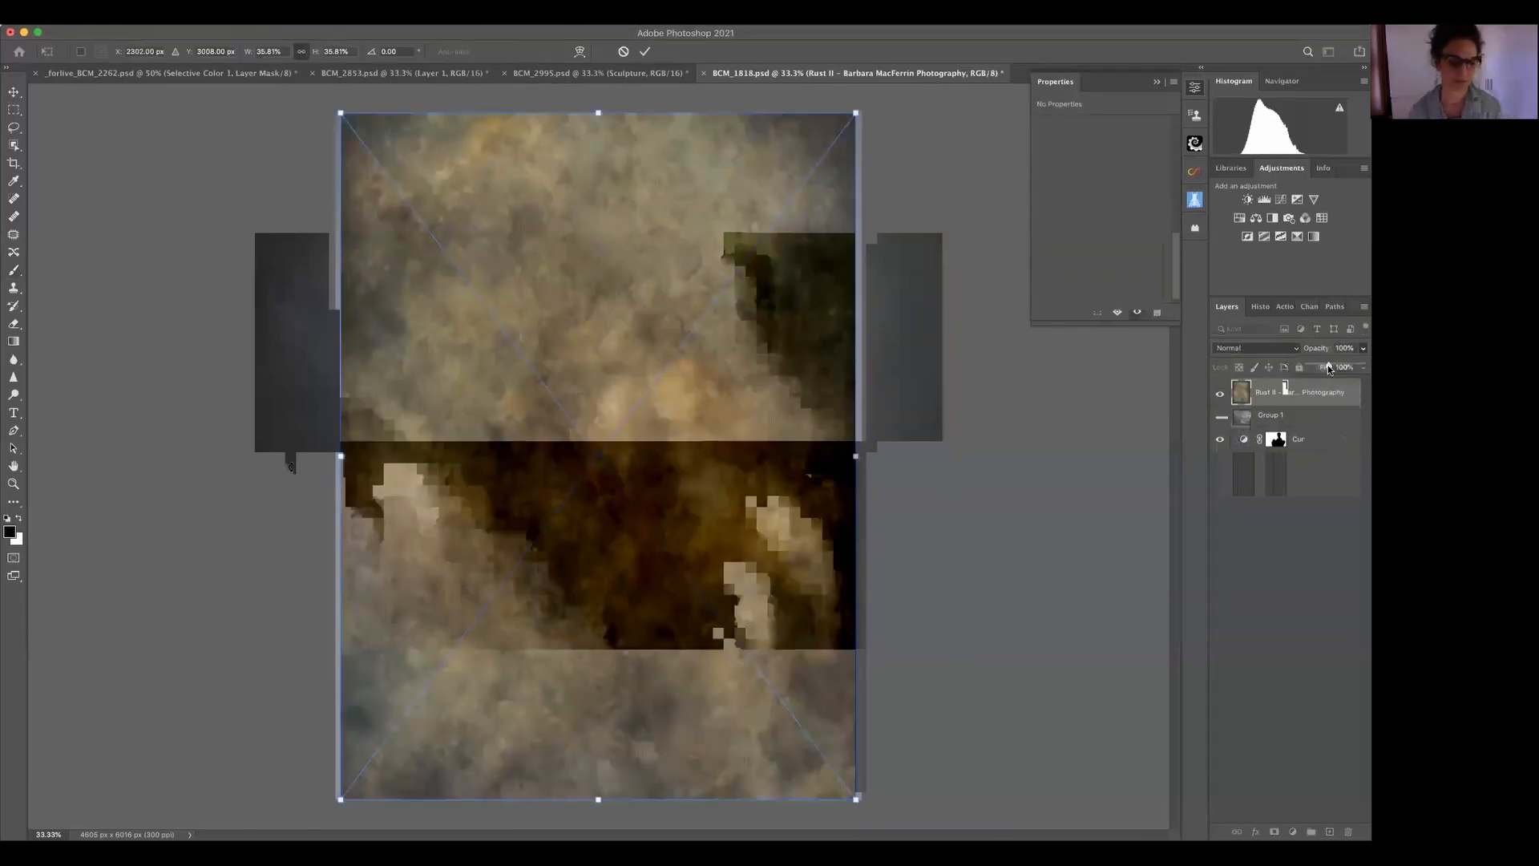
{"action": "left_click_drag", "start_coordinate": [350, 454], "coordinate": [320, 455]}
{"action": "left_click_drag", "start_coordinate": [856, 456], "coordinate": [870, 457]}
{"action": "key", "text": "Return"}
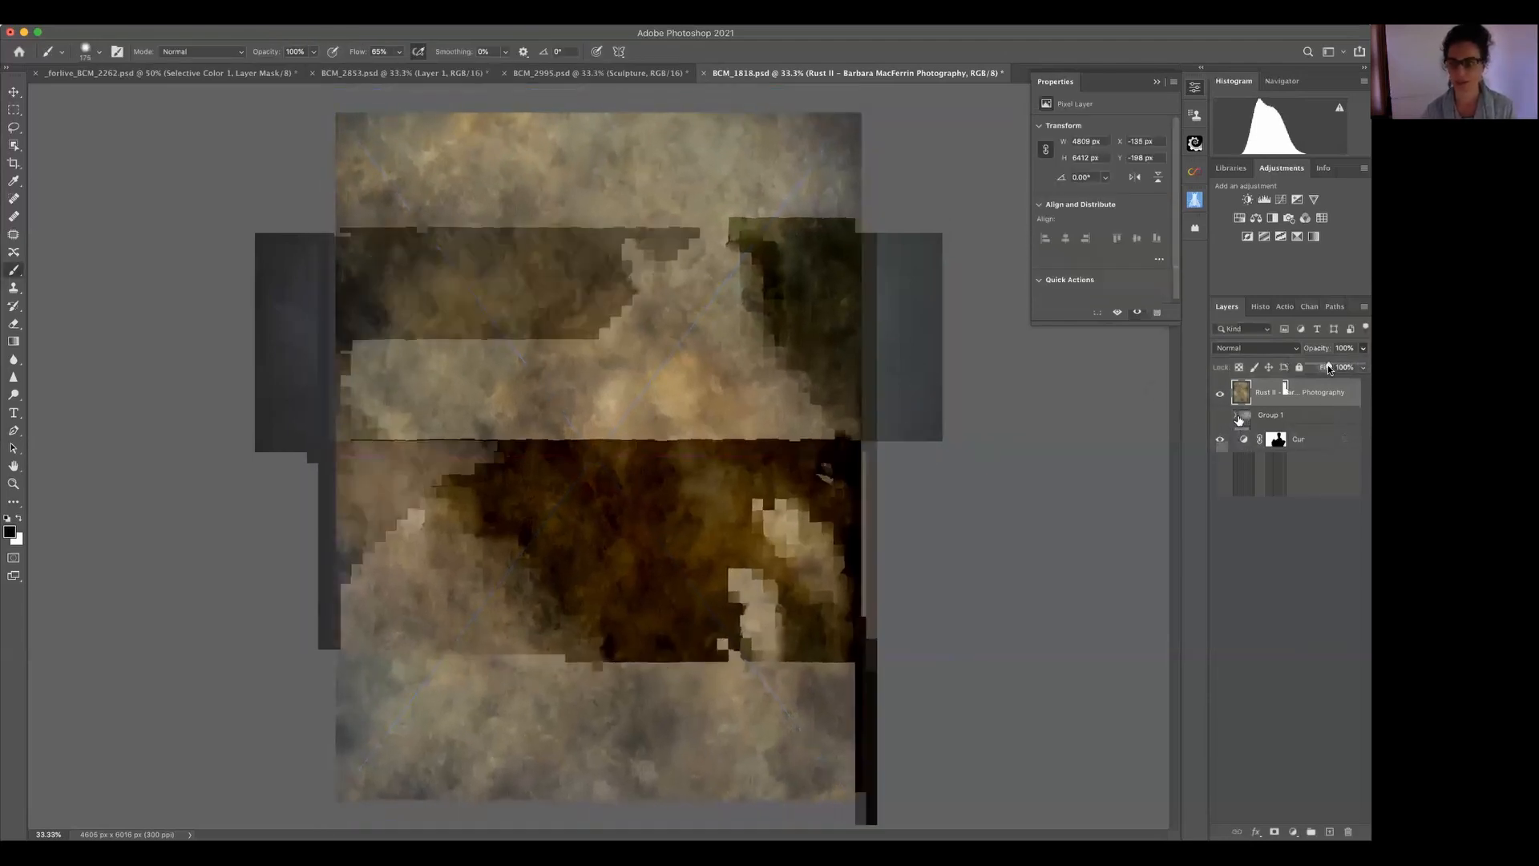
- Set the Rust II layer's blend mode to Multiply and its opacity to 48%
{"action": "left_click", "coordinate": [1287, 347]}
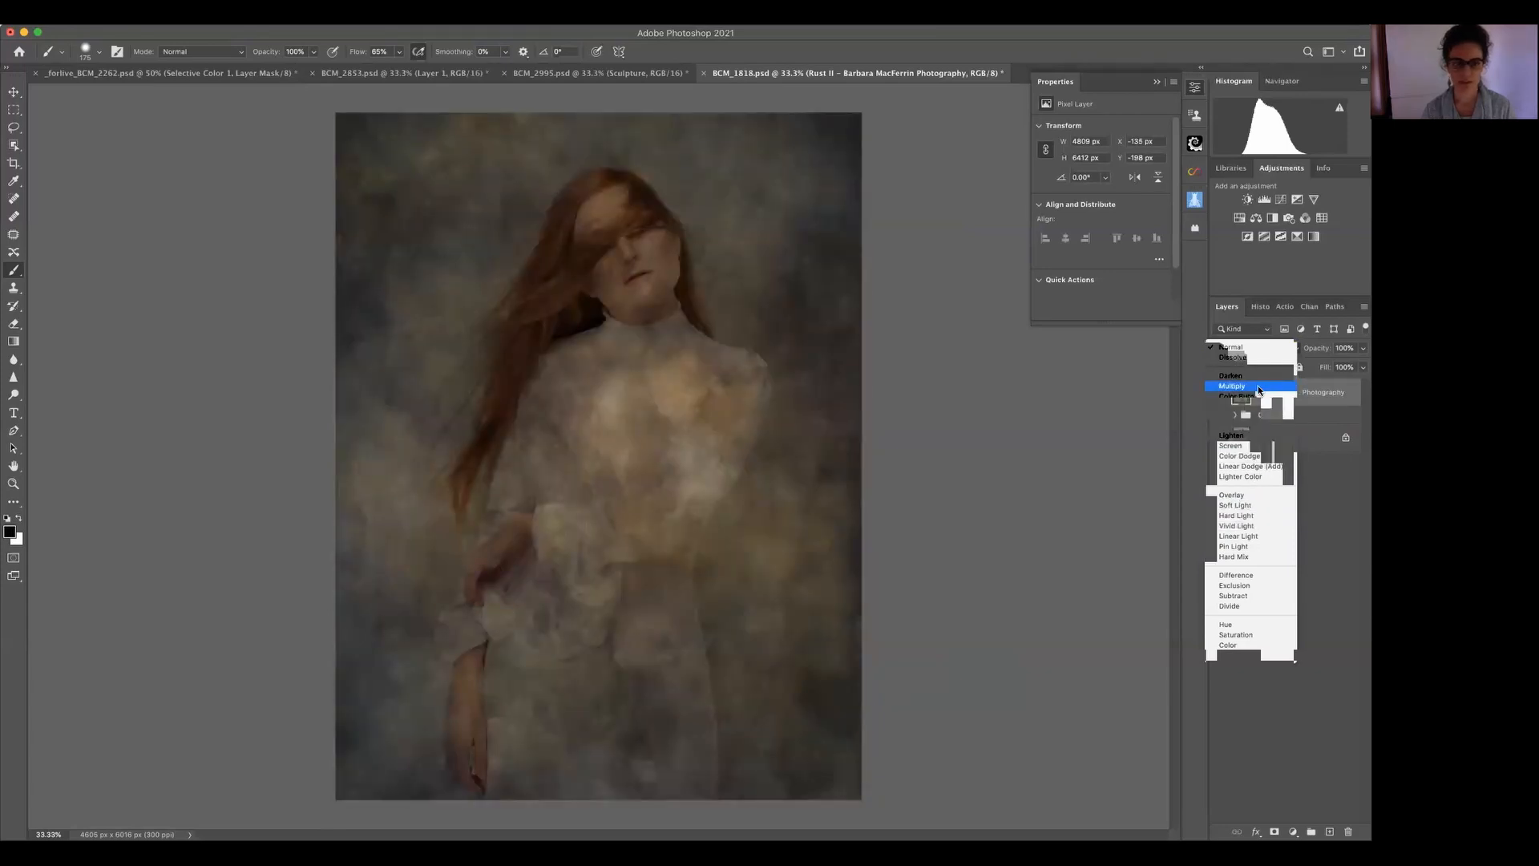
{"action": "left_click", "coordinate": [1258, 390]}
{"action": "left_click", "coordinate": [1362, 367]}
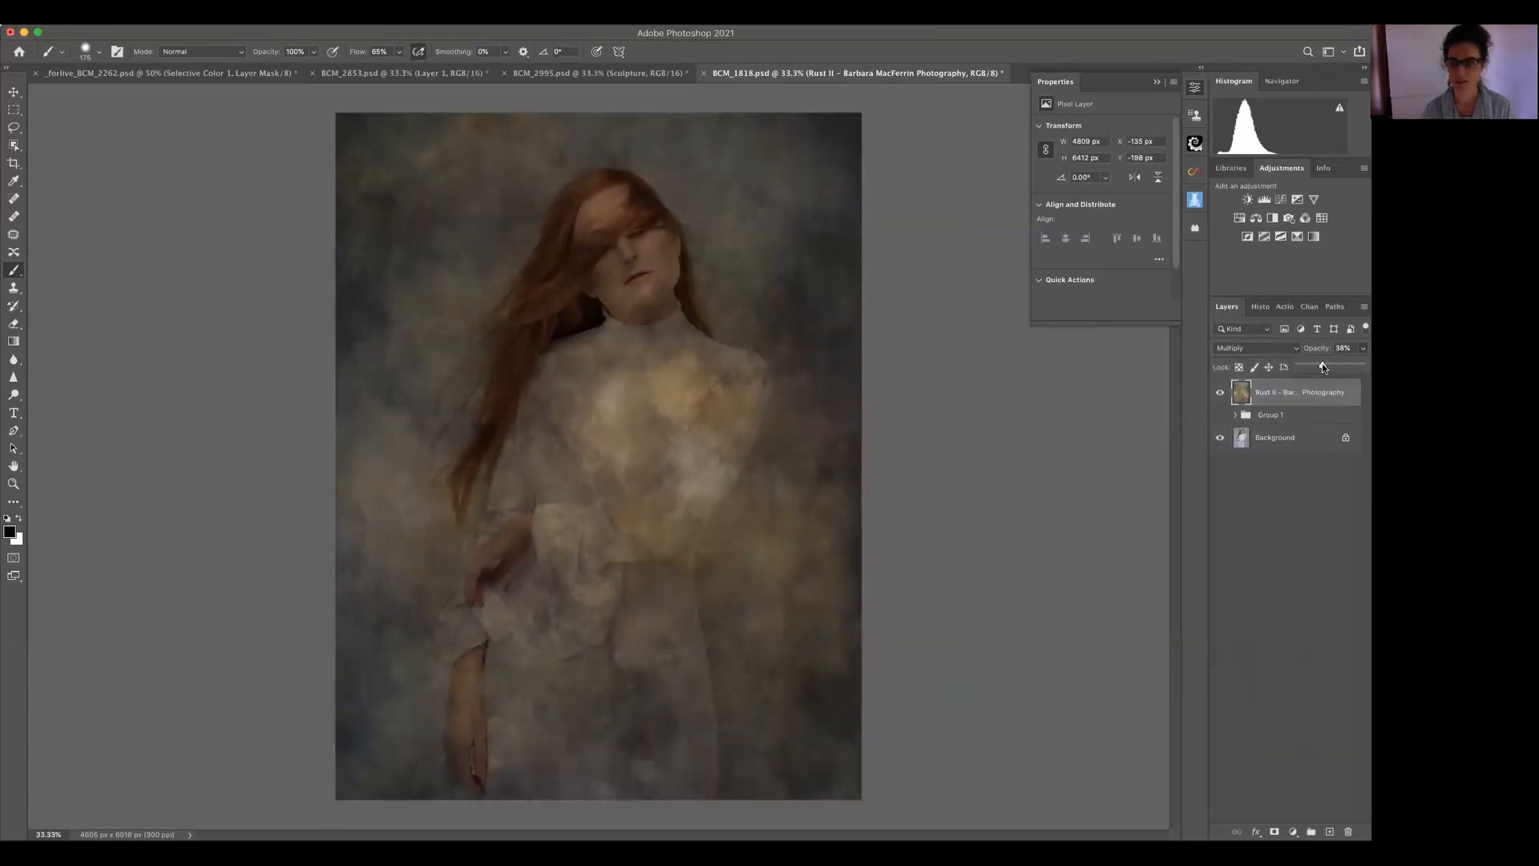
{"action": "left_click_drag", "start_coordinate": [1321, 365], "coordinate": [1331, 367]}
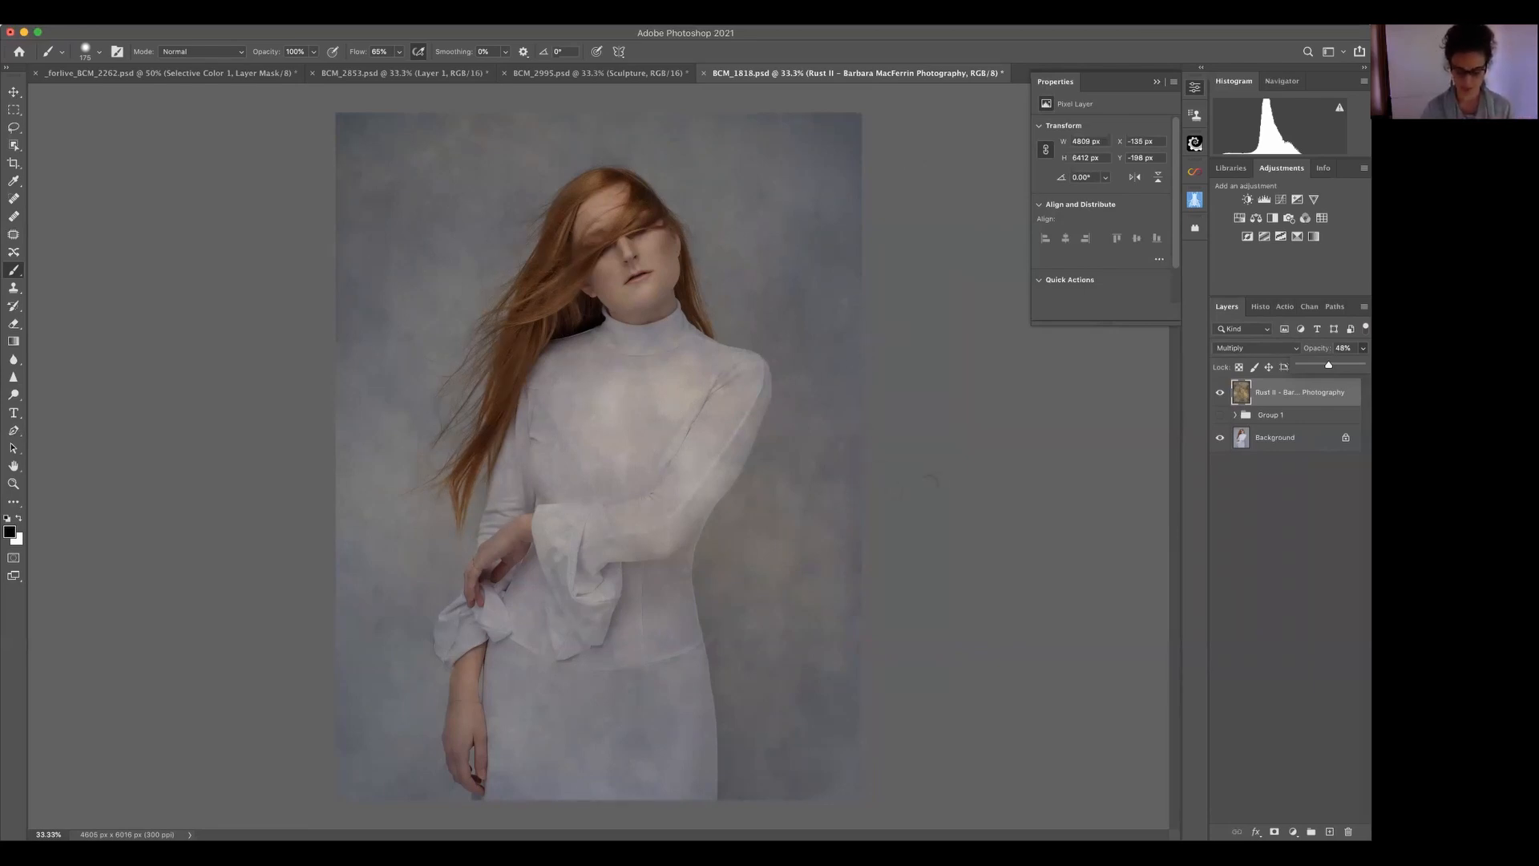
- Lasso a selection around the woman's head, dress and arms, and subtract the small gap beside her lowered hand
{"action": "key", "text": "l"}
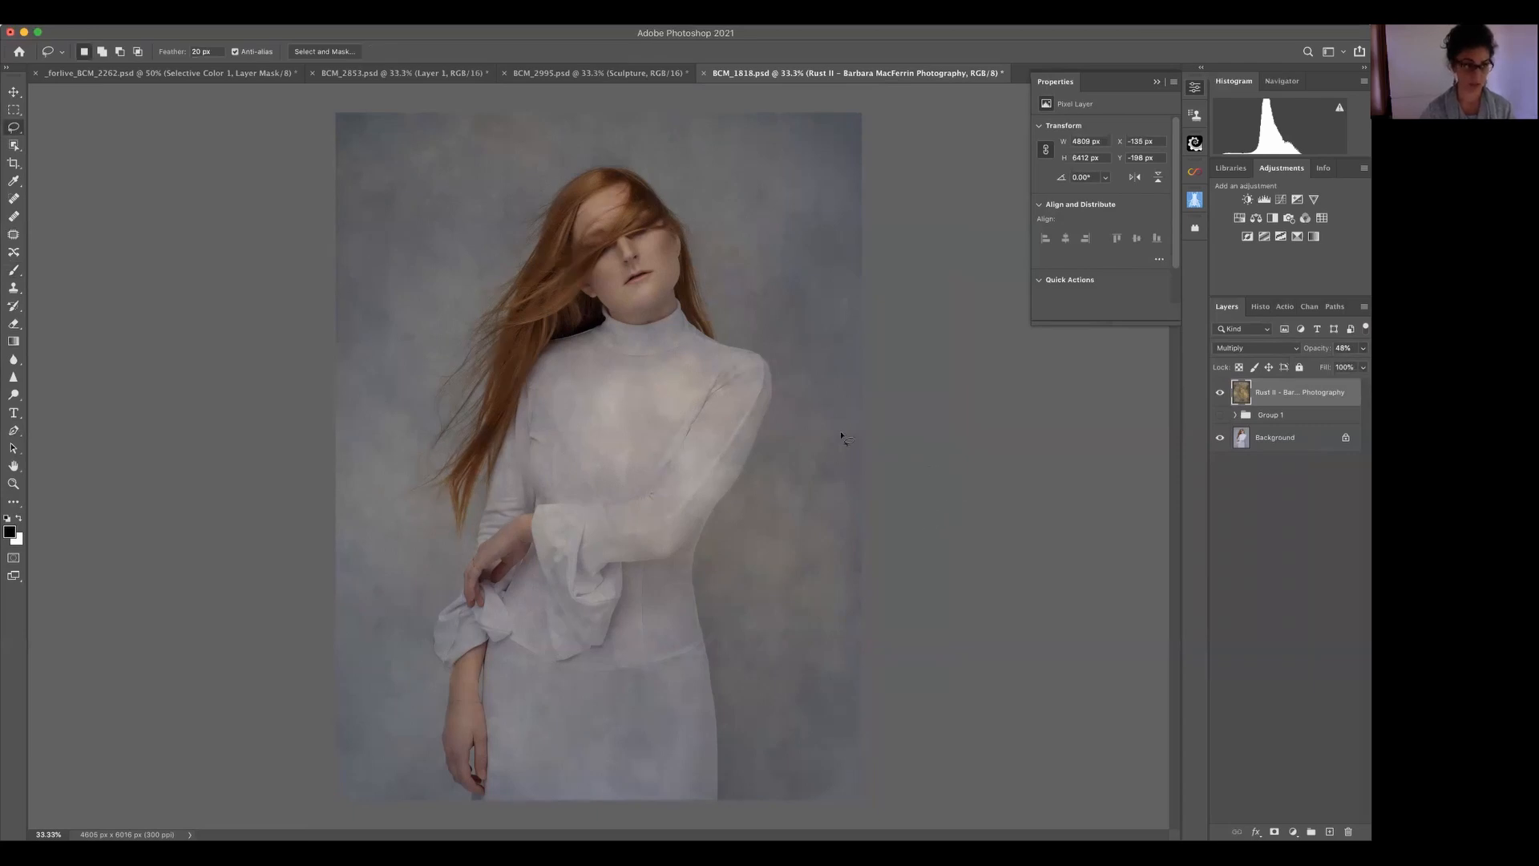
{"action": "mouse_move", "coordinate": [625, 178]}
{"action": "left_mouse_down"}
{"action": "mouse_move", "coordinate": [559, 219]}
{"action": "mouse_move", "coordinate": [530, 294]}
{"action": "mouse_move", "coordinate": [491, 513]}
{"action": "mouse_move", "coordinate": [439, 625]}
{"action": "mouse_move", "coordinate": [442, 656]}
{"action": "left_mouse_up"}
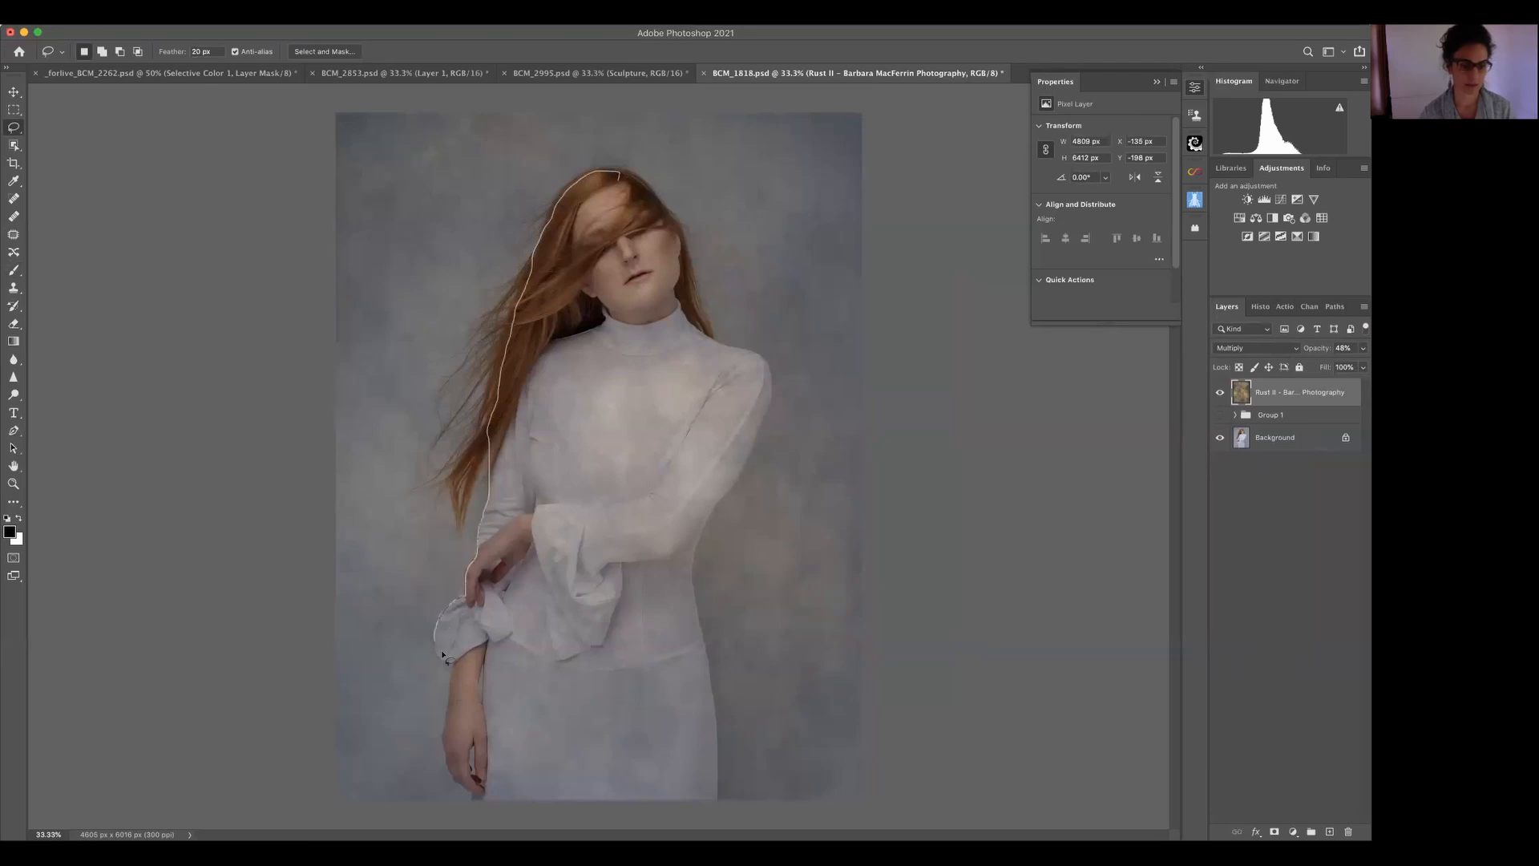
{"action": "mouse_move", "coordinate": [447, 717]}
{"action": "left_mouse_down"}
{"action": "mouse_move", "coordinate": [475, 798]}
{"action": "mouse_move", "coordinate": [675, 803]}
{"action": "left_mouse_up"}
{"action": "mouse_move", "coordinate": [714, 750]}
{"action": "left_mouse_down"}
{"action": "mouse_move", "coordinate": [696, 546]}
{"action": "mouse_move", "coordinate": [772, 382]}
{"action": "mouse_move", "coordinate": [764, 359]}
{"action": "mouse_move", "coordinate": [697, 336]}
{"action": "mouse_move", "coordinate": [684, 248]}
{"action": "mouse_move", "coordinate": [616, 170]}
{"action": "left_mouse_up"}
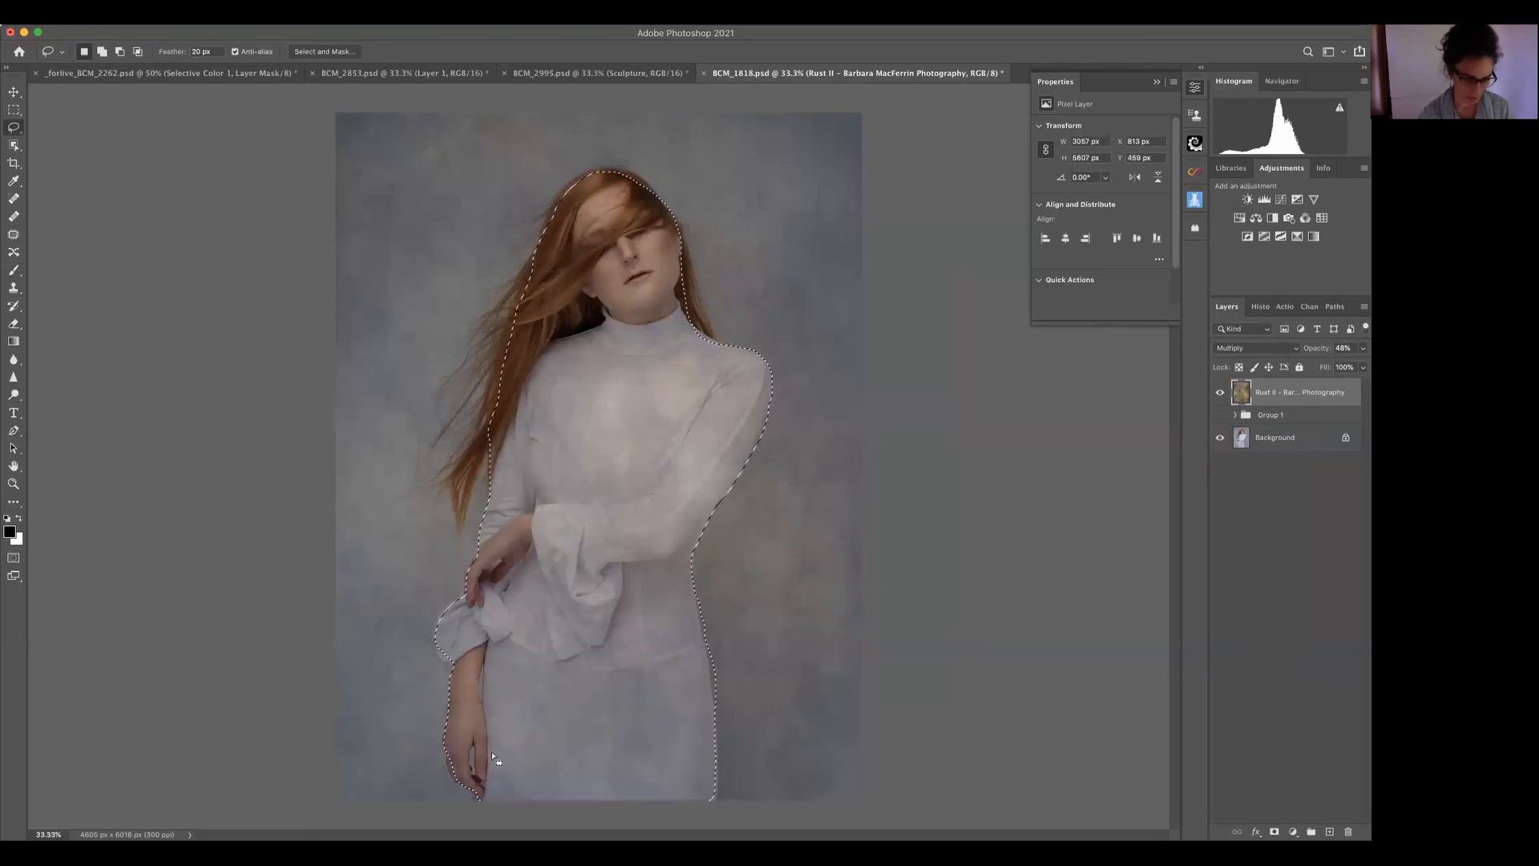
{"action": "key", "text": "alt"}
{"action": "left_click_drag", "start_coordinate": [473, 745], "coordinate": [475, 749]}
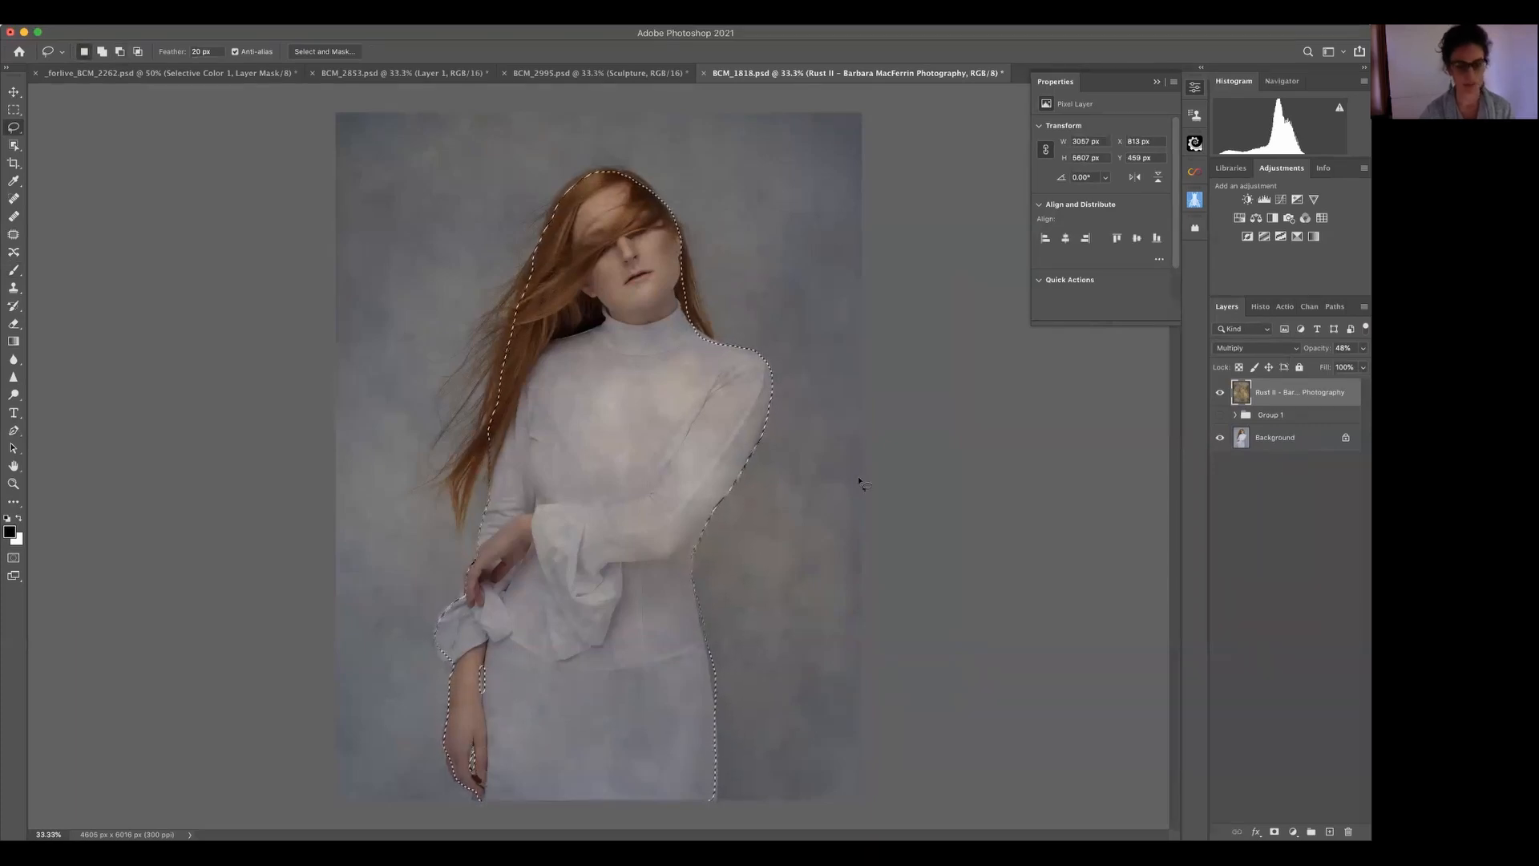
- Blur the Rust II texture inside the selection to smooth it over the woman, and clear the selection
{"action": "left_click", "coordinate": [314, 15]}
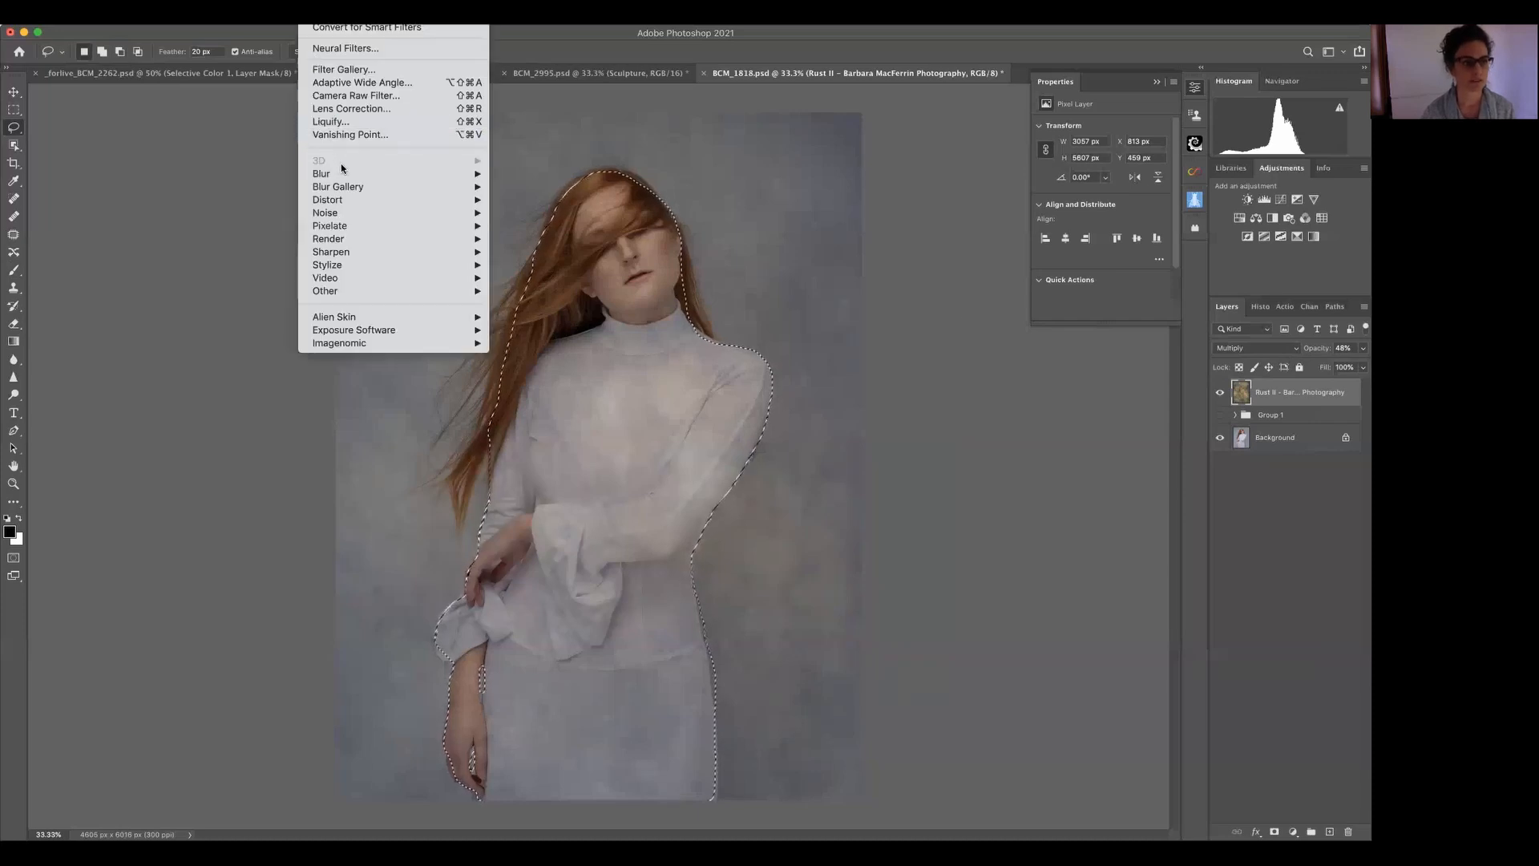
{"action": "left_click", "coordinate": [879, 124]}
{"action": "key", "text": "super+d"}
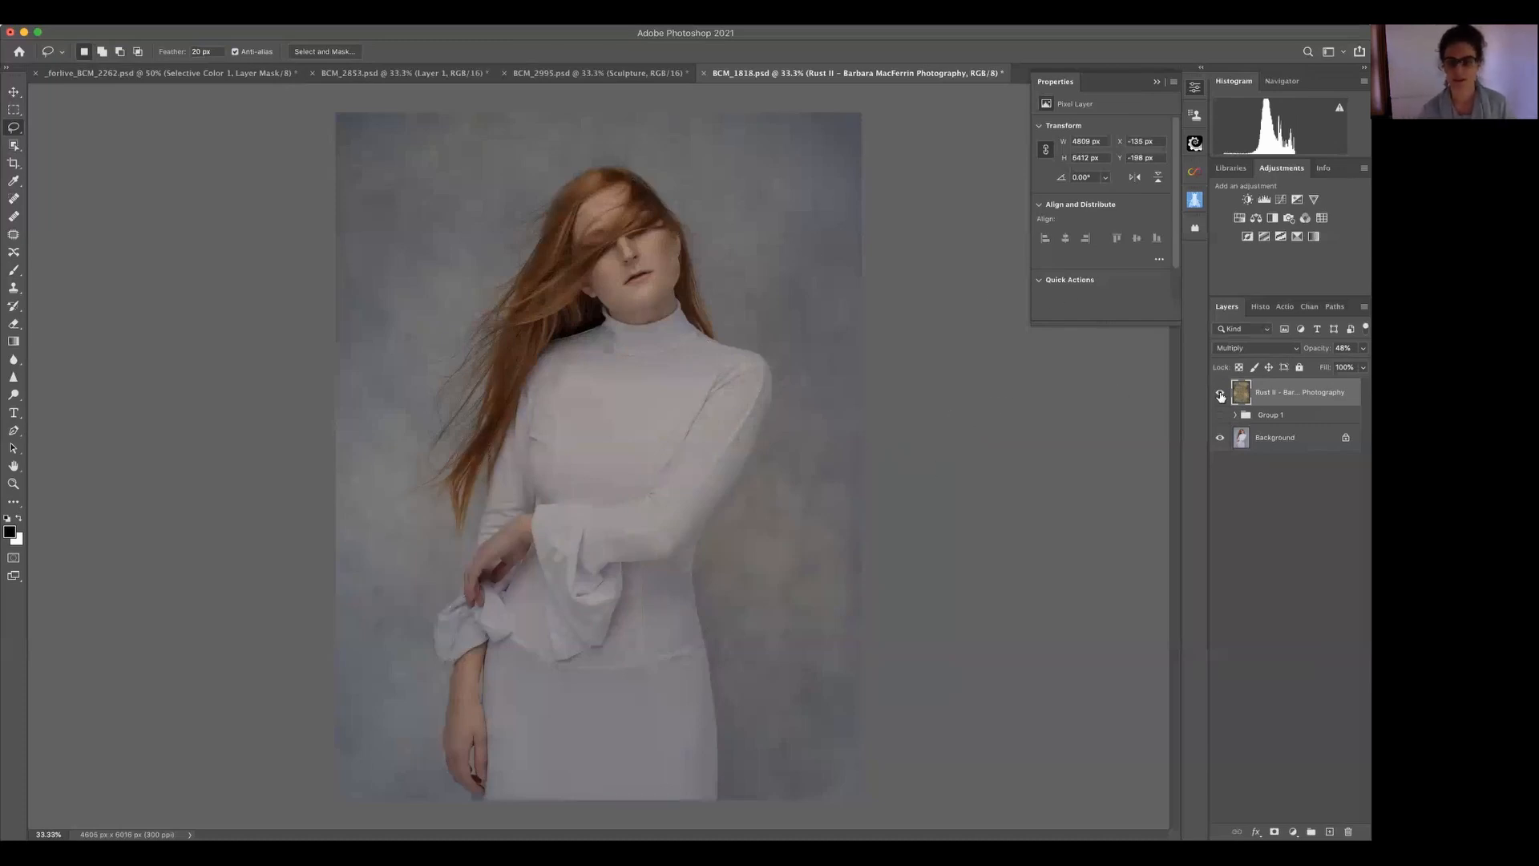
- Compare the portrait with the Rust II texture hidden and shown
{"action": "left_click", "coordinate": [1220, 395]}
{"action": "left_click", "coordinate": [1220, 395]}
{"action": "left_click", "coordinate": [1220, 394]}
{"action": "left_click", "coordinate": [1220, 394]}
{"action": "left_click", "coordinate": [1219, 395]}
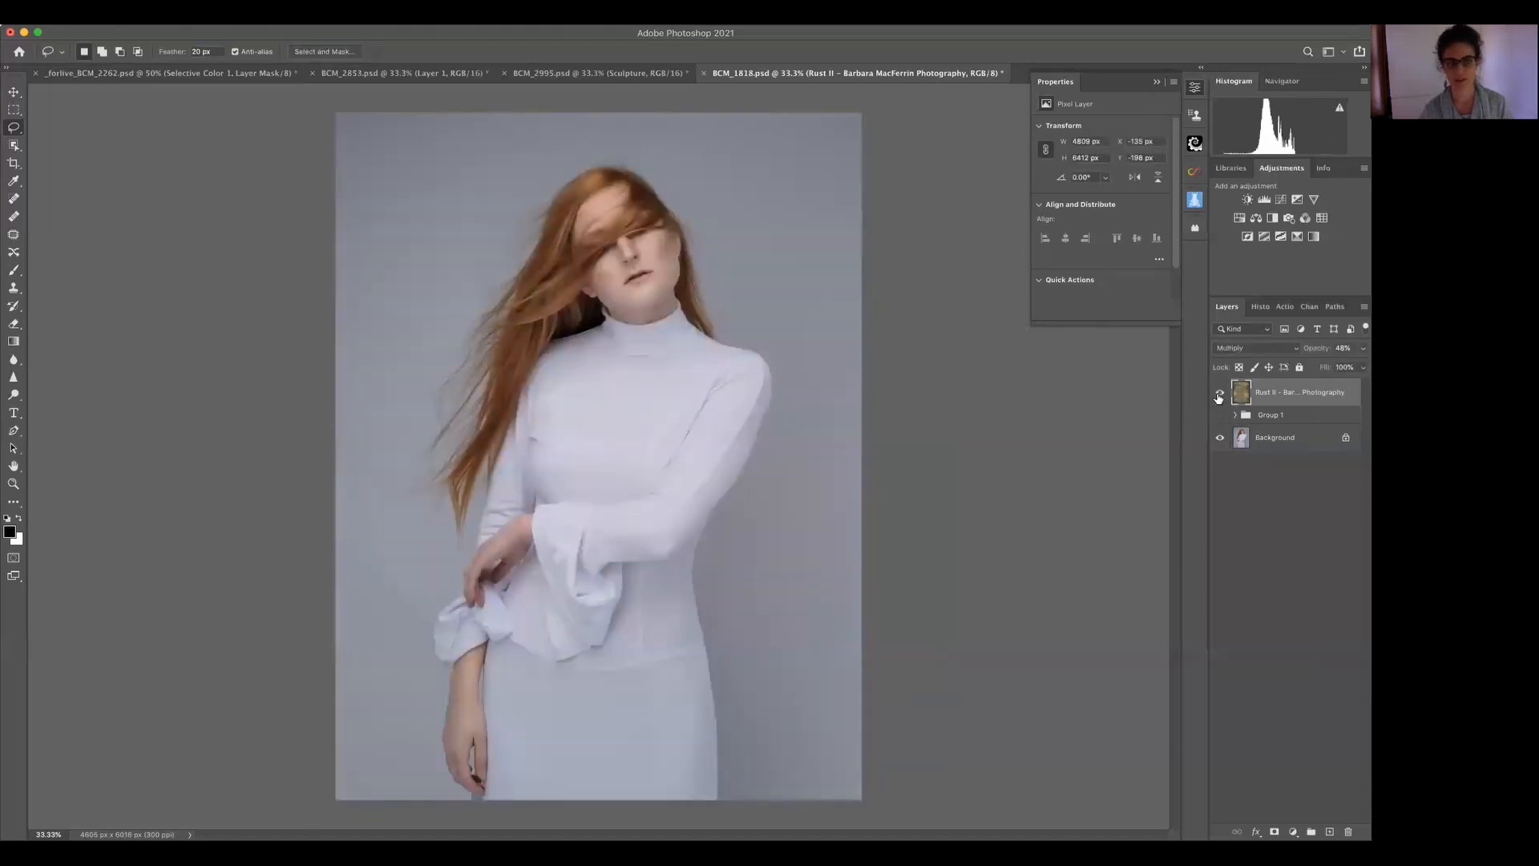
{"action": "left_click", "coordinate": [1219, 395]}
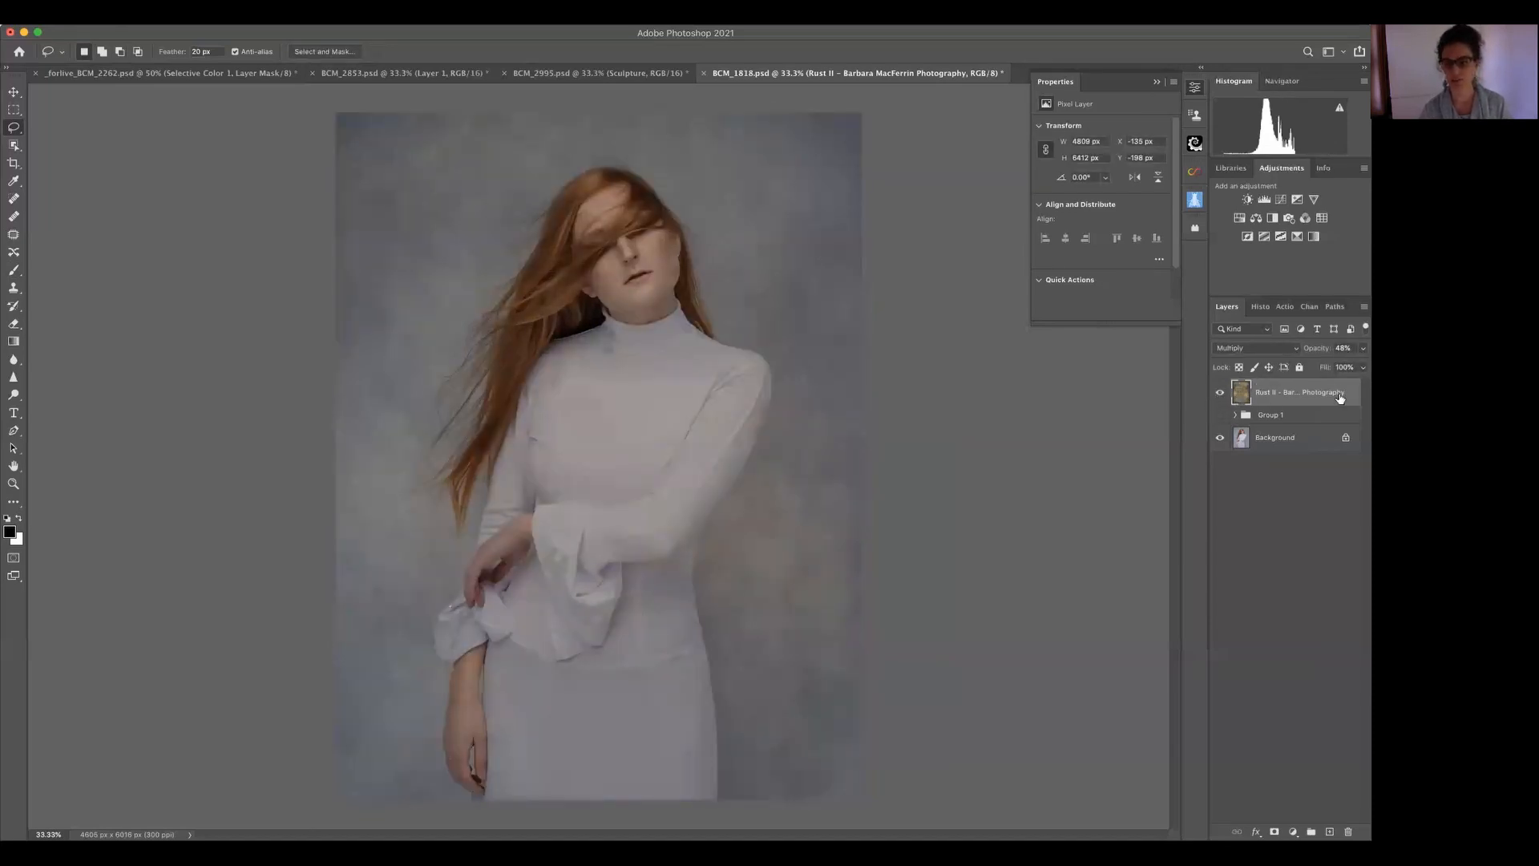
- Set the Rust II layer's blend mode to Overlay and its opacity to 40%
{"action": "left_click", "coordinate": [1362, 348]}
{"action": "mouse_move", "coordinate": [1331, 365]}
{"action": "left_mouse_down"}
{"action": "mouse_move", "coordinate": [1316, 368]}
{"action": "mouse_move", "coordinate": [1339, 365]}
{"action": "left_mouse_up"}
{"action": "left_click", "coordinate": [1274, 347]}
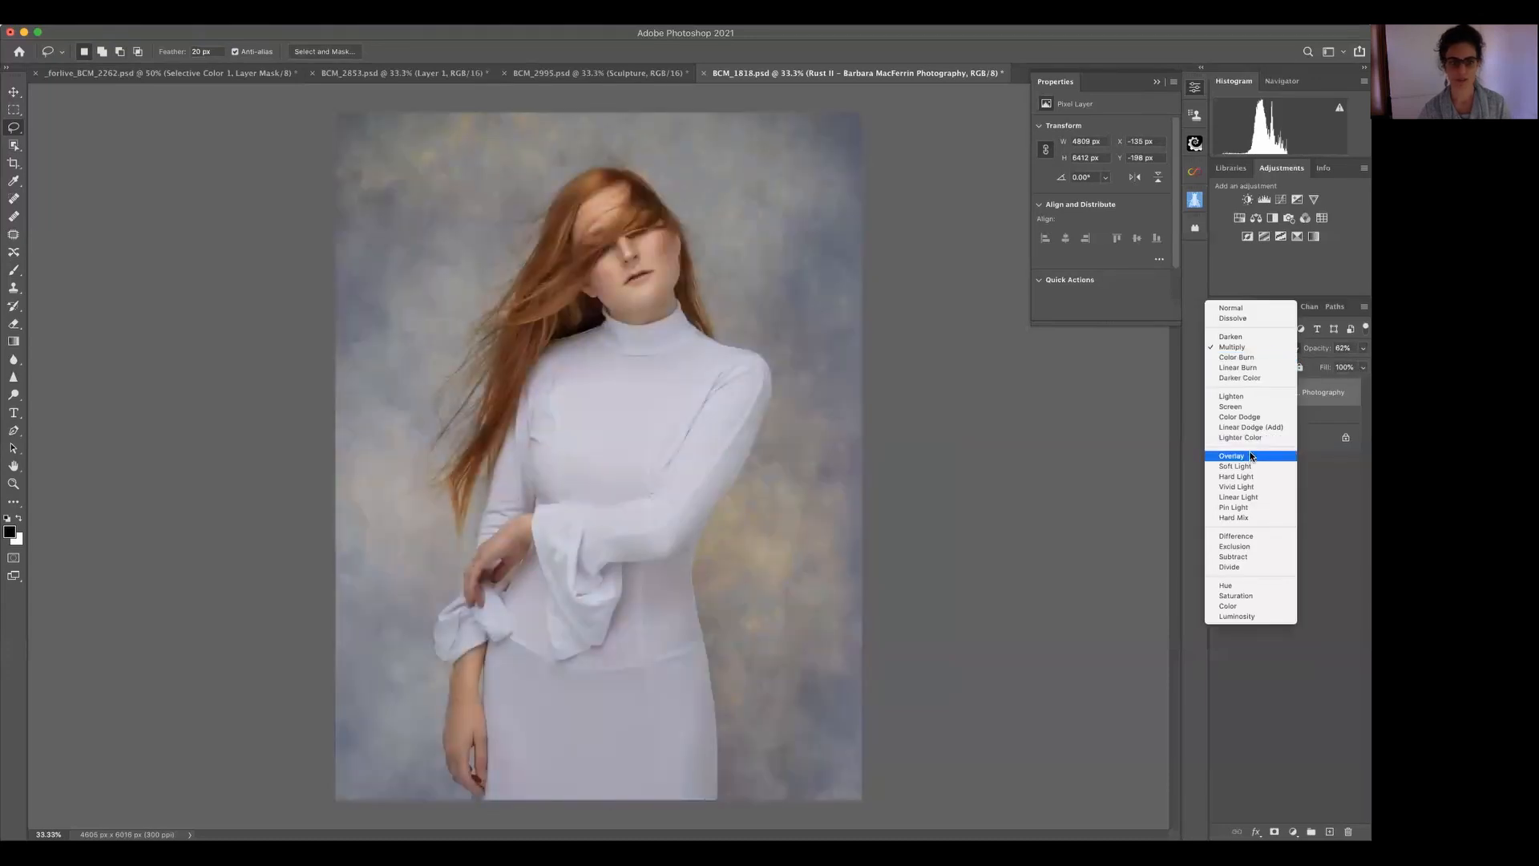
{"action": "left_click", "coordinate": [1330, 401]}
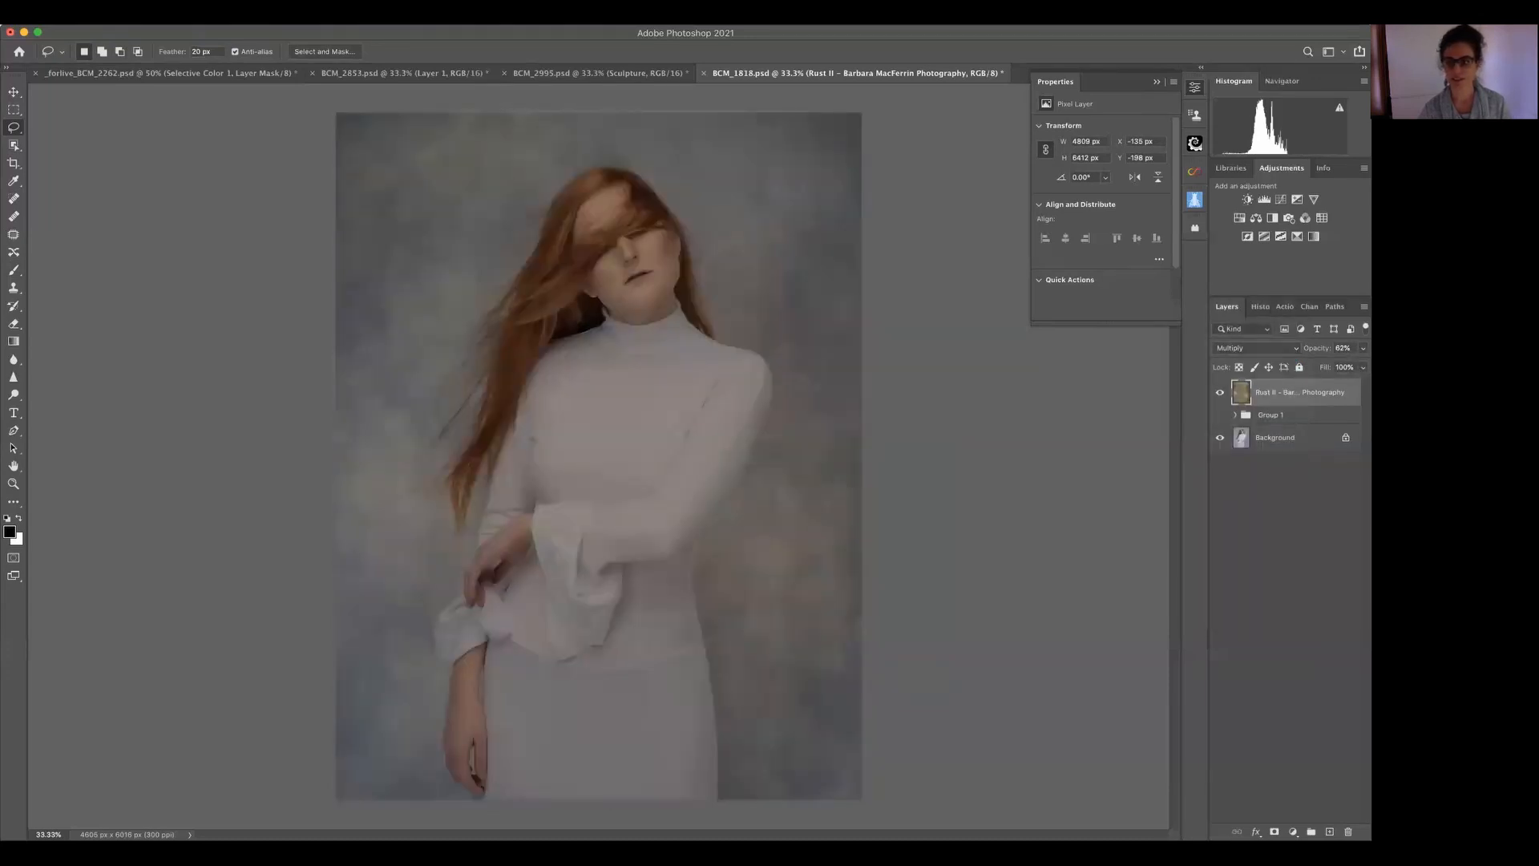
{"action": "left_click", "coordinate": [1274, 348]}
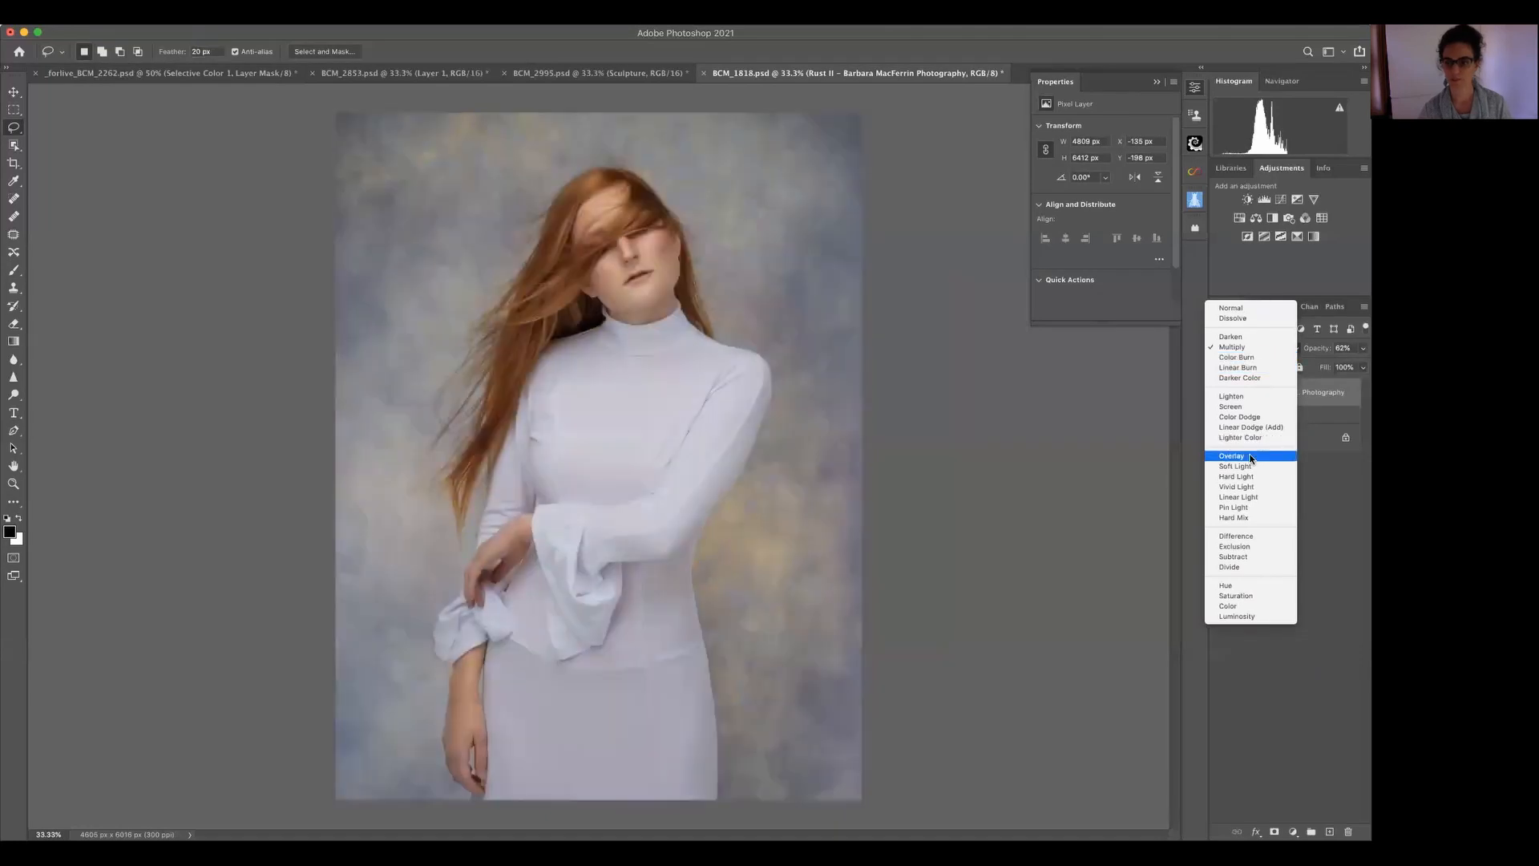
{"action": "left_click", "coordinate": [1345, 374]}
{"action": "left_click", "coordinate": [1363, 348]}
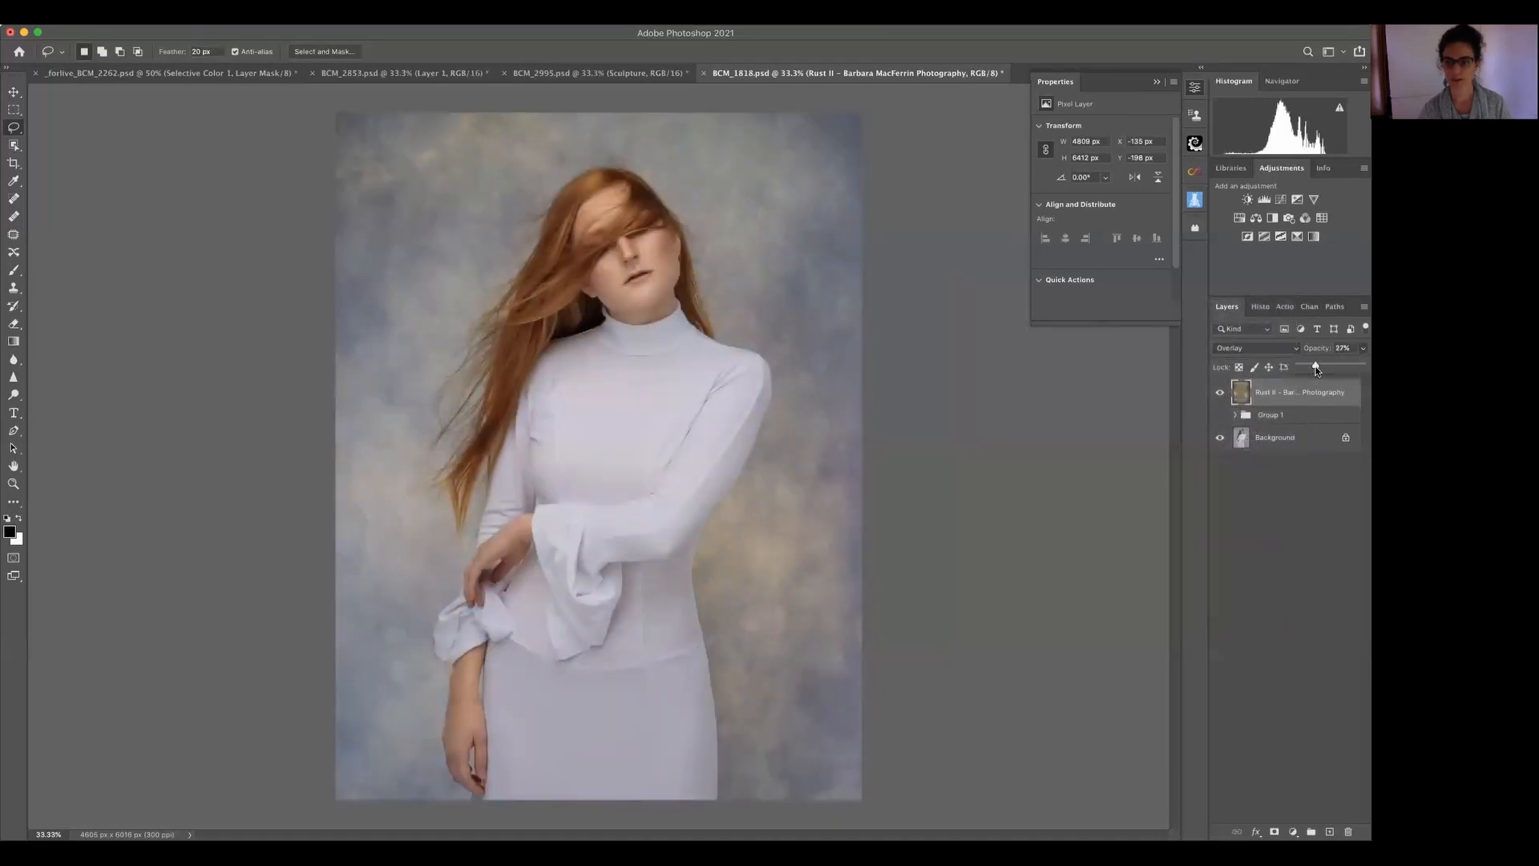
{"action": "left_click_drag", "start_coordinate": [1315, 369], "coordinate": [1324, 365]}
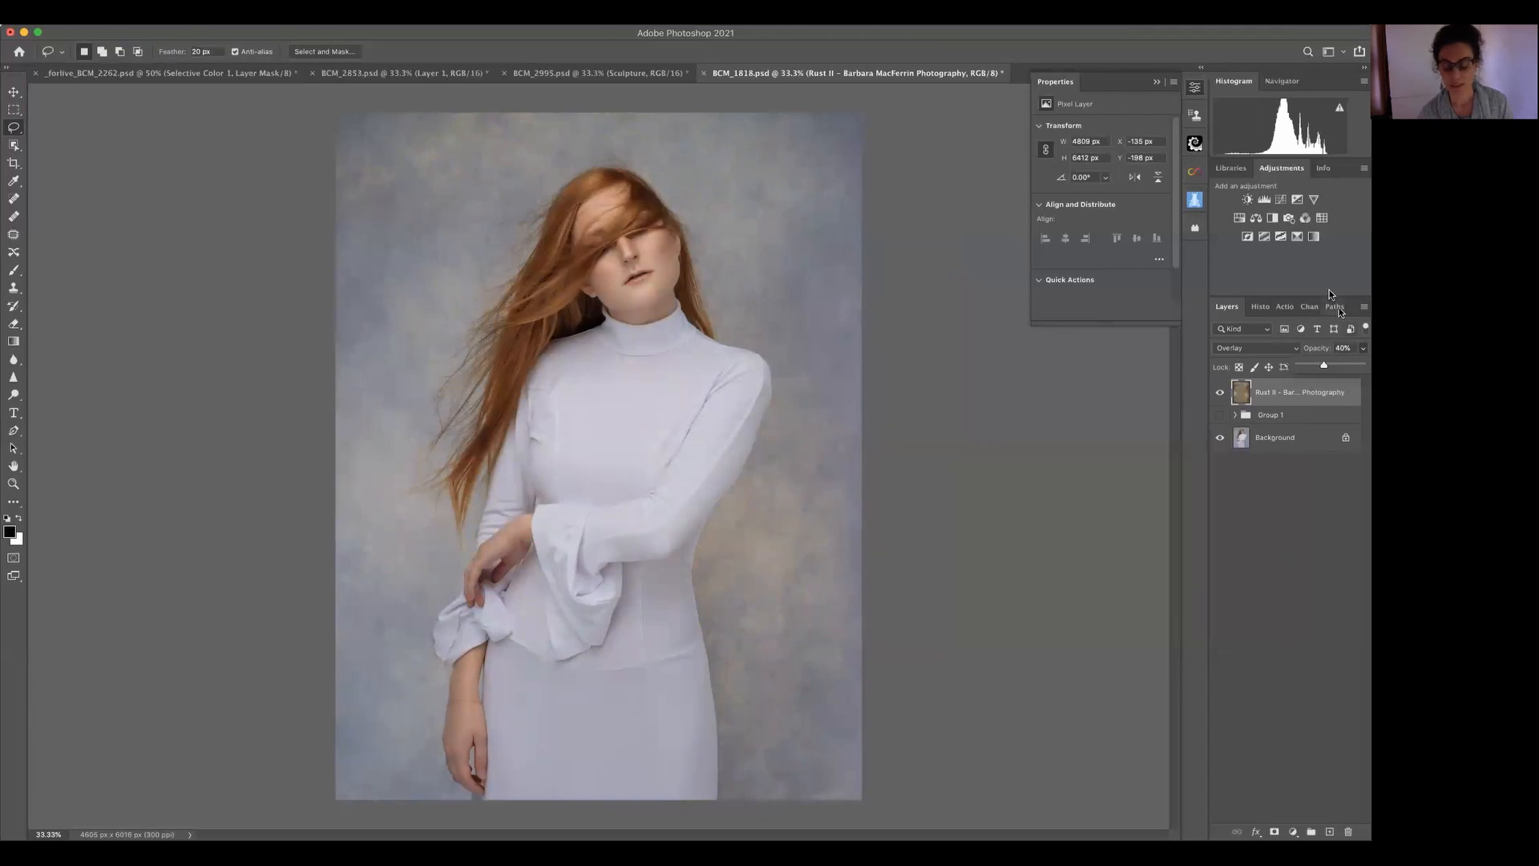
{"action": "left_click", "coordinate": [1075, 719]}
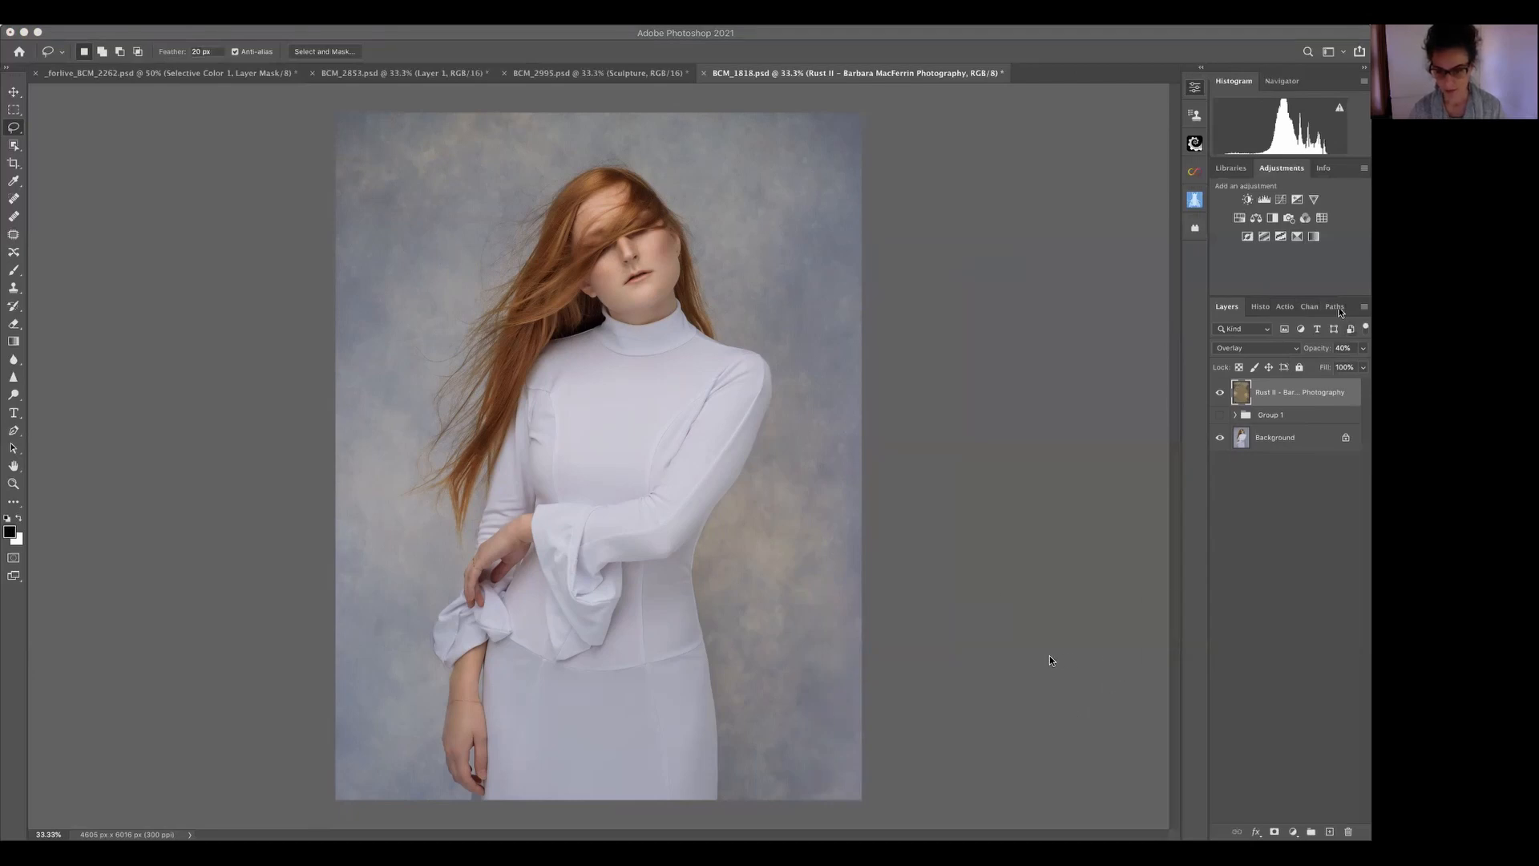
- Place the _c-texture canvas image above Rust II and scale it to cover the whole portrait
{"action": "left_click_drag", "start_coordinate": [1040, 654], "coordinate": [591, 646]}
{"action": "left_click_drag", "start_coordinate": [871, 248], "coordinate": [725, 607]}
{"action": "left_click_drag", "start_coordinate": [522, 406], "coordinate": [409, 318]}
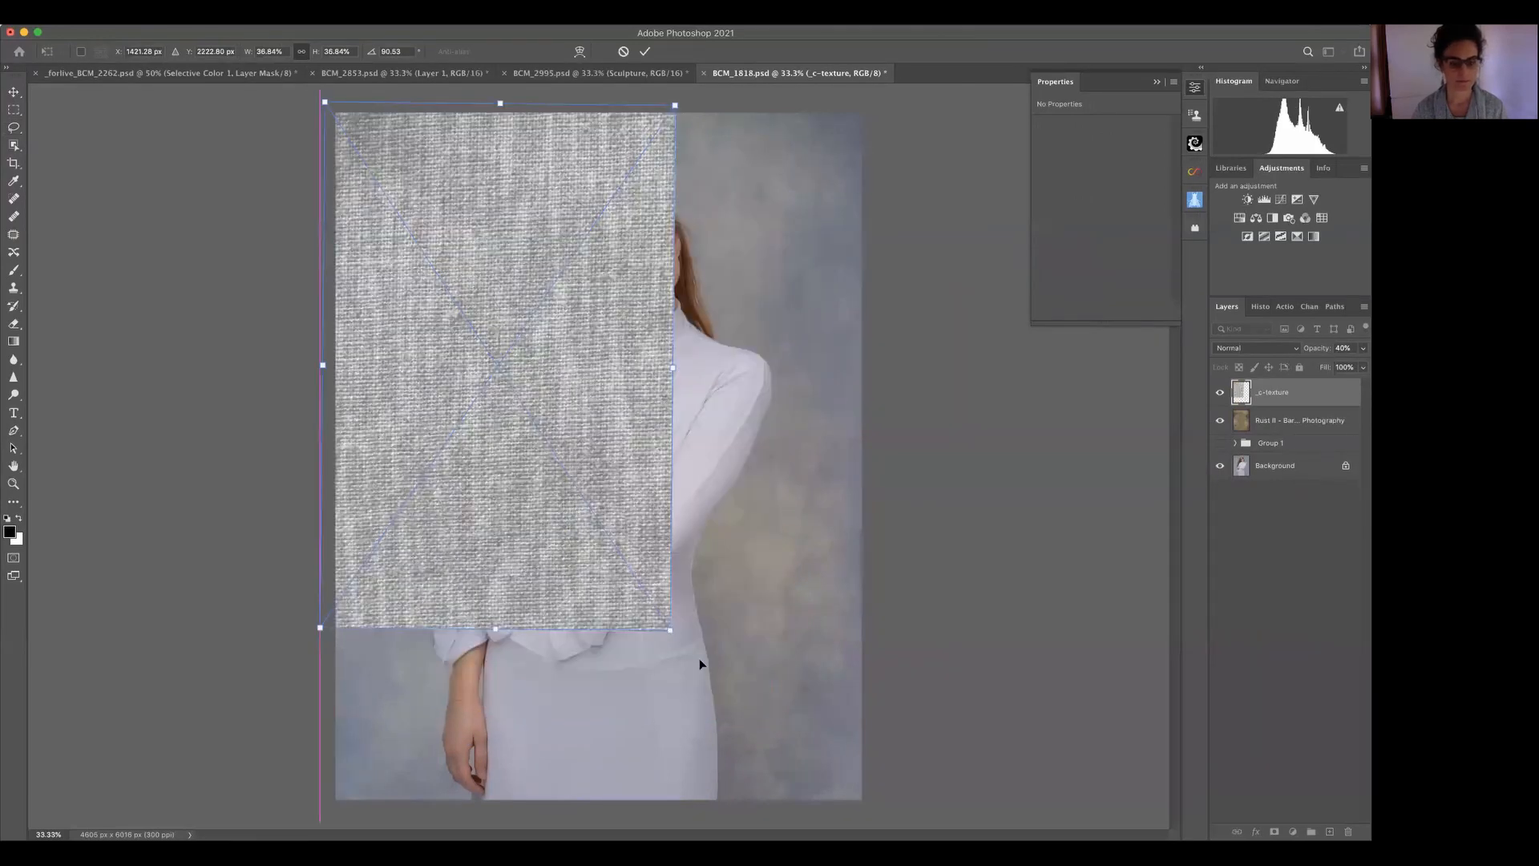
{"action": "left_click_drag", "start_coordinate": [699, 663], "coordinate": [883, 810]}
{"action": "left_click_drag", "start_coordinate": [879, 813], "coordinate": [879, 821]}
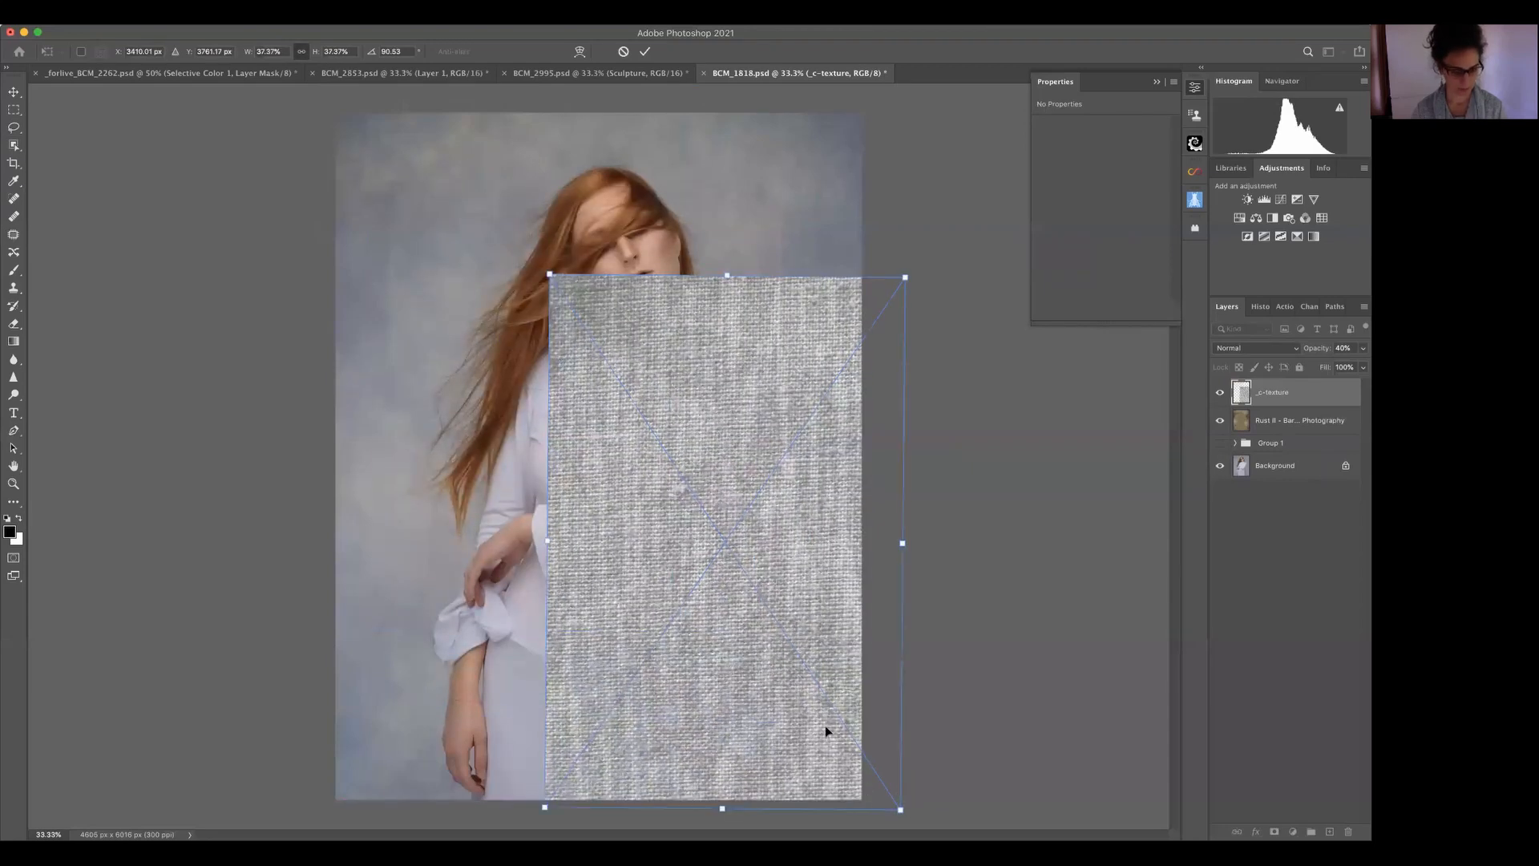
{"action": "left_click_drag", "start_coordinate": [549, 274], "coordinate": [320, 97]}
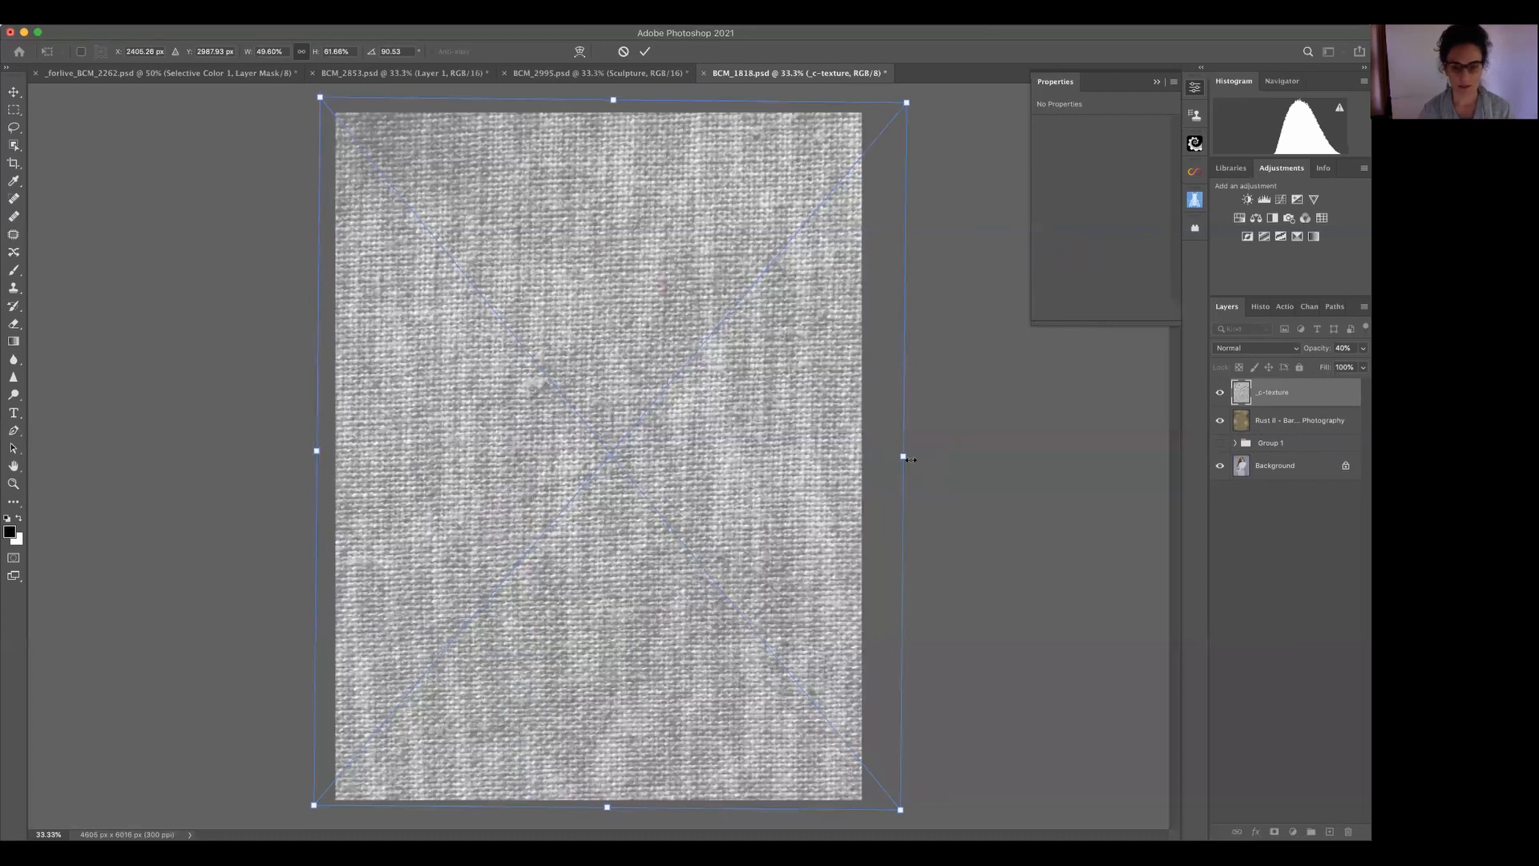
{"action": "left_click_drag", "start_coordinate": [877, 456], "coordinate": [875, 455]}
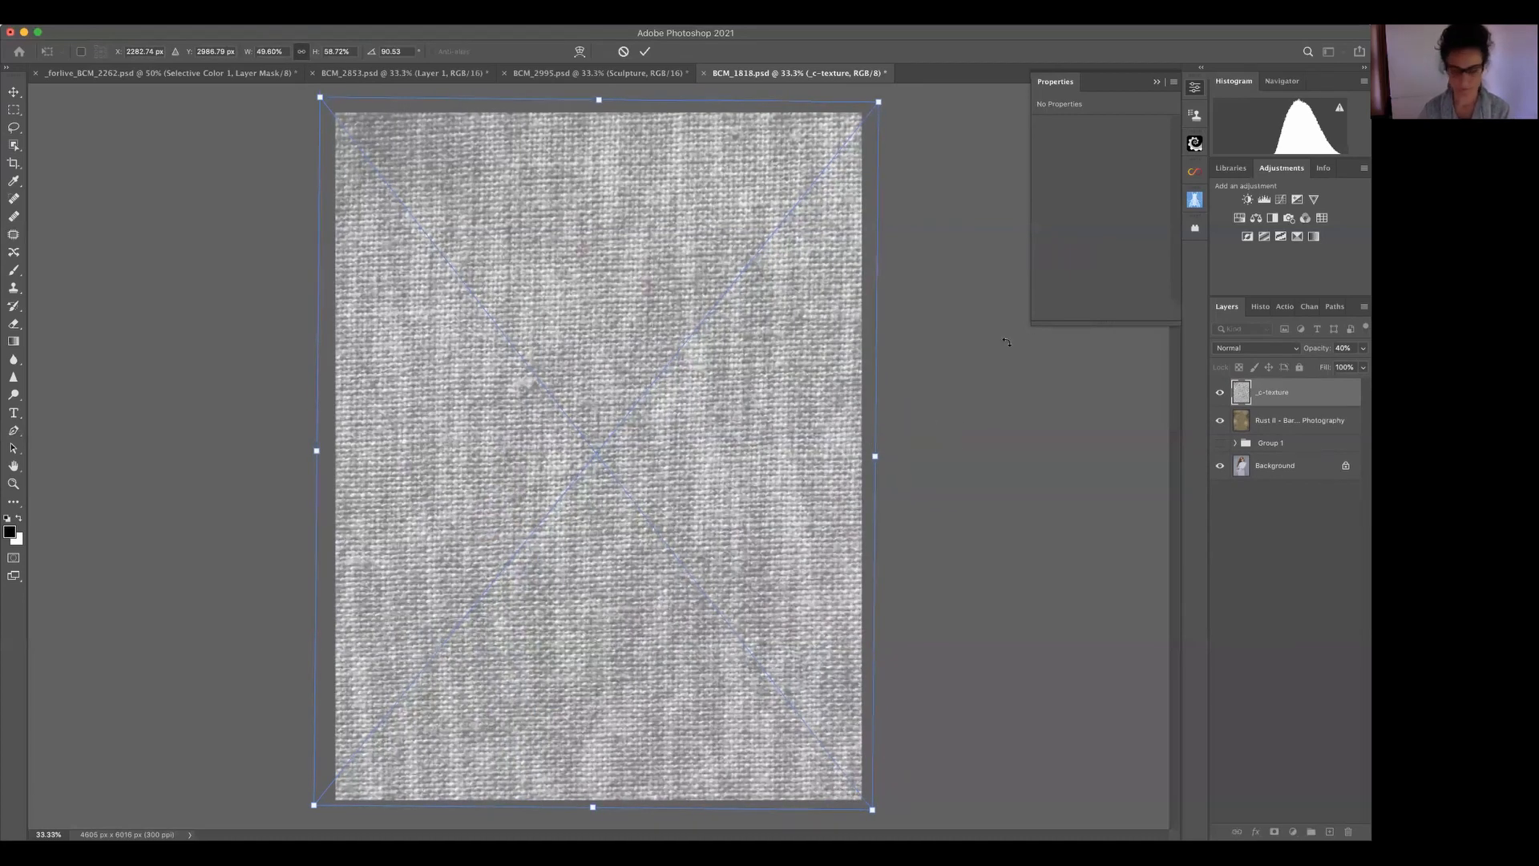
{"action": "key", "text": "Return"}
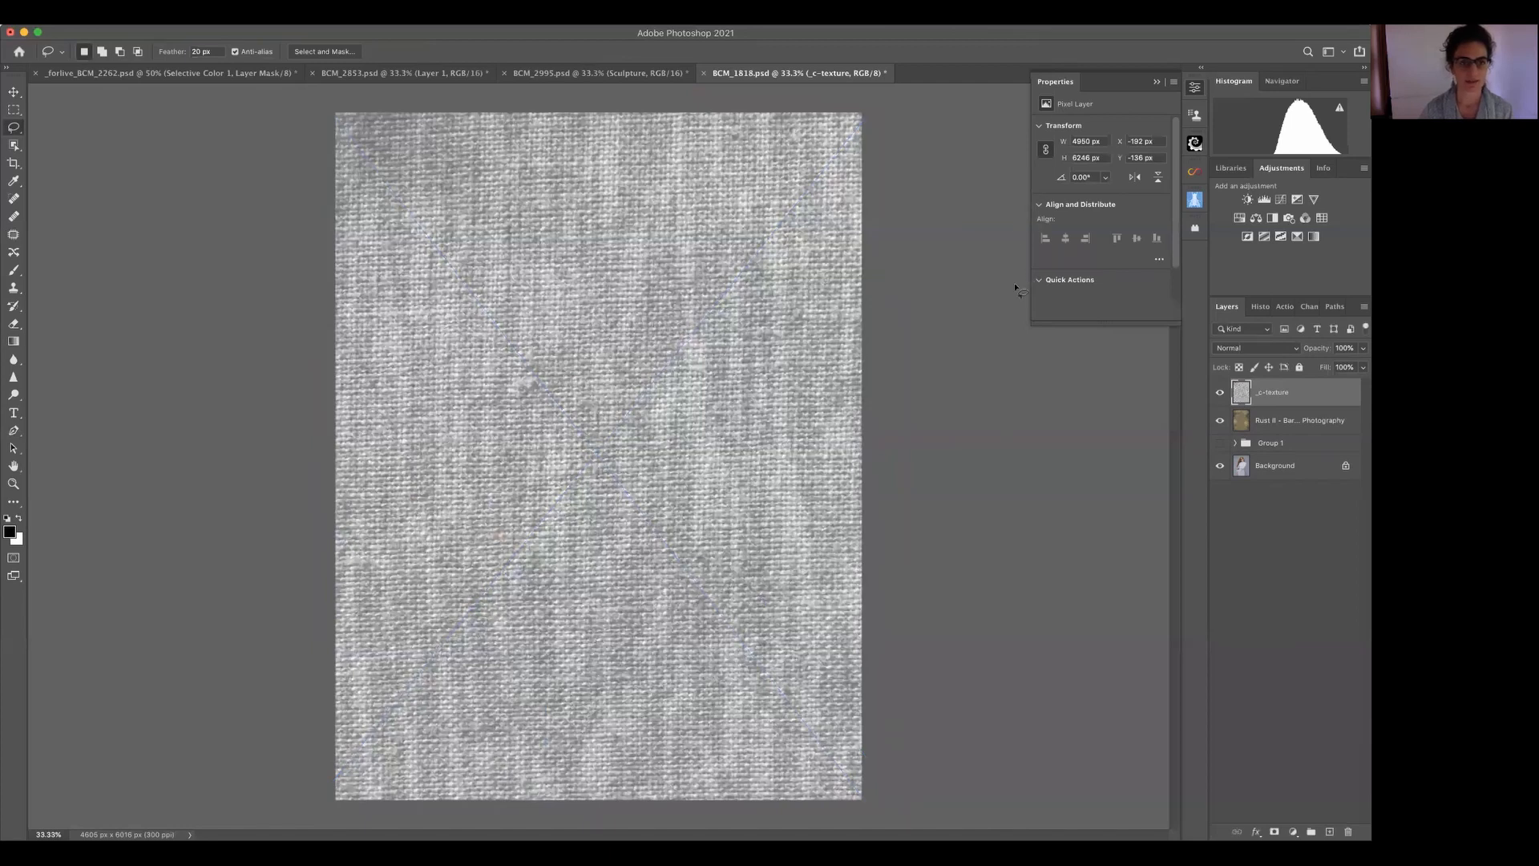
- Set the canvas texture layer's blend mode to Screen and its opacity to 14%
{"action": "left_click", "coordinate": [1294, 349]}
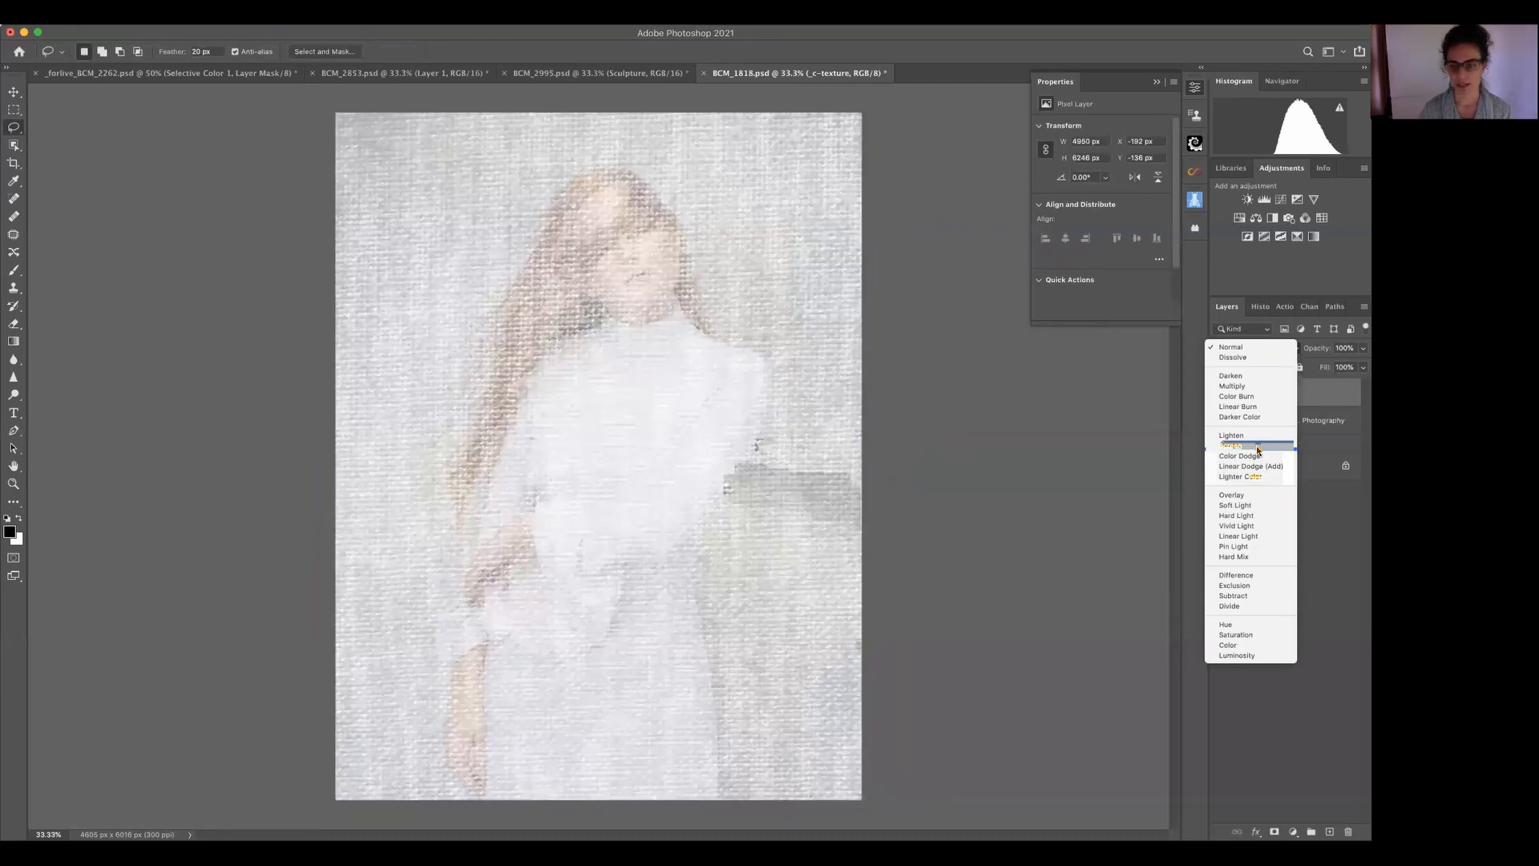
{"action": "left_click", "coordinate": [1256, 447]}
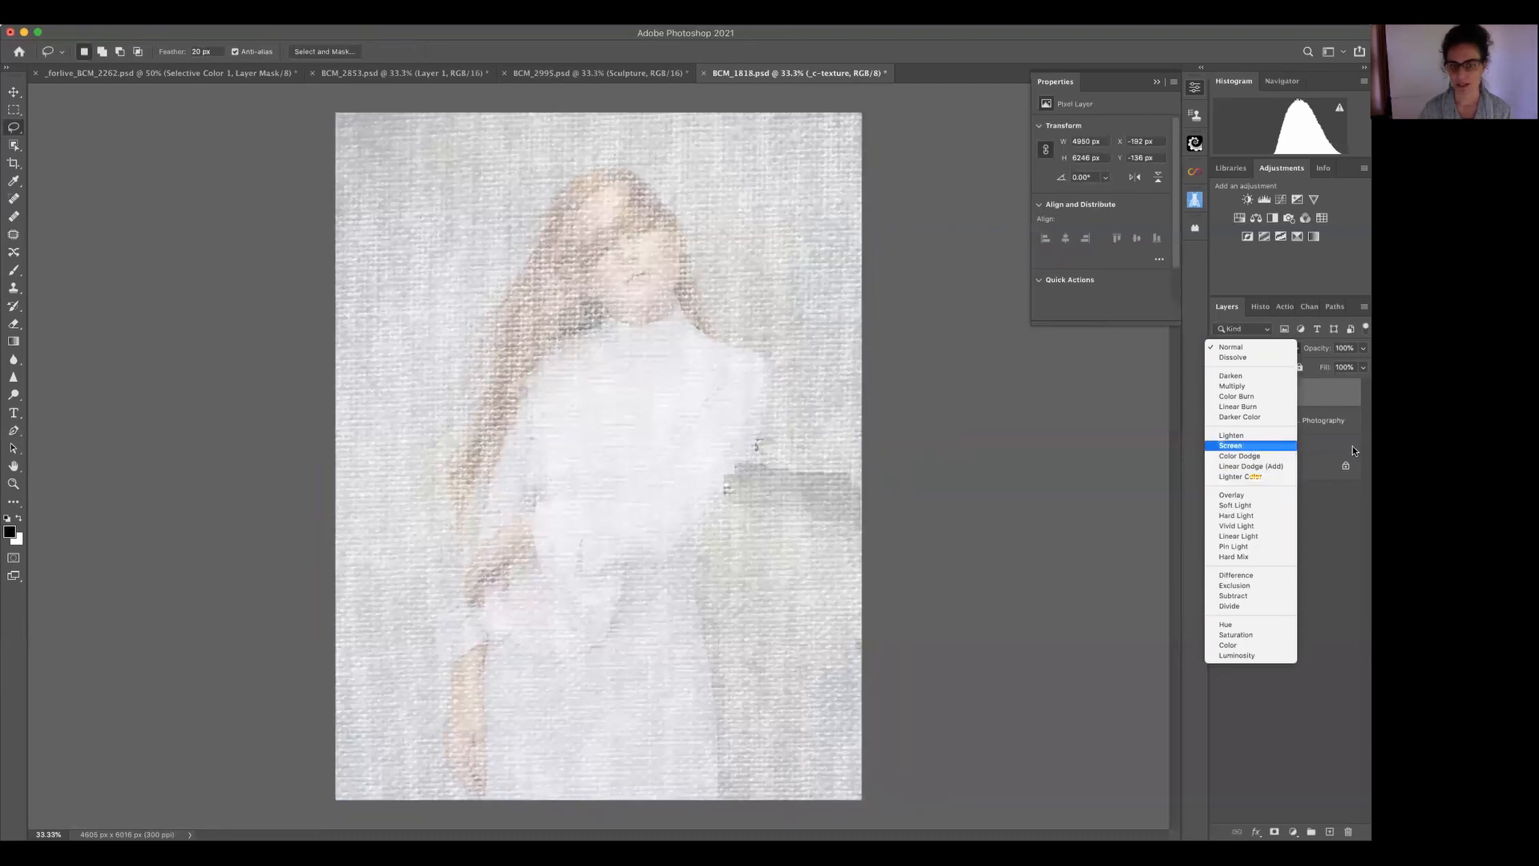
{"action": "left_click", "coordinate": [1363, 367]}
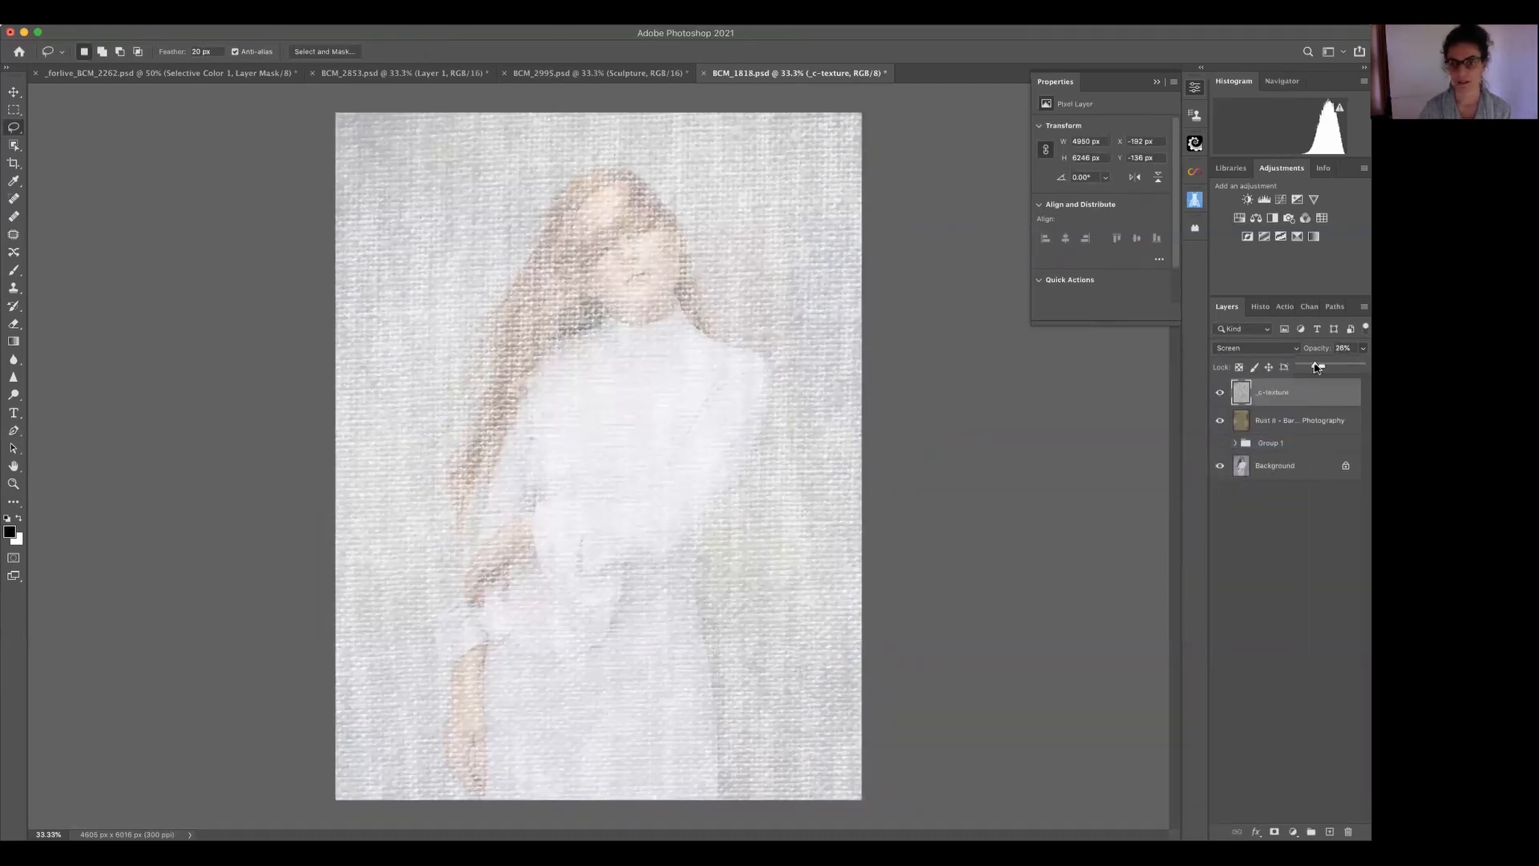
{"action": "left_click_drag", "start_coordinate": [1317, 367], "coordinate": [1307, 365]}
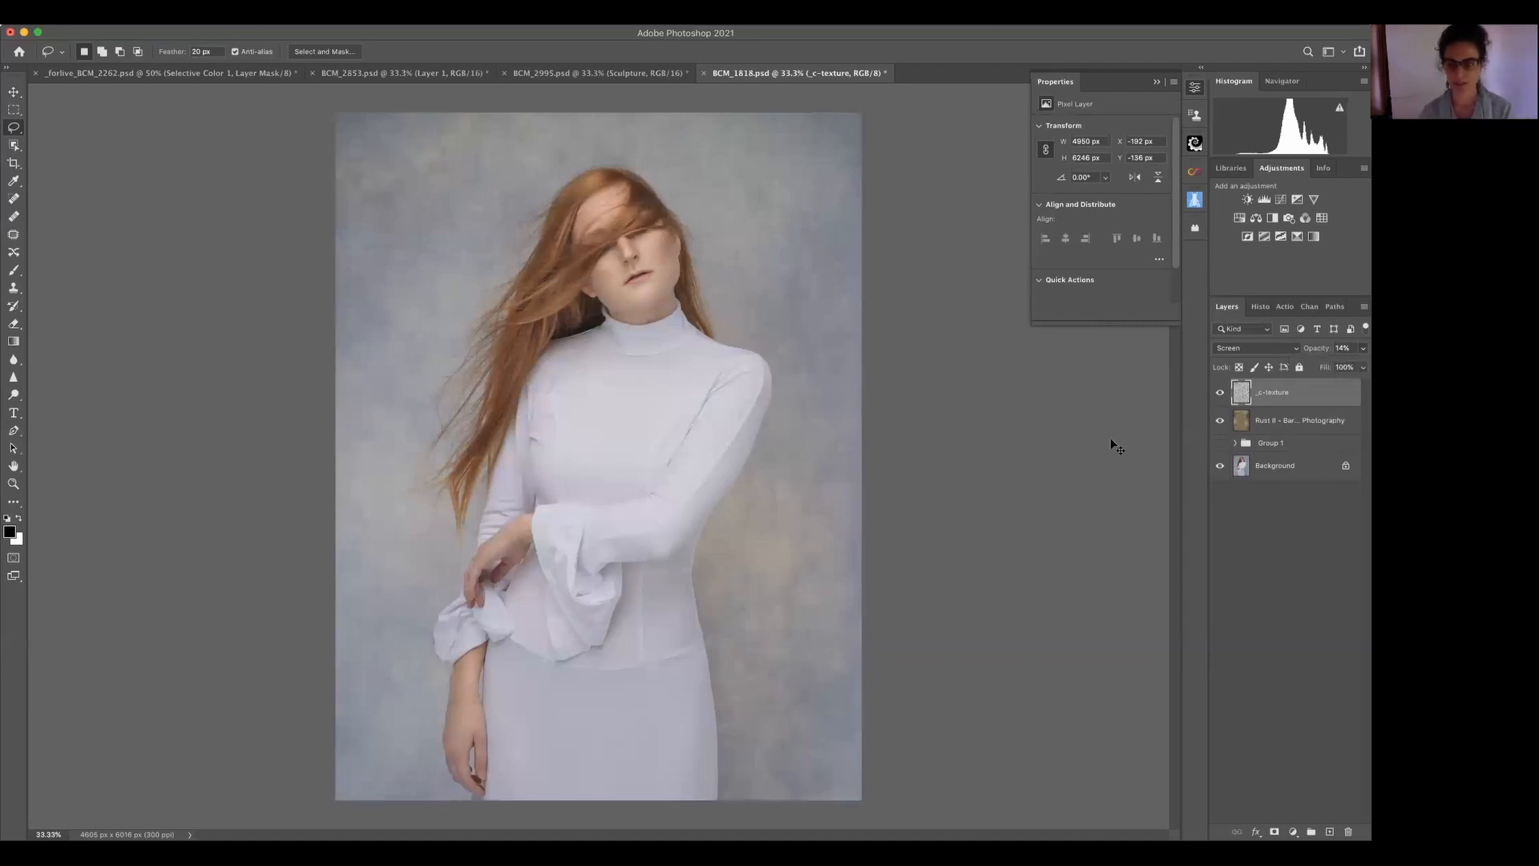
- Examine the canvas texture's effect on the woman's face, hair and backdrop up close
{"action": "key", "text": "super+plus"}
{"action": "left_click_drag", "start_coordinate": [1178, 378], "coordinate": [1182, 305]}
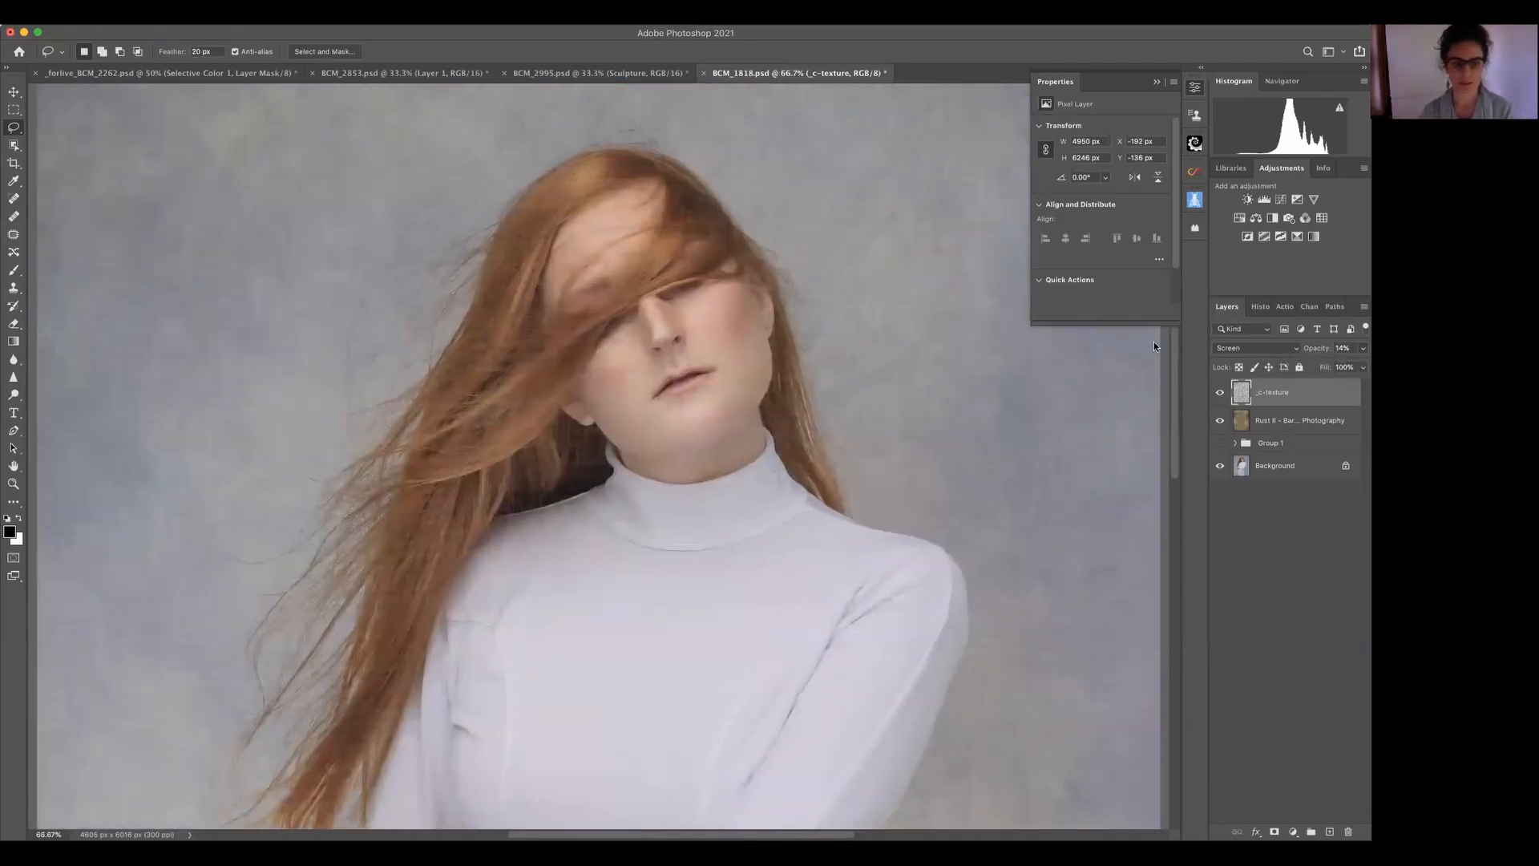
{"action": "key", "text": "super+plus"}
{"action": "key", "text": "super+plus"}
{"action": "key", "text": "super+minus"}
{"action": "key", "text": "super+minus"}
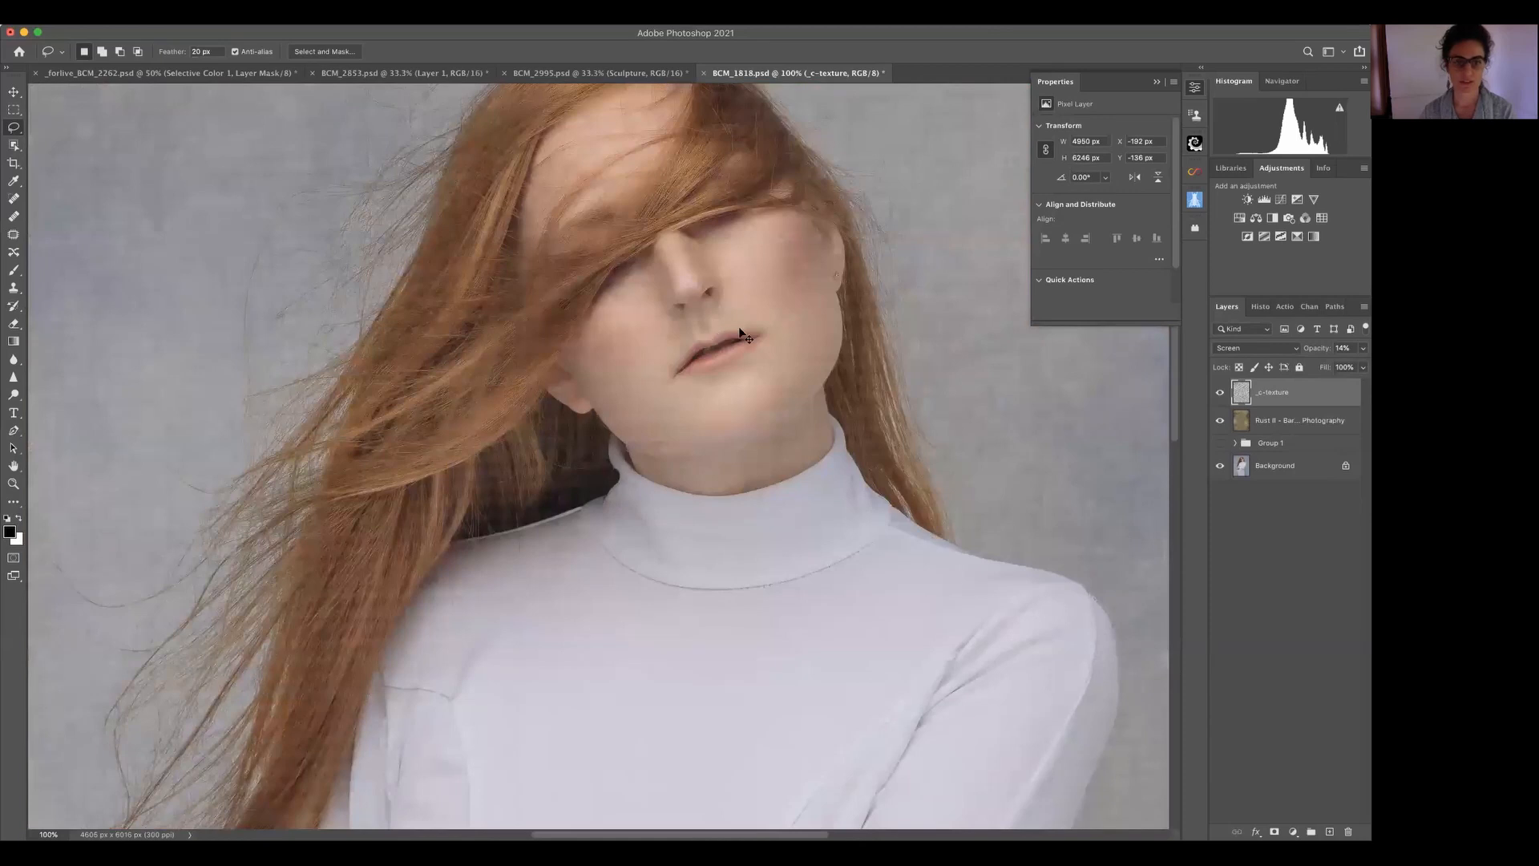
{"action": "key", "text": "super+minus"}
{"action": "key", "text": "super+minus"}
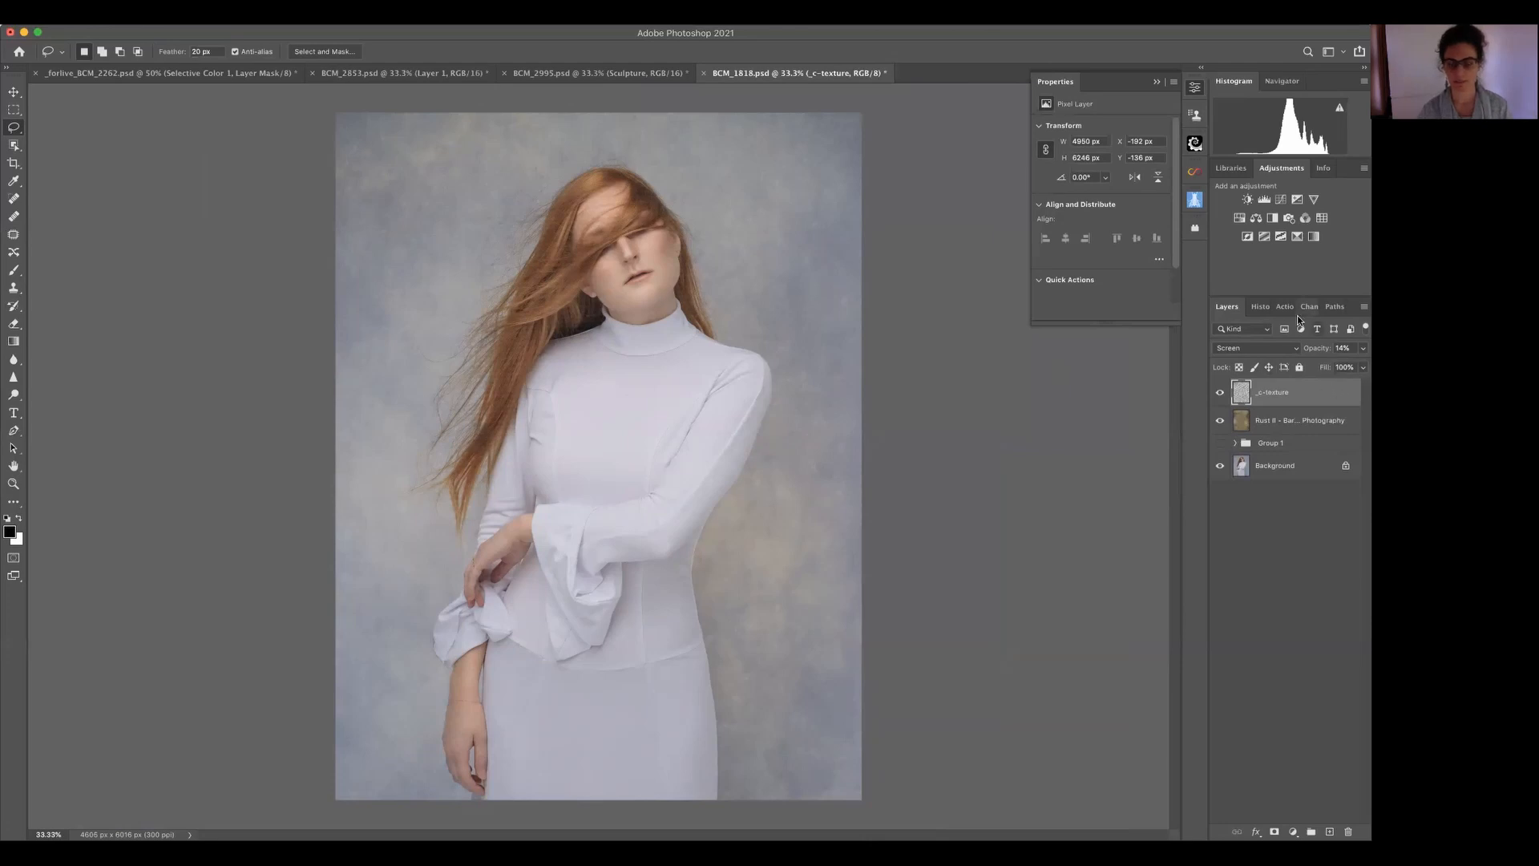
- Place the Antique Clouds image as the top layer and enlarge it to span the portrait's upper part
{"action": "key", "text": "super+Tab"}
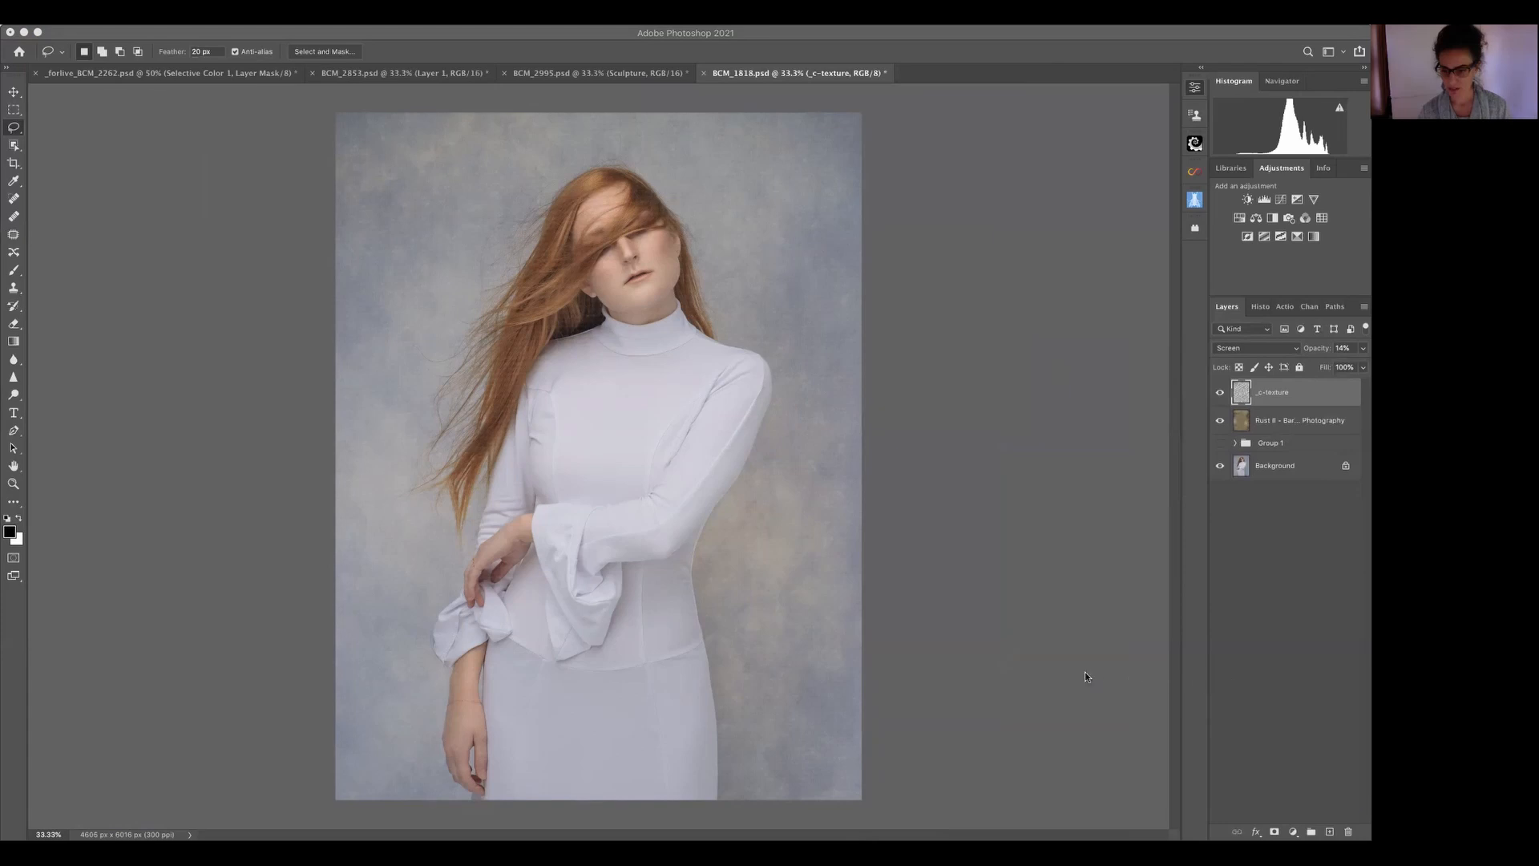
{"action": "left_click", "coordinate": [986, 602]}
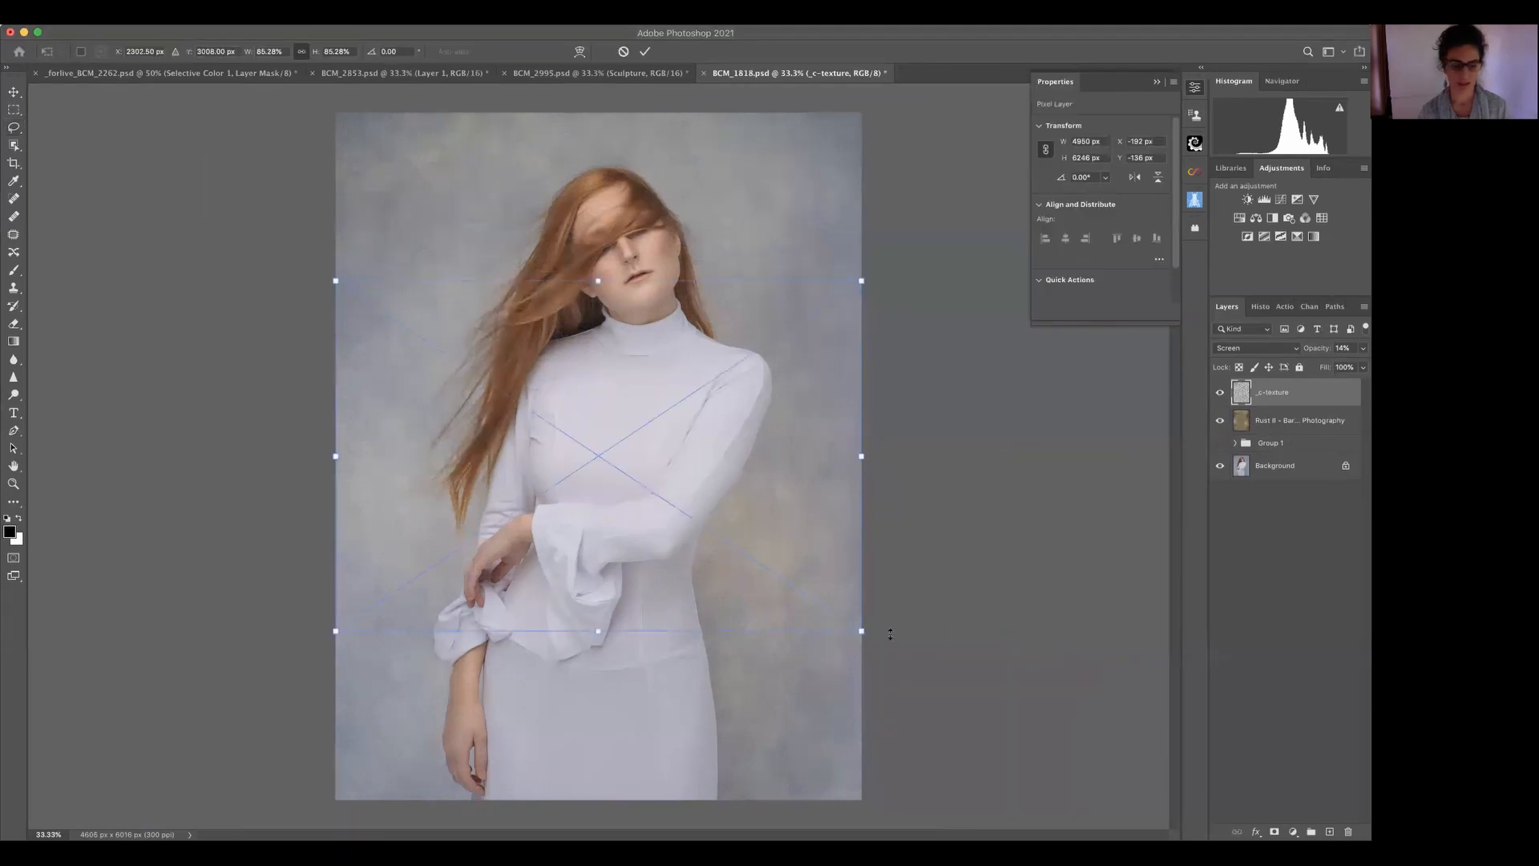
{"action": "left_click_drag", "start_coordinate": [573, 351], "coordinate": [576, 170]}
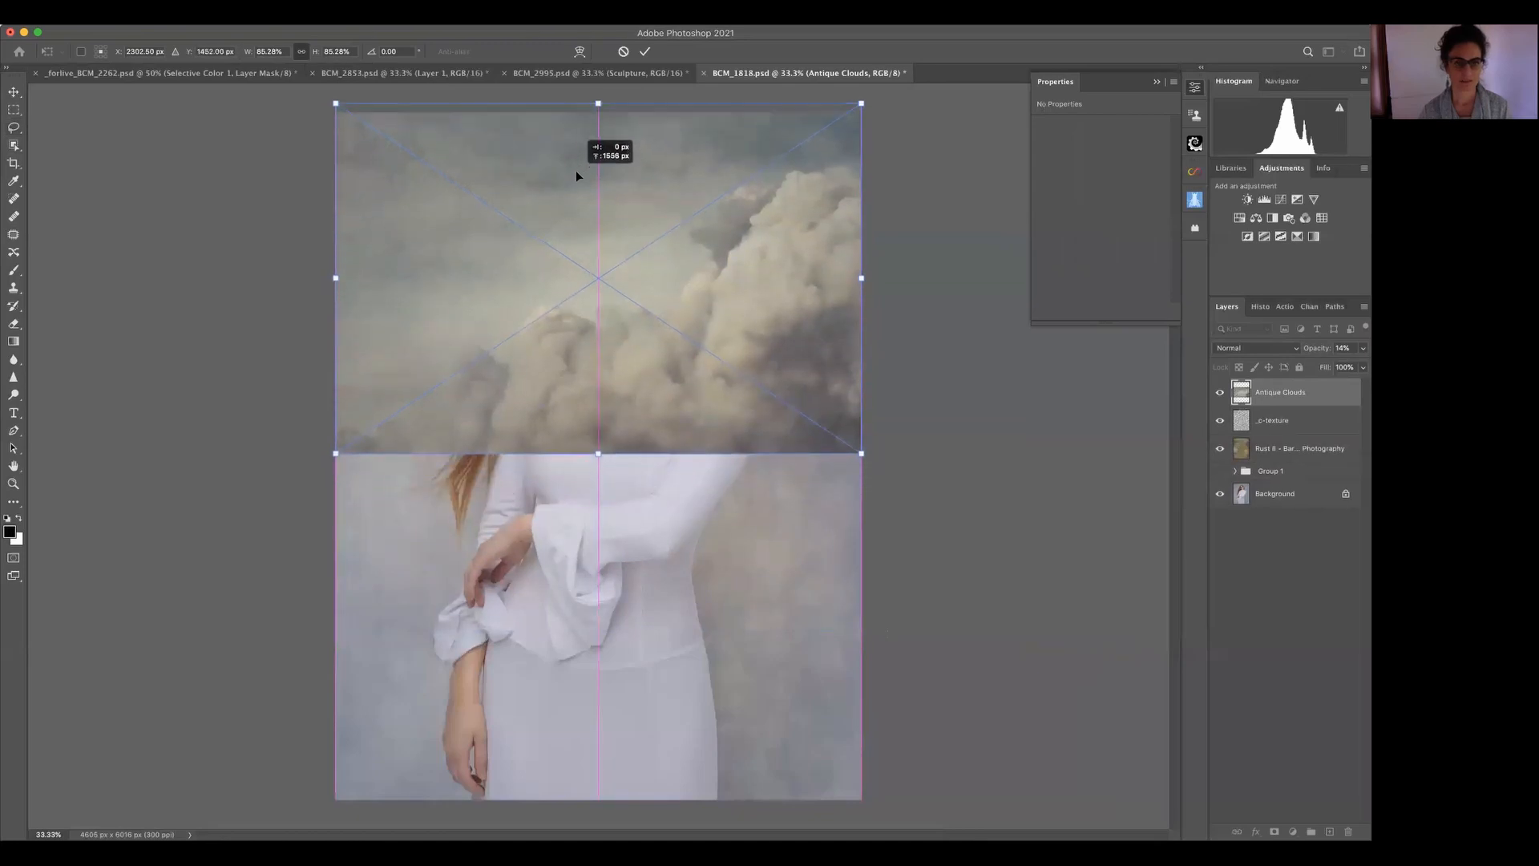
{"action": "left_click_drag", "start_coordinate": [595, 462], "coordinate": [591, 511]}
{"action": "left_click_drag", "start_coordinate": [645, 484], "coordinate": [640, 488]}
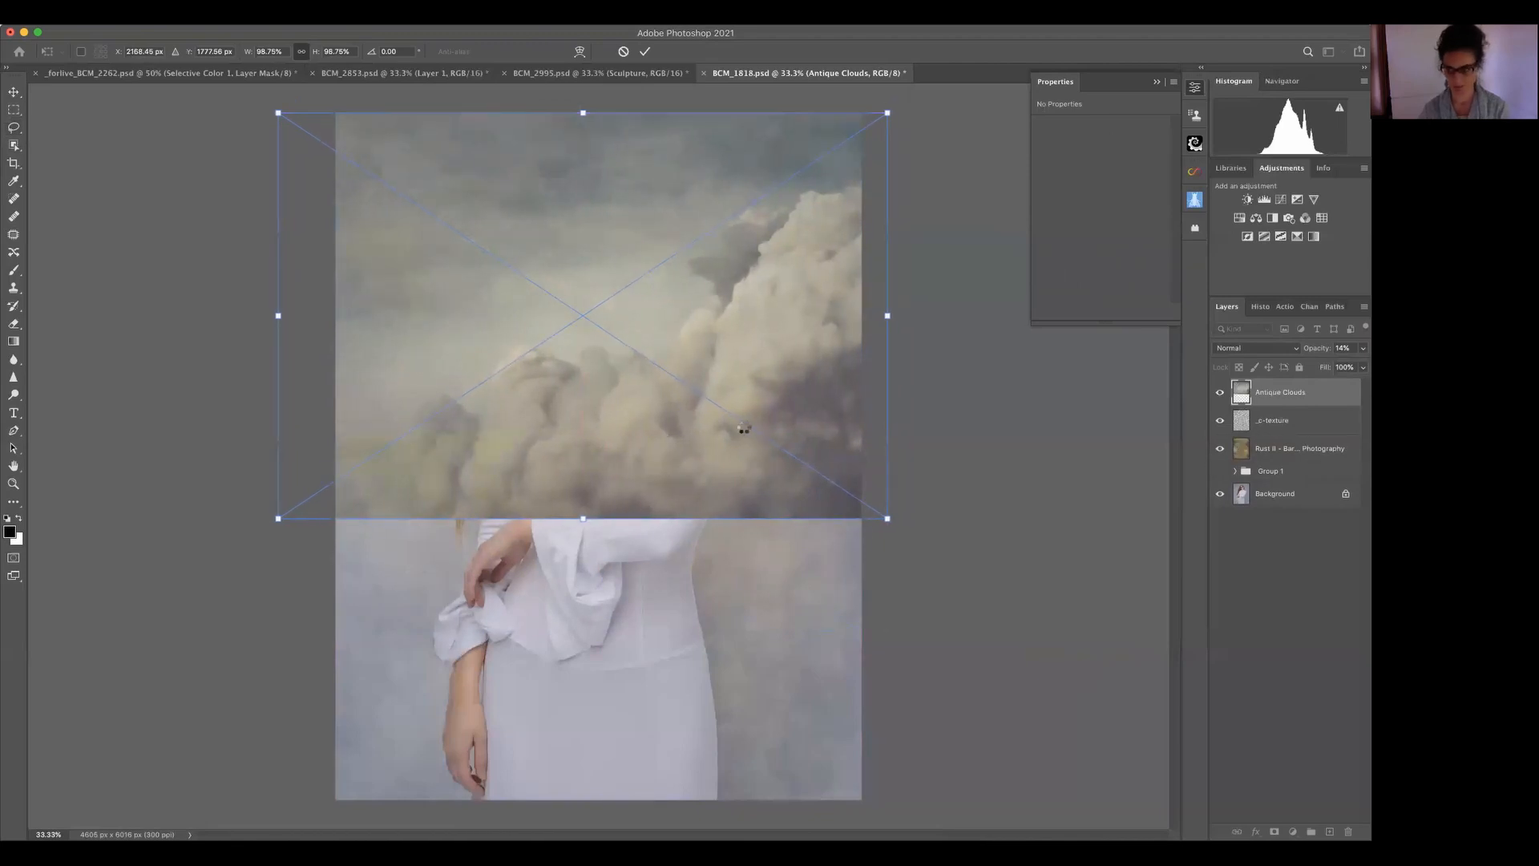
{"action": "key", "text": "Return"}
{"action": "key", "text": "l"}
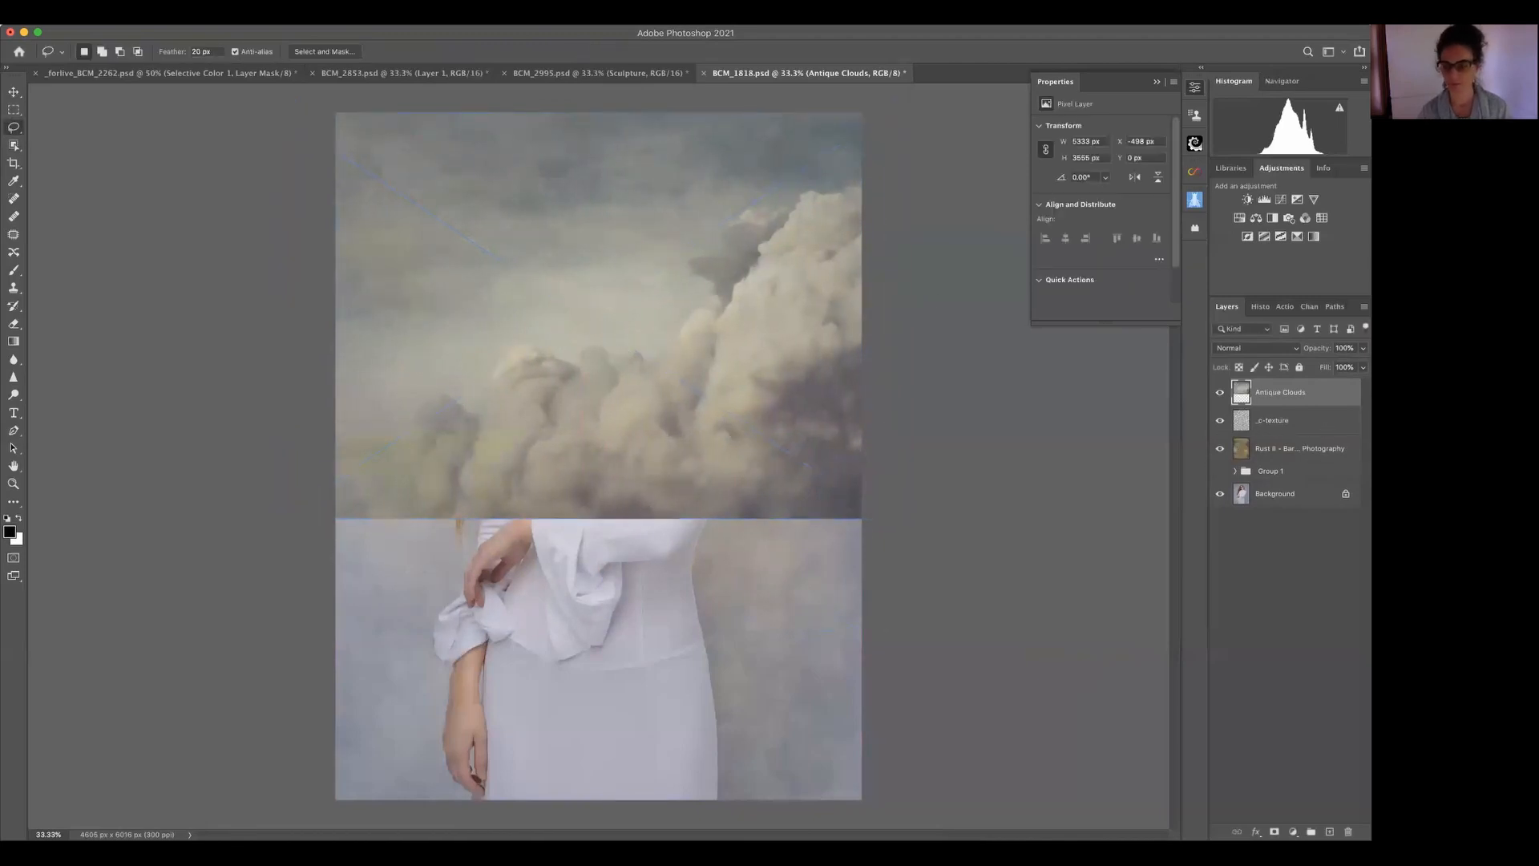
- Blend the Antique Clouds layer with Soft Light and hide the canvas texture layer
{"action": "left_click", "coordinate": [1271, 349]}
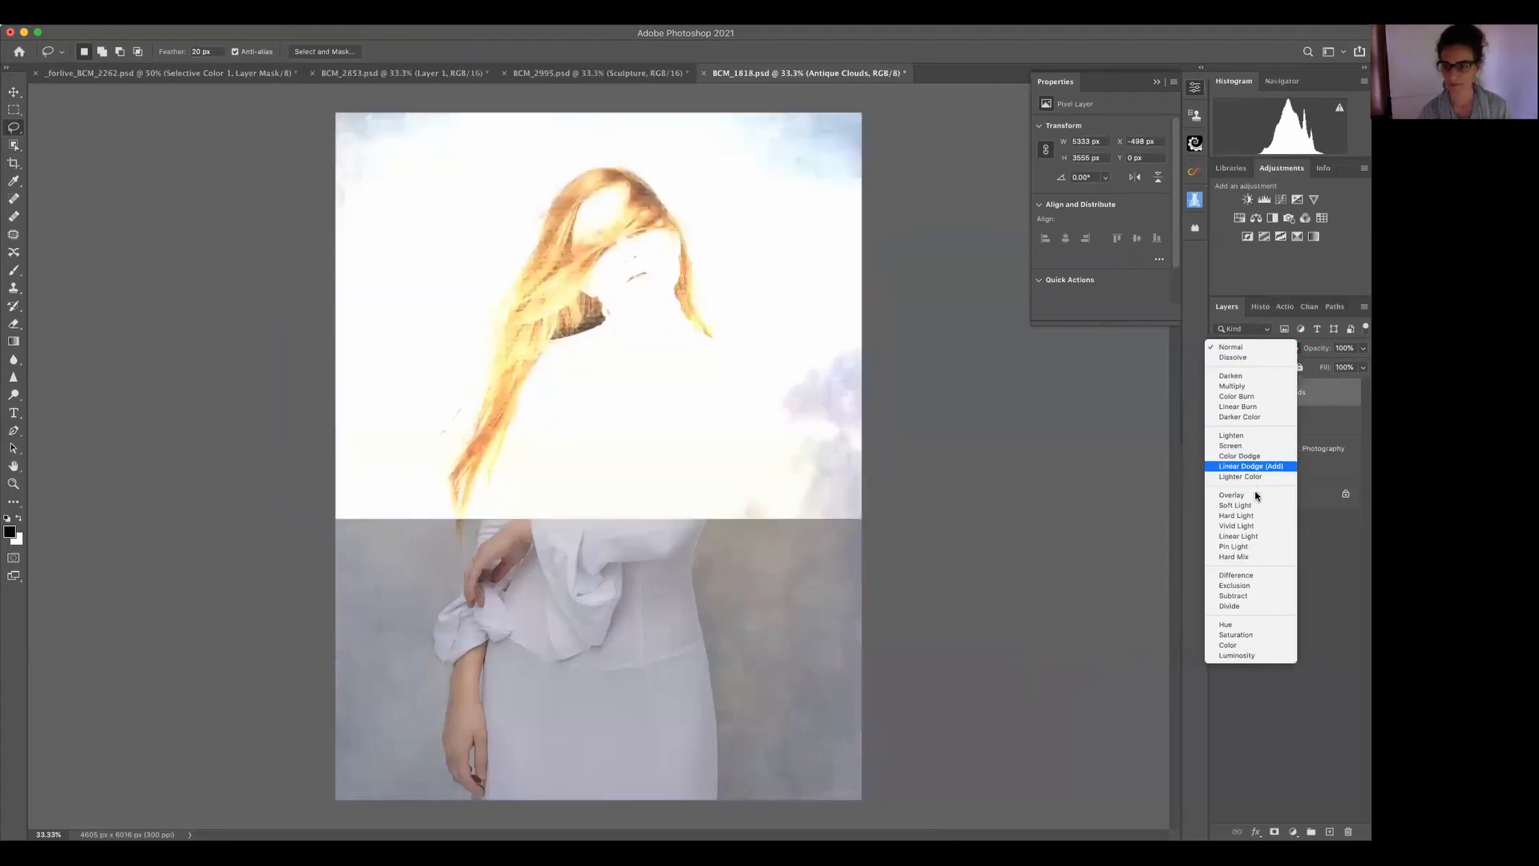
{"action": "left_click", "coordinate": [1255, 508]}
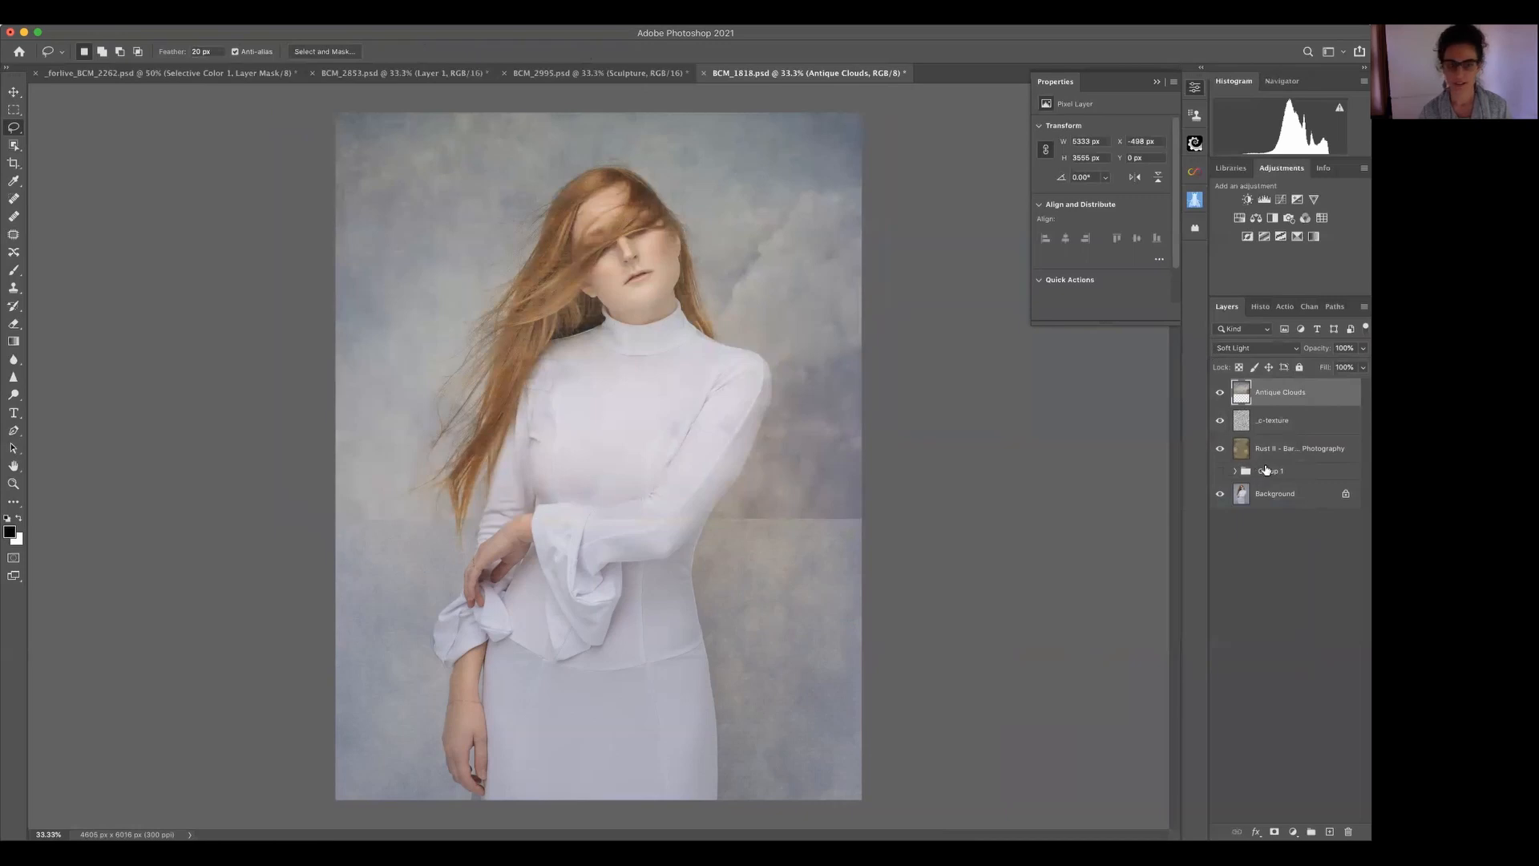
{"action": "left_click", "coordinate": [1220, 421]}
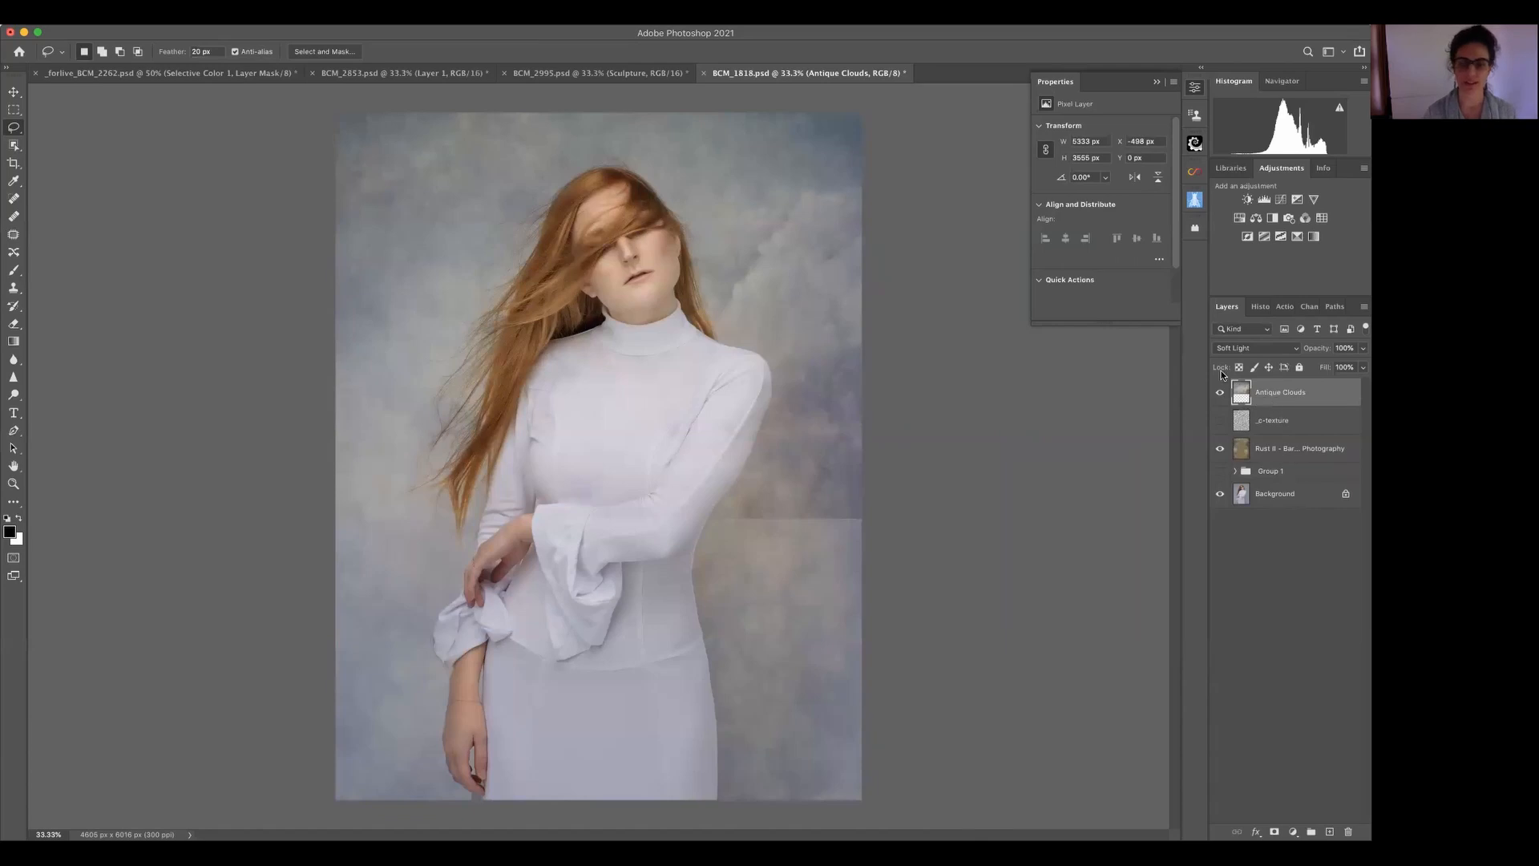
- Add a layer mask to Antique Clouds and set up a soft round brush with 0% hardness, 50% opacity and 41% flow
{"action": "left_click", "coordinate": [1274, 832]}
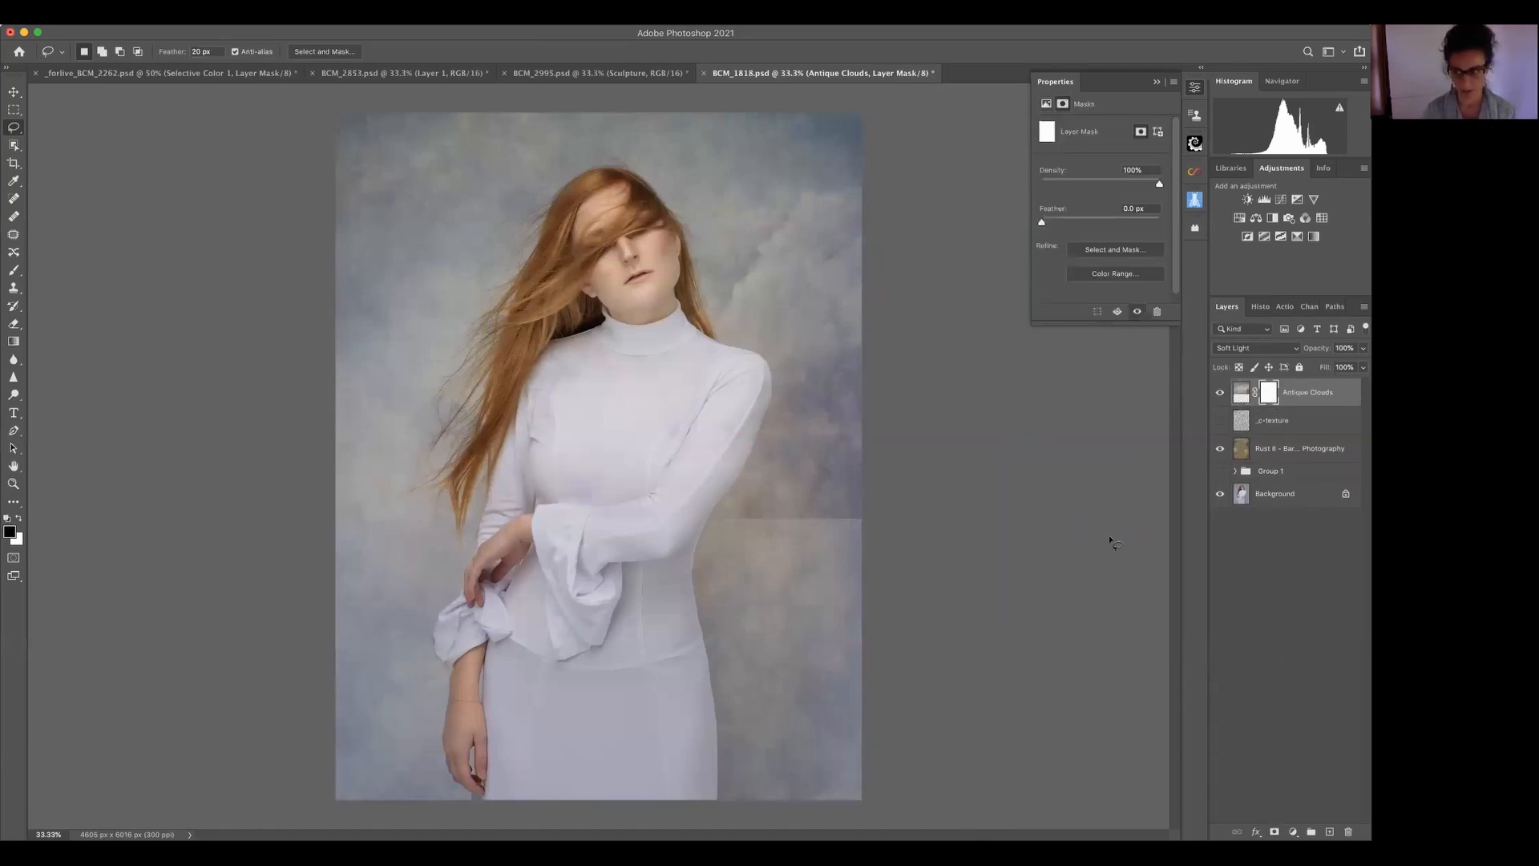
{"action": "key", "text": "b"}
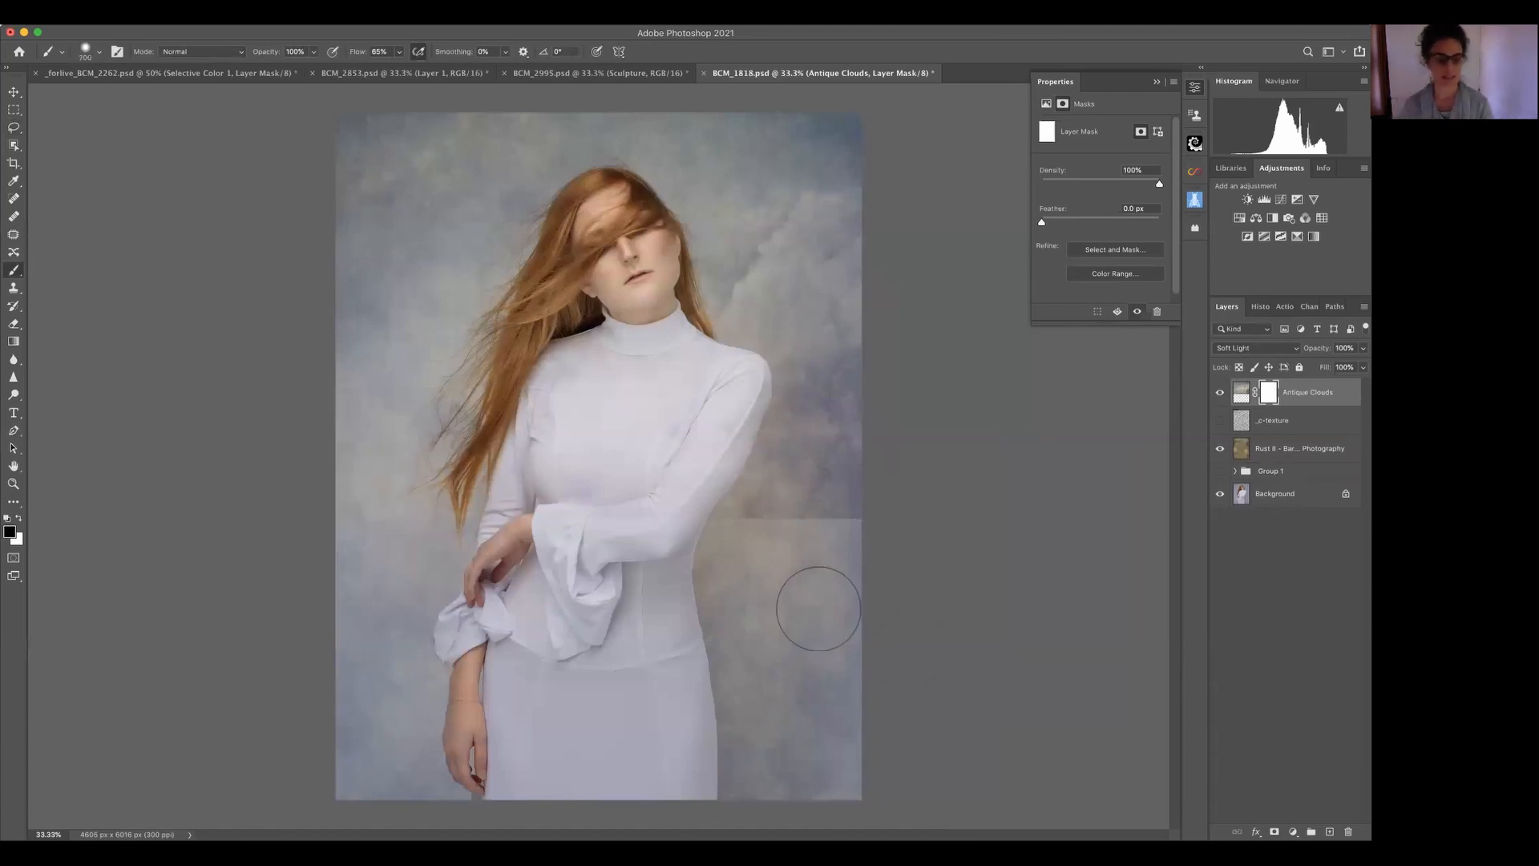
{"action": "key", "text": "bracketright"}
{"action": "key", "text": "bracketright"}
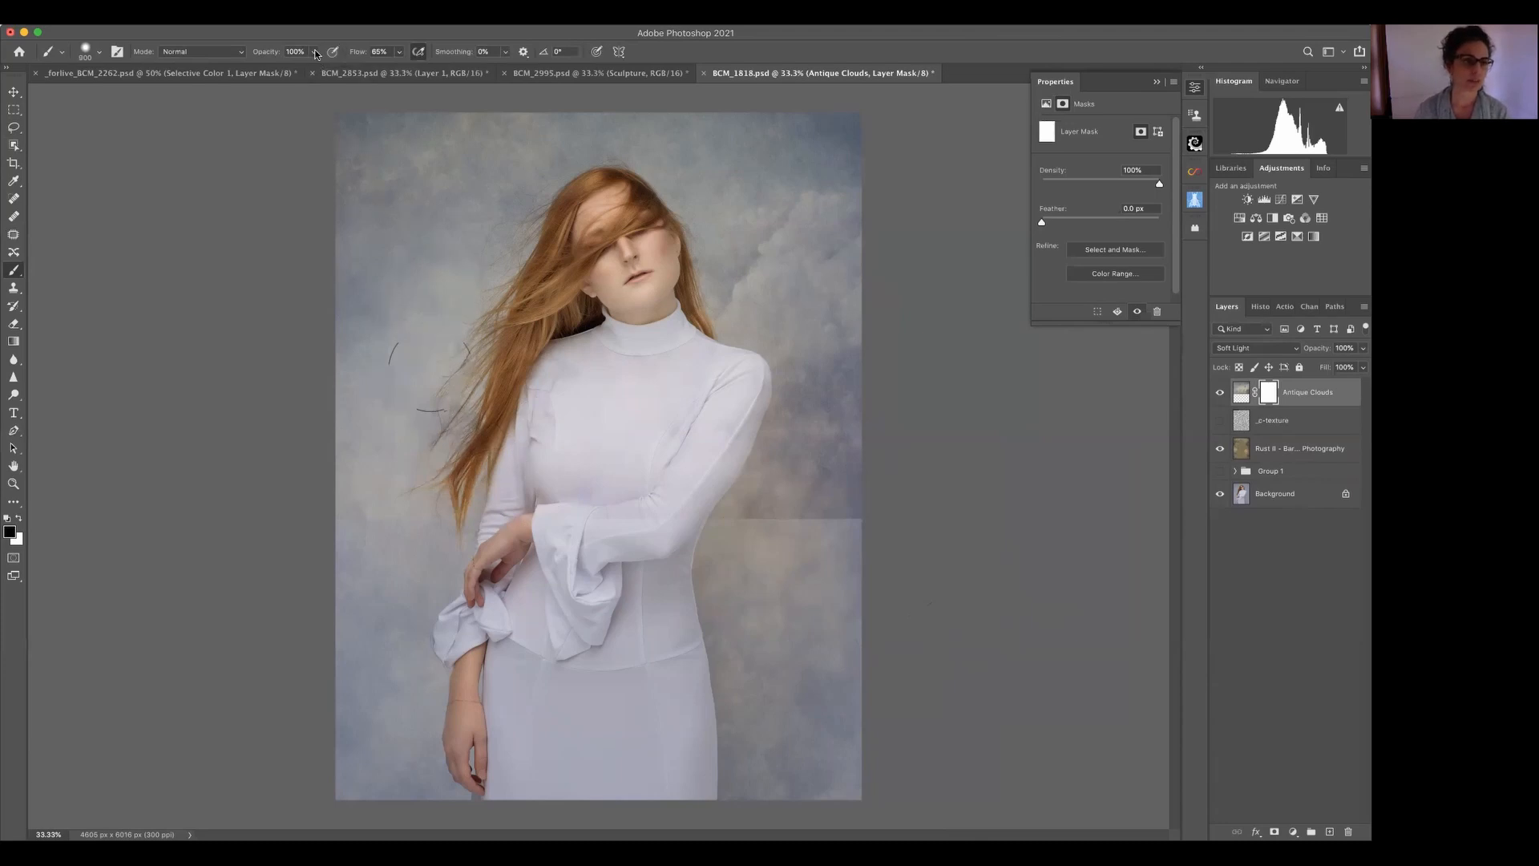
{"action": "left_click_drag", "start_coordinate": [313, 52], "coordinate": [279, 70]}
{"action": "left_click", "coordinate": [398, 52]}
{"action": "left_click", "coordinate": [95, 55]}
{"action": "left_click_drag", "start_coordinate": [105, 130], "coordinate": [75, 131]}
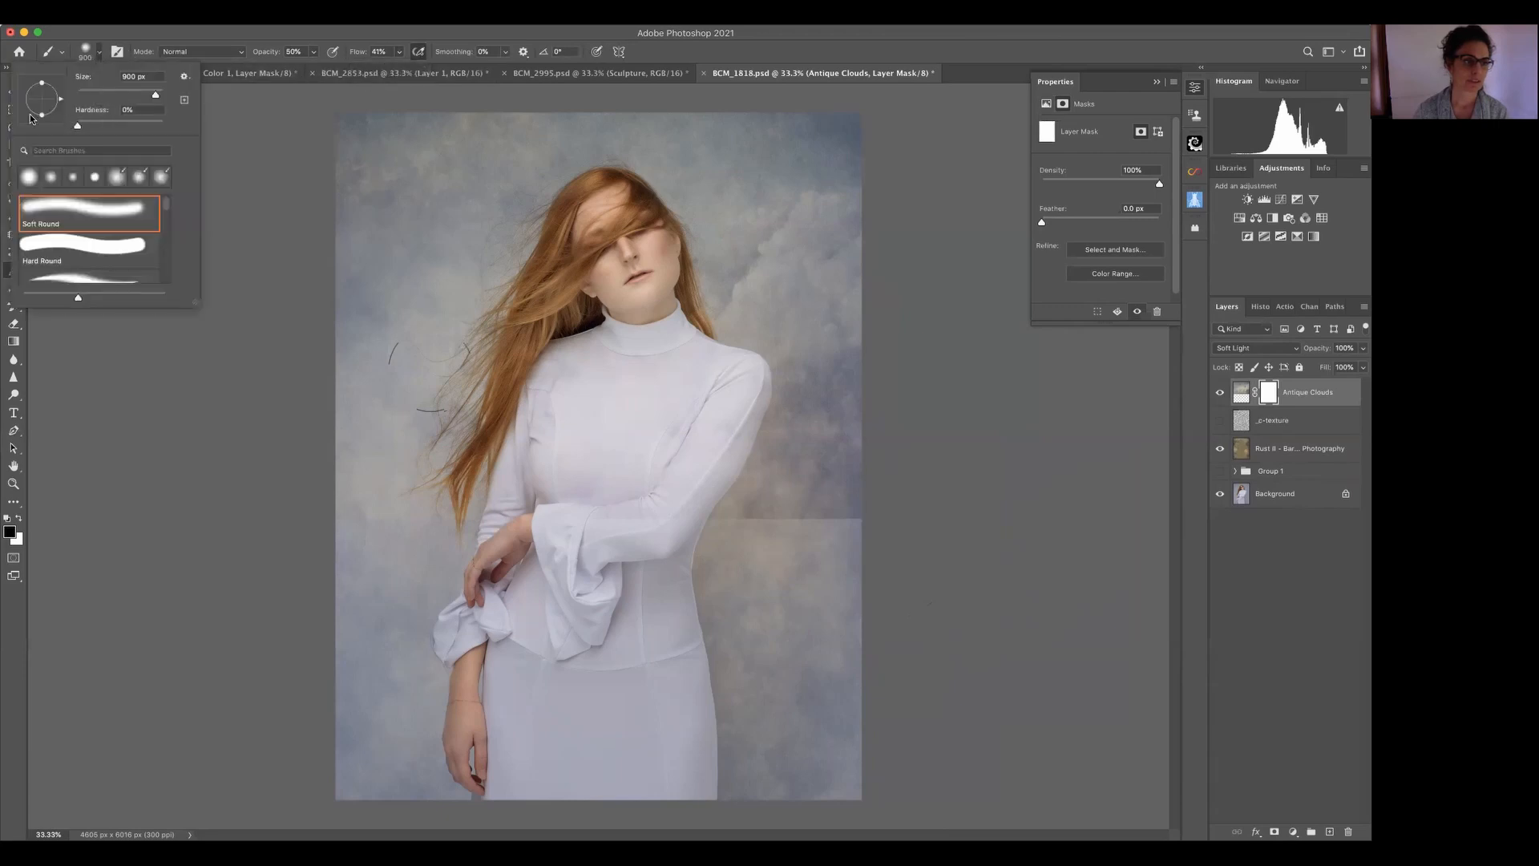
{"action": "left_click", "coordinate": [183, 33]}
- Enlarge the brush to 1300 px and mask the clouds' lower edge and the woman, raising the brush opacity to 72%
{"action": "key", "text": "bracketright"}
{"action": "key", "text": "bracketright"}
{"action": "key", "text": "bracketright"}
{"action": "key", "text": "bracketright"}
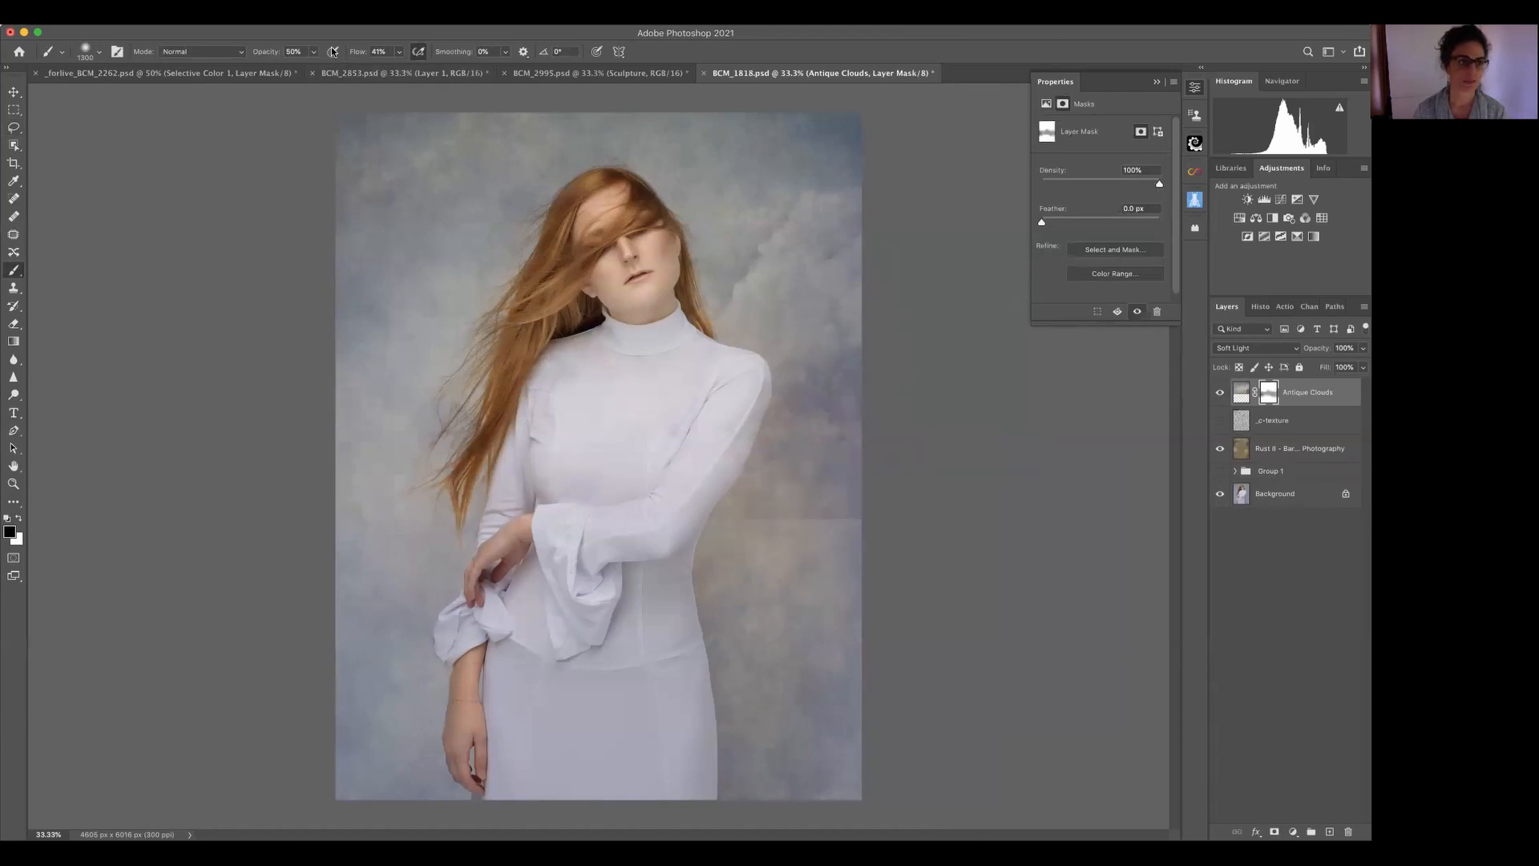
{"action": "left_click_drag", "start_coordinate": [313, 51], "coordinate": [328, 70]}
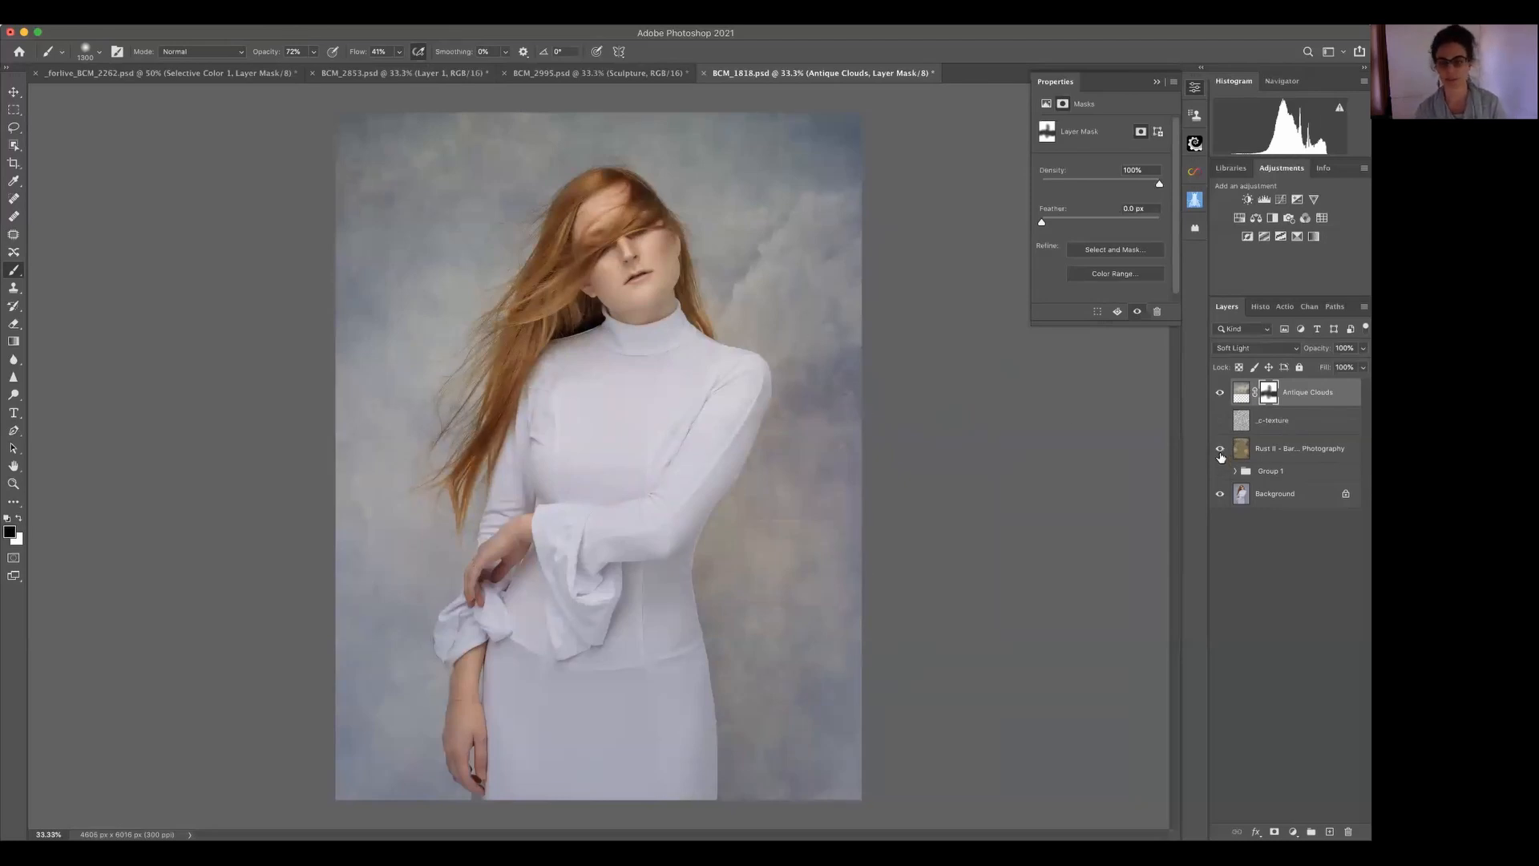
- Compare the clouded backdrop with the Rust II and canvas texture layers hidden and shown
{"action": "left_click", "coordinate": [1221, 471]}
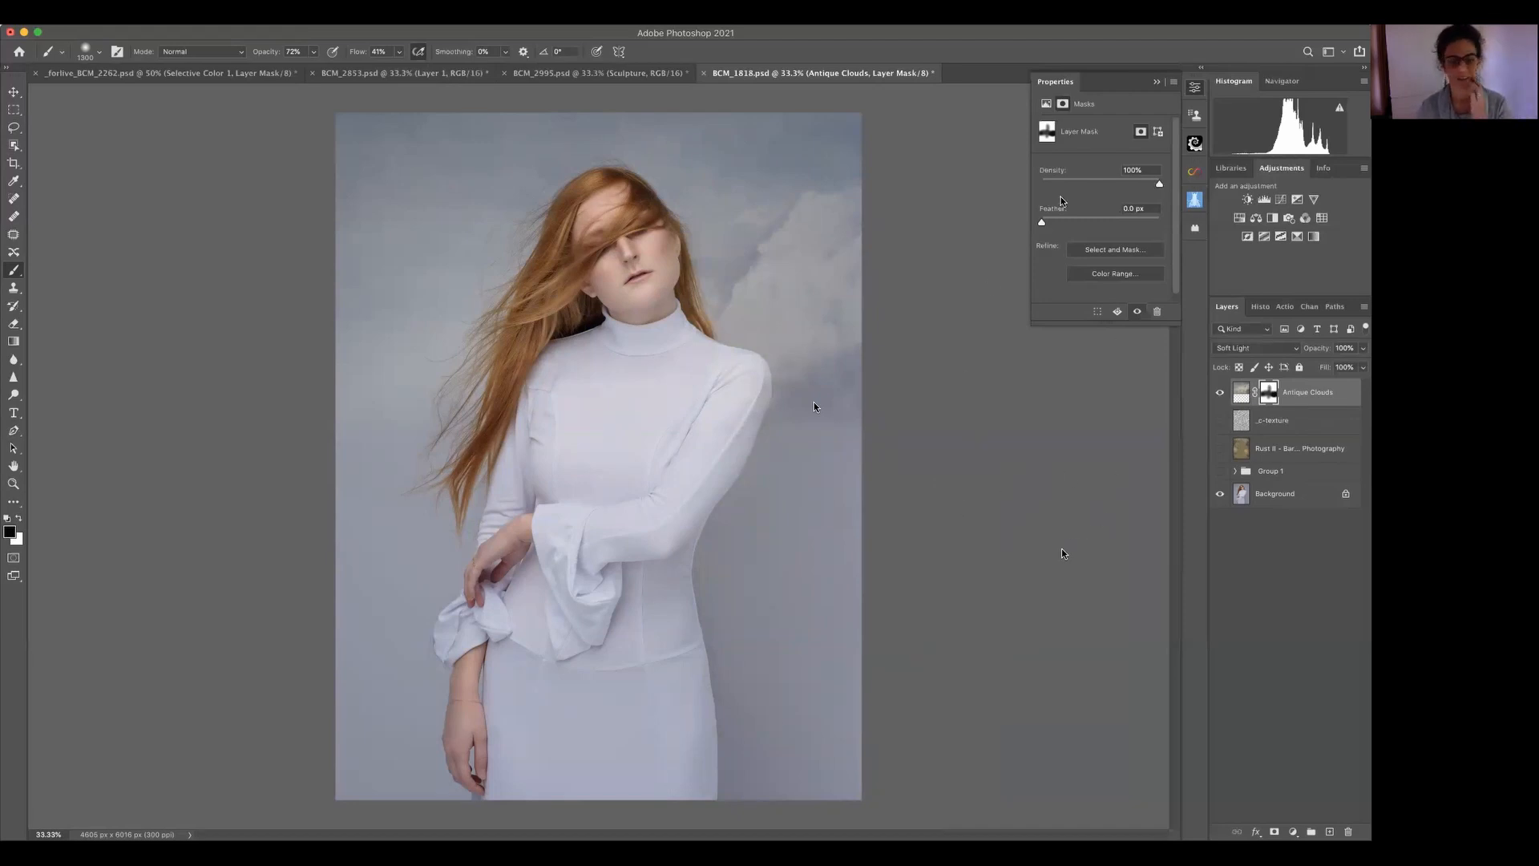
{"action": "left_click", "coordinate": [1228, 448]}
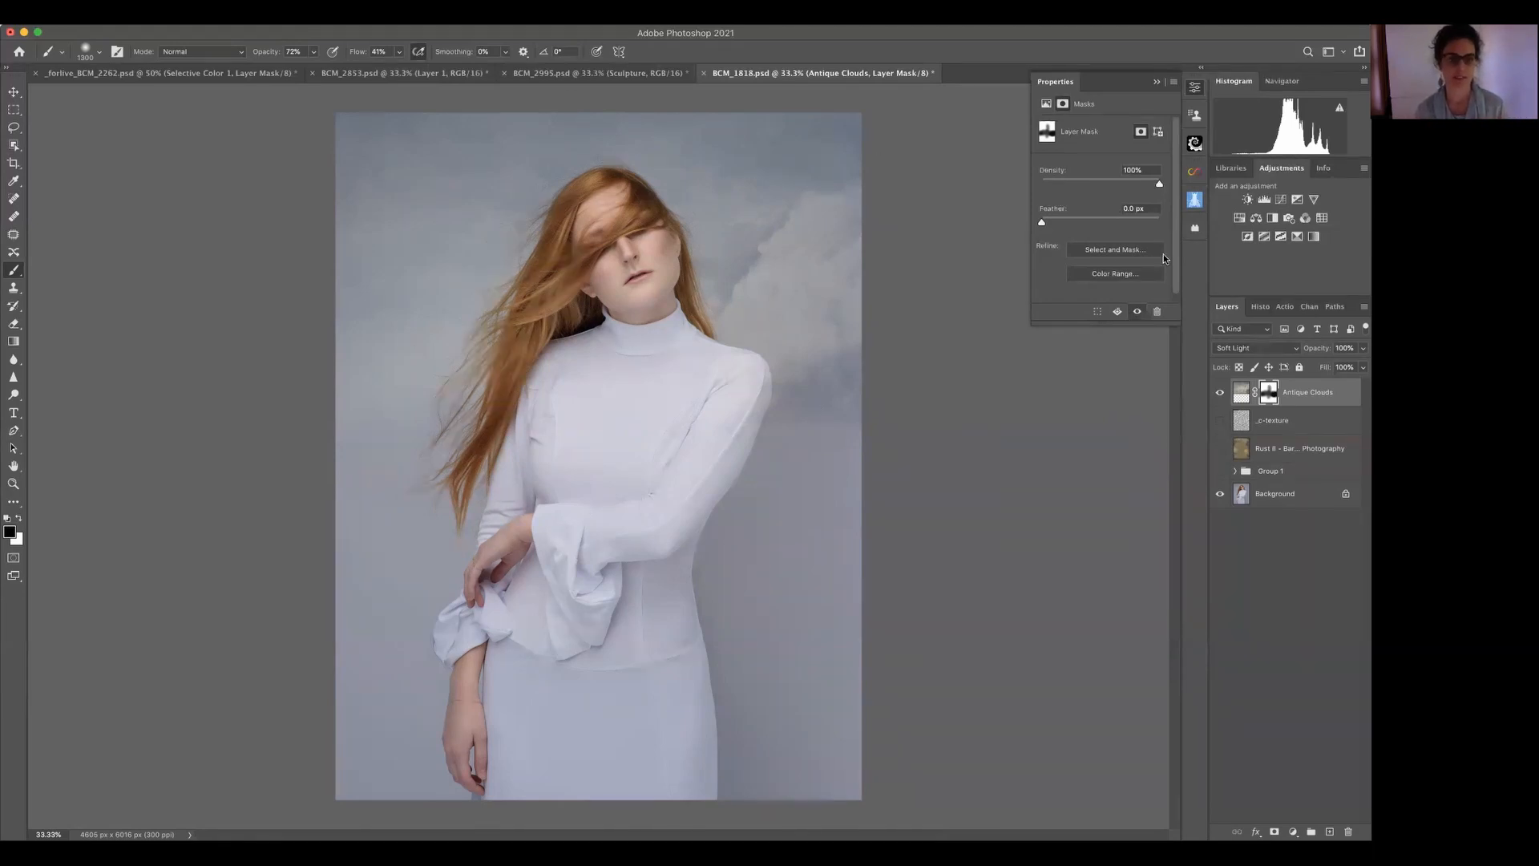
{"action": "left_click", "coordinate": [1220, 421]}
{"action": "left_click", "coordinate": [1220, 420]}
{"action": "left_click", "coordinate": [1220, 448]}
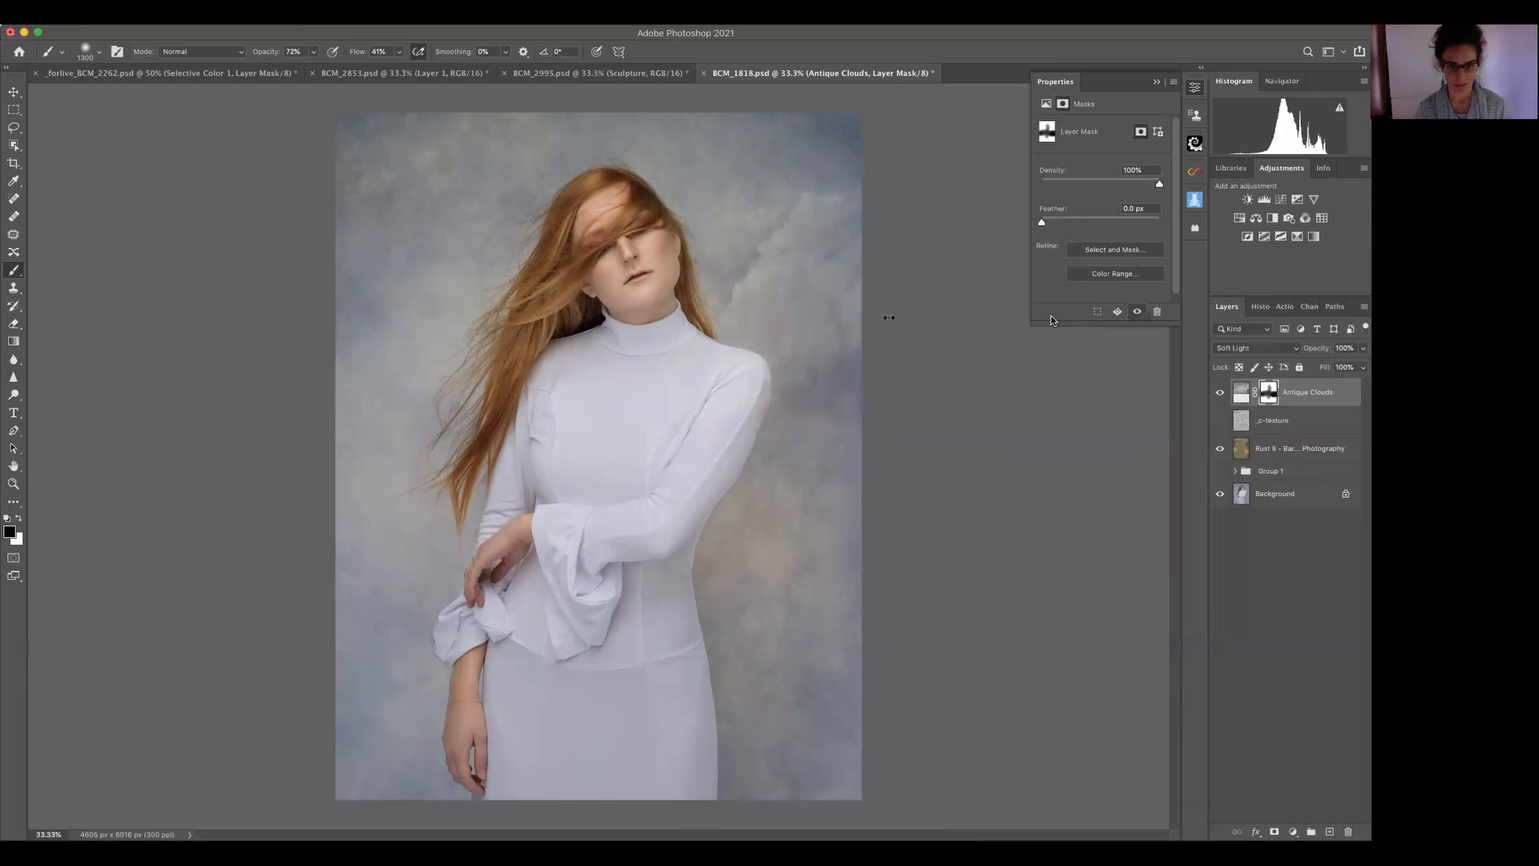
- Add a layer mask to Rust II and paint on it with a 2400 px brush to soften the texture on both sides of the woman
{"action": "key", "text": "]"}
{"action": "key", "text": "]"}
{"action": "key", "text": "]"}
{"action": "key", "text": "]"}
{"action": "key", "text": "]"}
{"action": "key", "text": "]"}
{"action": "key", "text": "]"}
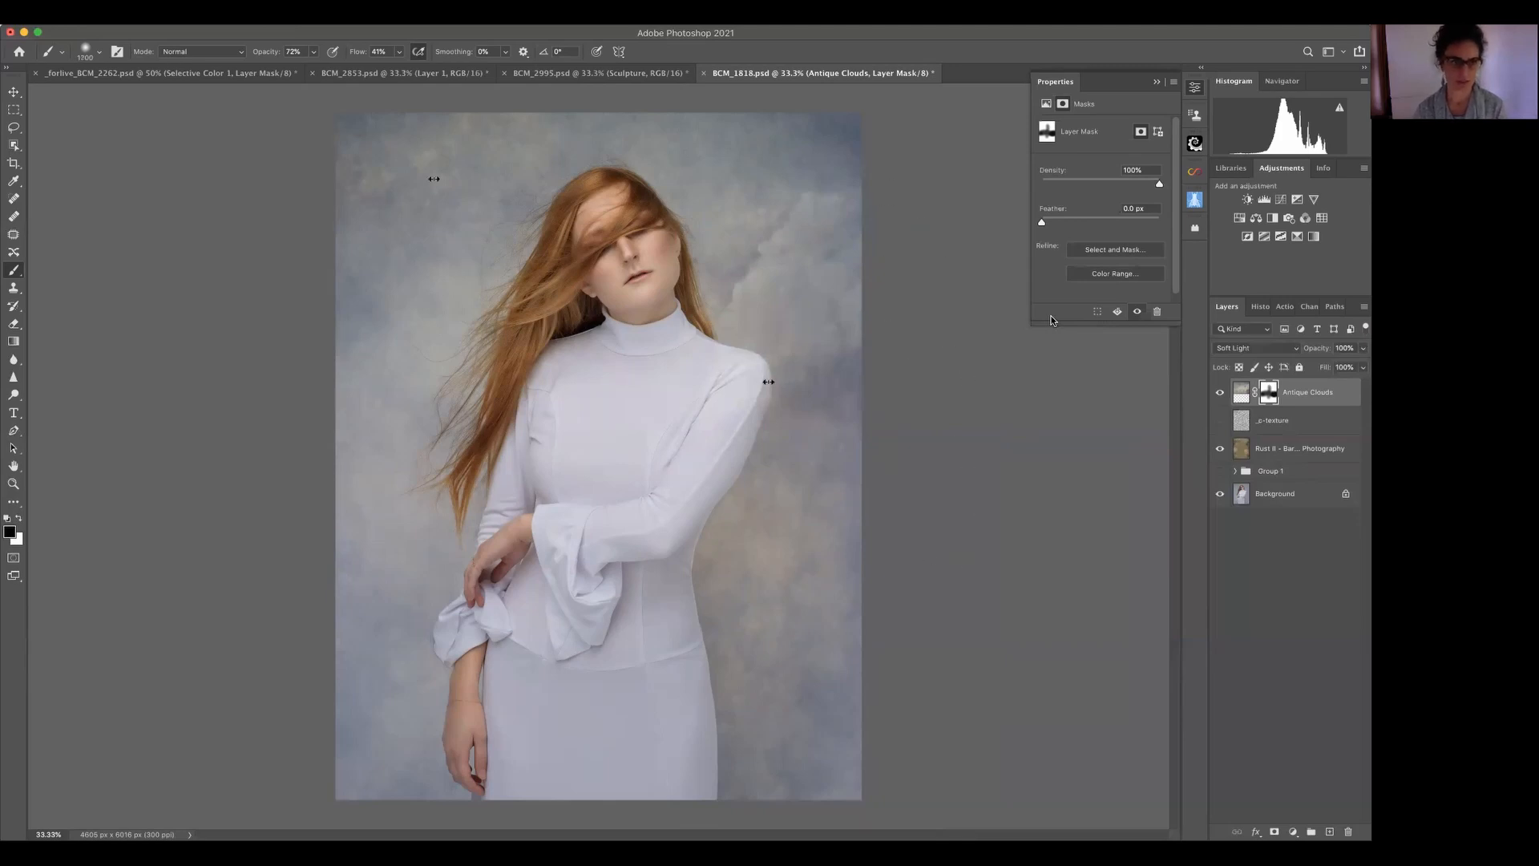
{"action": "key", "text": "]"}
{"action": "key", "text": "]"}
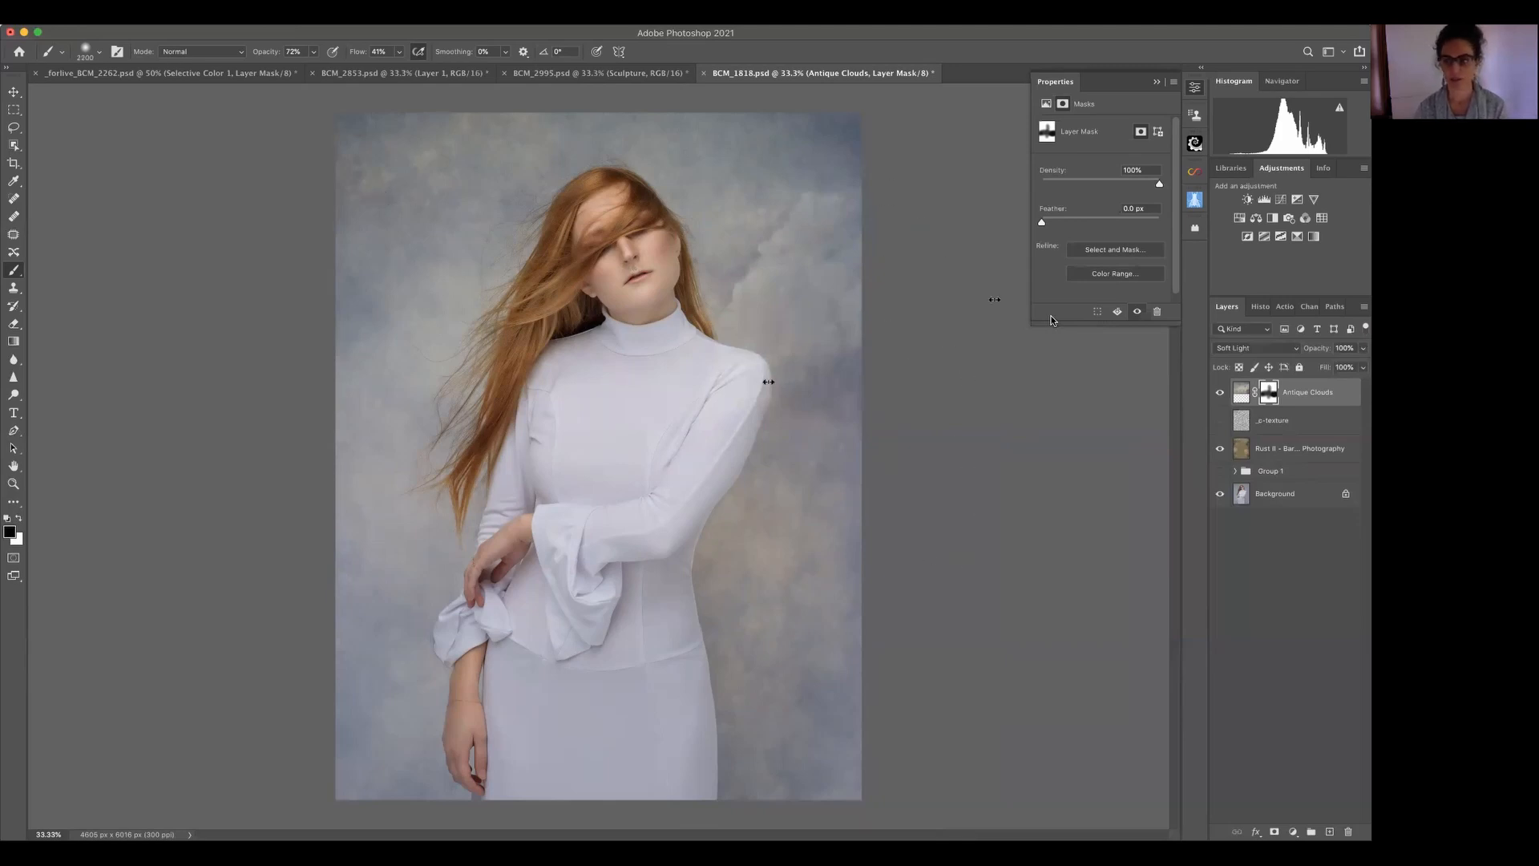
{"action": "left_click", "coordinate": [1275, 449]}
{"action": "left_click", "coordinate": [1275, 831]}
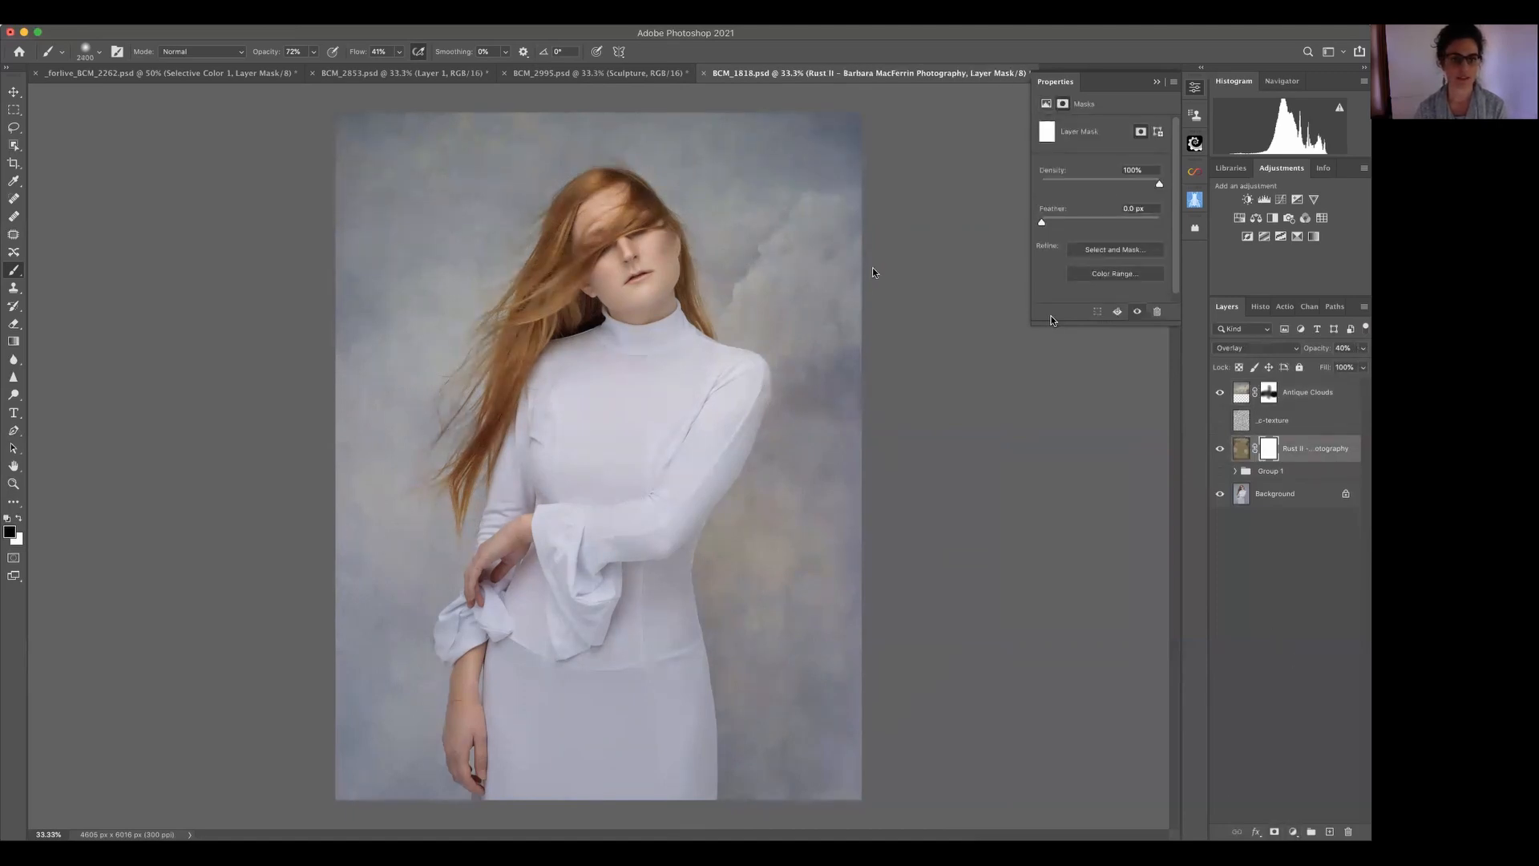
{"action": "left_click_drag", "start_coordinate": [368, 337], "coordinate": [387, 546]}
{"action": "left_click_drag", "start_coordinate": [775, 553], "coordinate": [758, 665]}
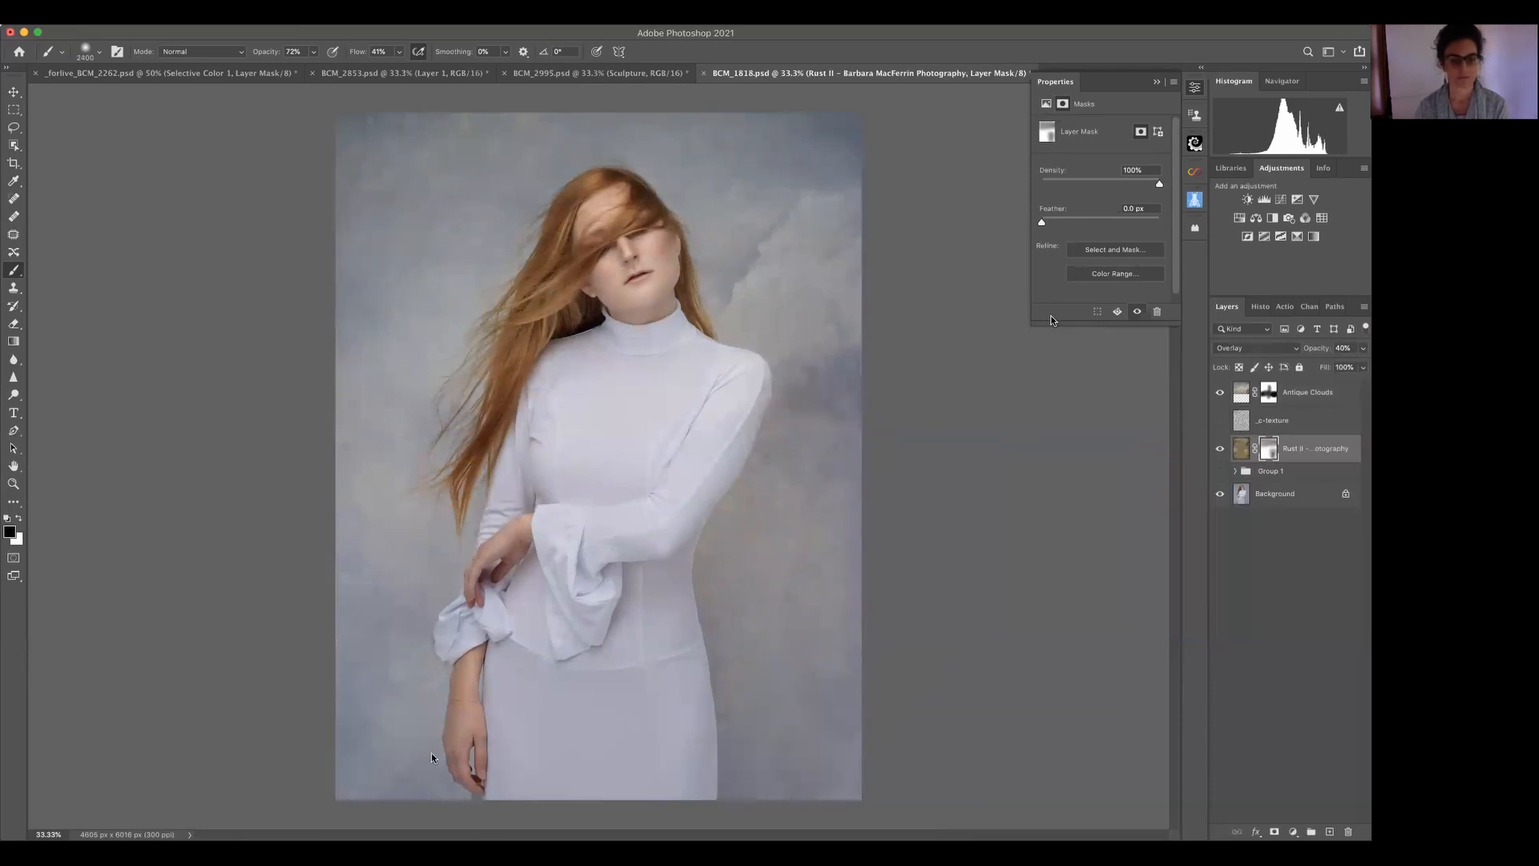